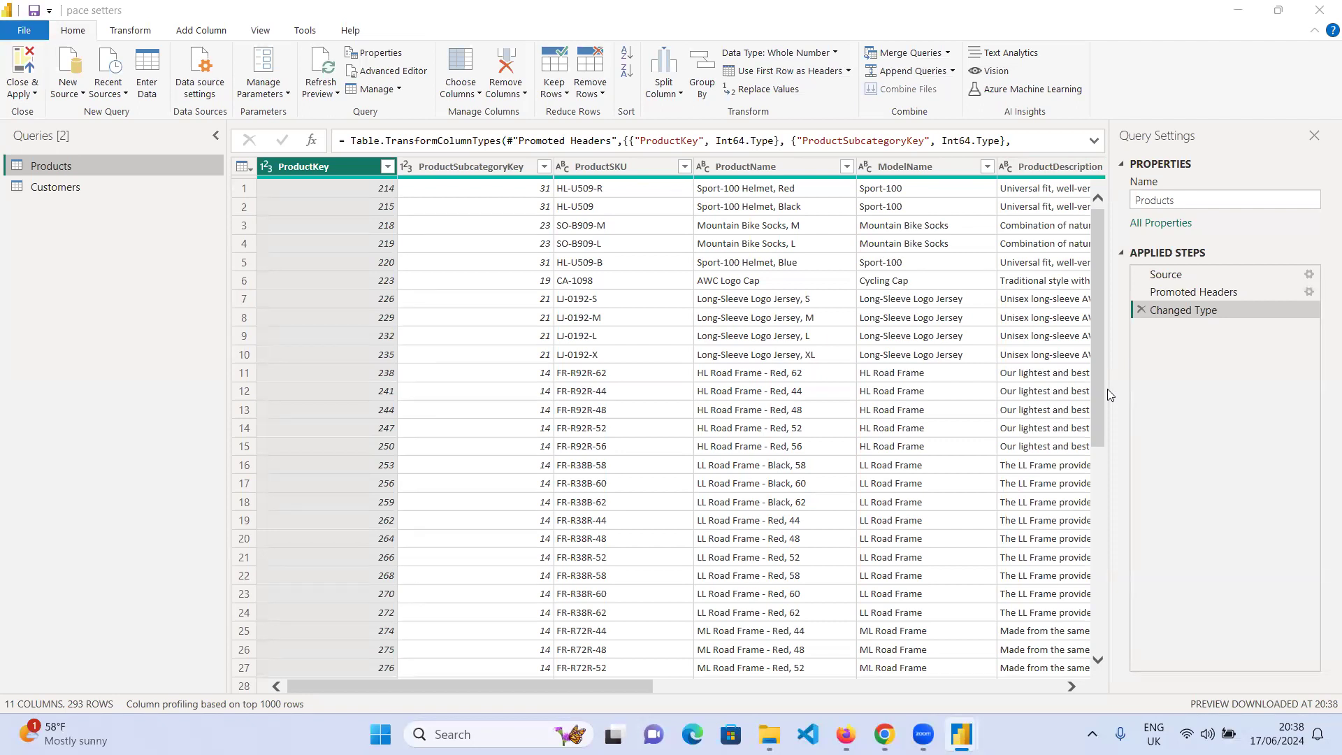
# - Open the Customers query and review its columns, from FirstName and LastName through to HomeOwner
pyautogui.moveTo(583, 687); pyautogui.dragTo(97, 343)
pyautogui.click(86, 186)
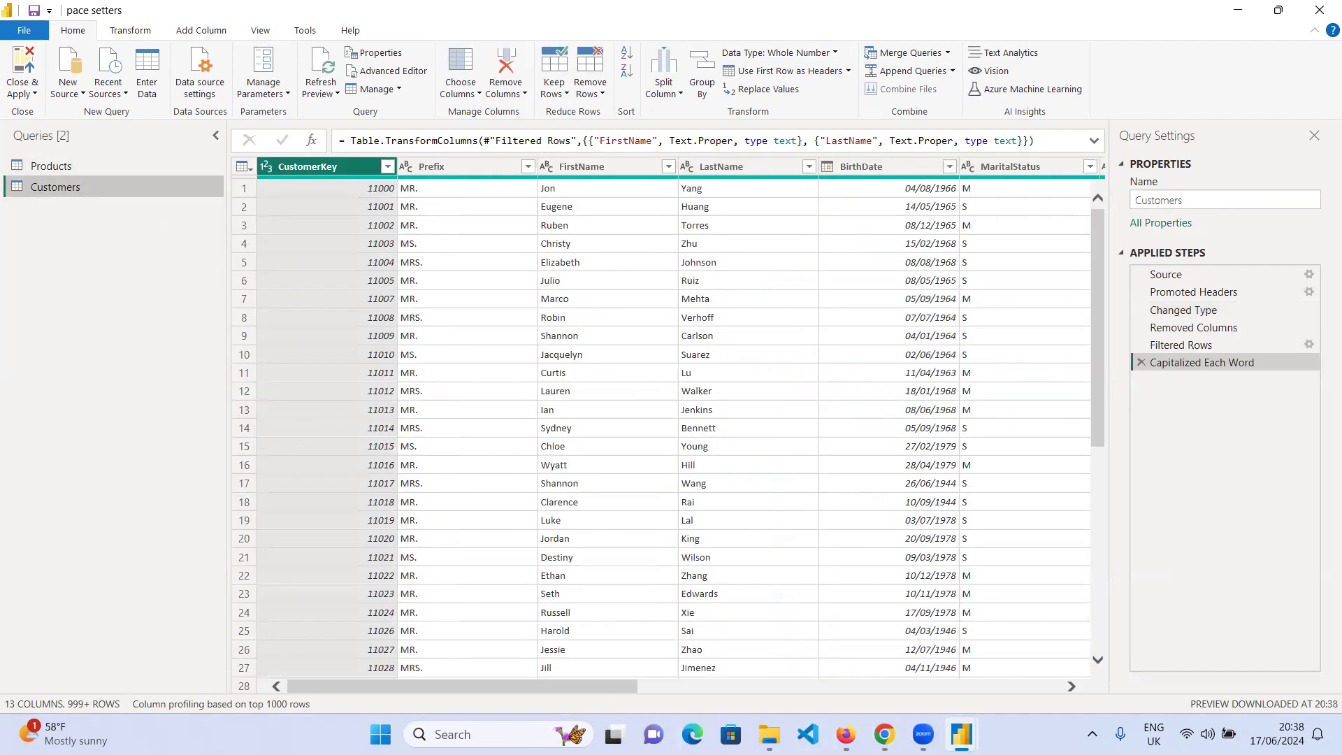
pyautogui.click(588, 166)
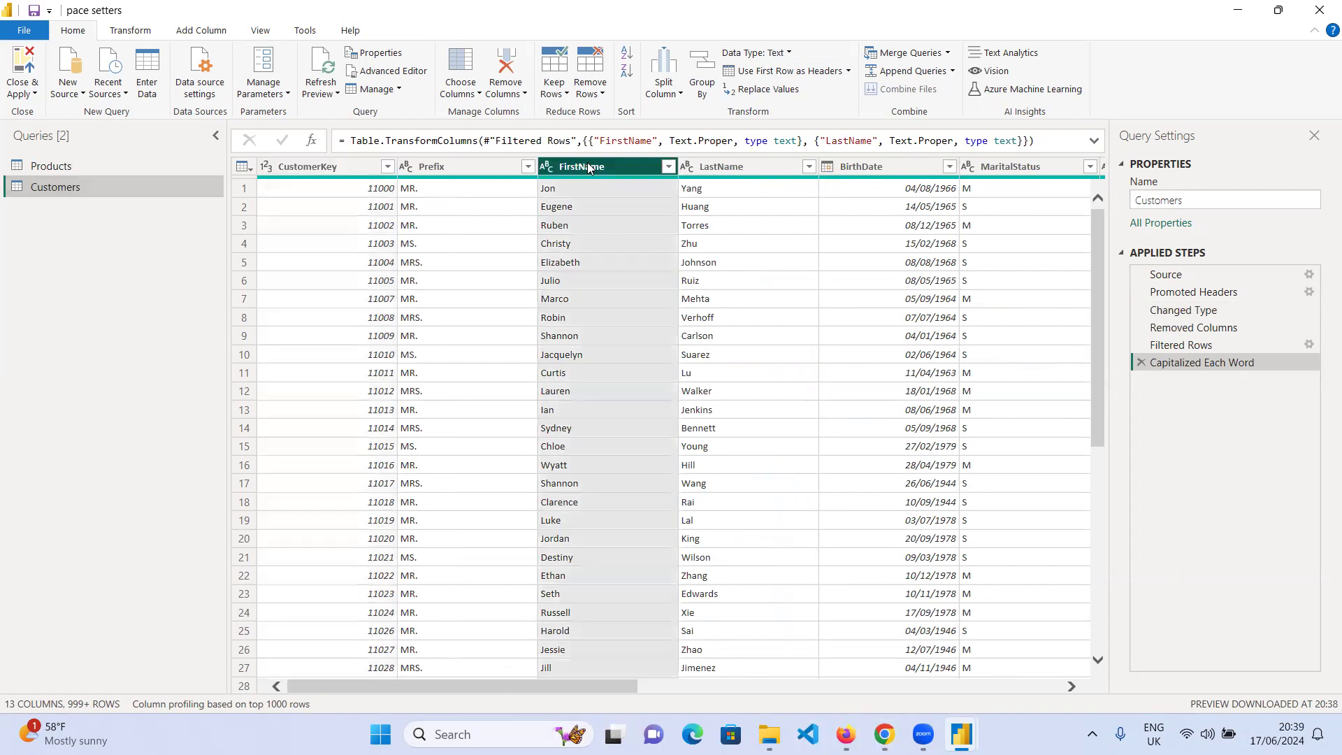
pyautogui.click(756, 166)
pyautogui.click(609, 165)
pyautogui.click(743, 166)
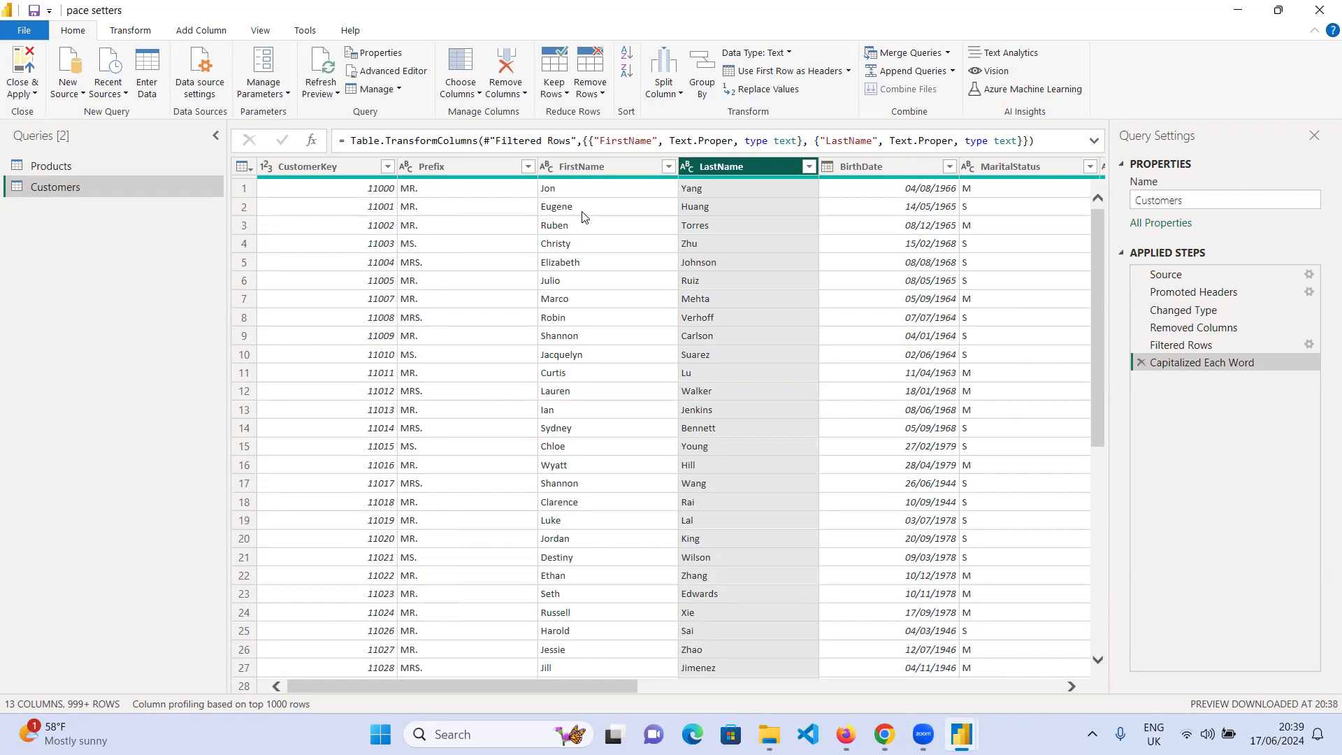
pyautogui.moveTo(457, 684); pyautogui.dragTo(651, 672)
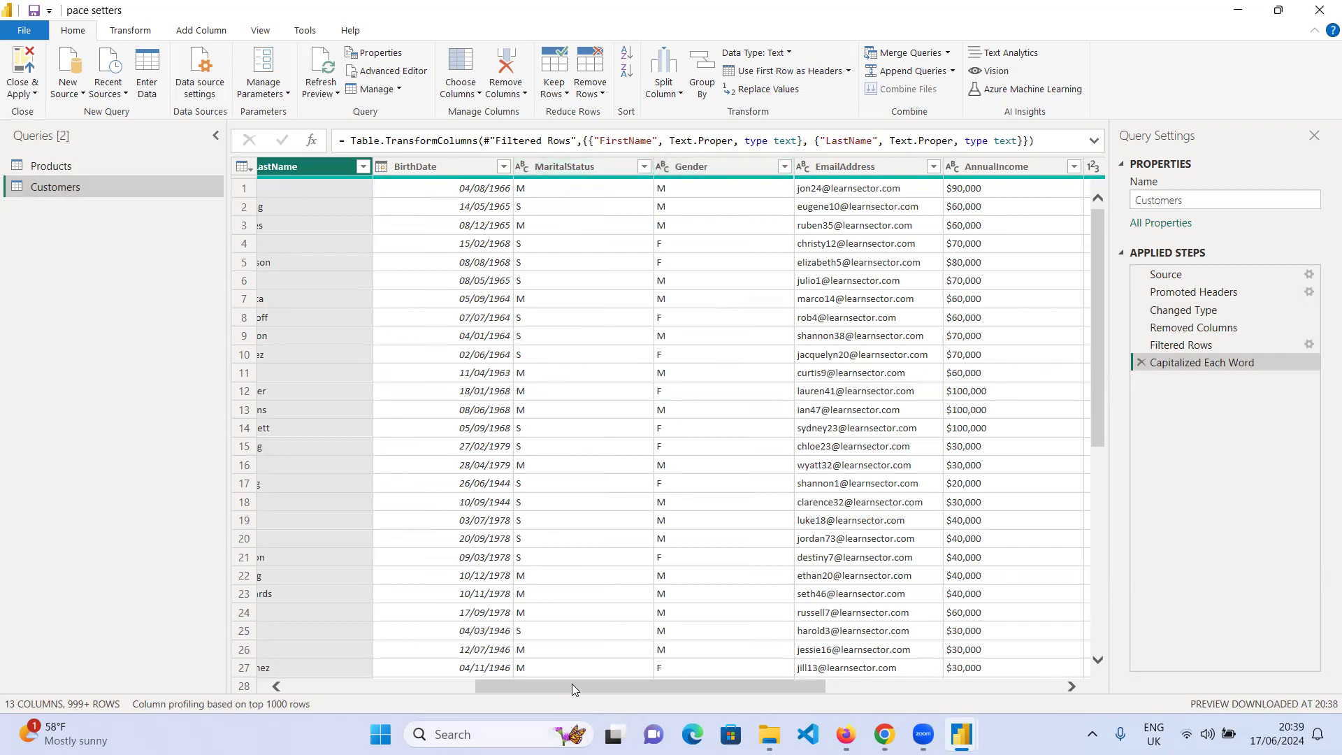
pyautogui.moveTo(572, 686); pyautogui.dragTo(909, 669)
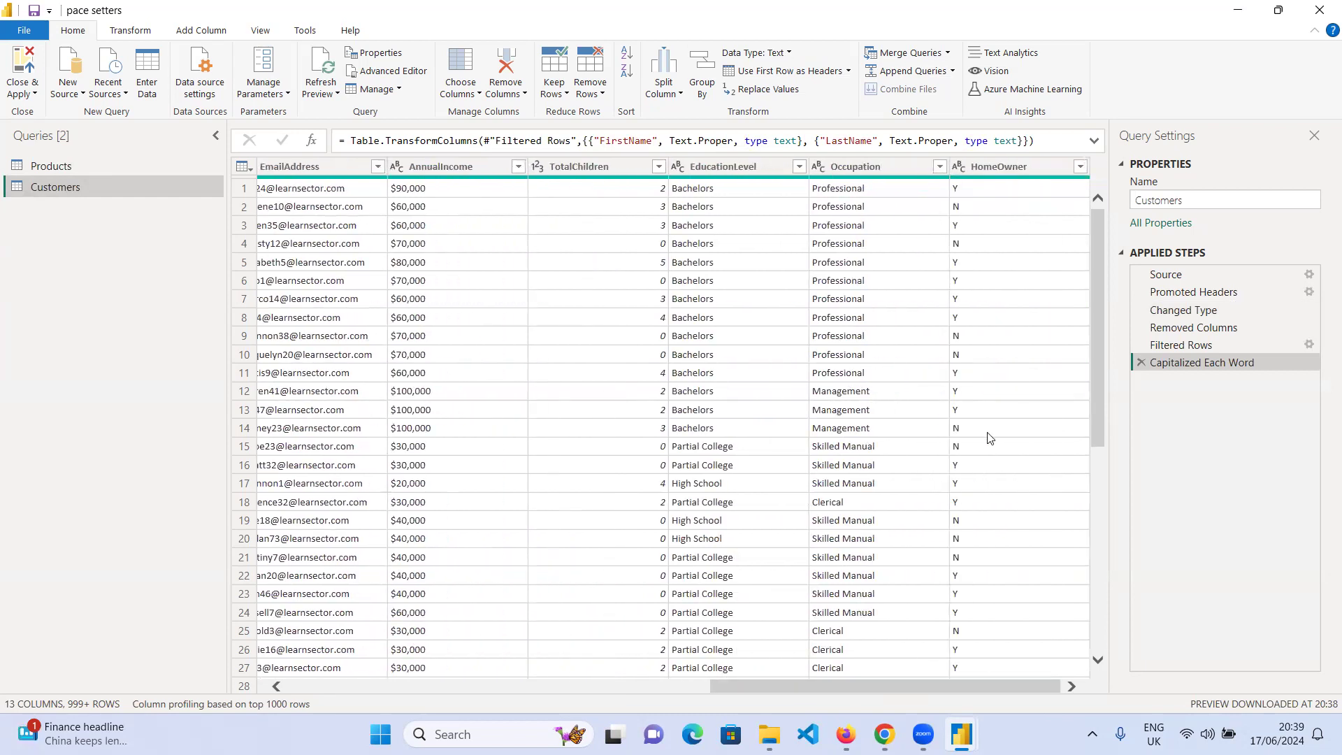
# - Replace the value Y with Yes in the HomeOwner column of the Customers query
pyautogui.click(1021, 169)
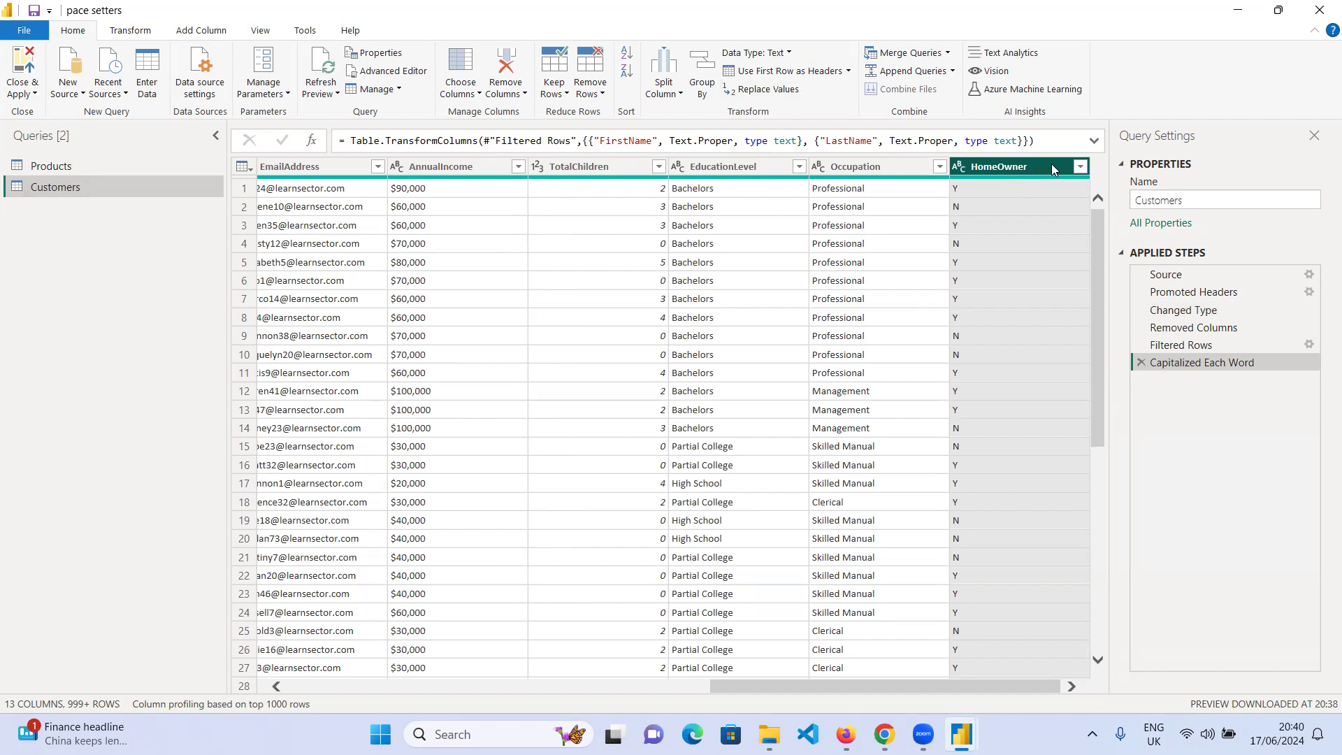
pyautogui.click(767, 89)
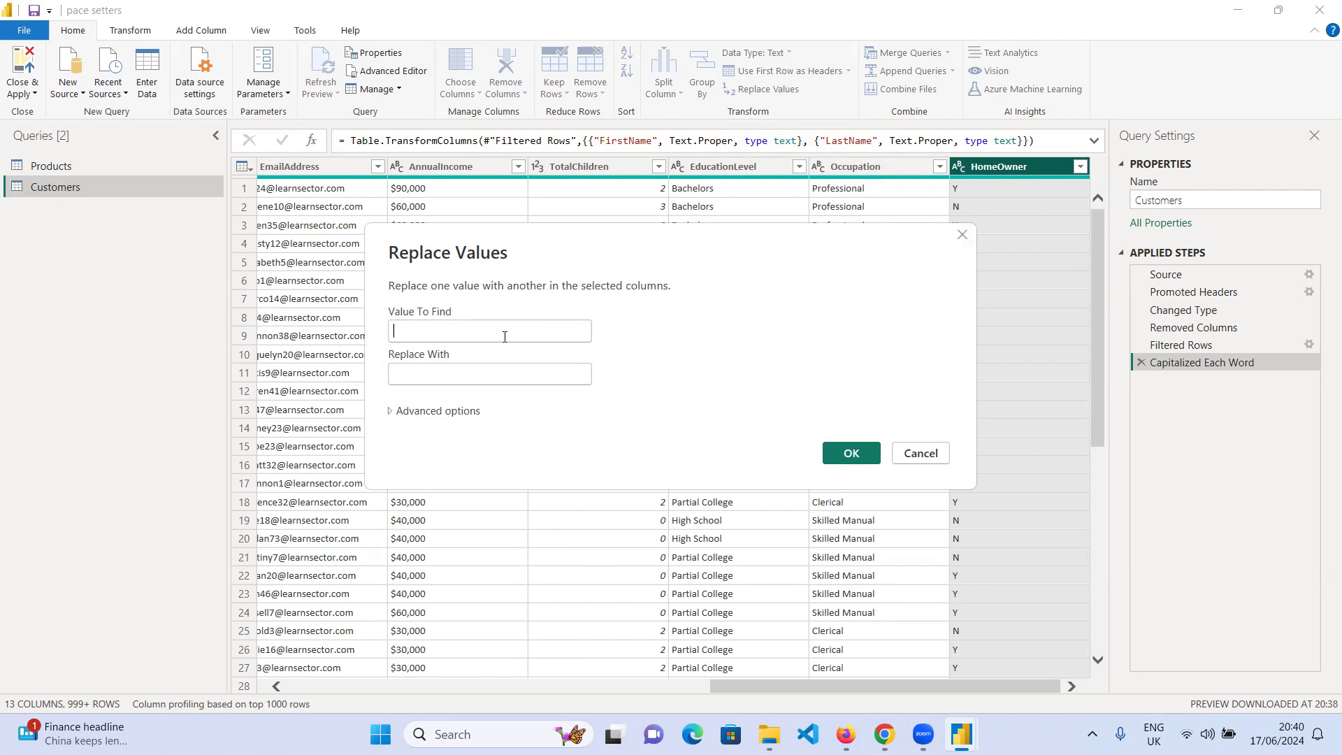
pyautogui.click(505, 337)
pyautogui.write('Y')
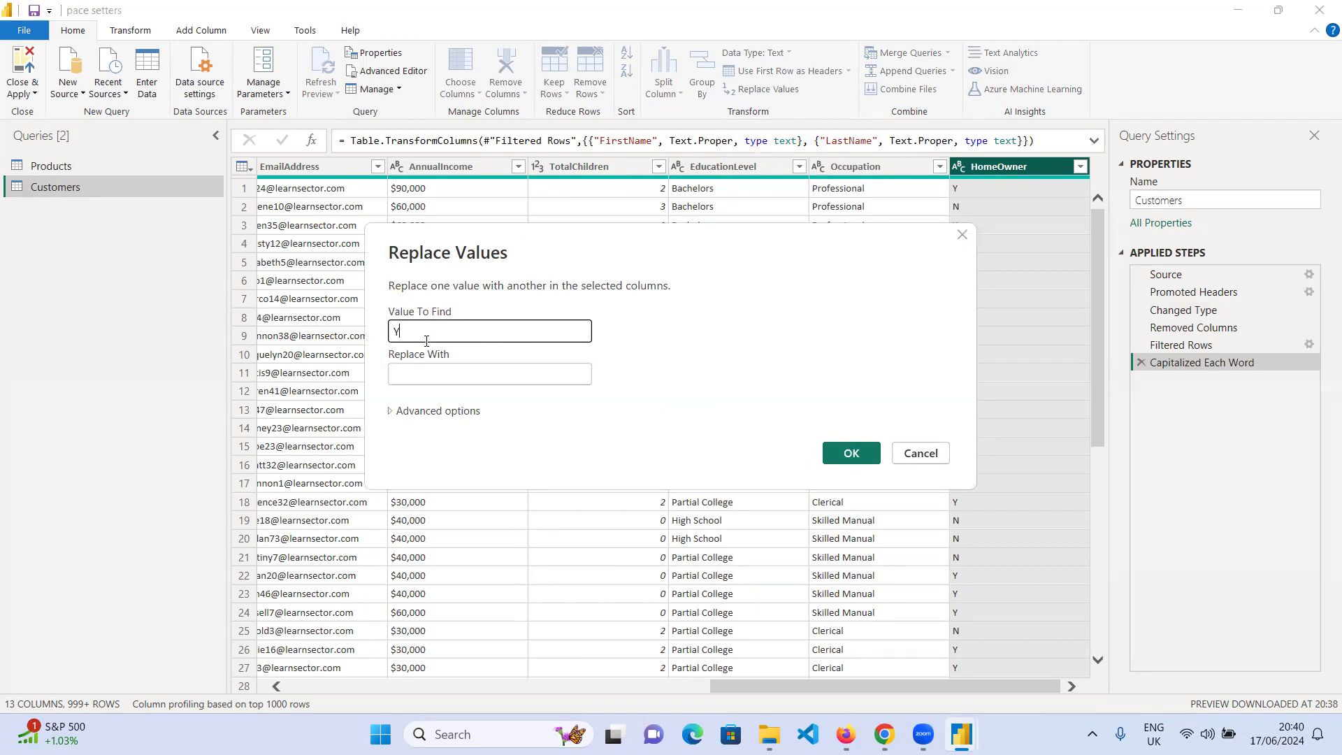
pyautogui.click(428, 375)
pyautogui.write('Yes')
pyautogui.click(855, 456)
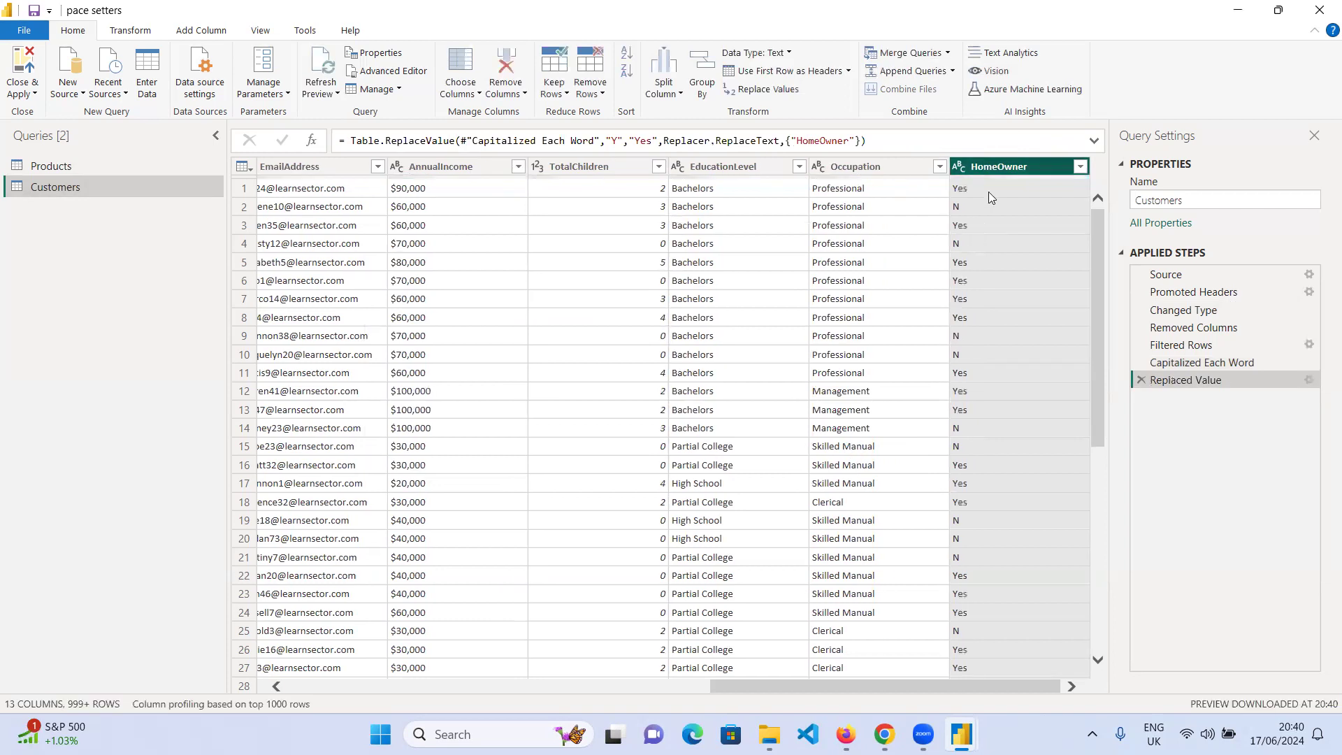
# - Replace the value N with No in the HomeOwner column
pyautogui.click(758, 91)
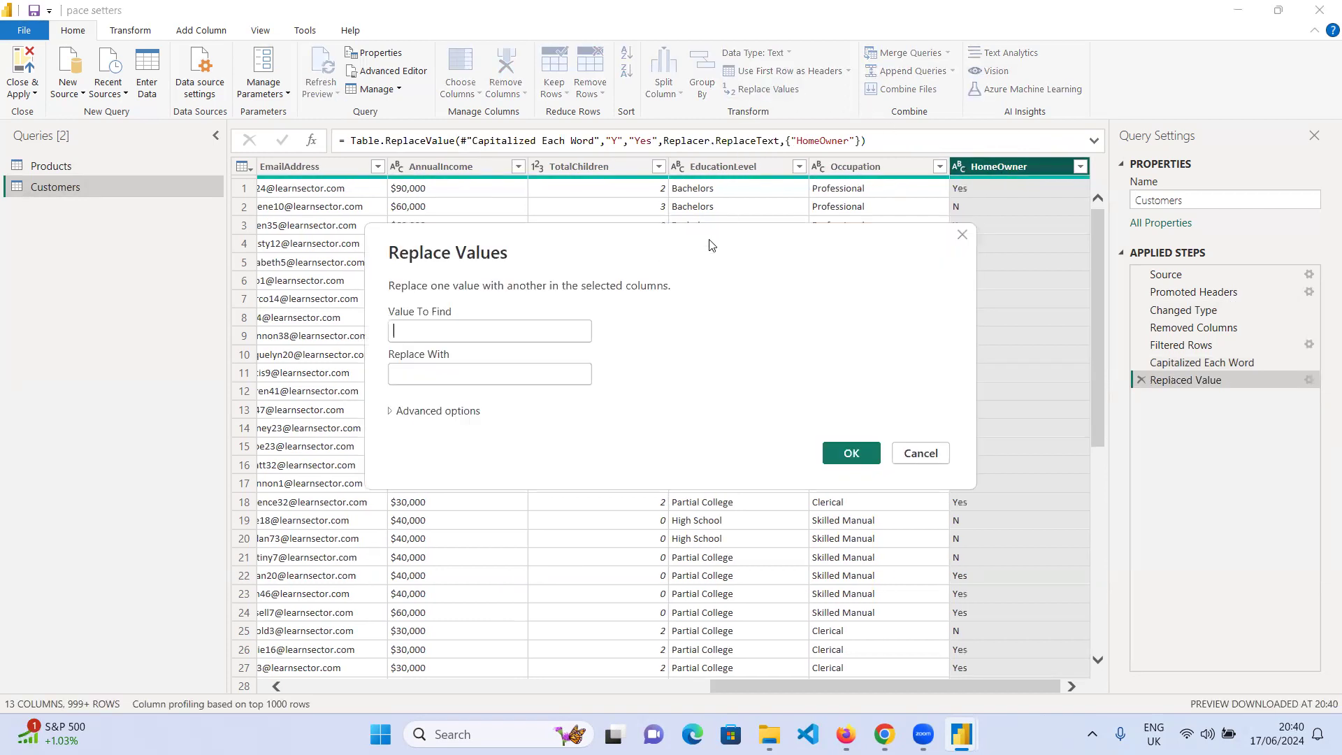
pyautogui.write('N')
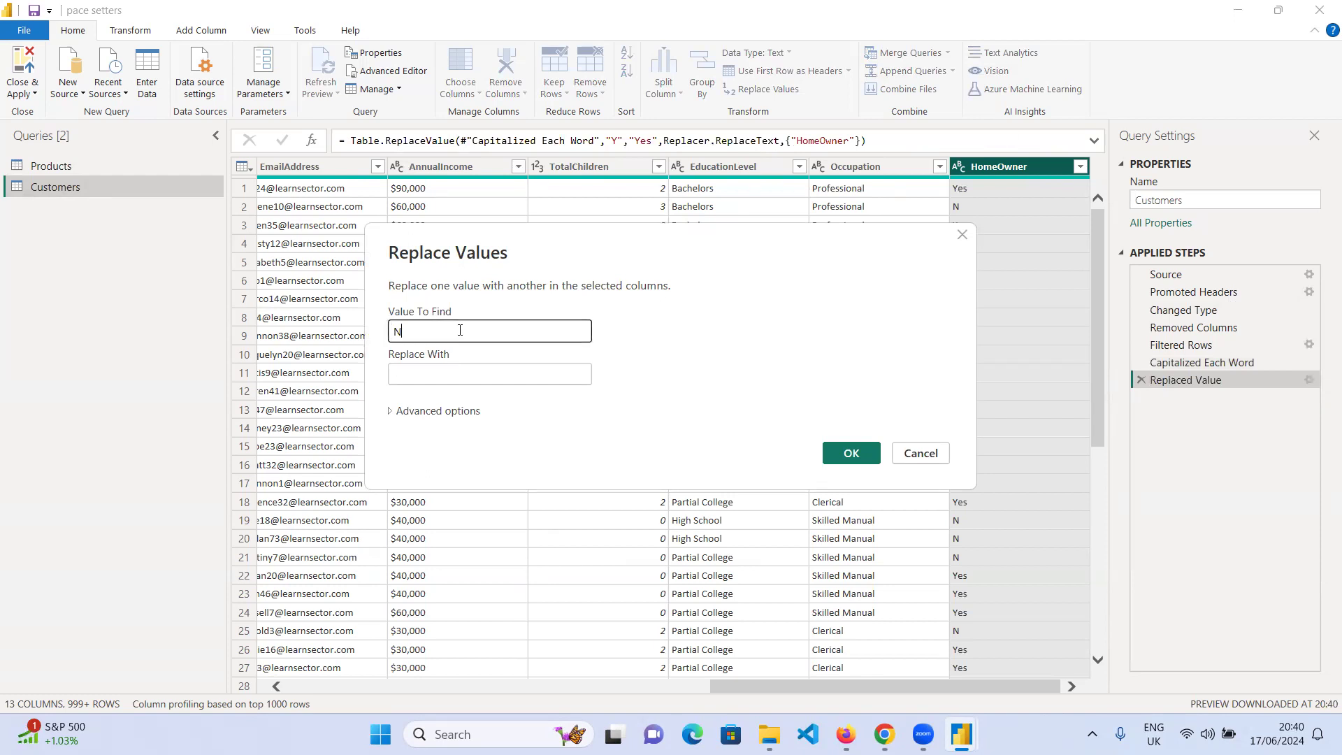
pyautogui.click(489, 369)
pyautogui.write('Ho')
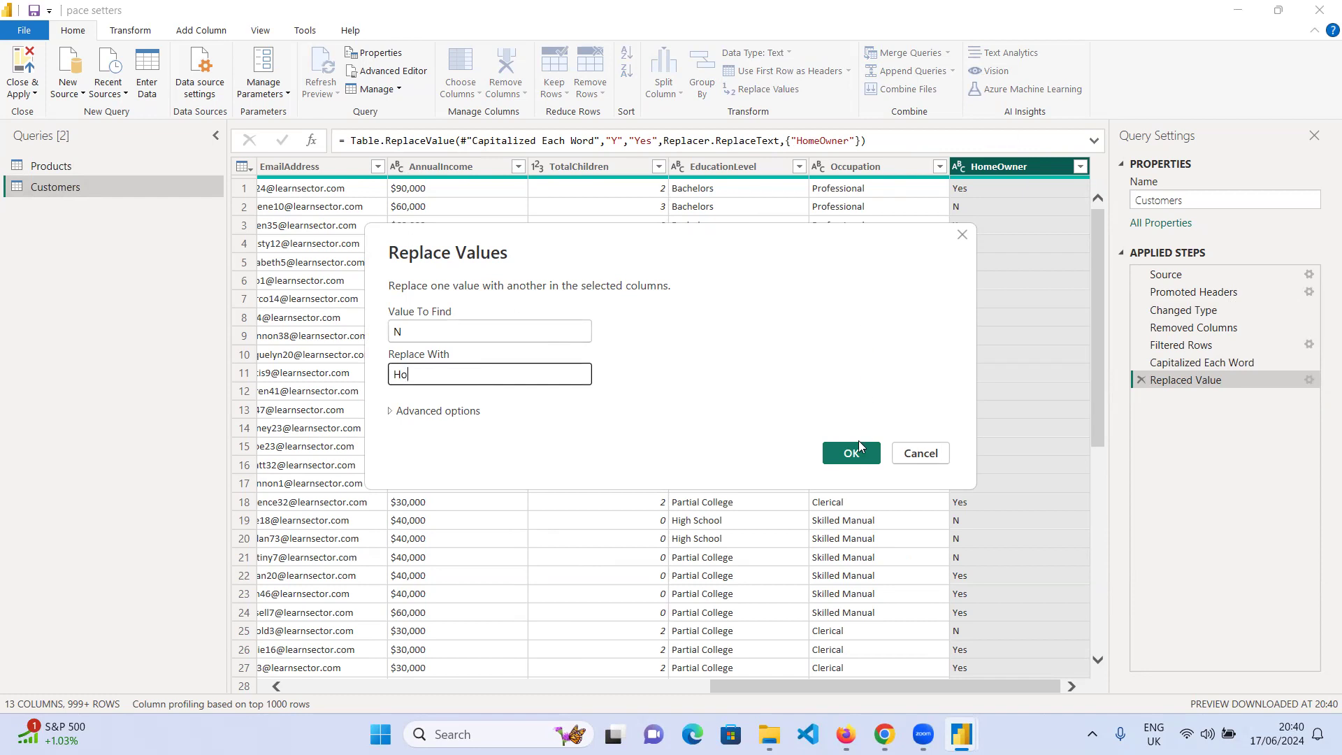
pyautogui.press('BackSpace')
pyautogui.press('BackSpace')
pyautogui.write('Np')
pyautogui.press('BackSpace')
pyautogui.write('o')
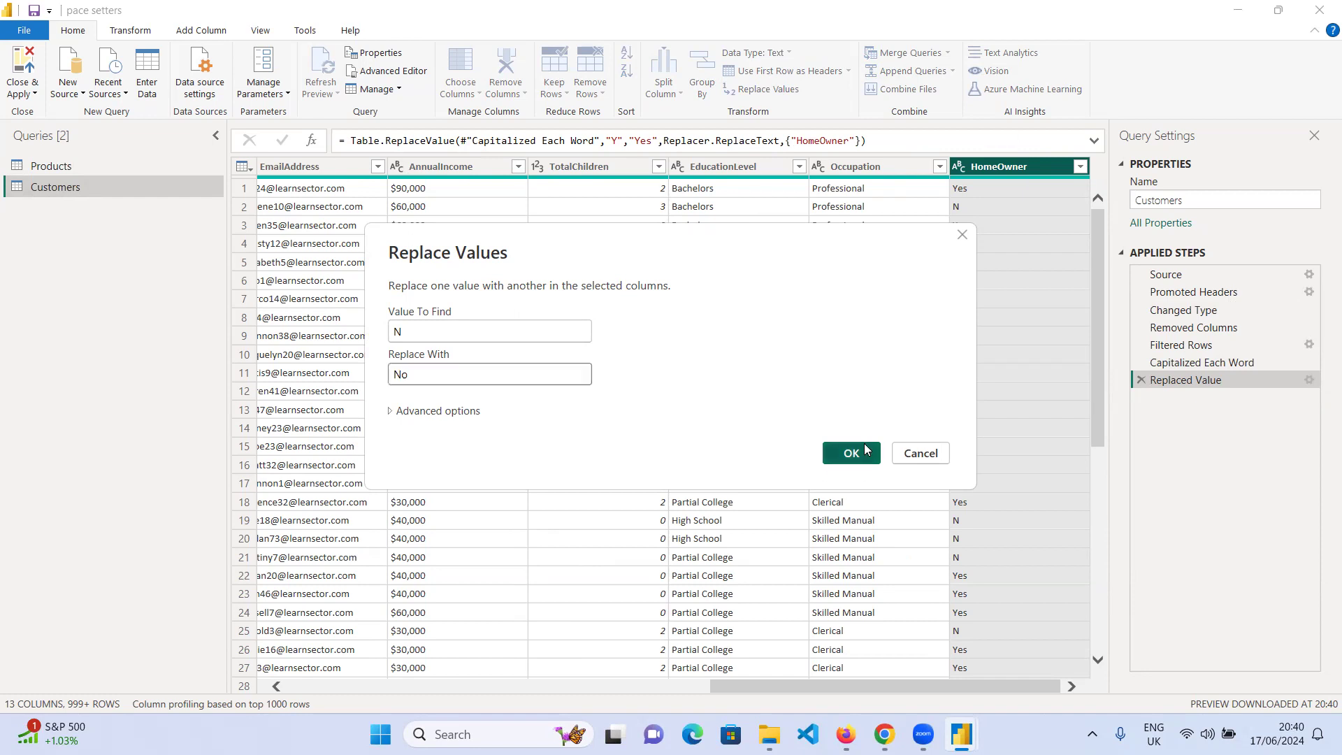
pyautogui.click(866, 450)
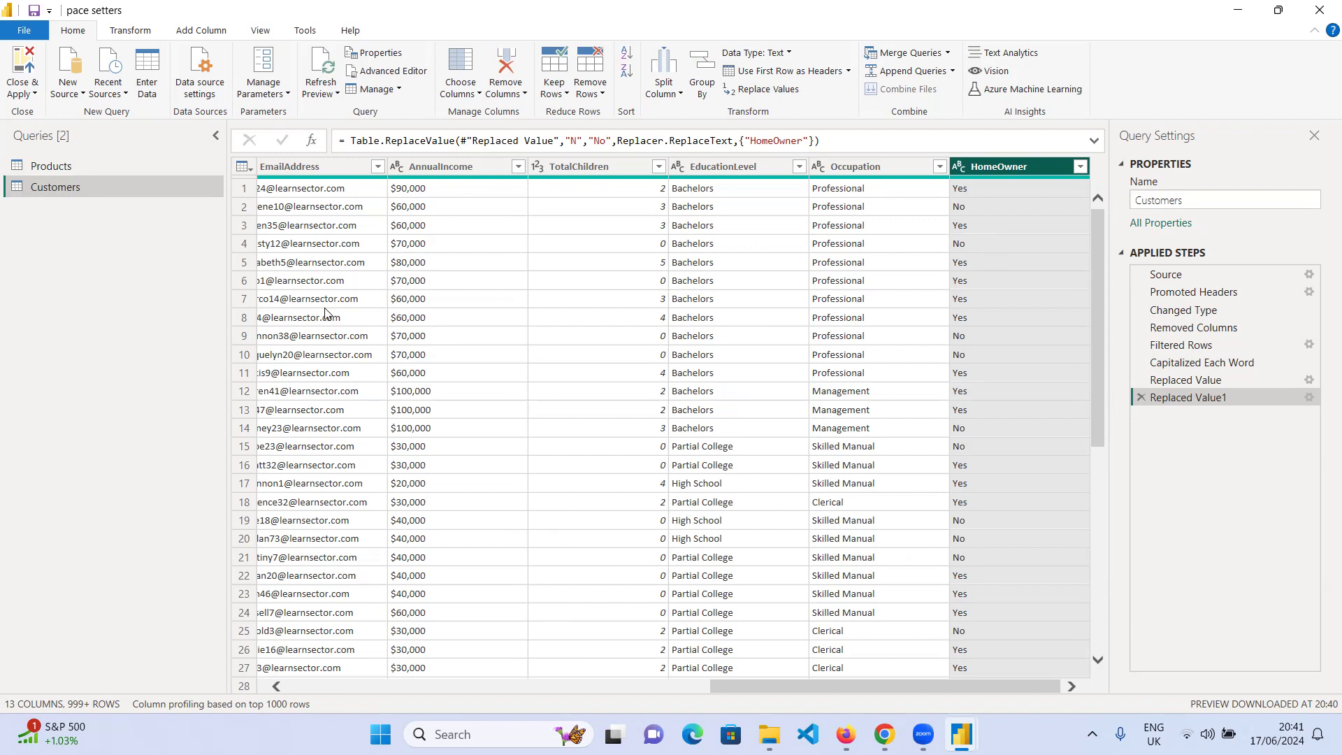
# - Select the Prefix, FirstName and LastName columns together in the Customers query
pyautogui.moveTo(909, 681); pyautogui.dragTo(225, 667)
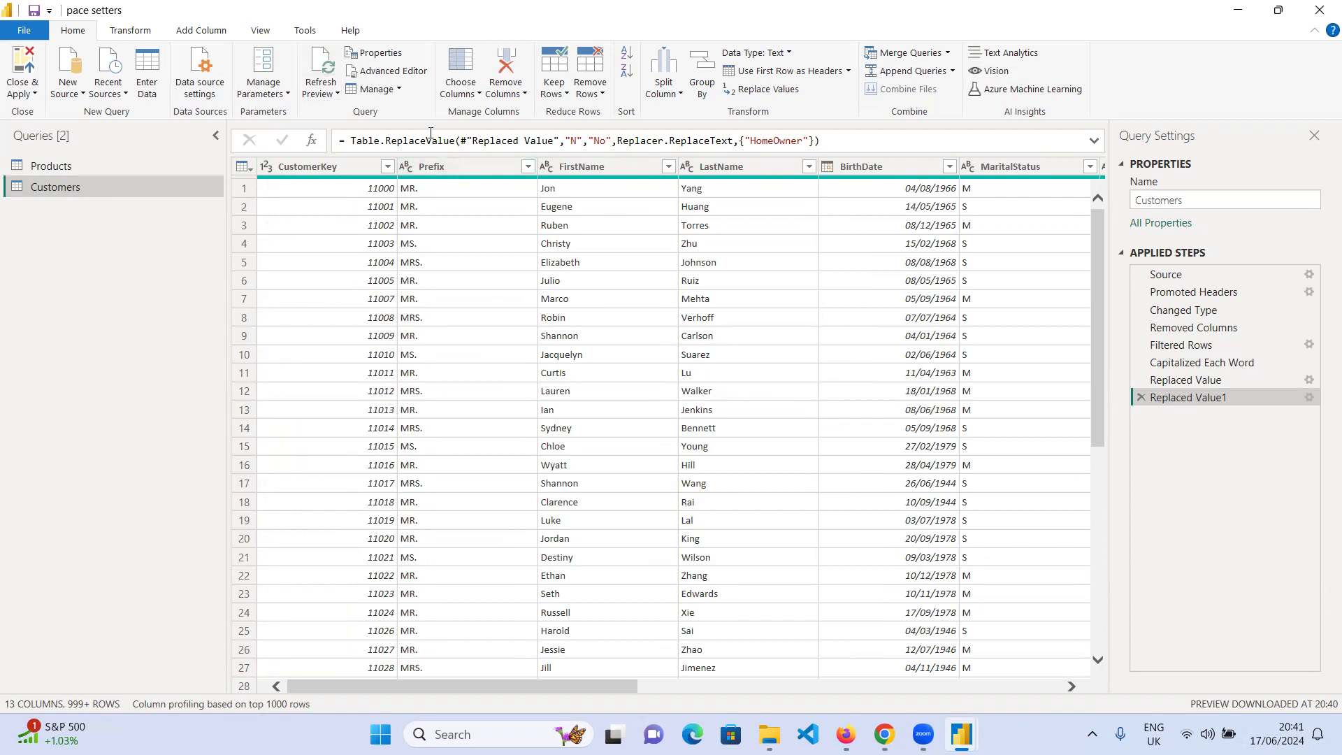
pyautogui.click(443, 167)
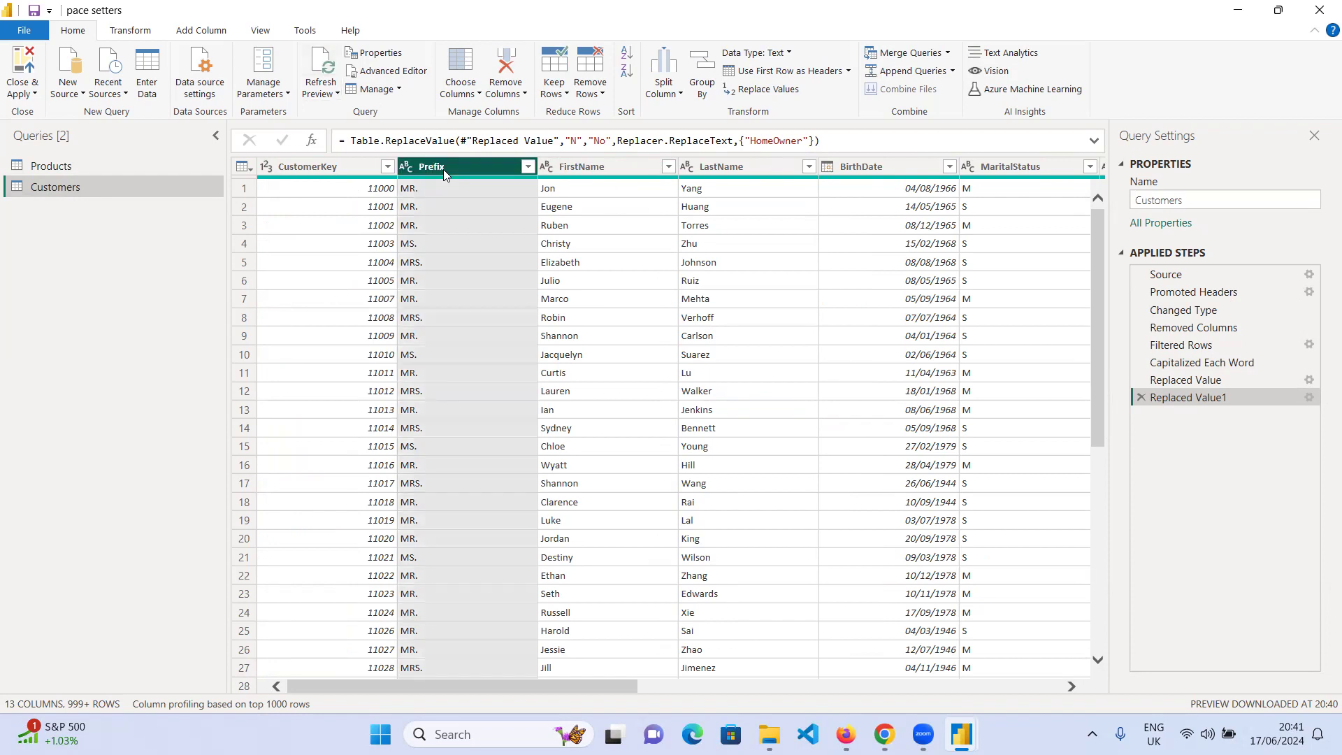
pyautogui.click(625, 172)
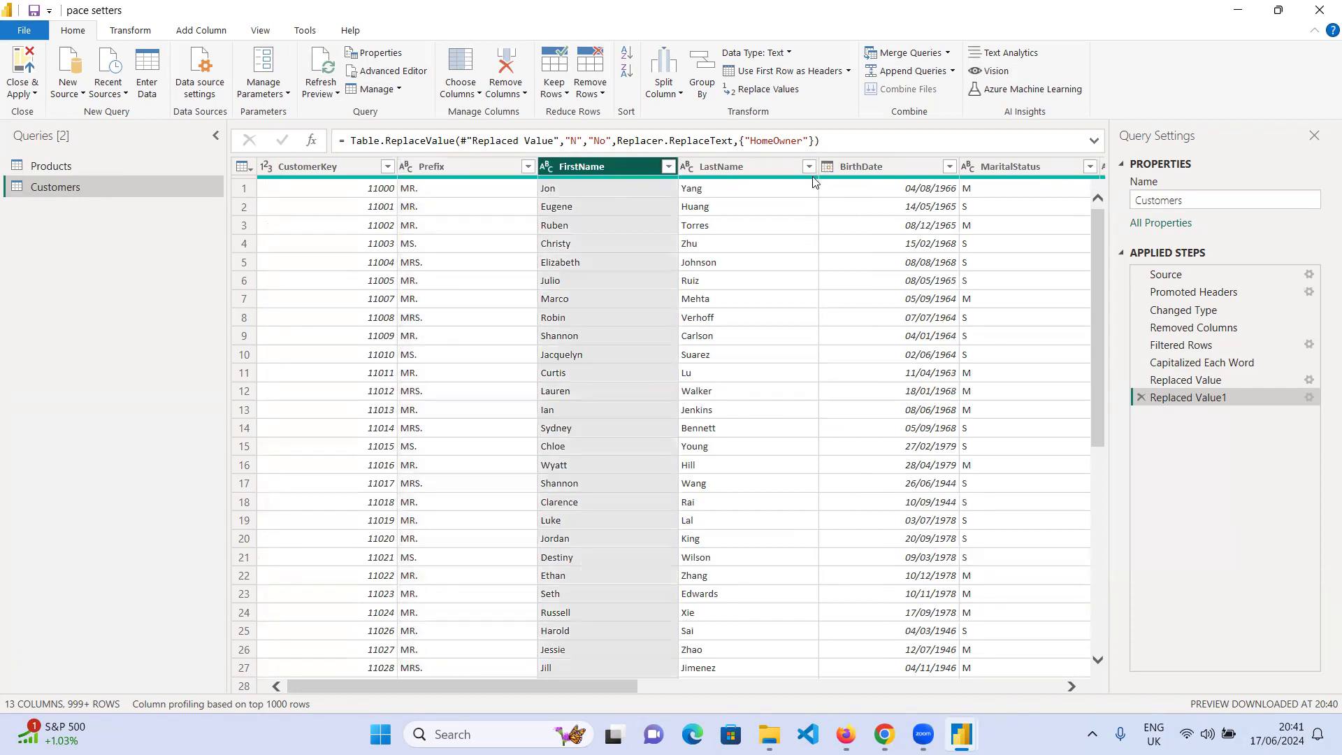
pyautogui.click(774, 171)
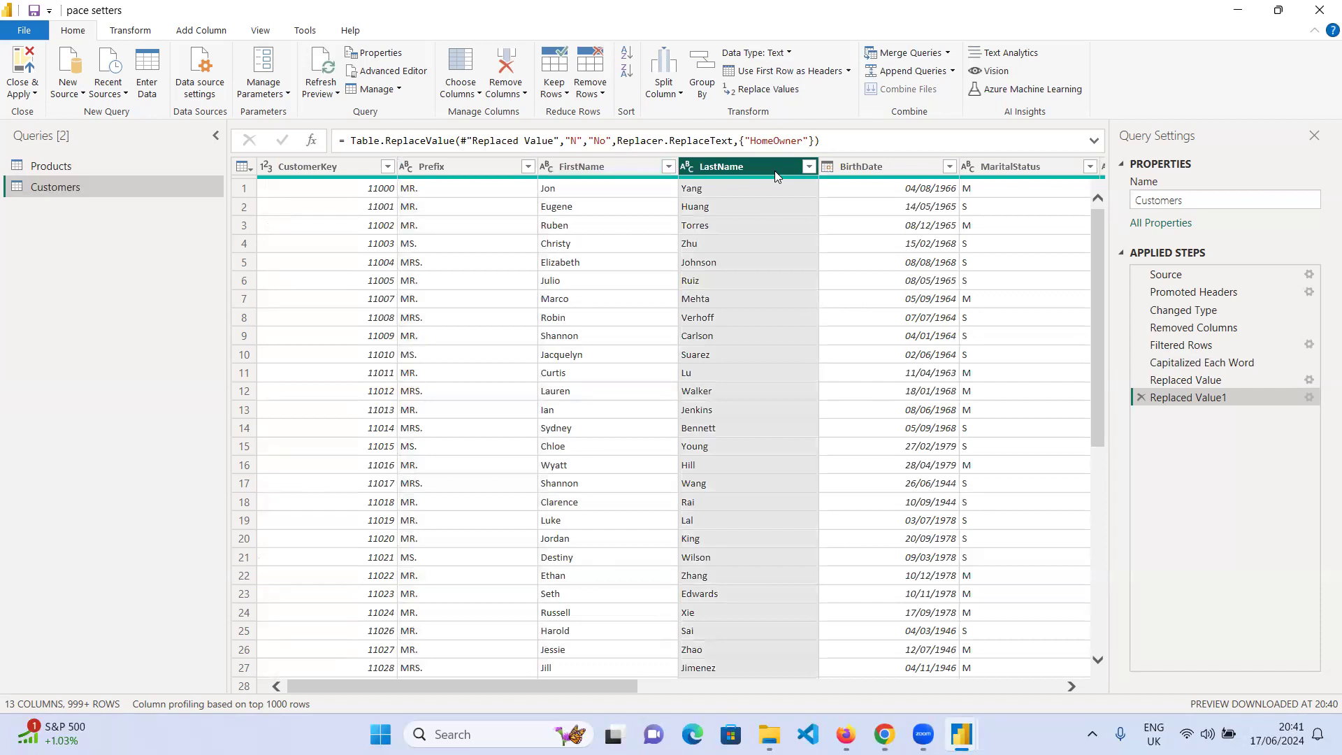
pyautogui.click(442, 168)
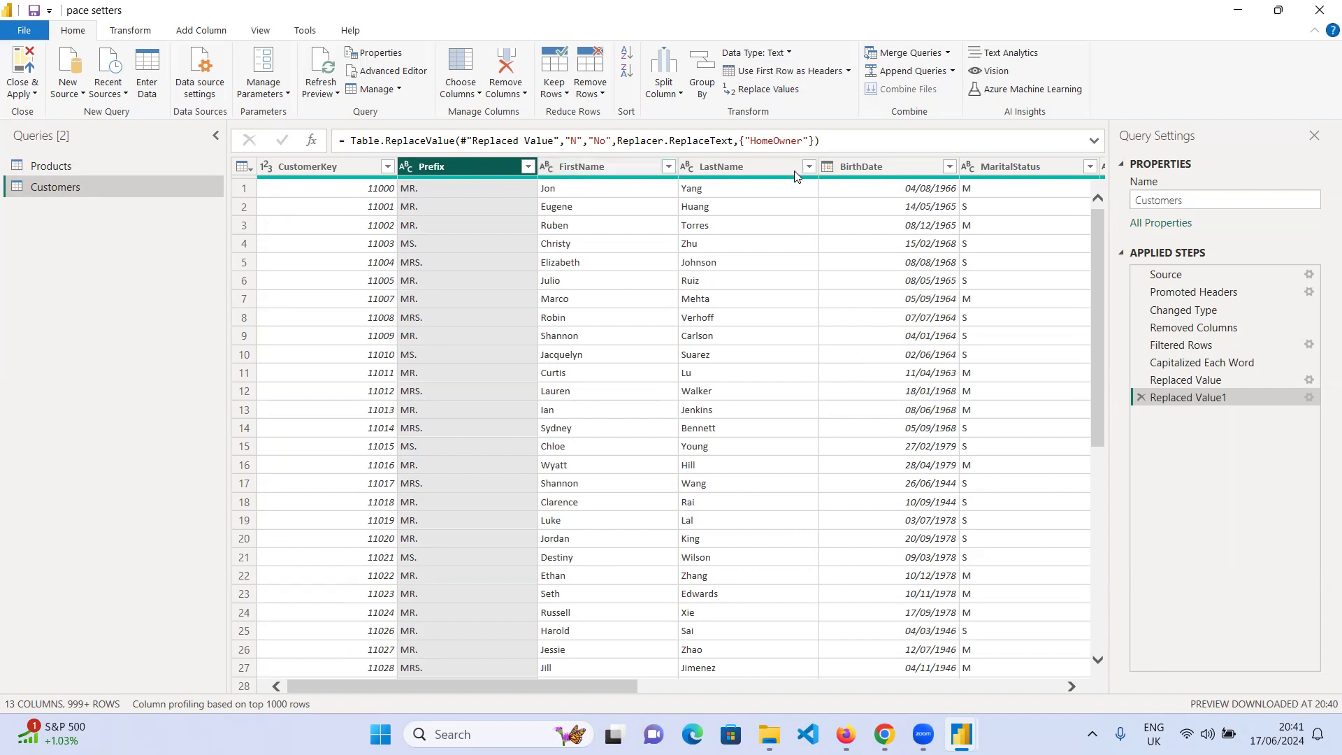
pyautogui.keyDown('shift'); pyautogui.click(760, 168); pyautogui.keyUp('shift')
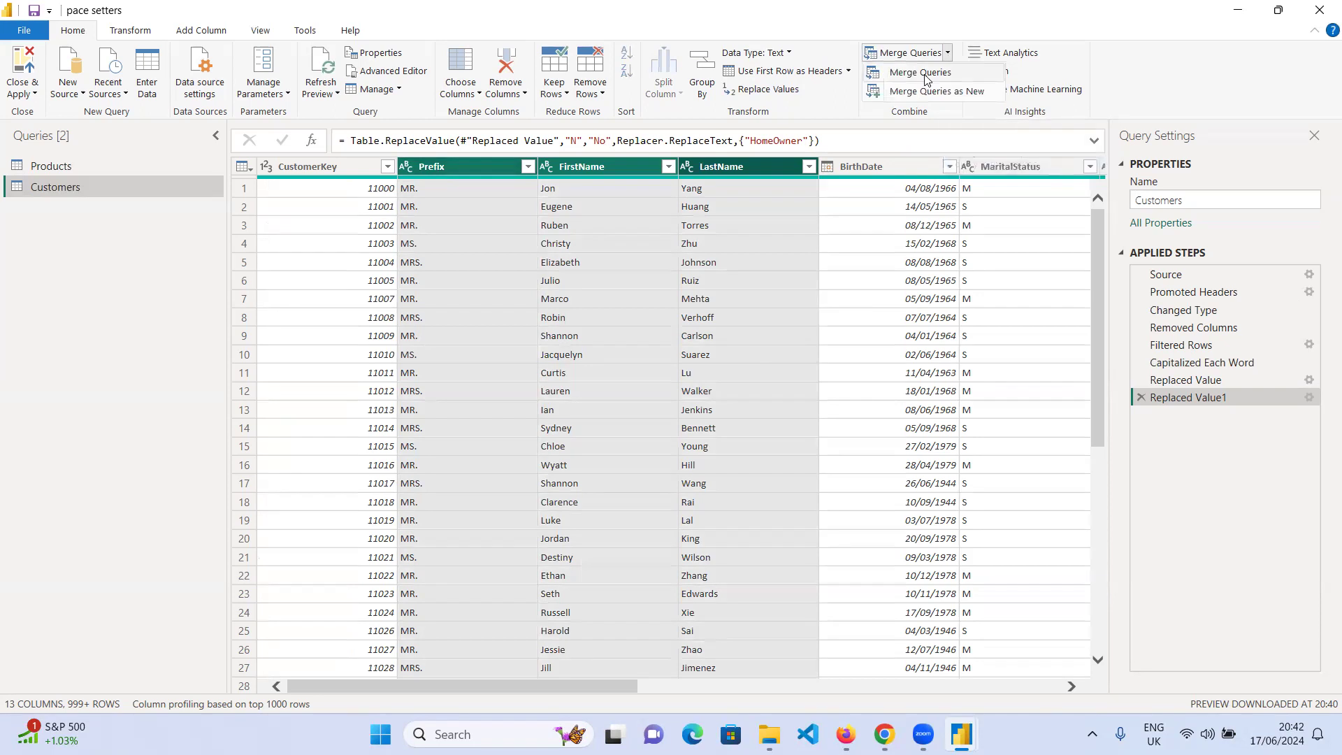
pyautogui.click(909, 74)
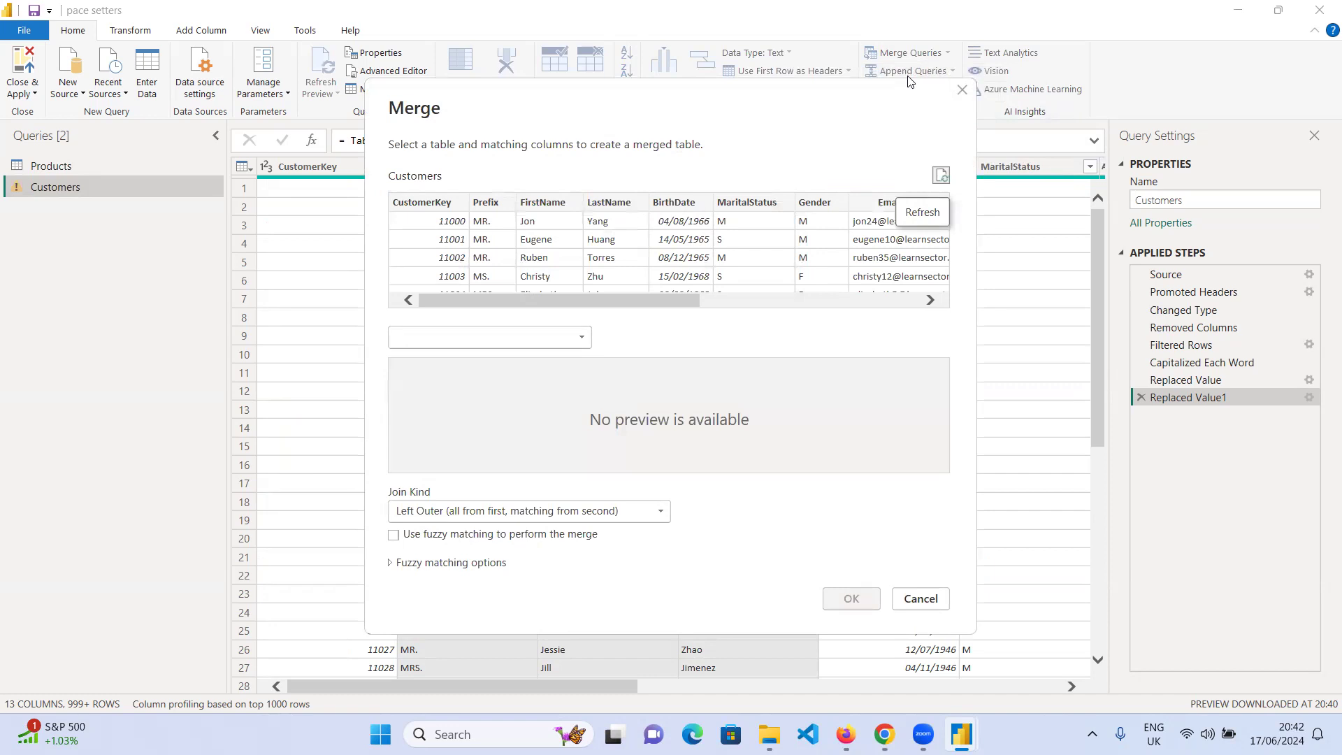
pyautogui.click(962, 93)
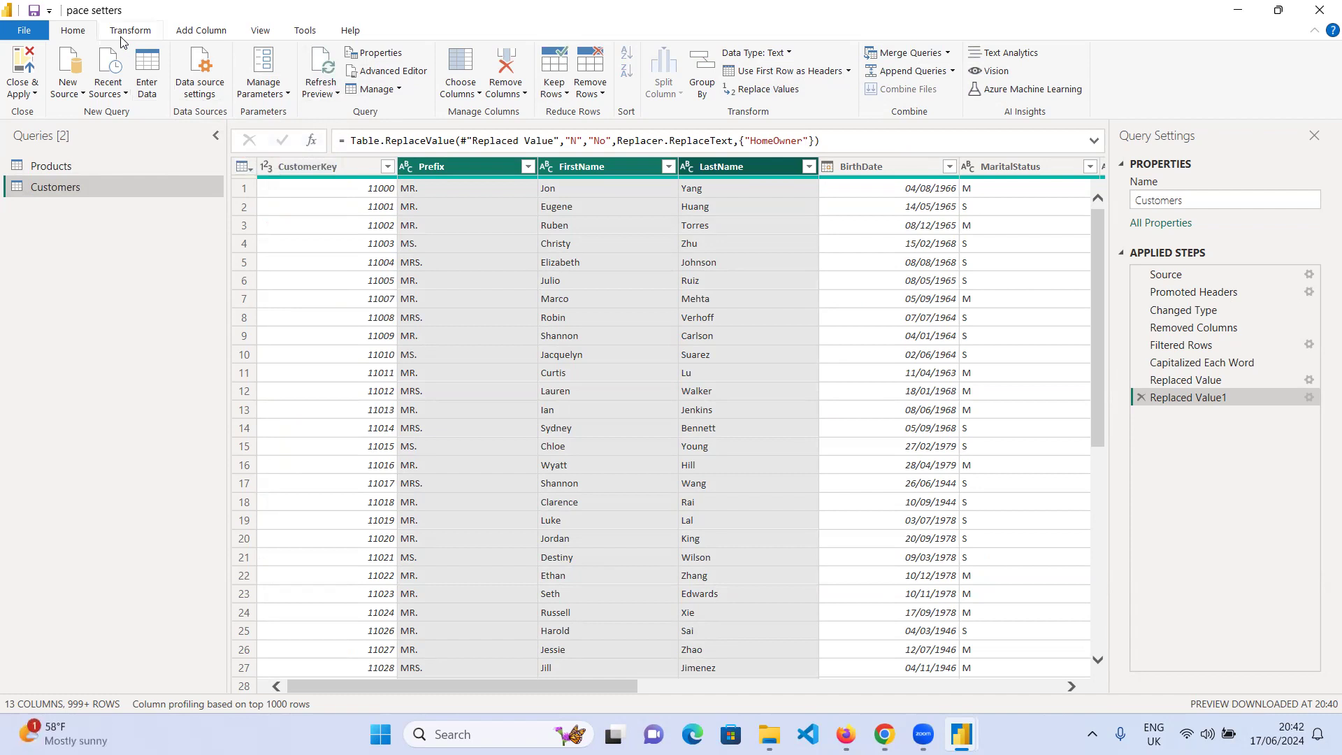
pyautogui.click(202, 32)
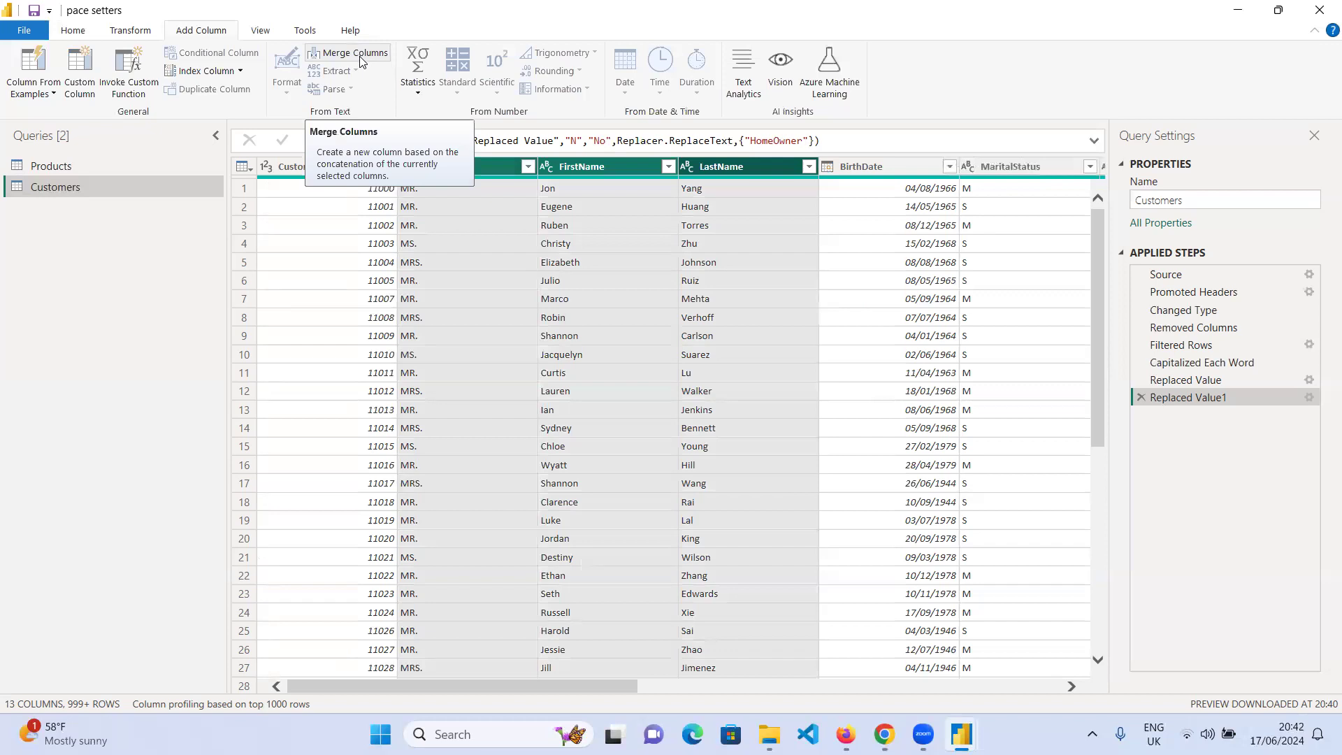
pyautogui.click(121, 32)
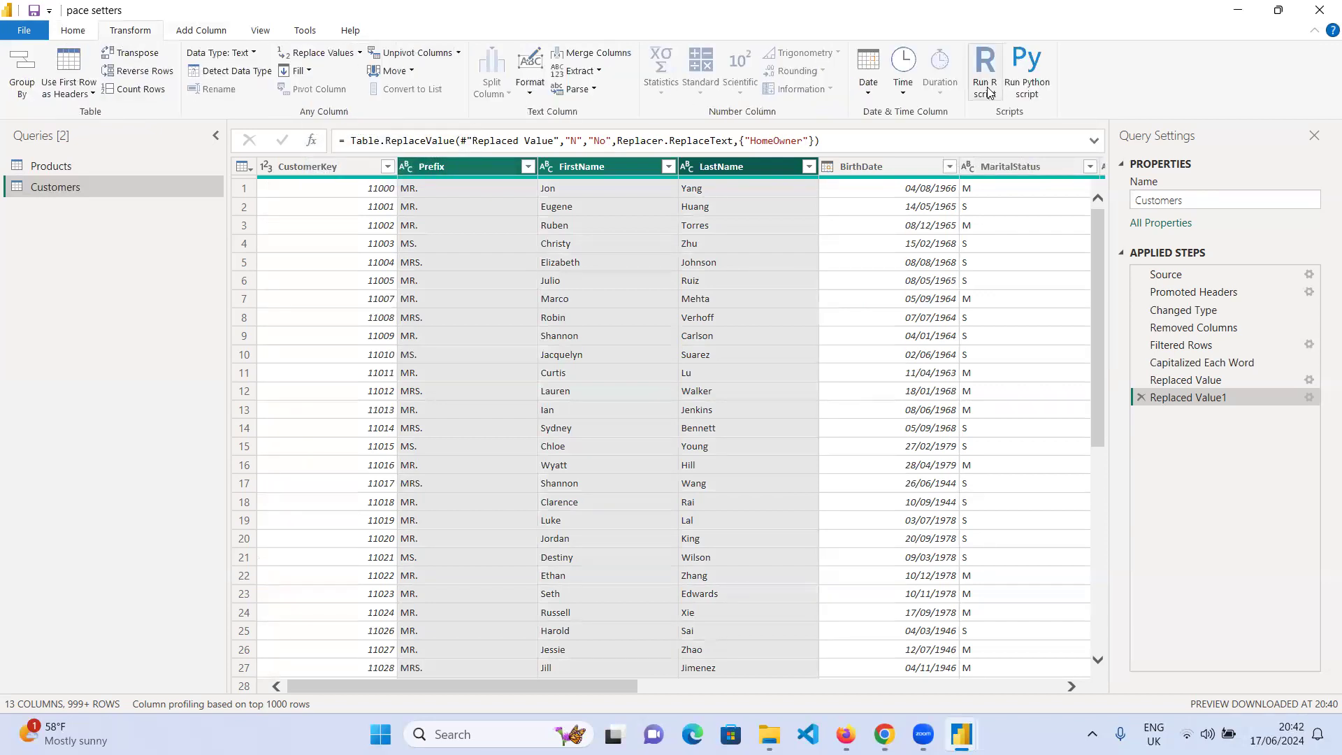
pyautogui.click(73, 31)
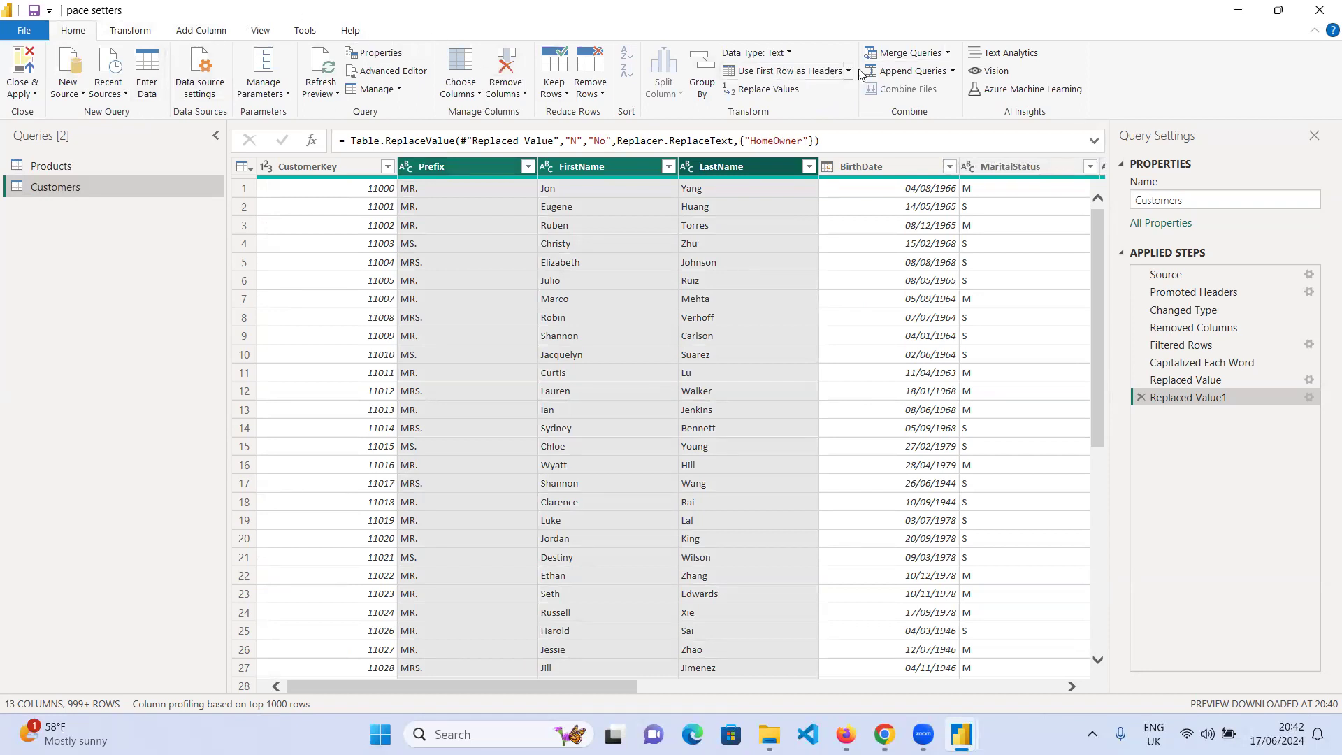
# - Add a merged column named Full Name from the selected Prefix, FirstName and LastName columns, without a separator
pyautogui.click(218, 31)
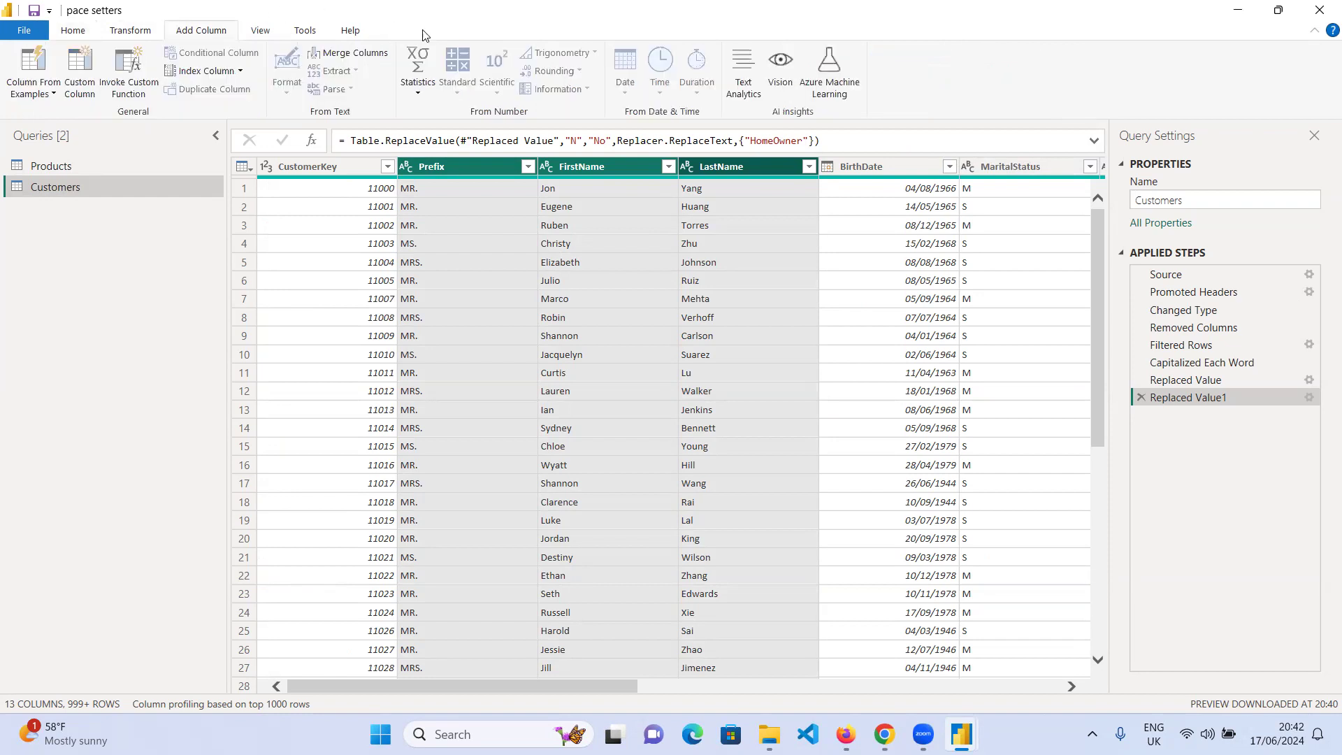
pyautogui.click(355, 58)
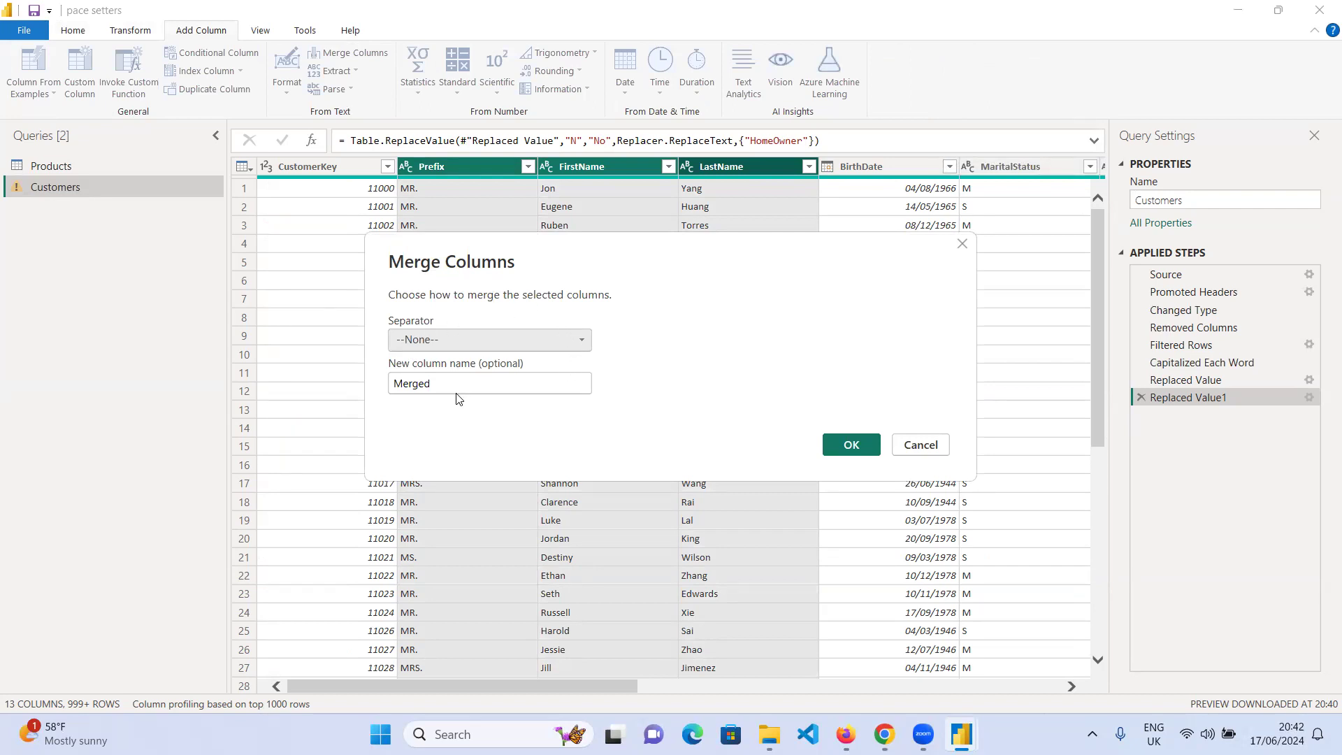
pyautogui.moveTo(456, 380); pyautogui.dragTo(377, 386)
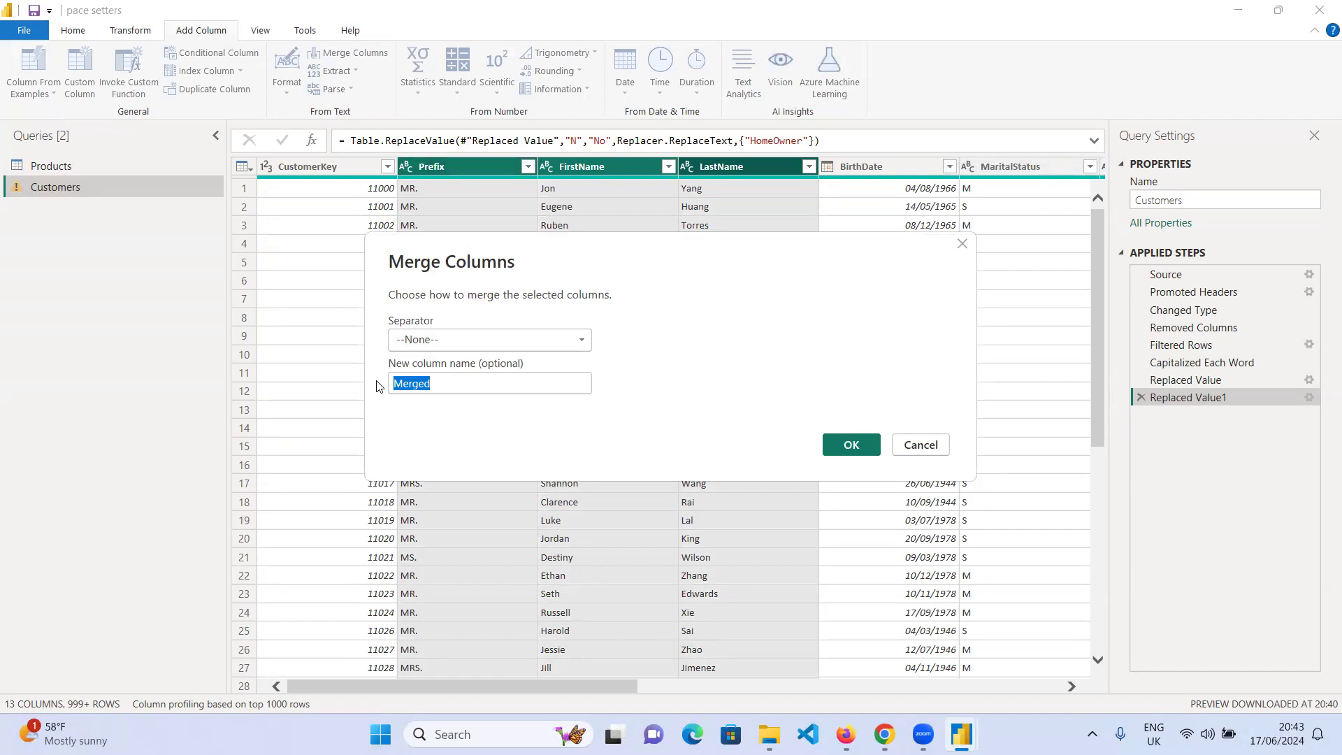
pyautogui.write('Full Name')
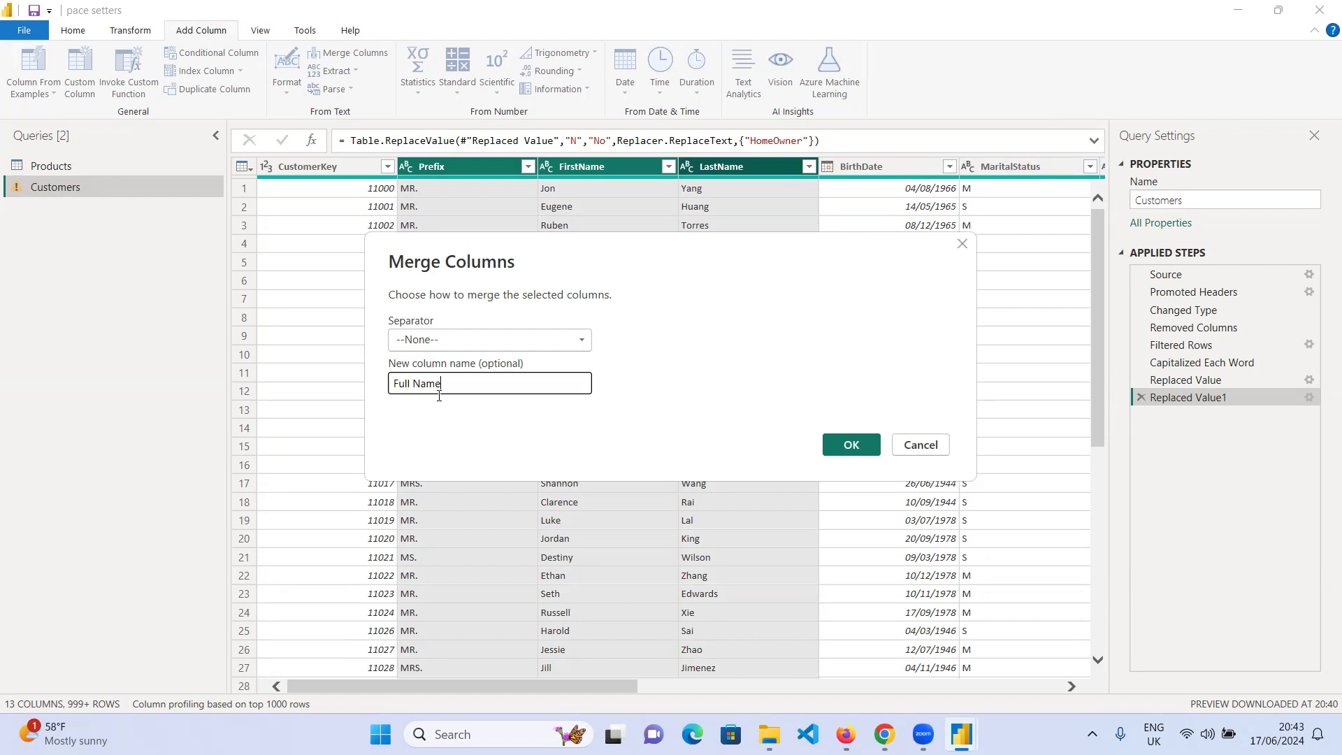
pyautogui.click(849, 446)
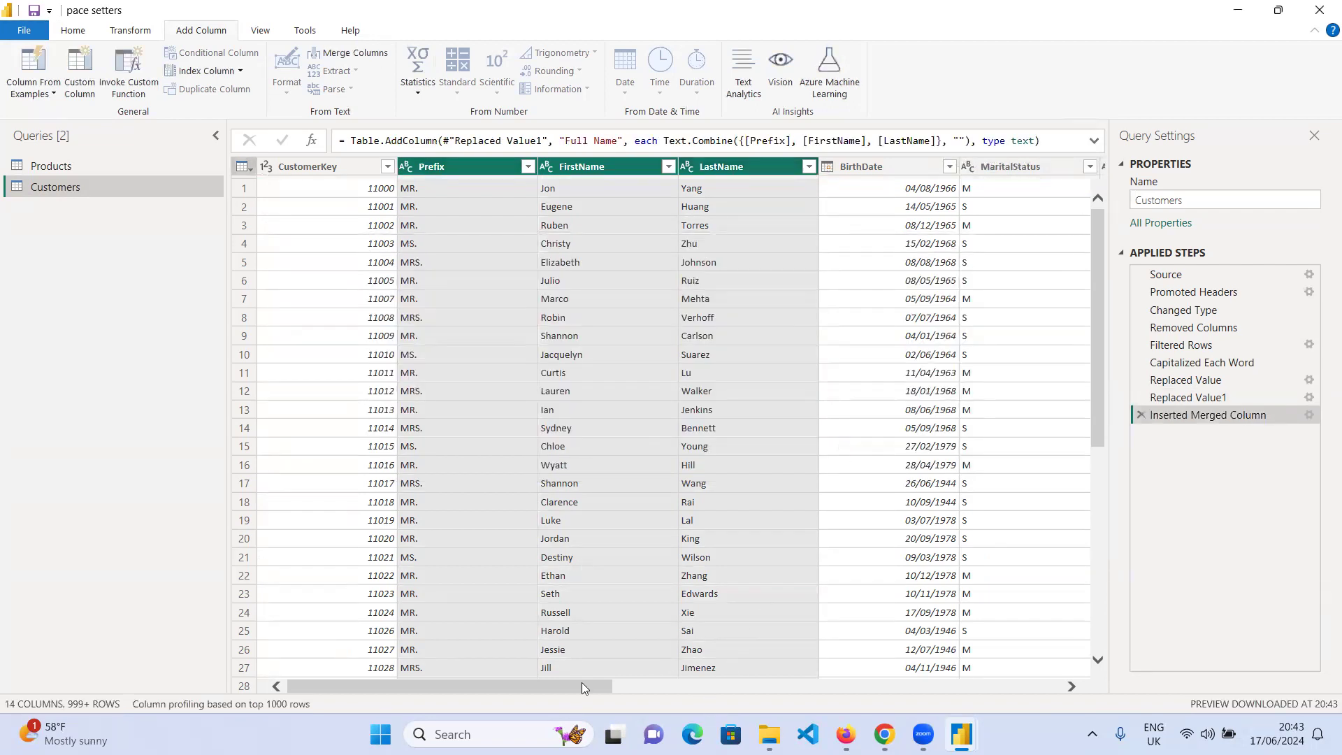
# - Edit the Full Name merge in the Customers query to separate the combined names with a Space
pyautogui.moveTo(548, 688); pyautogui.dragTo(1090, 694)
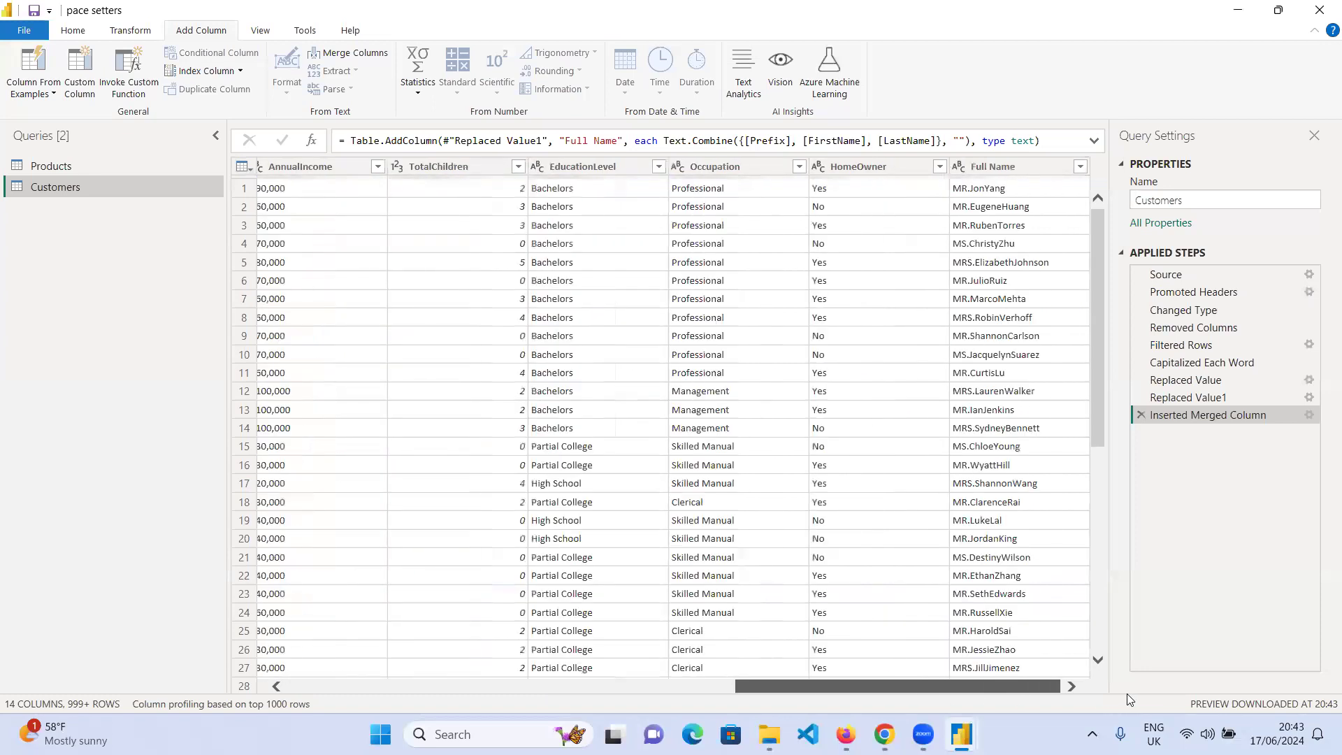
pyautogui.click(990, 190)
pyautogui.click(983, 210)
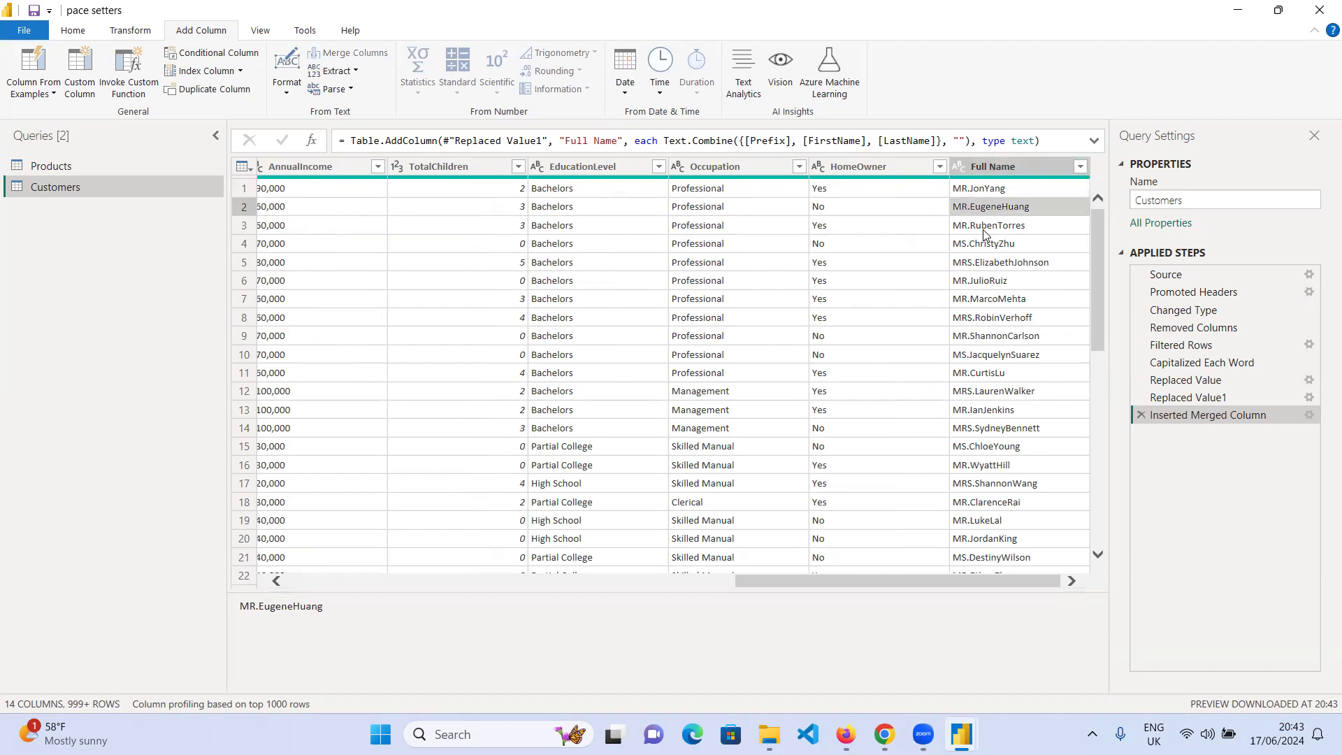
pyautogui.click(983, 228)
pyautogui.click(983, 244)
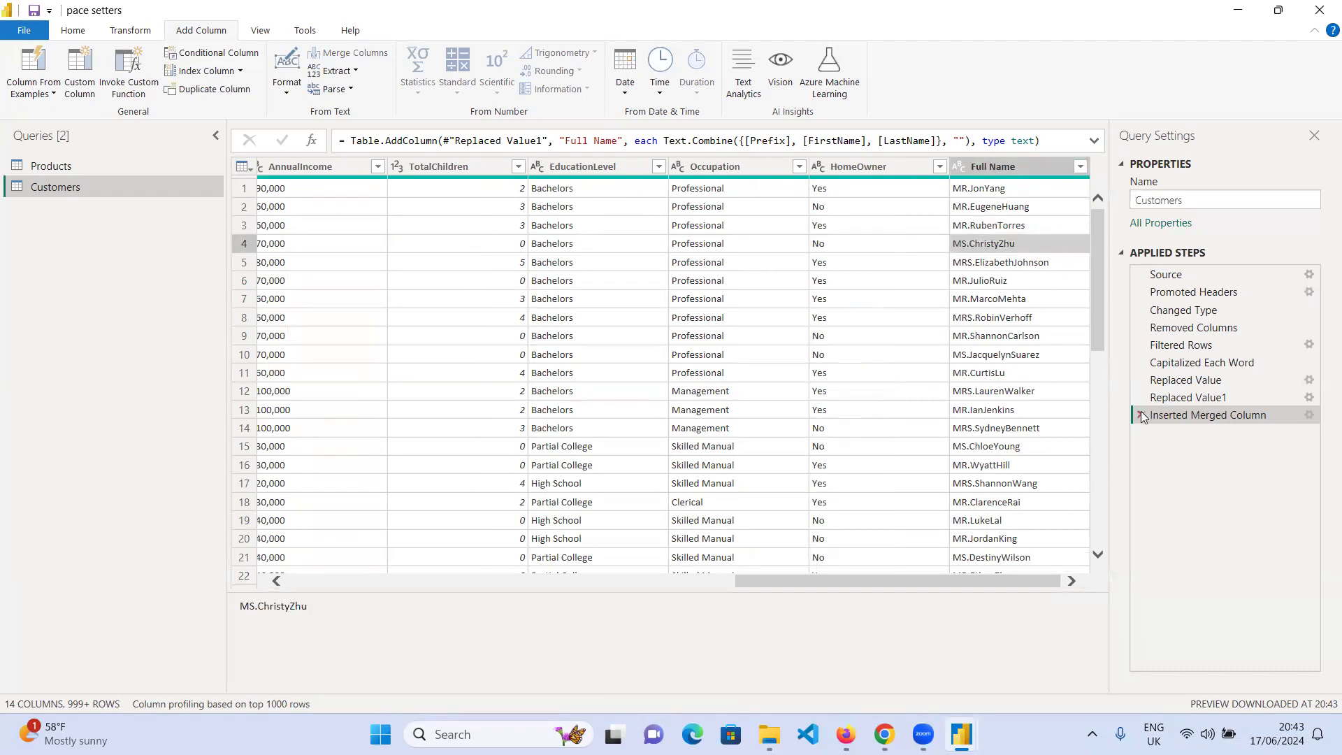
pyautogui.click(1310, 416)
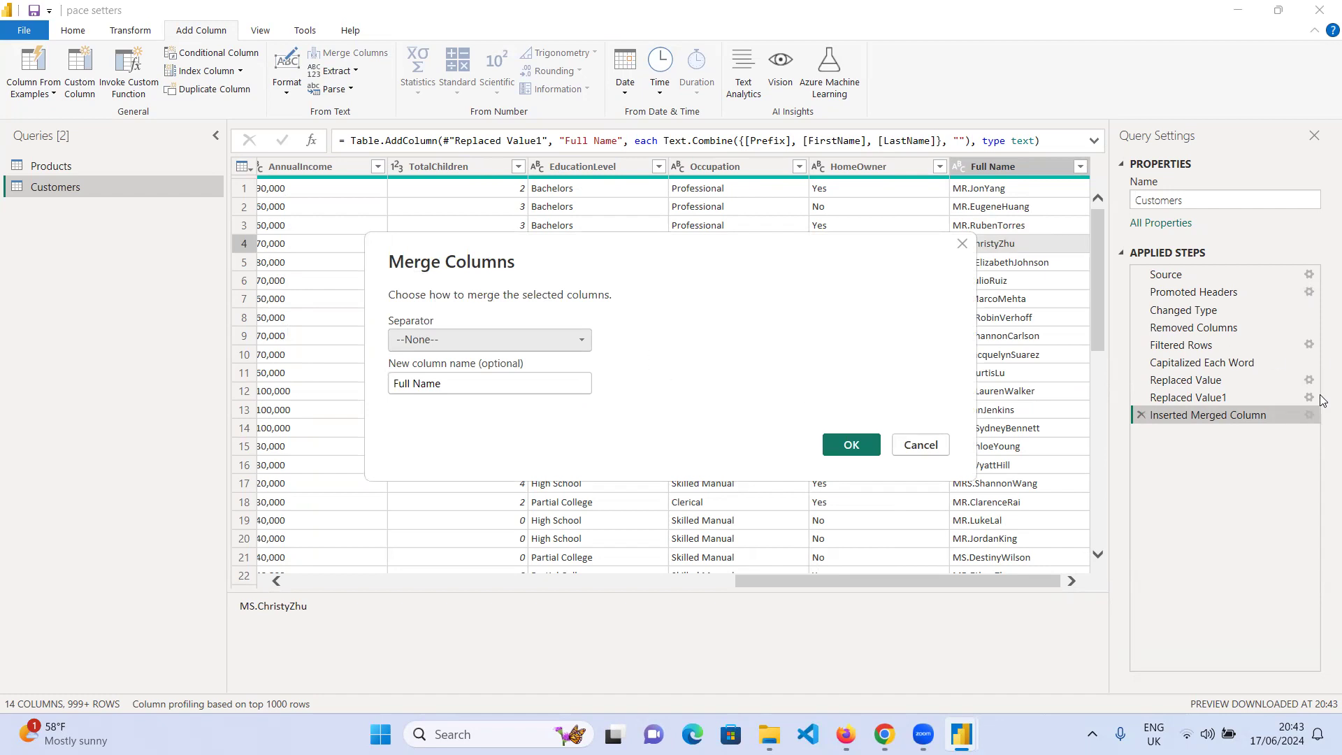
pyautogui.click(584, 341)
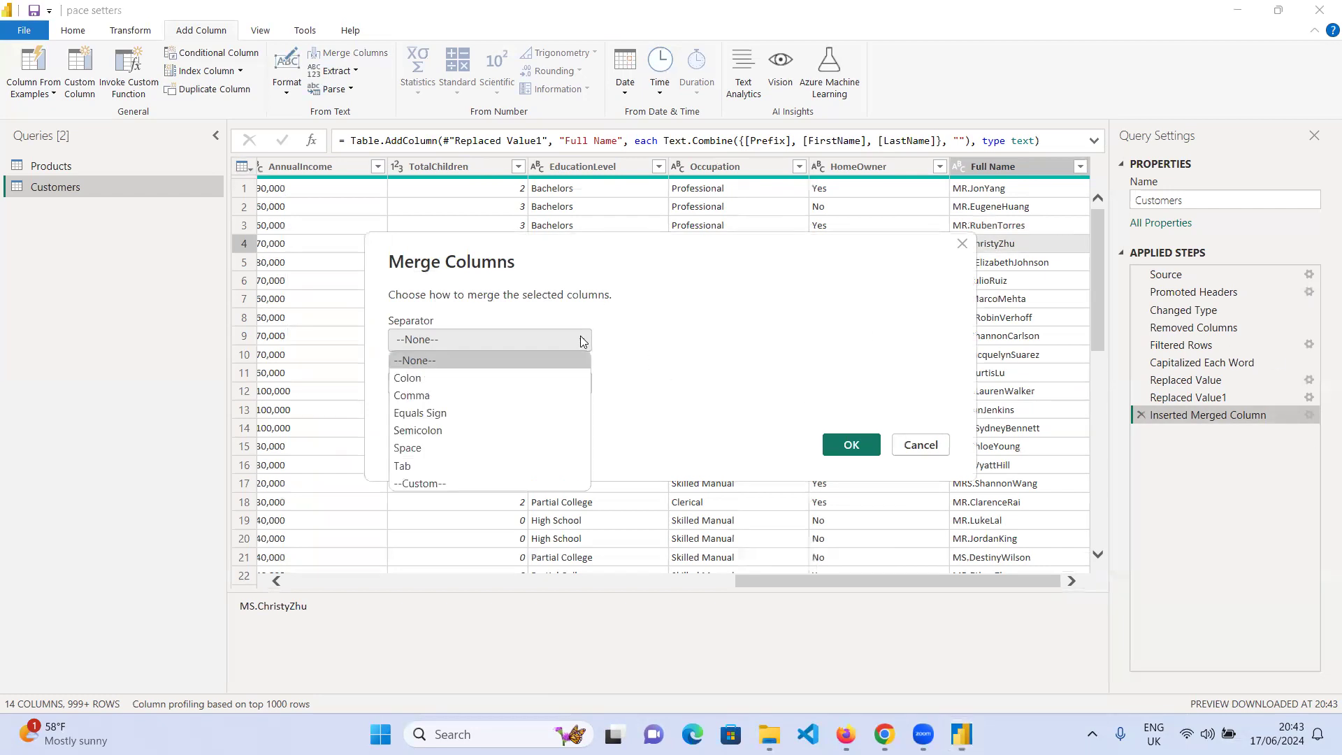
pyautogui.click(541, 448)
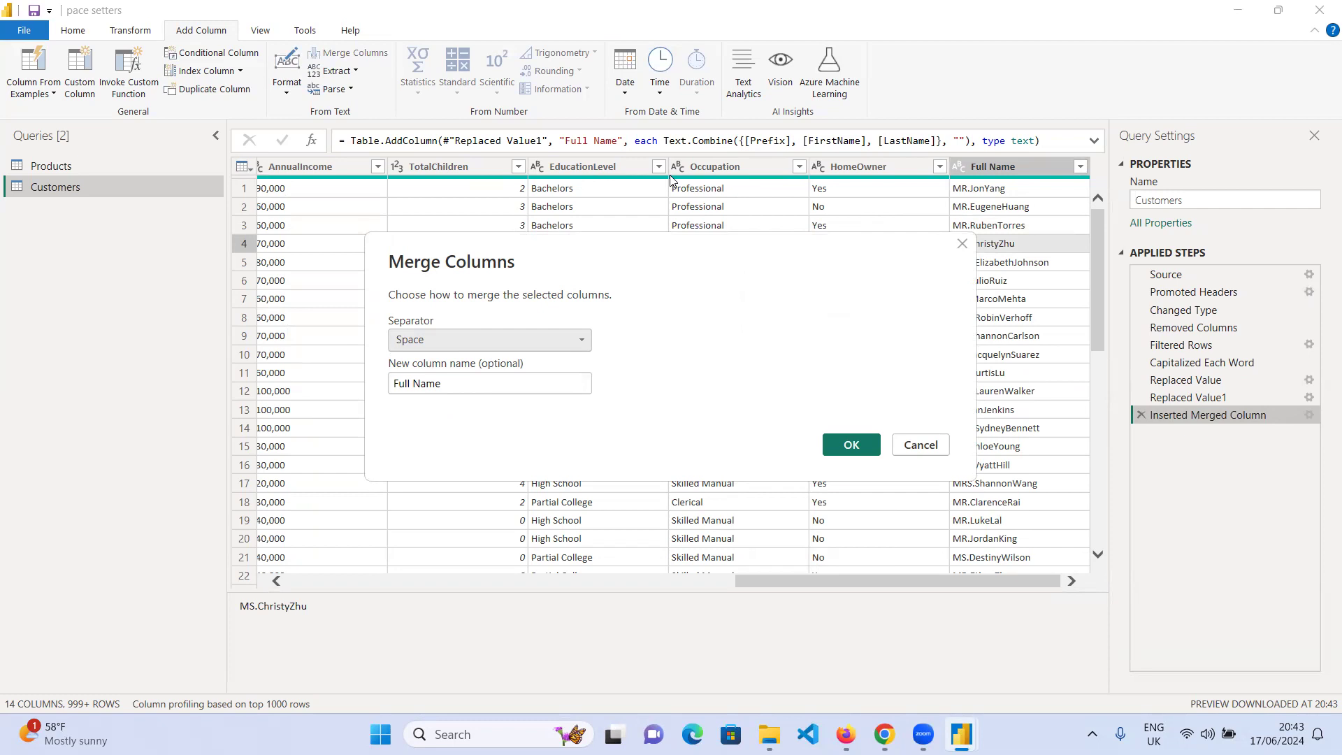
pyautogui.click(836, 448)
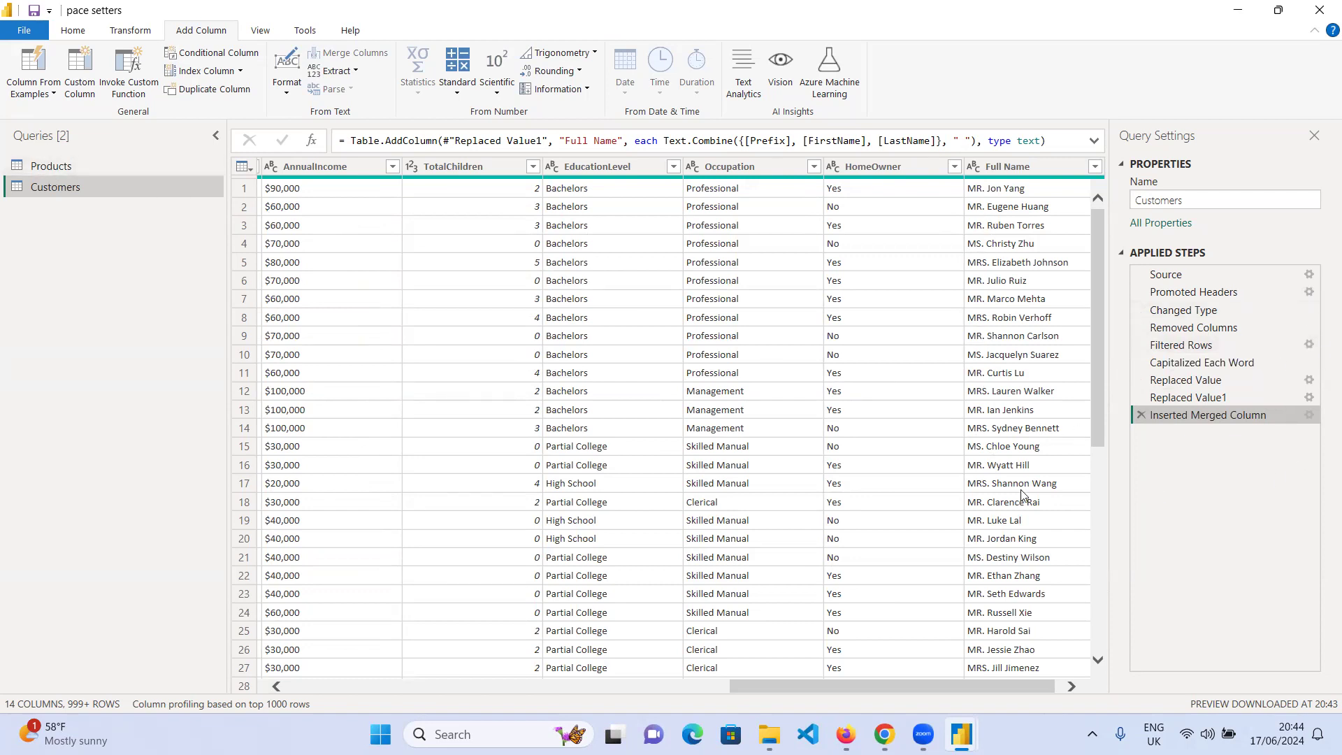
# - Delete the Inserted Merged Column step from the Customers query and open the Products query
pyautogui.click(1140, 415)
pyautogui.click(91, 164)
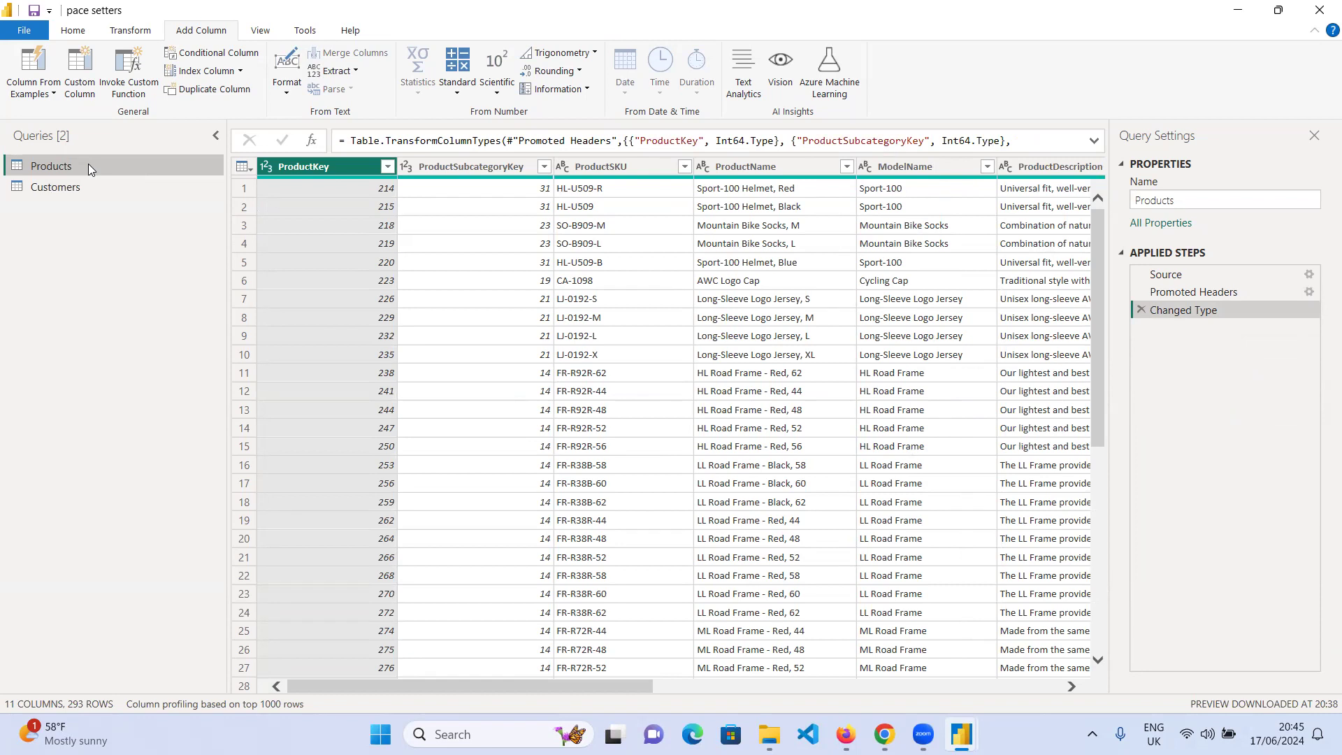
# - Add a column extracting the text length of ProductDescription in the Products query, and remove that step again
pyautogui.moveTo(614, 686); pyautogui.dragTo(836, 686)
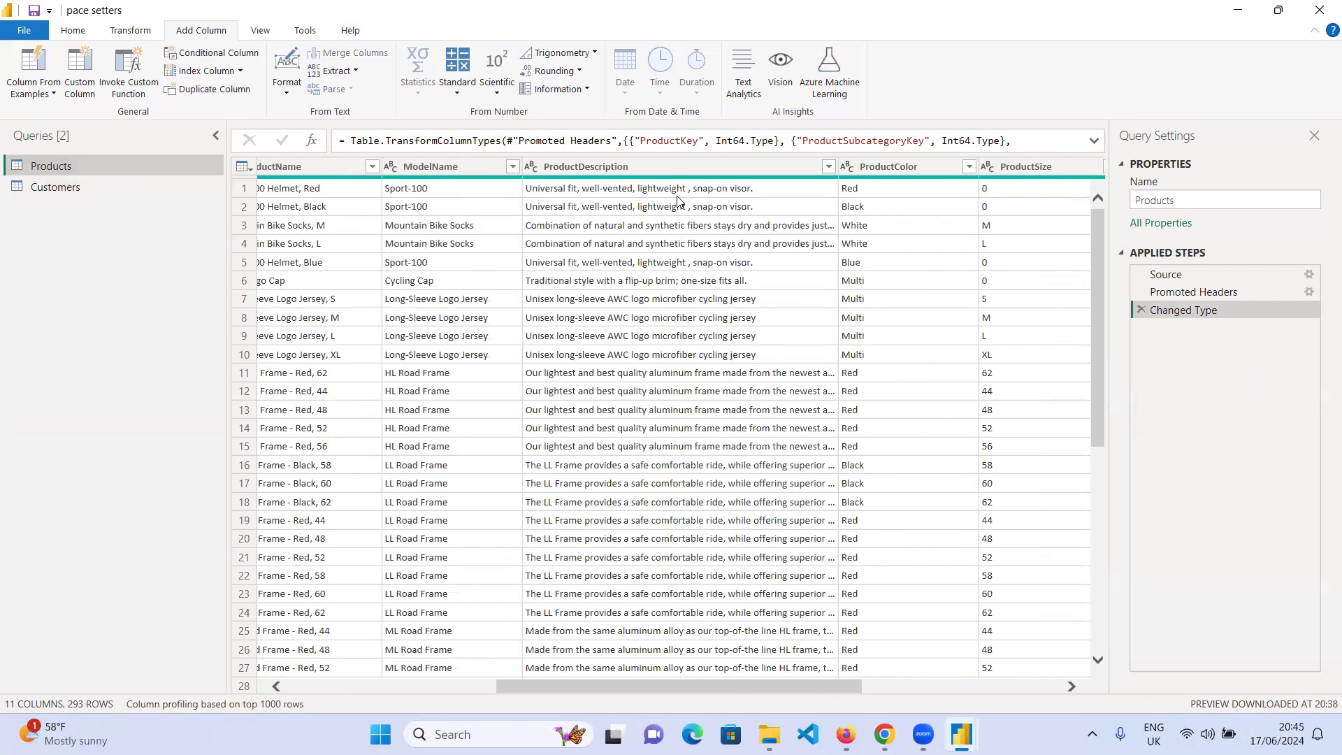
pyautogui.click(692, 165)
pyautogui.click(688, 165)
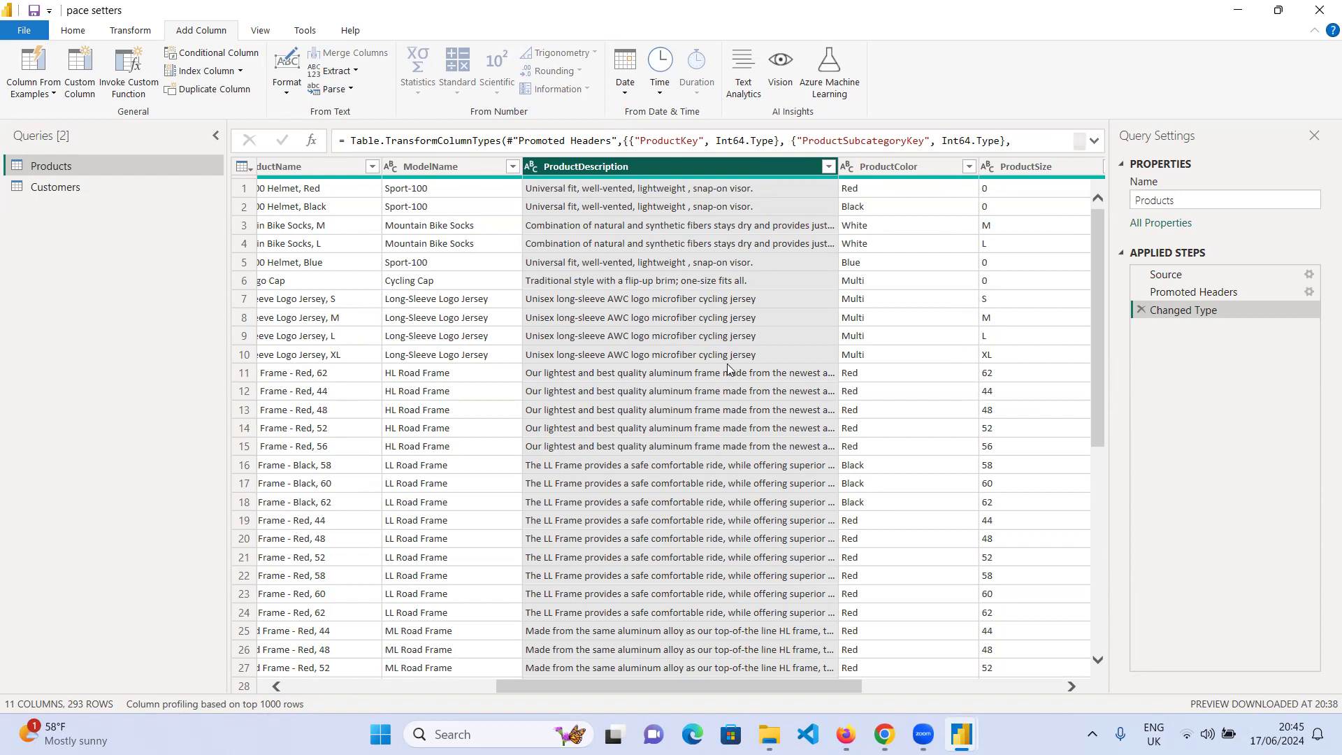
pyautogui.click(357, 73)
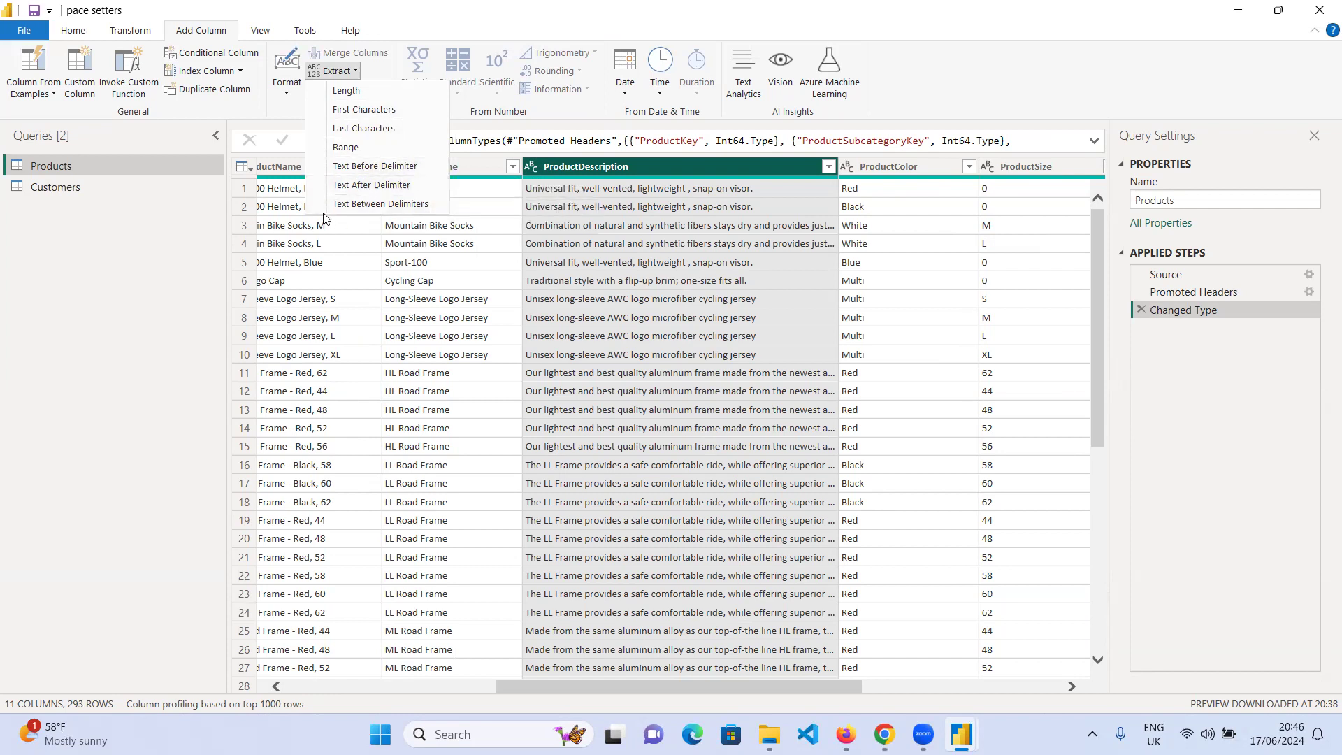
pyautogui.click(390, 93)
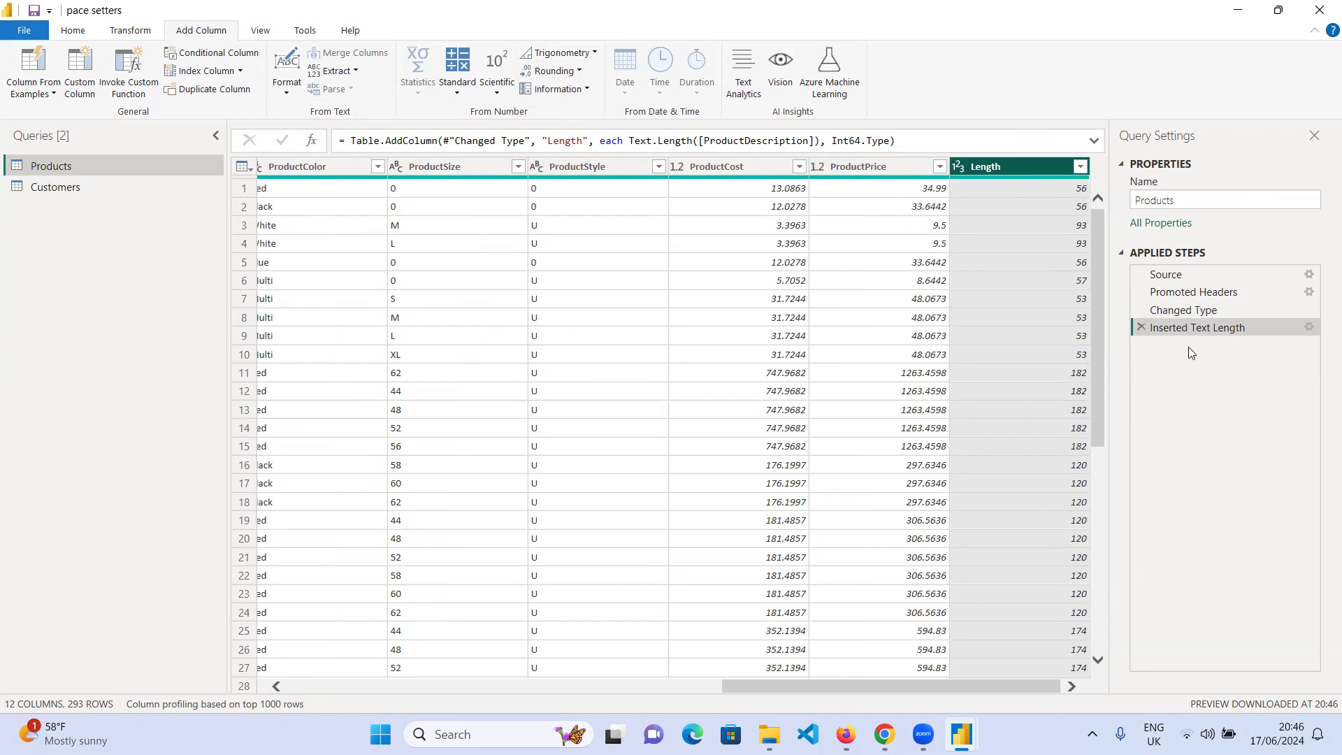
pyautogui.click(1141, 327)
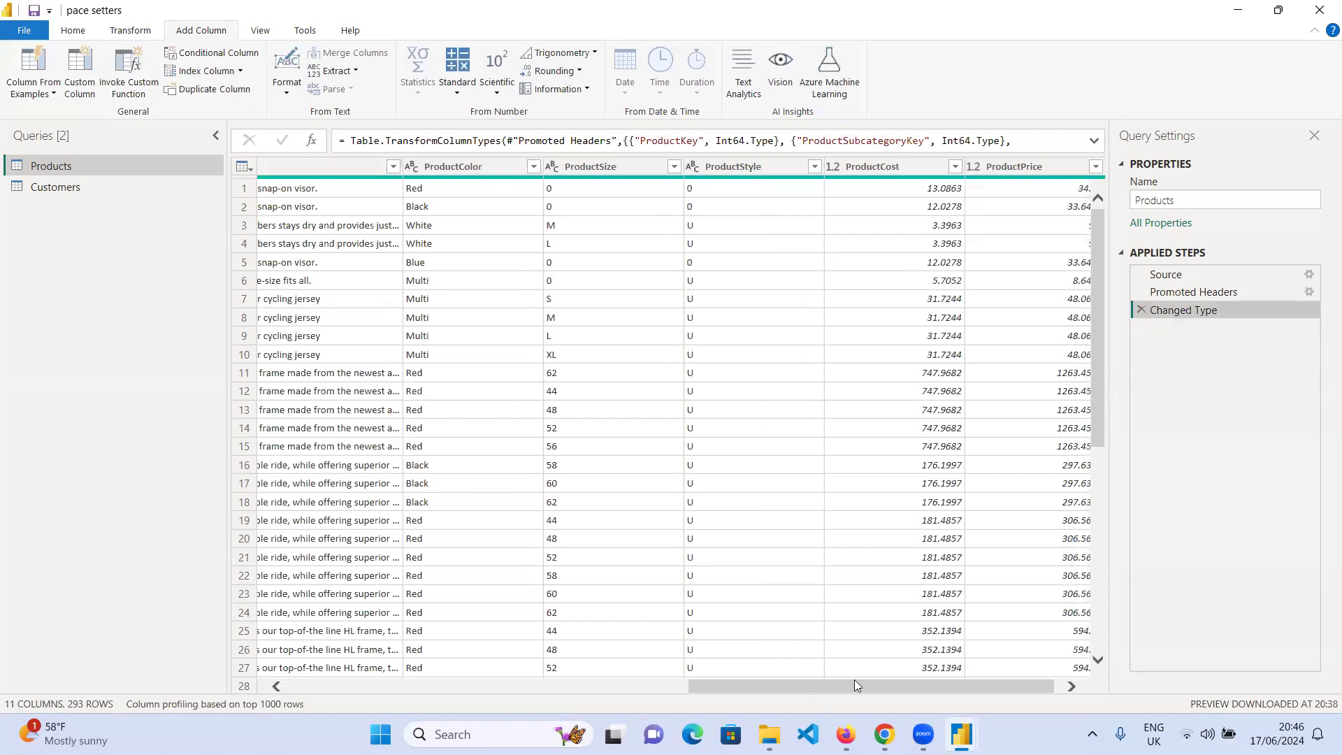
# - Add a column extracting the first 10 characters of ProductDescription, and remove that step again after checking it
pyautogui.moveTo(872, 686); pyautogui.dragTo(741, 686)
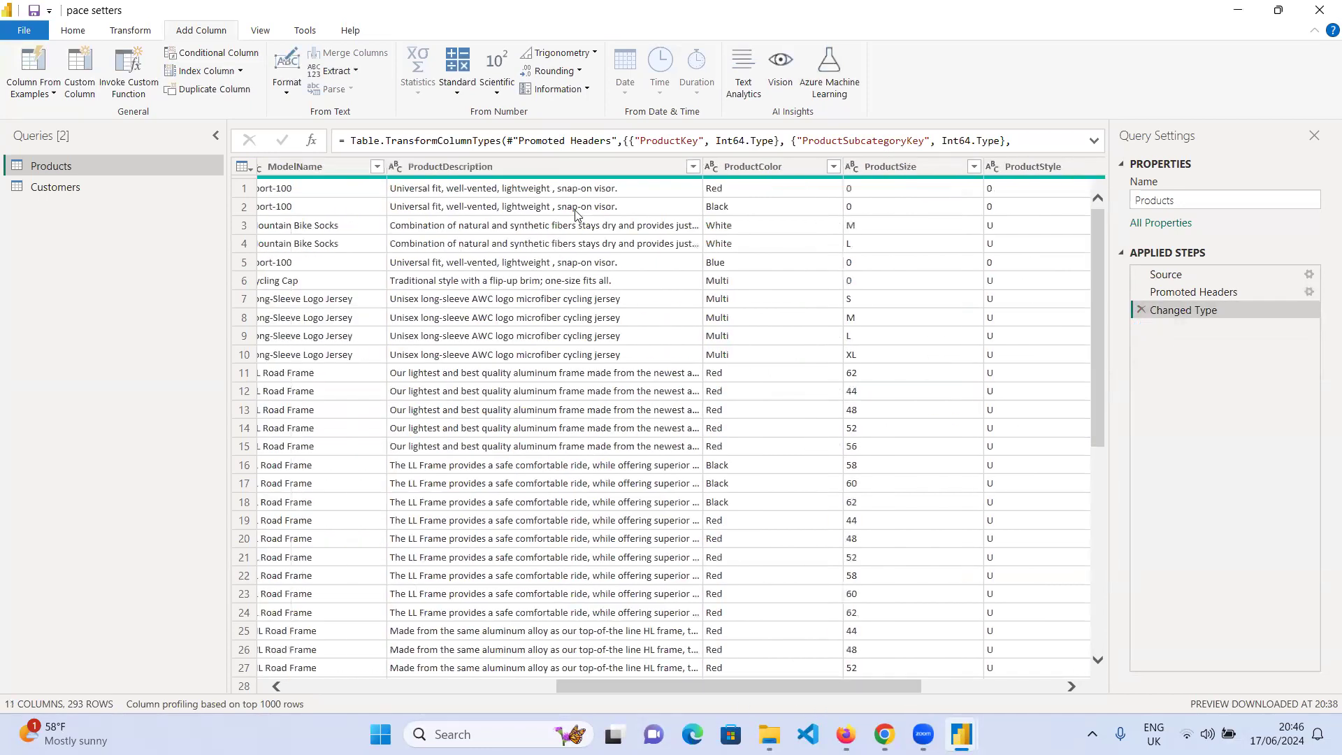
pyautogui.click(560, 166)
pyautogui.click(350, 71)
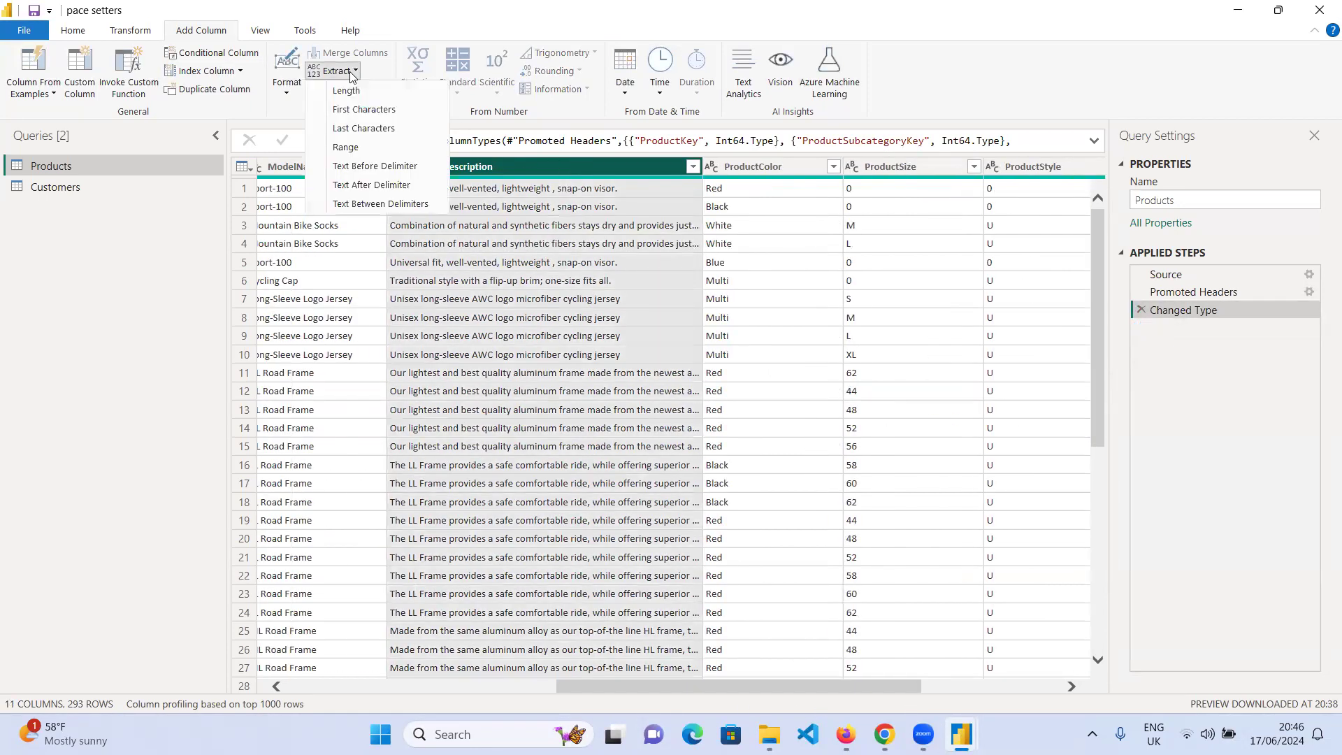
pyautogui.click(377, 109)
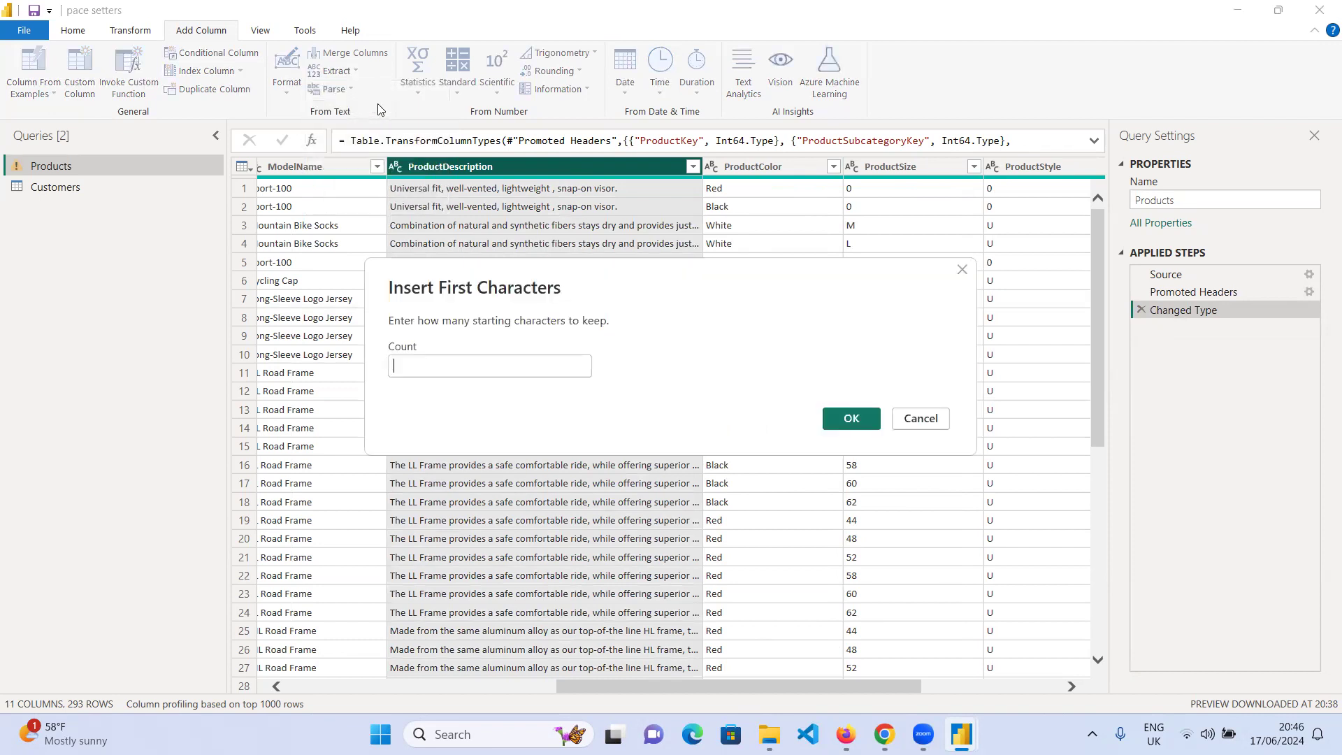
pyautogui.click(403, 360)
pyautogui.write('10')
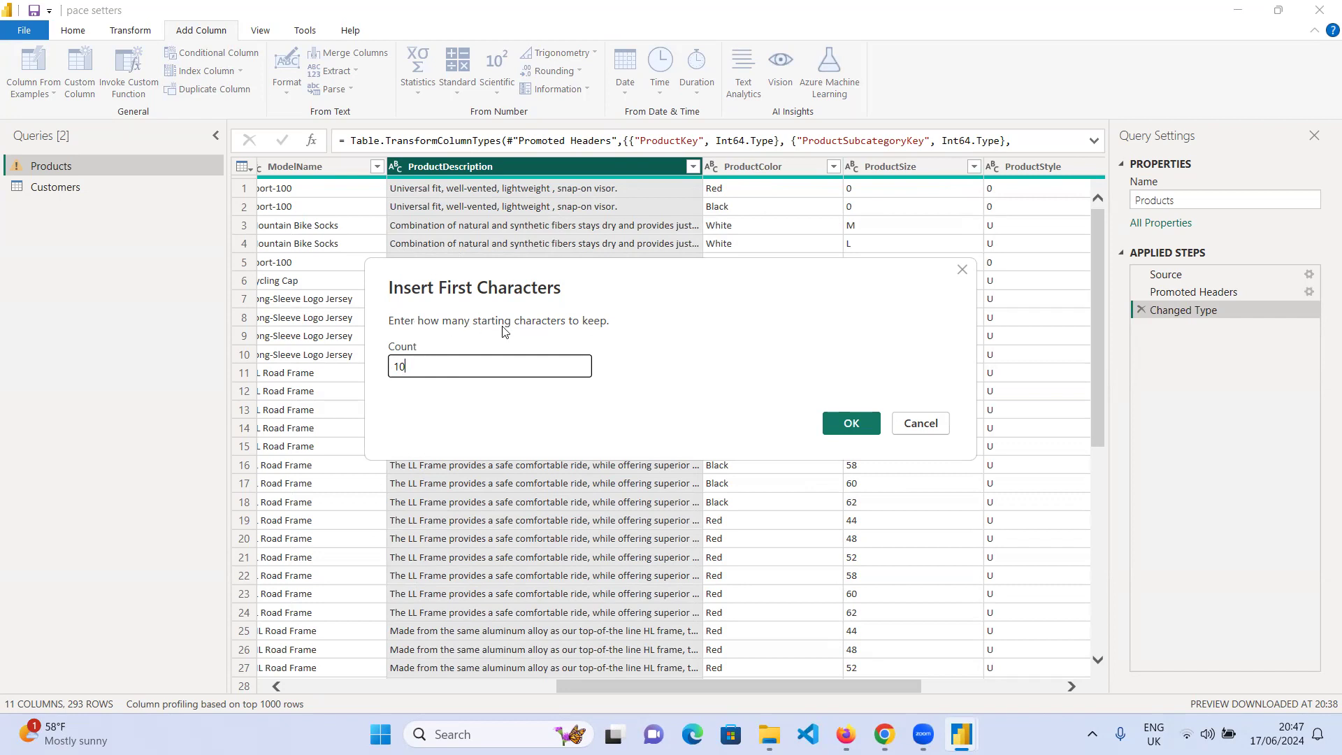
pyautogui.click(852, 432)
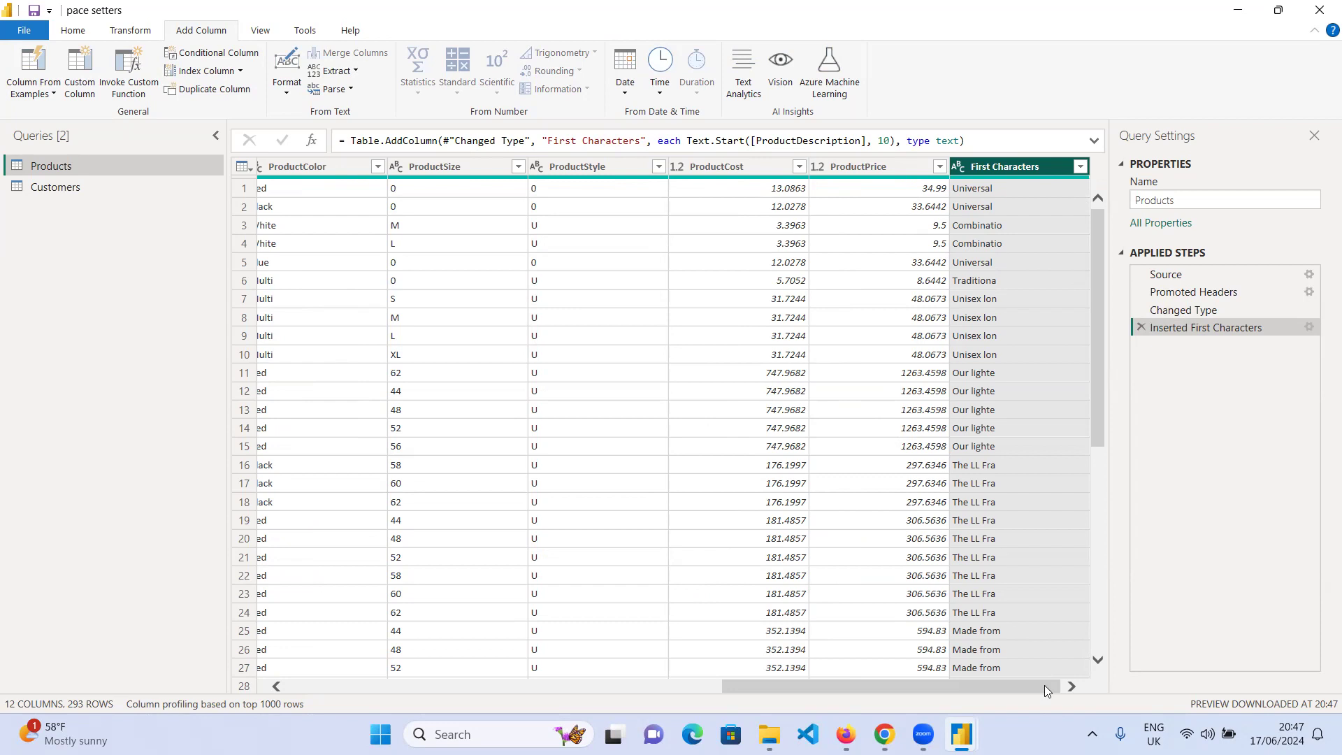
pyautogui.moveTo(1007, 685); pyautogui.dragTo(1113, 690)
pyautogui.click(1141, 328)
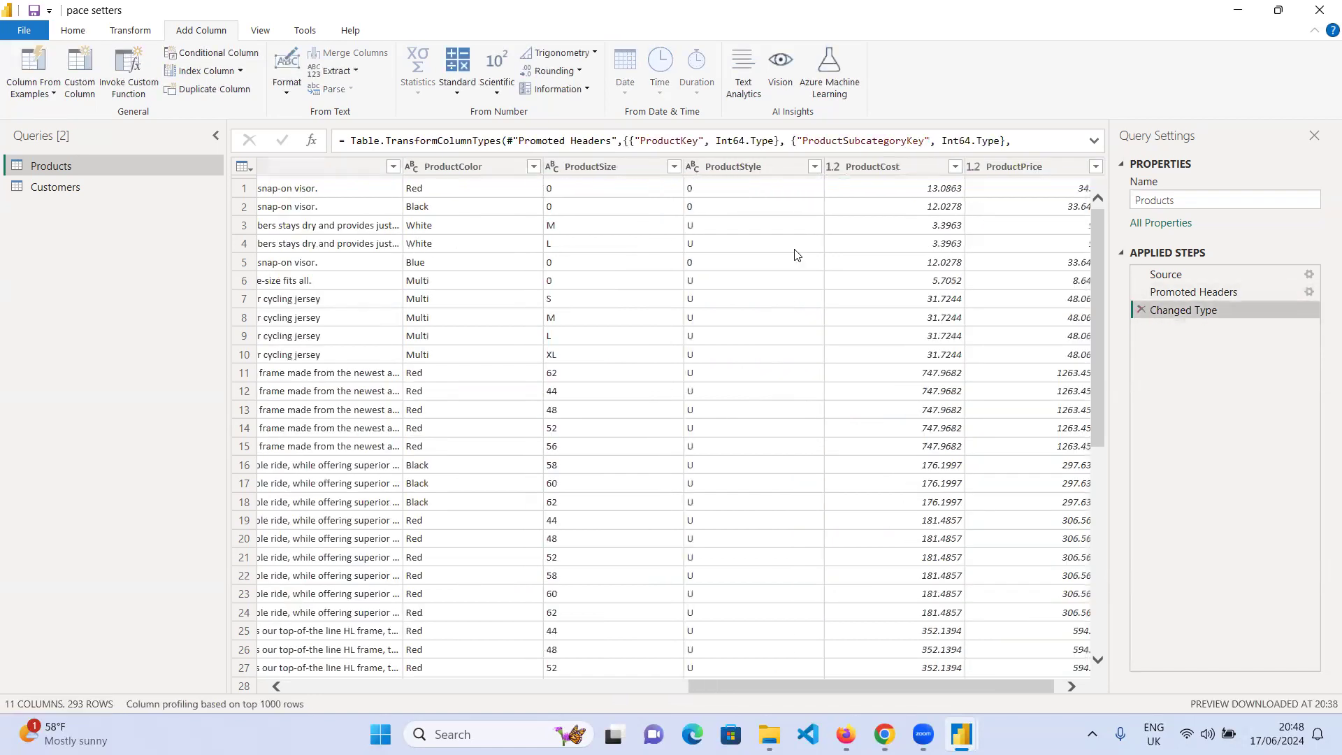
# - Add a column extracting the last 10 characters of ProductDescription, and remove that step again
pyautogui.moveTo(796, 684); pyautogui.dragTo(675, 693)
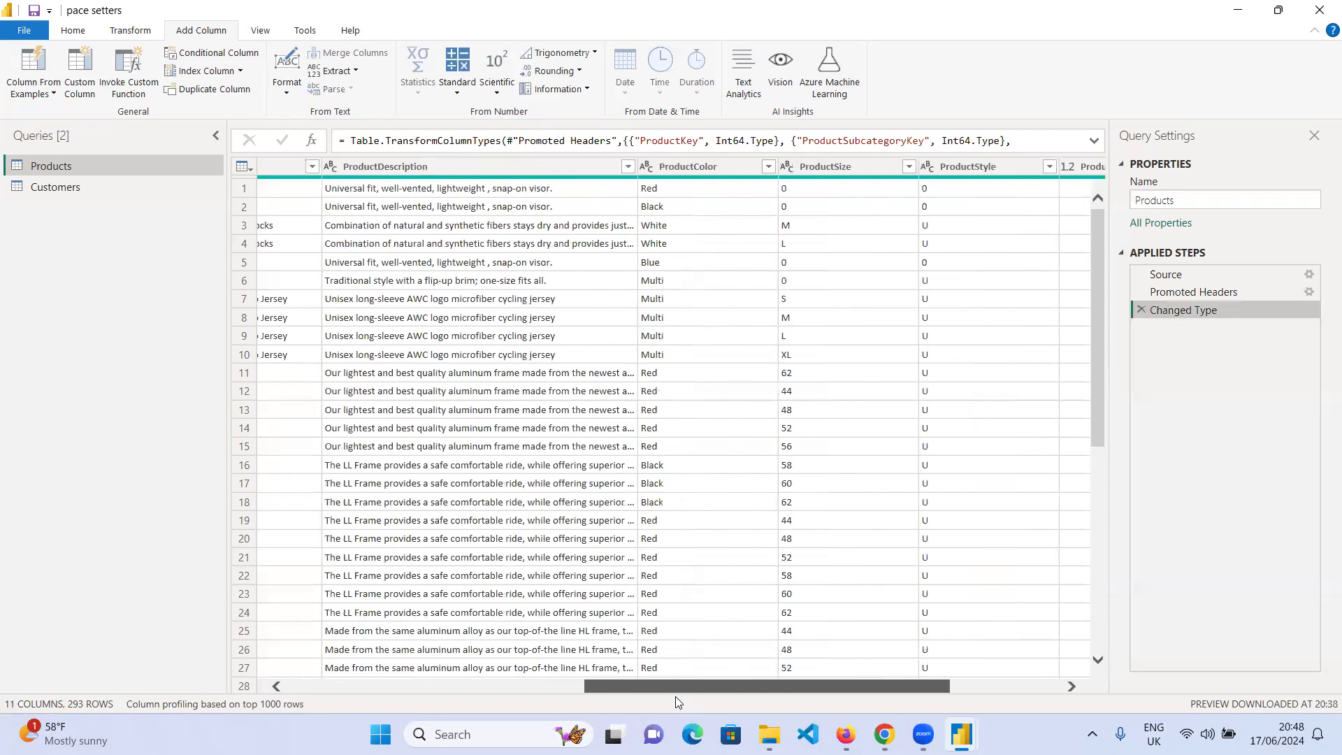
pyautogui.click(537, 169)
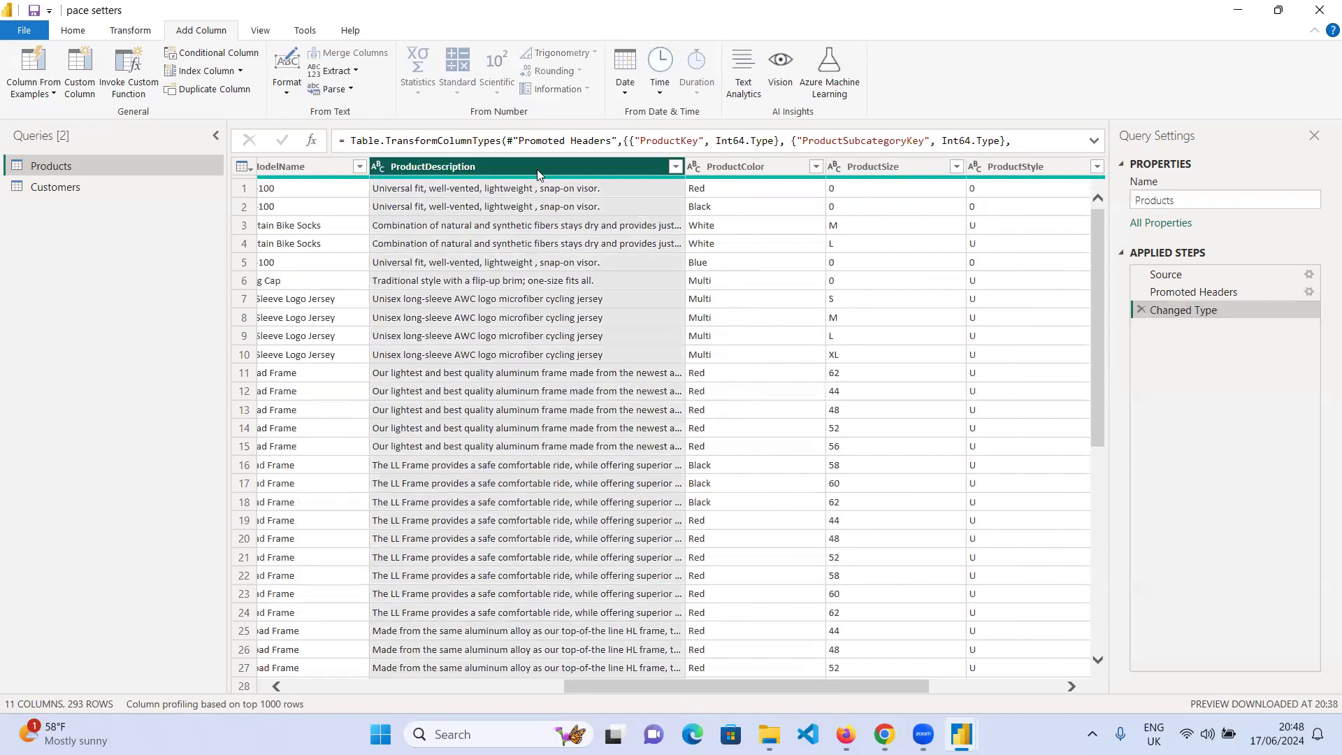
pyautogui.click(355, 73)
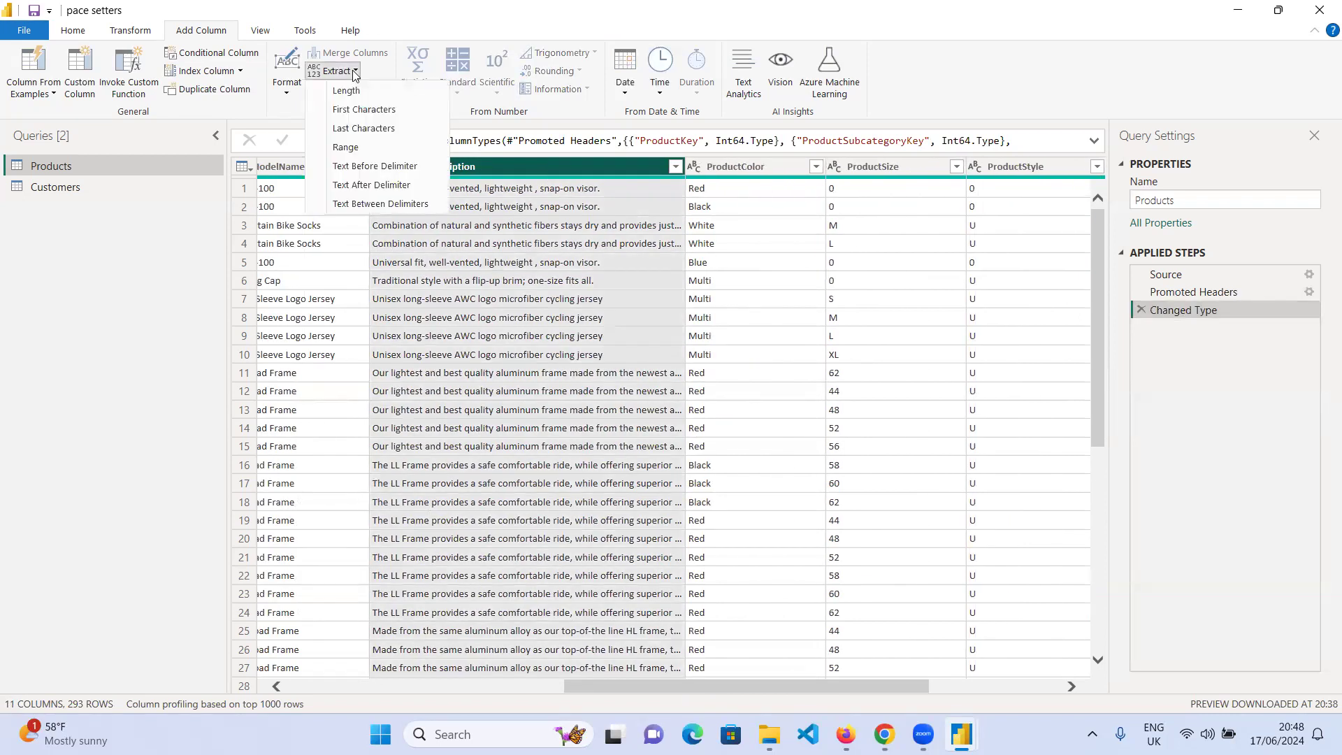
pyautogui.click(363, 129)
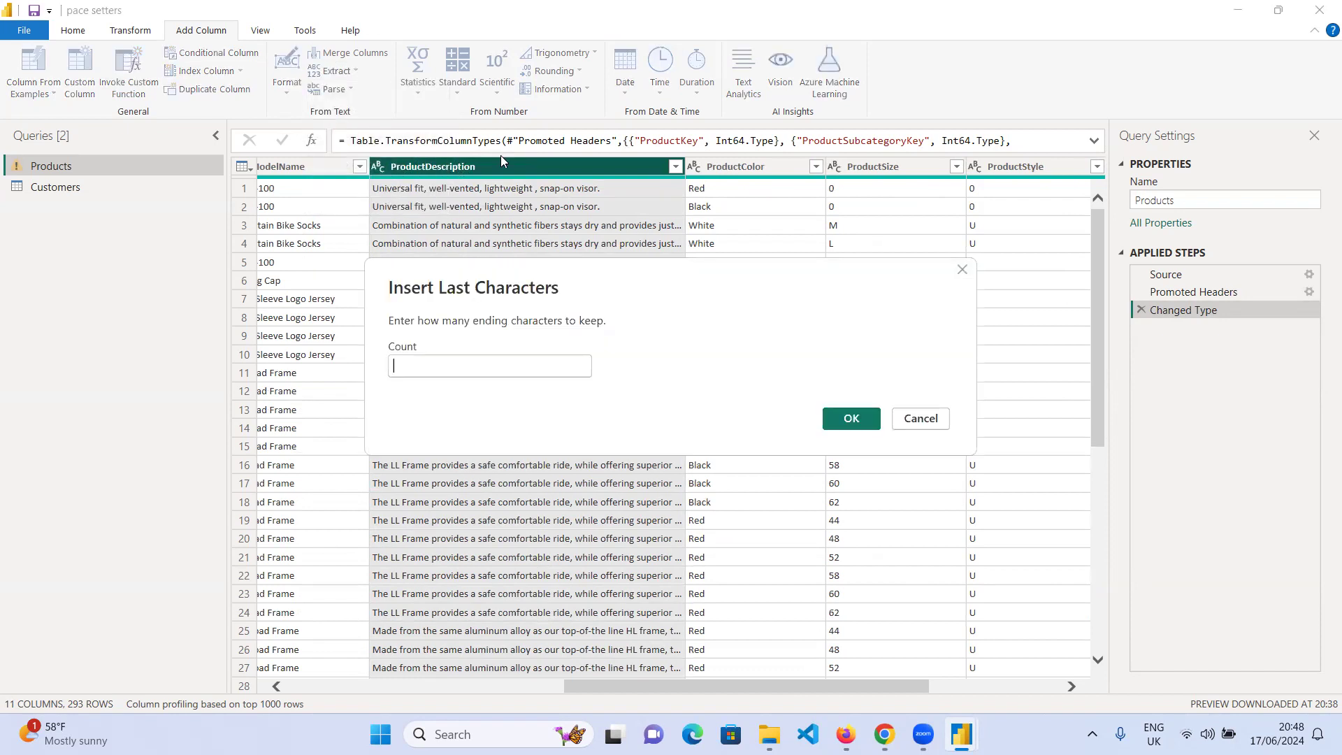
pyautogui.write('10')
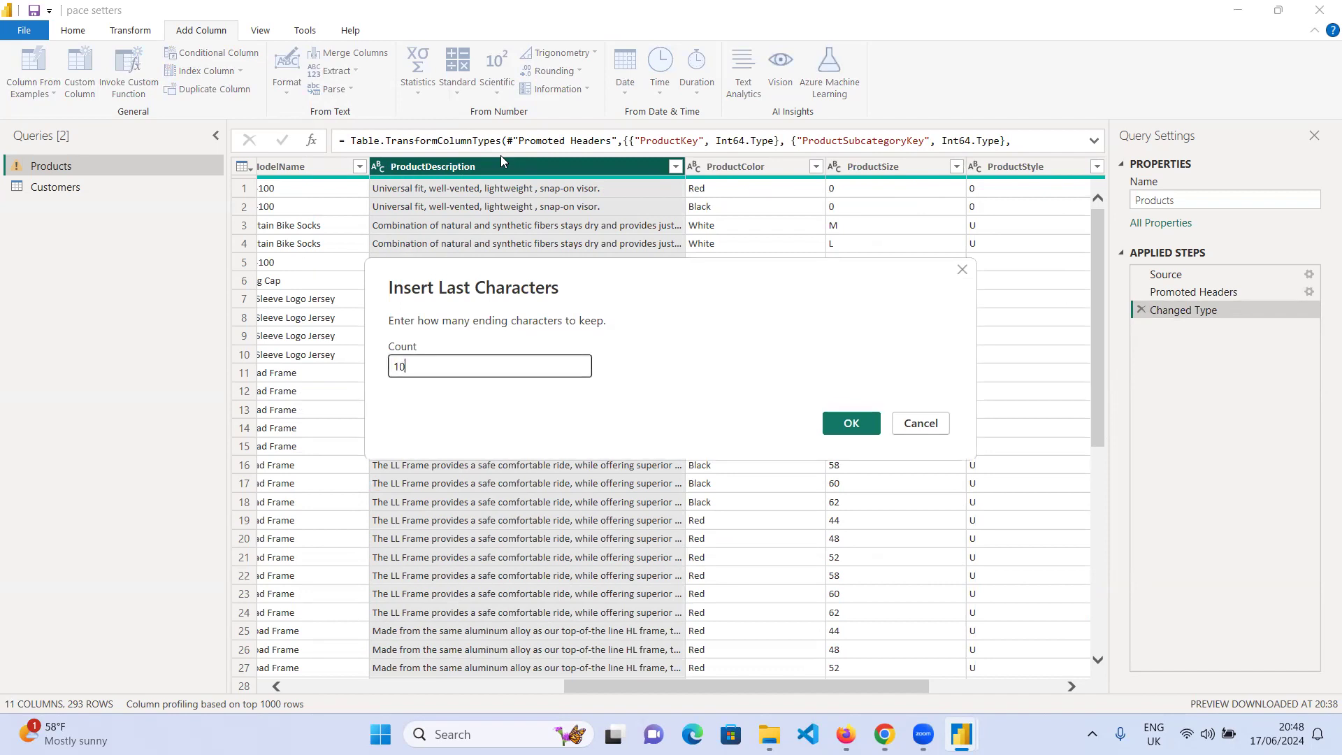
pyautogui.click(853, 426)
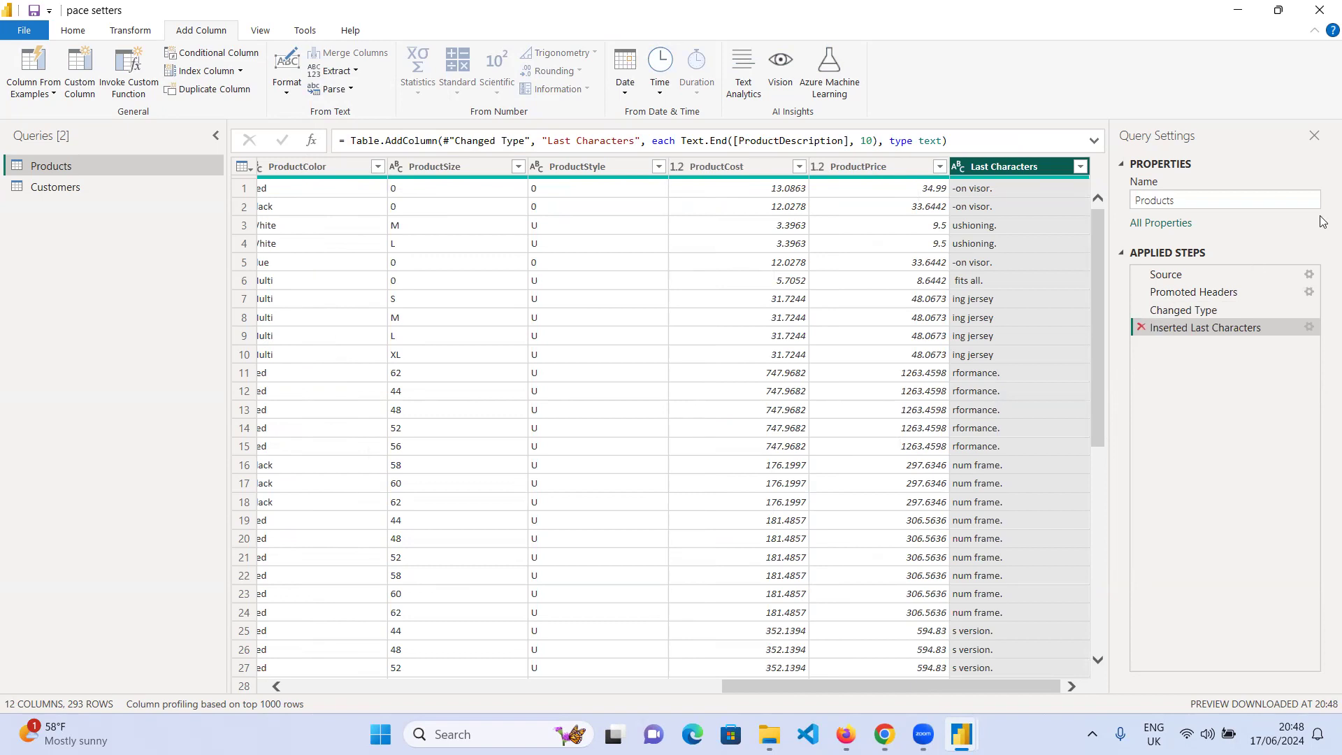
pyautogui.click(1141, 327)
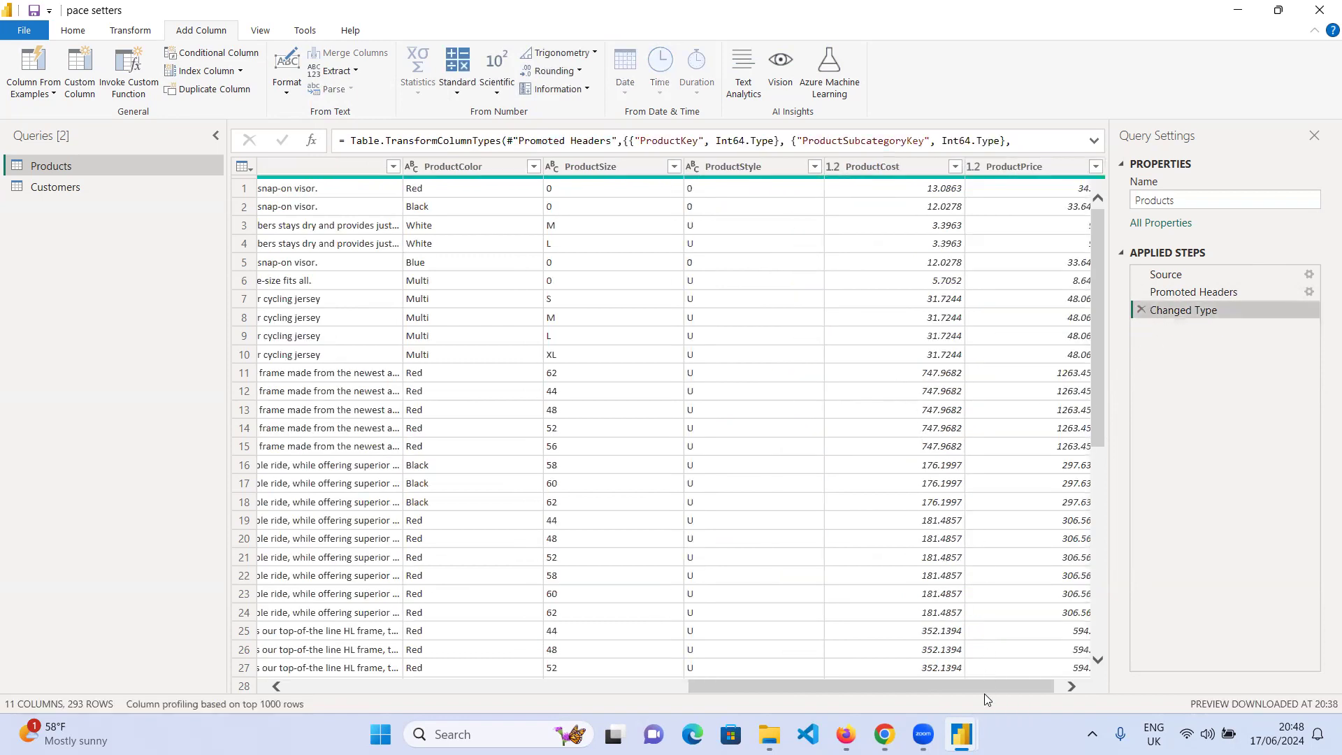
# - Add a column extracting a text range from ProductDescription with starting index 5 and 8 characters
pyautogui.moveTo(998, 689); pyautogui.dragTo(821, 719)
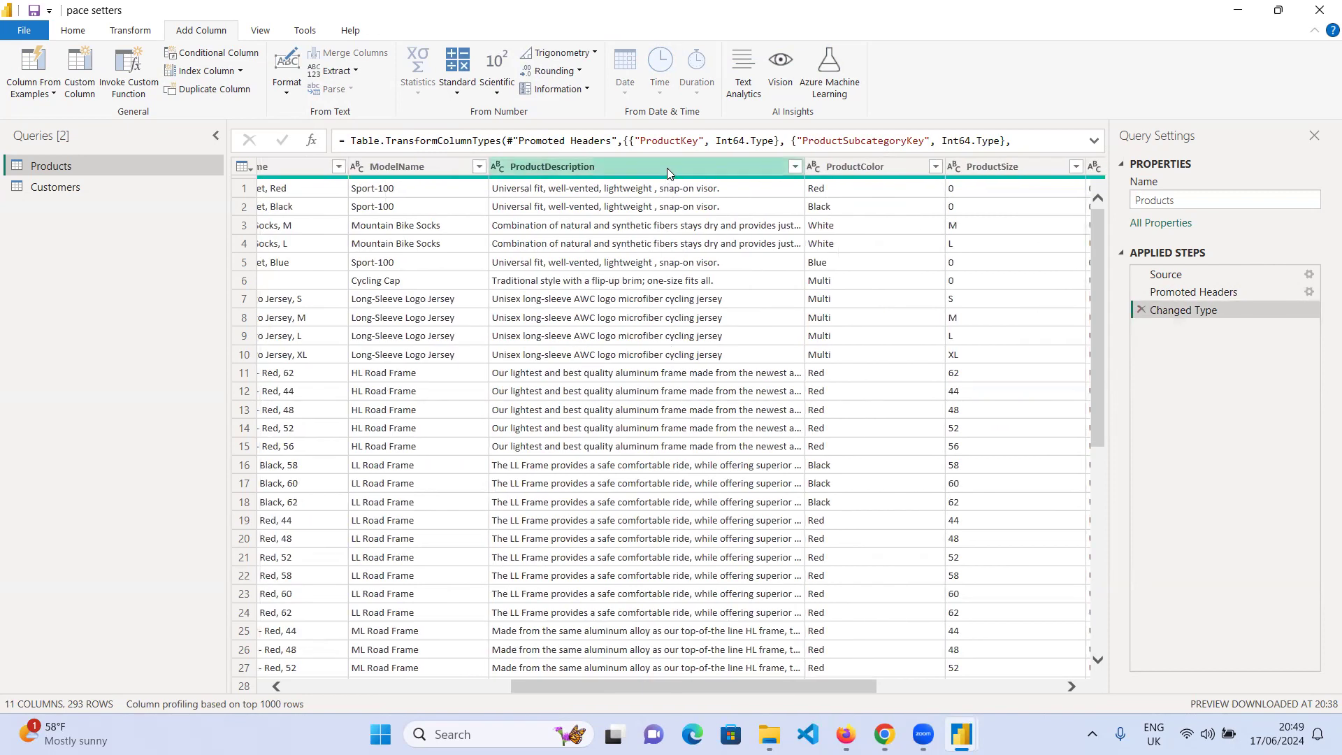
pyautogui.click(667, 170)
pyautogui.click(357, 73)
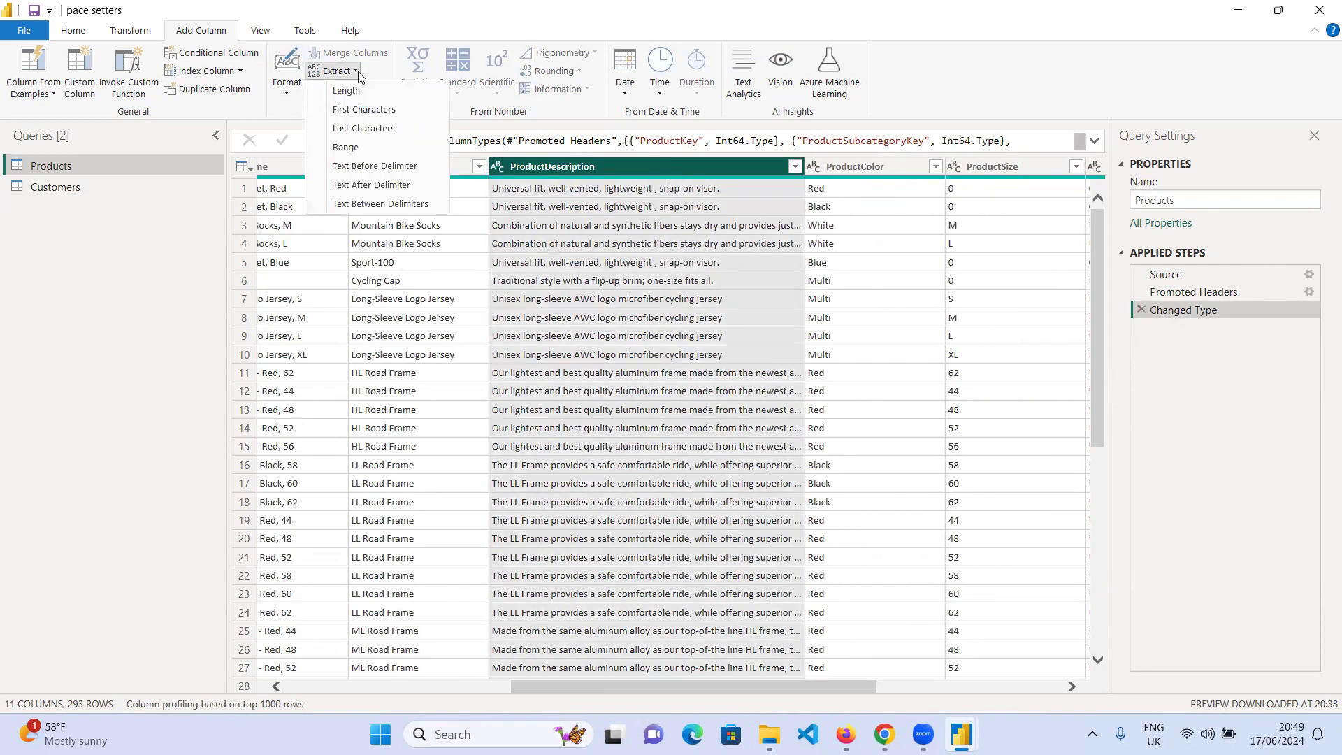
pyautogui.click(394, 148)
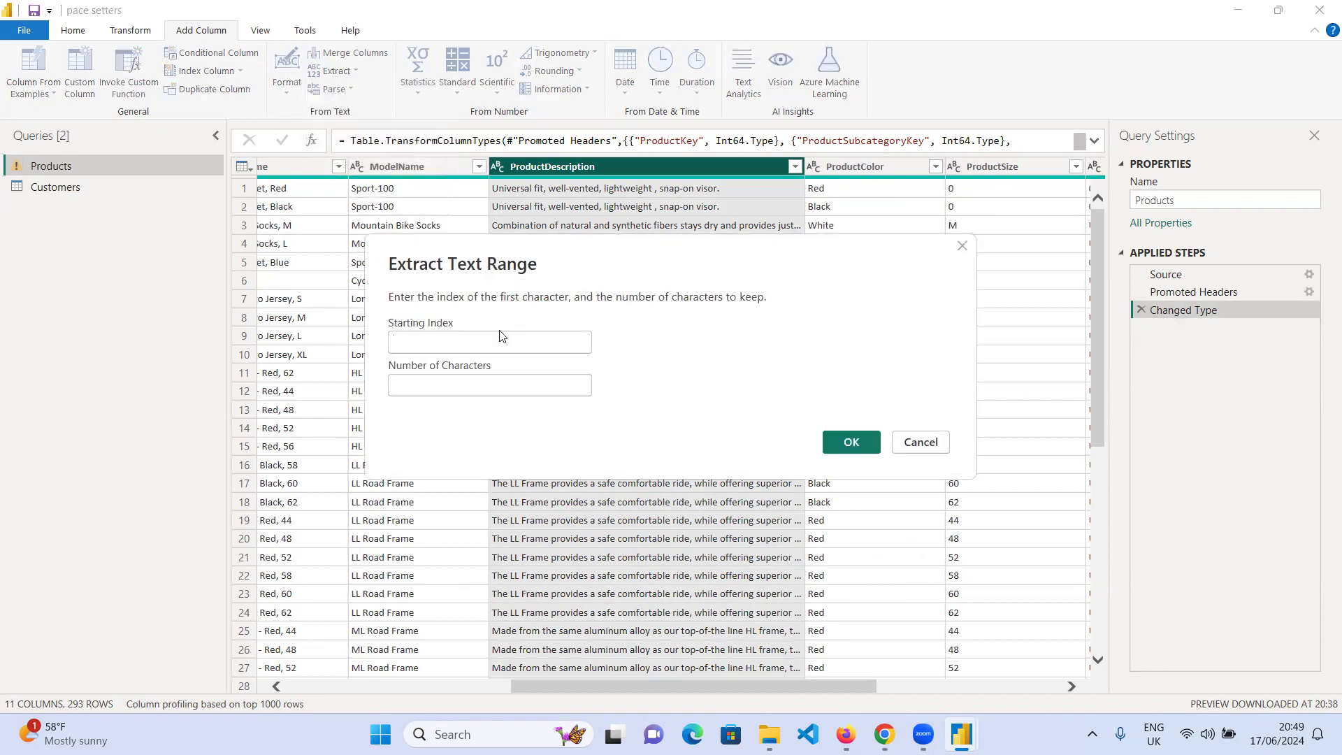
pyautogui.click(415, 348)
pyautogui.write('5')
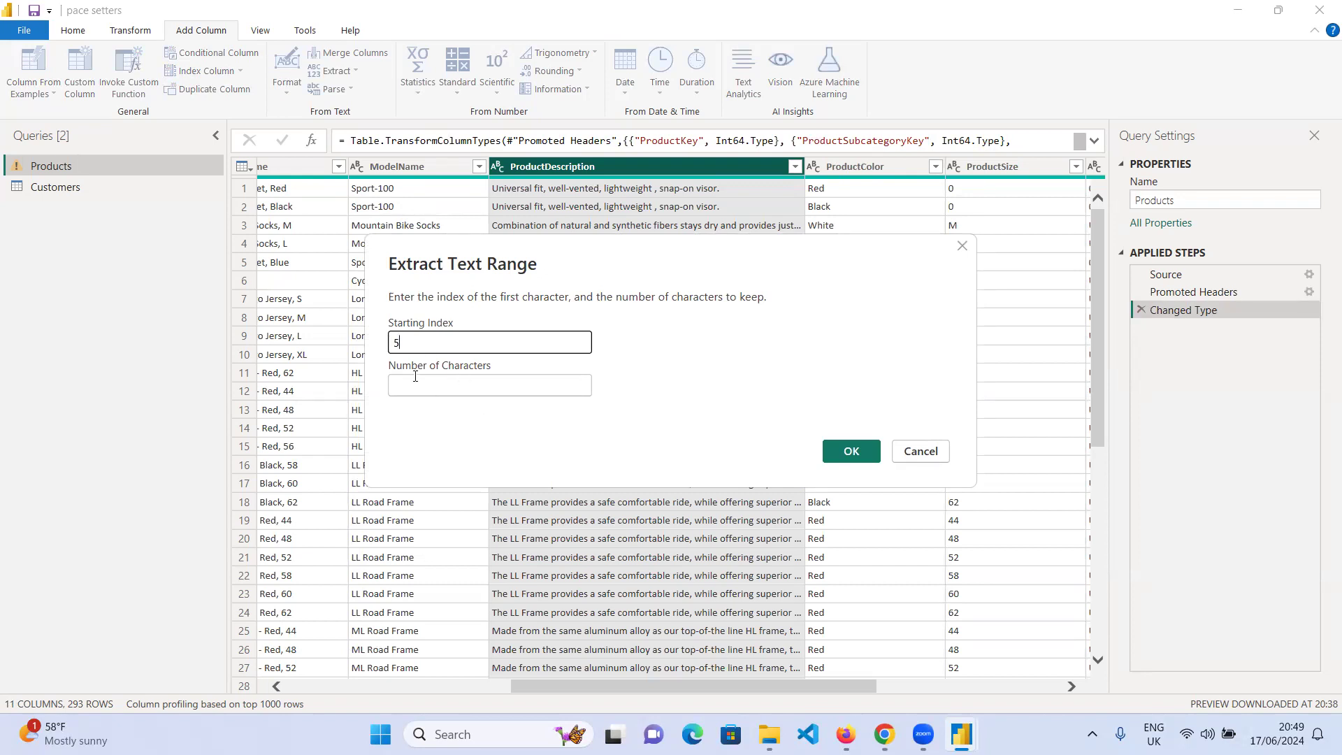
pyautogui.click(491, 390)
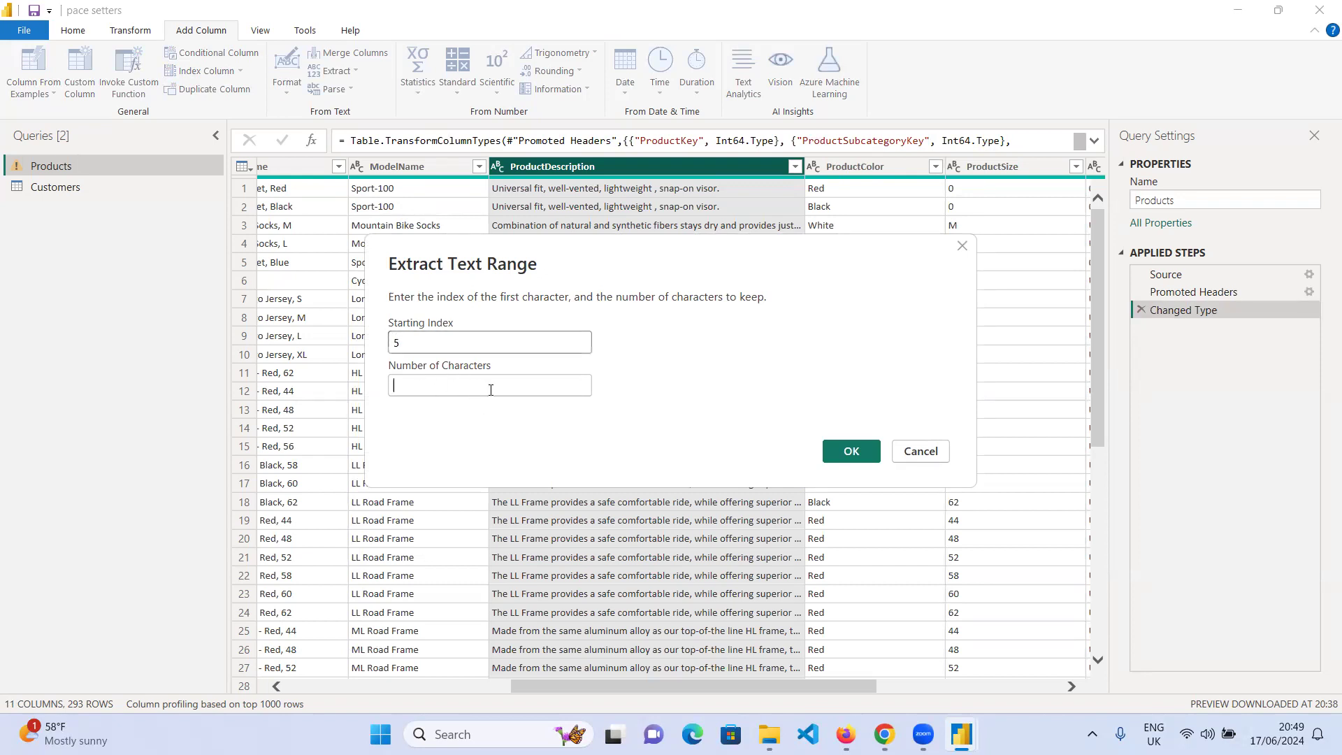
pyautogui.write('8')
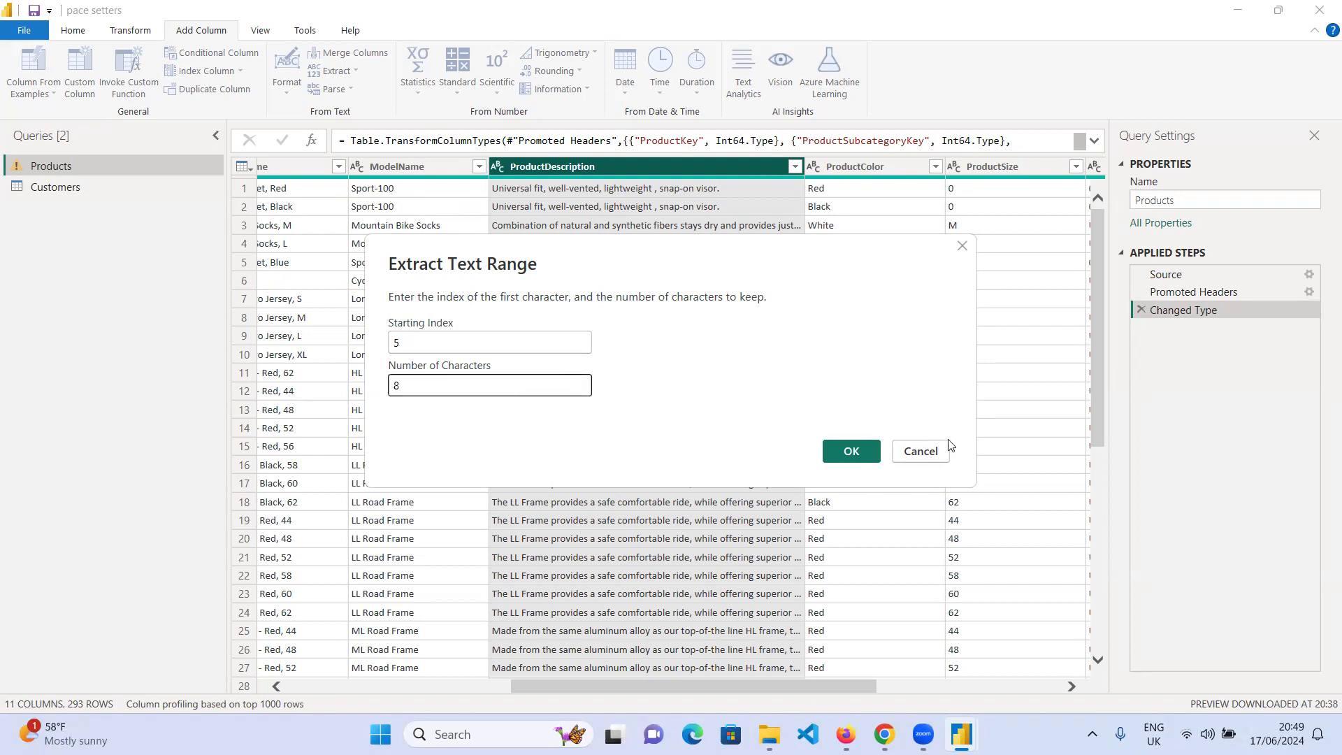
pyautogui.click(848, 452)
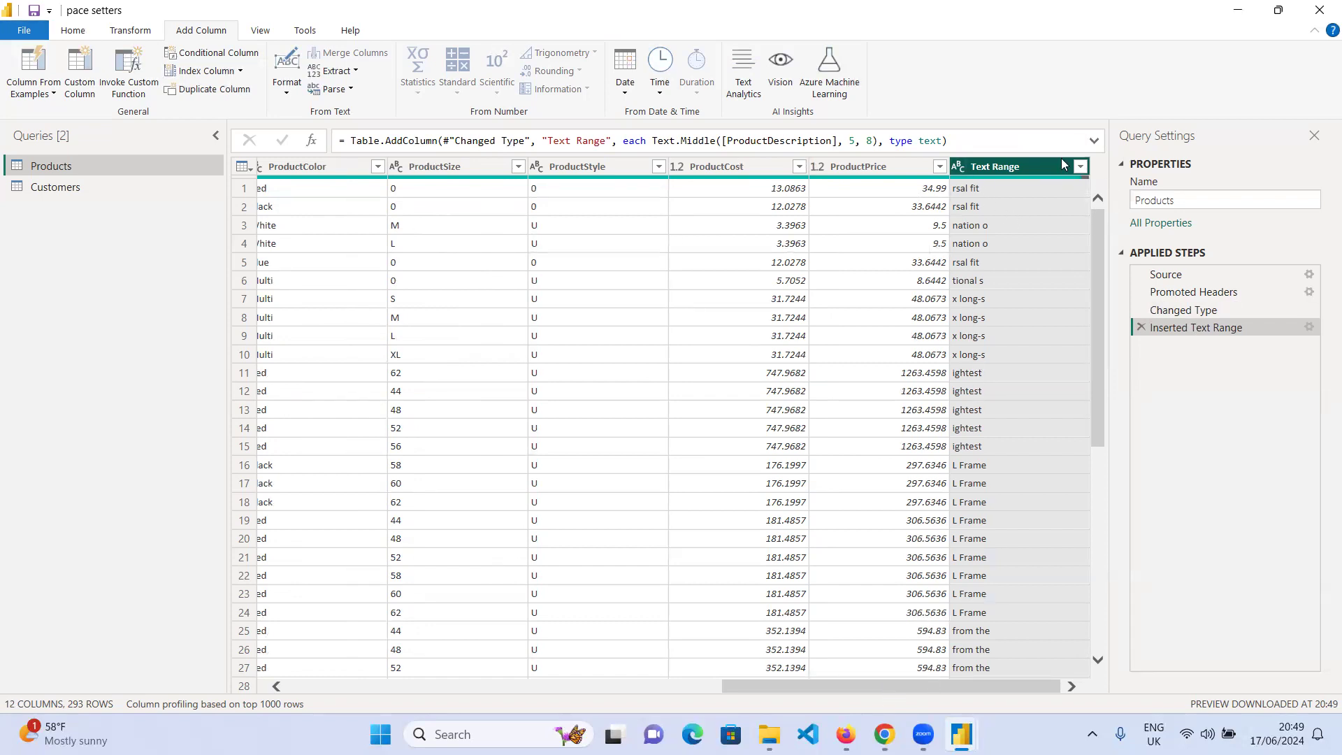
# - Move the Text Range column between ProductColor and ProductSize for comparison with ProductDescription
pyautogui.moveTo(1045, 168); pyautogui.dragTo(489, 199)
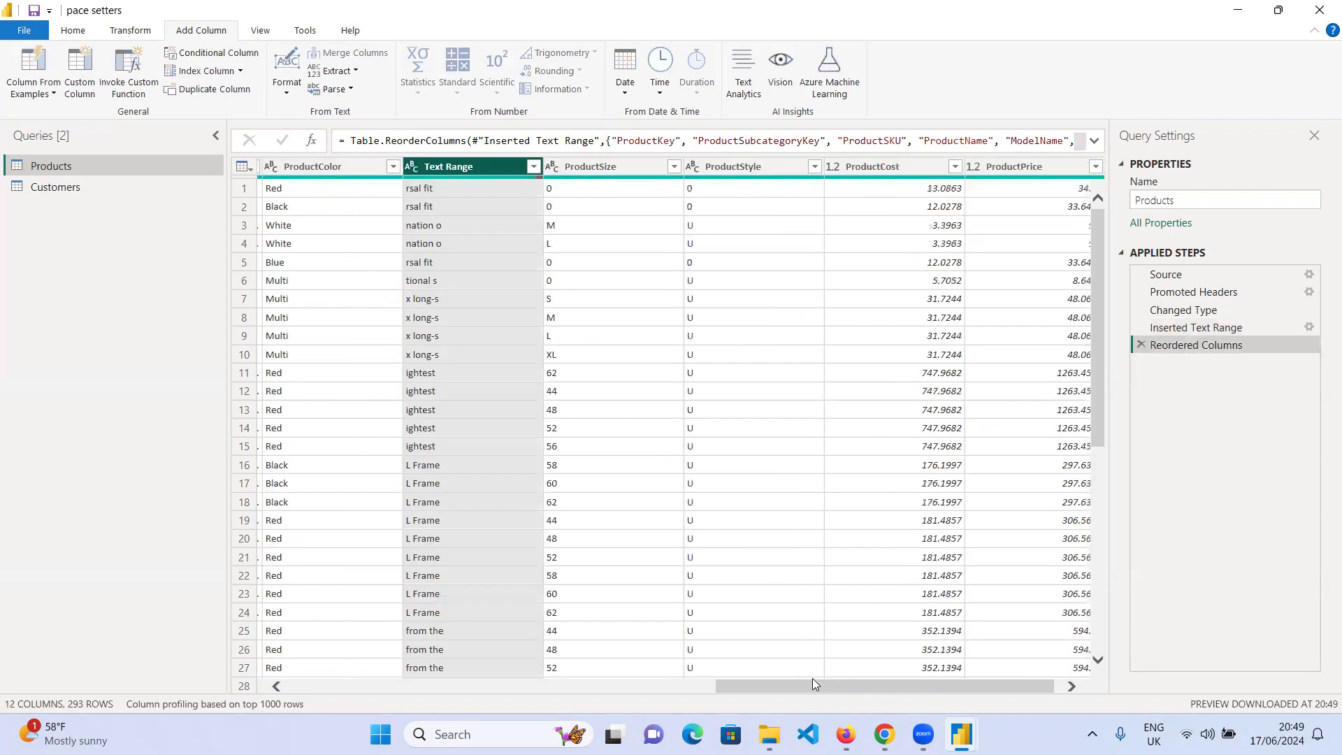
pyautogui.moveTo(800, 692); pyautogui.dragTo(653, 686)
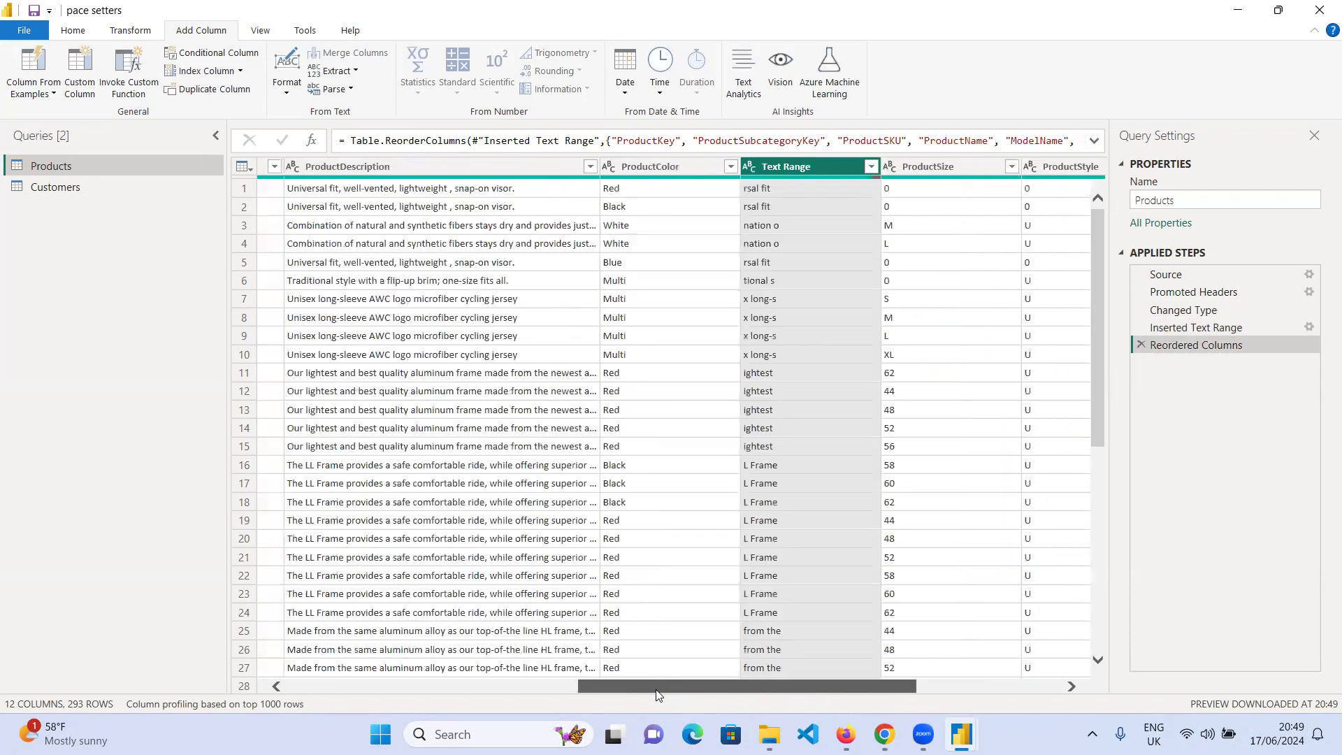
# - Move the Text Range column directly after ProductDescription, and remove the Reordered Columns step
pyautogui.moveTo(821, 168); pyautogui.dragTo(721, 170)
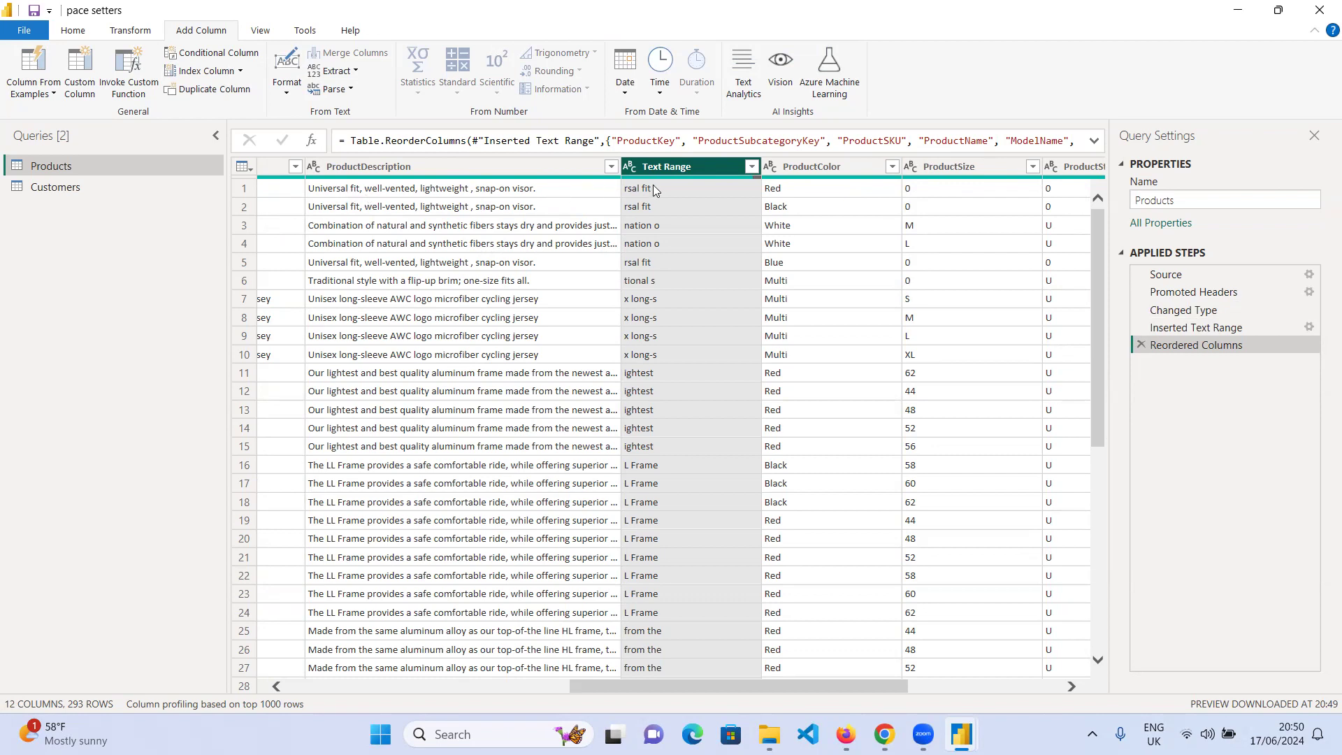
pyautogui.click(1141, 344)
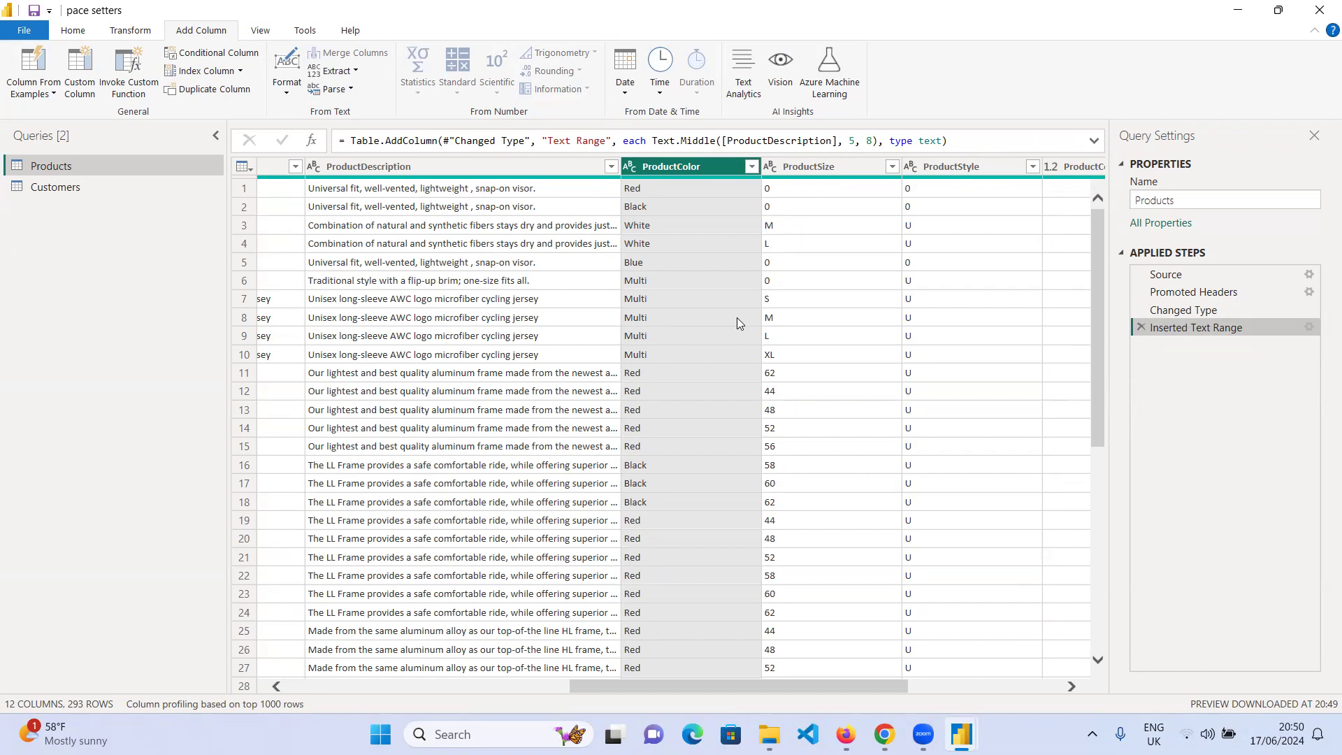
# - Add a second column extracting a text range from ProductDescription with starting index 5 and 8 characters
pyautogui.click(452, 168)
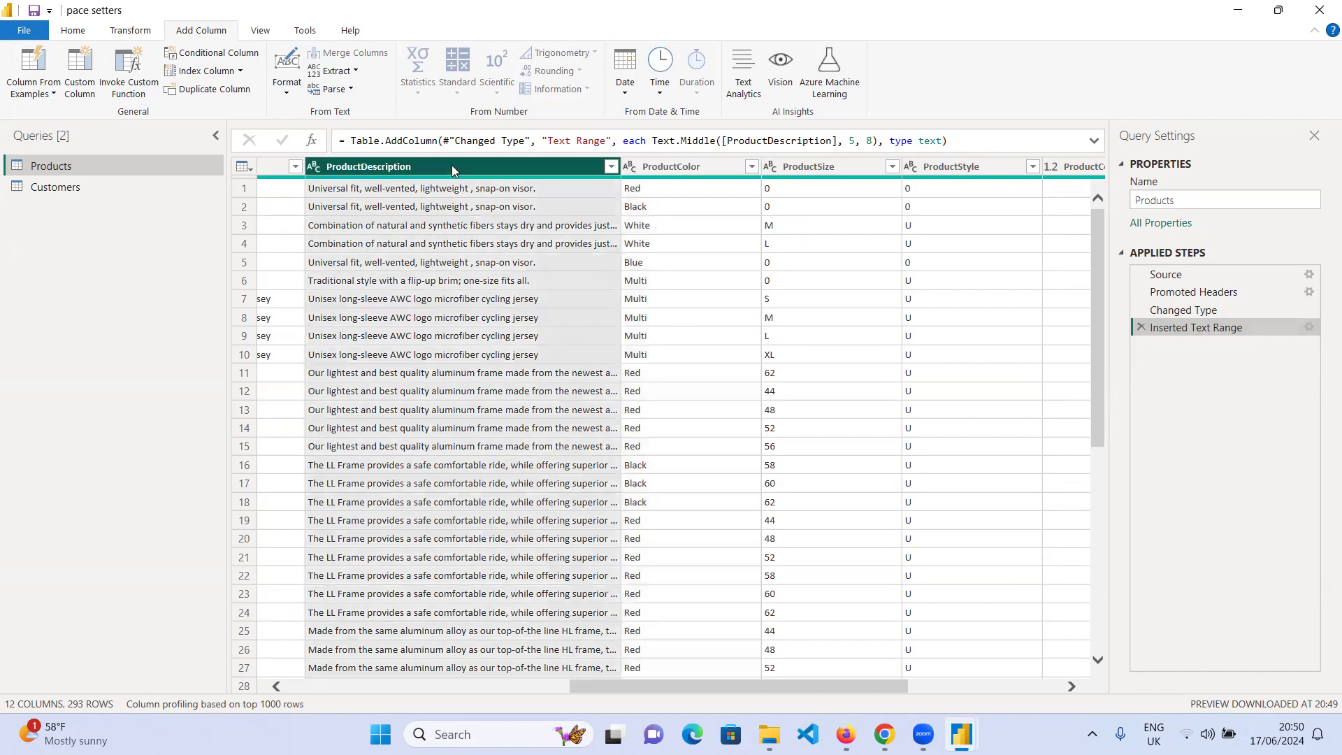
pyautogui.click(339, 71)
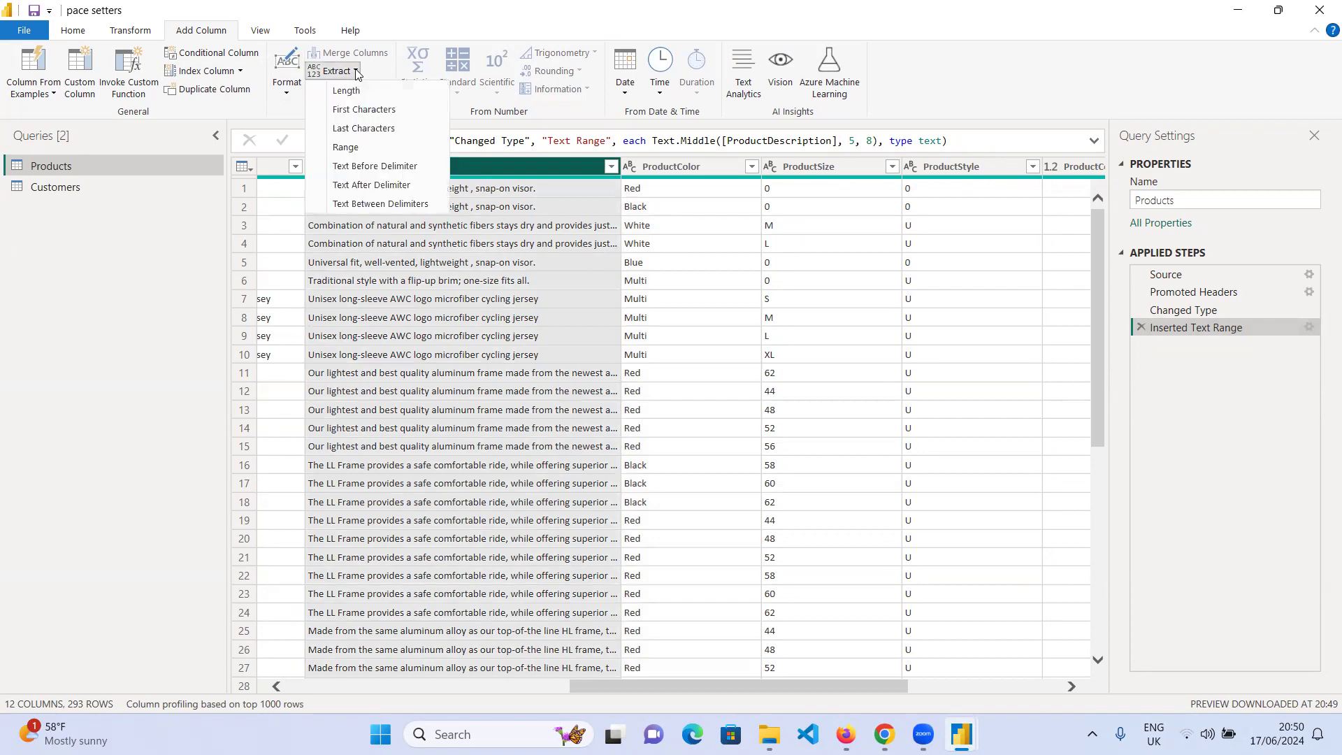
pyautogui.click(399, 148)
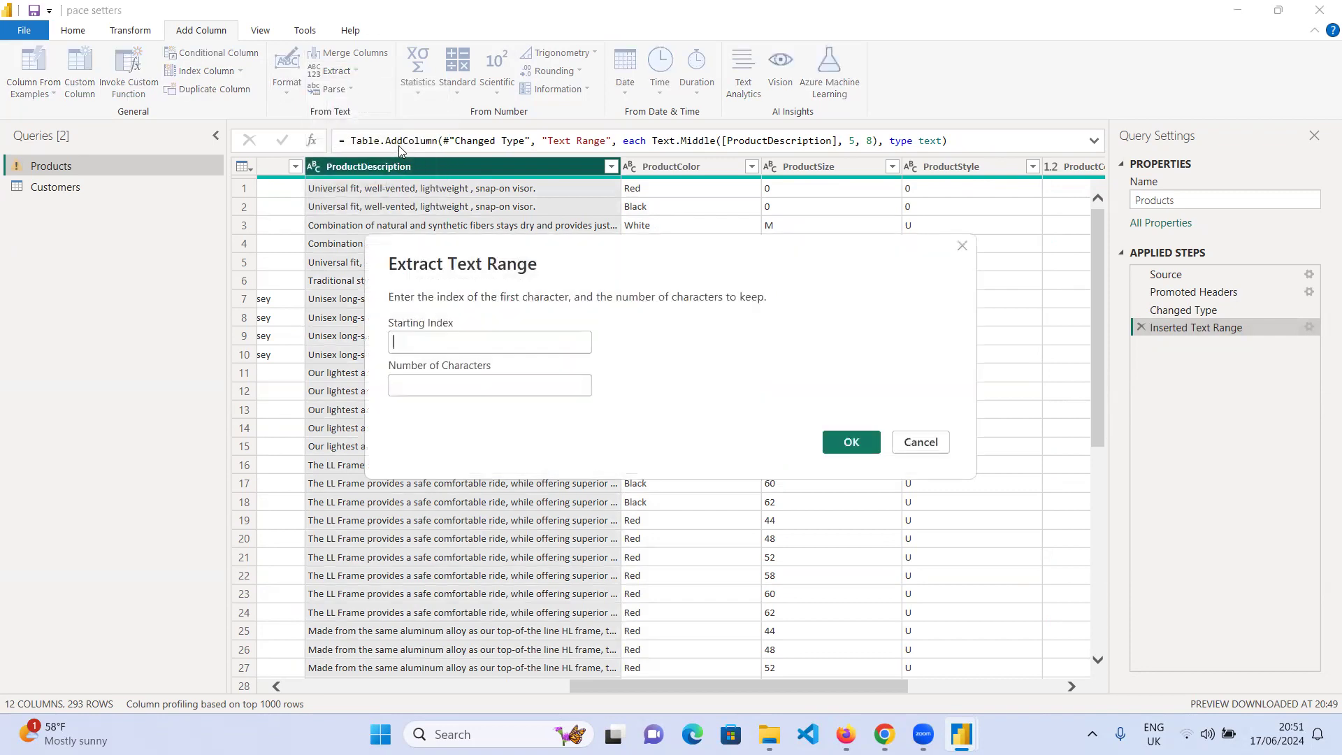
pyautogui.click(499, 343)
pyautogui.write('5')
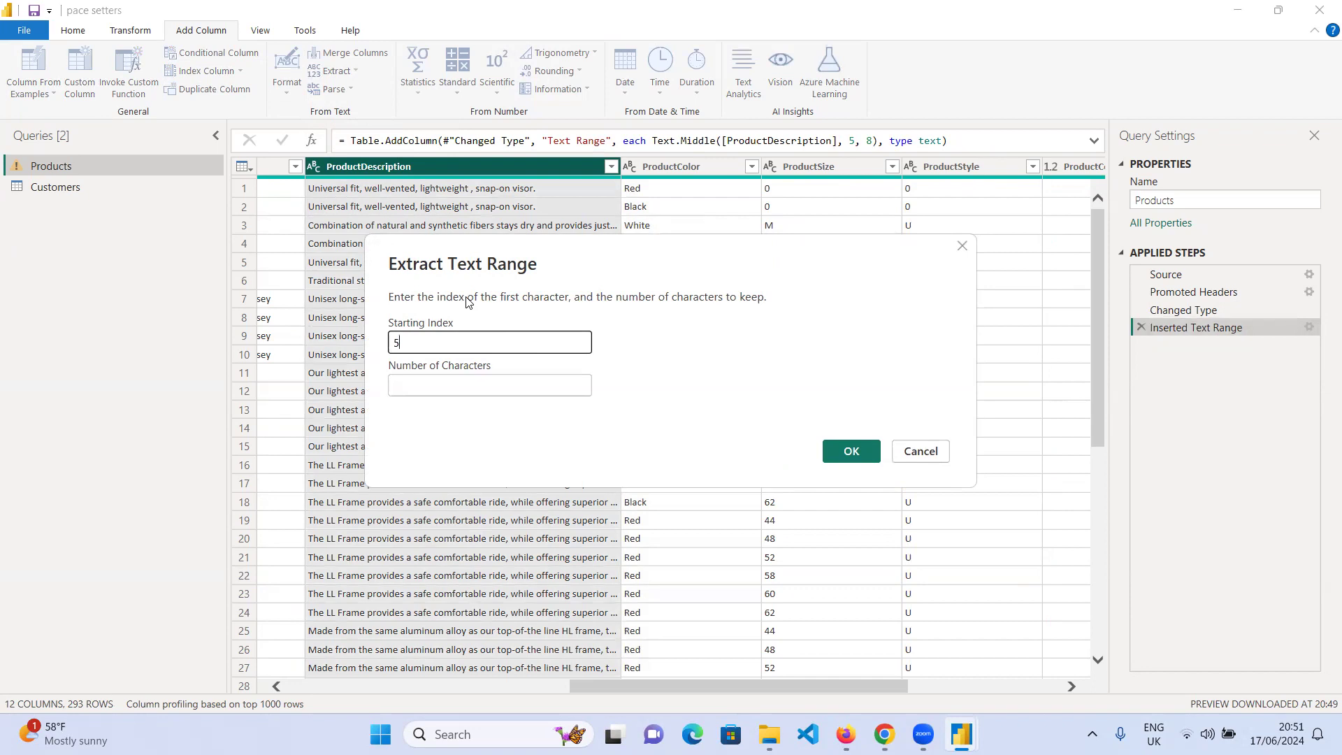
pyautogui.click(491, 386)
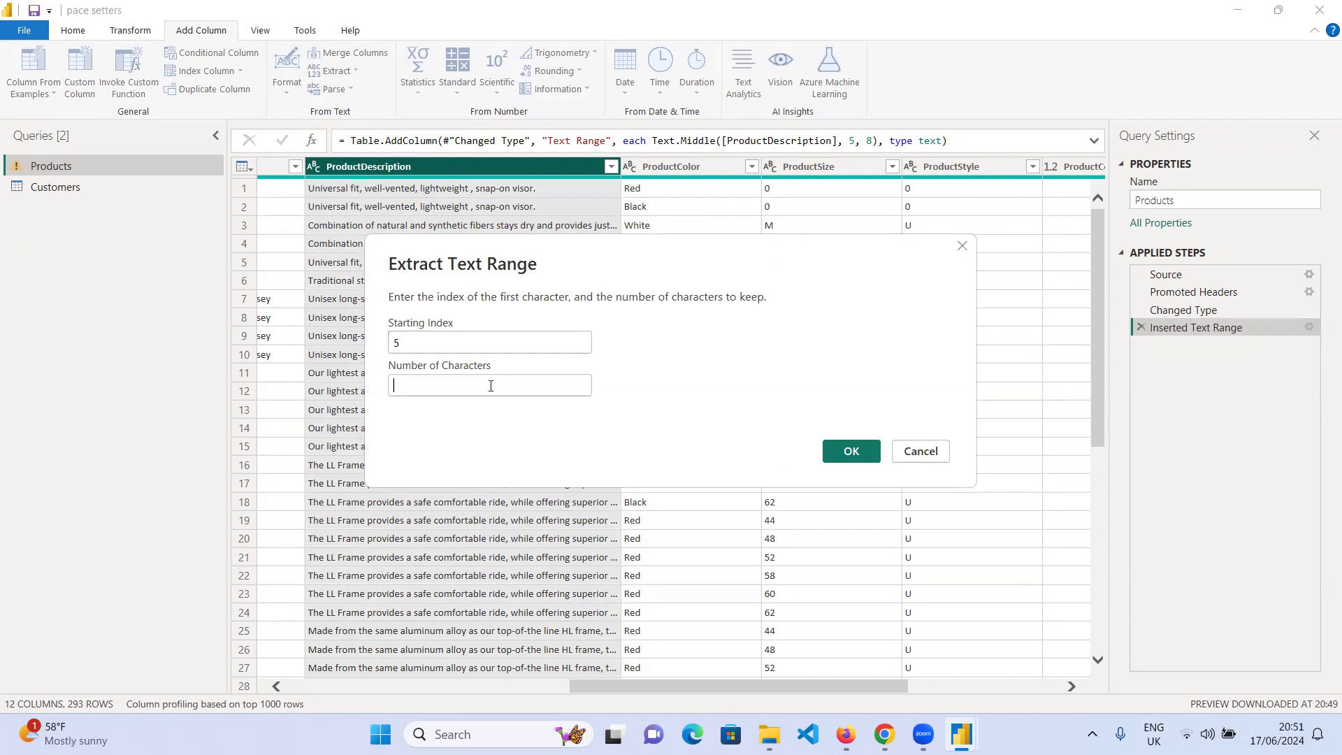
pyautogui.write('8')
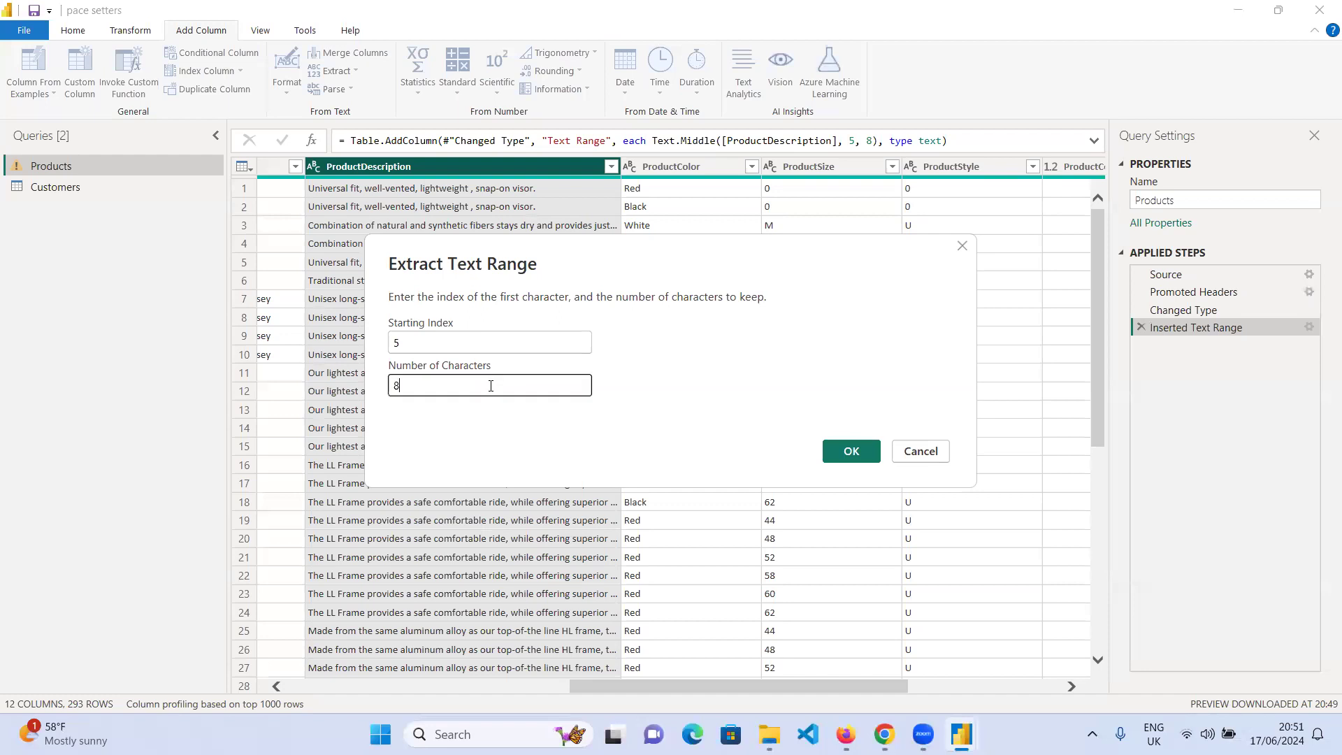
pyautogui.click(852, 453)
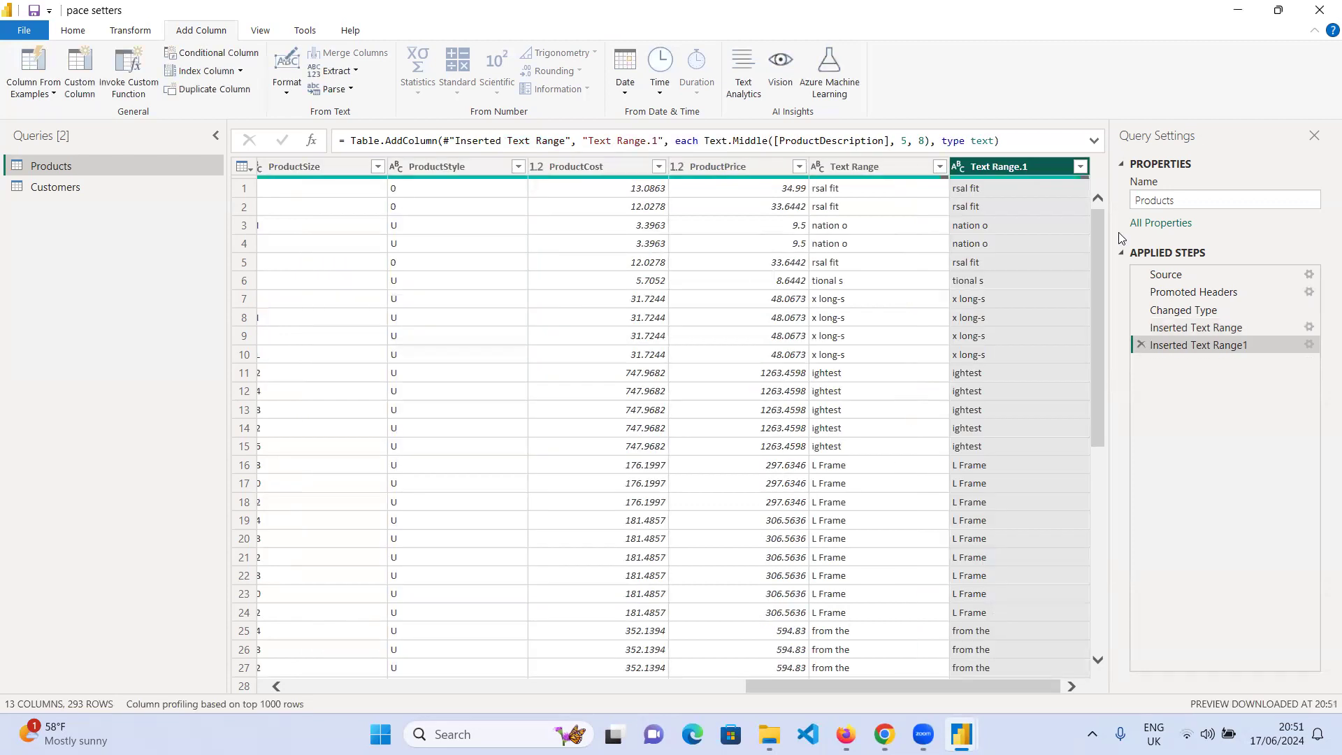
# - Move the Text Range.1 column between ProductDescription and ProductColor for comparison, and remove that reordering step
pyautogui.moveTo(1035, 168); pyautogui.dragTo(366, 187)
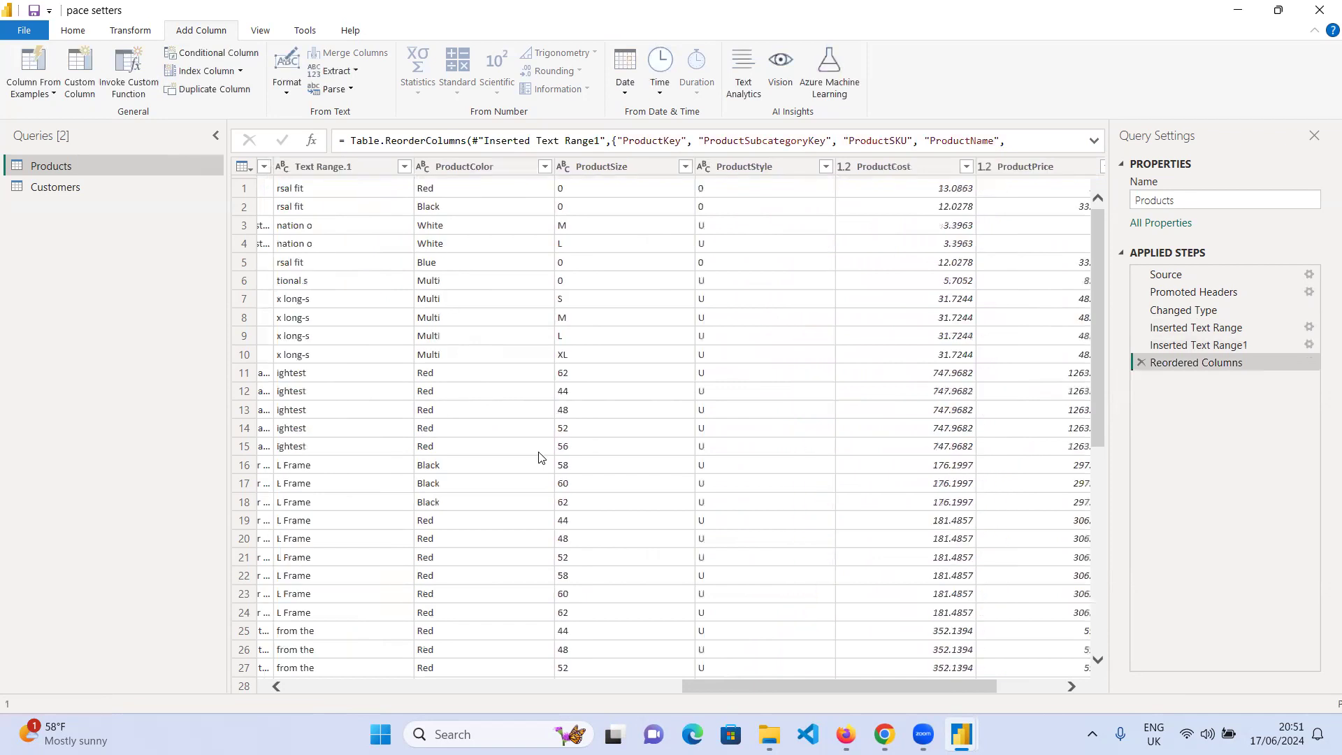
pyautogui.moveTo(749, 684); pyautogui.dragTo(633, 684)
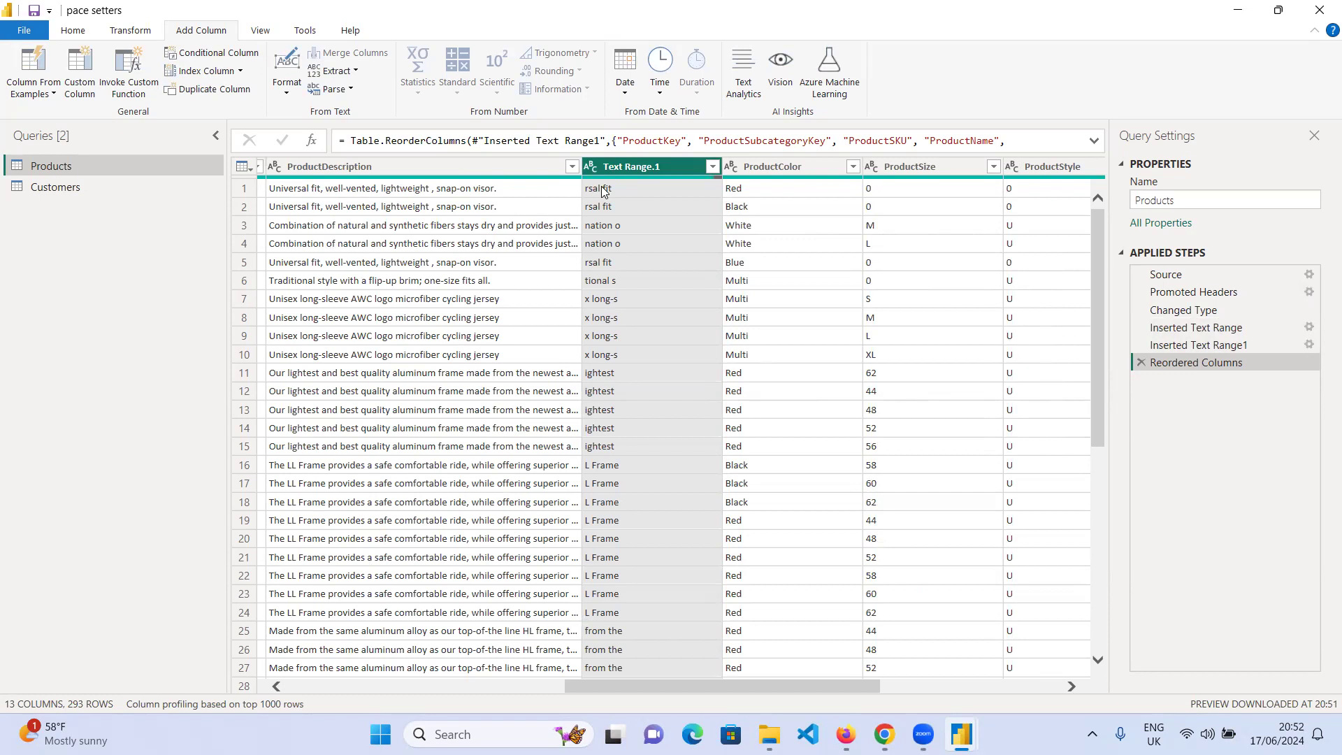
pyautogui.moveTo(1158, 358); pyautogui.dragTo(1154, 362)
pyautogui.click(1141, 362)
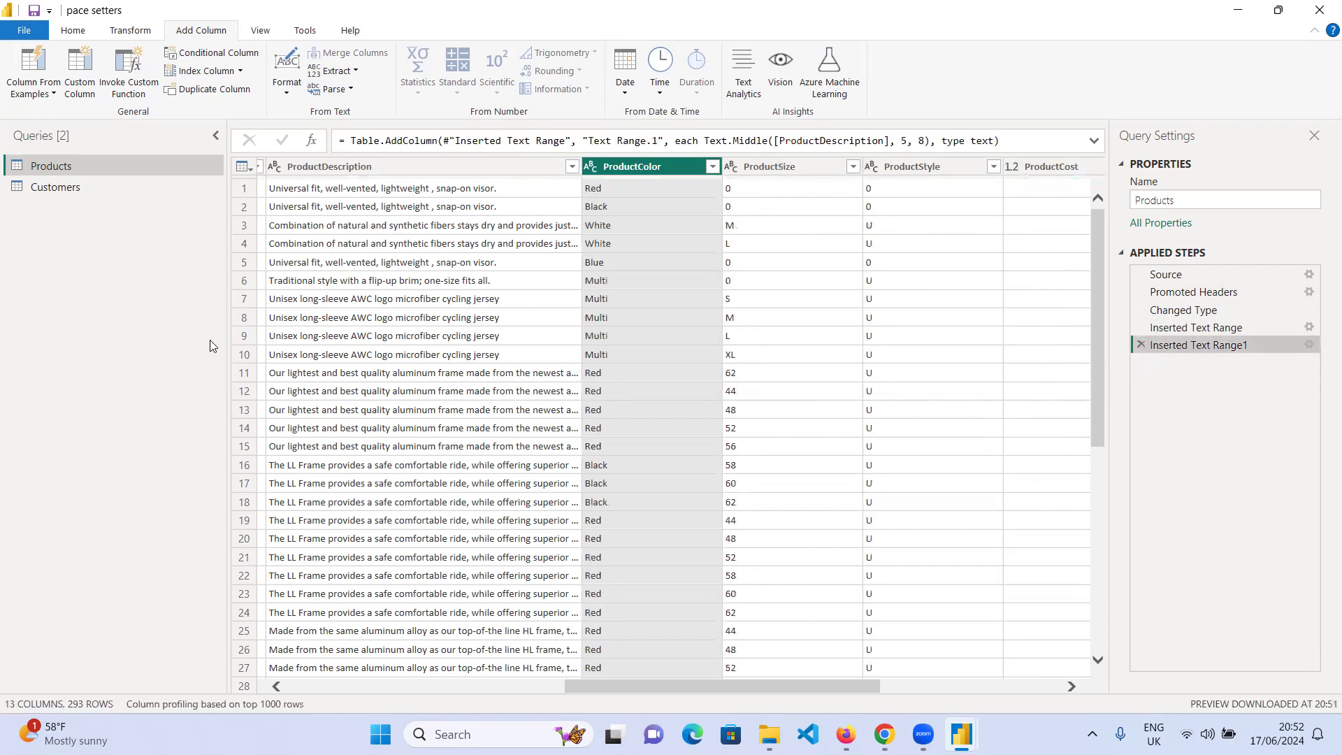
# - Add a column extracting the text before a comma delimiter from ProductDescription
pyautogui.click(449, 162)
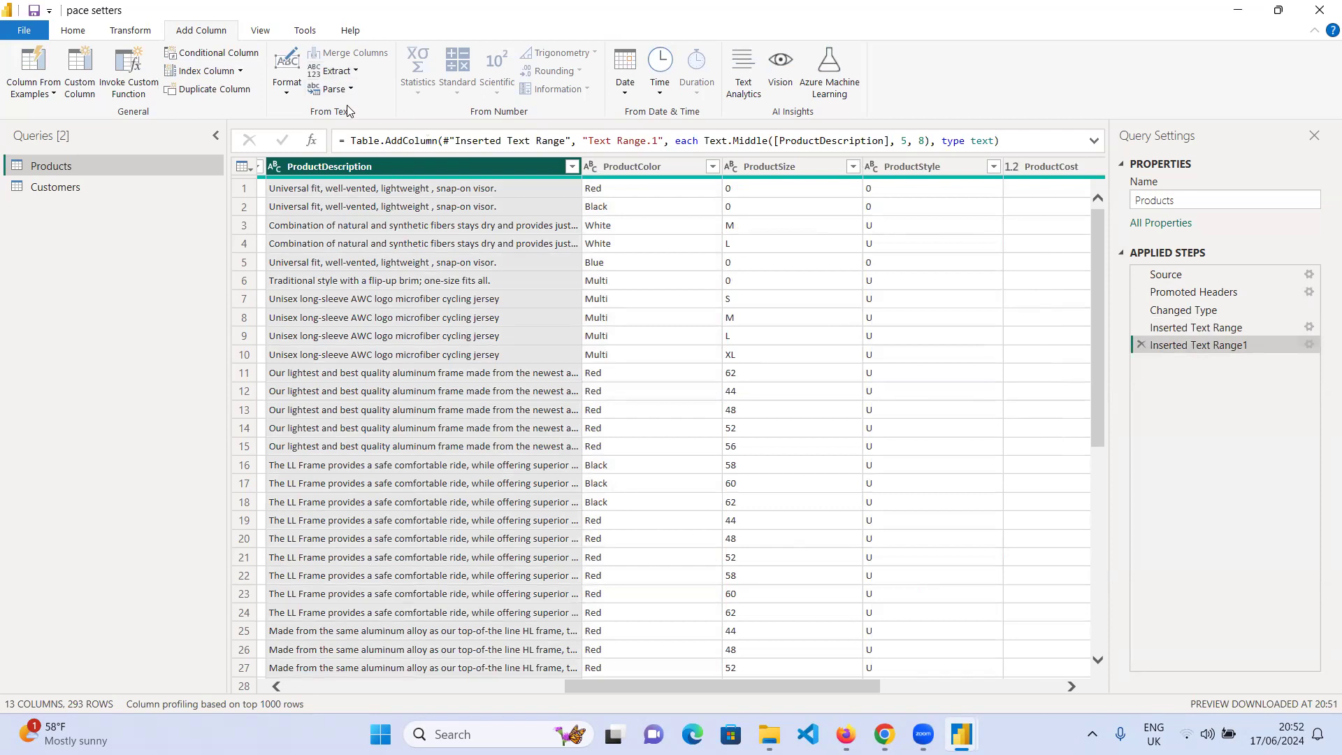
pyautogui.click(350, 71)
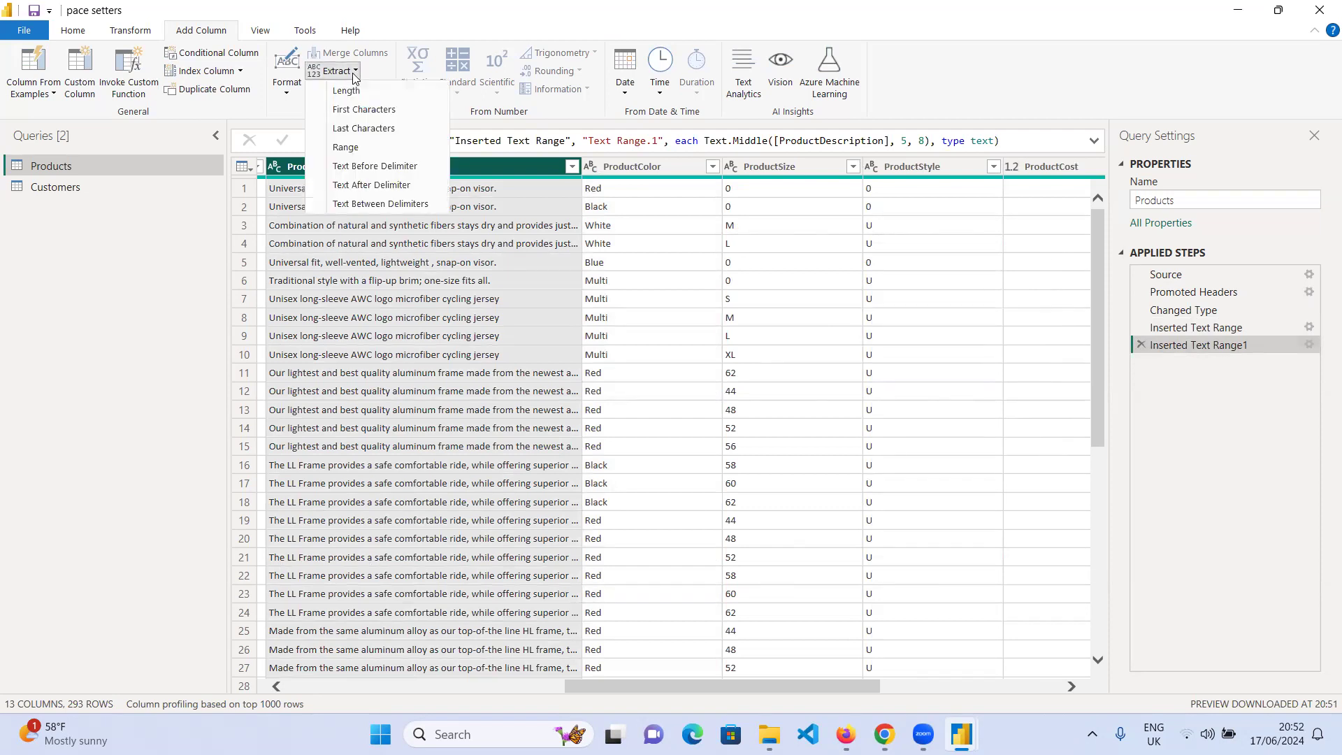
pyautogui.click(355, 168)
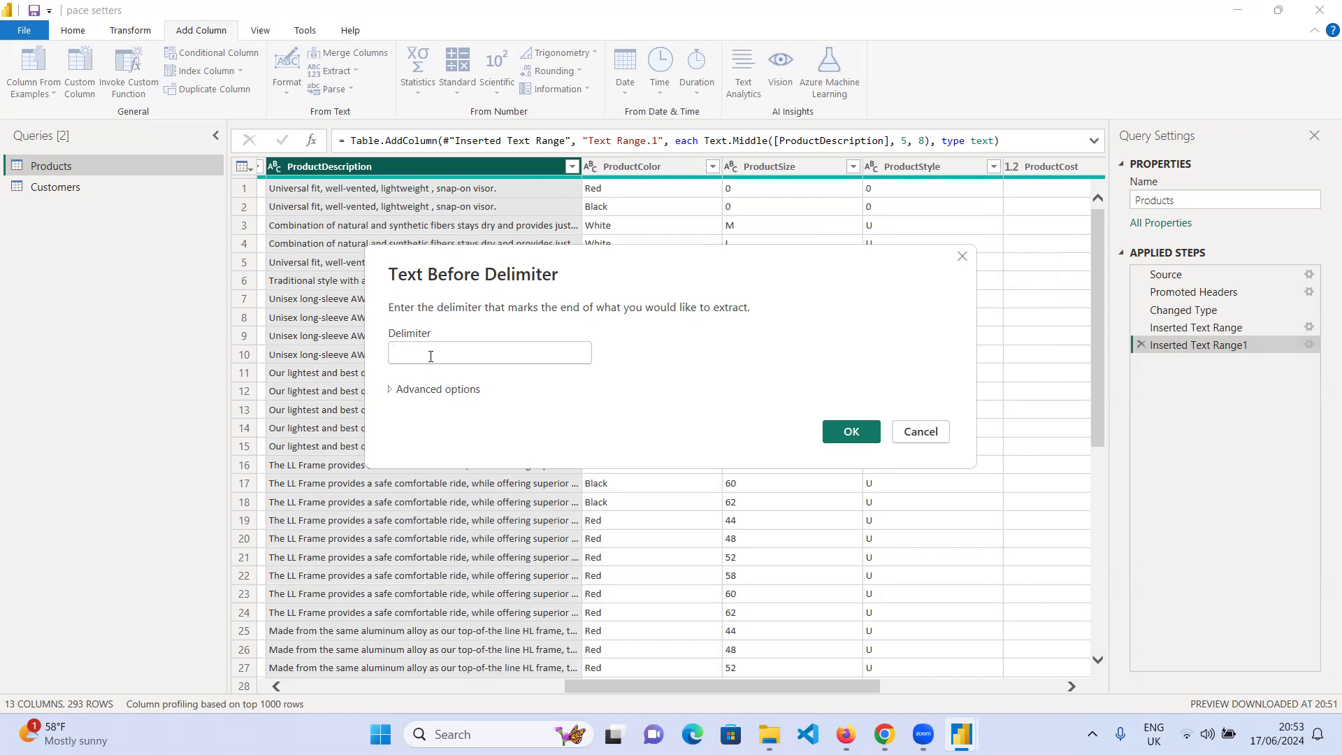
pyautogui.write(',')
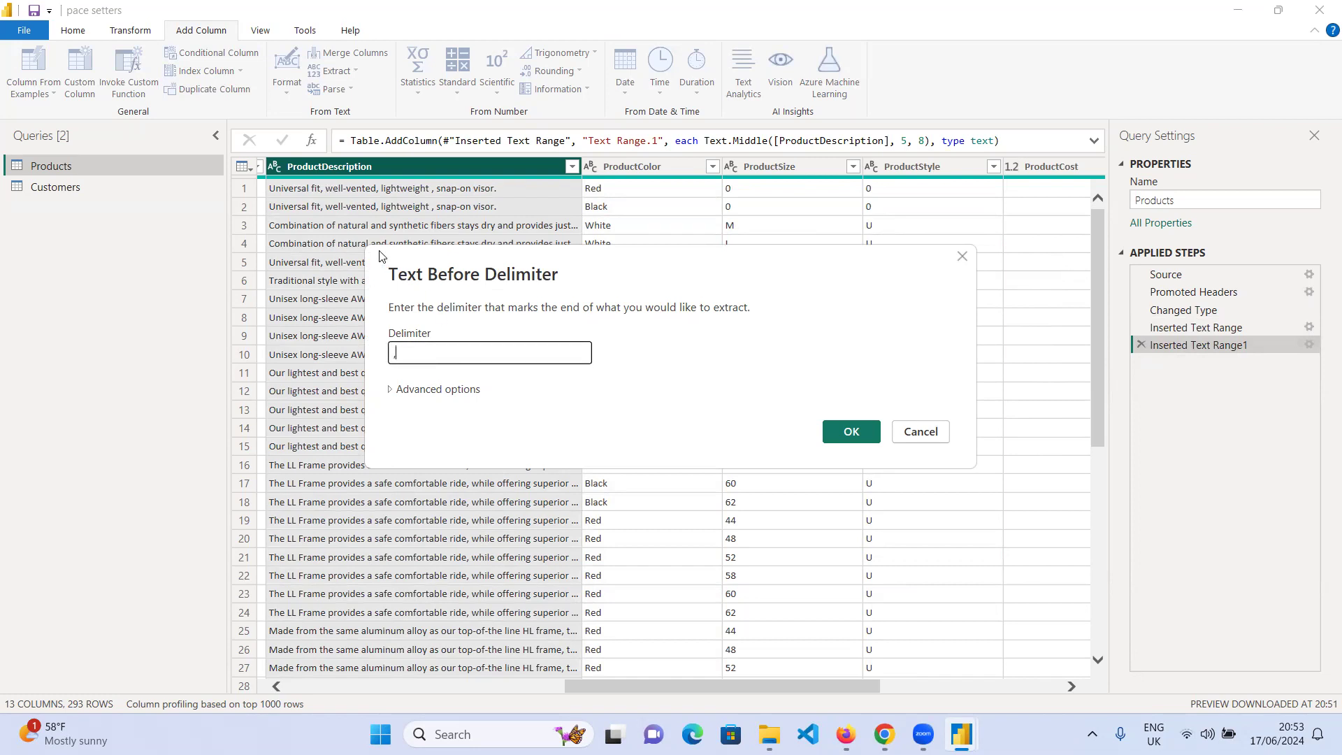
pyautogui.click(852, 432)
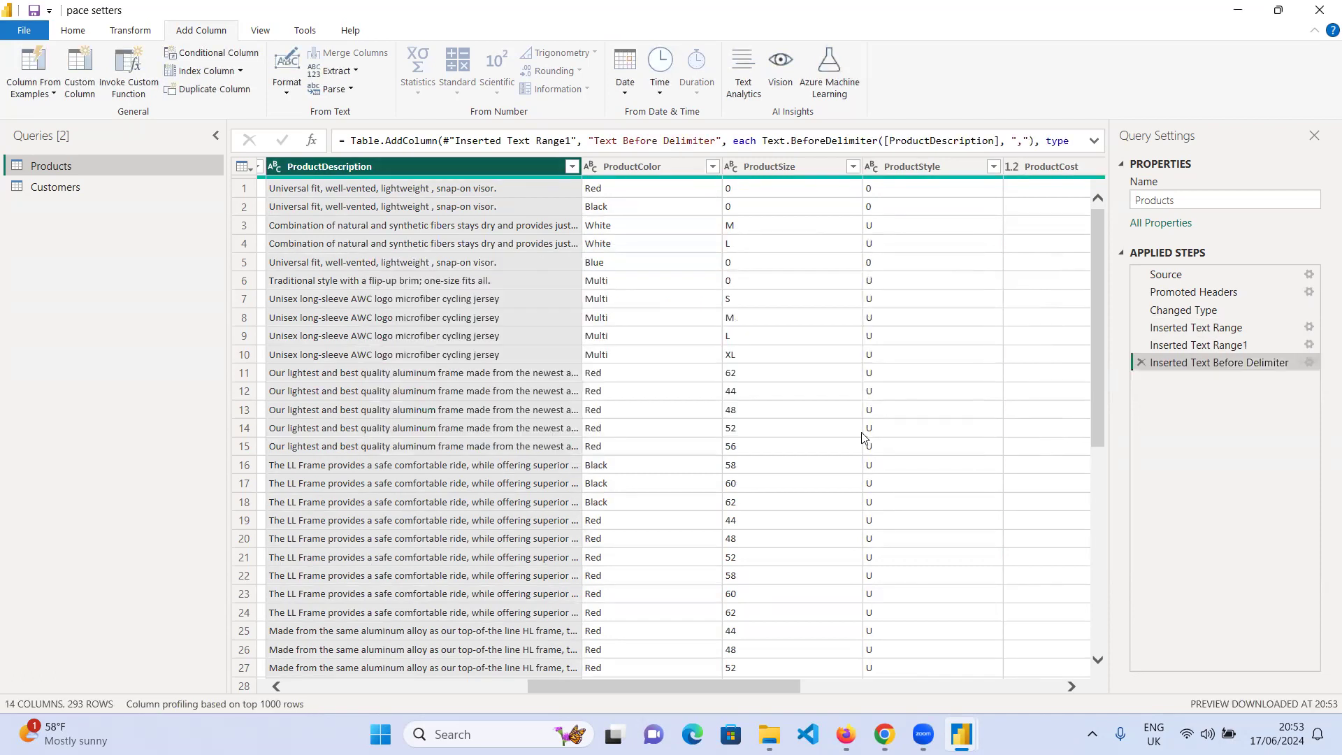
# - Move the Text Before Delimiter column between ProductDescription and ProductColor for comparison, and remove that reordering step
pyautogui.moveTo(719, 688); pyautogui.dragTo(1085, 671)
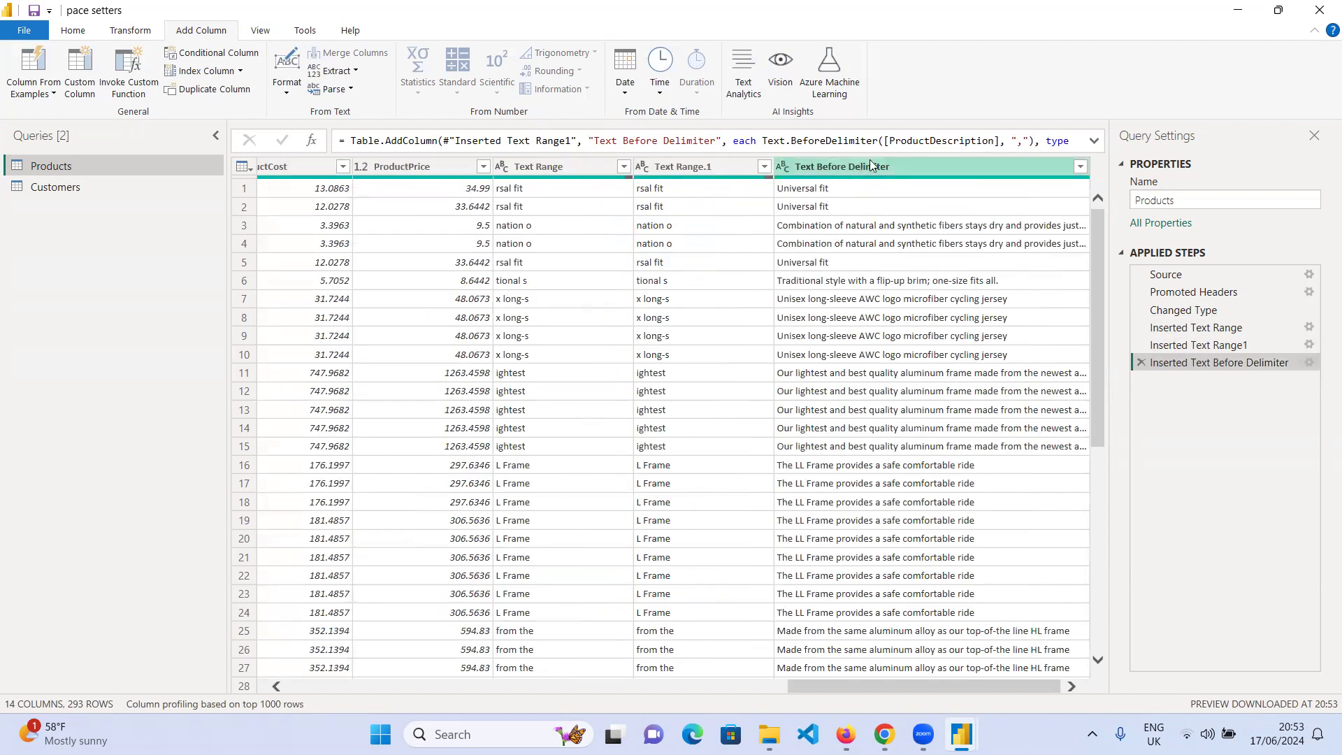
pyautogui.moveTo(930, 163); pyautogui.dragTo(837, 172)
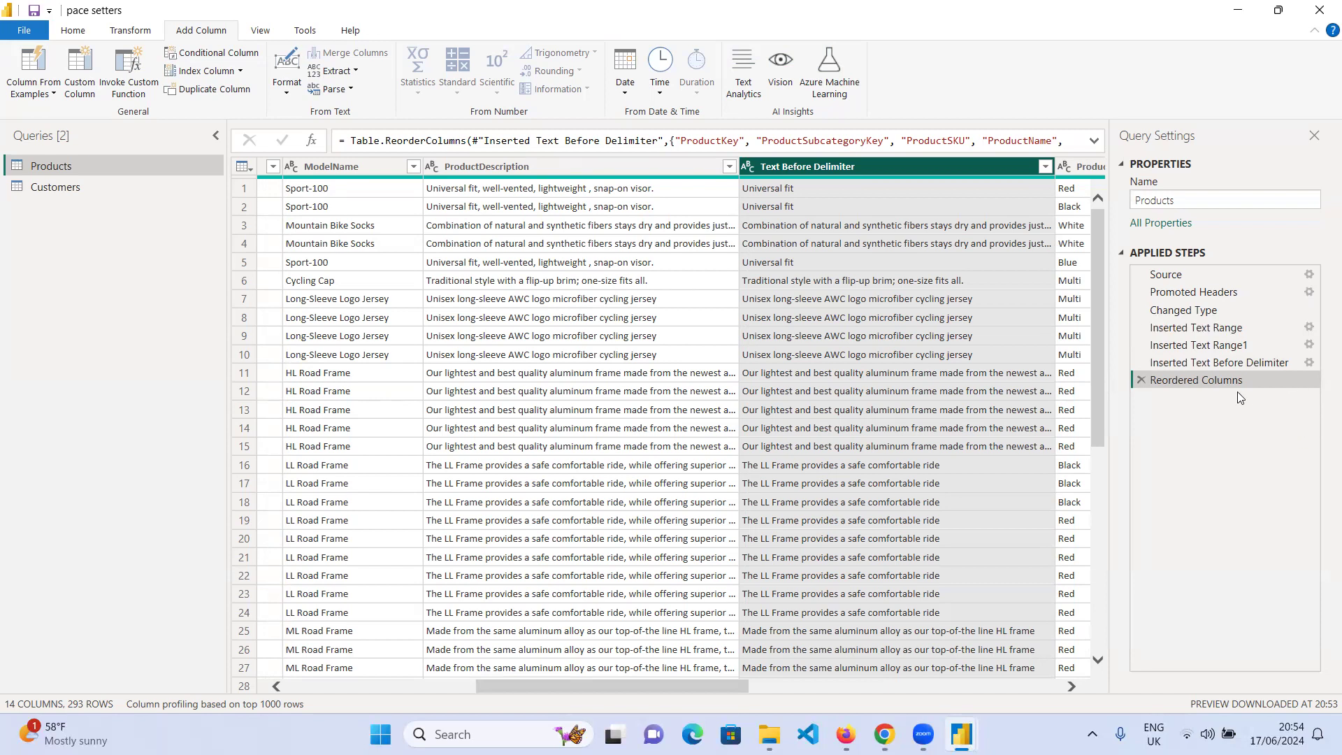
pyautogui.click(1142, 381)
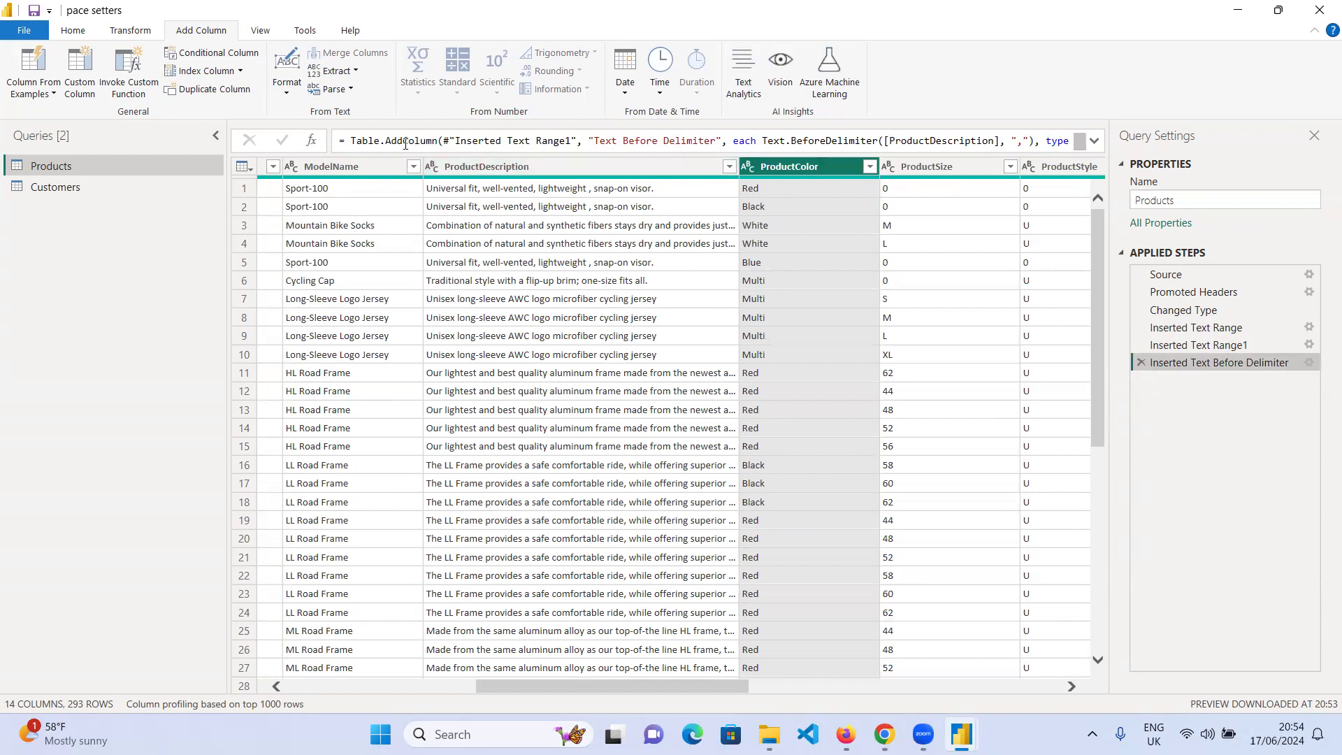
# - Add a column extracting the text before a space delimiter from ProductDescription, and remove that step again after checking it
pyautogui.click(493, 167)
pyautogui.click(355, 72)
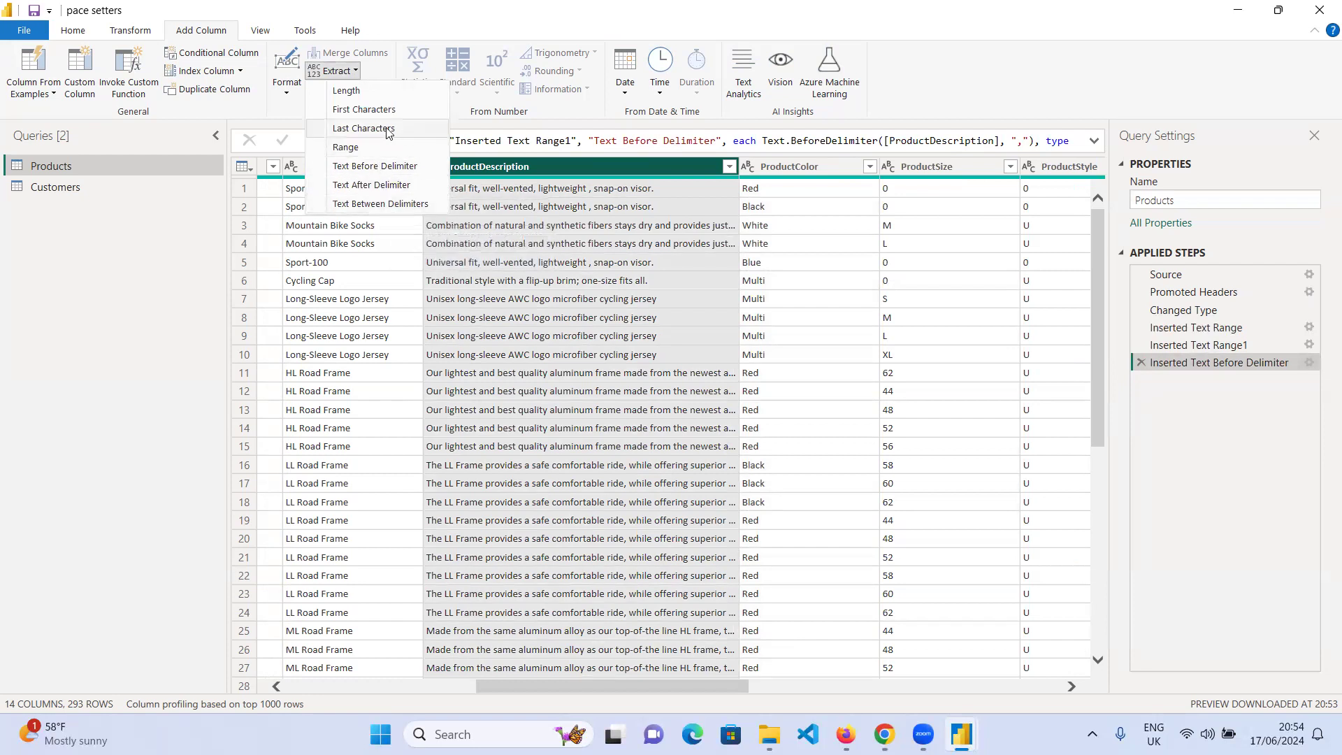
pyautogui.click(278, 117)
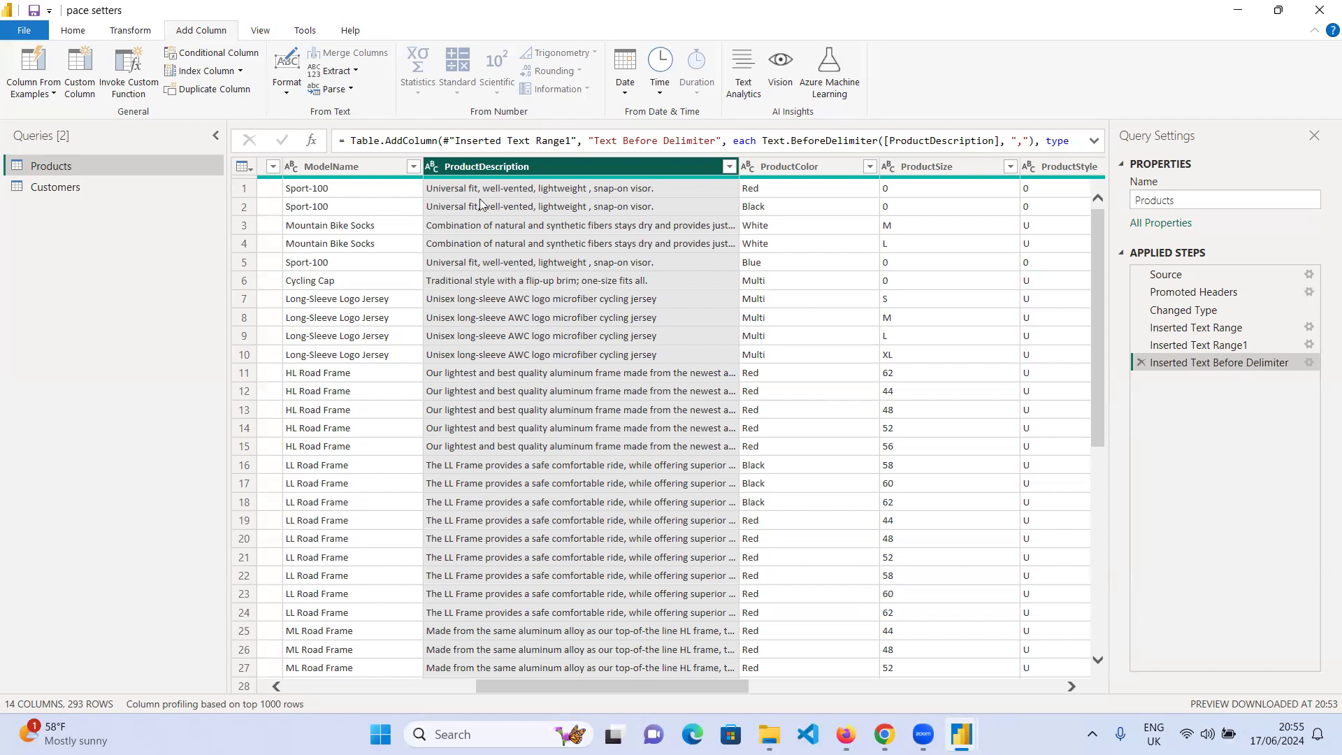
pyautogui.click(354, 71)
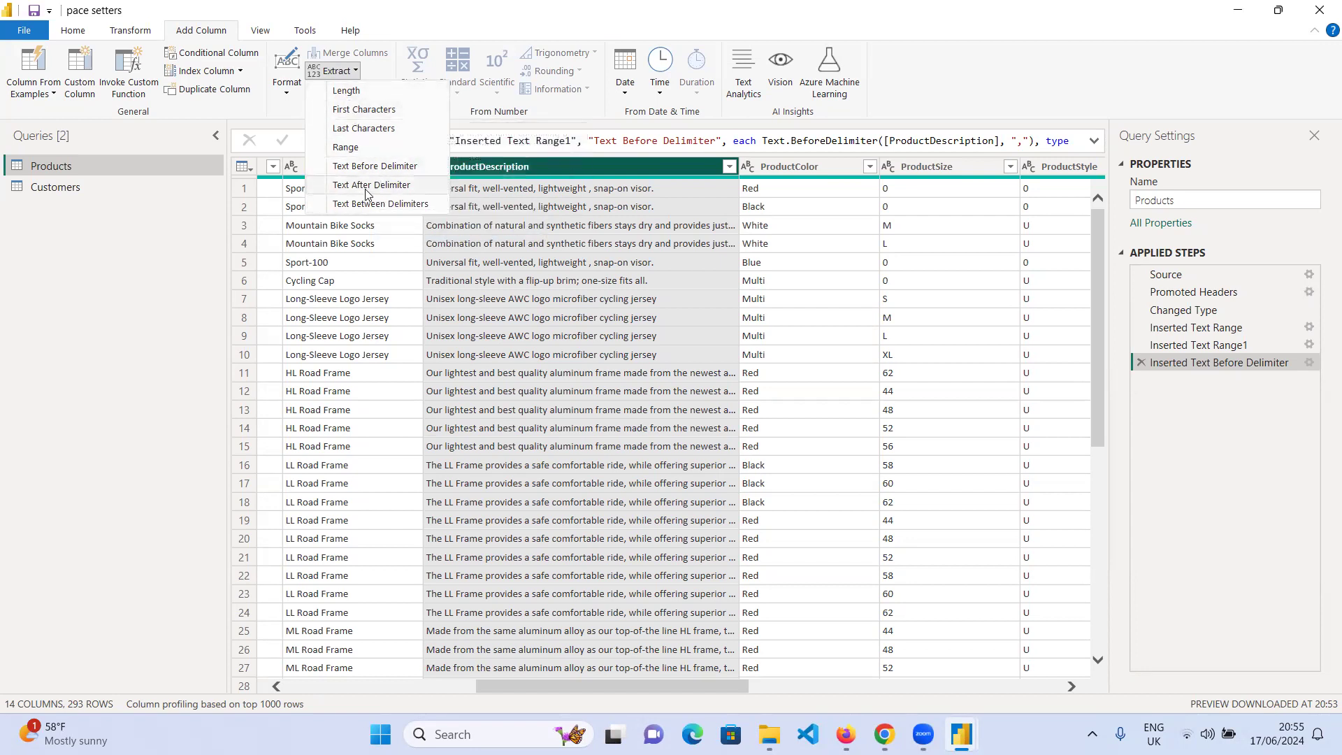
pyautogui.click(377, 166)
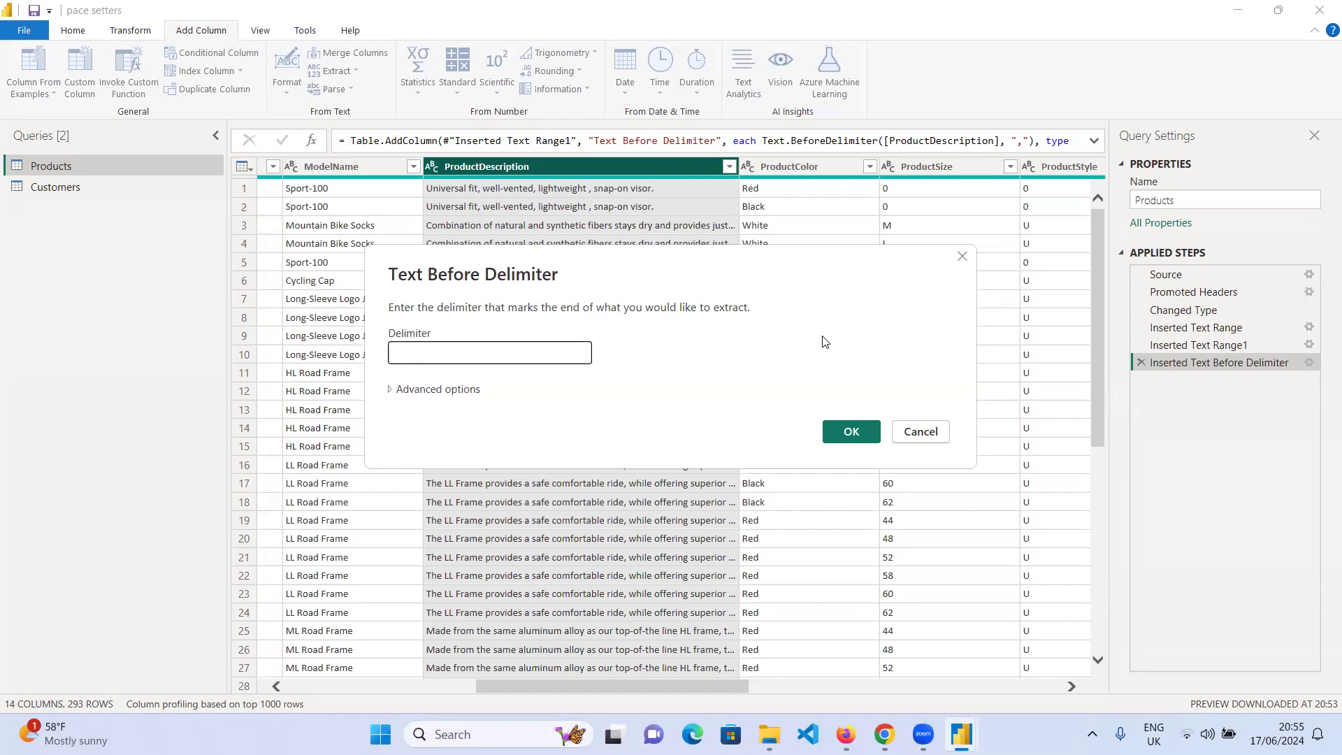
pyautogui.click(842, 429)
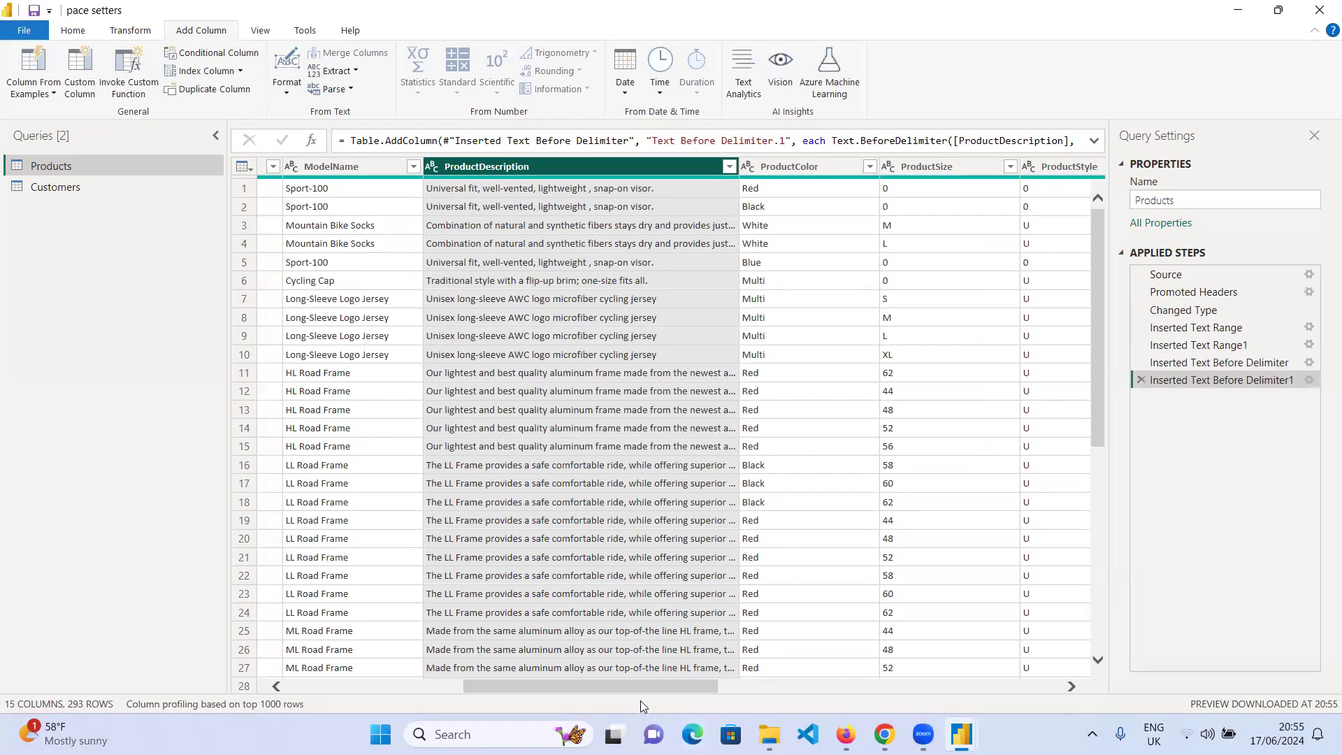
pyautogui.moveTo(623, 685); pyautogui.dragTo(1110, 652)
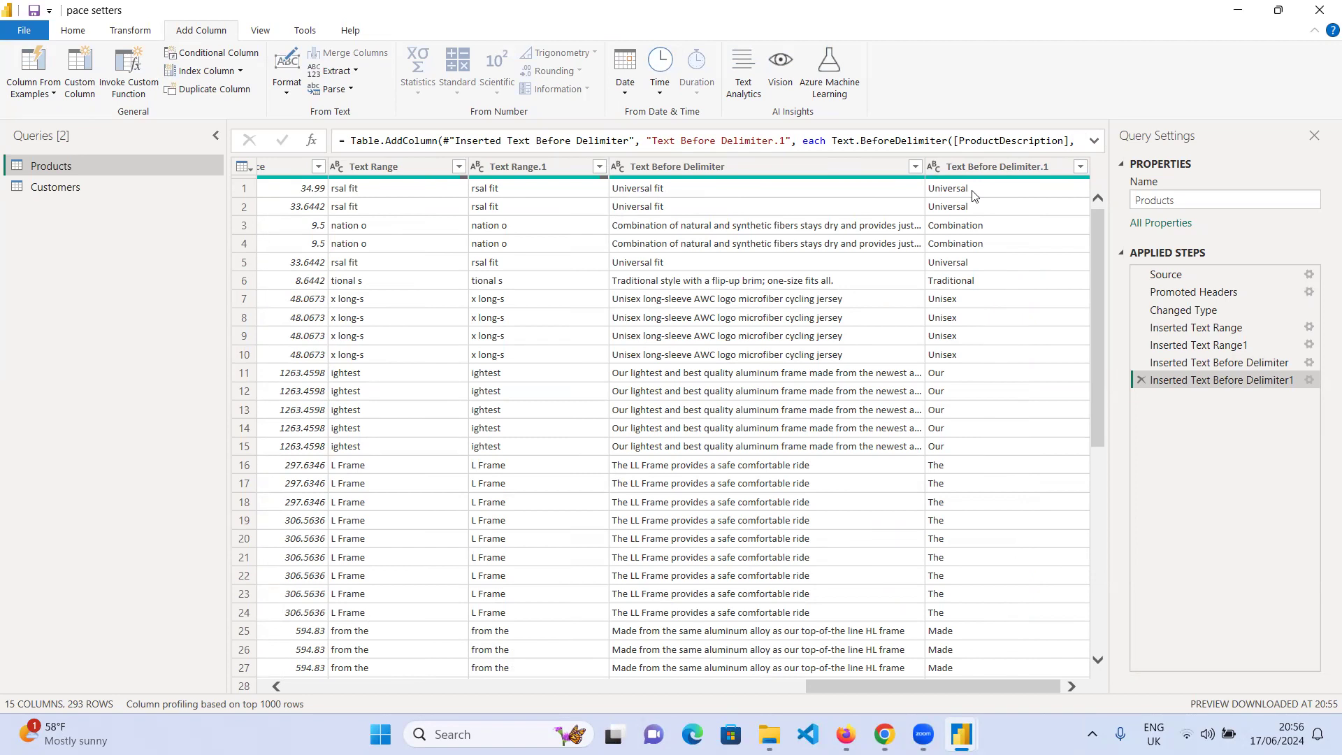
pyautogui.click(1141, 379)
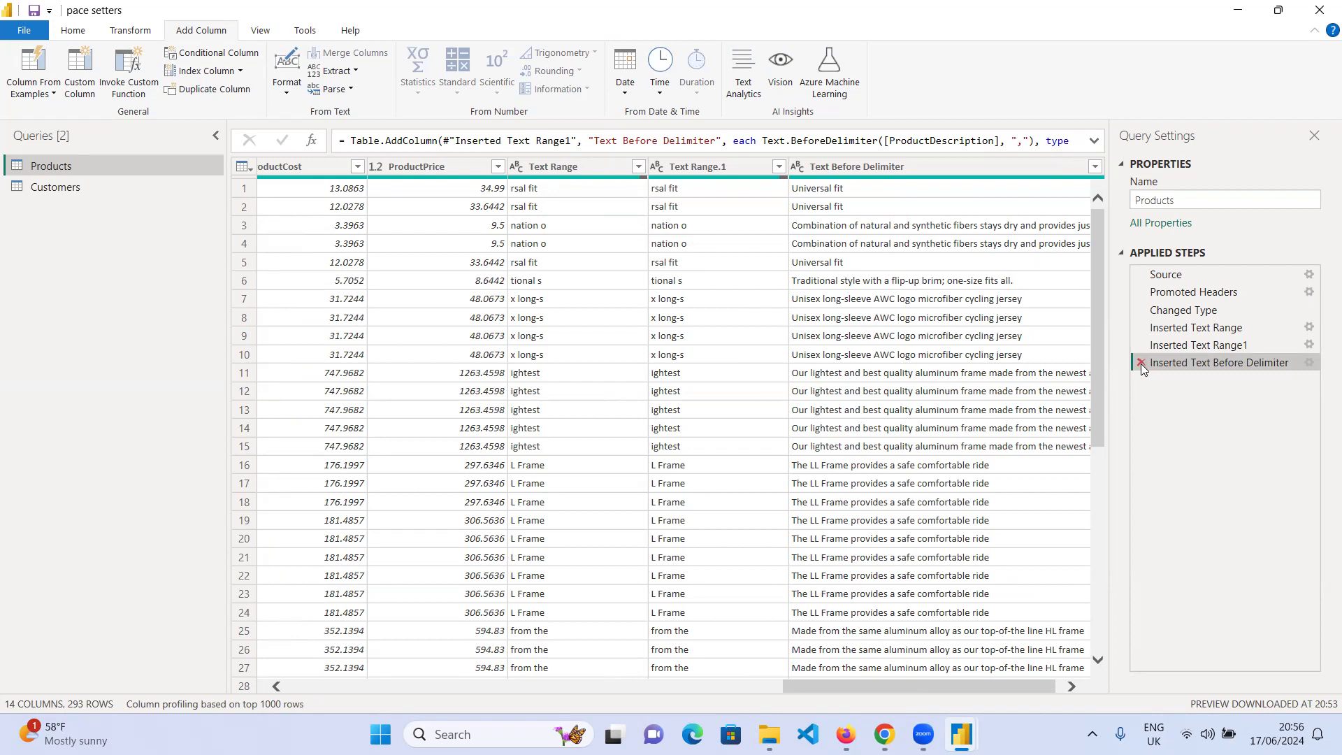
# - Remove the applied steps Inserted Text Before Delimiter, Inserted Text Range1 and Inserted Text Range from Products
pyautogui.moveTo(963, 685); pyautogui.dragTo(722, 703)
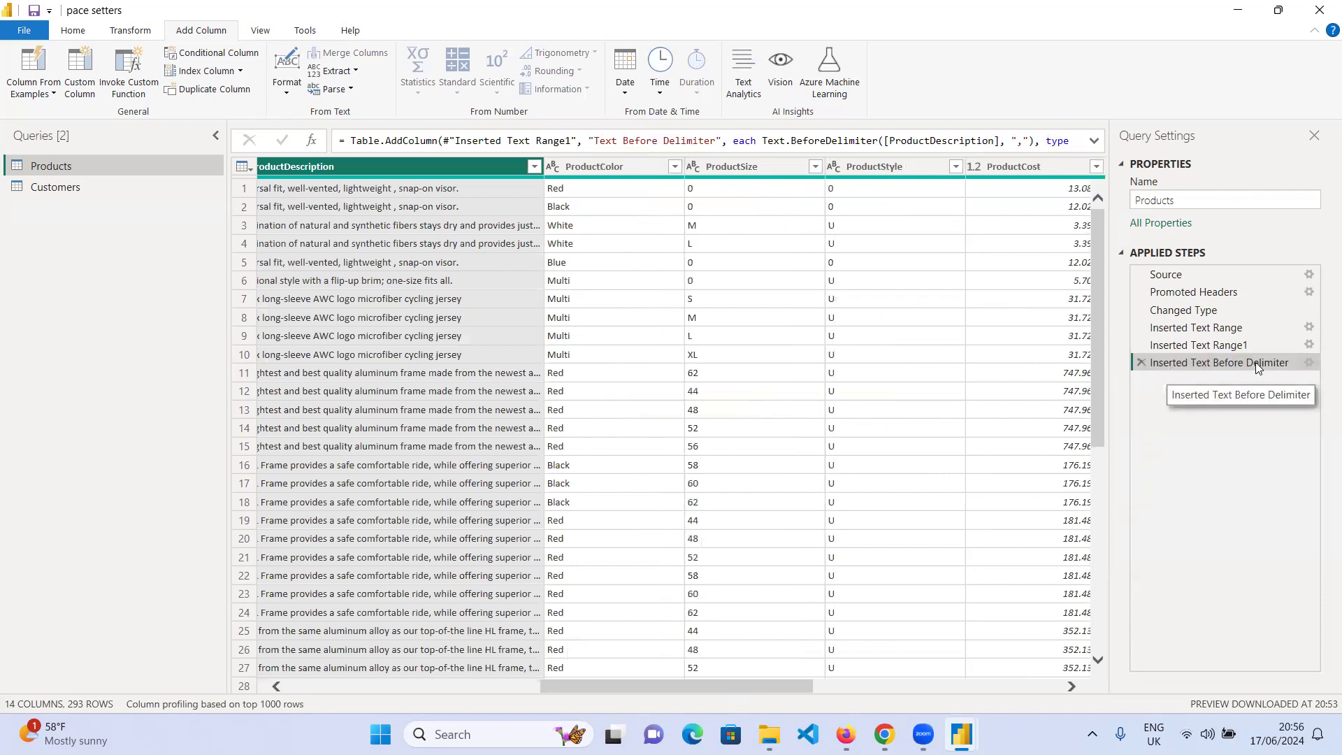
pyautogui.click(1141, 362)
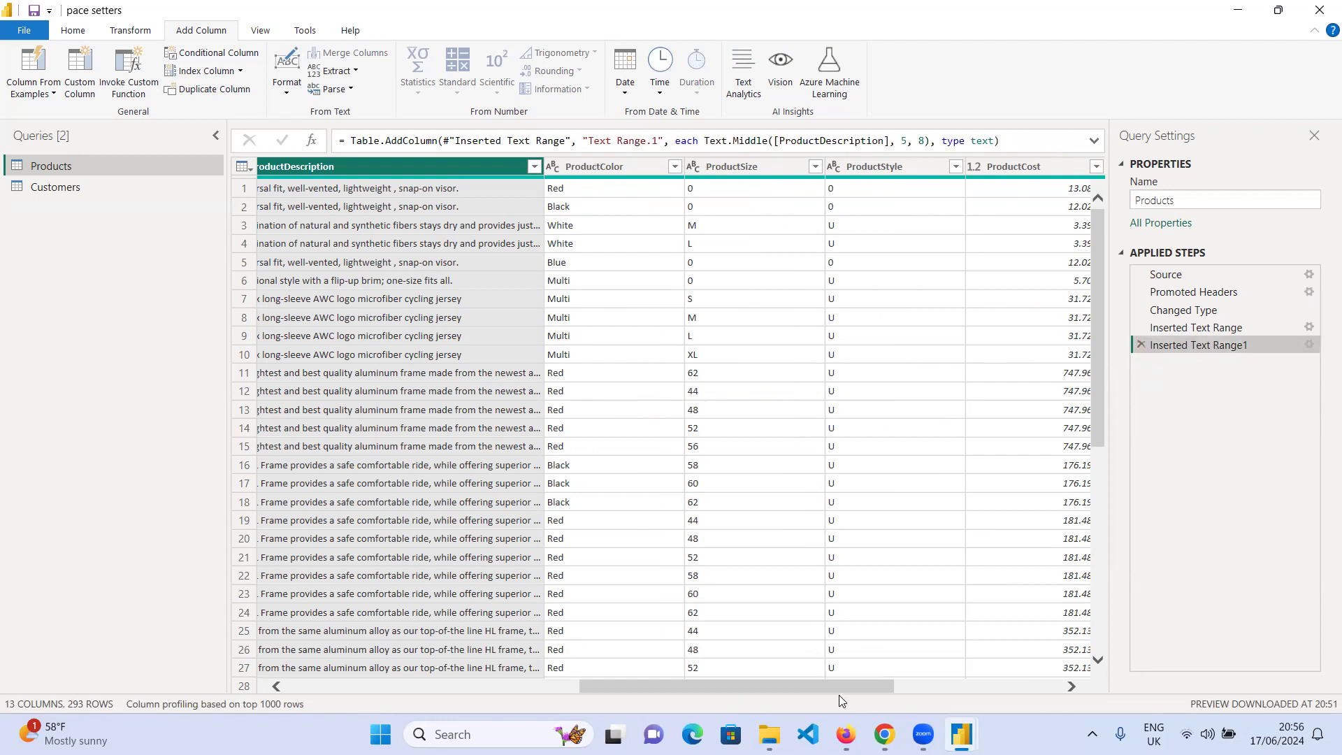
pyautogui.click(1141, 346)
pyautogui.click(1141, 329)
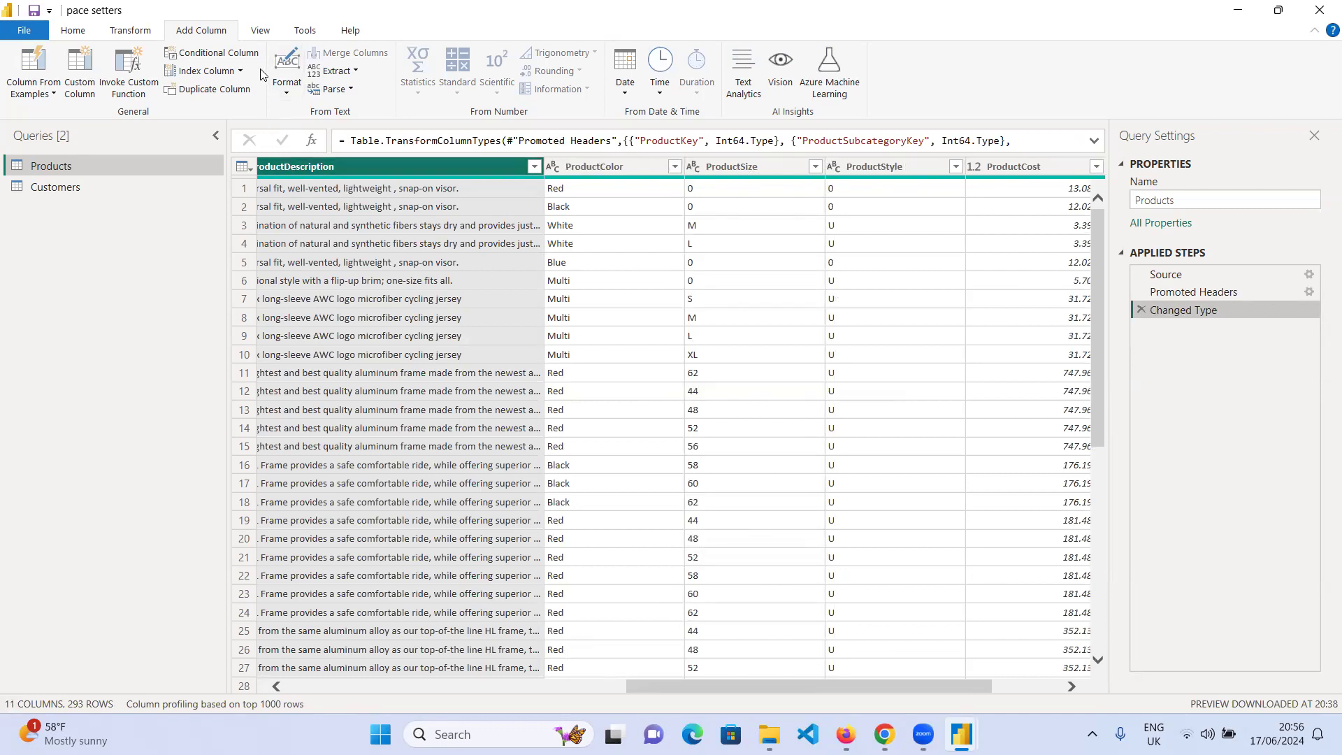
# - Add a column extracting the text before a space delimiter from ProductDescription, scanning from the start and skipping 1 delimiter
pyautogui.click(351, 71)
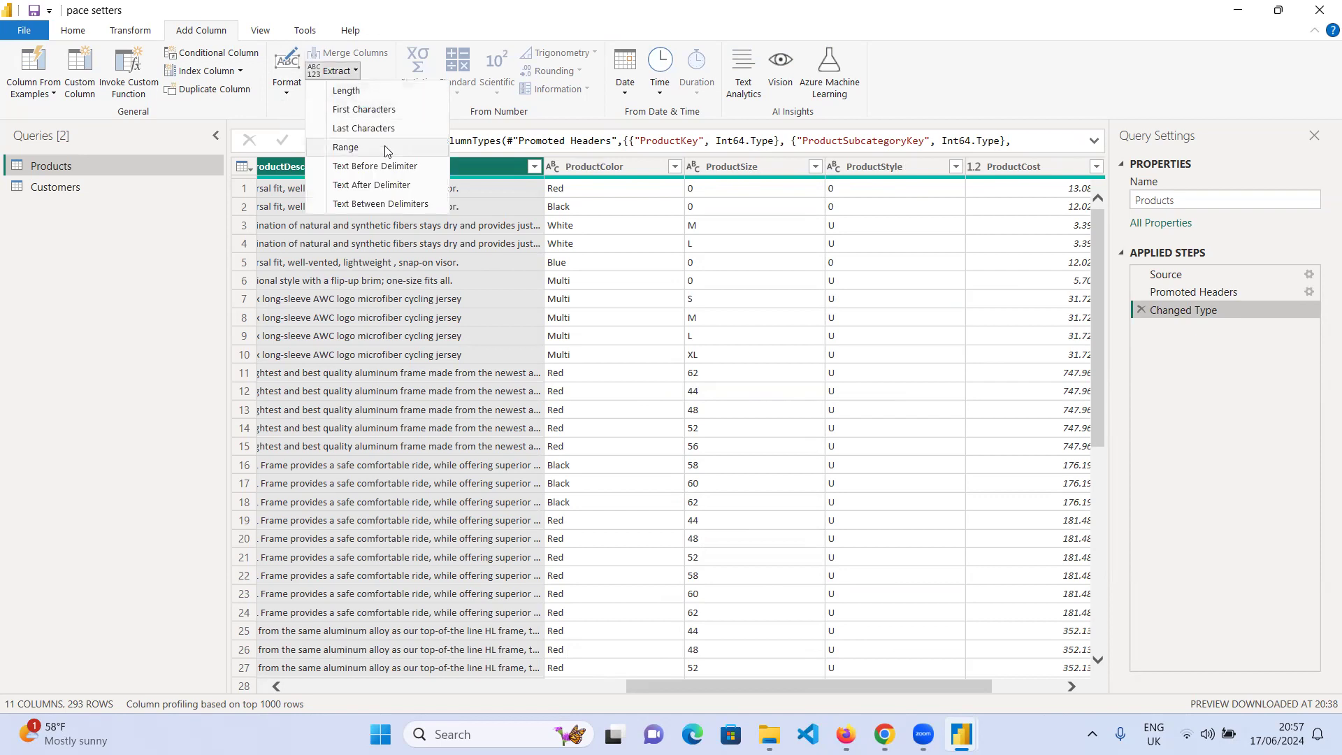
pyautogui.click(389, 170)
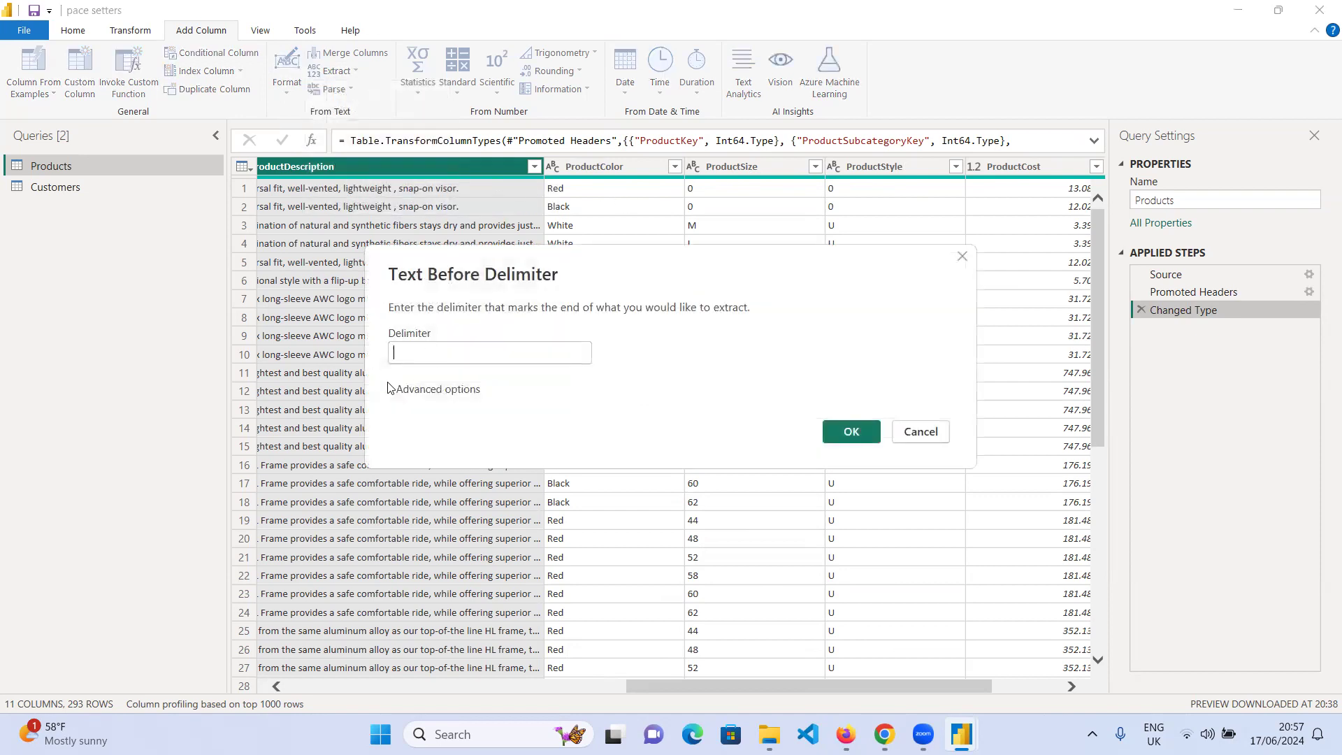
pyautogui.click(390, 389)
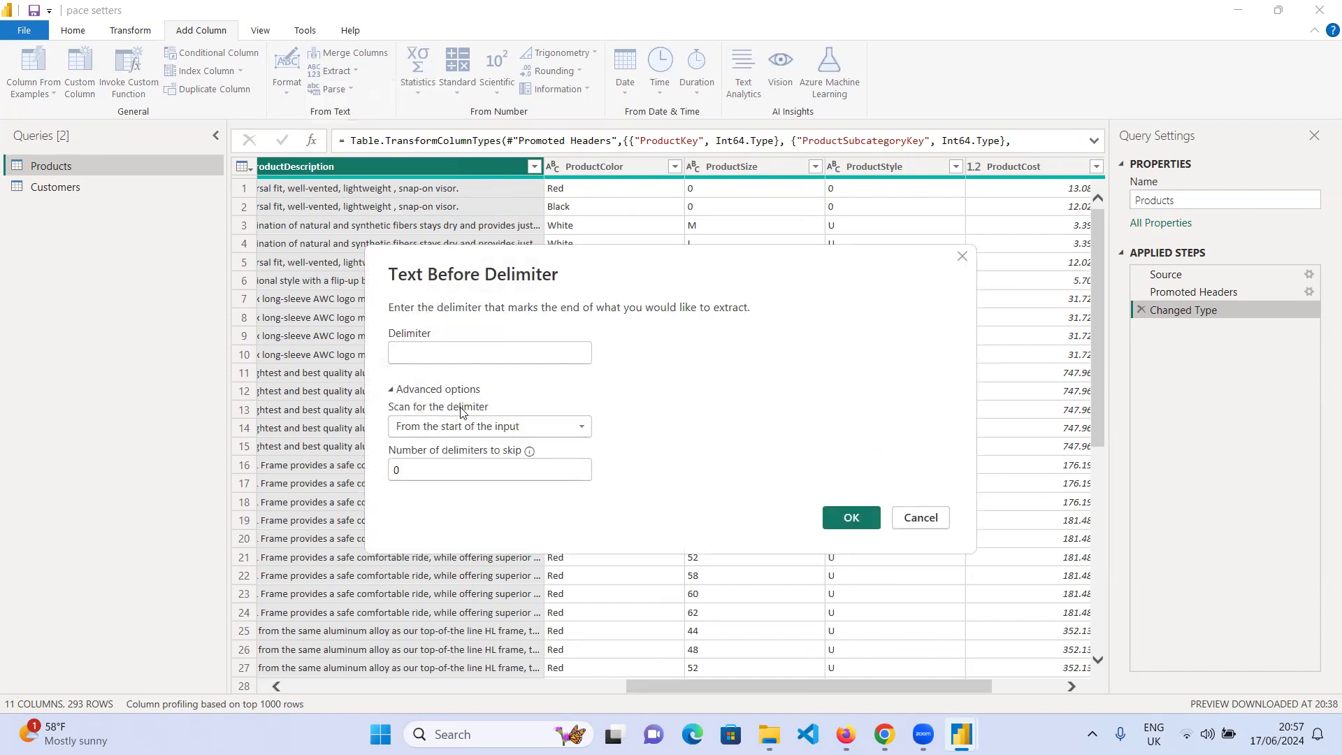
pyautogui.click(469, 352)
pyautogui.write(',')
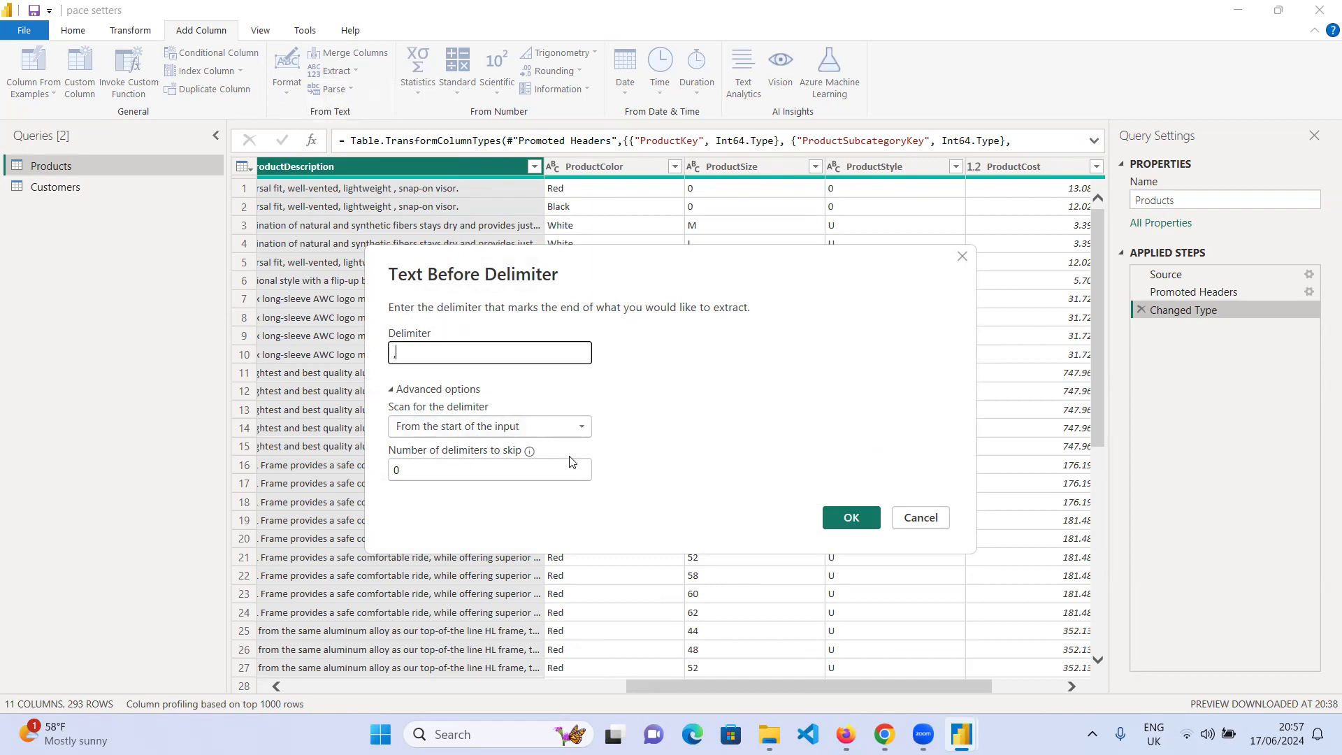
pyautogui.click(434, 469)
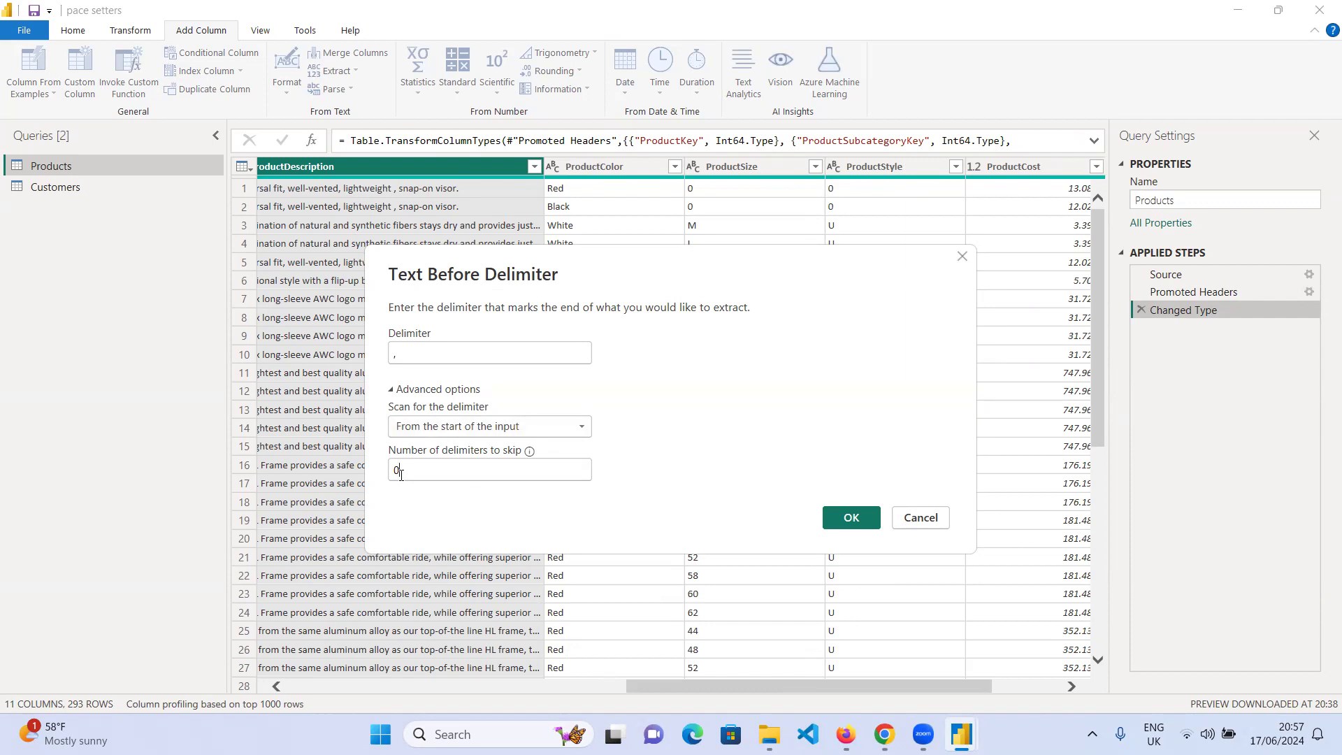
pyautogui.click(414, 354)
pyautogui.press('BackSpace')
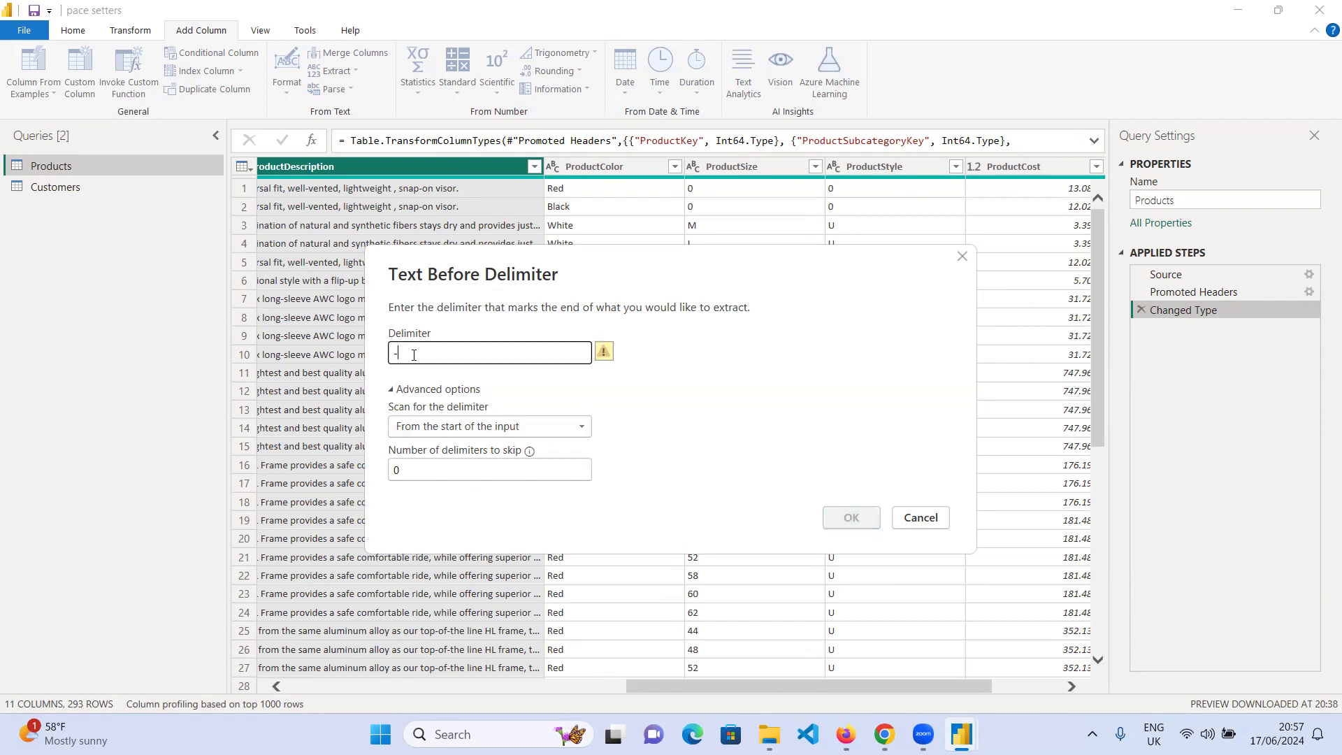
pyautogui.write('-')
pyautogui.press('BackSpace')
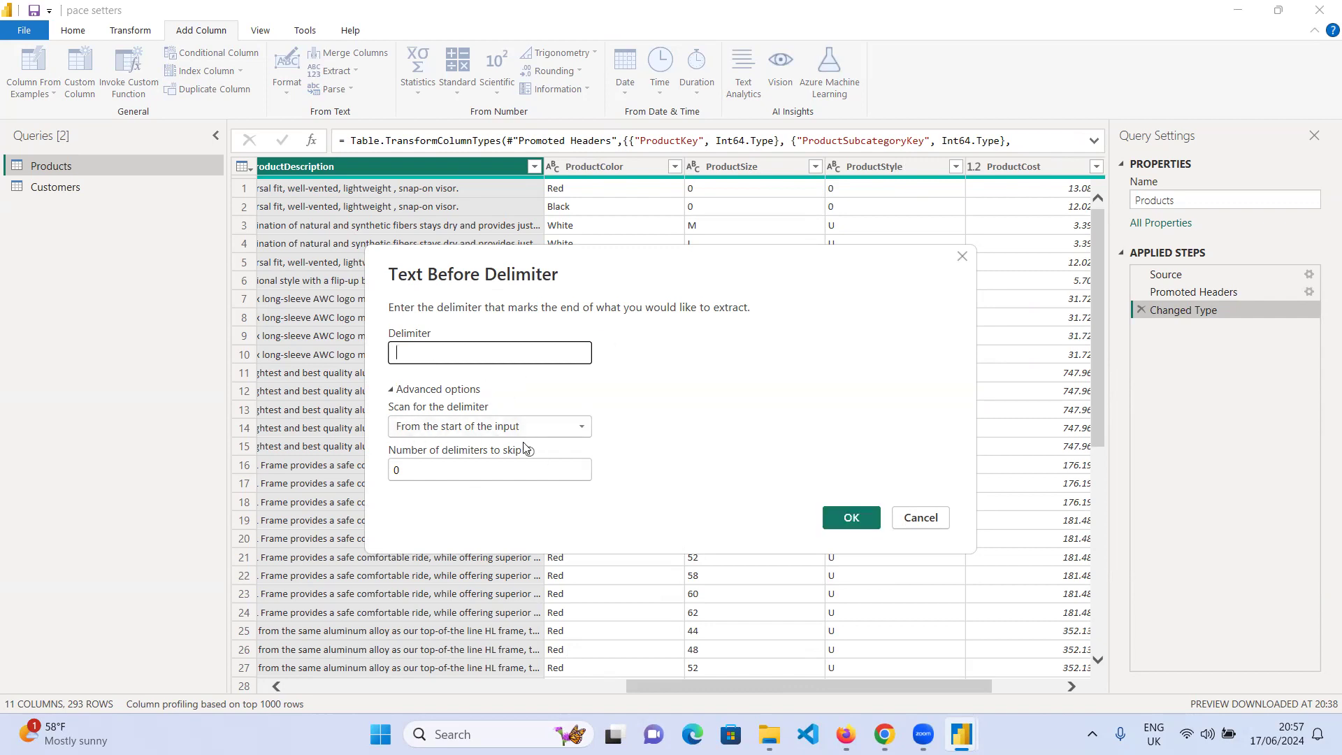
pyautogui.click(414, 473)
pyautogui.press('BackSpace')
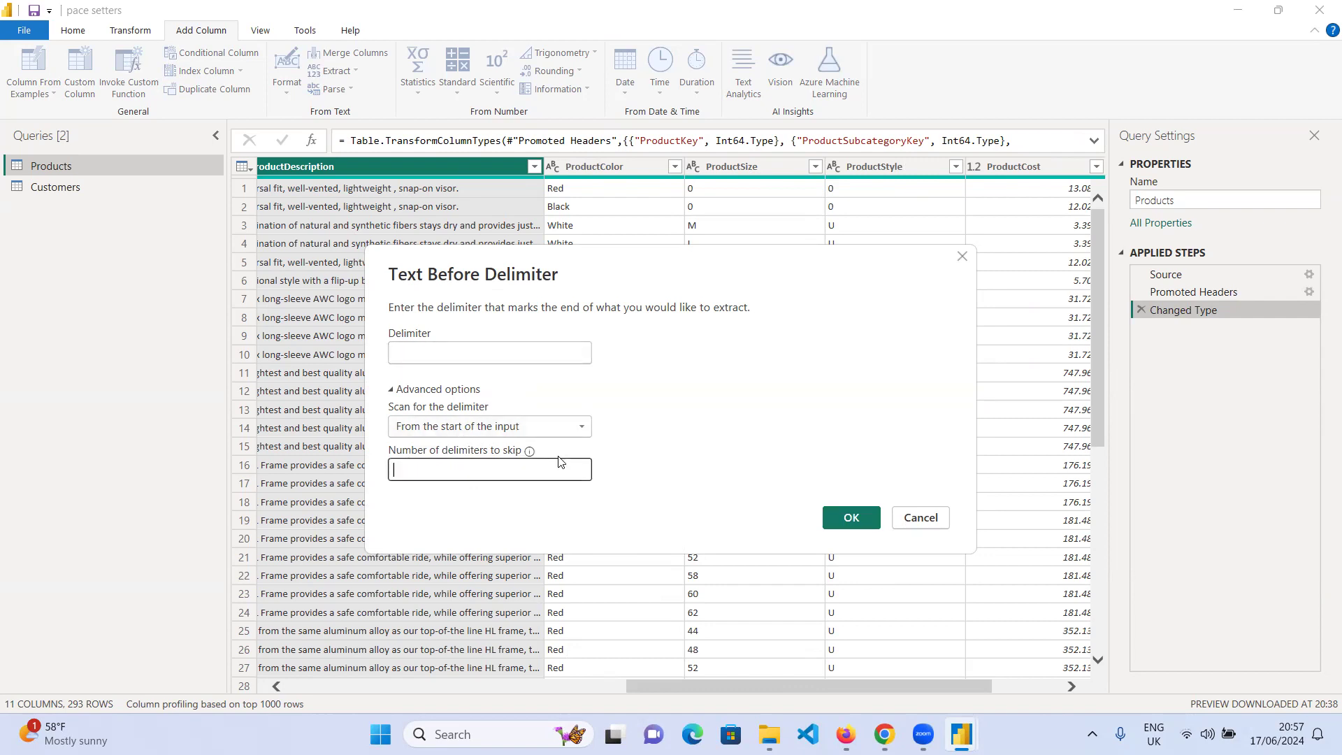
pyautogui.write('1')
pyautogui.click(853, 518)
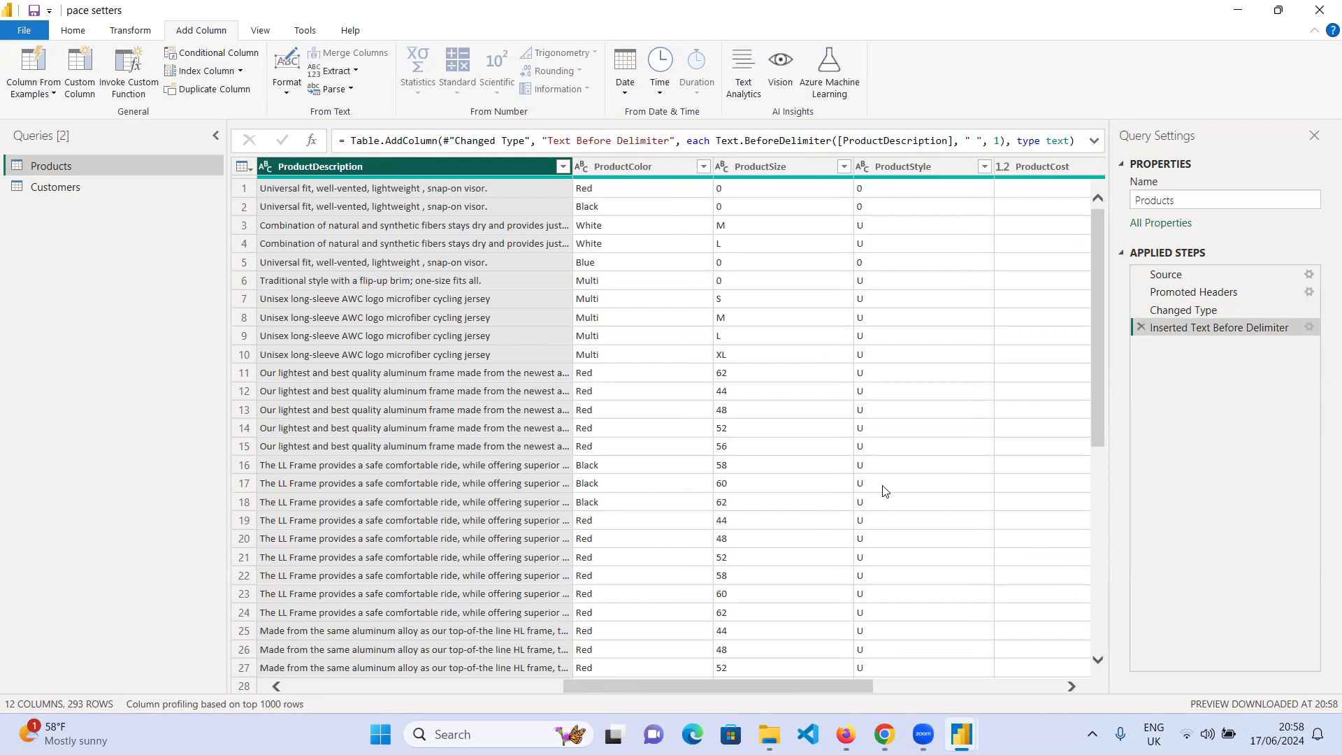
# - Move the Text Before Delimiter column between ProductDescription and ProductColor for comparison, and remove that reordering step
pyautogui.moveTo(782, 687); pyautogui.dragTo(1103, 672)
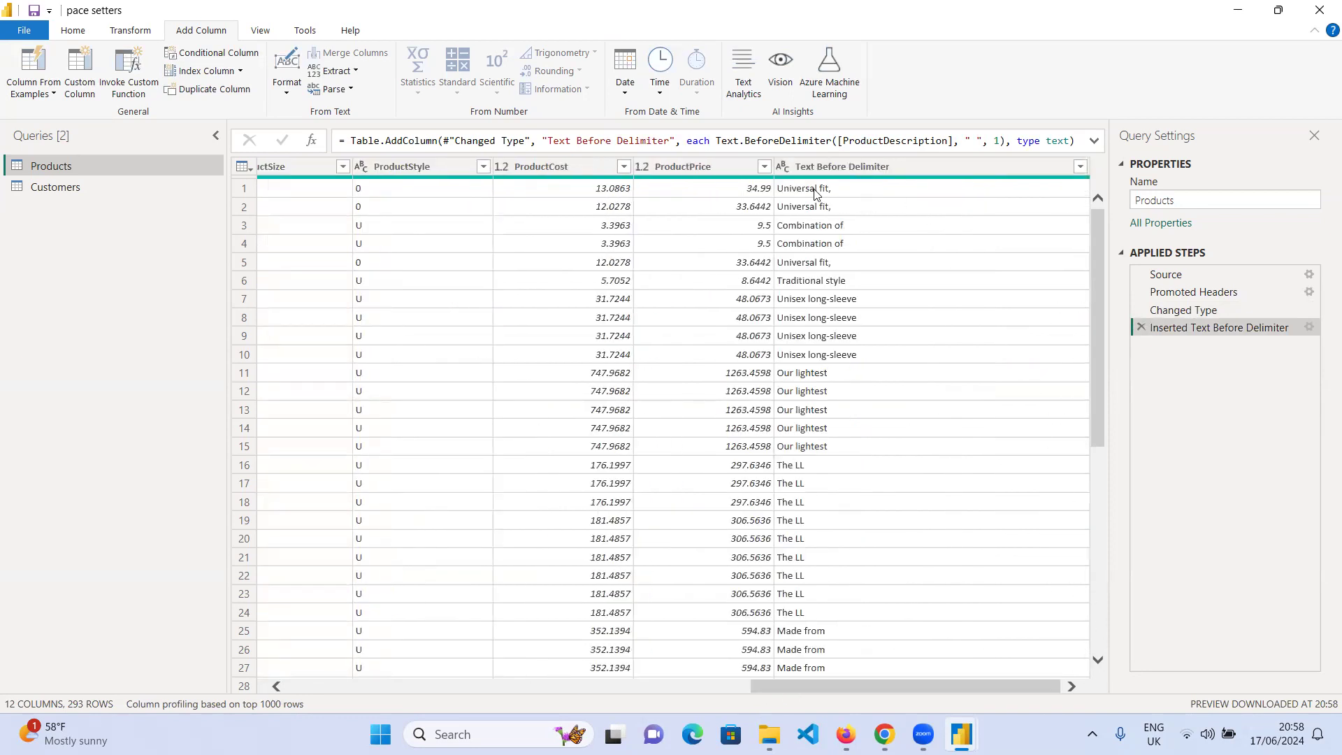
pyautogui.moveTo(930, 167); pyautogui.dragTo(670, 179)
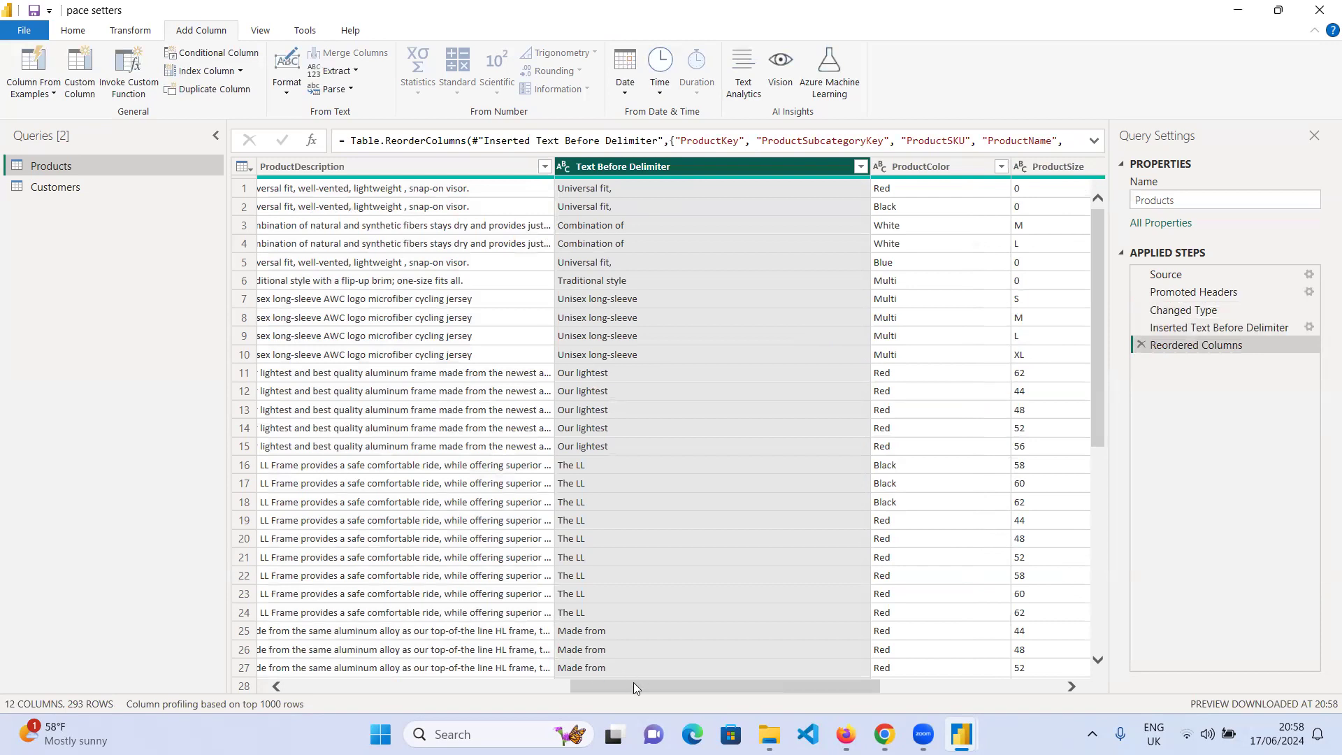
pyautogui.moveTo(633, 687); pyautogui.dragTo(617, 686)
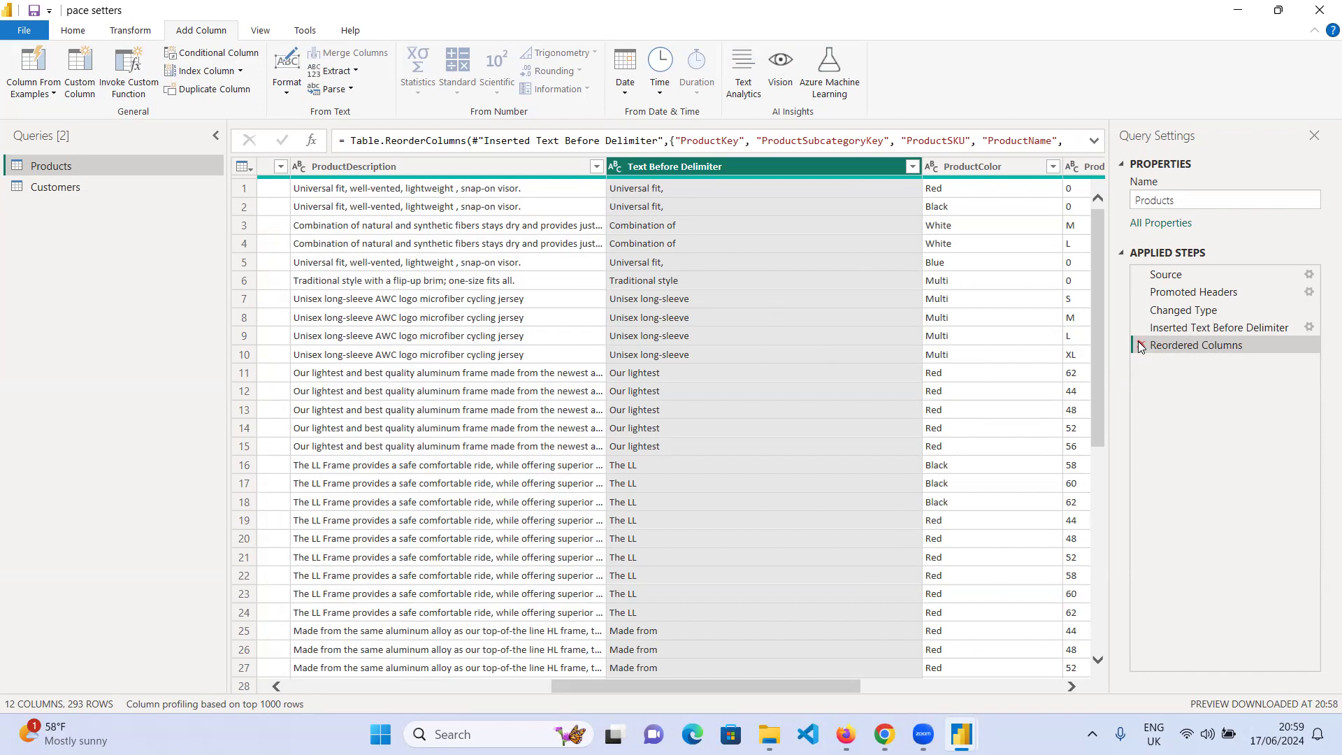
pyautogui.click(1141, 346)
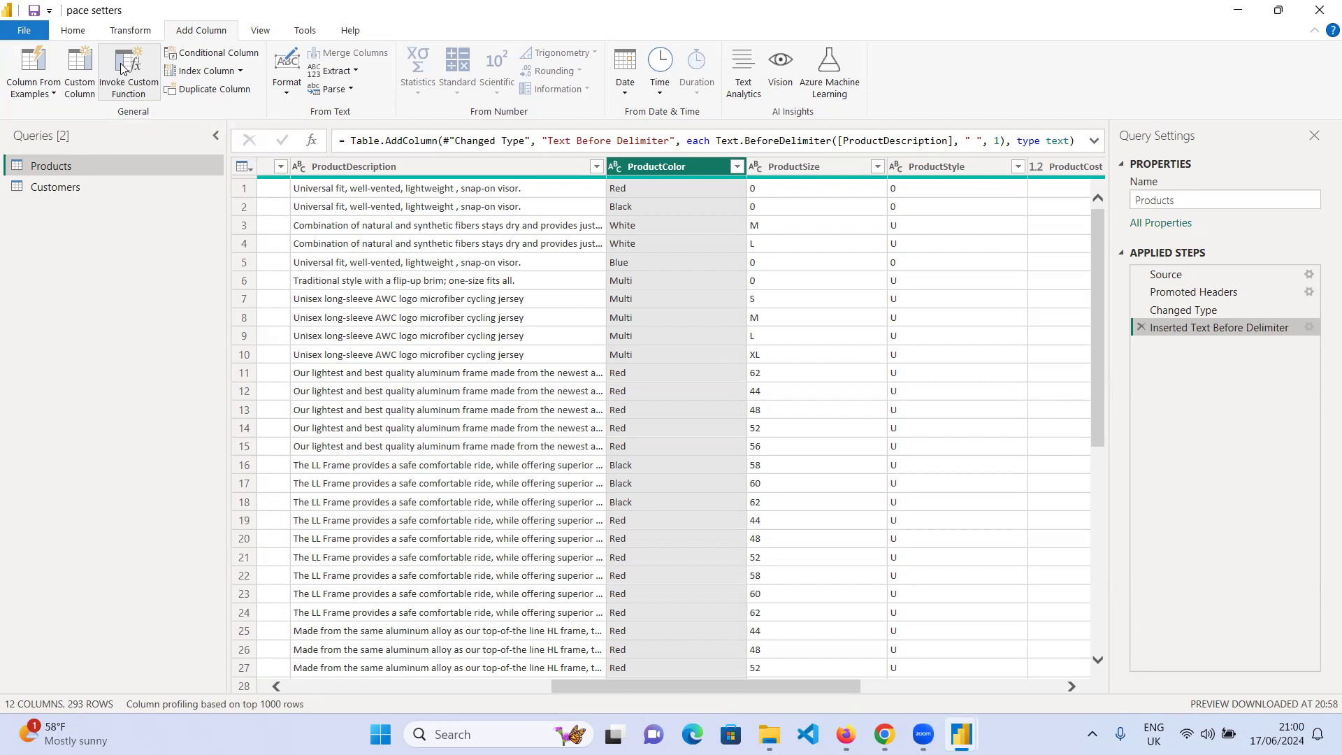
# - Add a second column extracting the text before a space delimiter from ProductDescription, with 1 delimiter to skip
pyautogui.click(419, 171)
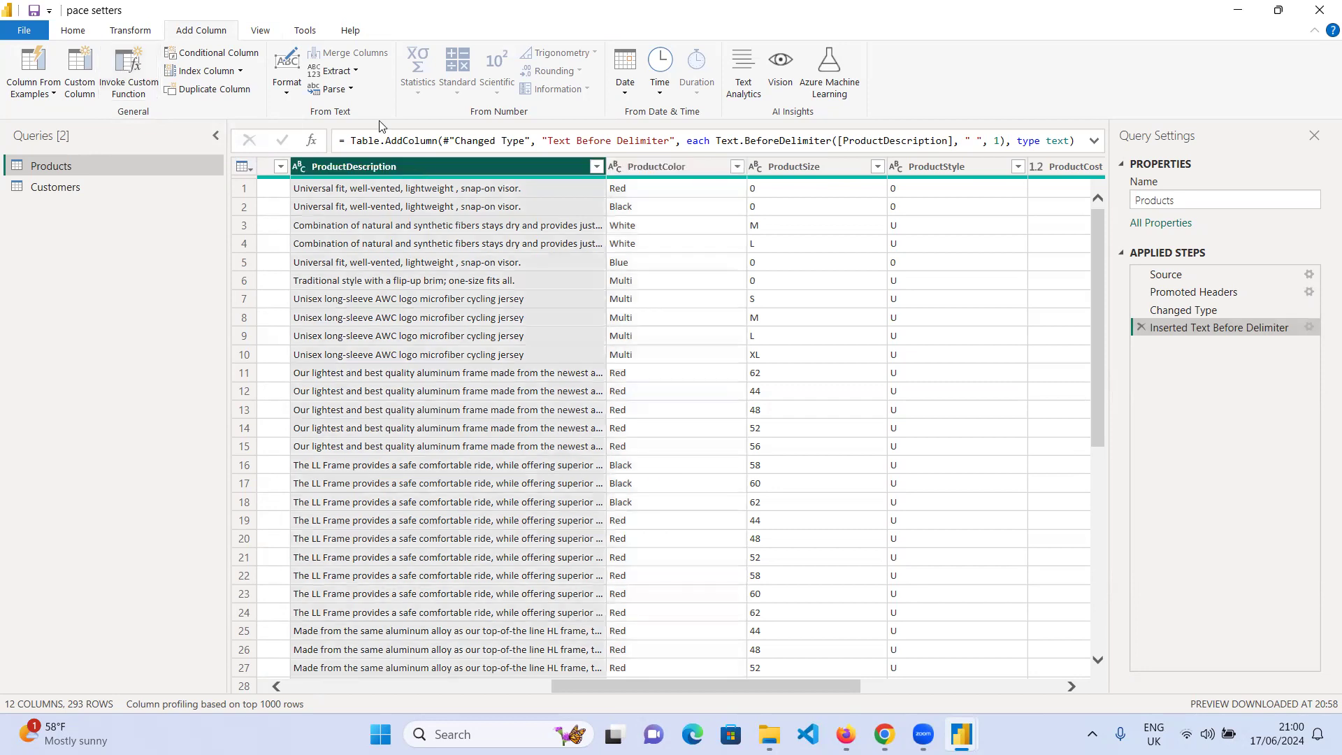
pyautogui.click(355, 72)
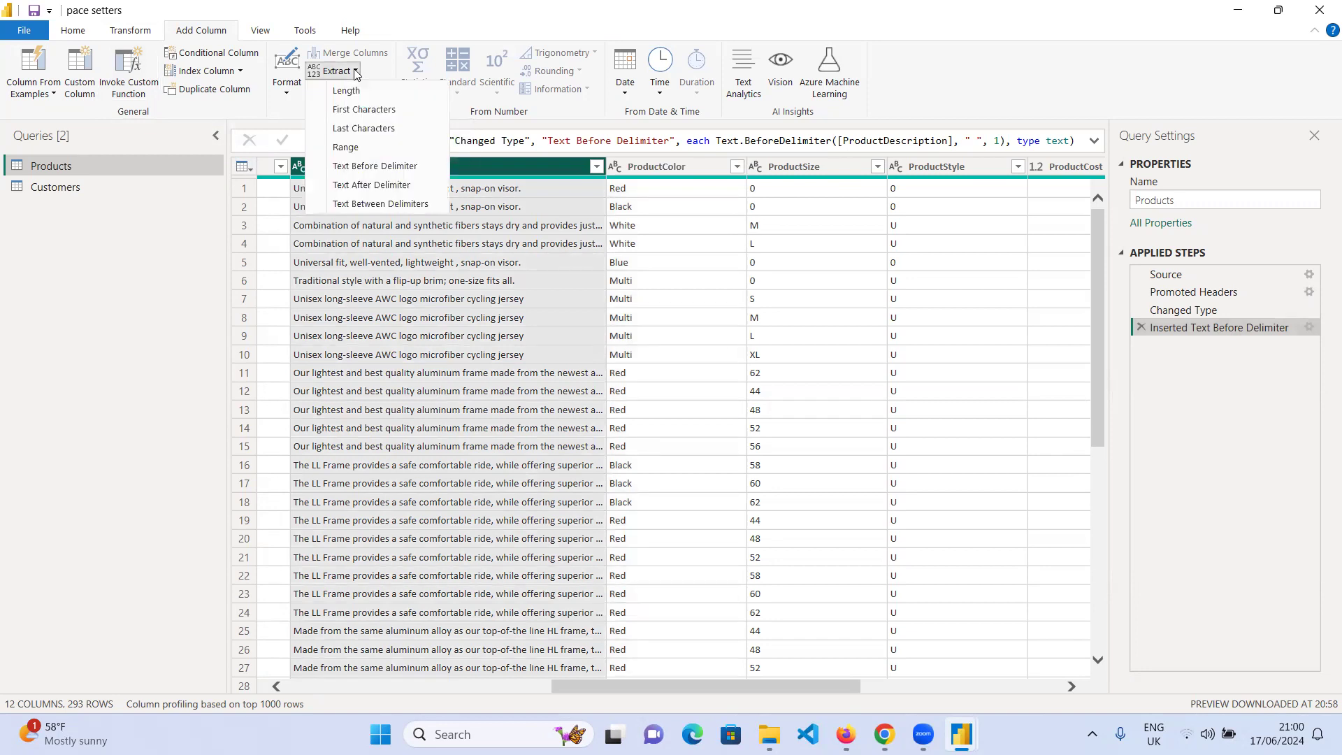
pyautogui.click(359, 168)
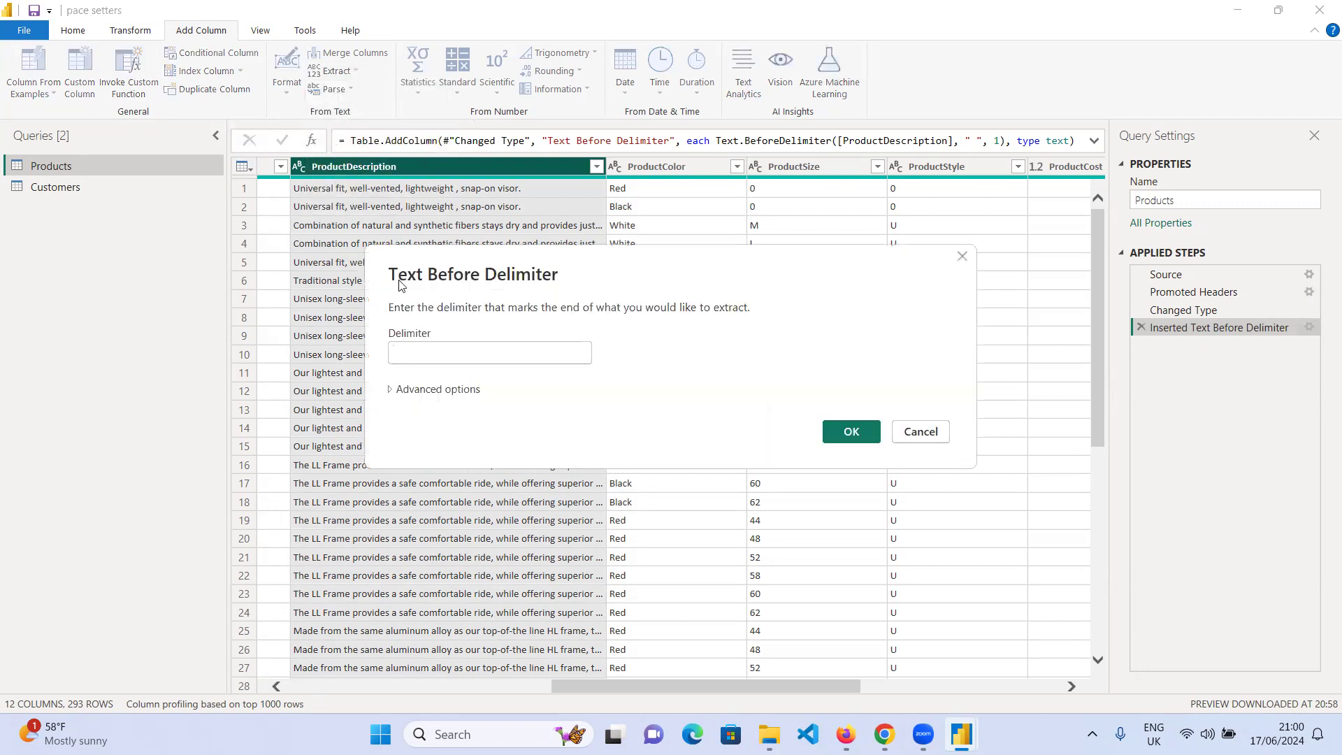
pyautogui.click(389, 390)
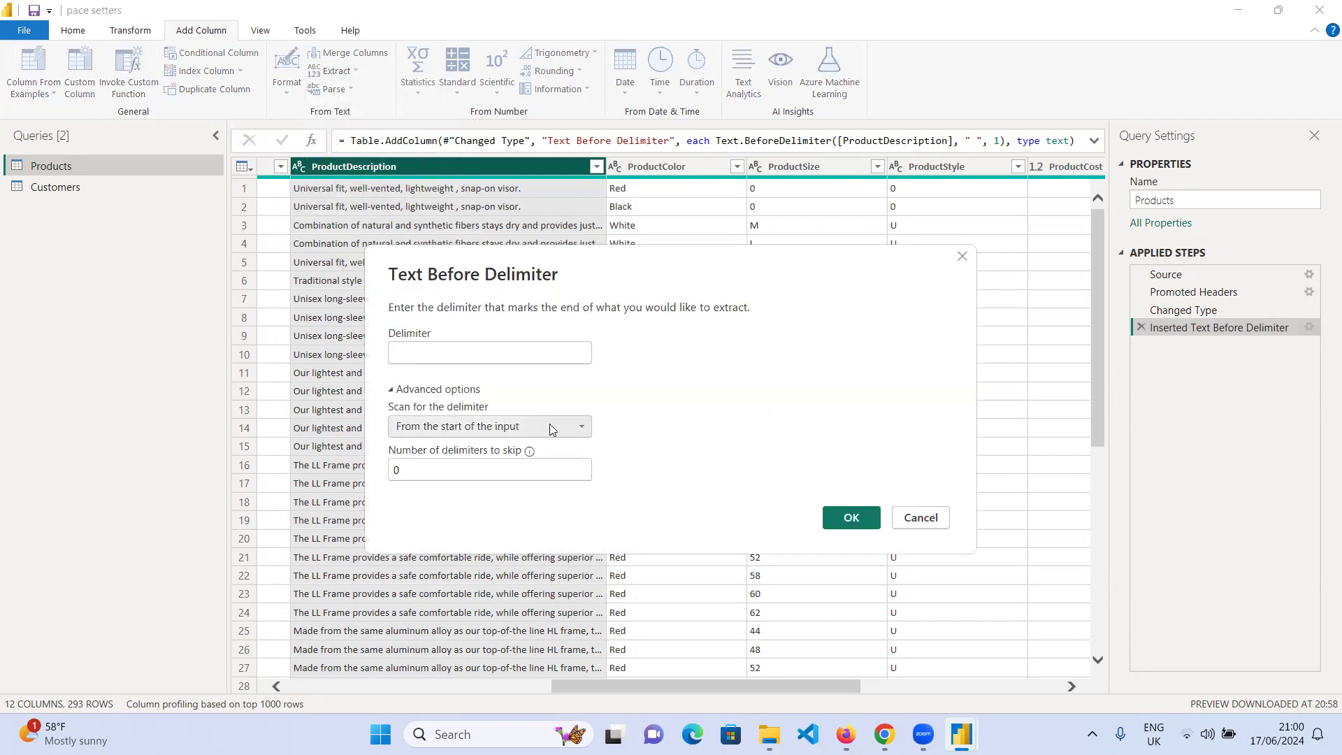
pyautogui.click(489, 351)
pyautogui.click(490, 351)
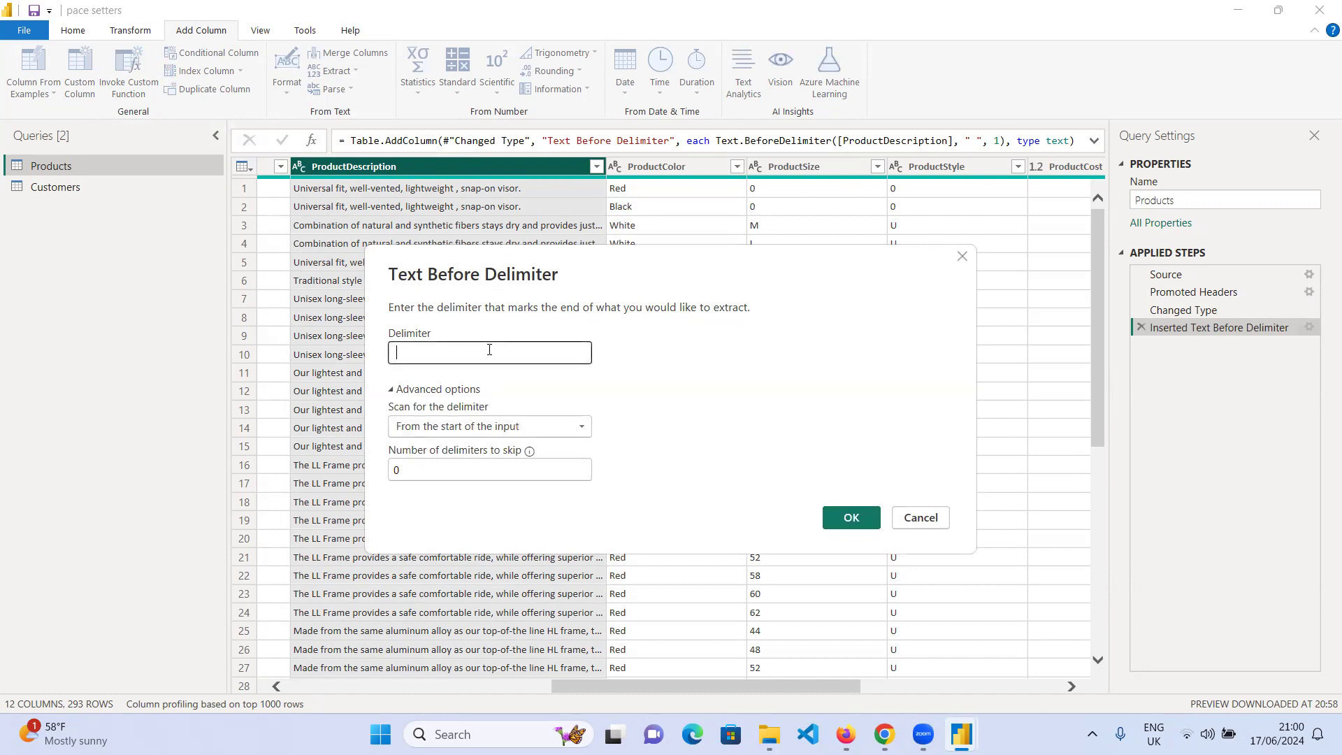
pyautogui.click(434, 470)
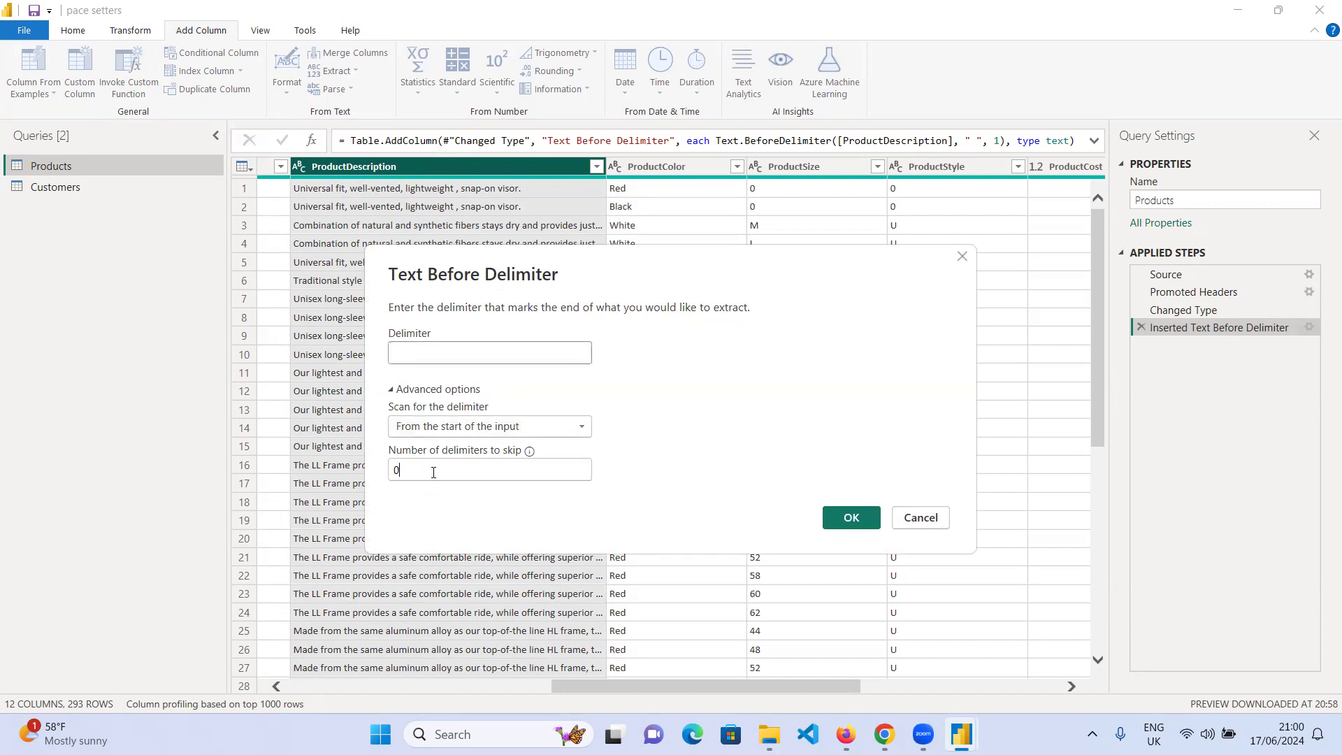
pyautogui.write('1')
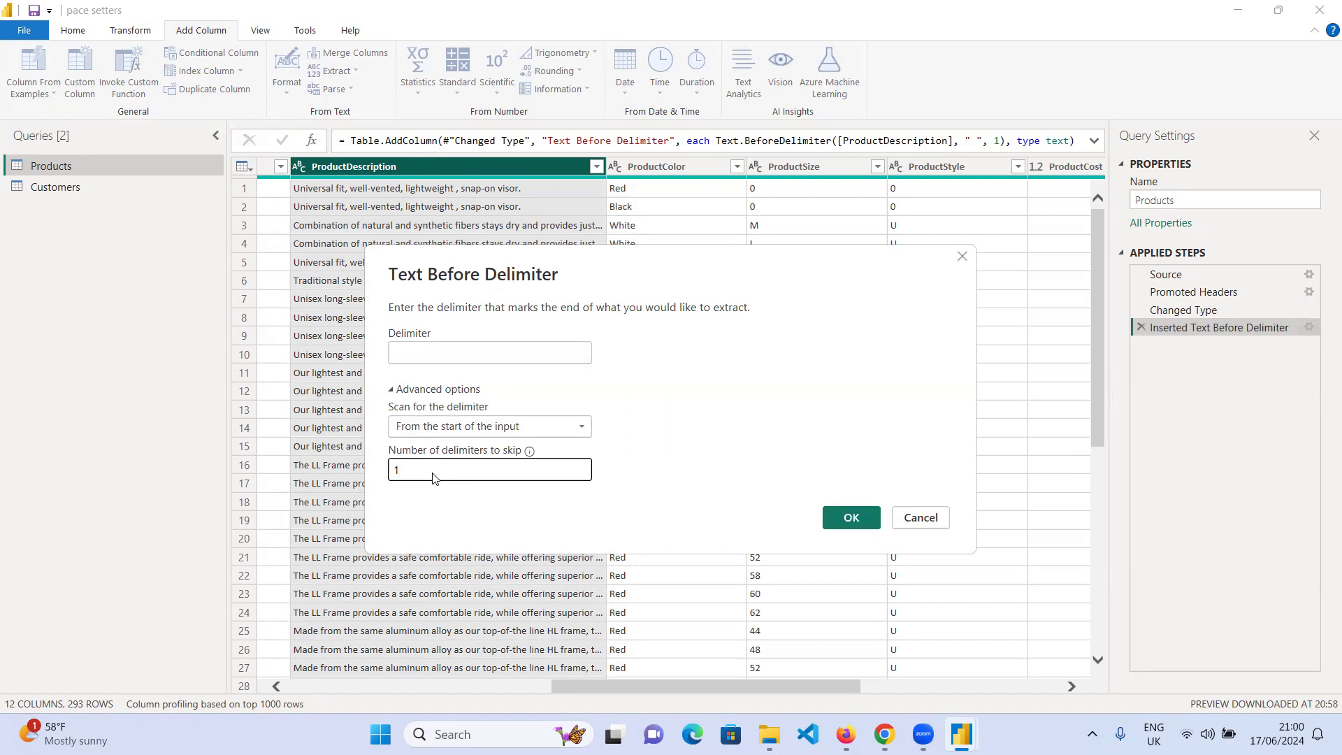
pyautogui.click(862, 524)
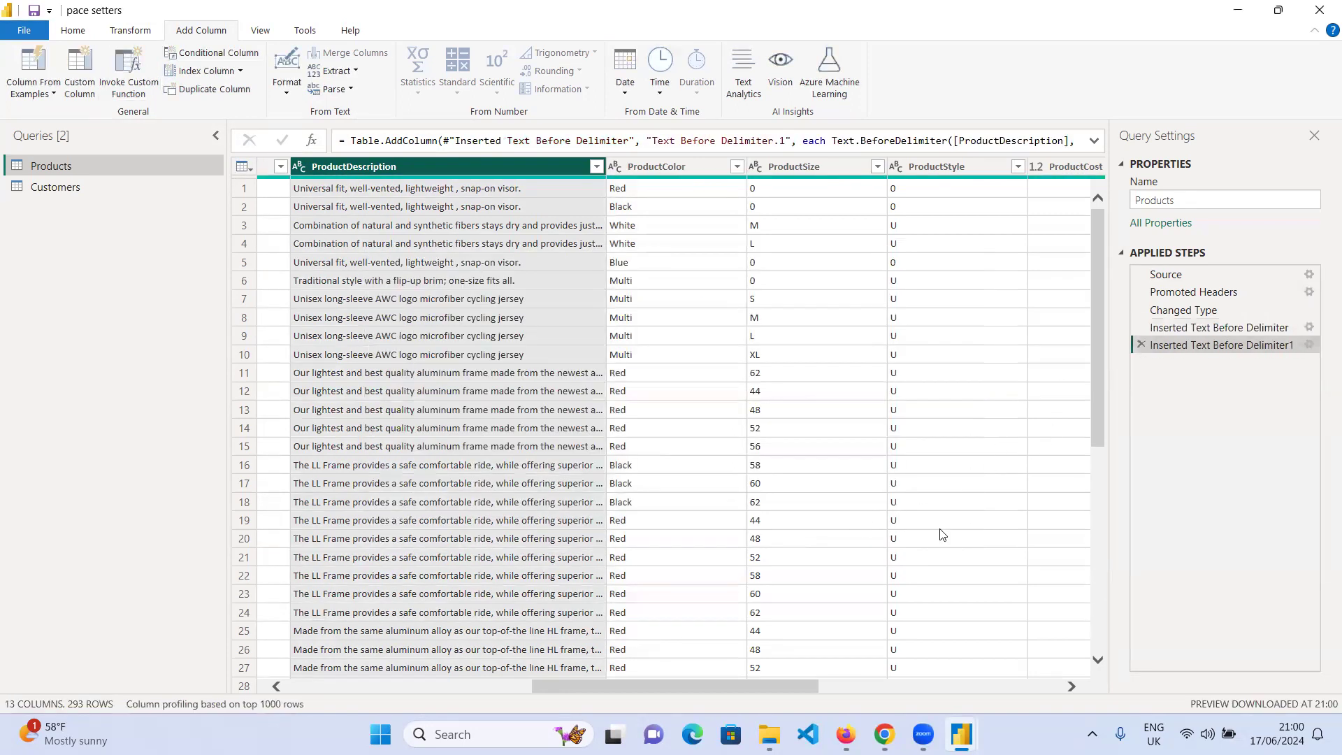
# - Move the Text Before Delimiter.1 column between ProductDescription and ProductColor for comparison, and remove that reordering step
pyautogui.moveTo(790, 686); pyautogui.dragTo(1033, 686)
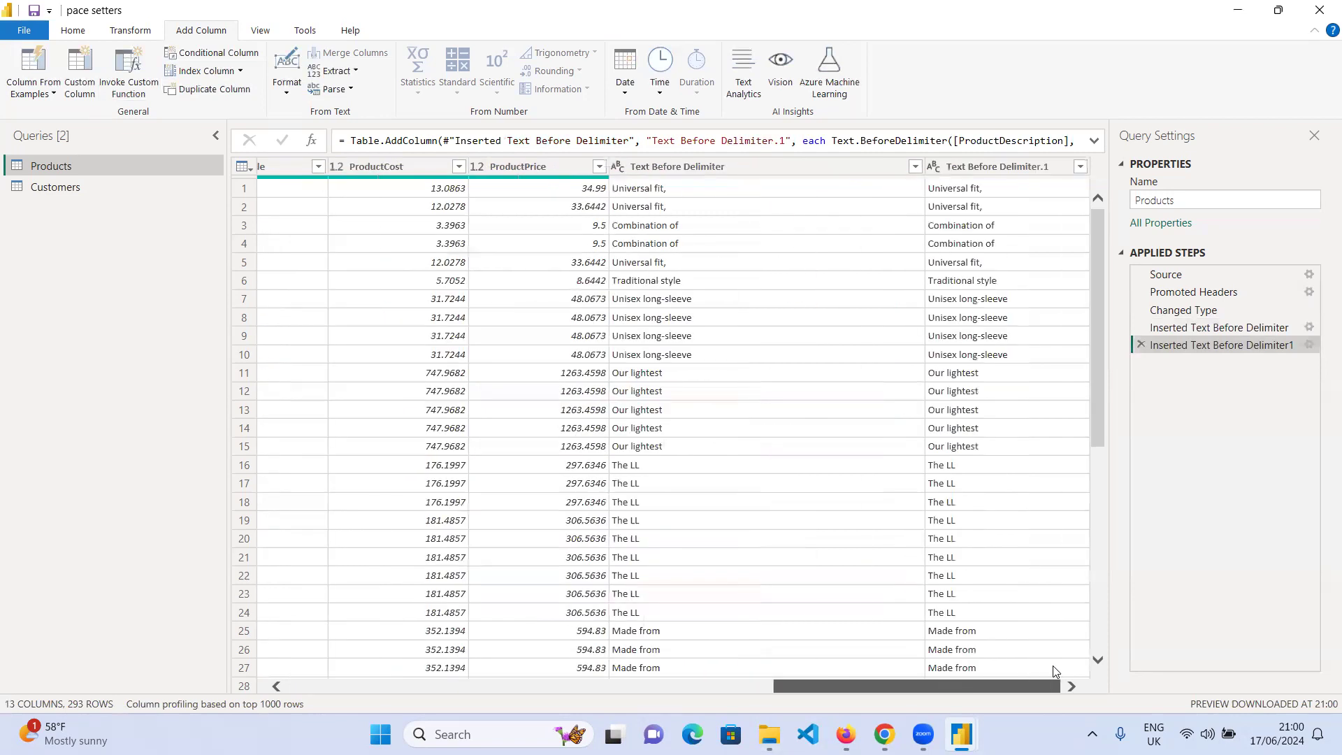
pyautogui.click(1025, 167)
pyautogui.moveTo(1025, 178); pyautogui.dragTo(294, 183)
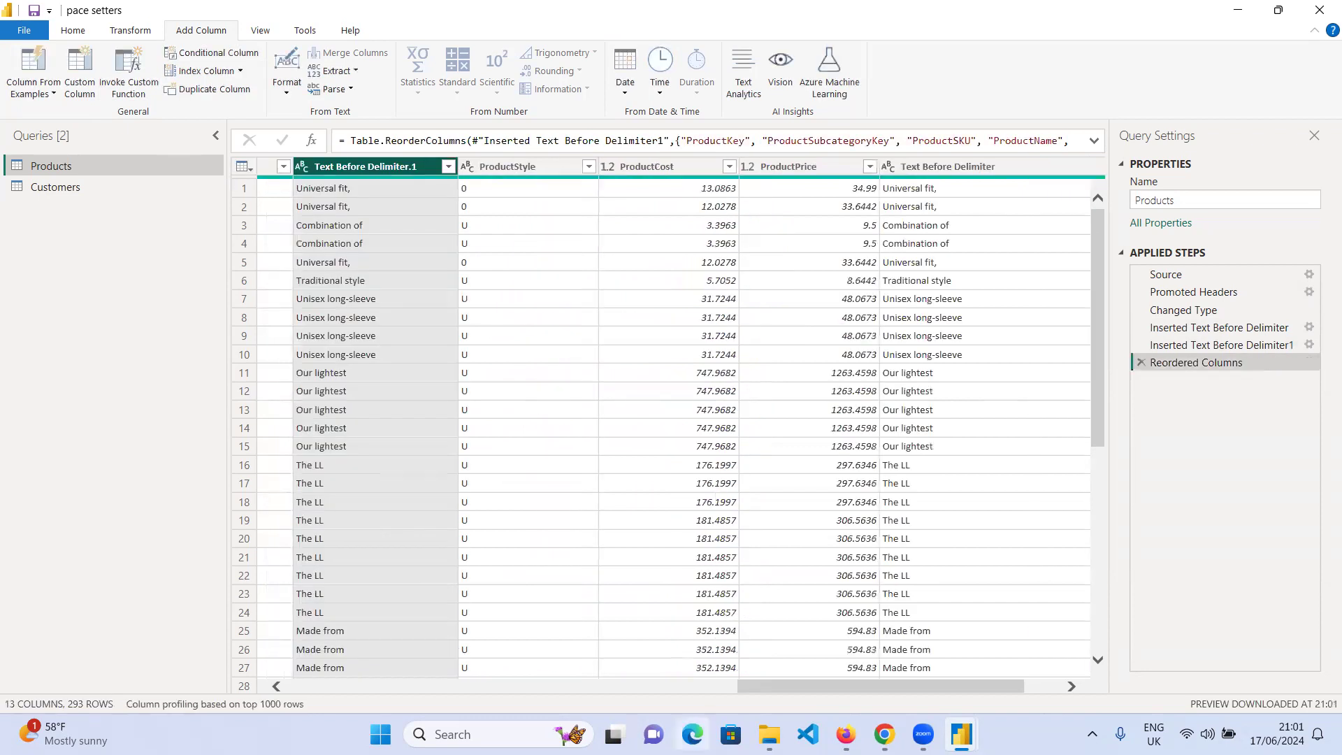
pyautogui.moveTo(813, 685); pyautogui.dragTo(715, 685)
pyautogui.moveTo(671, 172); pyautogui.dragTo(386, 194)
pyautogui.moveTo(845, 690); pyautogui.dragTo(734, 693)
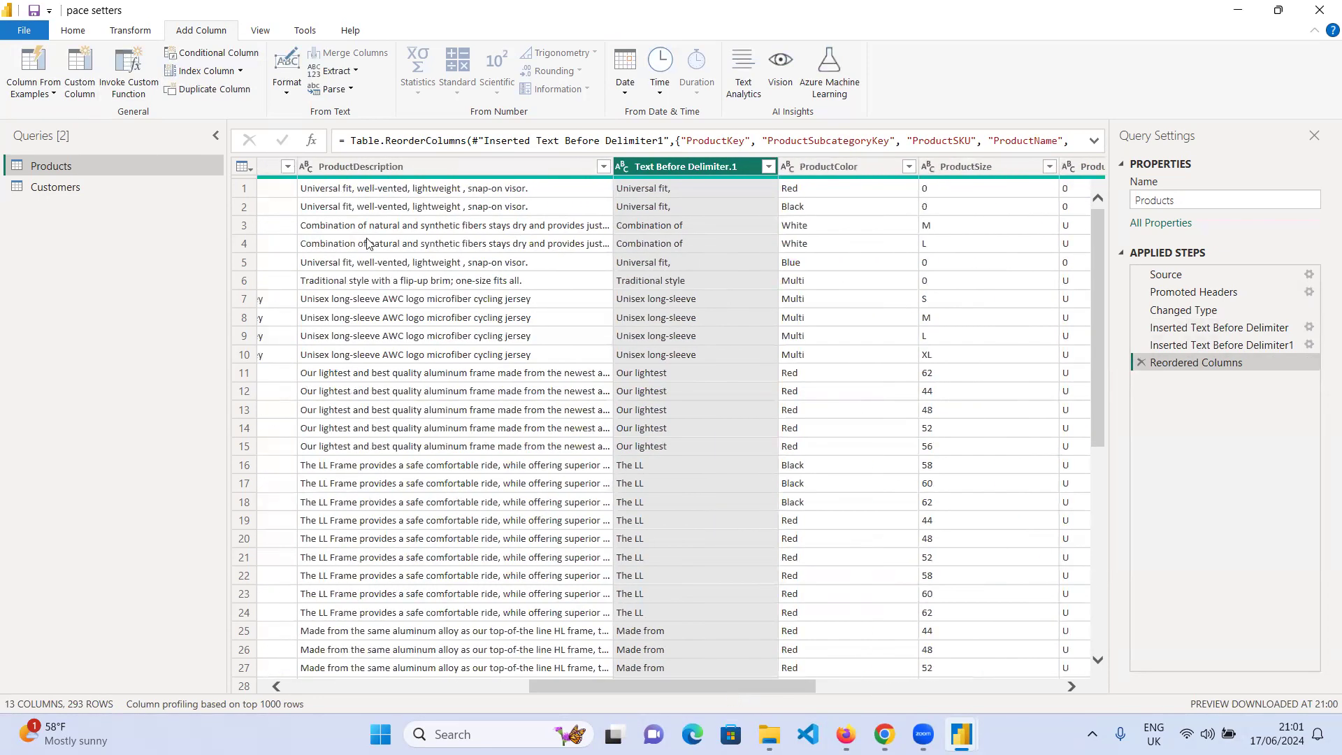
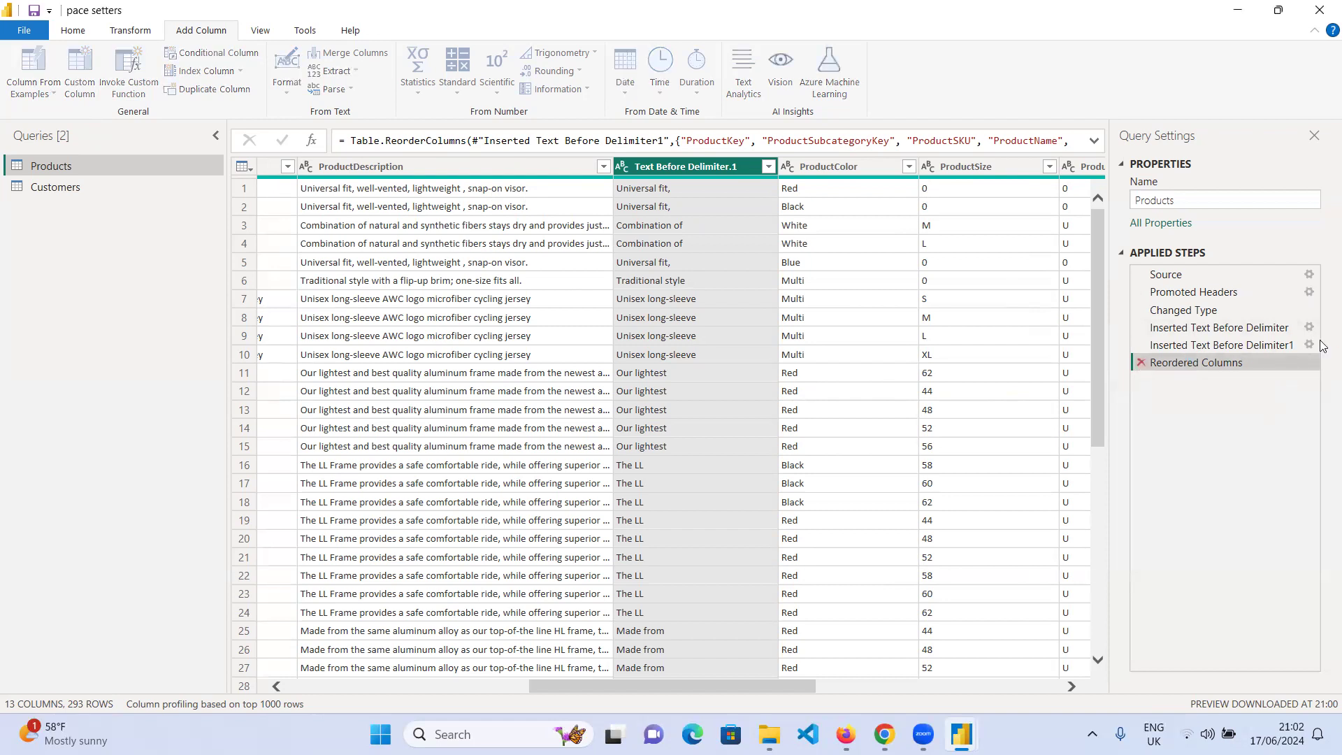
pyautogui.click(1139, 363)
# - Edit the Inserted Text Before Delimiter1 step to set the number of delimiters to skip to 2
pyautogui.click(1311, 345)
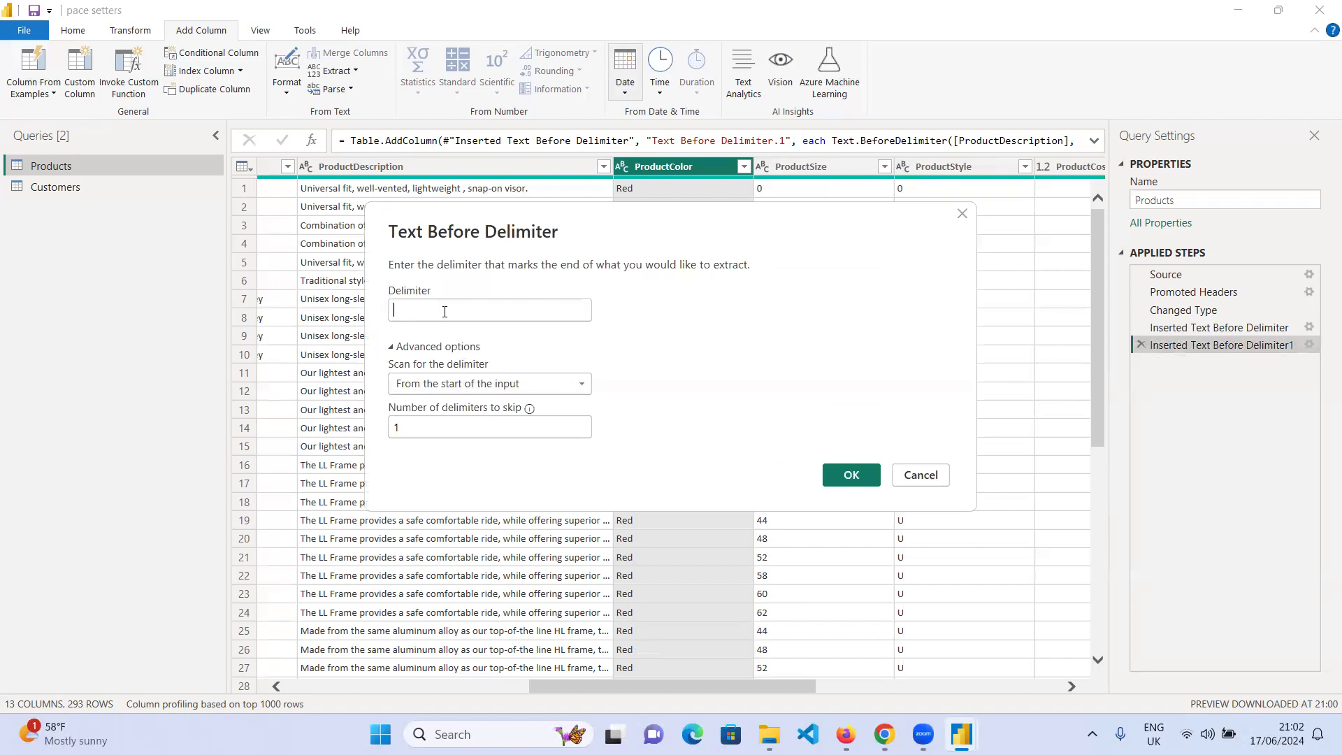
pyautogui.doubleClick(443, 421)
pyautogui.press('BackSpace')
pyautogui.write('2')
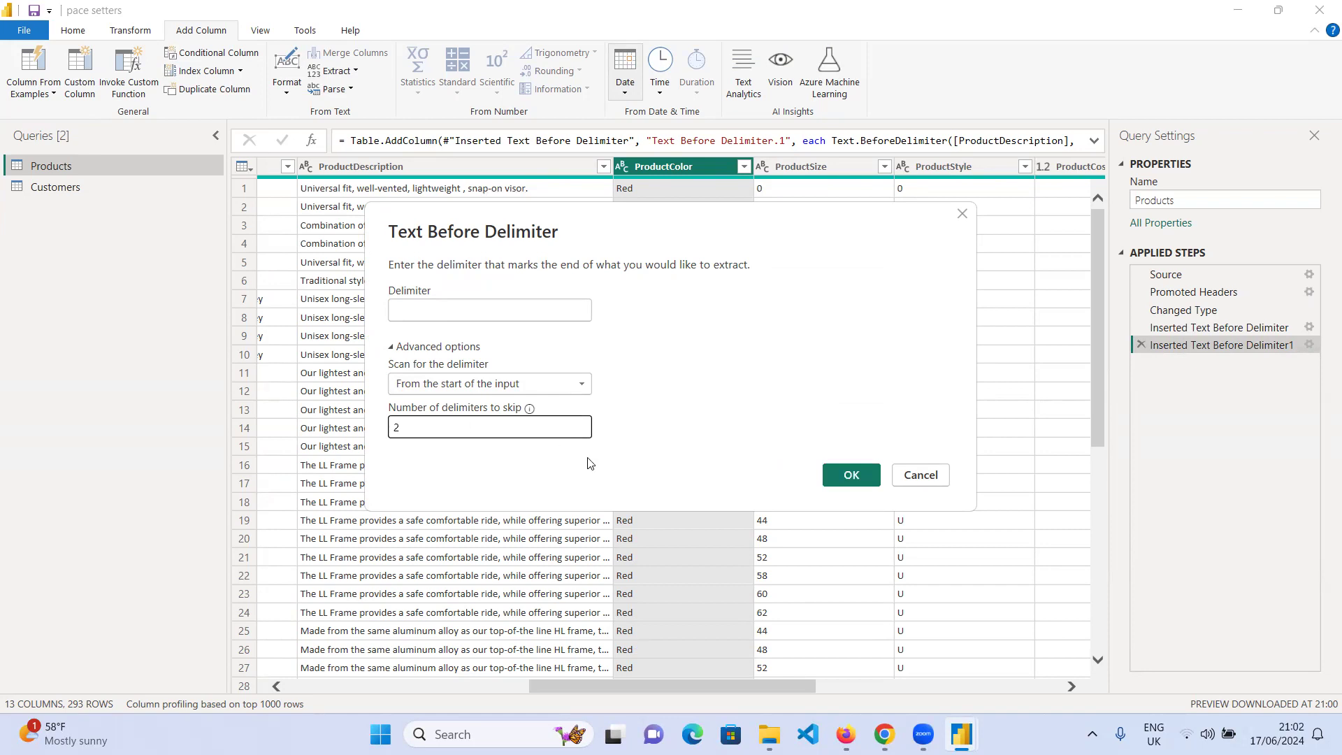
pyautogui.moveTo(642, 231); pyautogui.dragTo(658, 304)
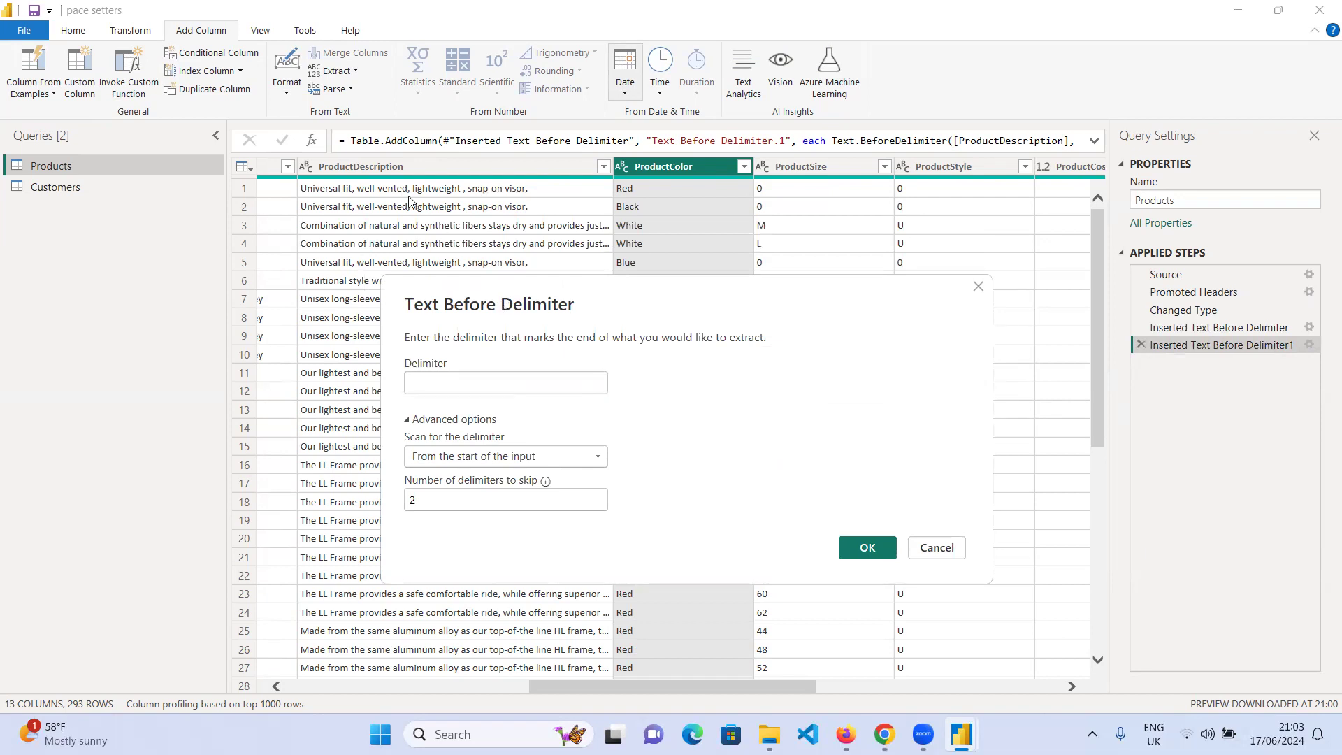
pyautogui.click(868, 550)
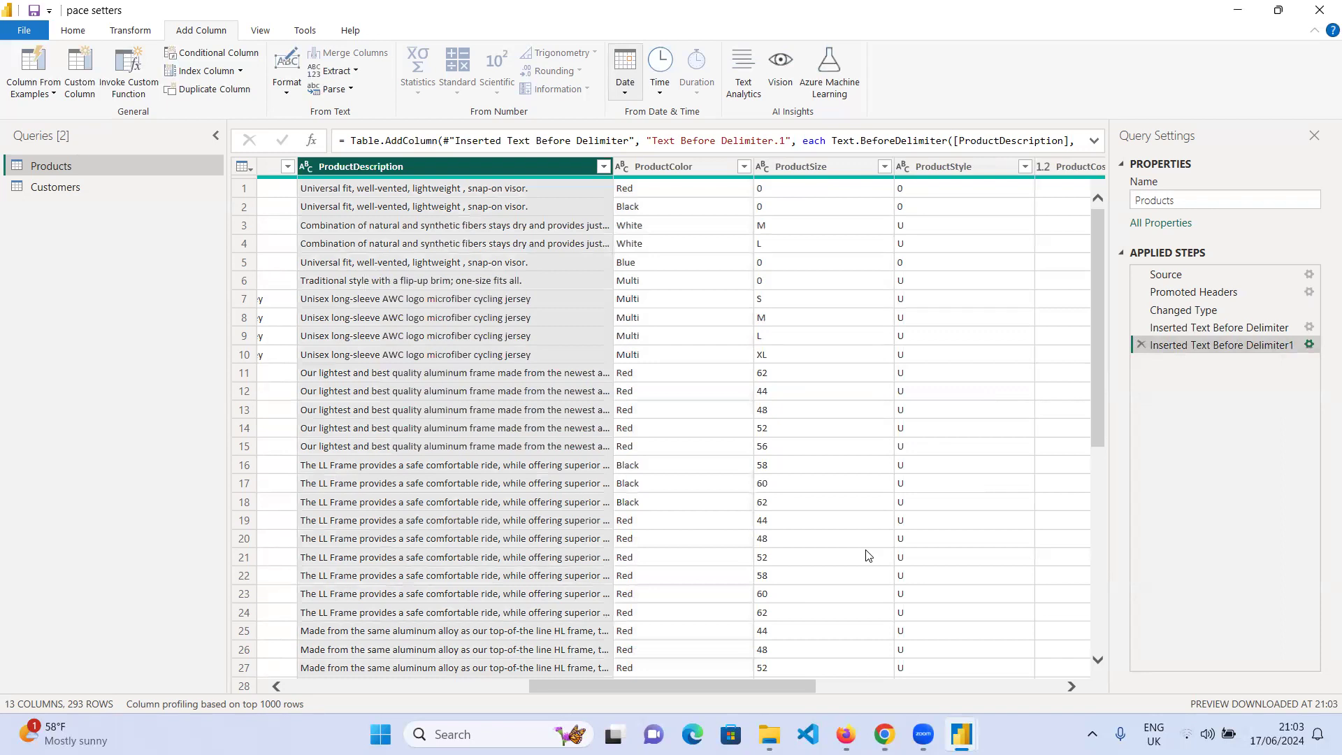
# - Place the updated Text Before Delimiter.1 column right after ProductDescription to compare the extracted text, and remove the Reordered Columns step
pyautogui.moveTo(769, 686); pyautogui.dragTo(1064, 682)
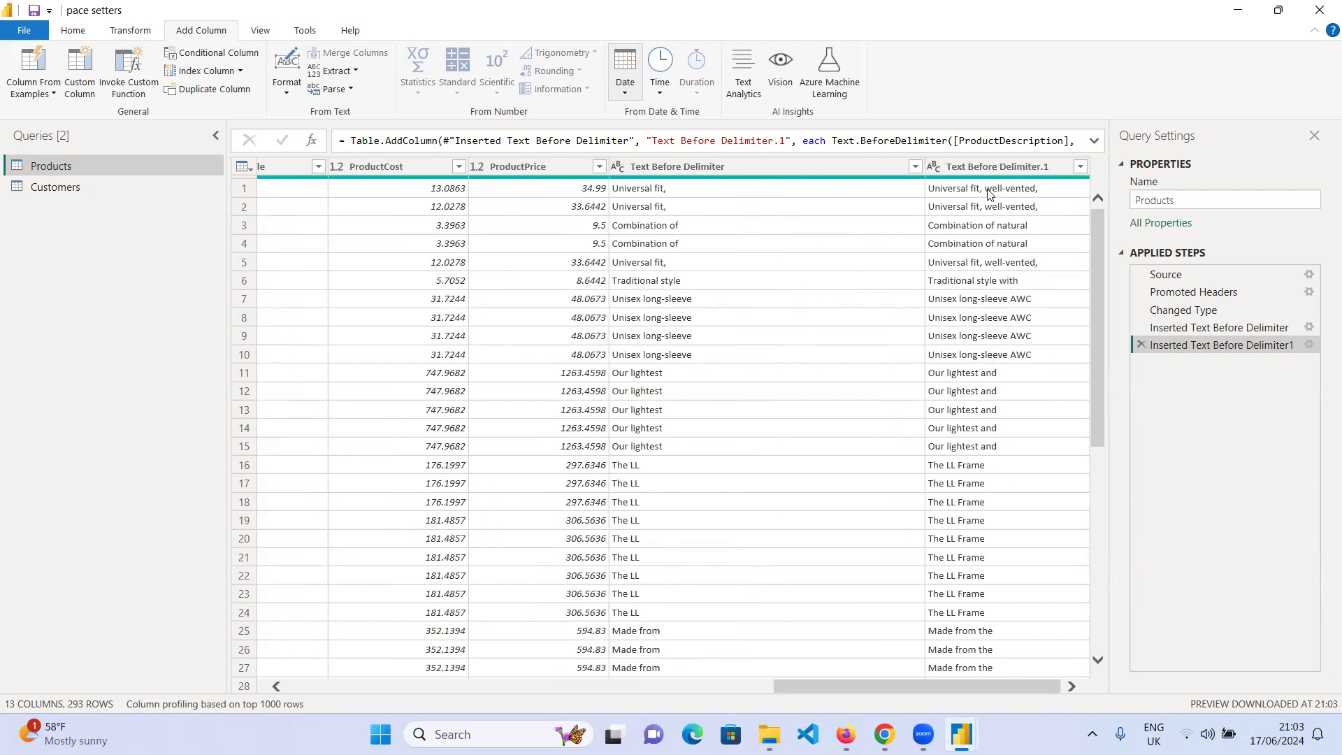
pyautogui.moveTo(1036, 166); pyautogui.dragTo(476, 199)
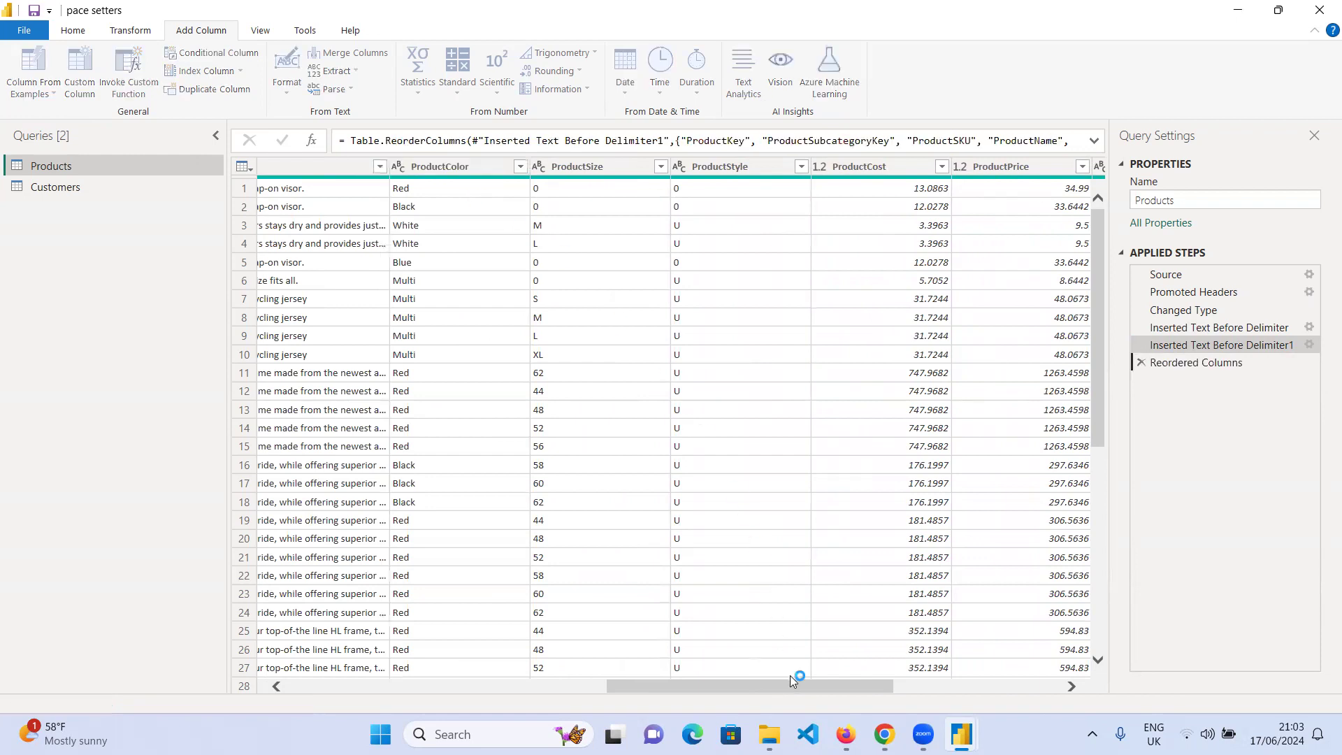
pyautogui.moveTo(797, 684); pyautogui.dragTo(706, 695)
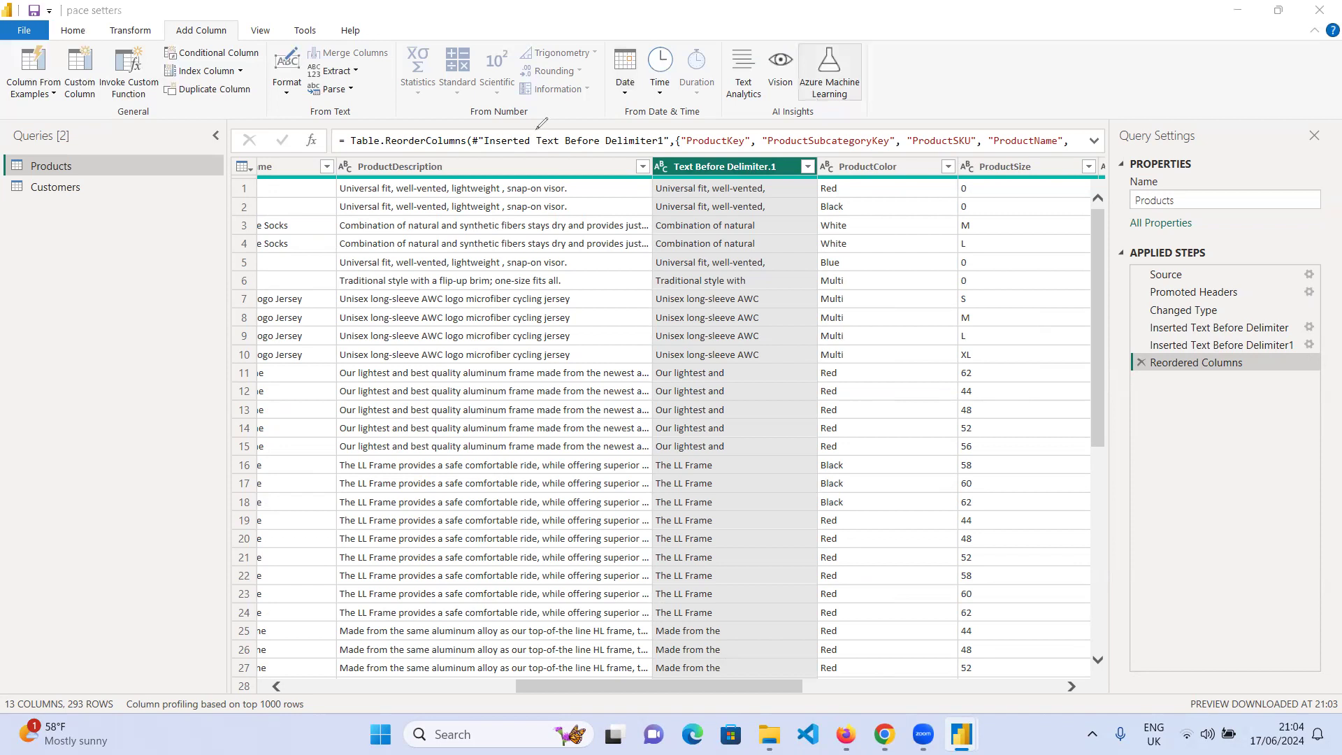
pyautogui.moveTo(380, 194); pyautogui.dragTo(383, 193)
pyautogui.moveTo(393, 194); pyautogui.dragTo(401, 193)
pyautogui.moveTo(451, 196)
pyautogui.mouseDown()
pyautogui.moveTo(439, 174)
pyautogui.moveTo(409, 167)
pyautogui.moveTo(344, 169)
pyautogui.moveTo(330, 183)
pyautogui.moveTo(384, 199)
pyautogui.moveTo(446, 193)
pyautogui.mouseUp()
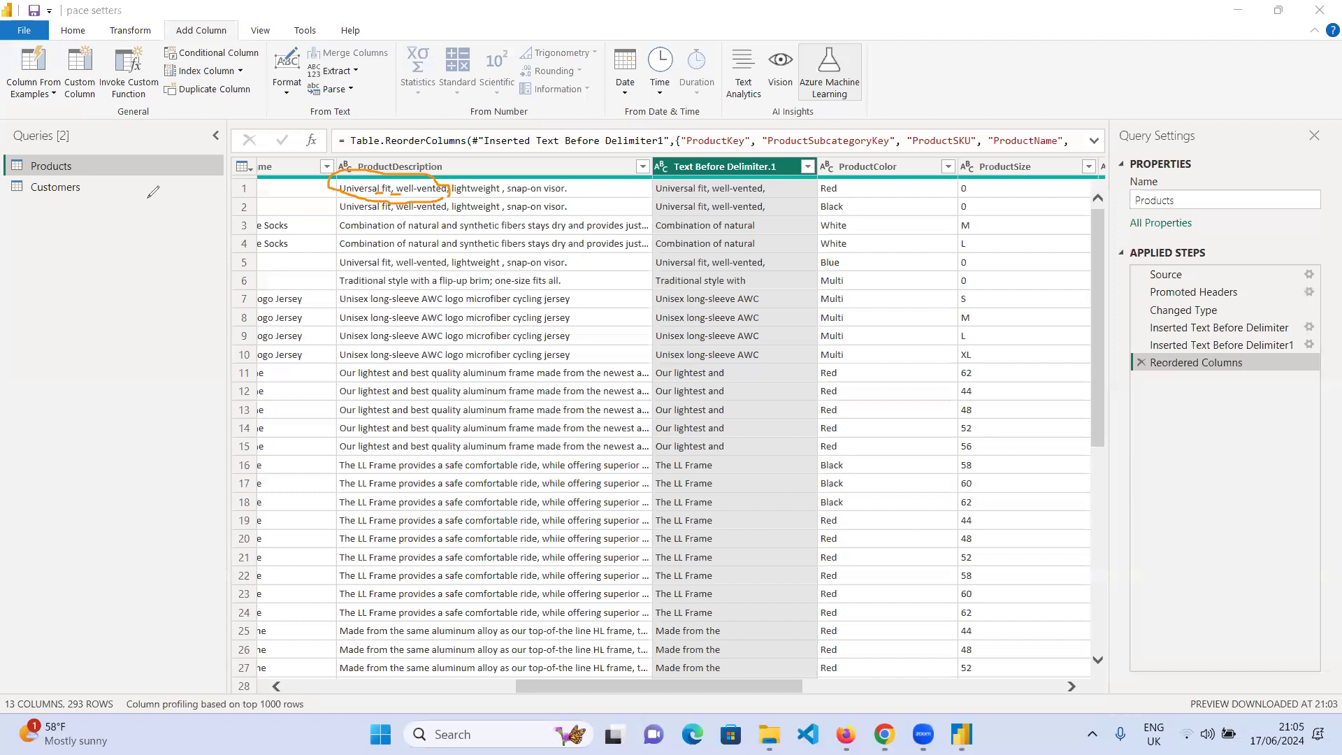
pyautogui.moveTo(347, 255); pyautogui.dragTo(426, 153)
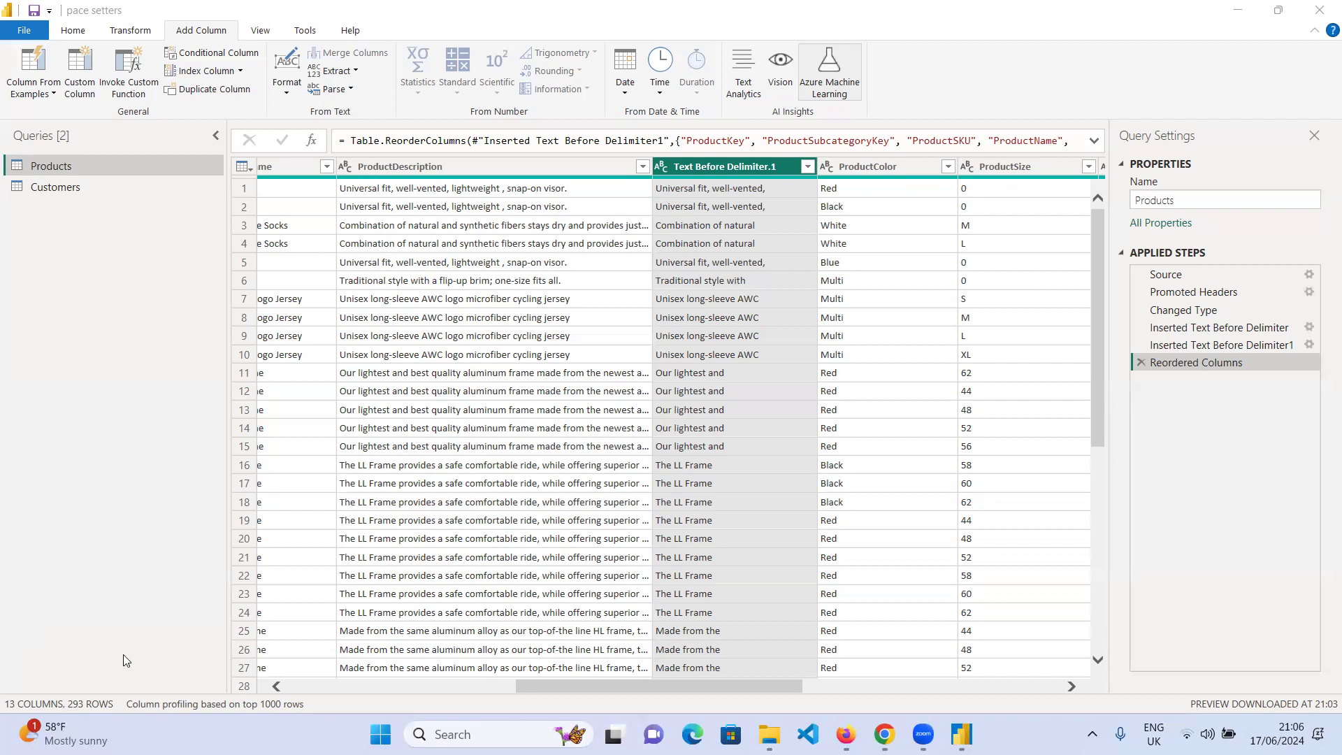
pyautogui.click(1141, 363)
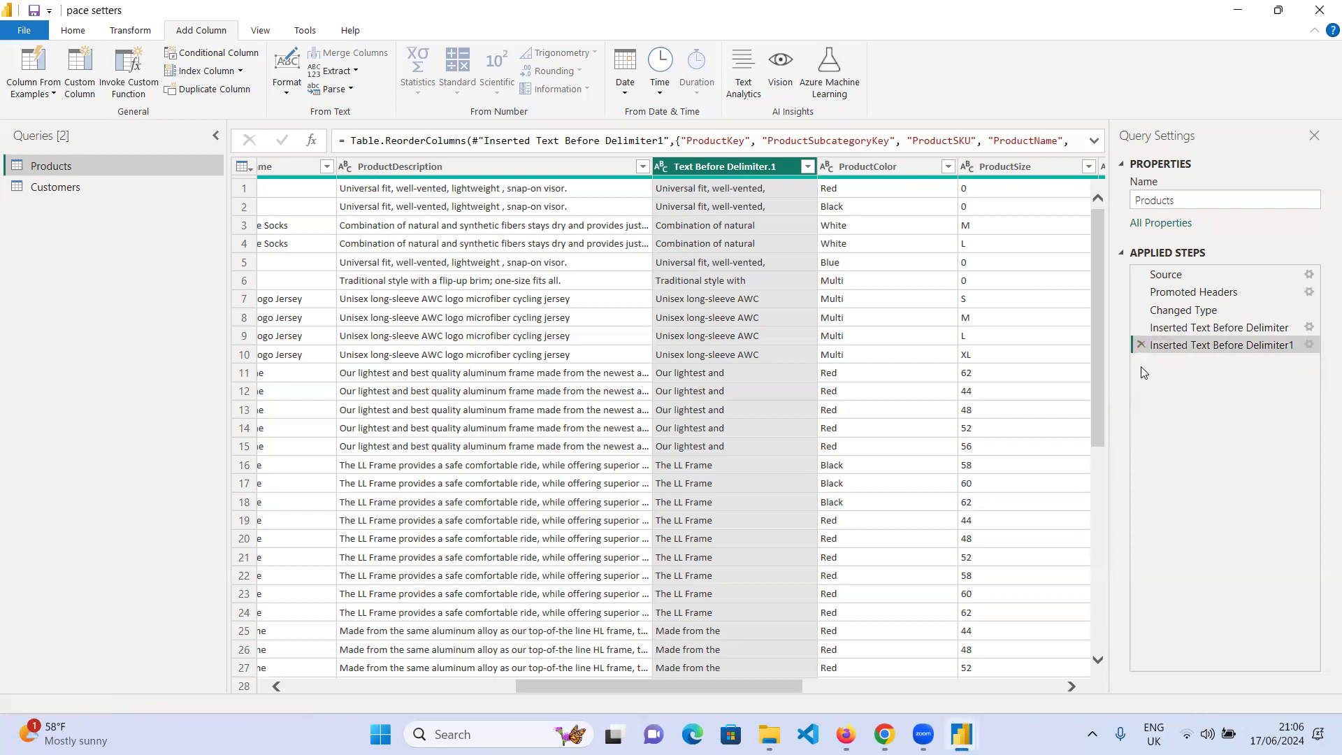
# - Remove the two Inserted Text Before Delimiter steps from the Products query
pyautogui.click(1142, 345)
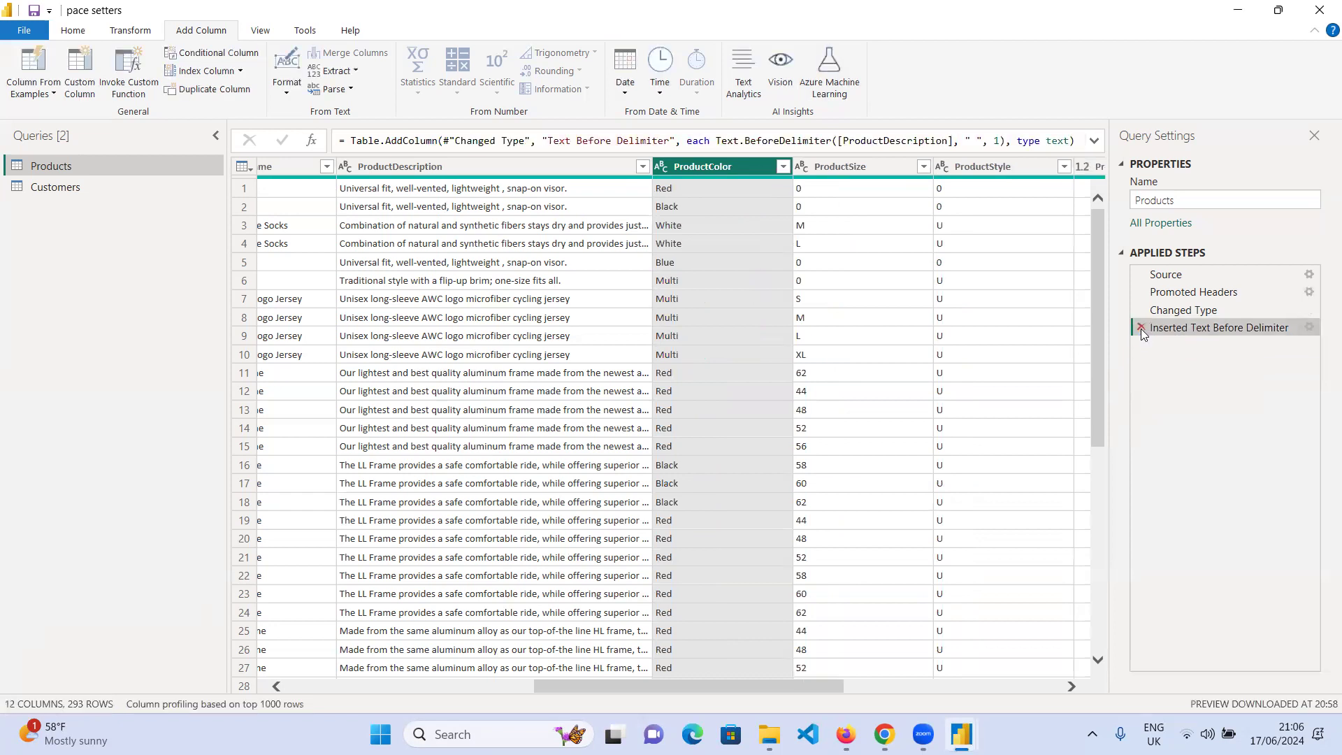
pyautogui.click(1141, 328)
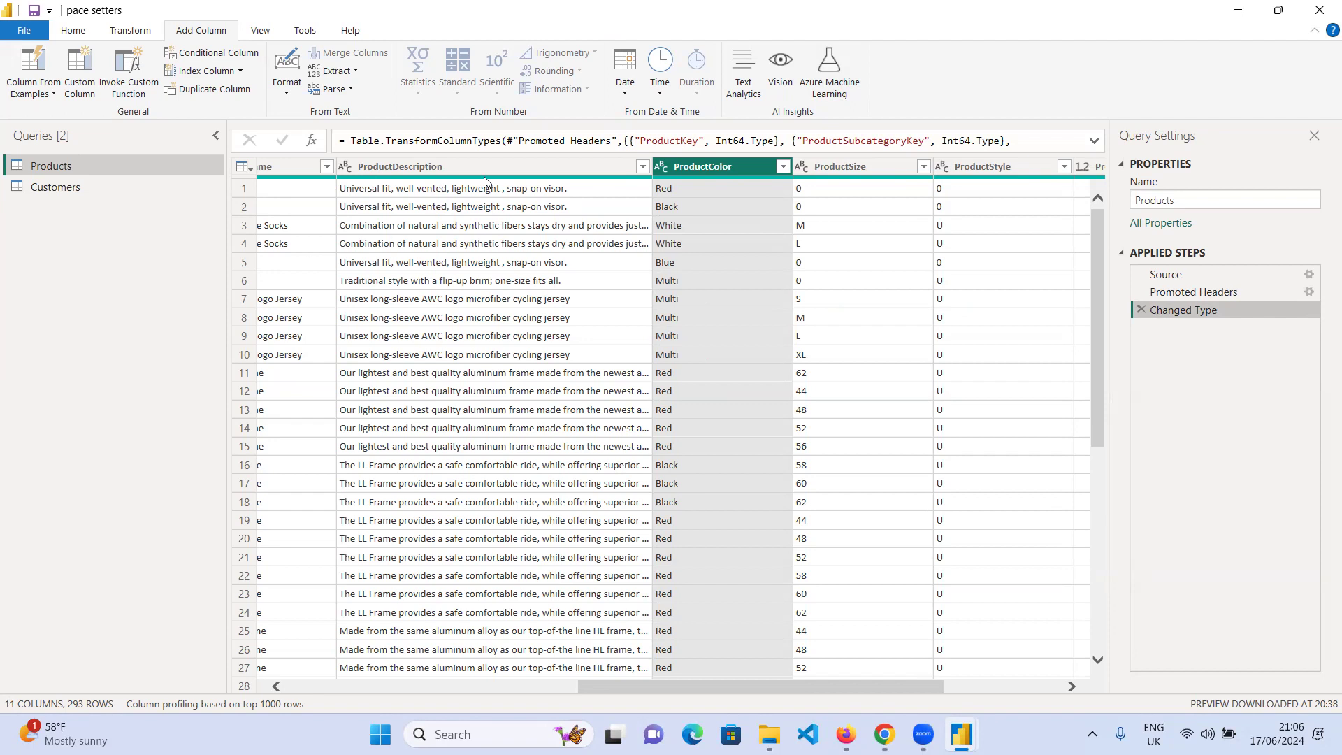
# - Select the ProductCost column and compare the number tools offered for transforming it with those for adding a column
pyautogui.moveTo(486, 176)
pyautogui.moveTo(793, 683); pyautogui.dragTo(913, 684)
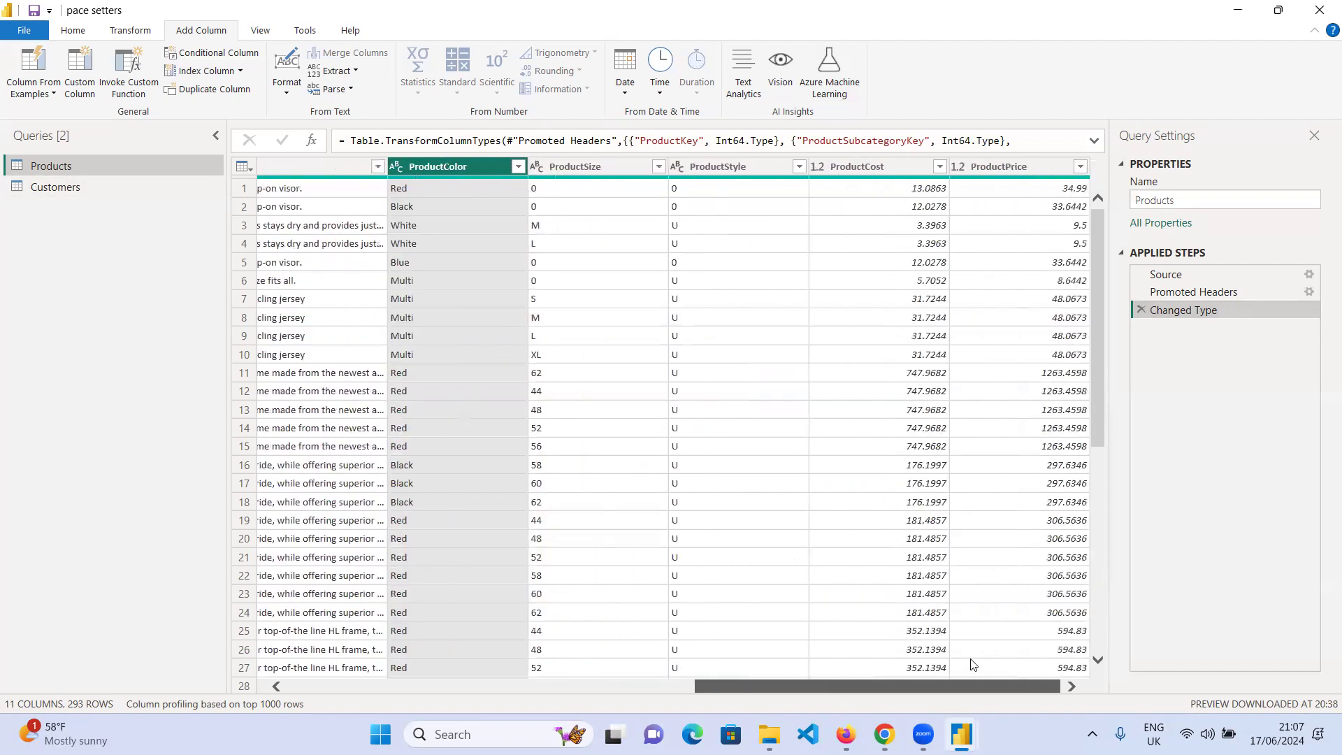
pyautogui.click(889, 166)
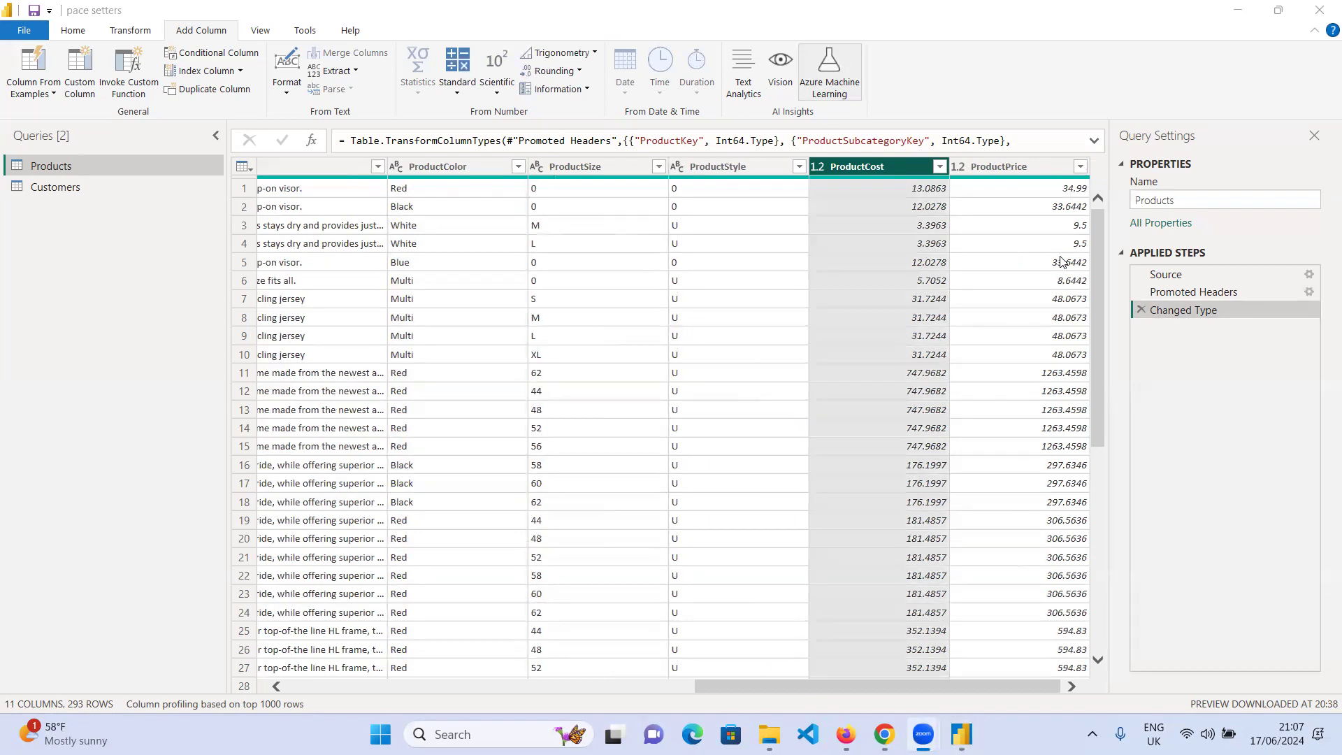
pyautogui.click(145, 33)
pyautogui.click(198, 34)
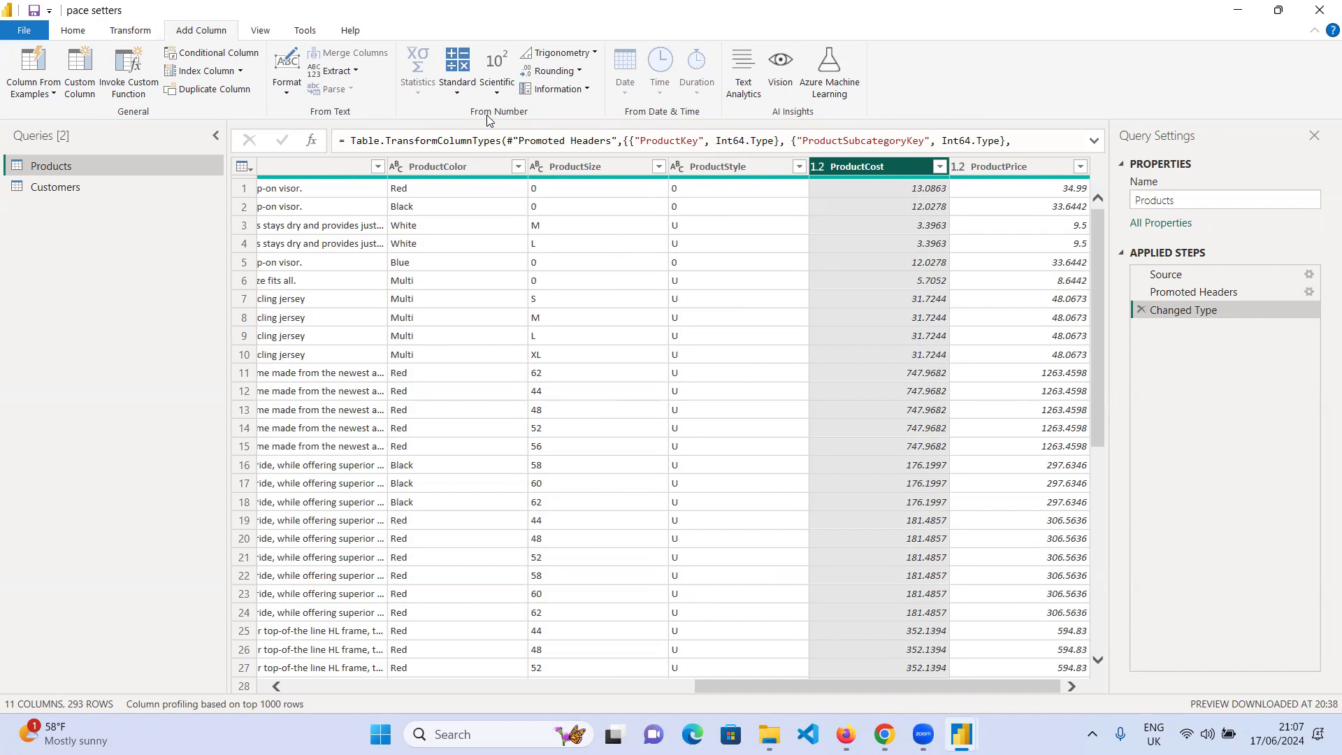
pyautogui.click(140, 33)
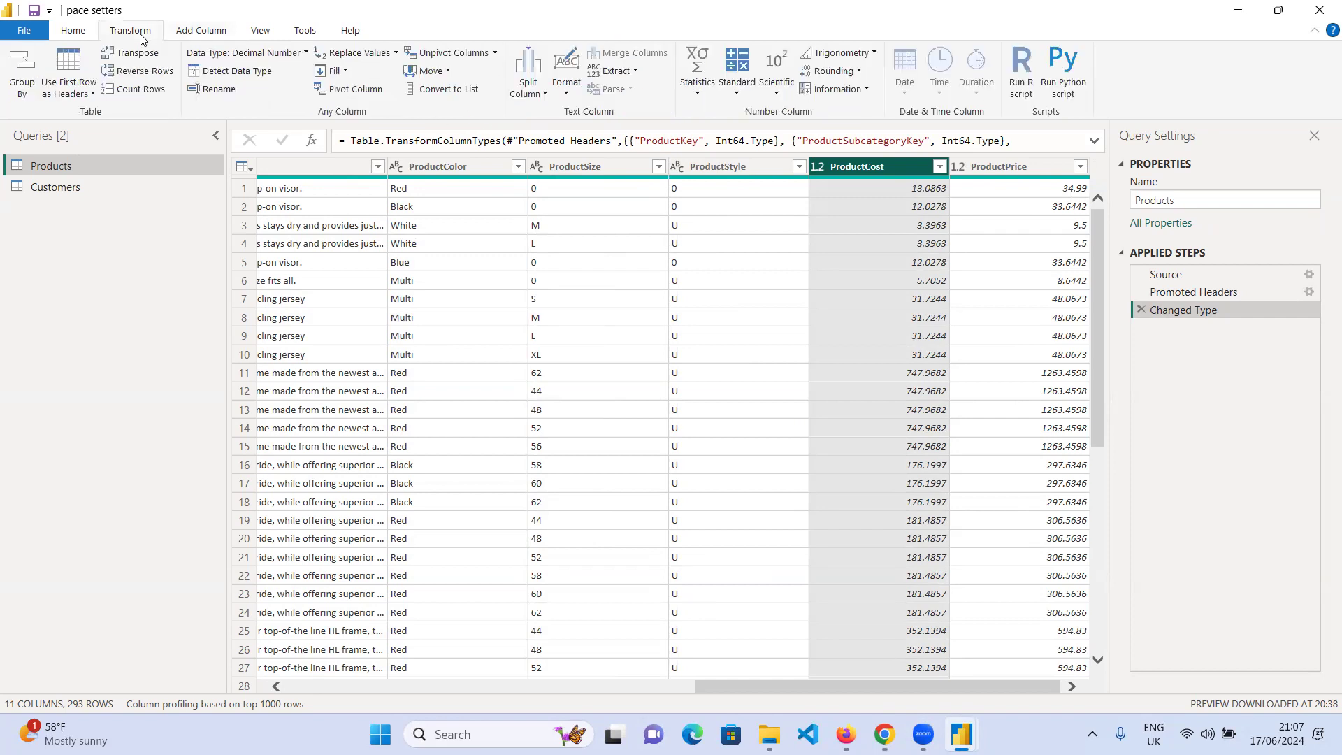
pyautogui.click(222, 33)
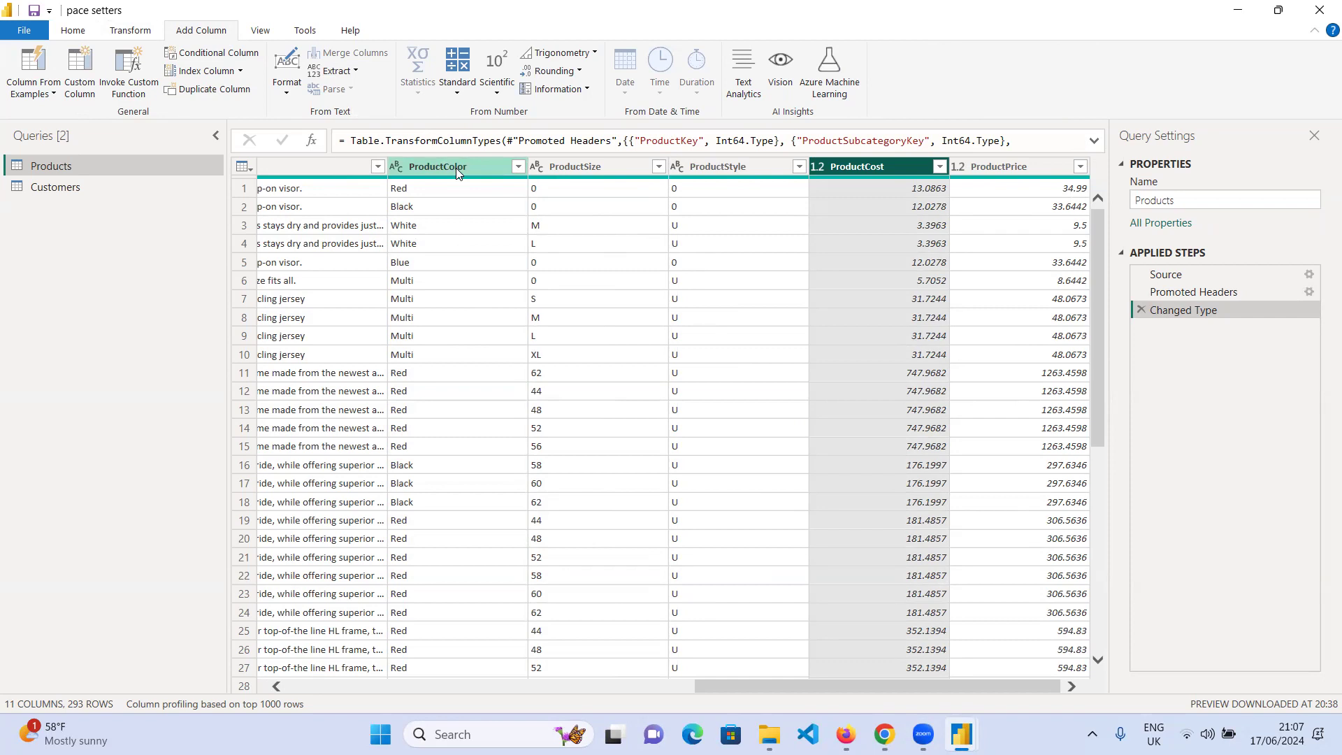
pyautogui.click(130, 30)
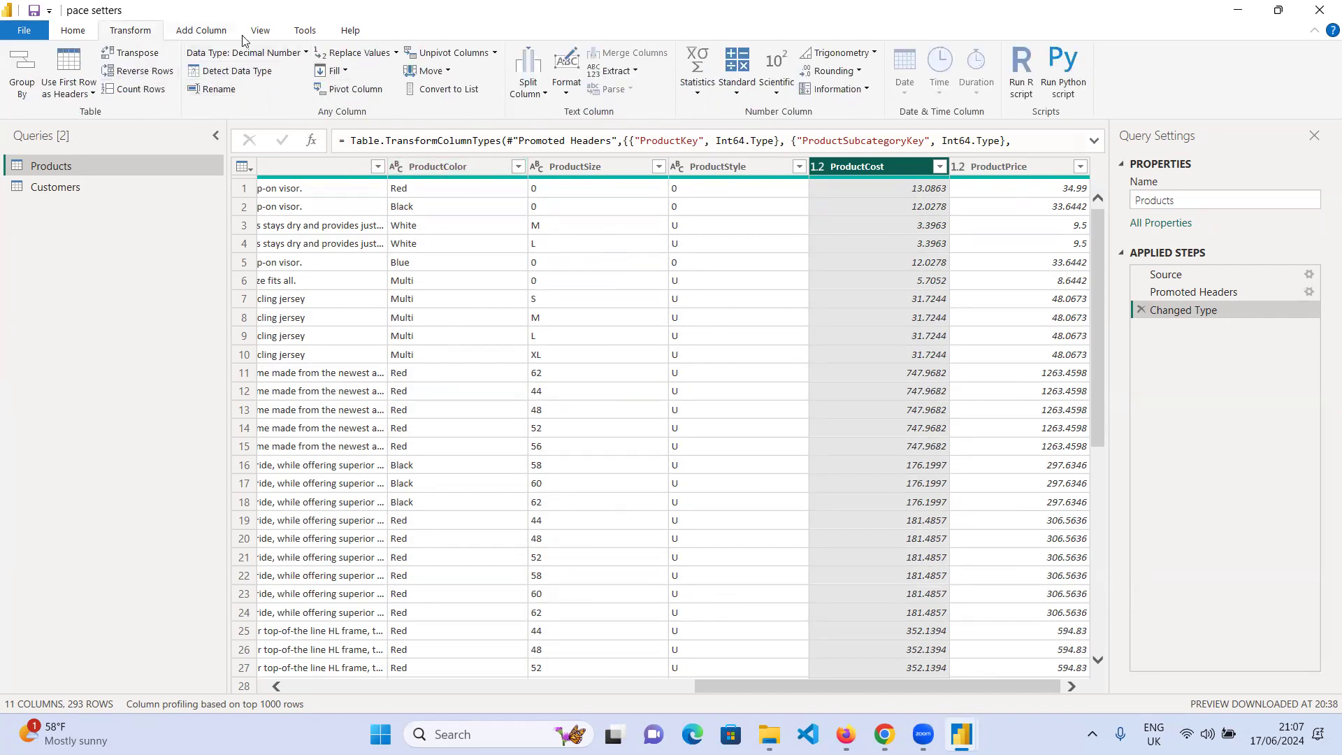
pyautogui.click(196, 33)
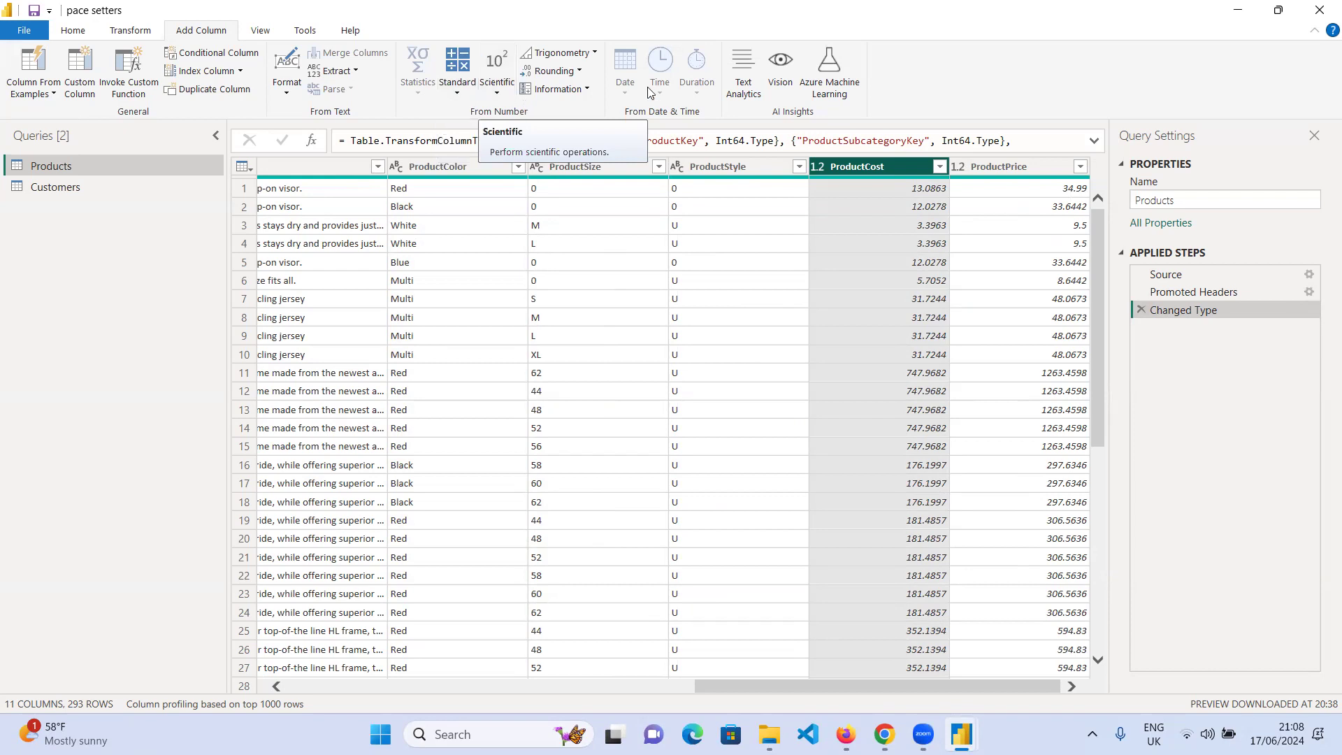
# - Examine the Trigonometry, Rounding, Information, Scientific and Standard operations available for adding a column from ProductCost
pyautogui.click(596, 55)
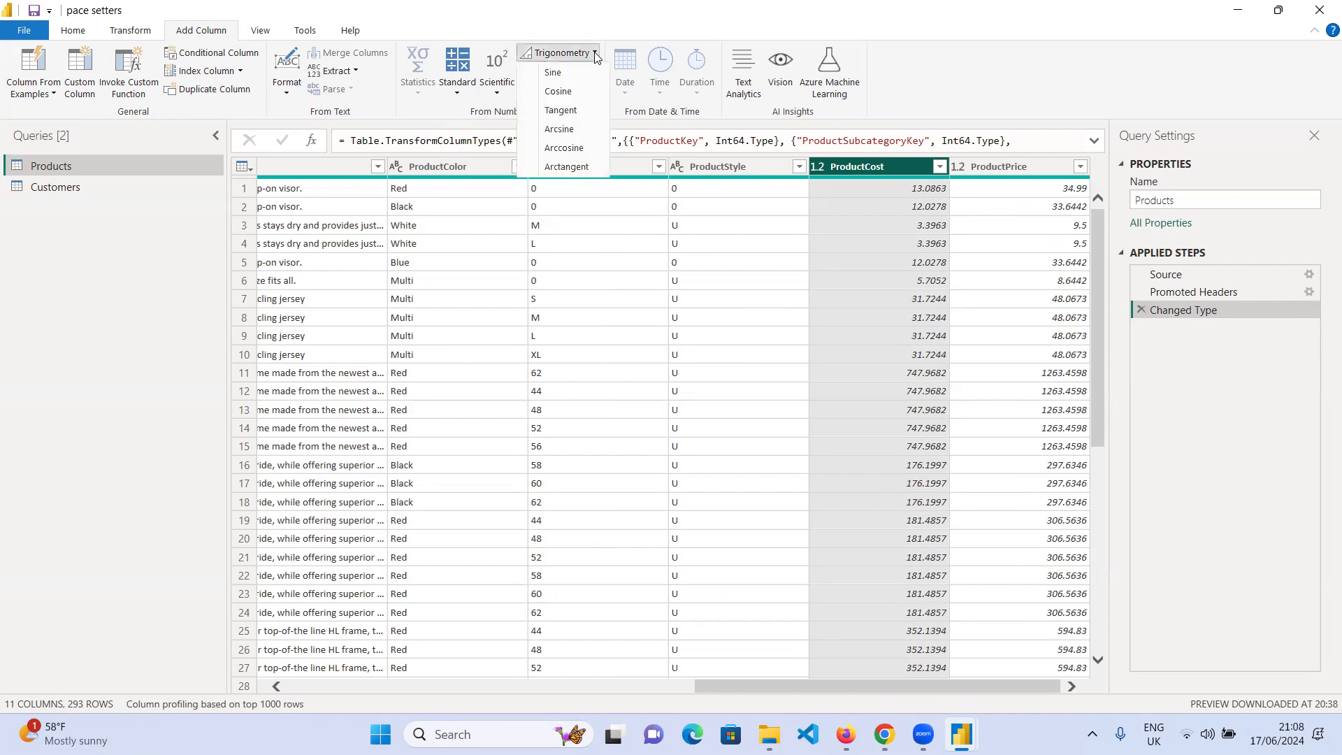
pyautogui.click(595, 55)
pyautogui.click(577, 70)
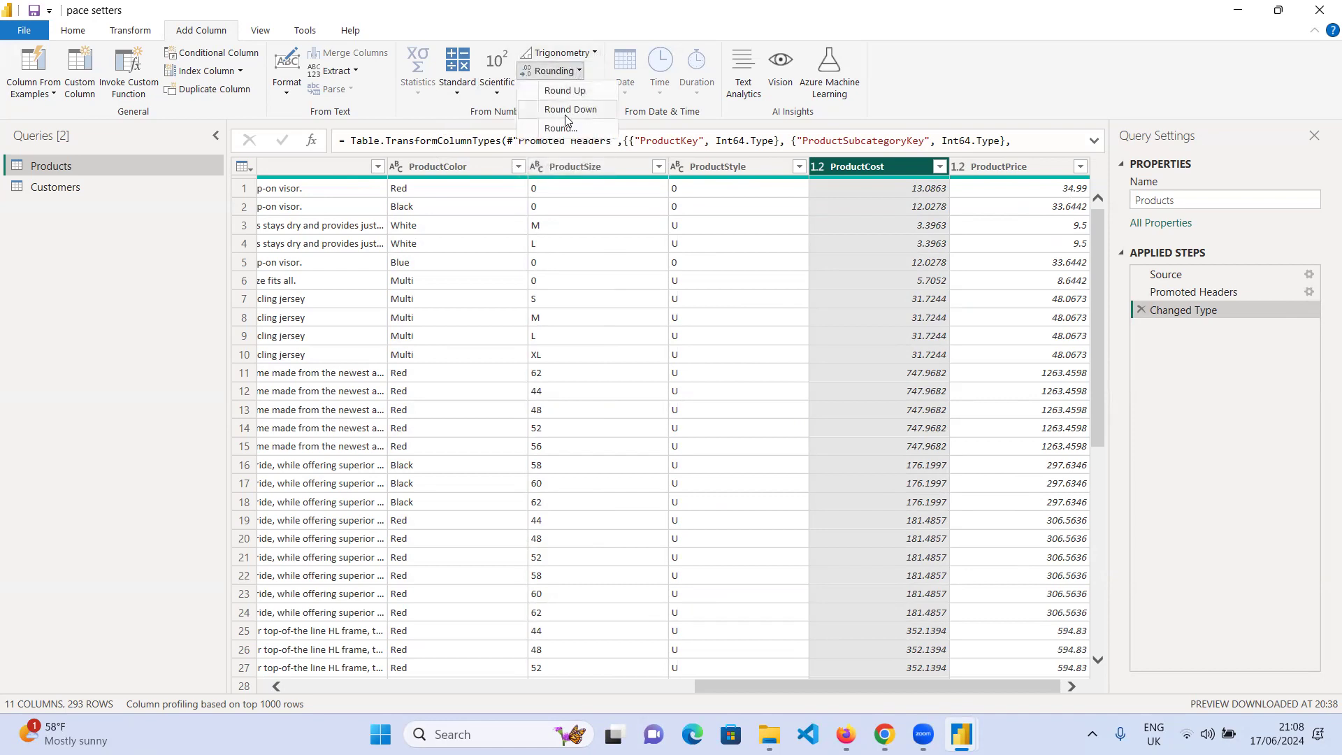
pyautogui.click(580, 72)
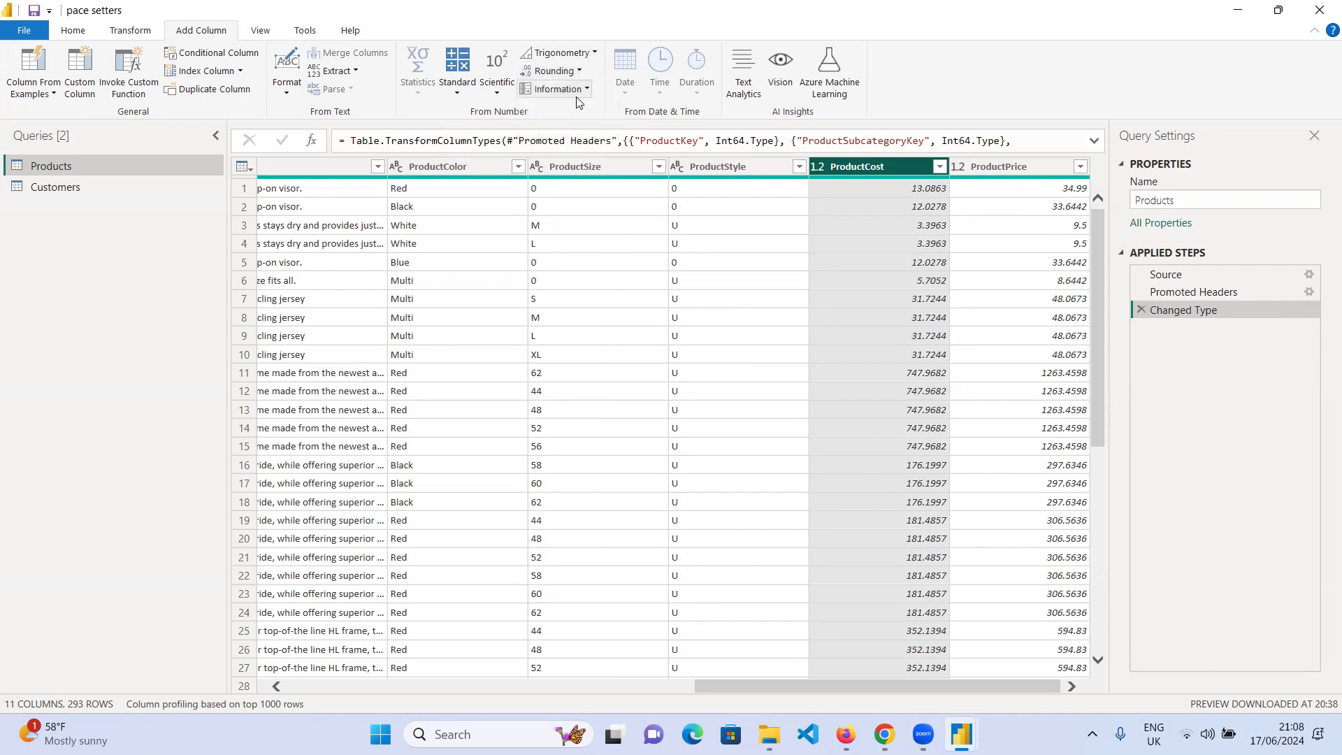
pyautogui.click(585, 90)
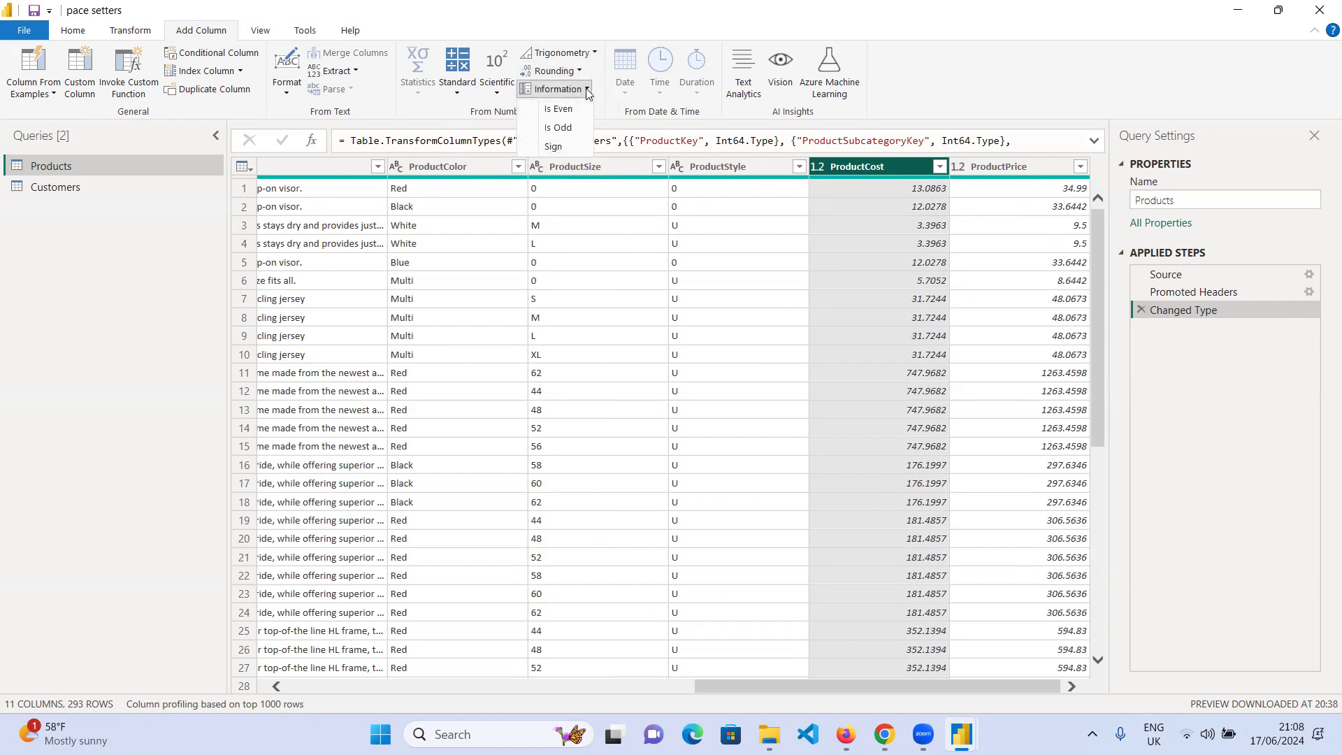
pyautogui.click(589, 90)
pyautogui.click(497, 89)
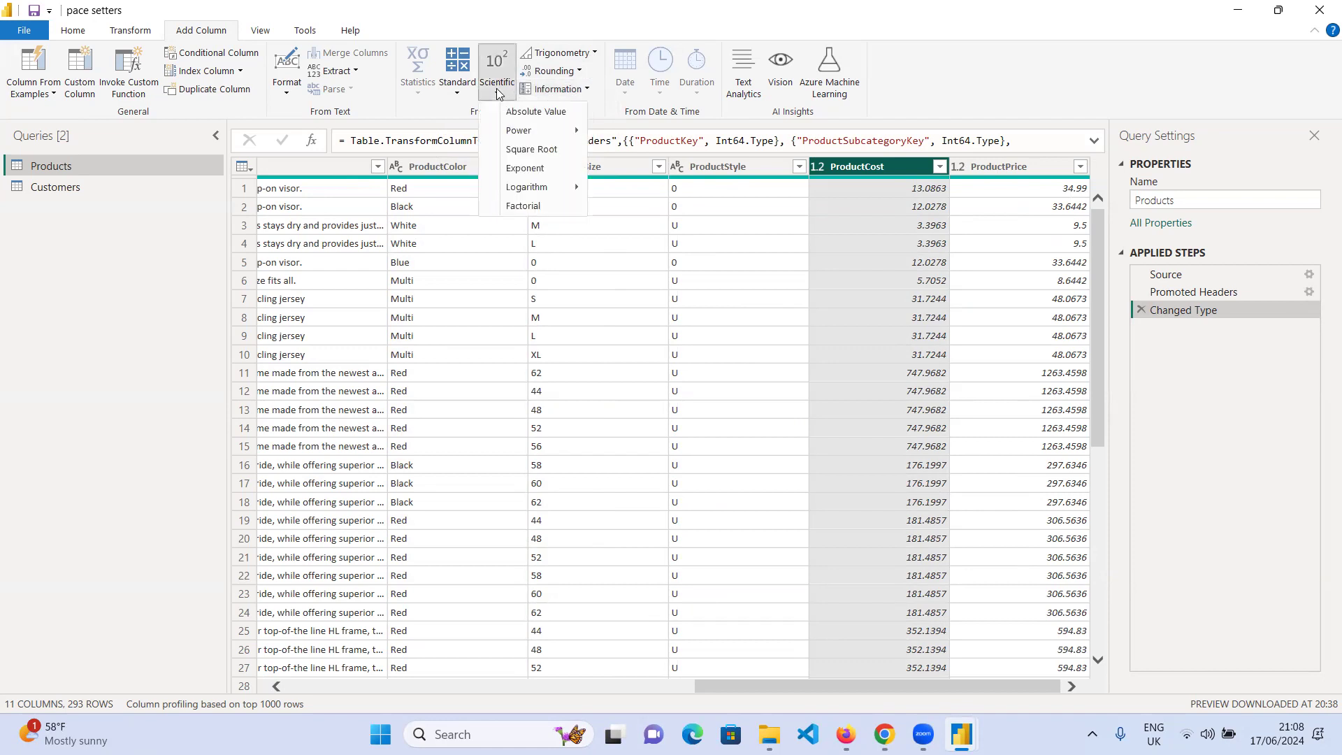
pyautogui.moveTo(546, 132)
pyautogui.moveTo(554, 197)
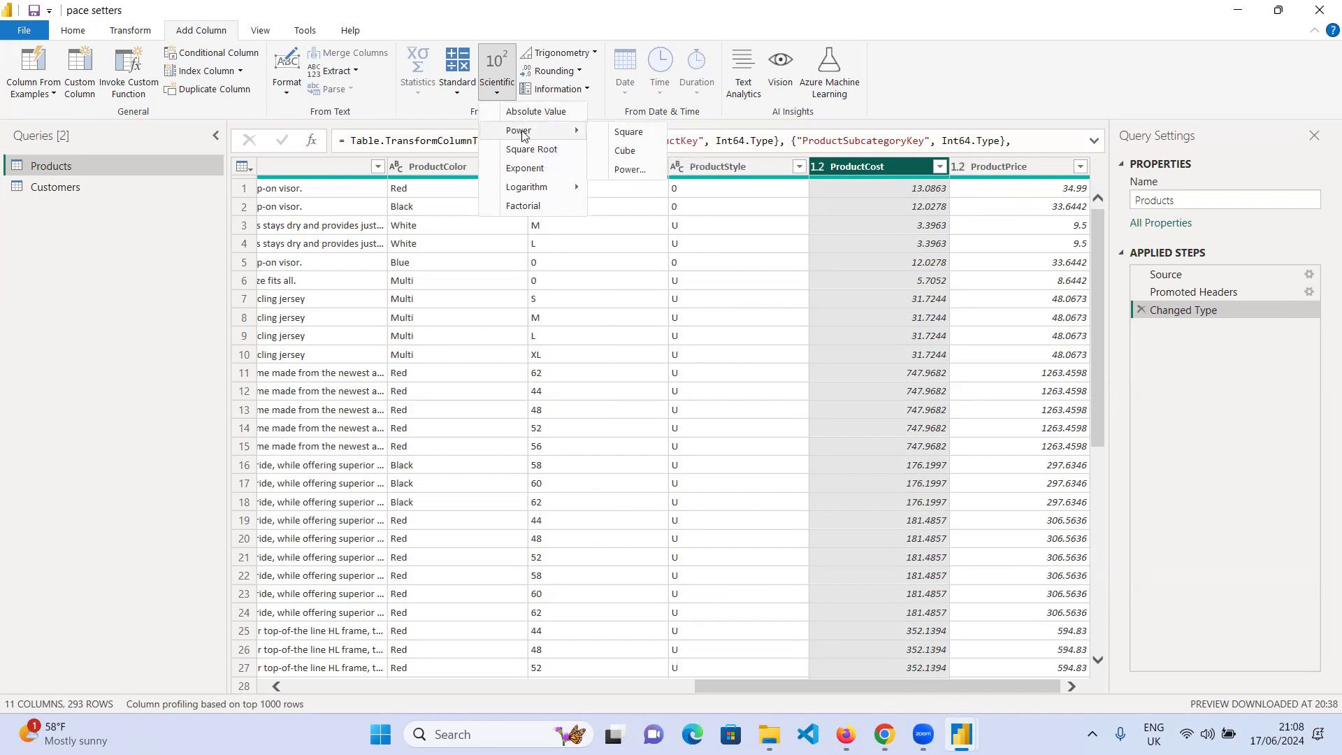
pyautogui.click(455, 99)
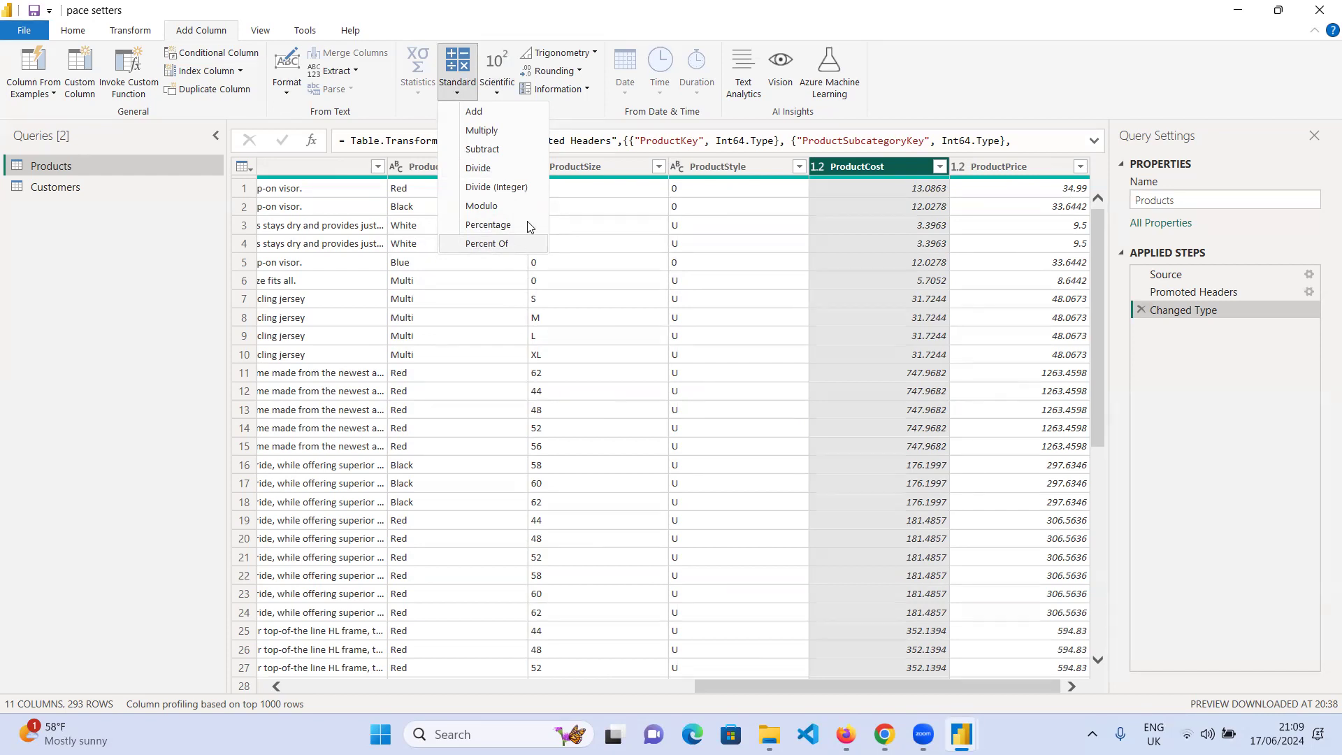
pyautogui.click(420, 115)
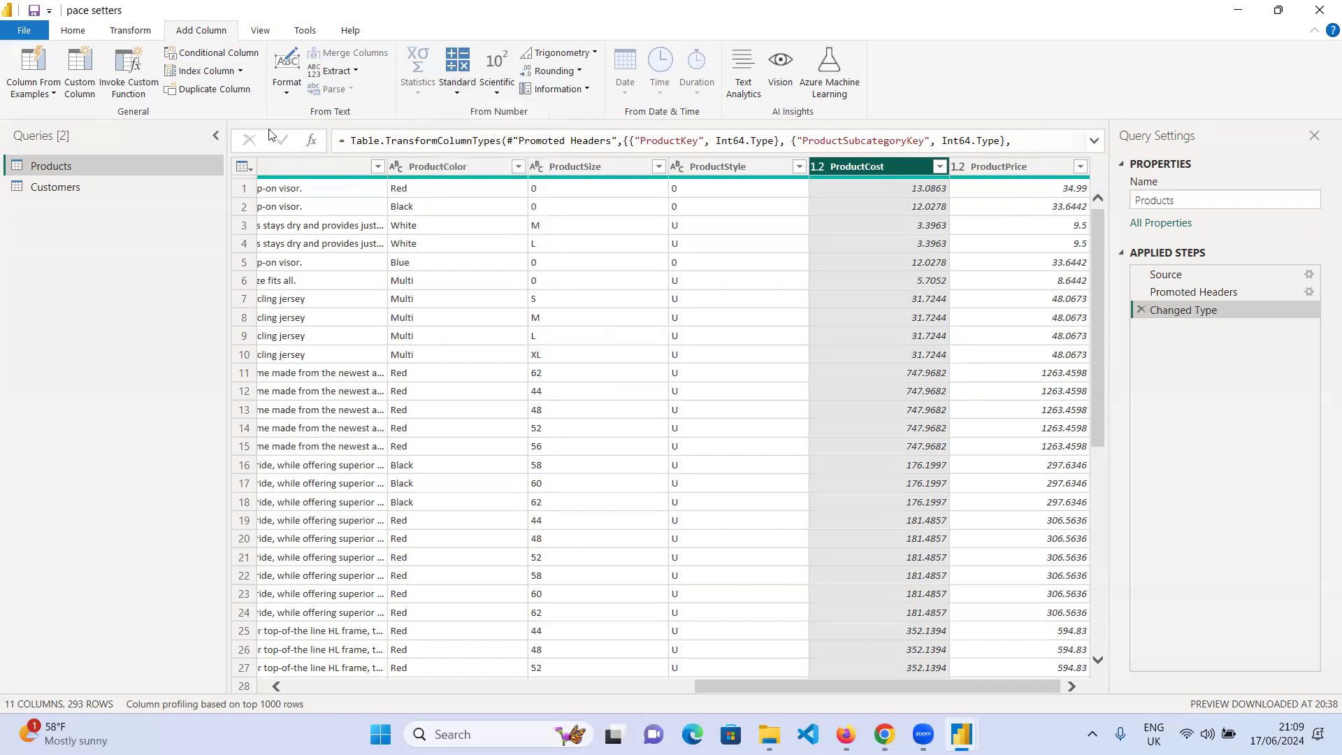
# - Compare the availability of Statistics between adding and transforming columns, and review its operations for ProductCost
pyautogui.click(130, 30)
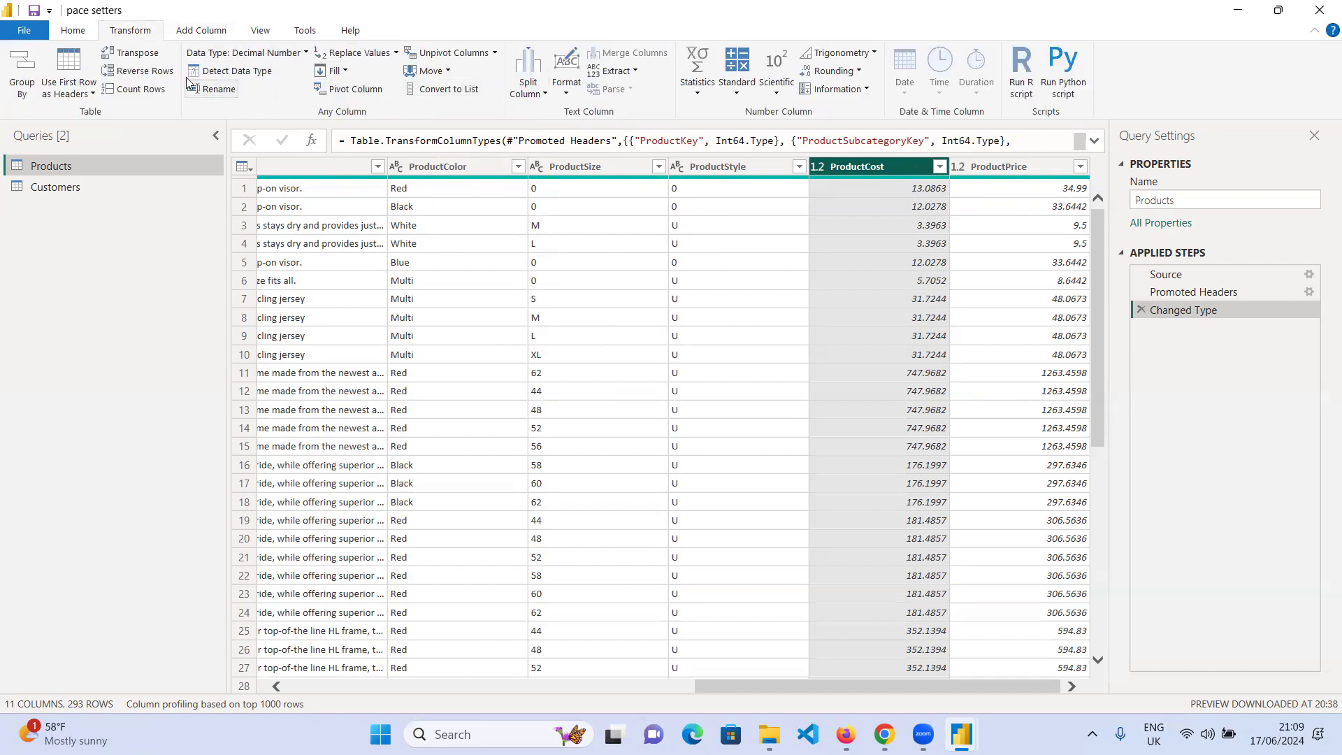
pyautogui.click(200, 30)
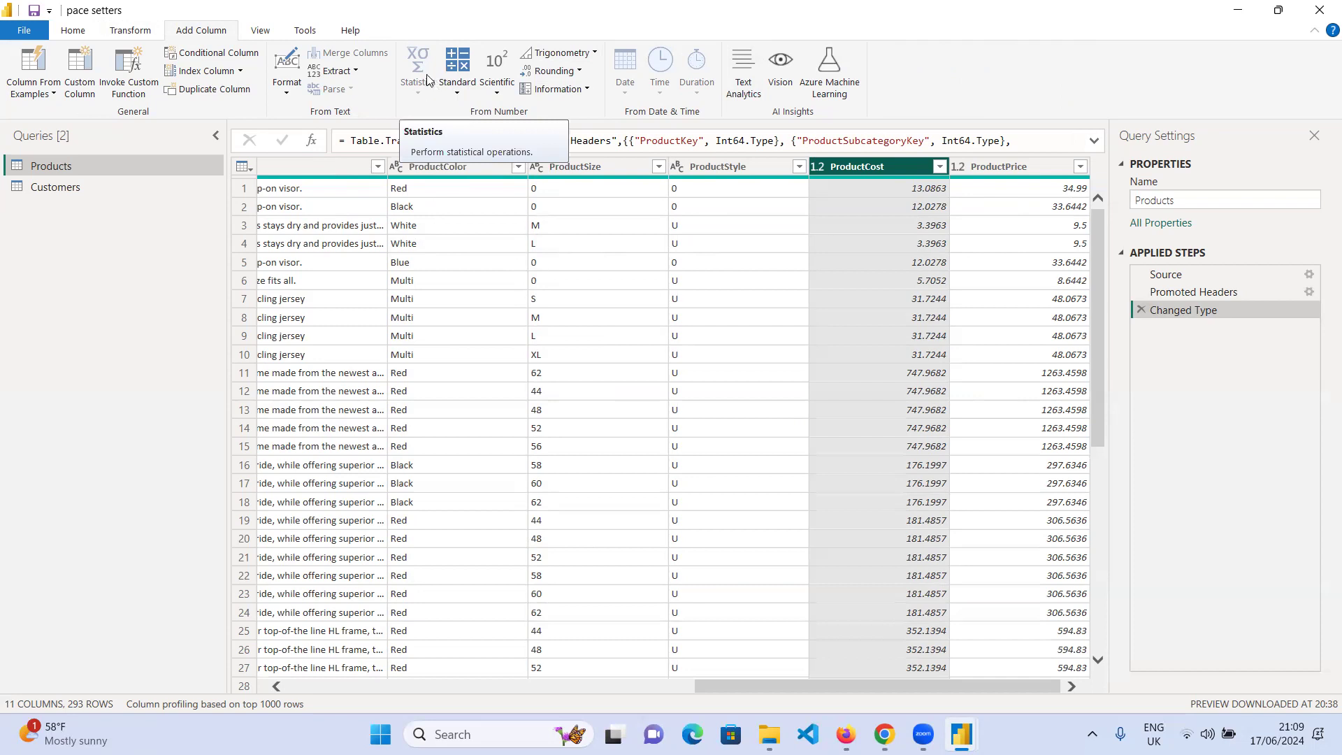
pyautogui.click(130, 30)
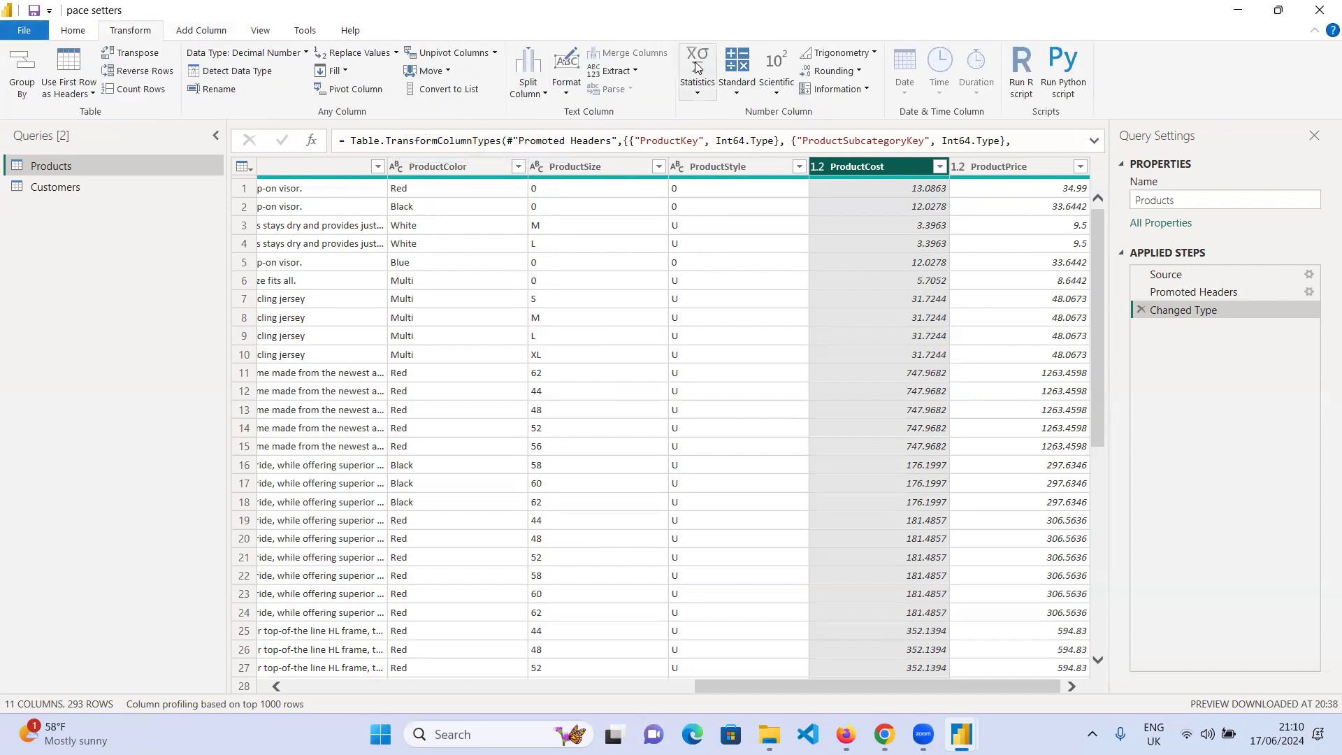
pyautogui.click(189, 31)
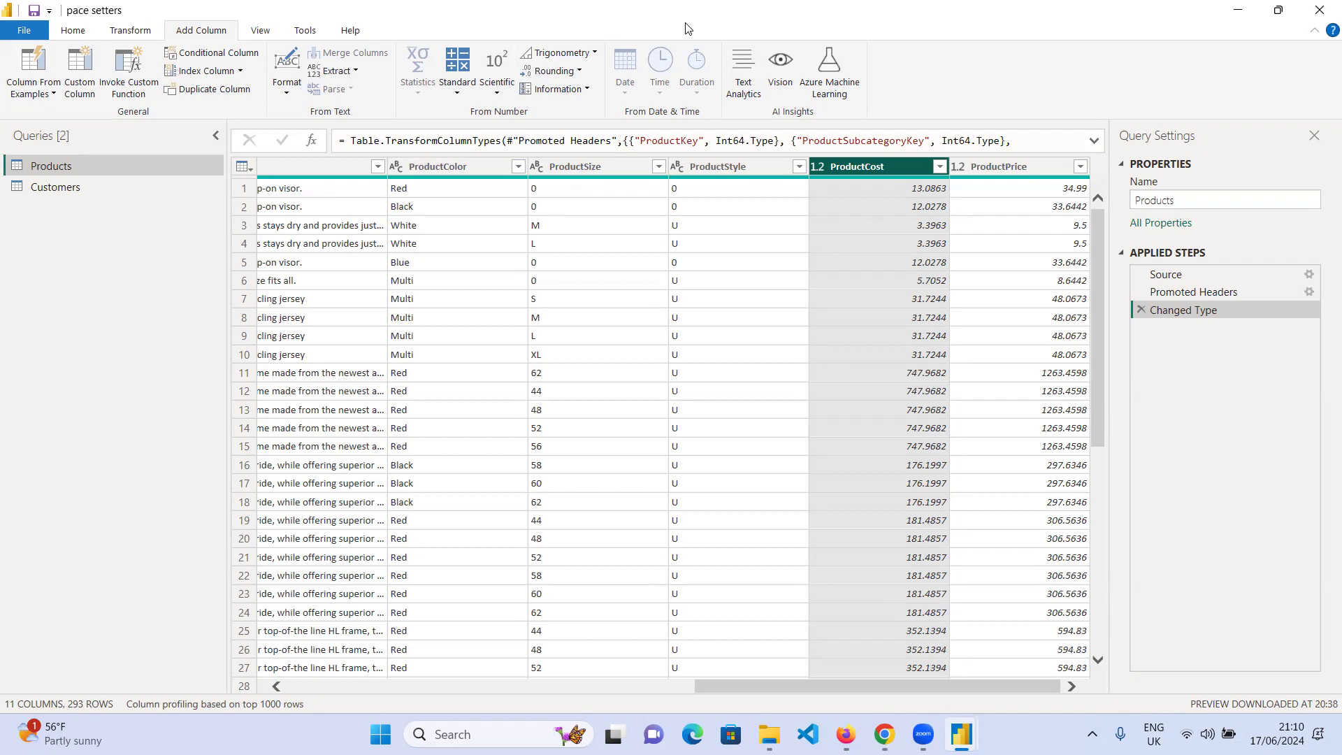
pyautogui.click(529, 2)
pyautogui.click(130, 33)
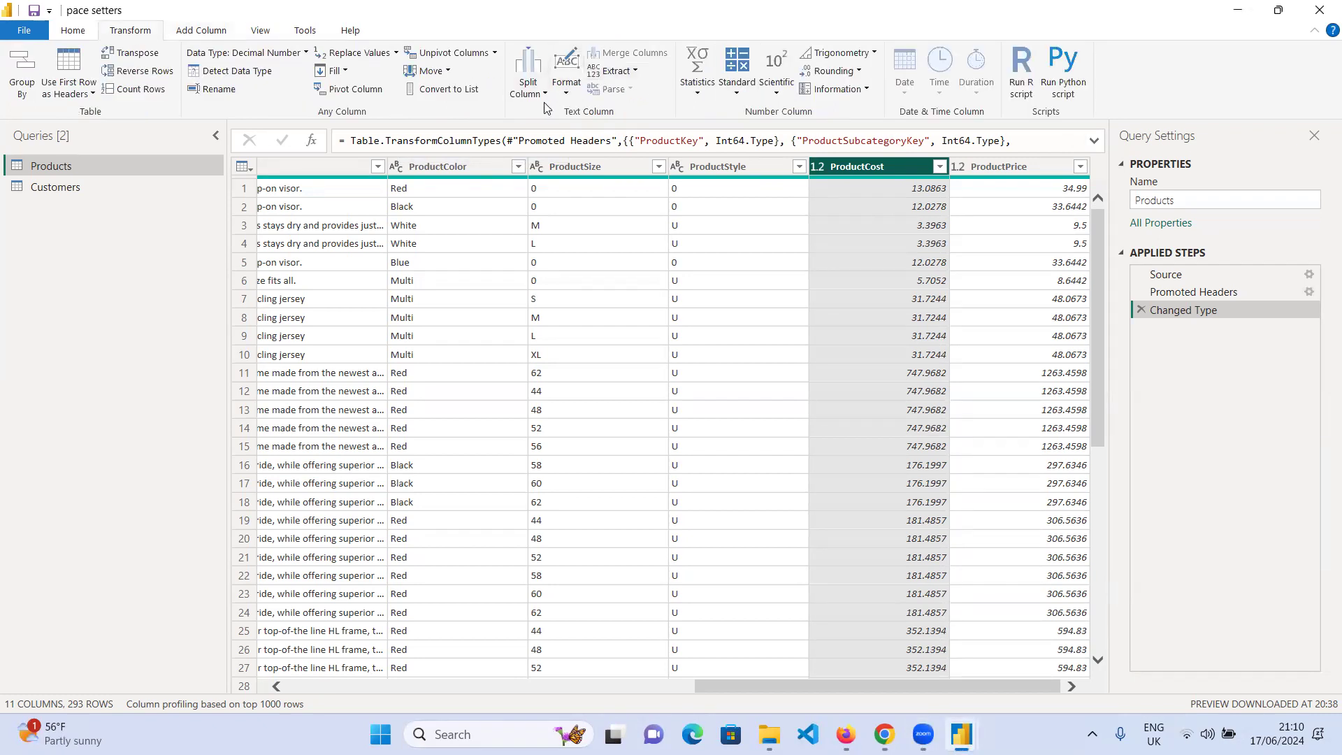
pyautogui.click(699, 93)
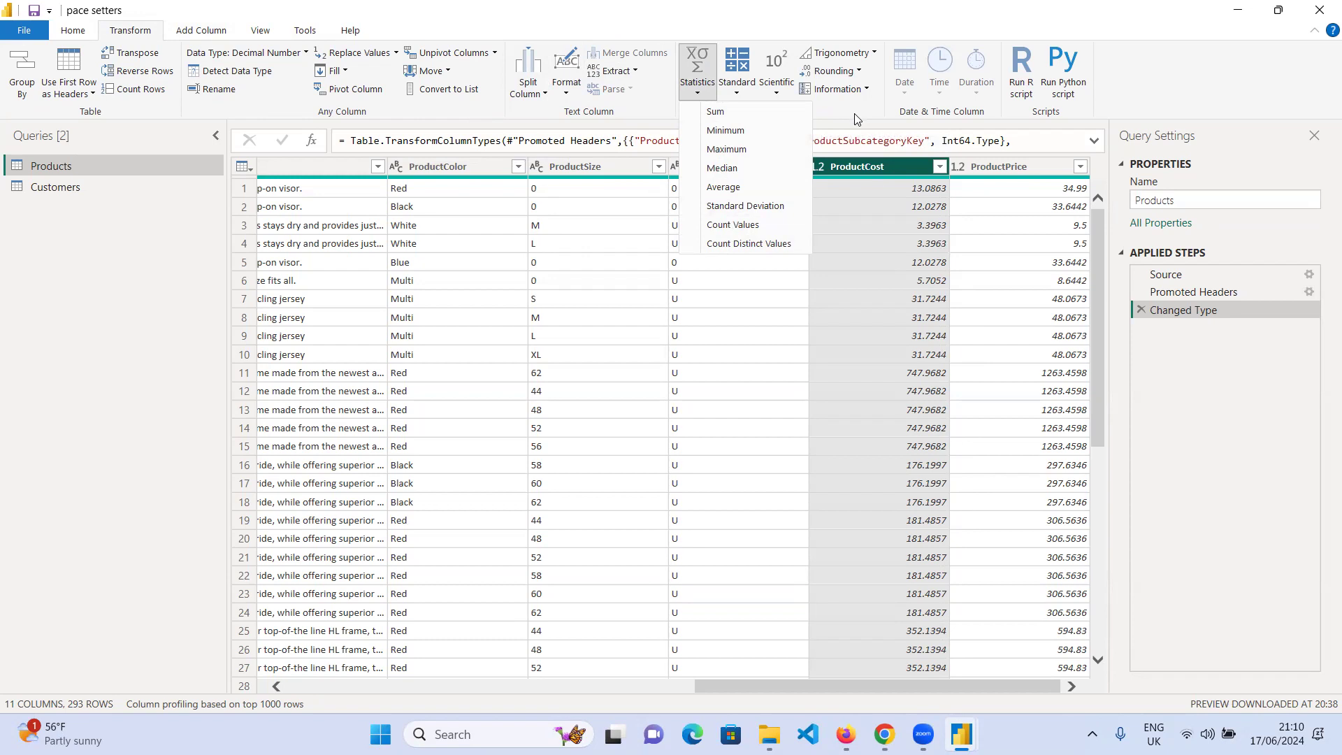
pyautogui.click(882, 179)
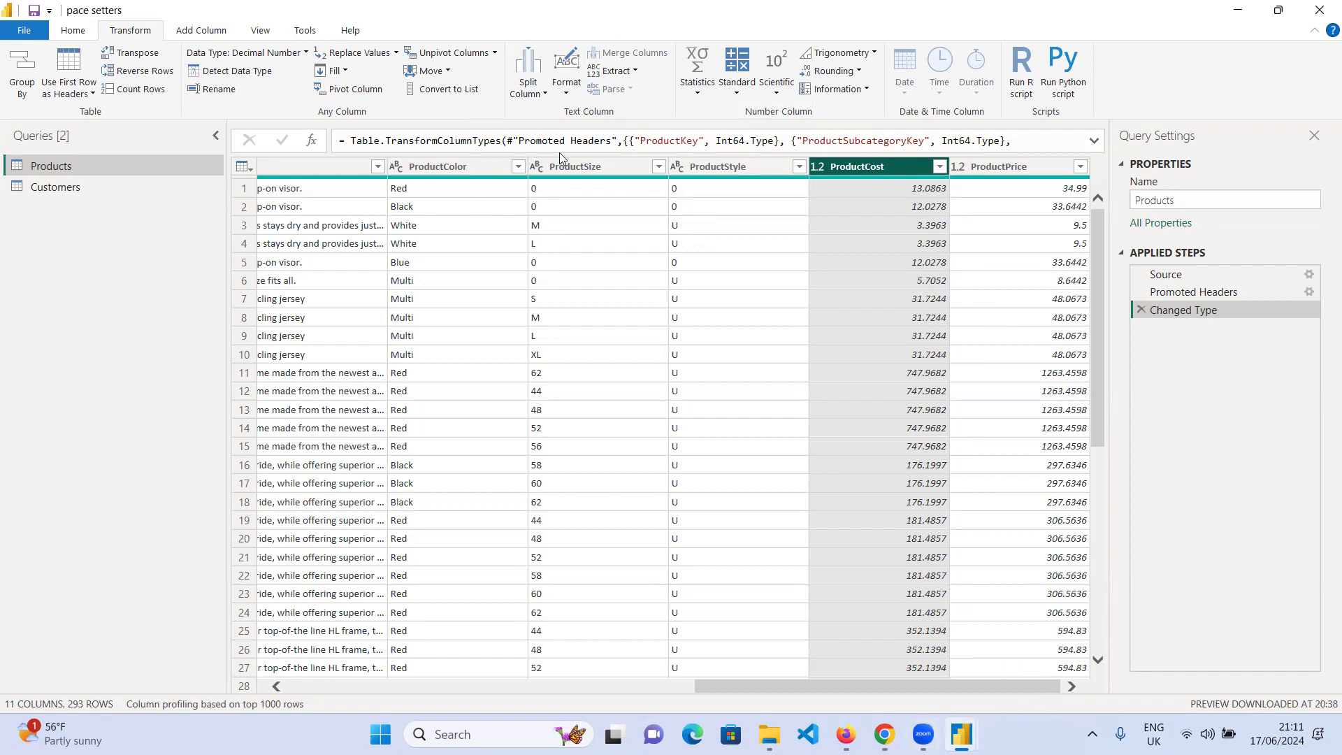
# - Calculate the sum of the ProductCost column with Statistics, inspect the result, and remove the Calculated Sum step
pyautogui.click(703, 92)
pyautogui.click(714, 113)
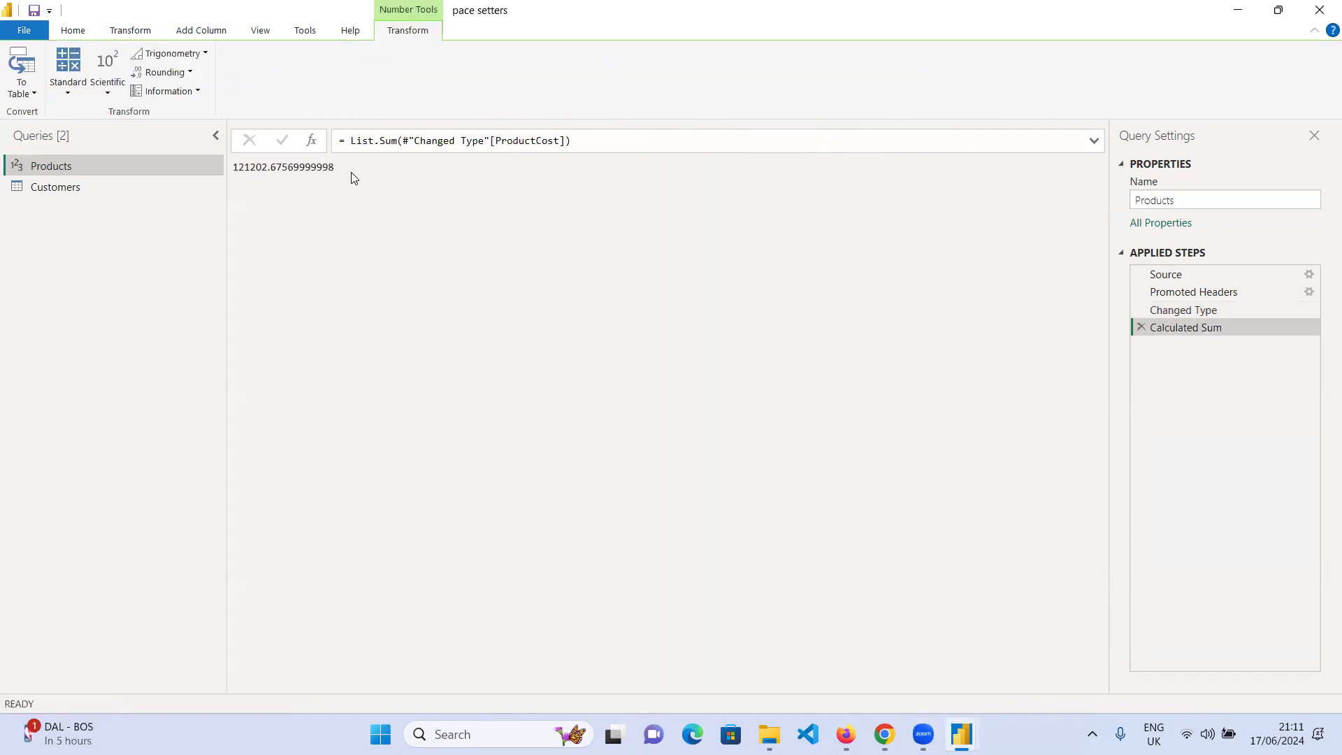
pyautogui.moveTo(337, 172); pyautogui.dragTo(233, 173)
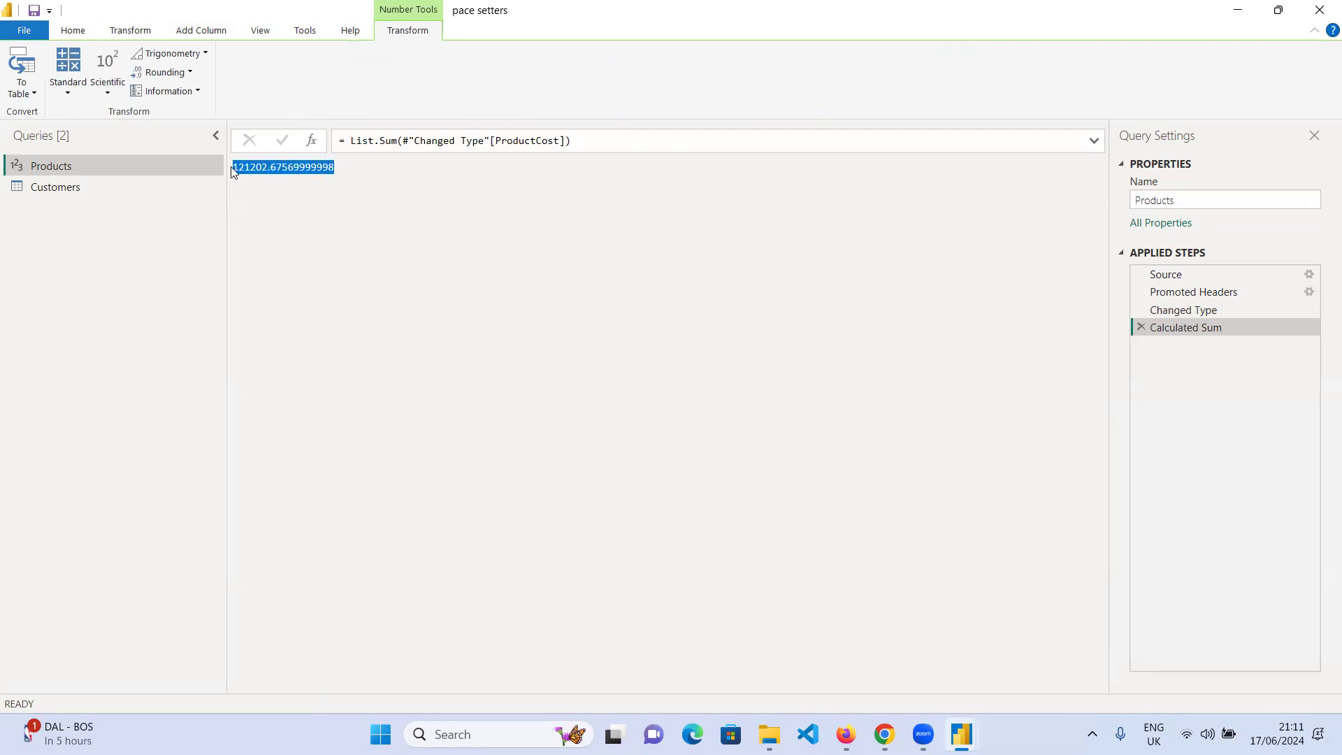
pyautogui.click(259, 195)
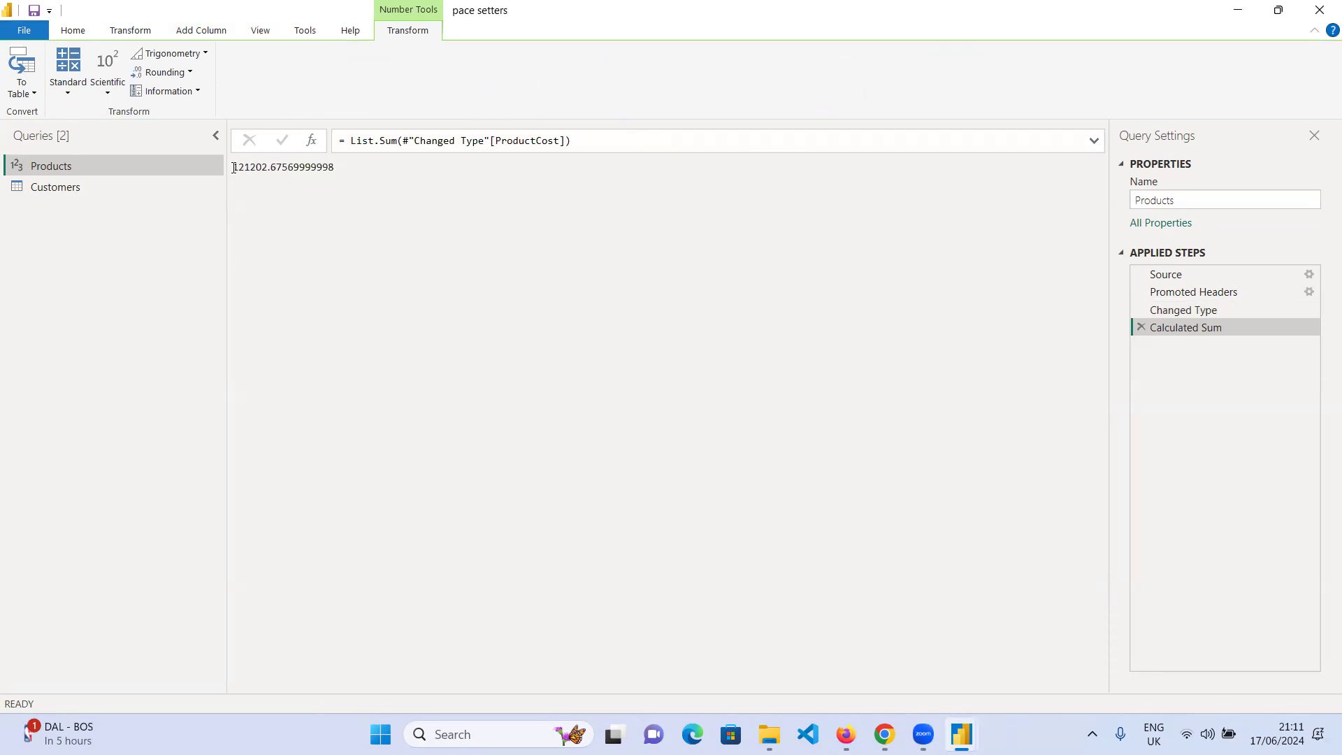
pyautogui.moveTo(234, 166); pyautogui.dragTo(341, 158)
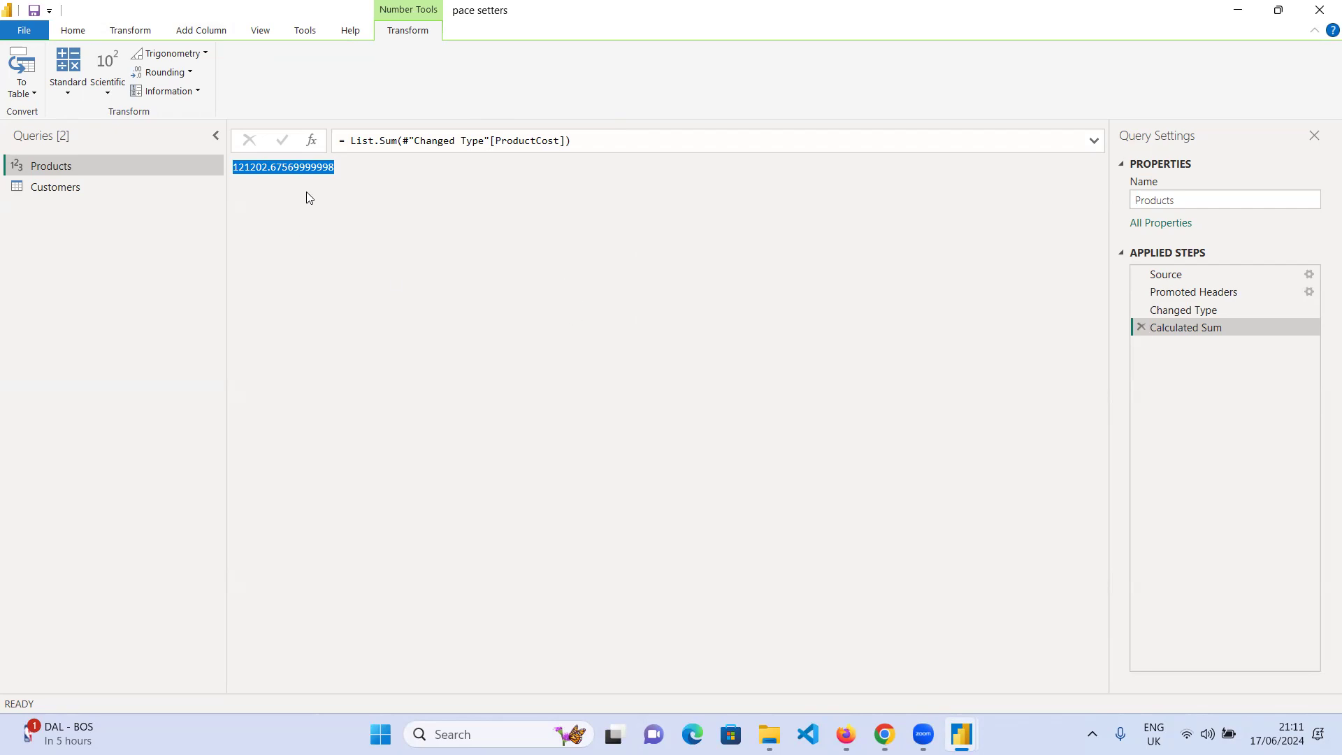
pyautogui.click(1140, 325)
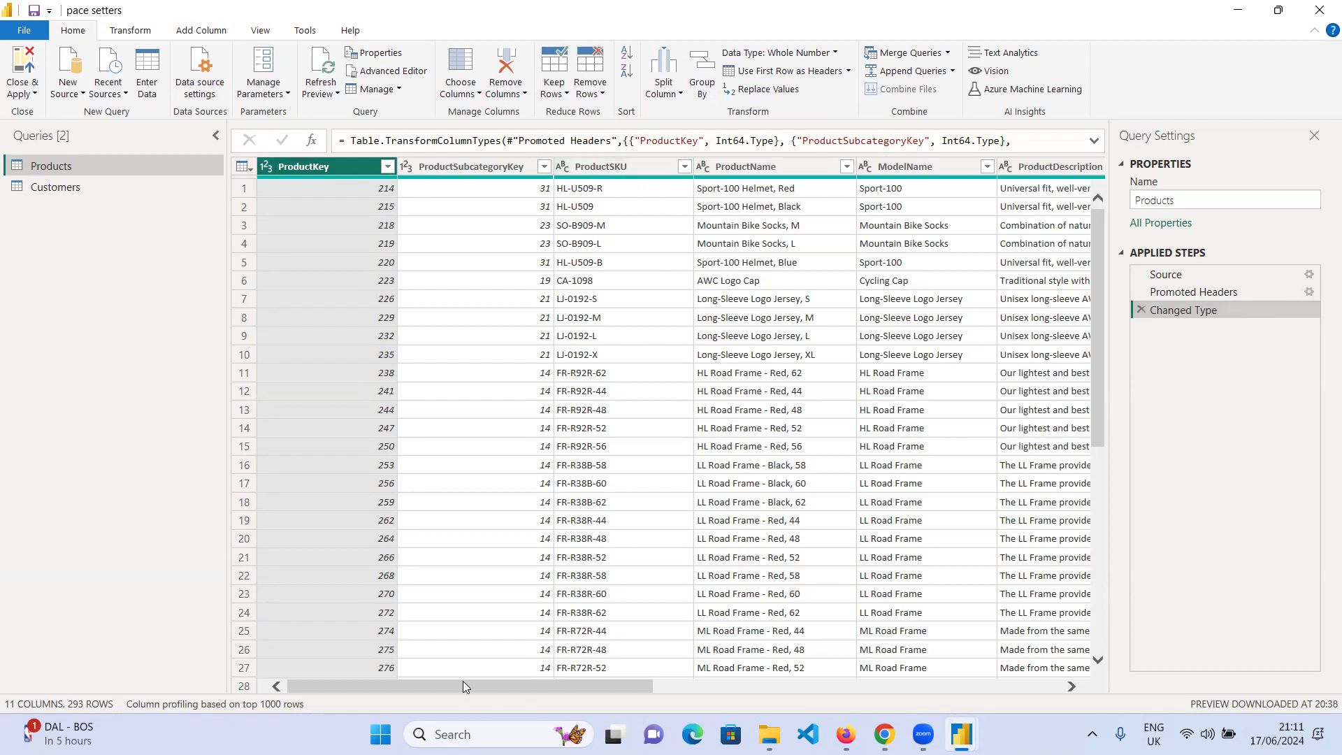
# - Count the values in the ProductCost column with Statistics, and remove the Calculated Count step
pyautogui.moveTo(516, 689); pyautogui.dragTo(931, 668)
pyautogui.click(885, 172)
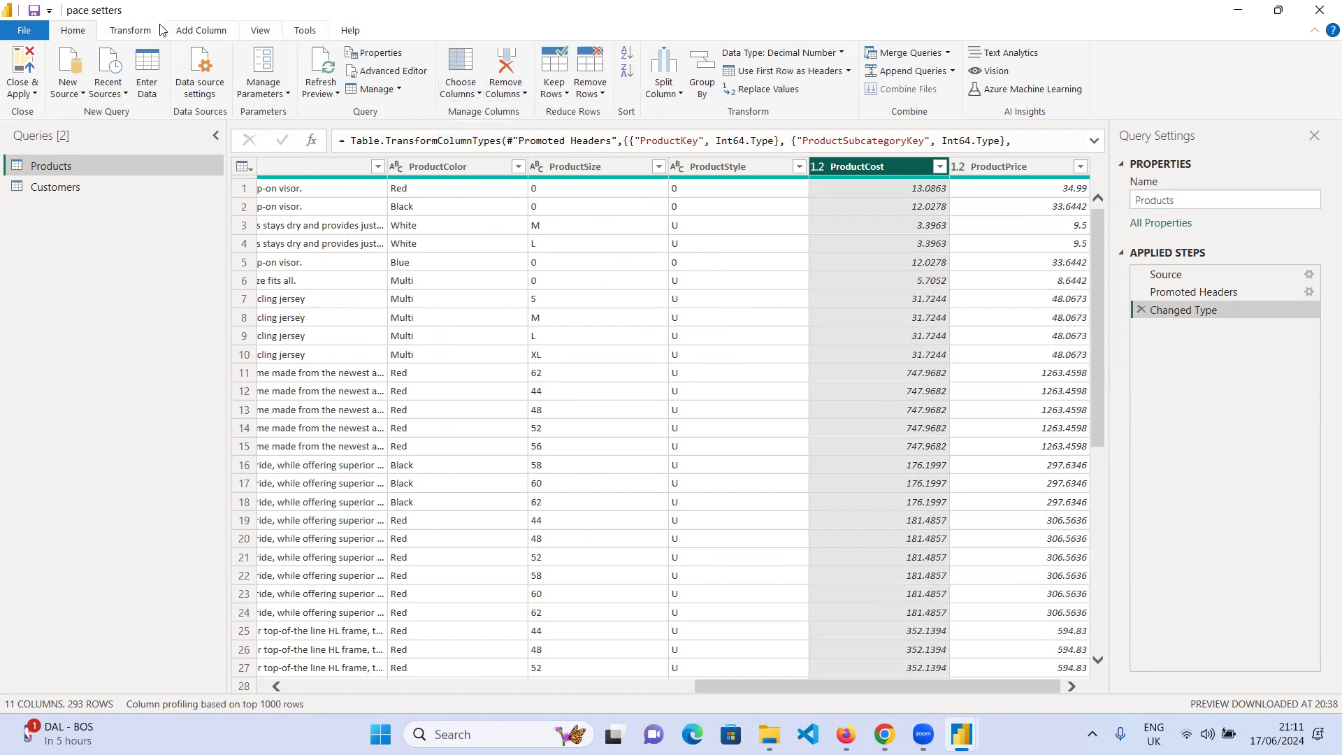
pyautogui.click(131, 31)
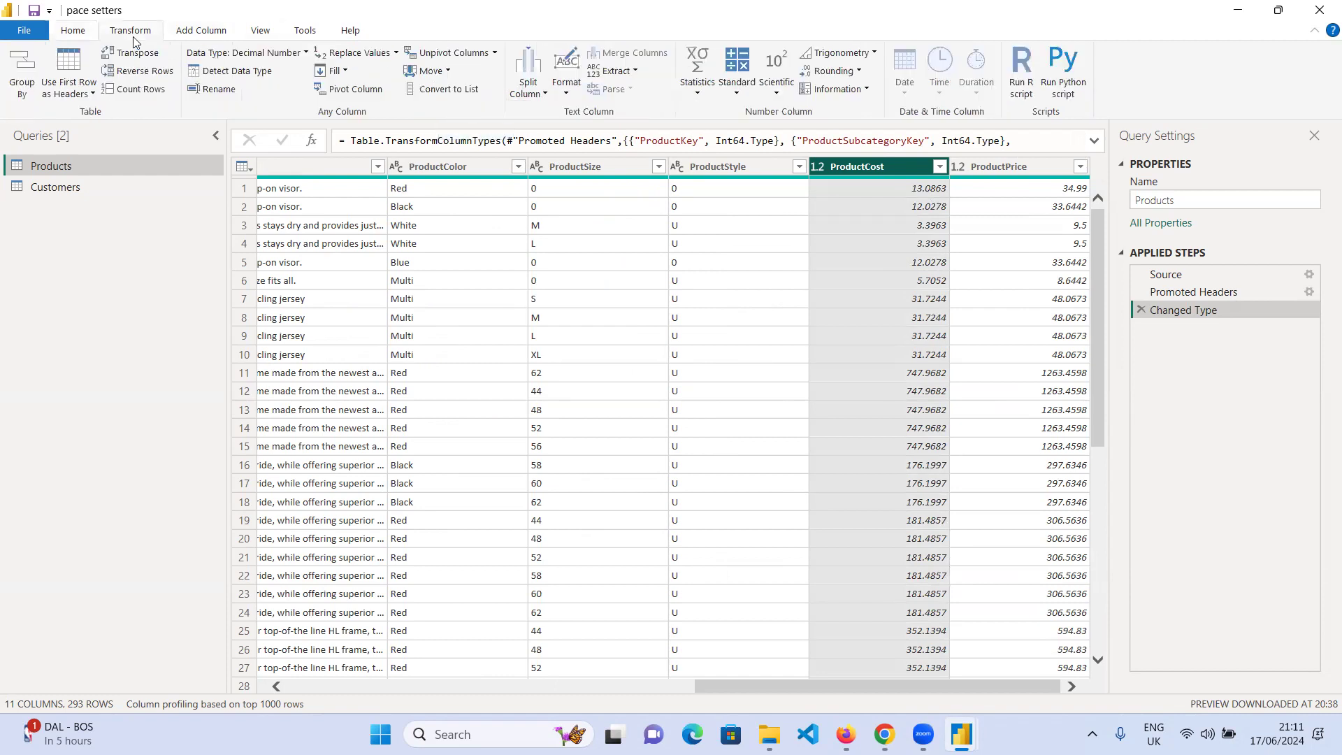
pyautogui.click(708, 95)
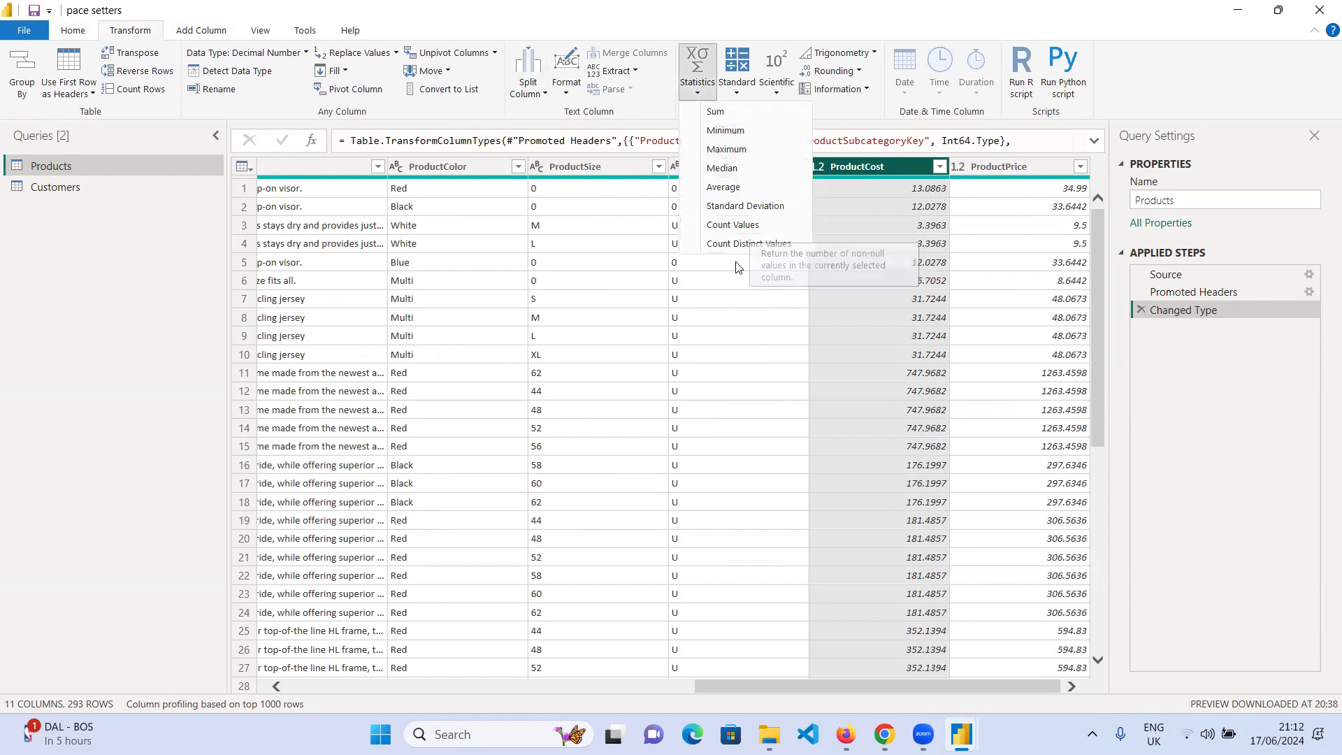
pyautogui.click(747, 223)
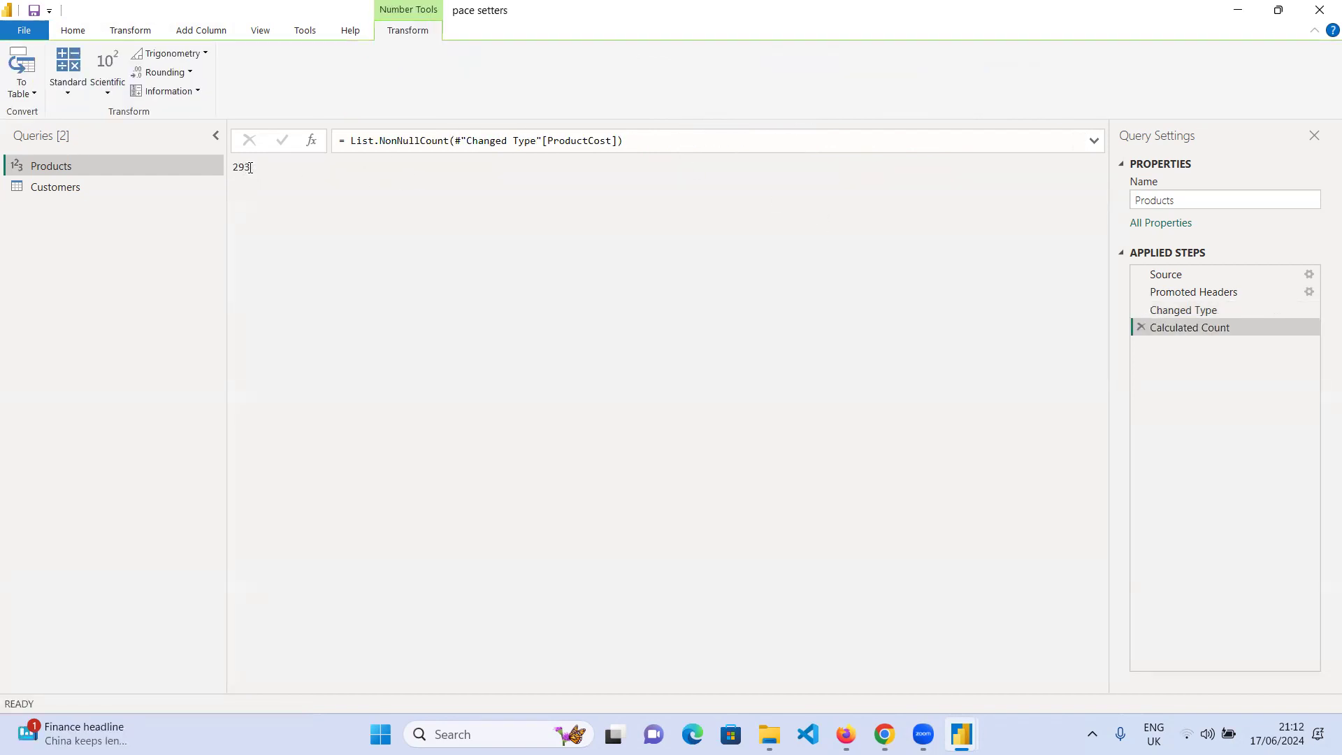
pyautogui.click(1135, 330)
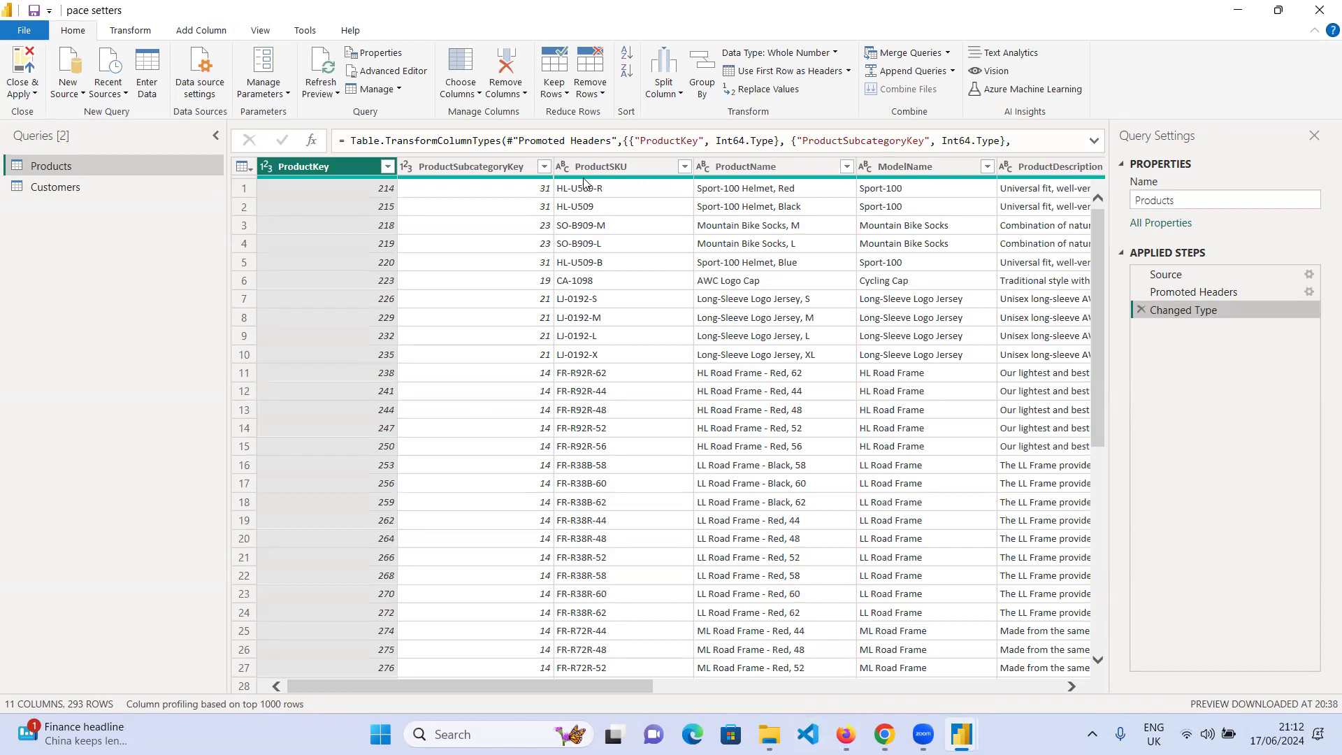
# - Review which Statistics operations are available for the ProductSKU text column
pyautogui.click(598, 166)
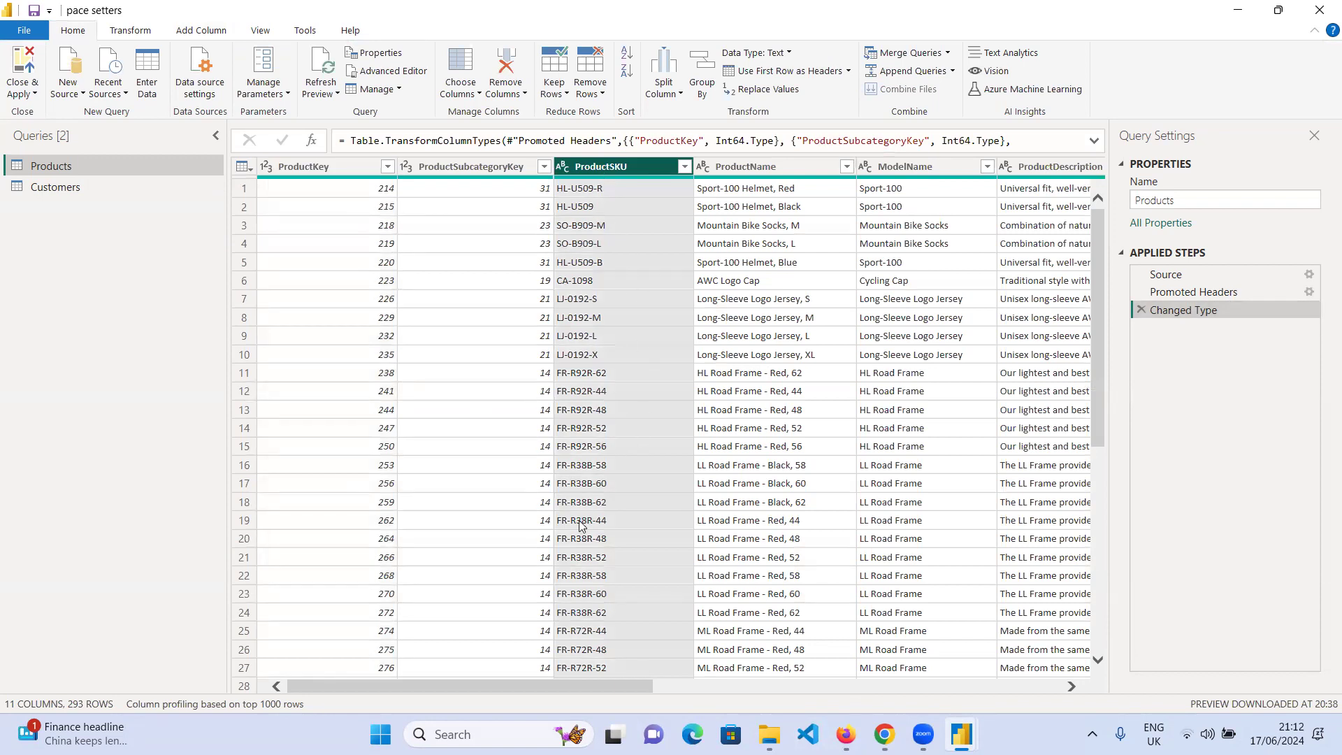
pyautogui.click(129, 32)
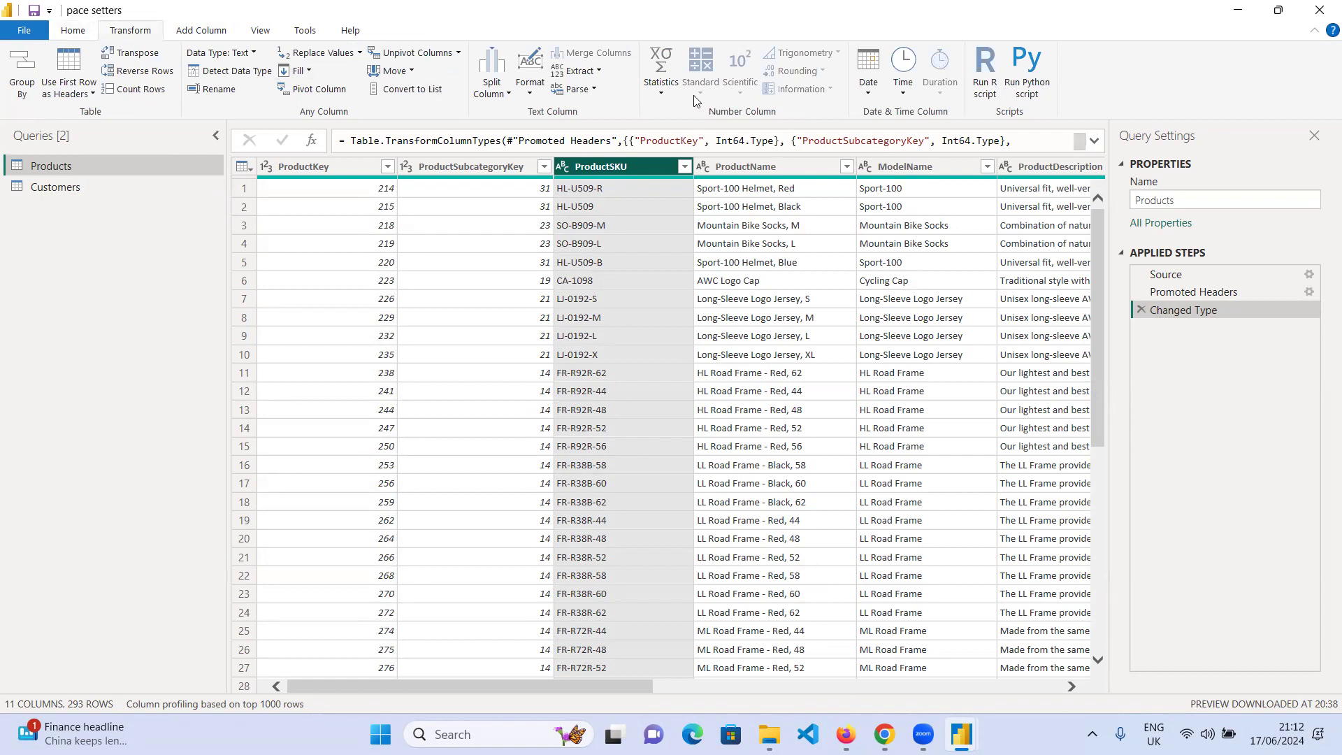
pyautogui.click(665, 91)
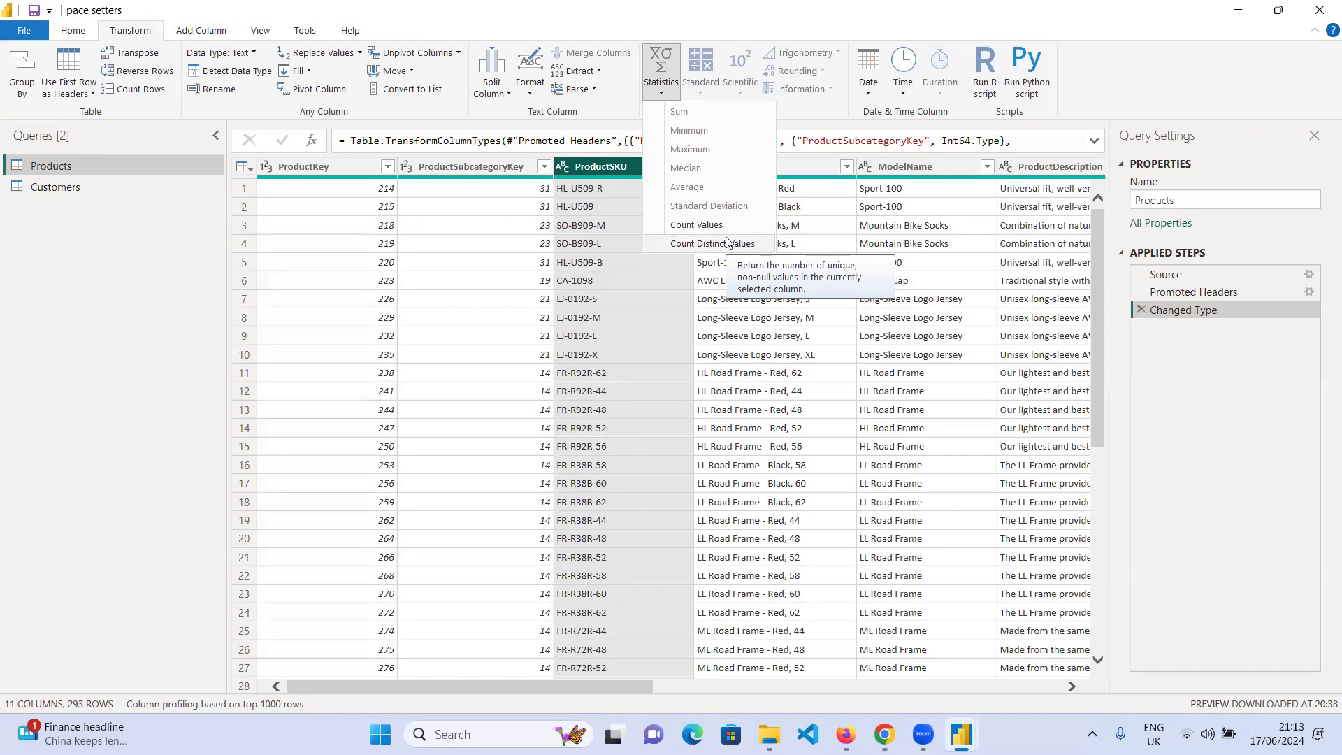
pyautogui.click(816, 167)
# - Count the distinct values in the ProductColor column with Statistics, and remove the Calculated Distinct Count step
pyautogui.moveTo(609, 683); pyautogui.dragTo(895, 697)
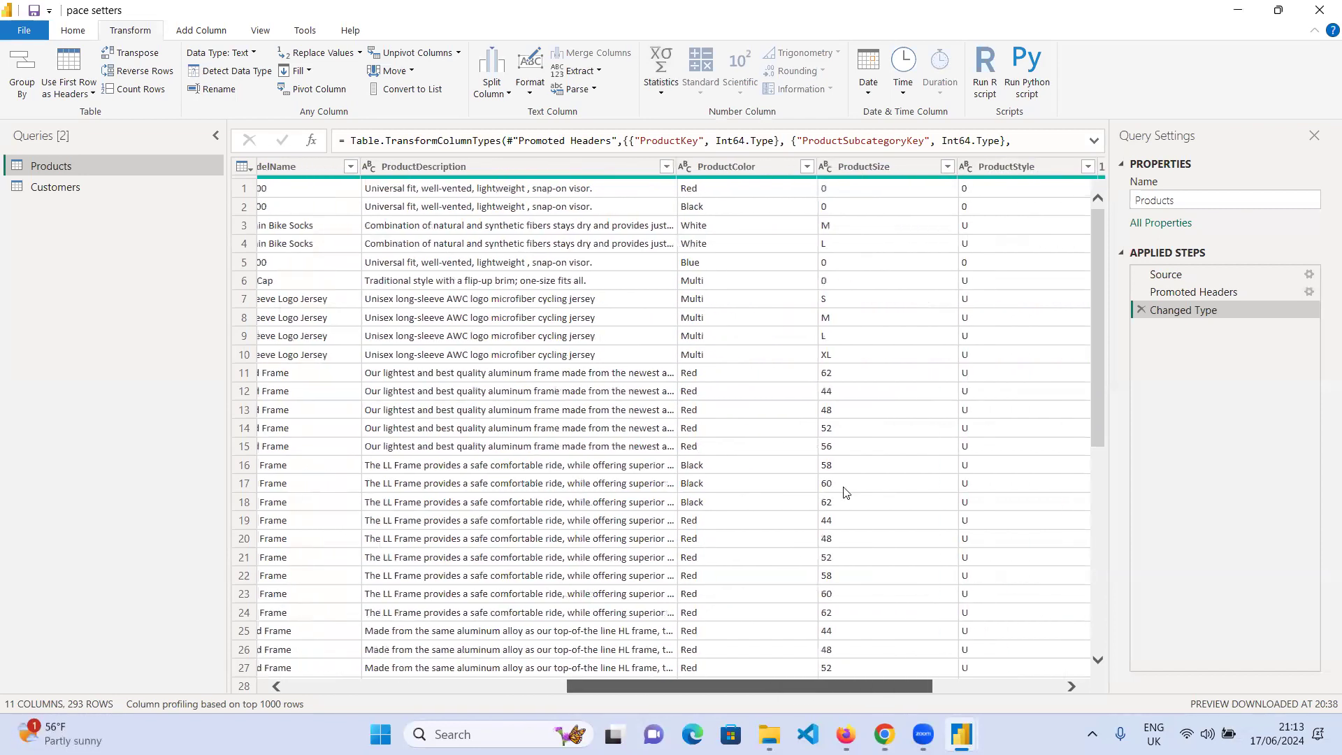
pyautogui.click(749, 166)
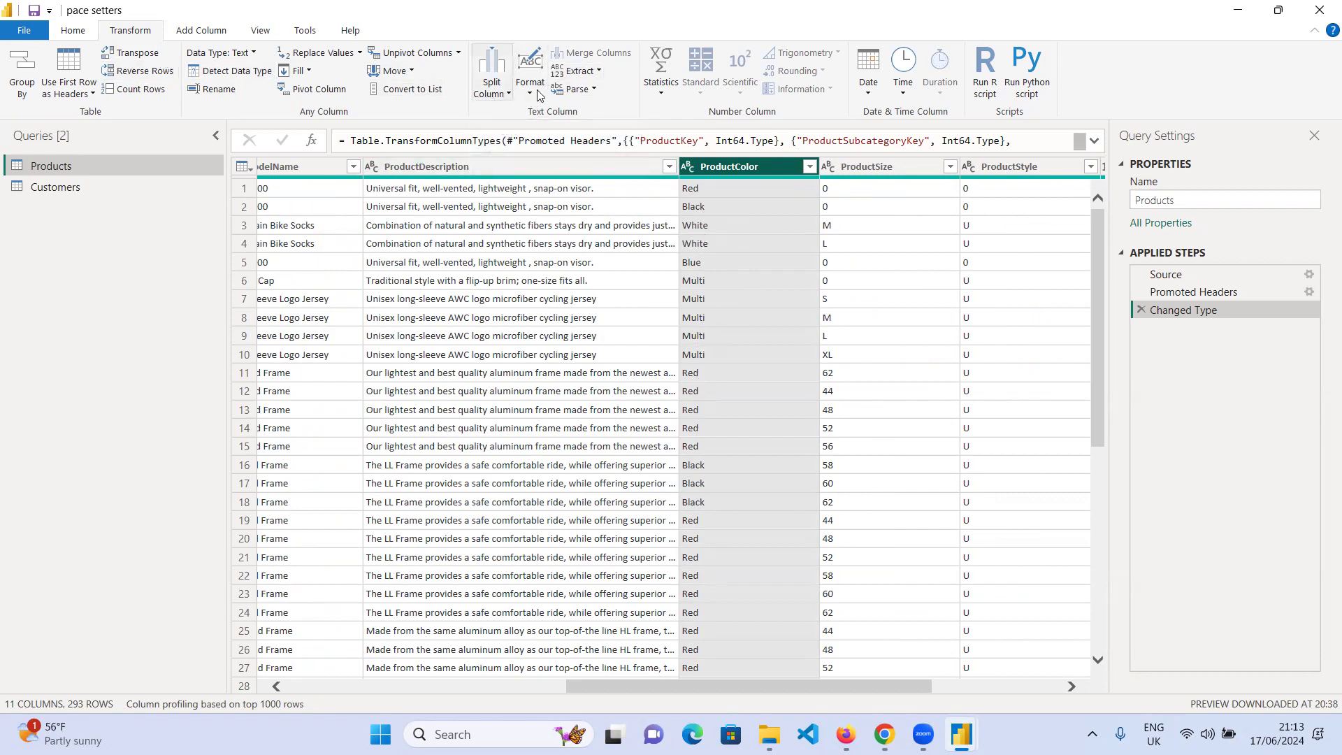
pyautogui.click(662, 84)
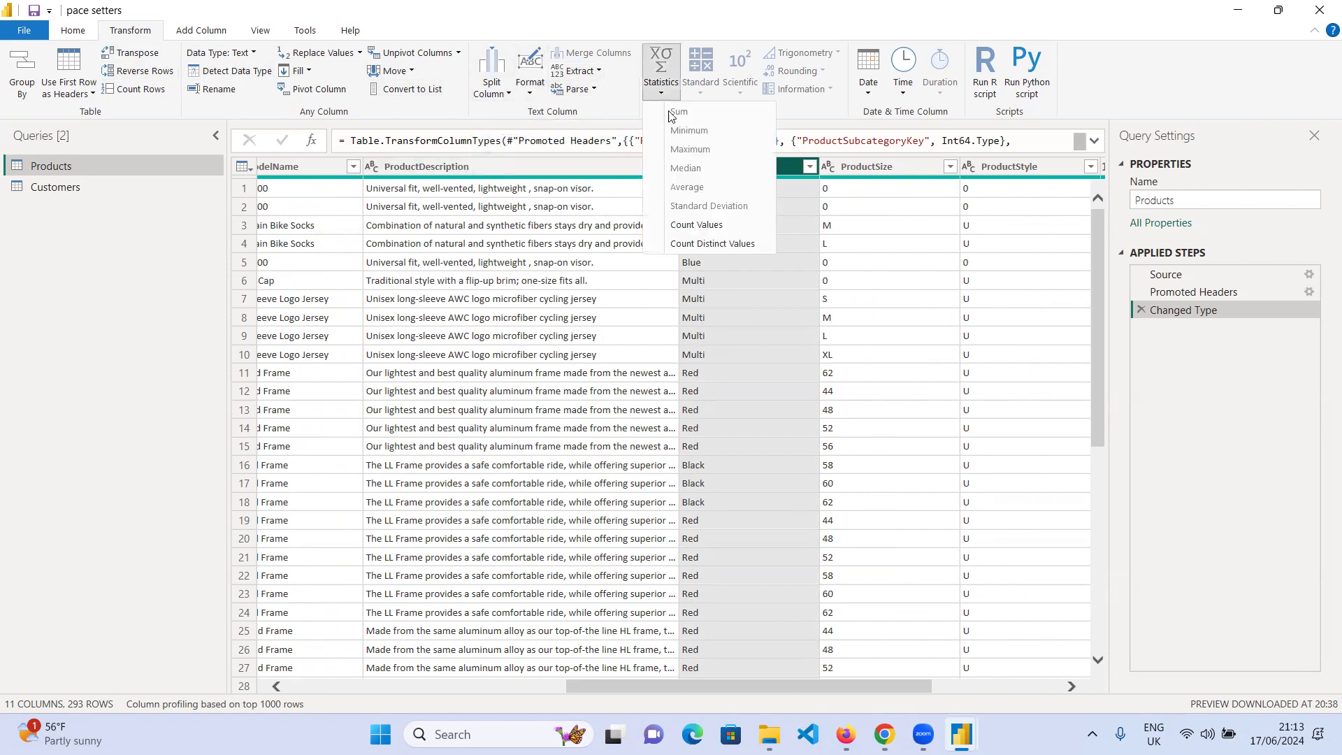
pyautogui.click(702, 244)
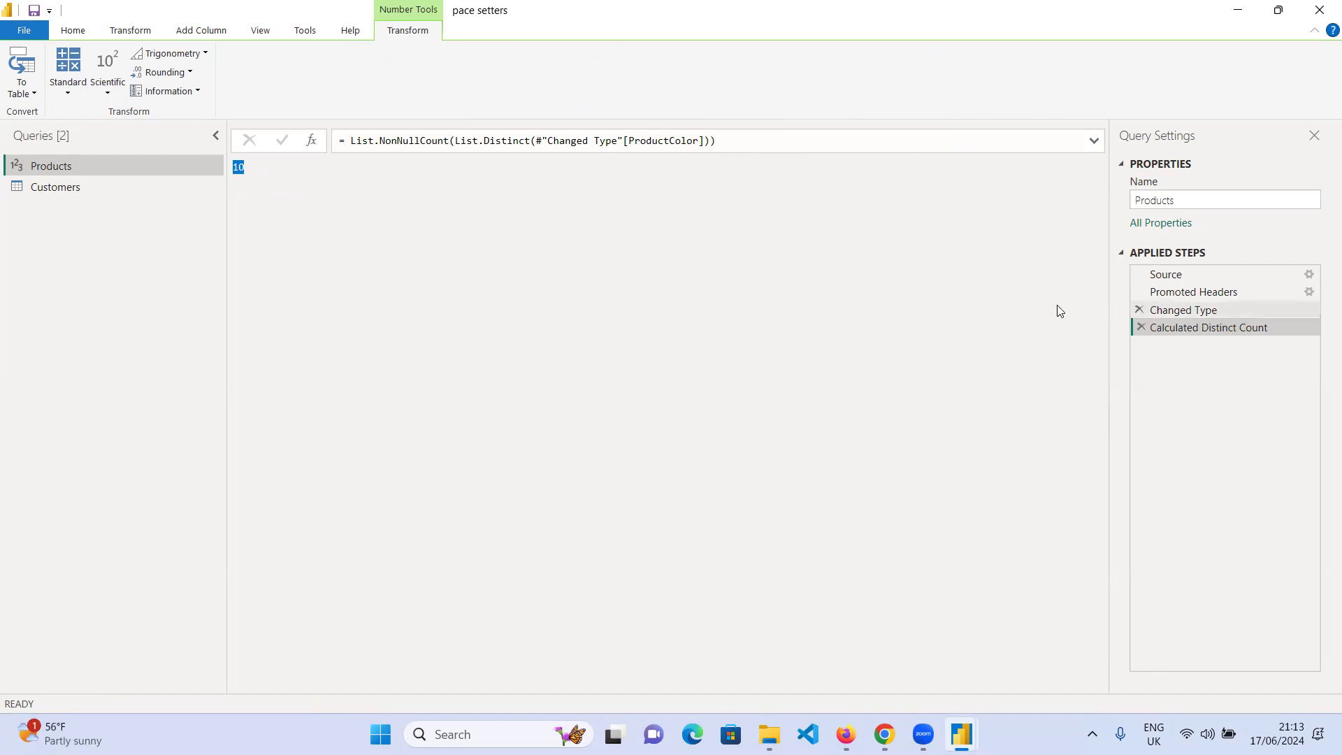
pyautogui.click(1142, 328)
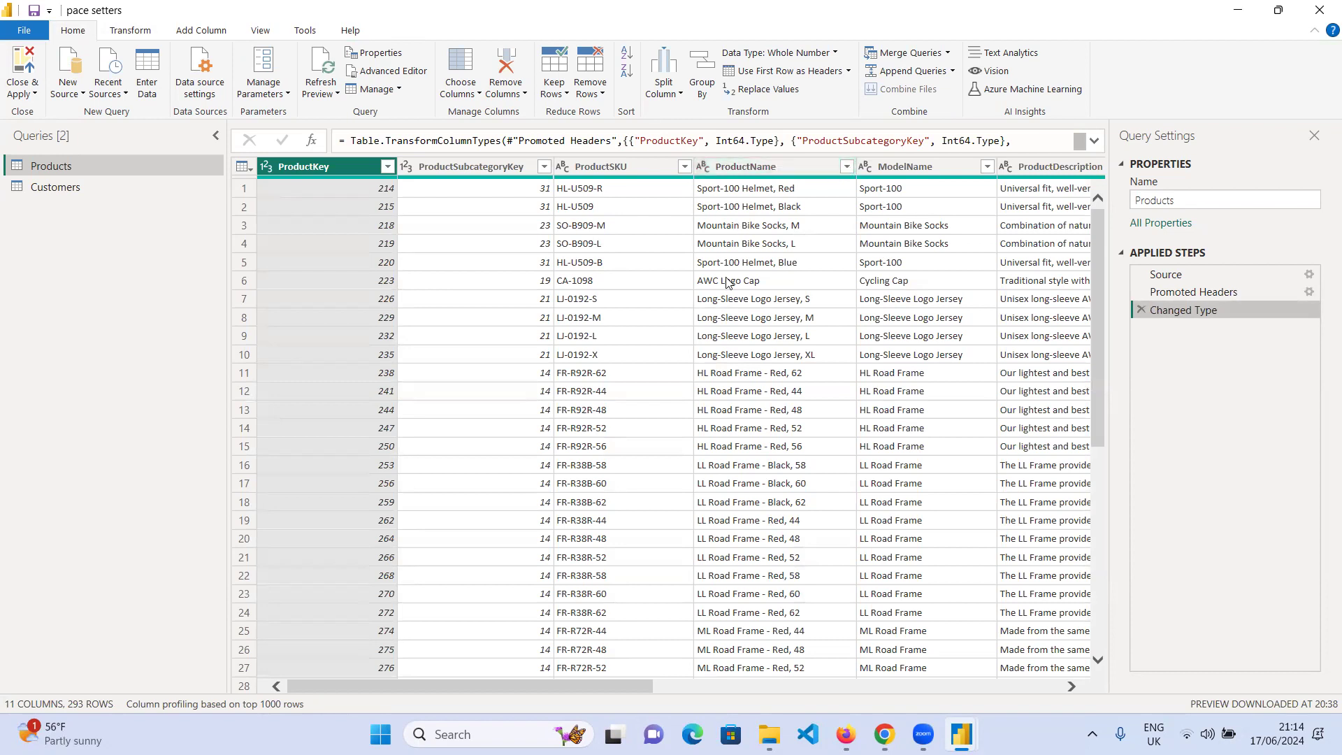
# - Select the ProductPrice column and bring up the operations for adding a new column from it
pyautogui.moveTo(472, 678); pyautogui.dragTo(898, 677)
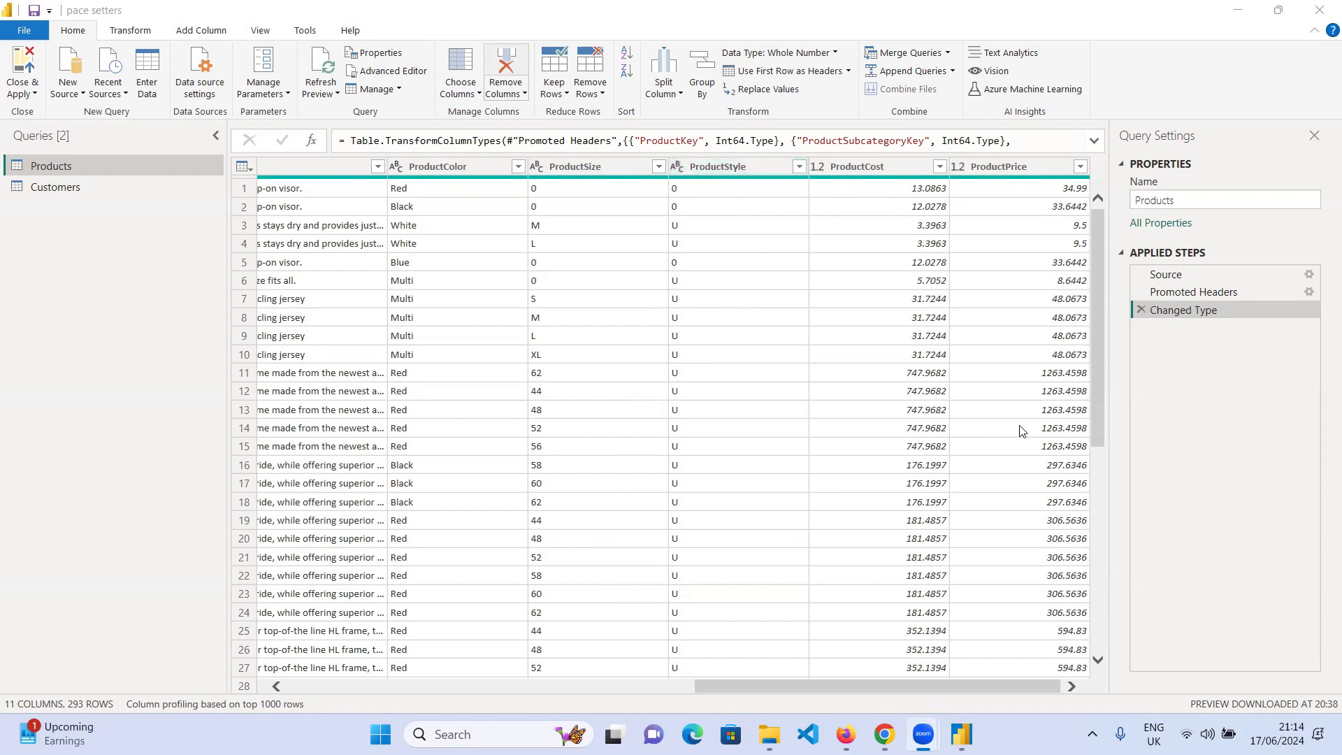
pyautogui.click(886, 168)
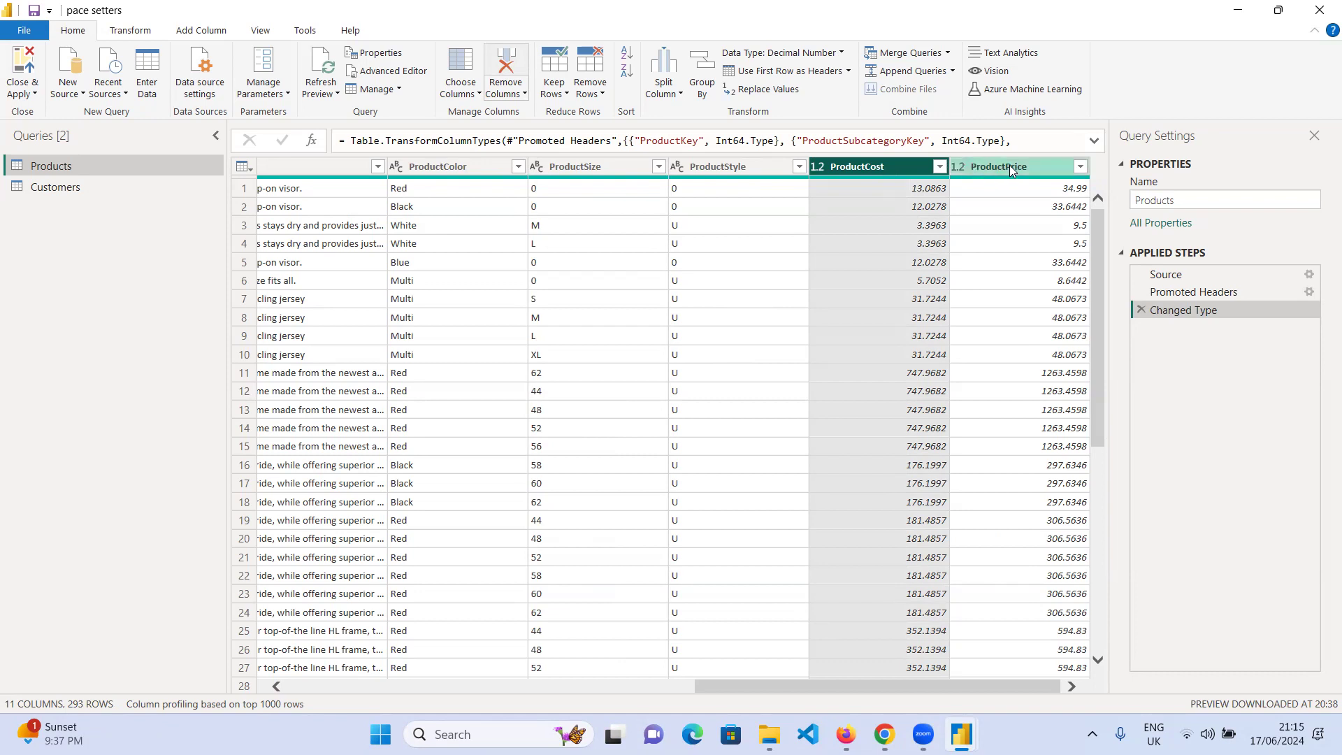
pyautogui.click(1042, 165)
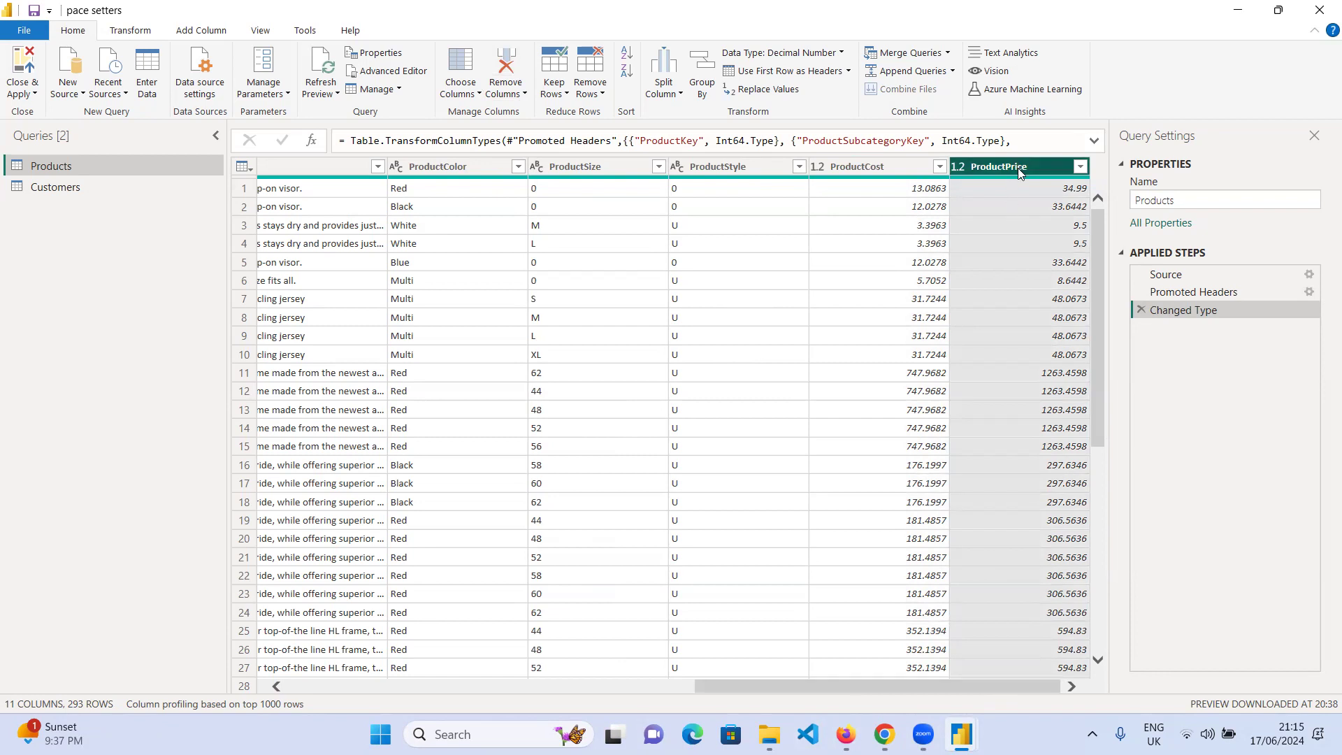
pyautogui.click(1095, 141)
pyautogui.click(1095, 140)
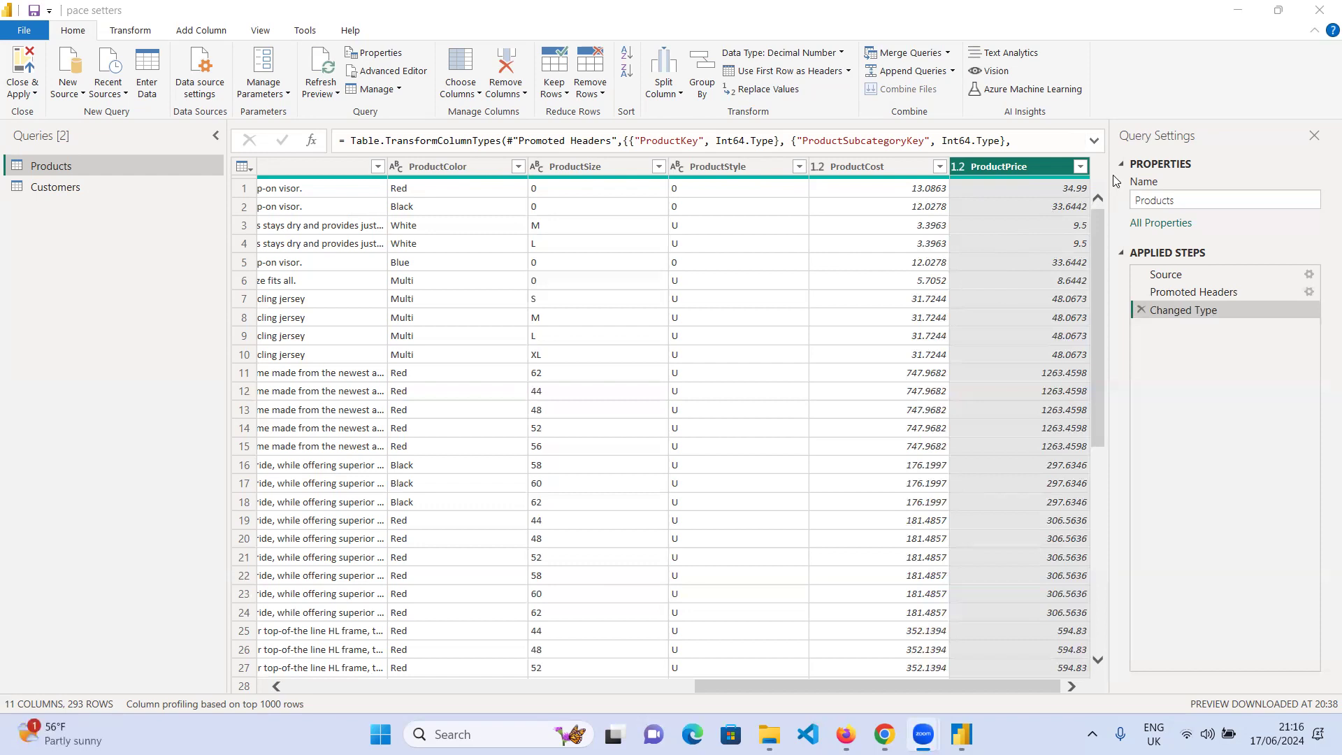
pyautogui.click(203, 30)
pyautogui.click(200, 31)
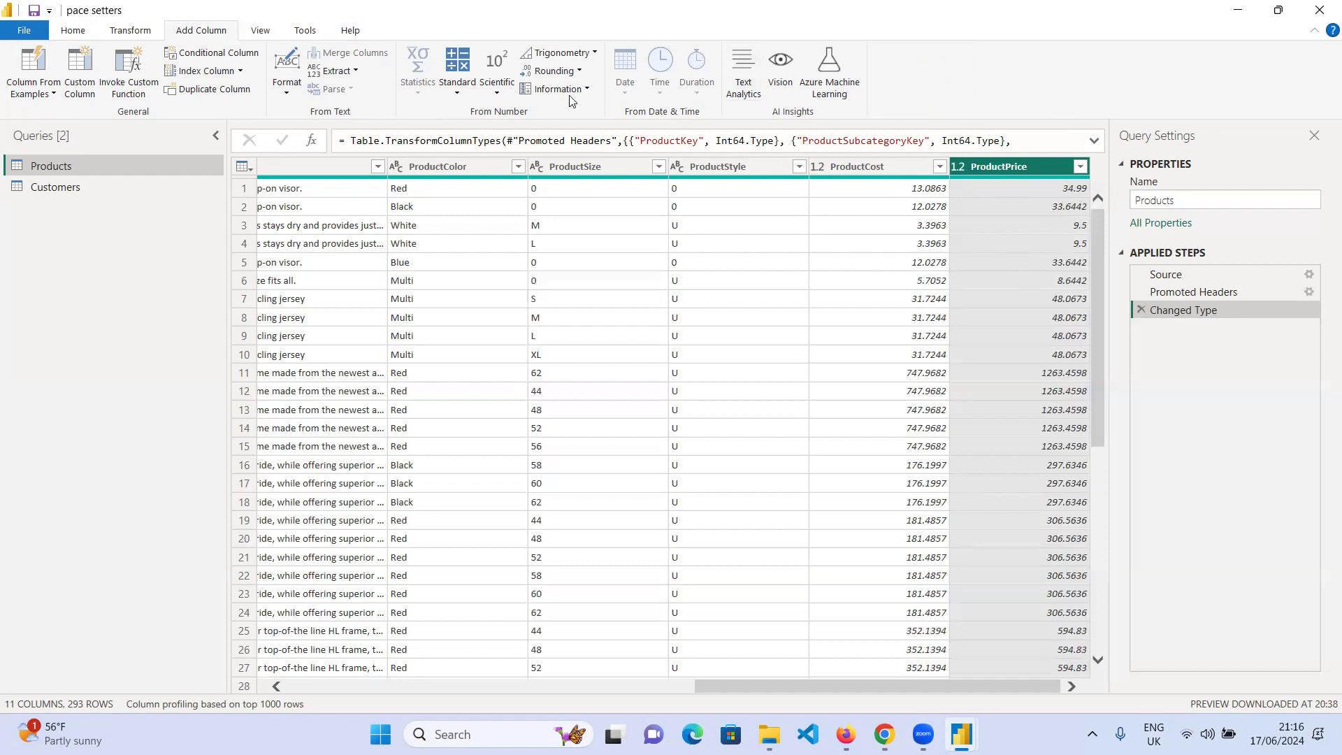
pyautogui.click(462, 93)
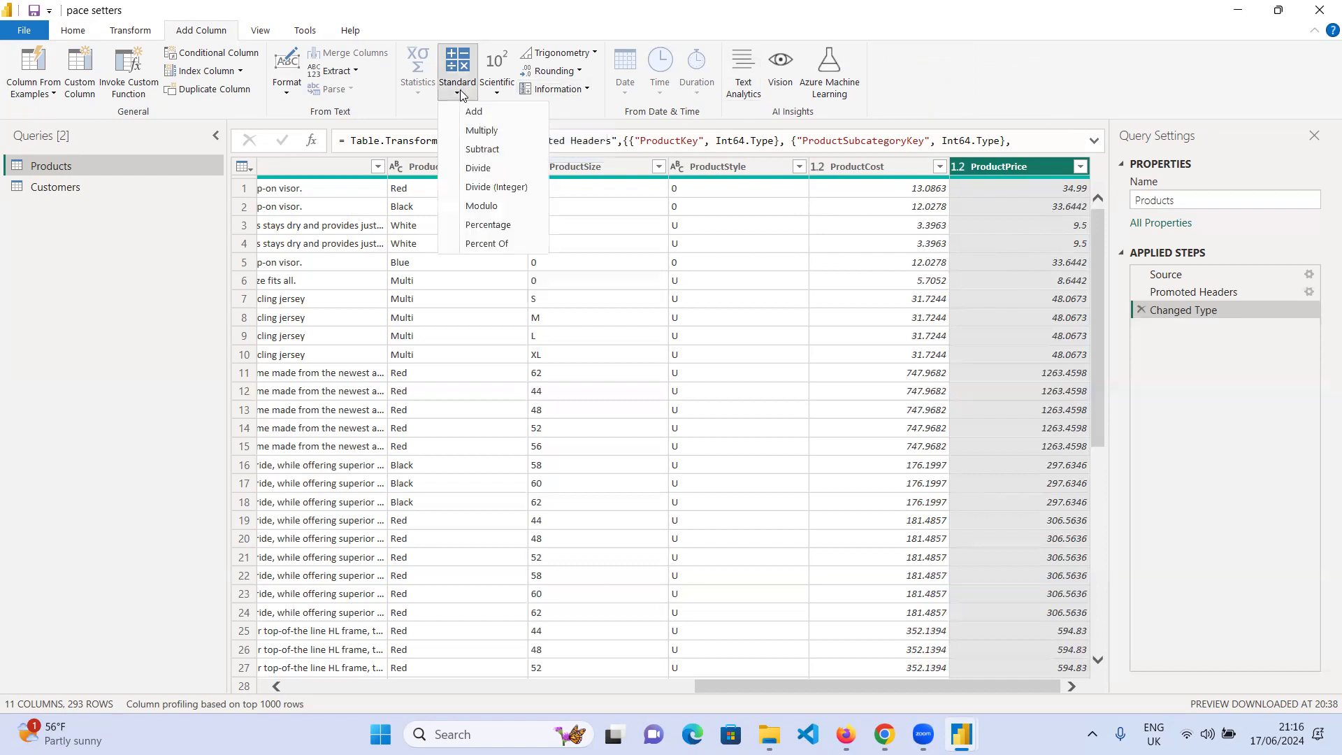
pyautogui.click(501, 225)
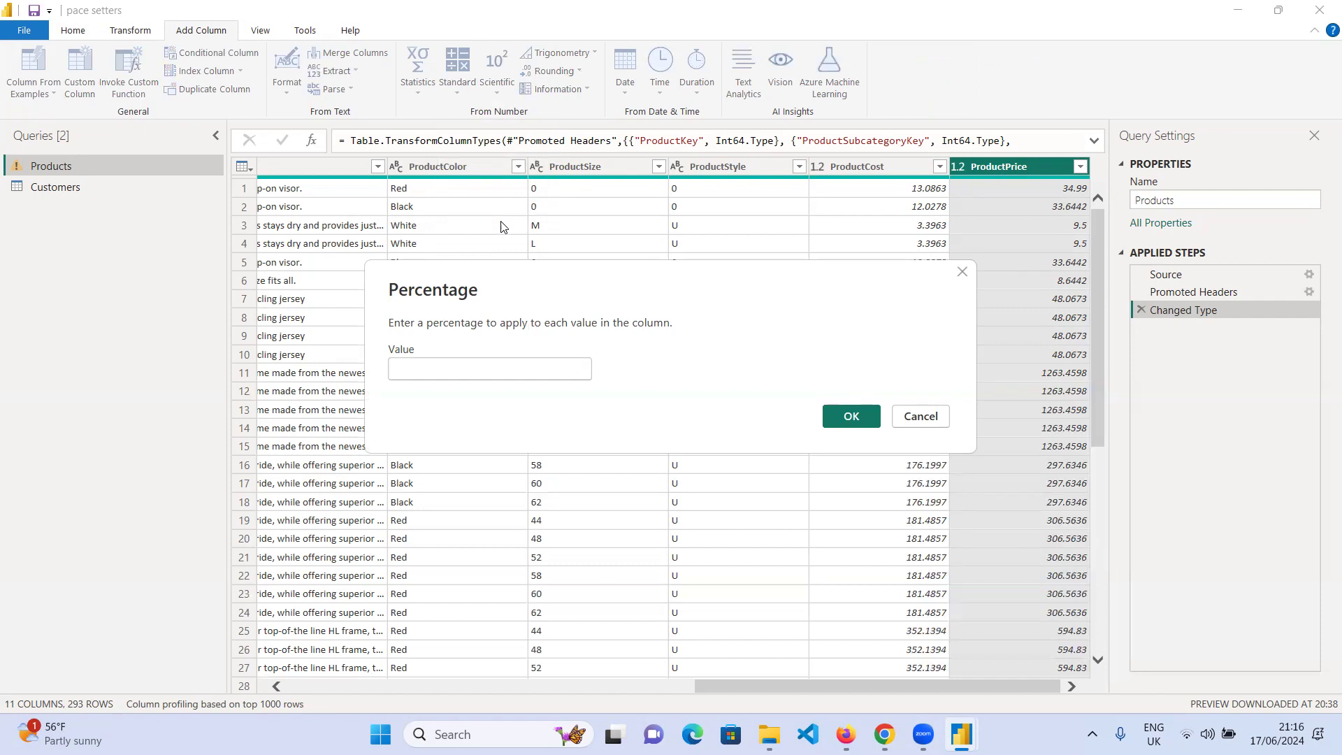
pyautogui.click(962, 274)
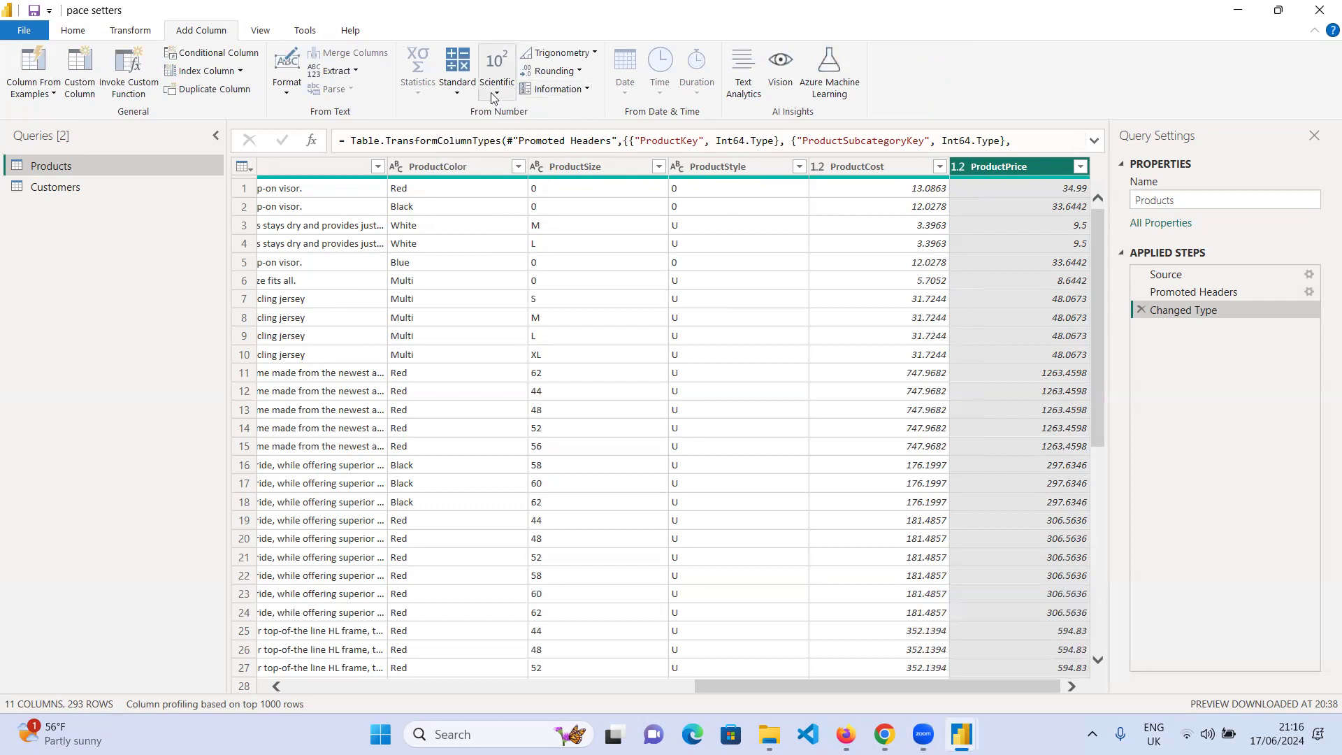
# - Add a new column that multiplies ProductPrice by the entered value 0.03, and compare it with ProductPrice
pyautogui.click(458, 91)
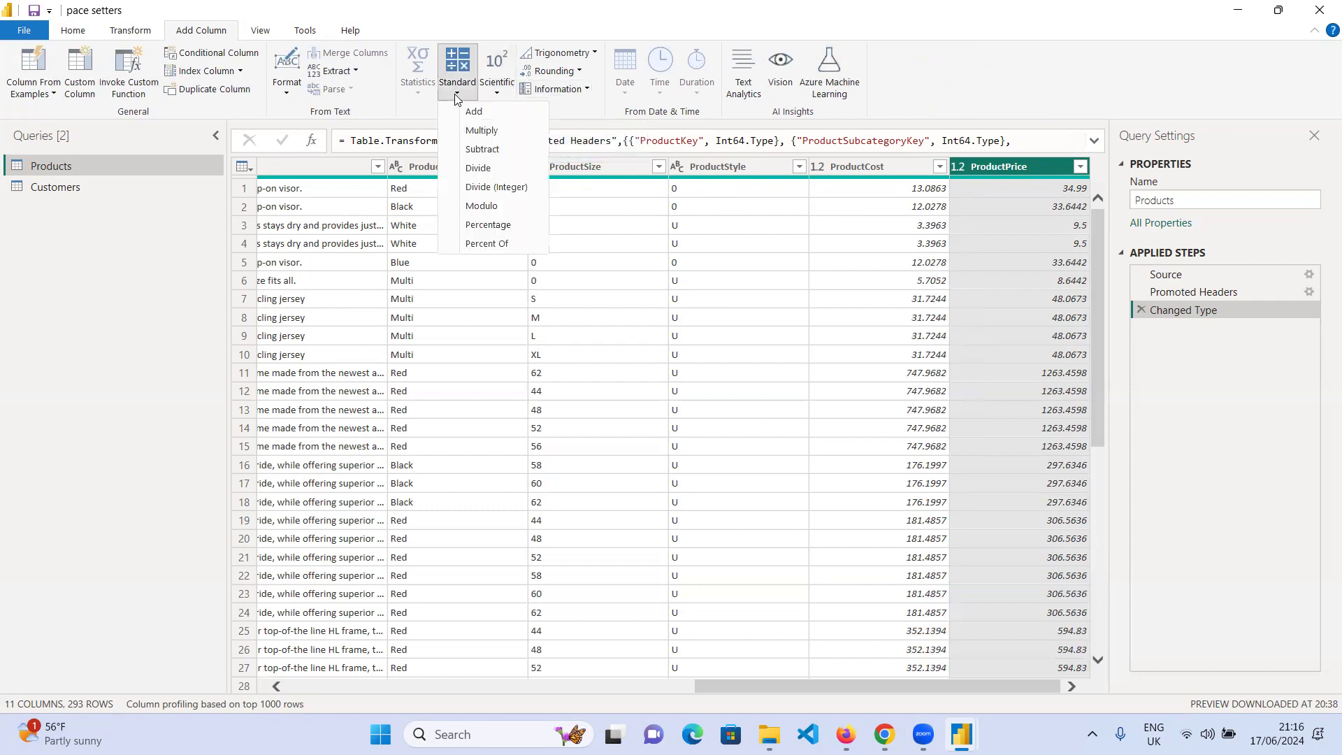
pyautogui.click(481, 130)
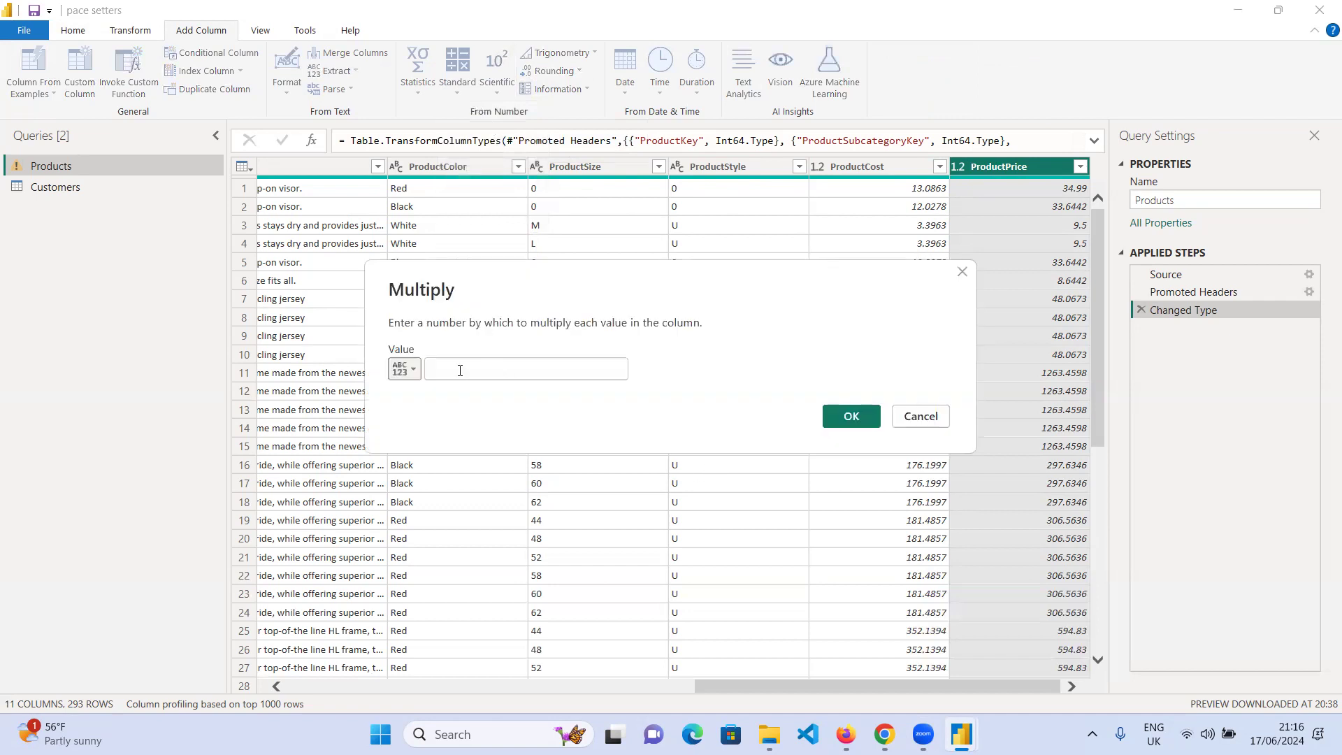
pyautogui.click(405, 369)
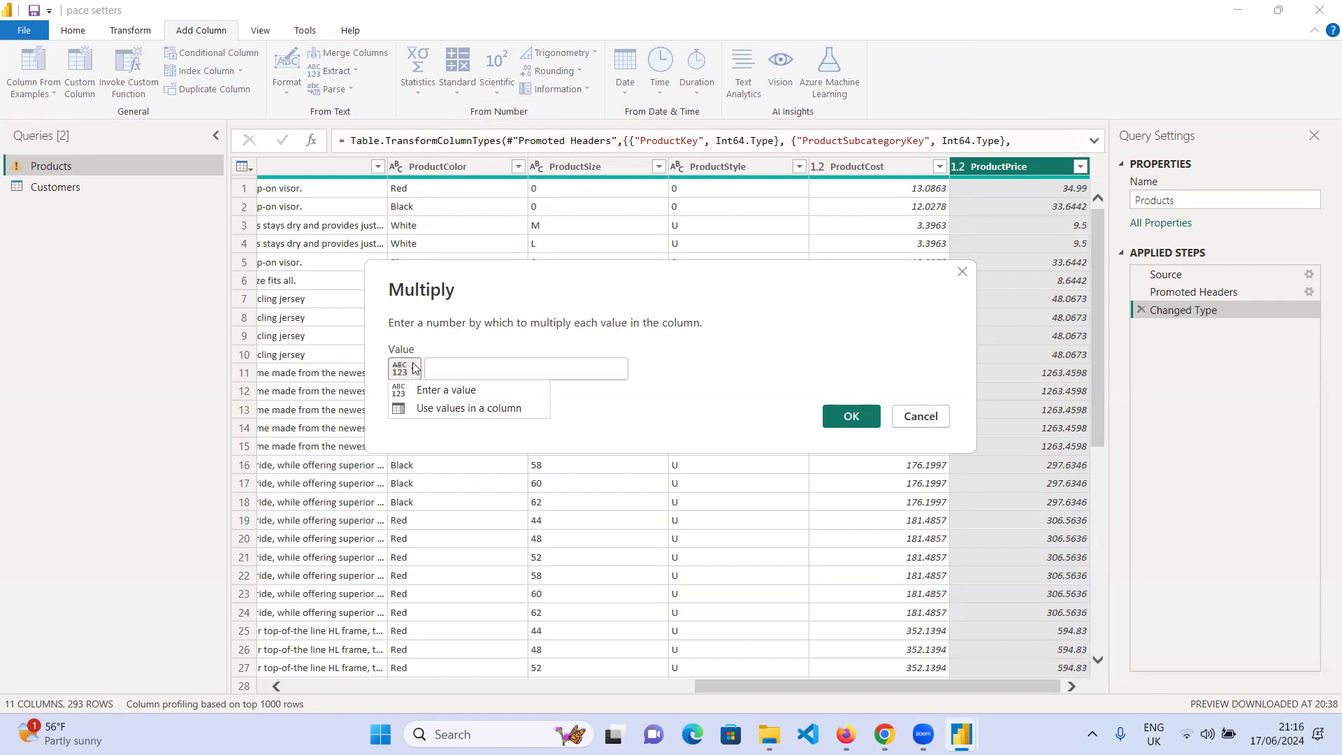
pyautogui.click(434, 392)
pyautogui.click(449, 373)
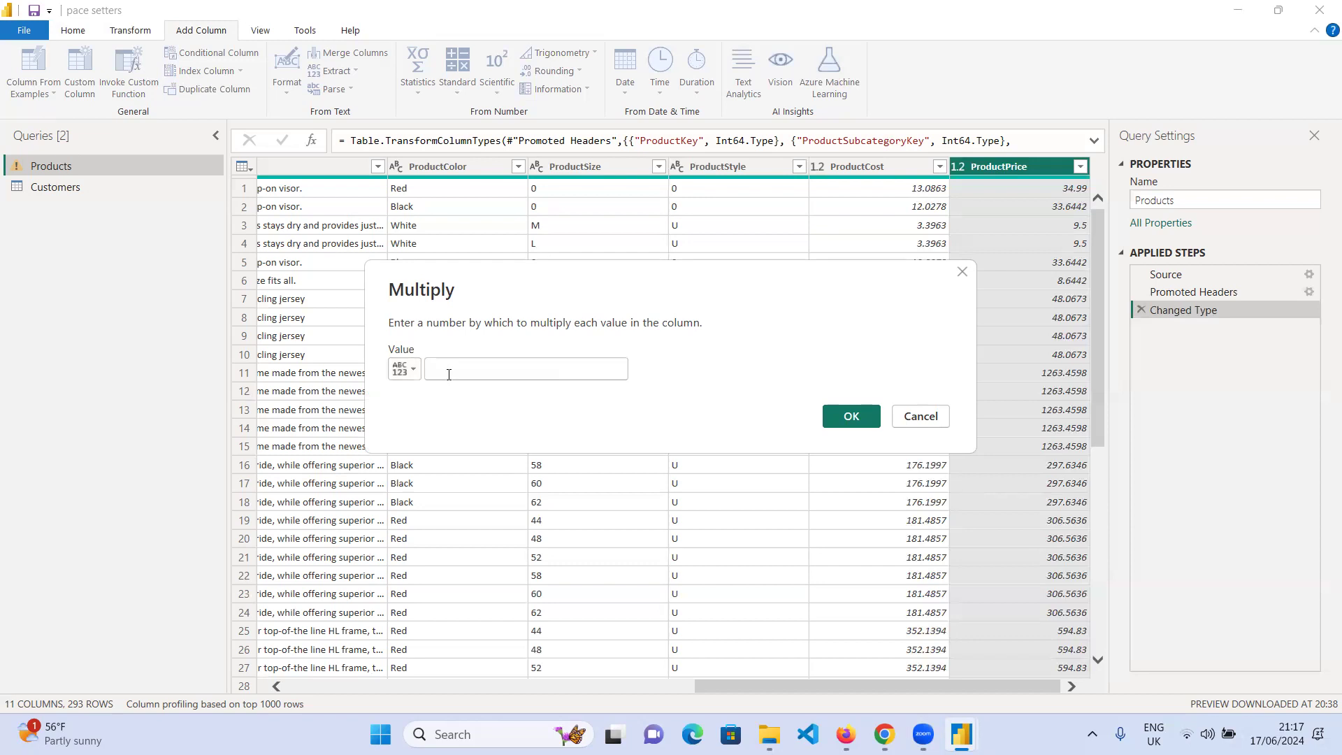
pyautogui.write('003')
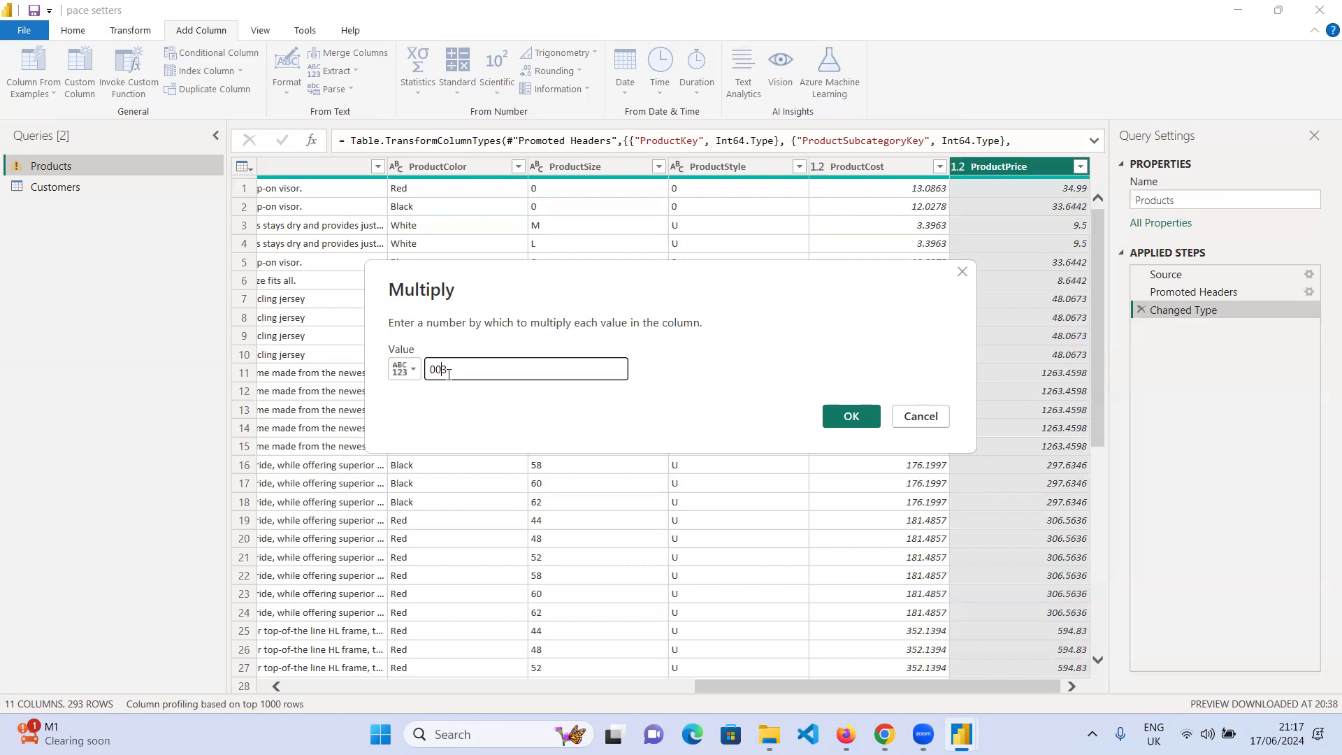
pyautogui.write('.')
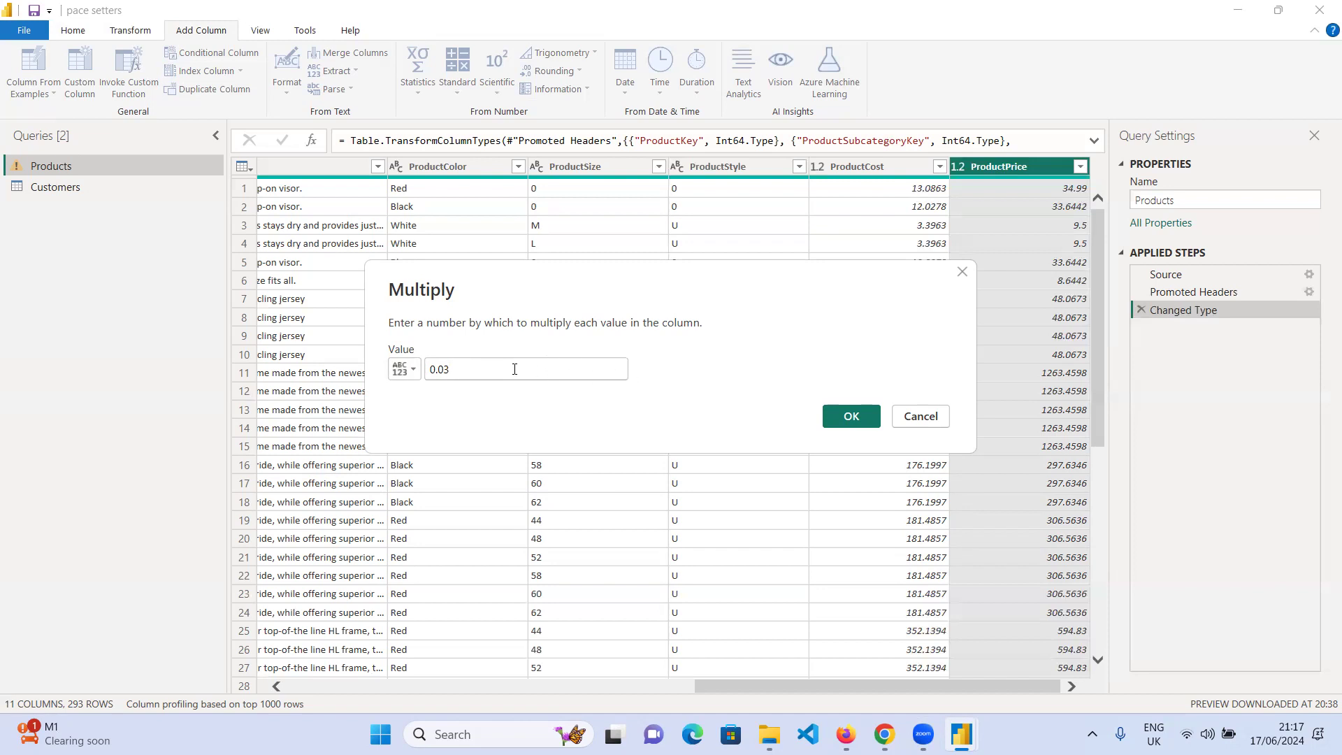
pyautogui.click(836, 415)
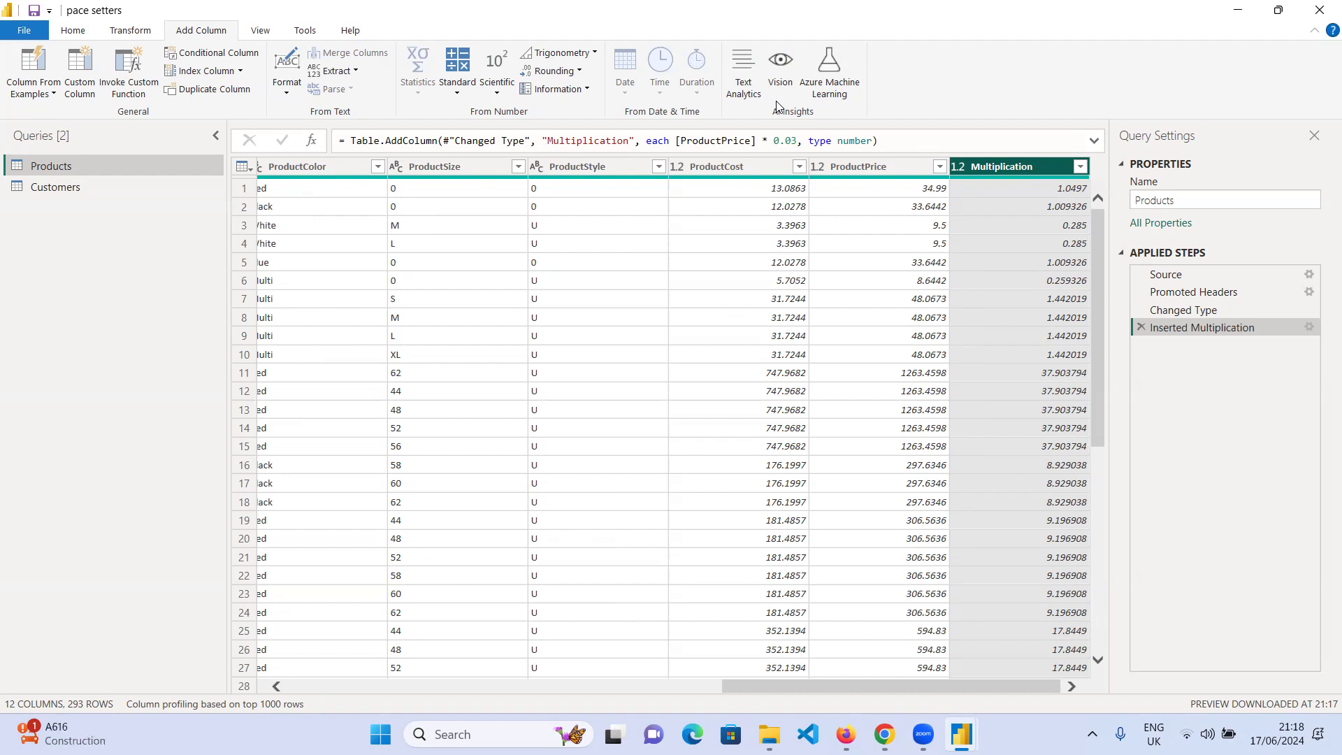
pyautogui.click(871, 165)
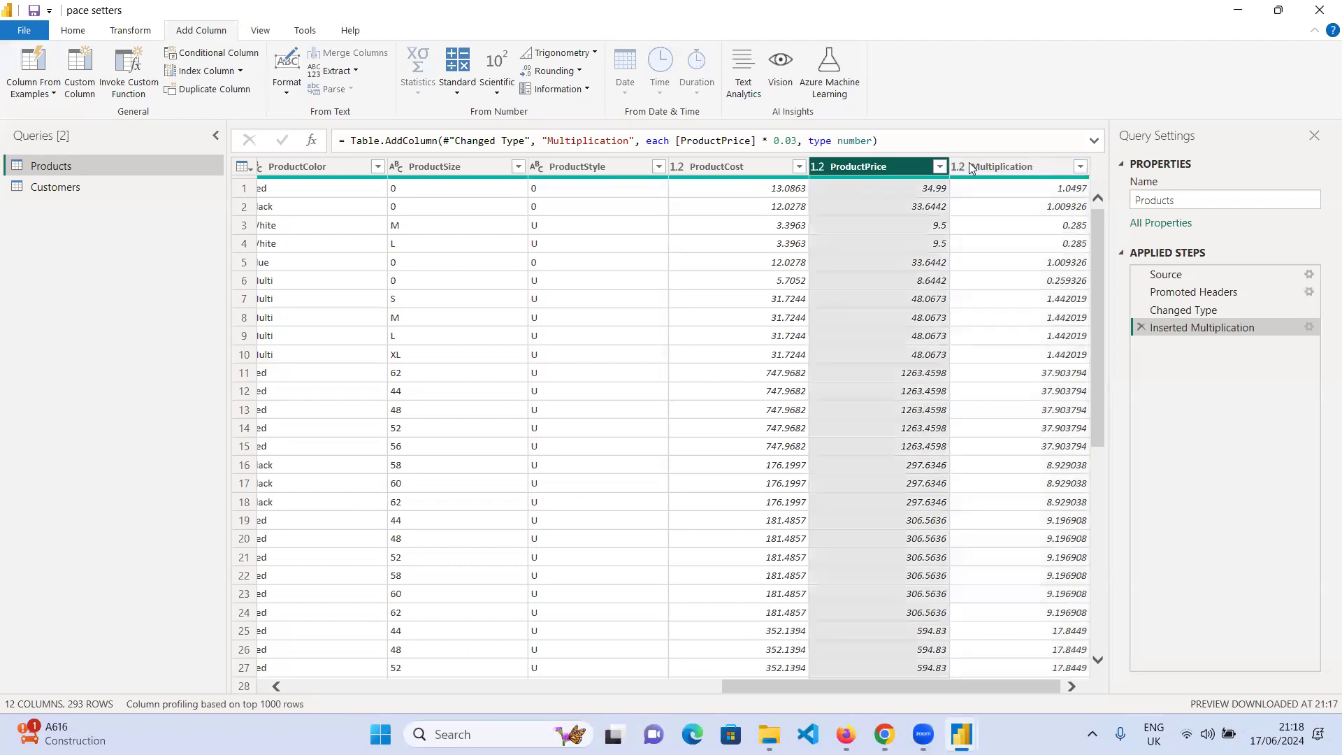
pyautogui.click(1007, 167)
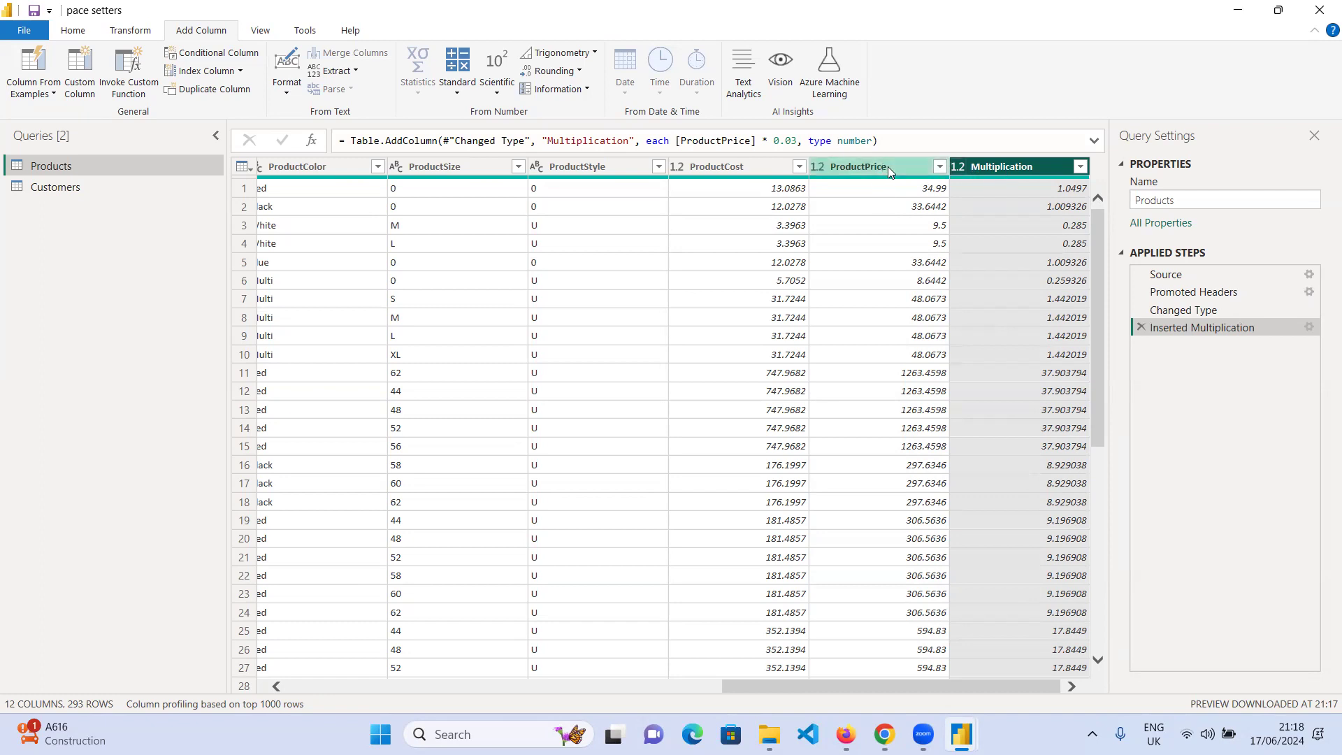
# - Start a custom column and name it New Discounted Price
pyautogui.click(81, 72)
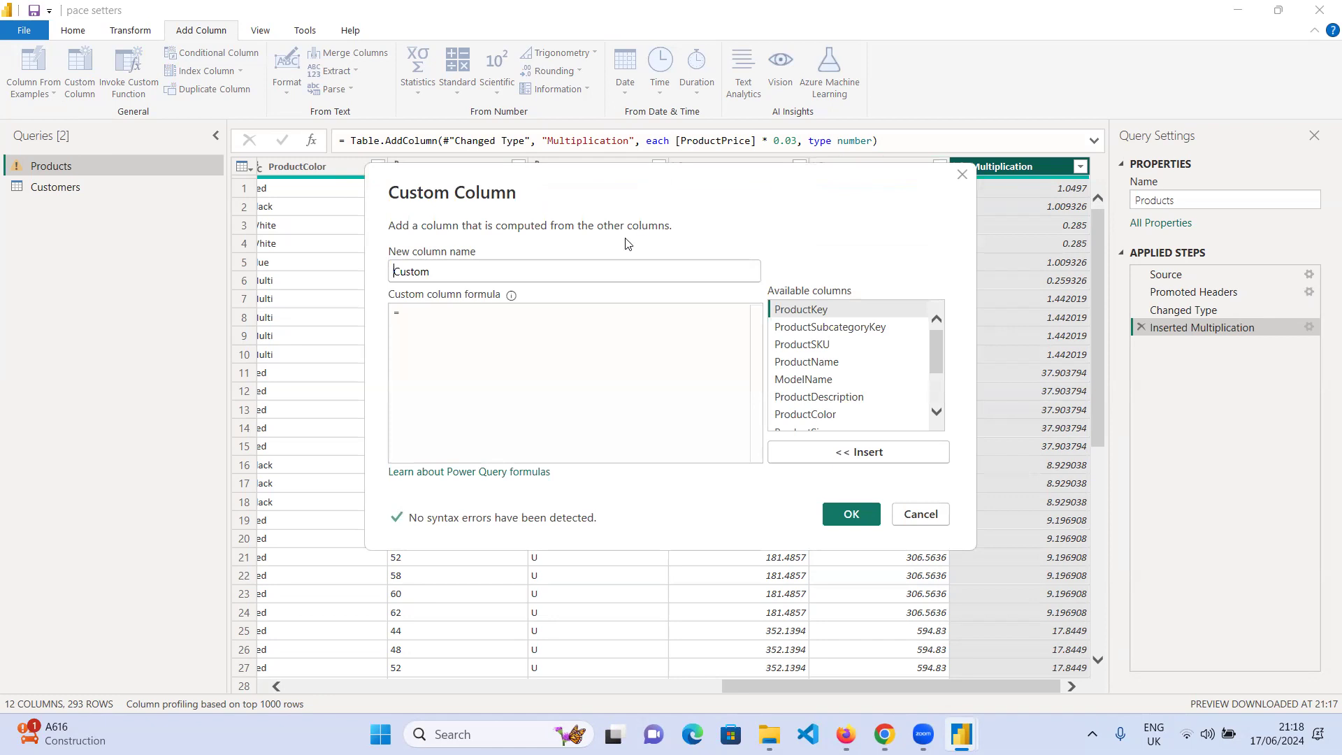
pyautogui.click(477, 276)
pyautogui.write('New')
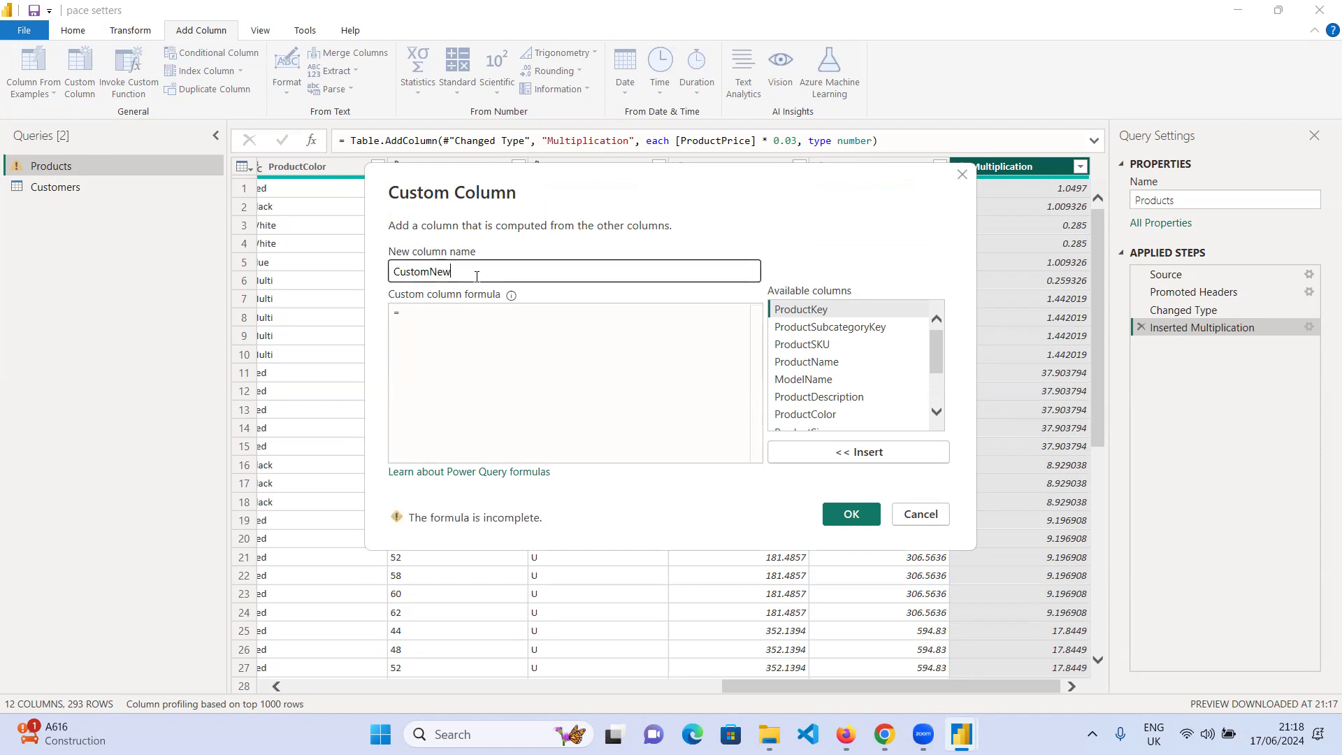
pyautogui.press('BackSpace')
pyautogui.press('BackSpace')
pyautogui.press('BackSpace')
pyautogui.press('BackSpace')
pyautogui.press('BackSpace')
pyautogui.press('BackSpace')
pyautogui.press('BackSpace')
pyautogui.press('BackSpace')
pyautogui.press('BackSpace')
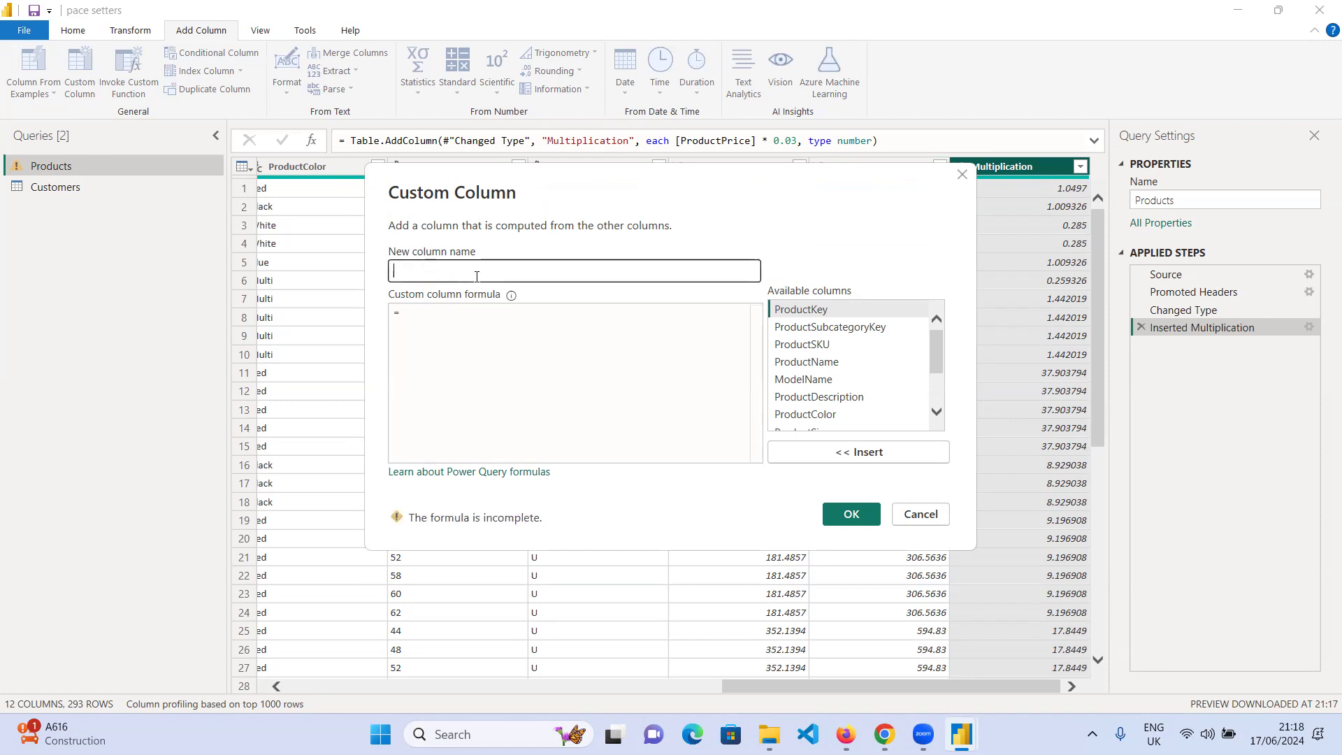
pyautogui.write('New Discounted Price')
pyautogui.click(596, 347)
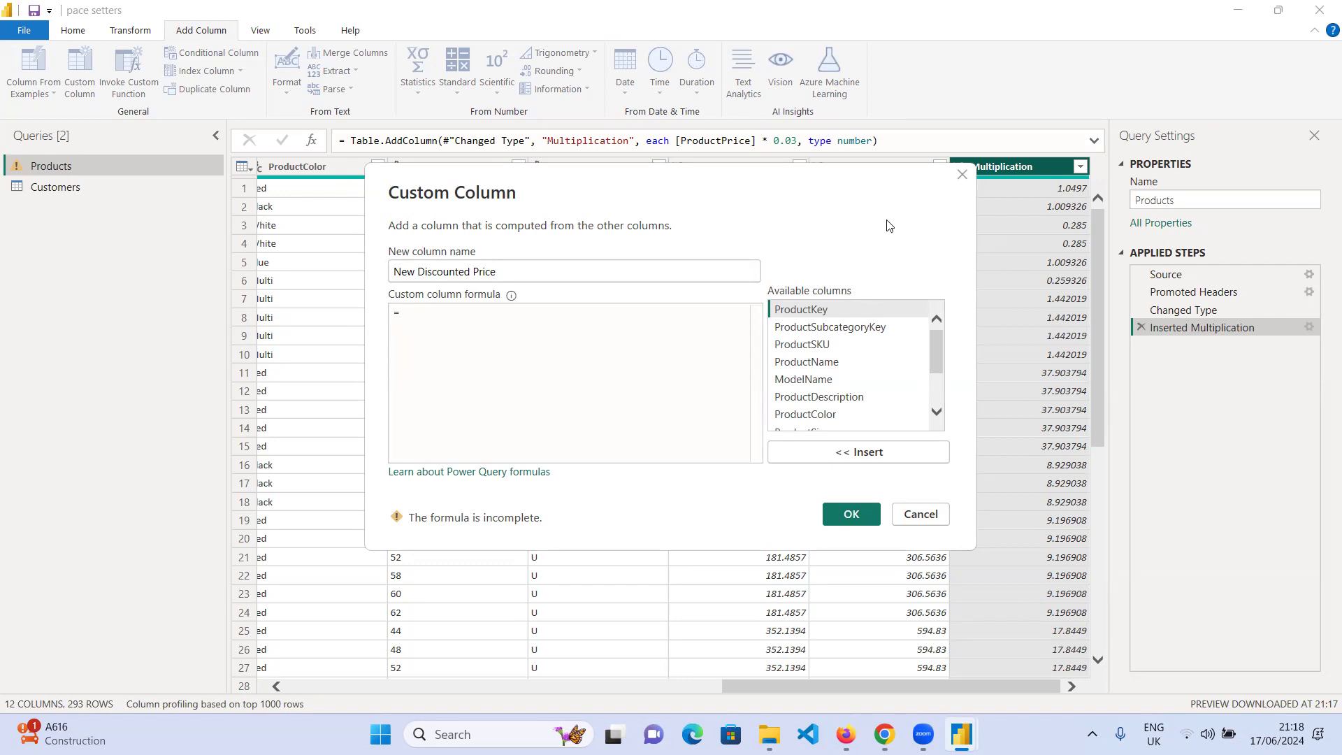
# - Set the New Discounted Price formula to [ProductPrice] - [Multiplication] and create the custom column
pyautogui.moveTo(848, 185); pyautogui.dragTo(830, 236)
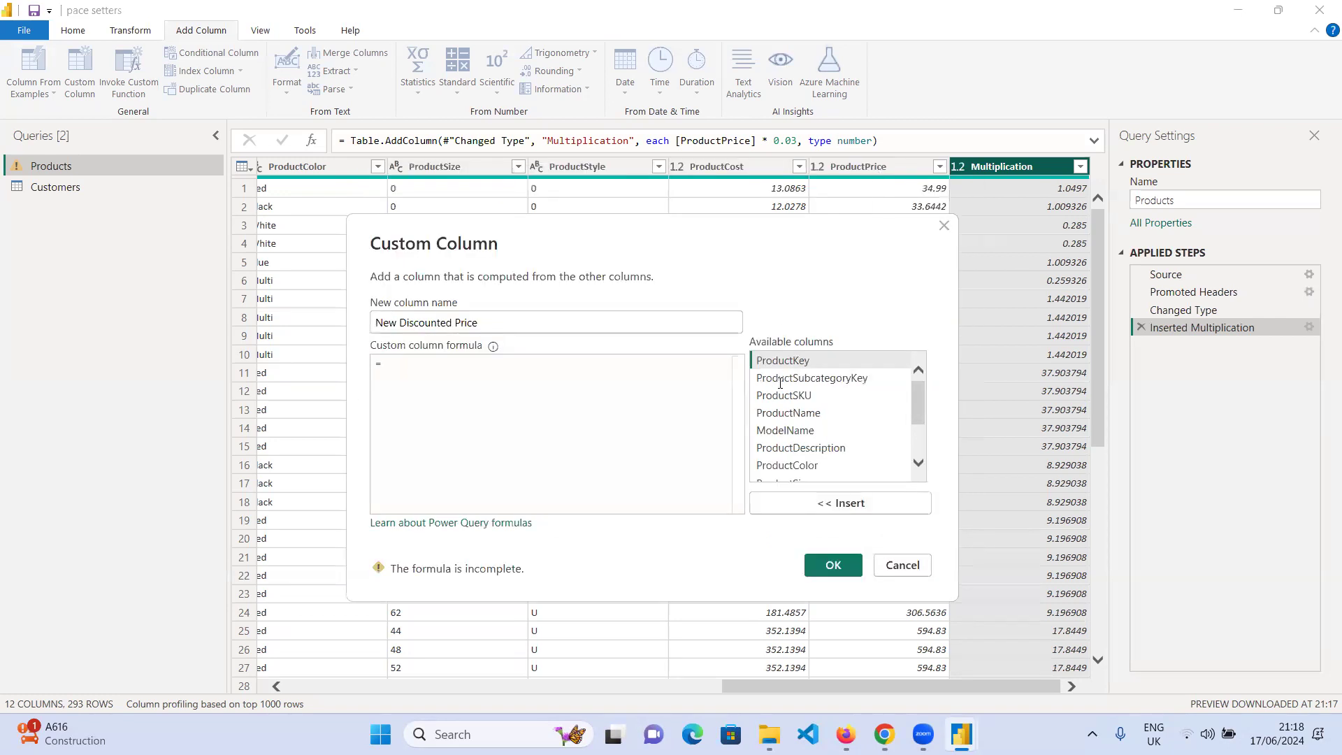
pyautogui.scroll(-1, 813, 451)
pyautogui.scroll(-3, 815, 453)
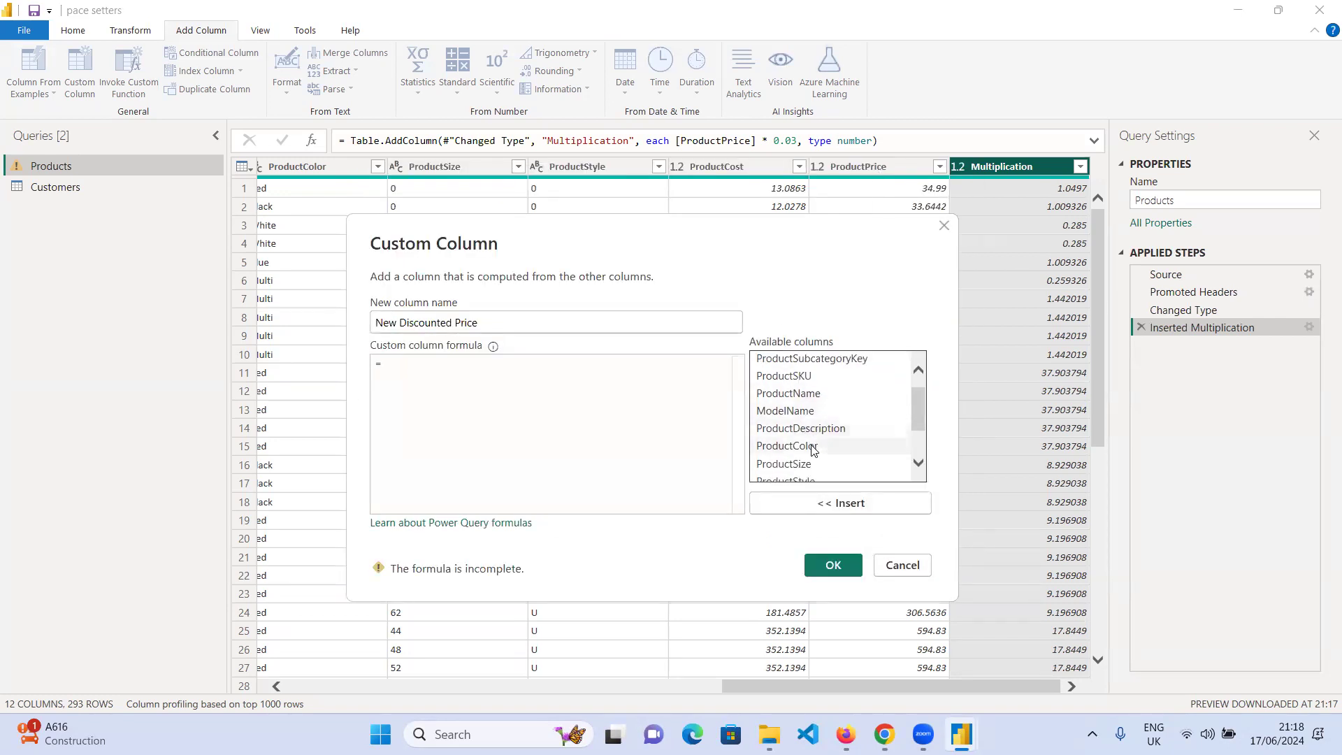
pyautogui.scroll(-1, 815, 461)
pyautogui.click(801, 461)
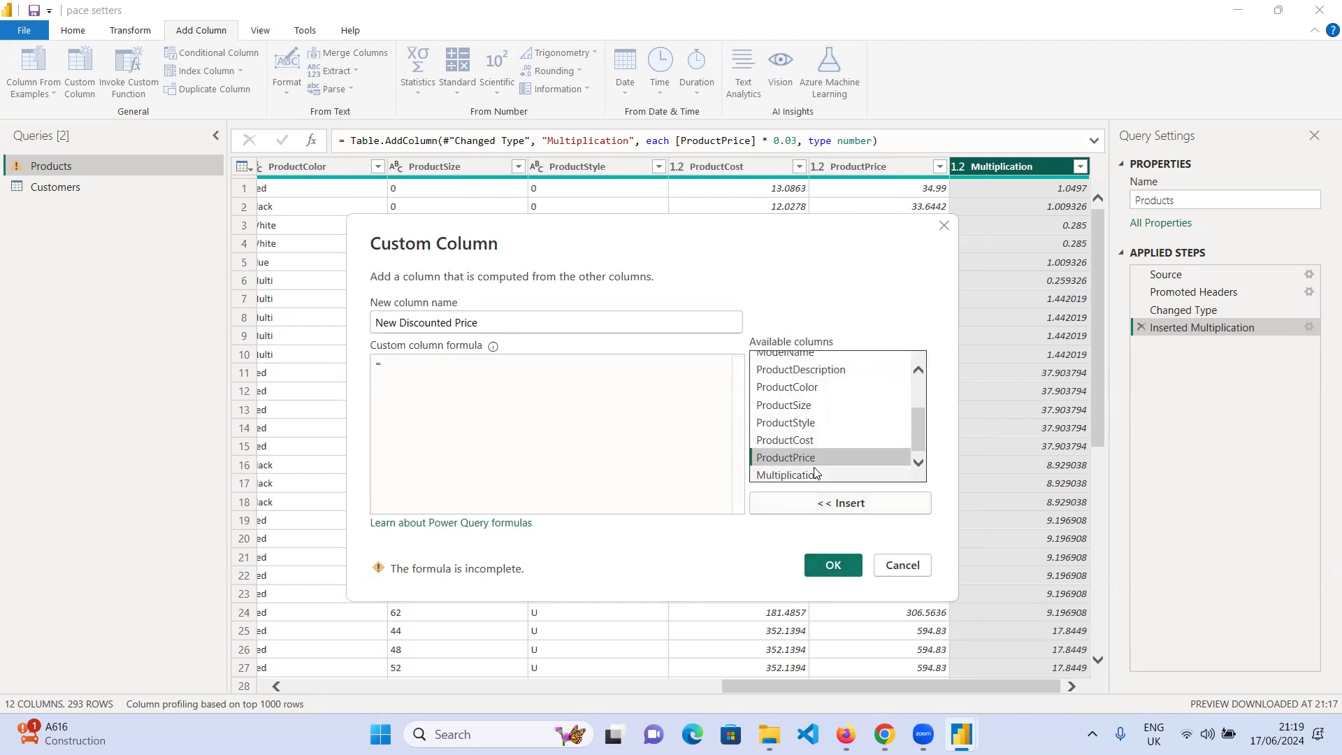
pyautogui.click(846, 503)
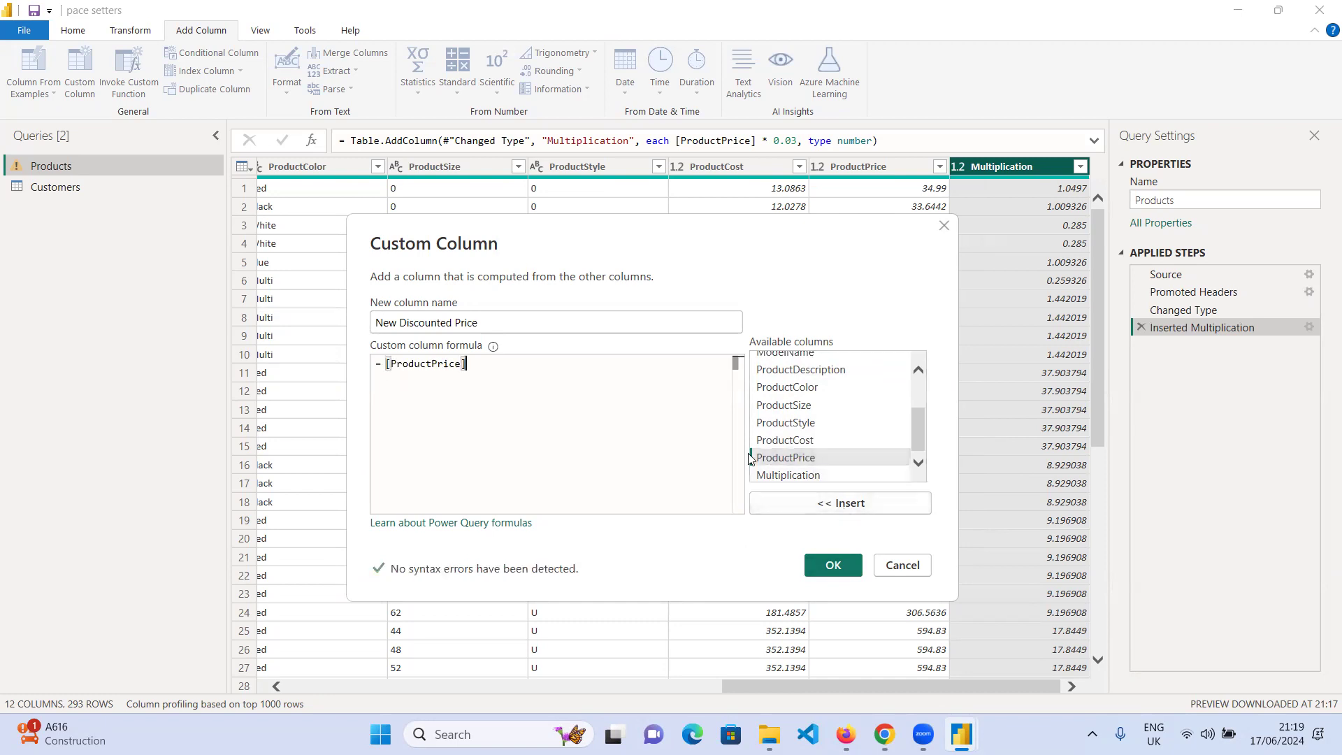
pyautogui.write('-')
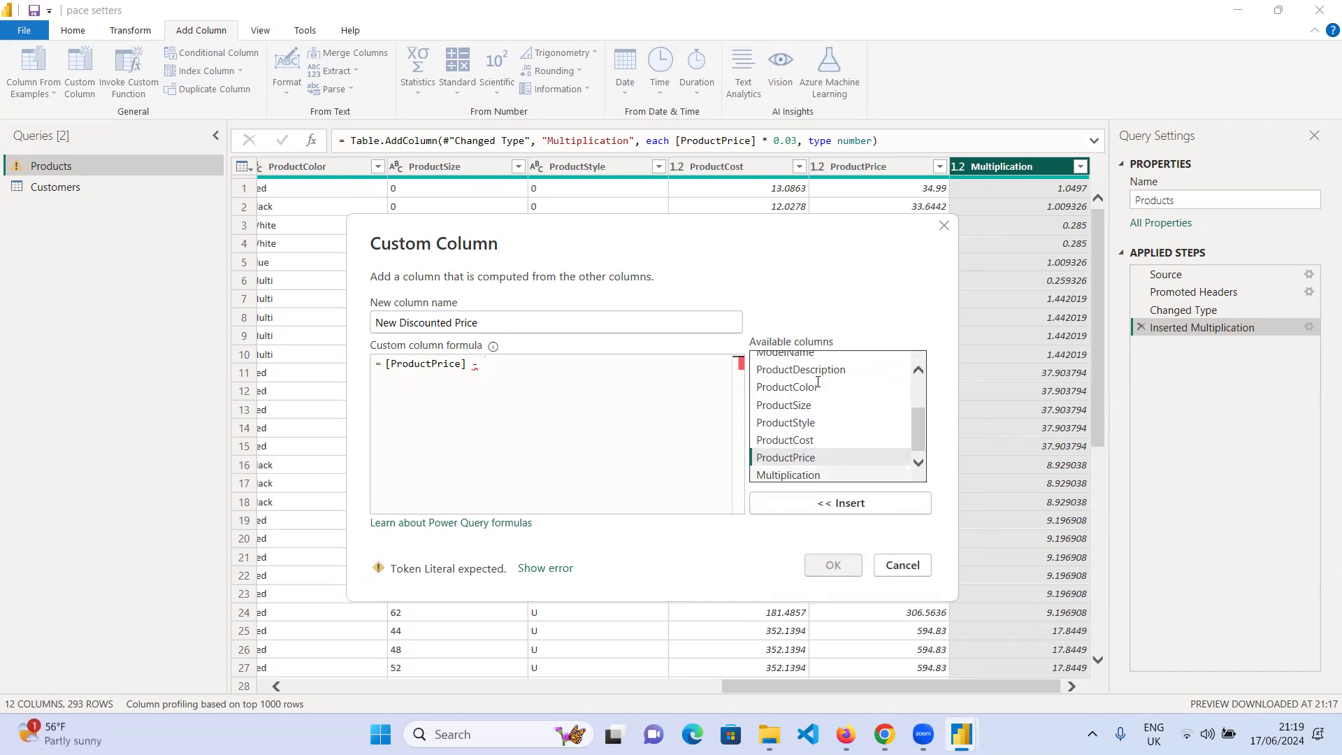
pyautogui.click(825, 475)
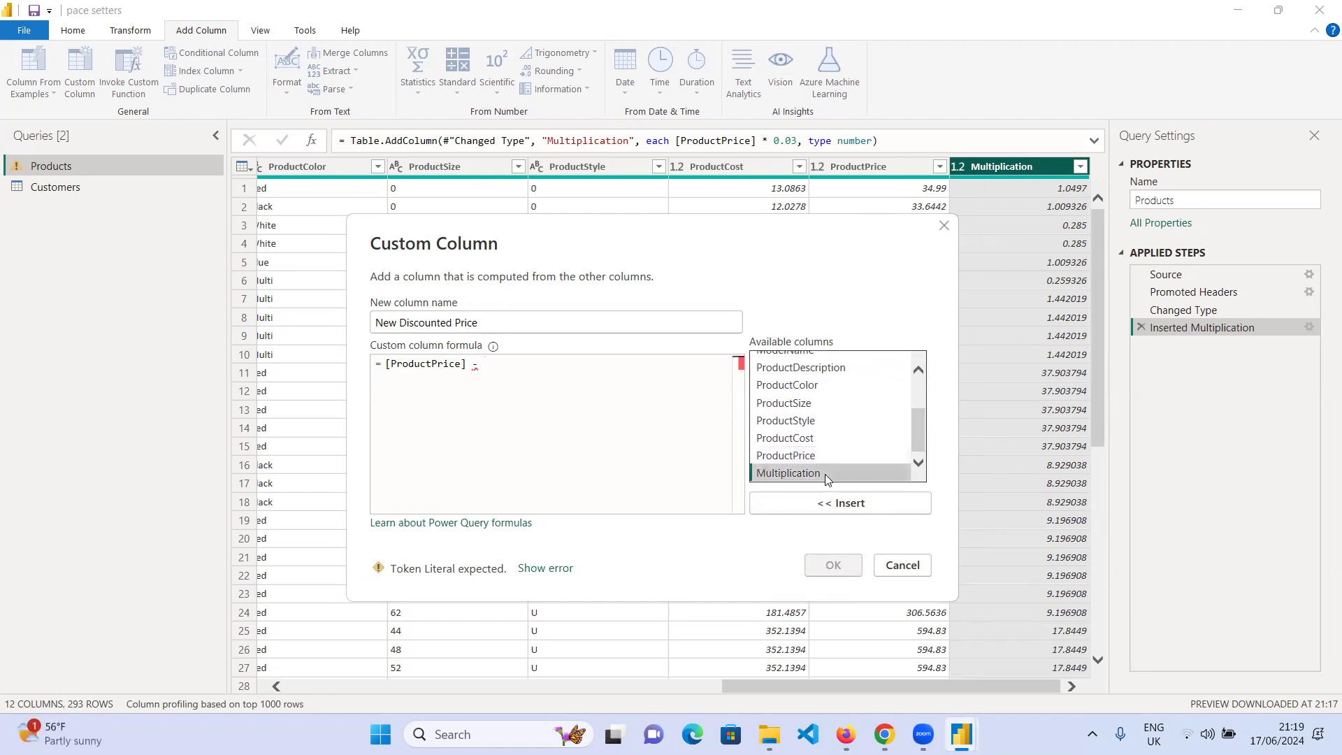
pyautogui.click(882, 512)
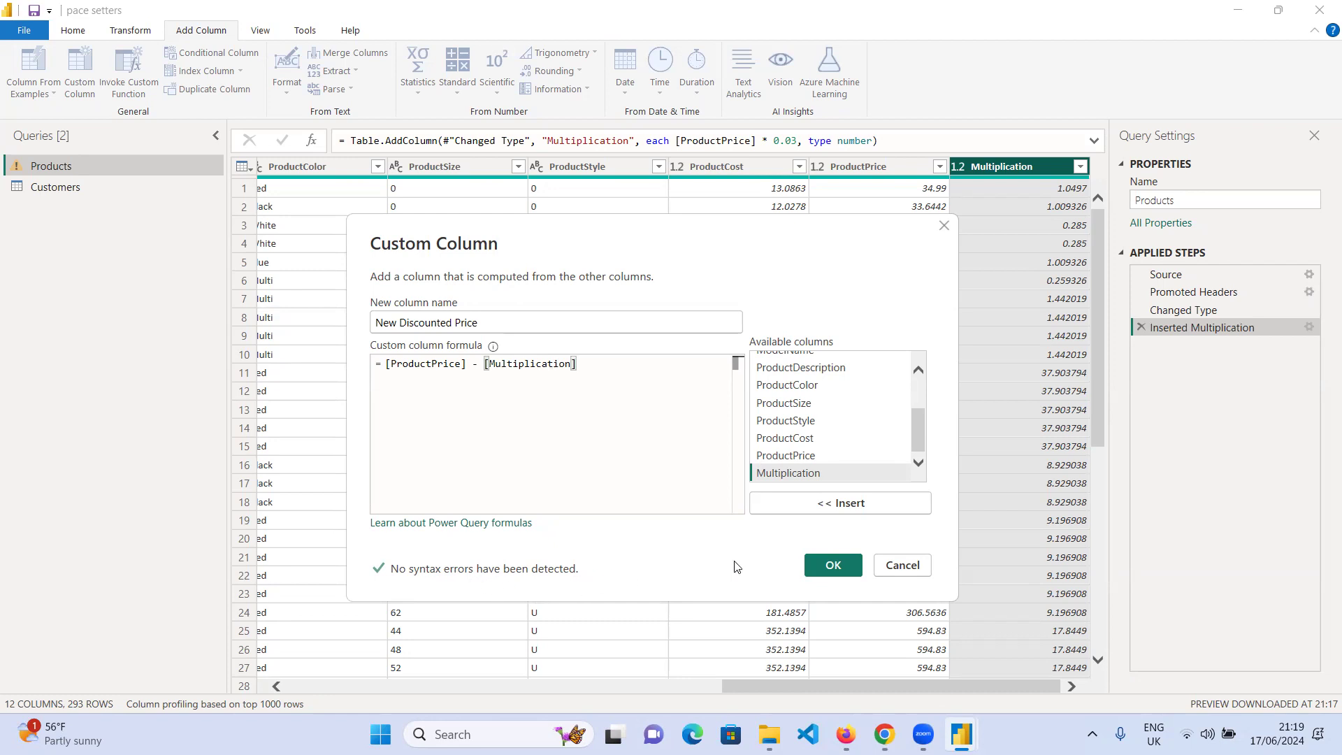
pyautogui.click(834, 567)
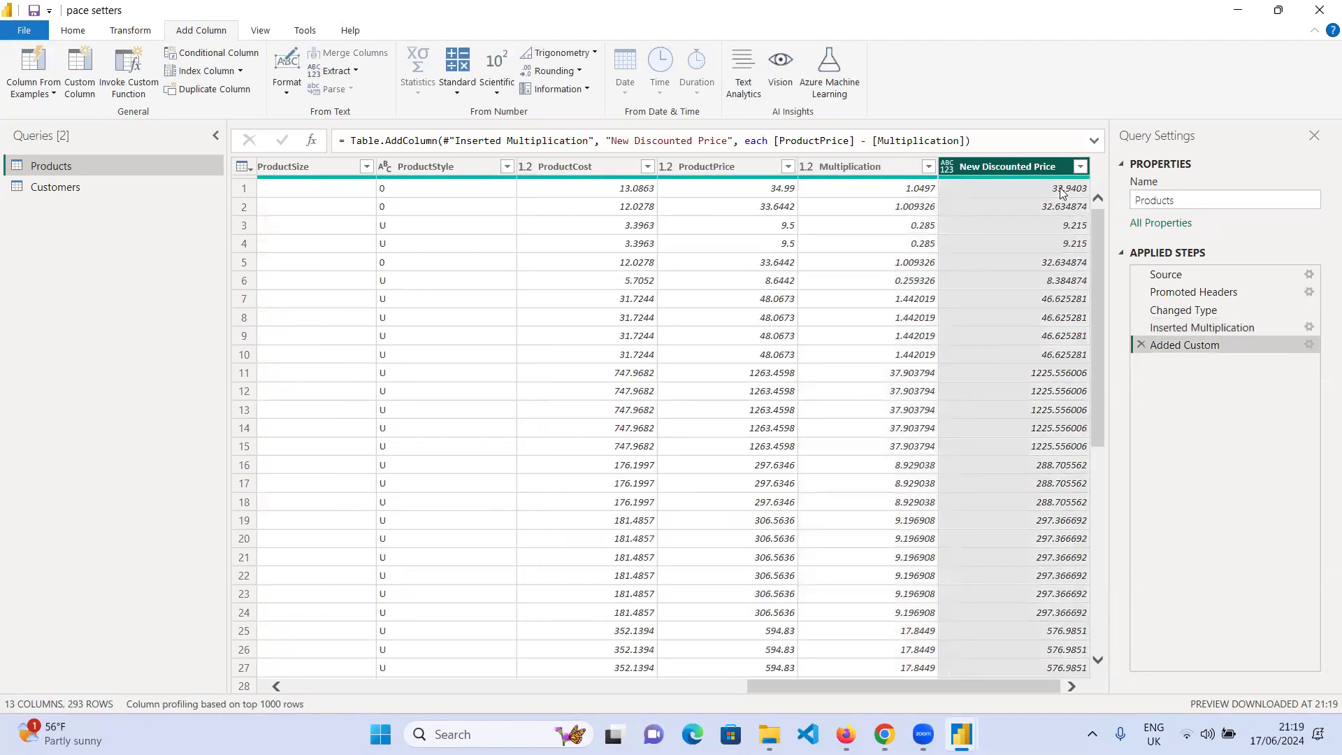
# - Rename the Multiplication column as Discount and compare it with the New Discounted Price column
pyautogui.doubleClick(847, 167)
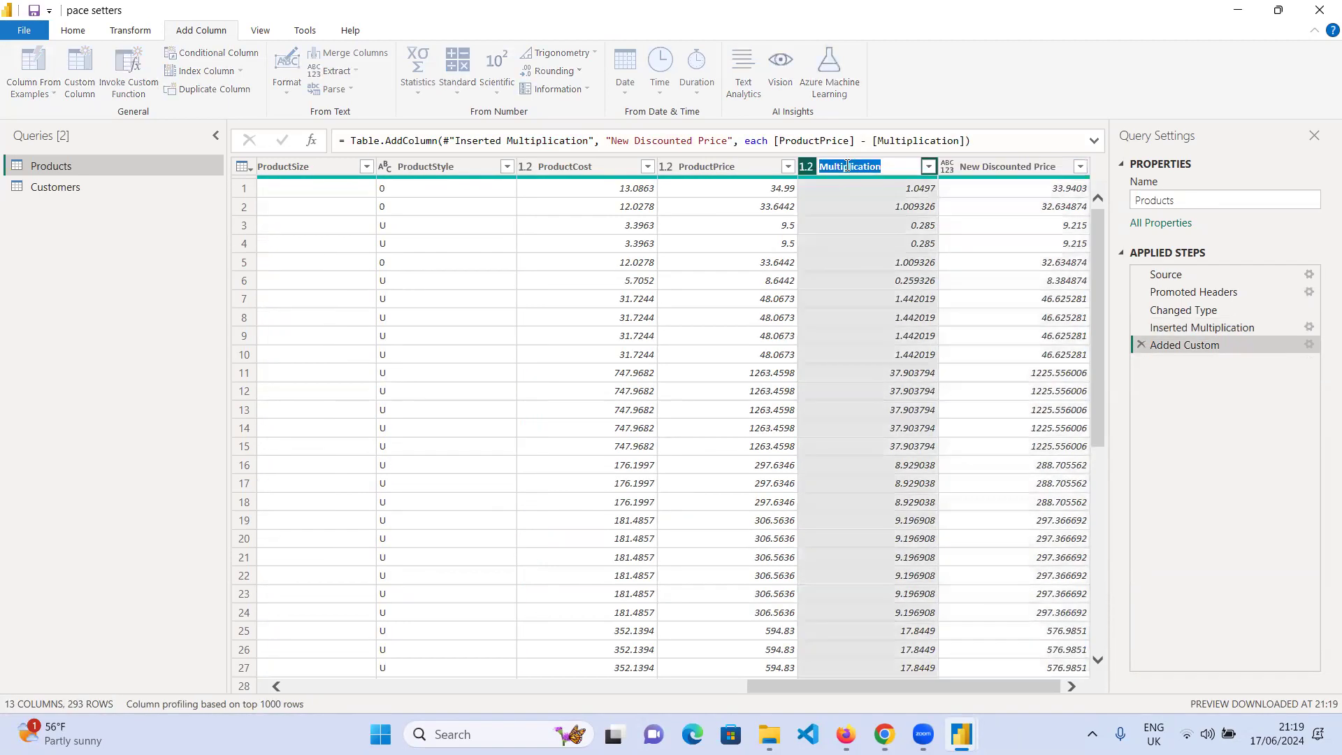
pyautogui.write('Discount')
pyautogui.press('Return')
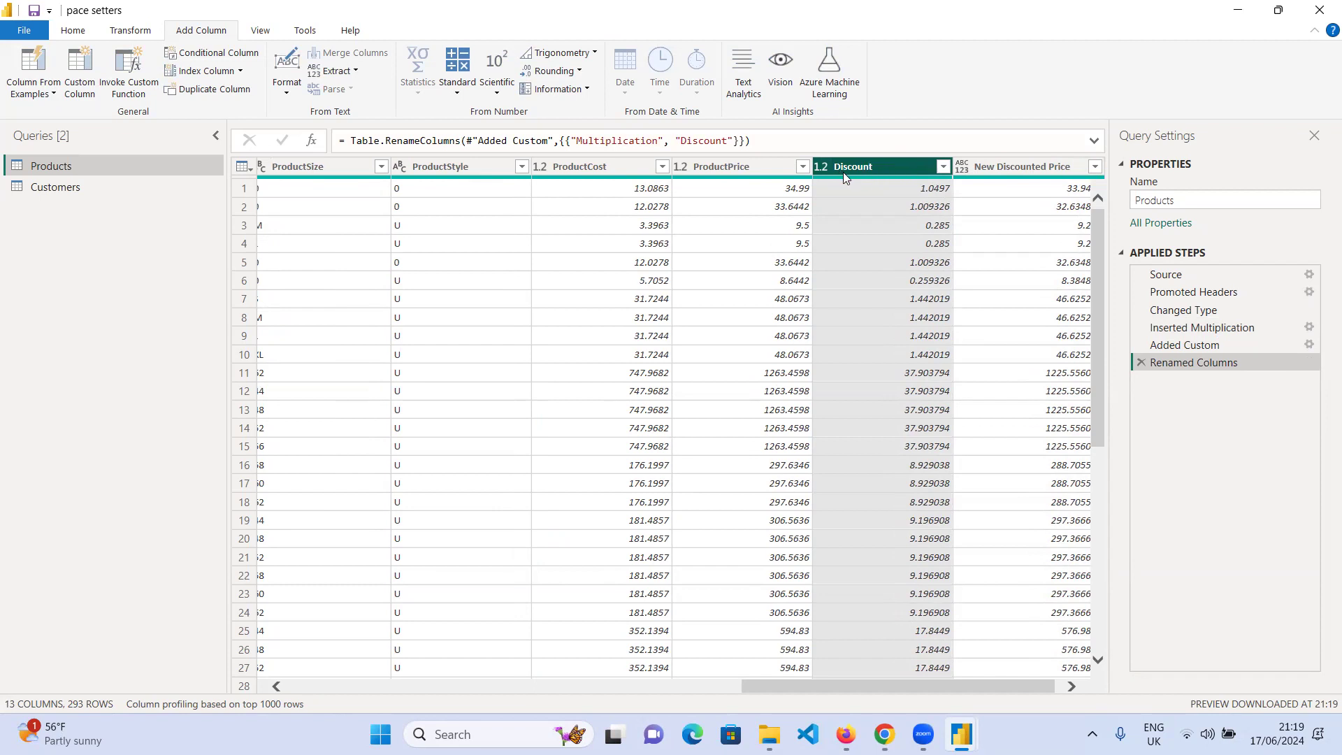
pyautogui.click(1024, 166)
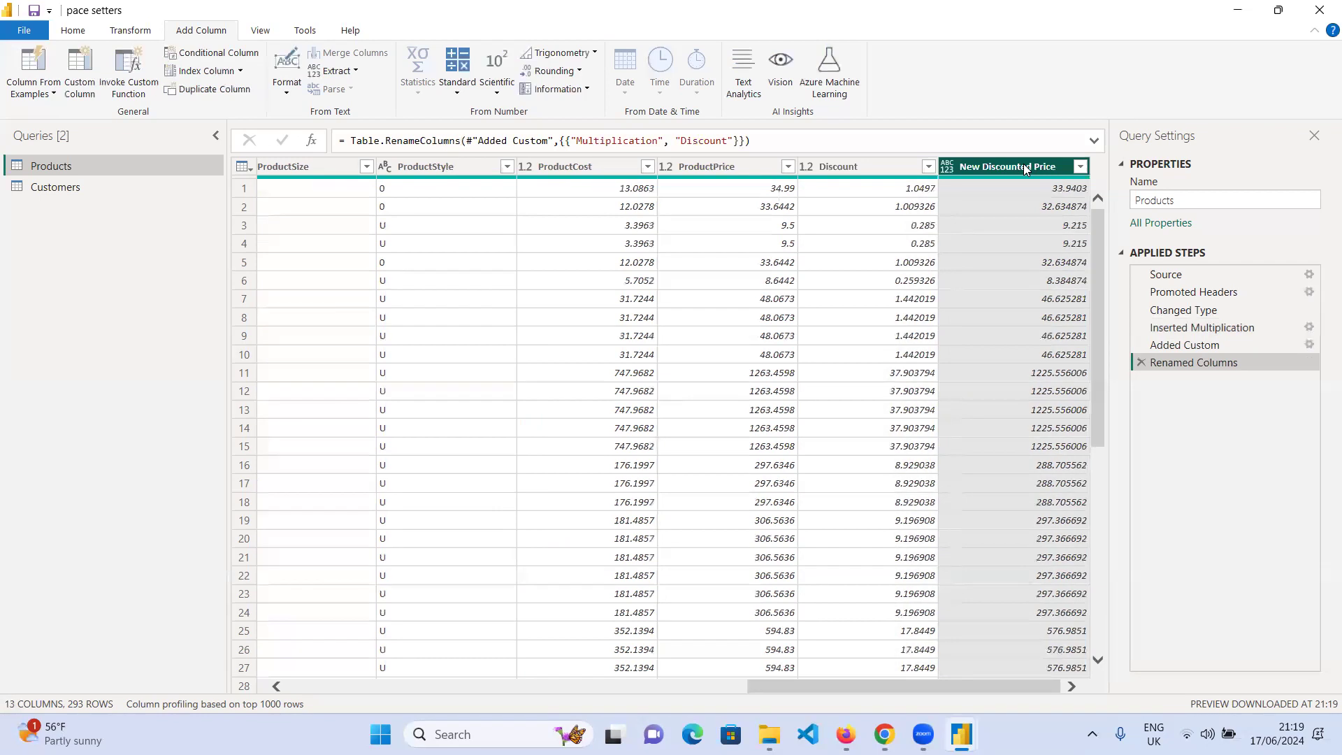
pyautogui.click(863, 171)
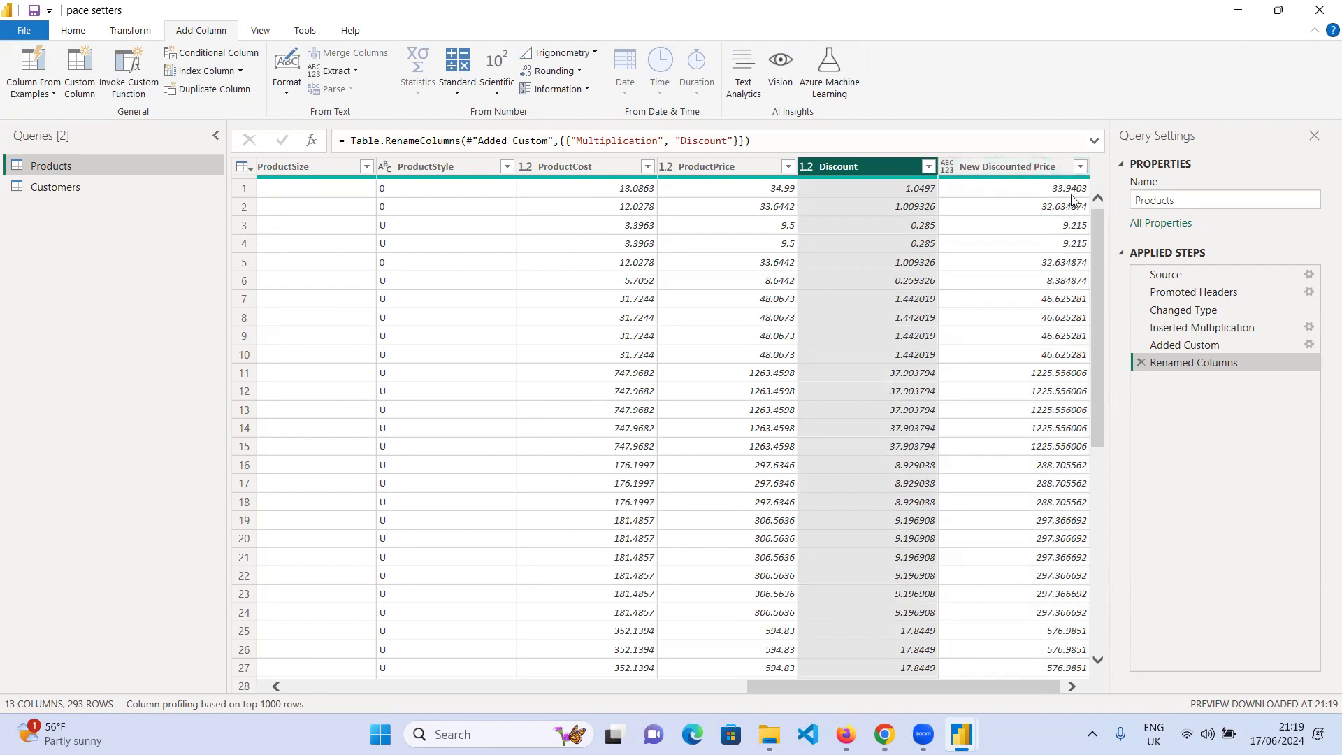
# - Review the settings of the Added Custom and Inserted Multiplication steps, and return to the Renamed Columns step
pyautogui.click(1305, 343)
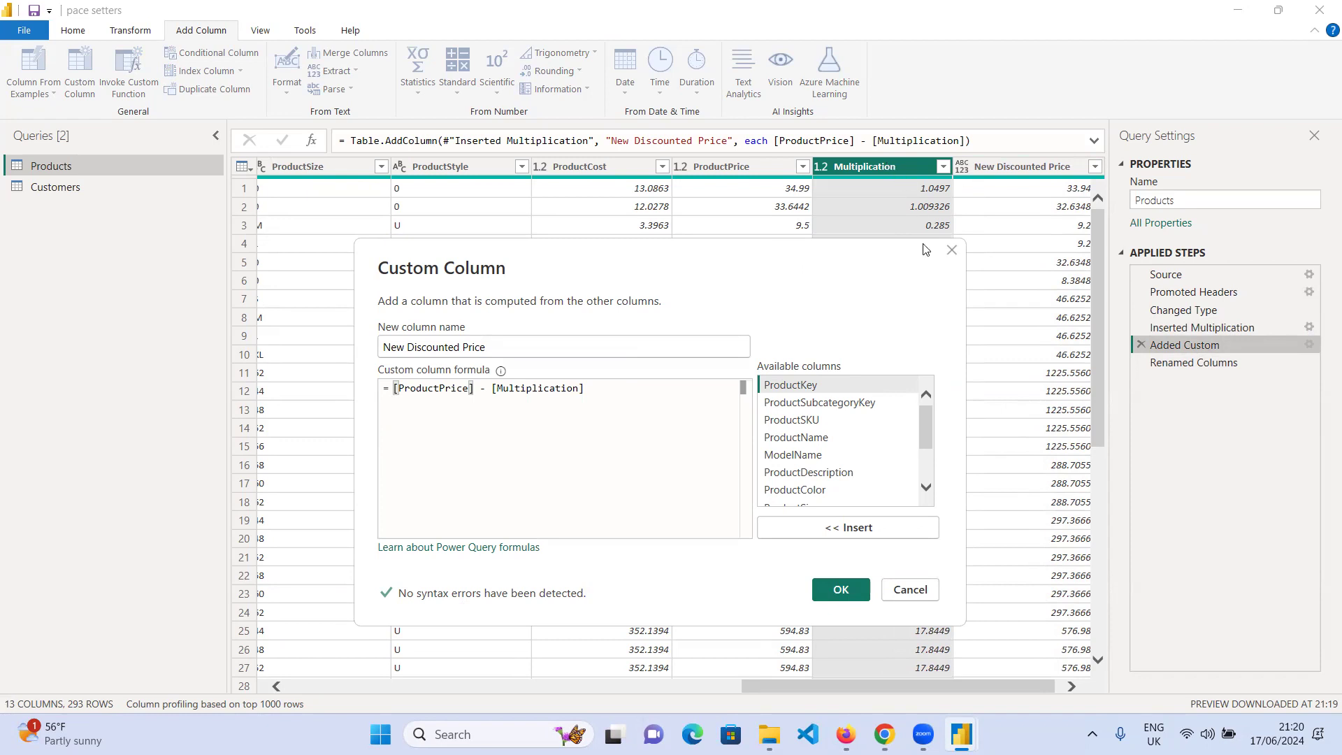
pyautogui.click(852, 589)
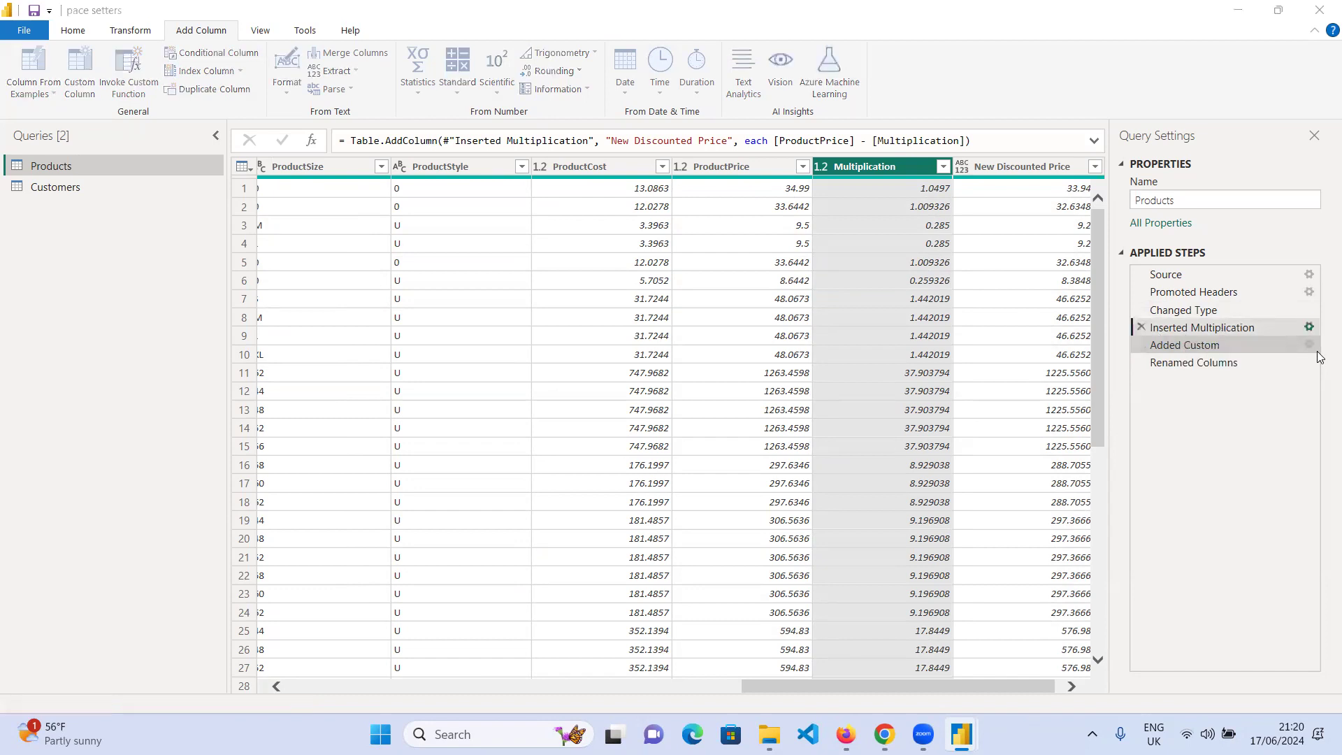
pyautogui.click(1310, 327)
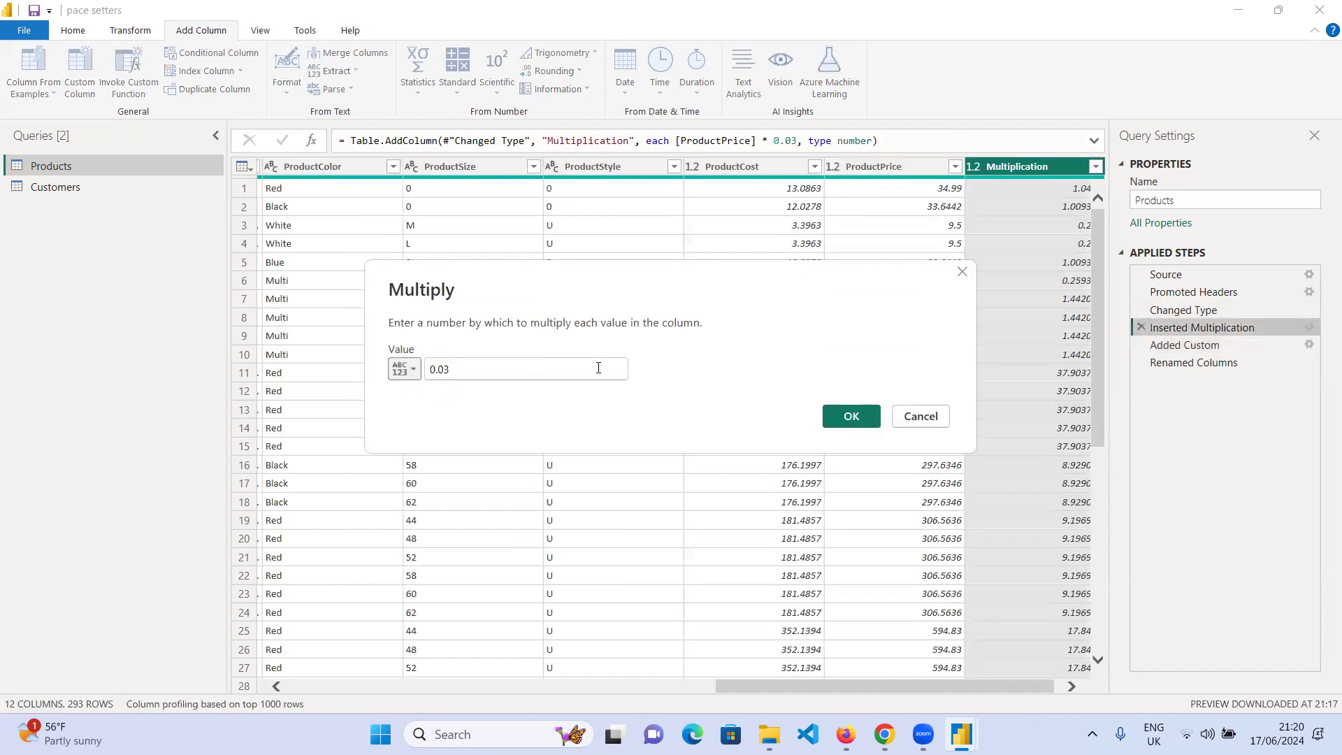
pyautogui.click(963, 272)
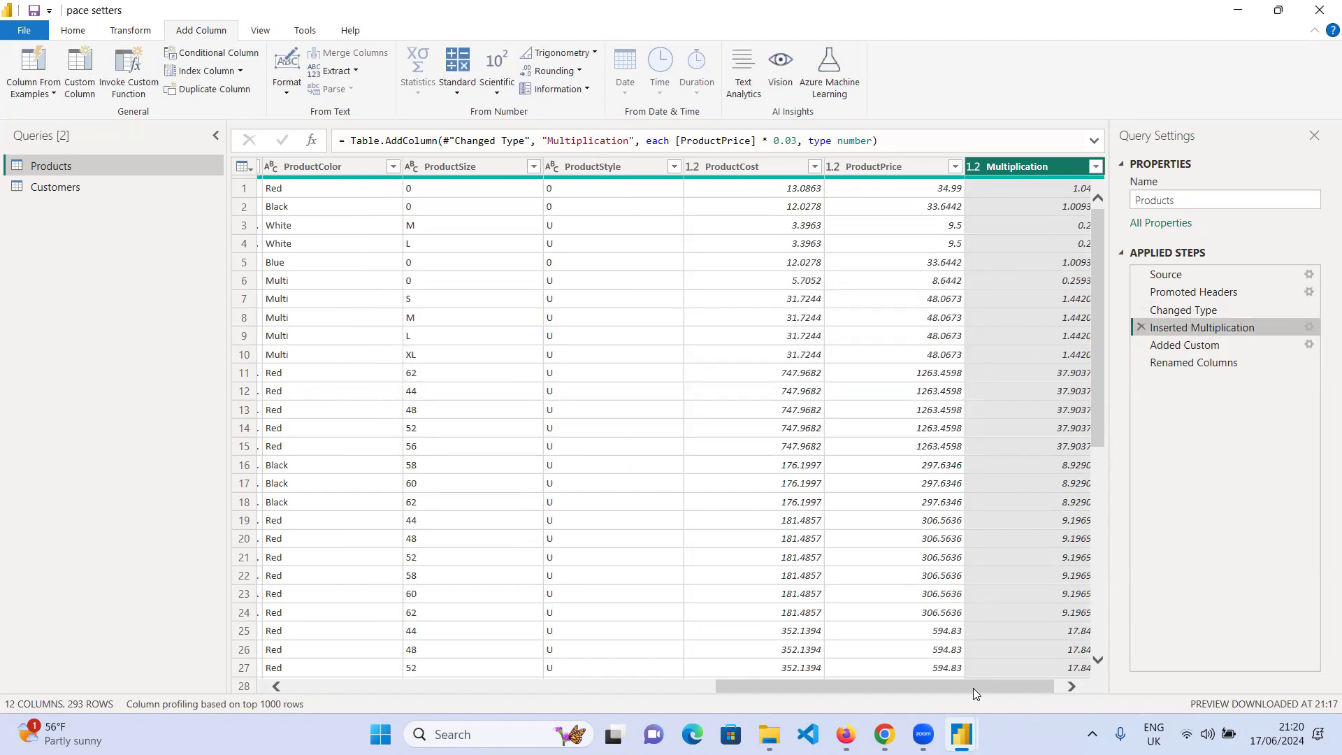
pyautogui.hscroll(1, 973, 688)
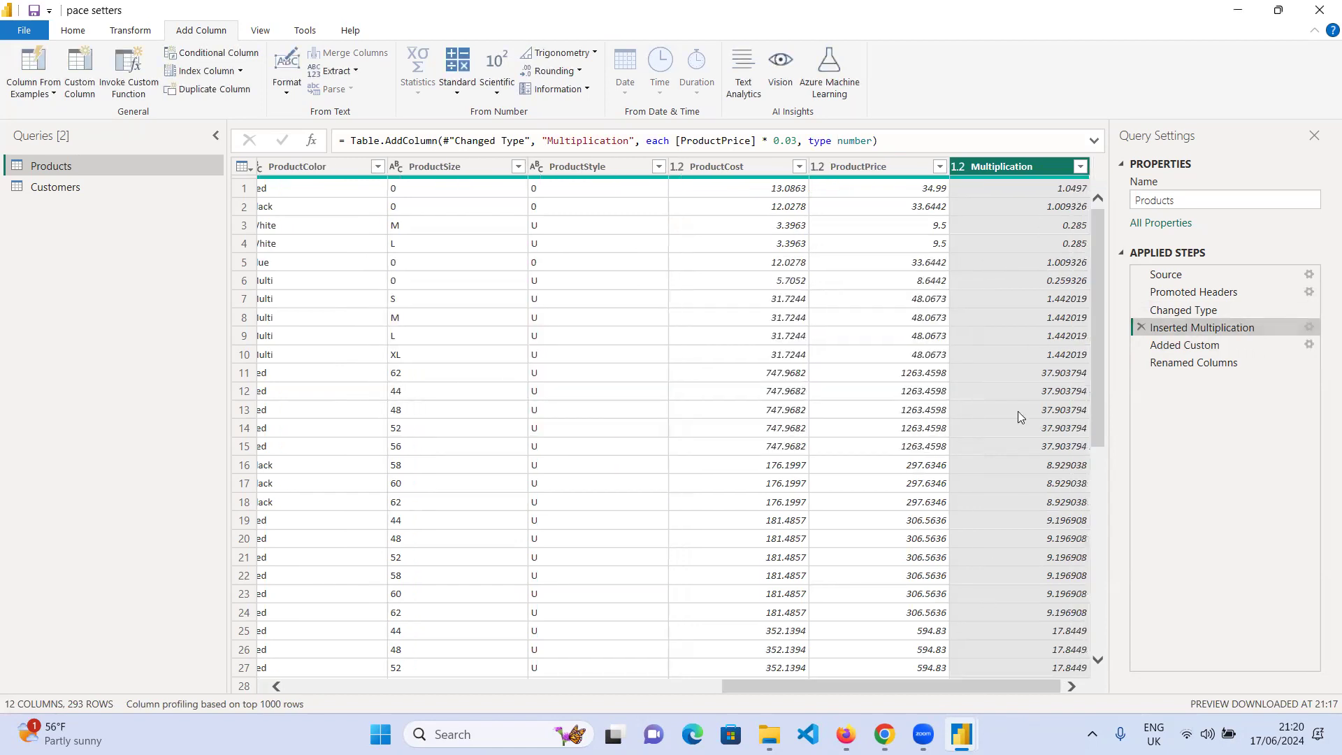
pyautogui.doubleClick(1008, 166)
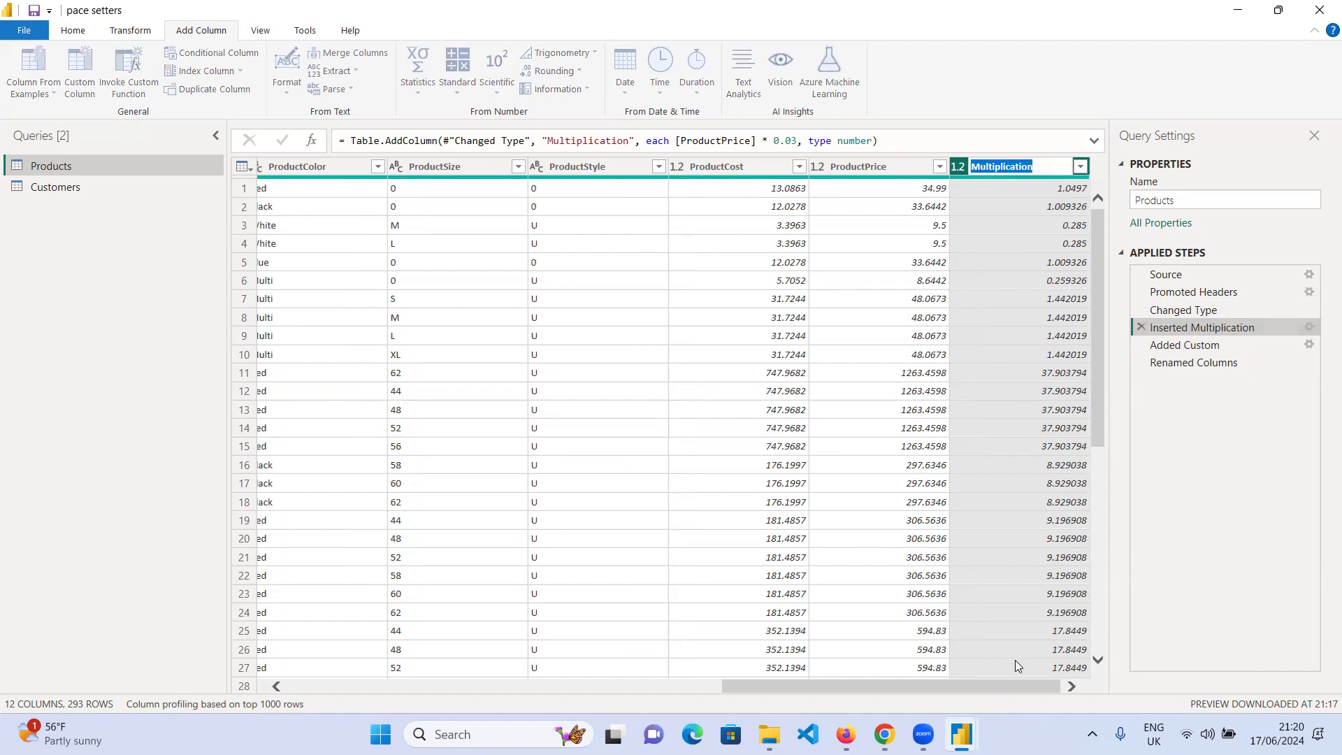
pyautogui.click(1197, 365)
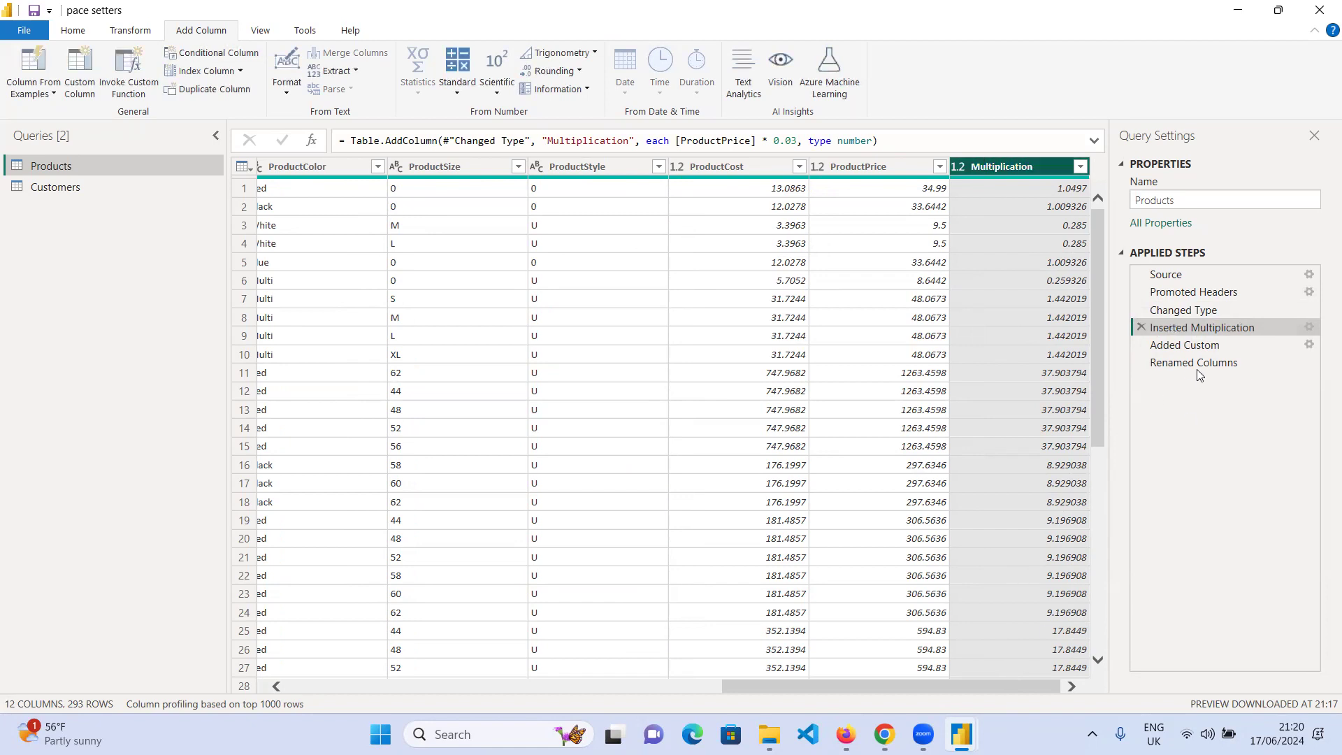
pyautogui.click(1197, 364)
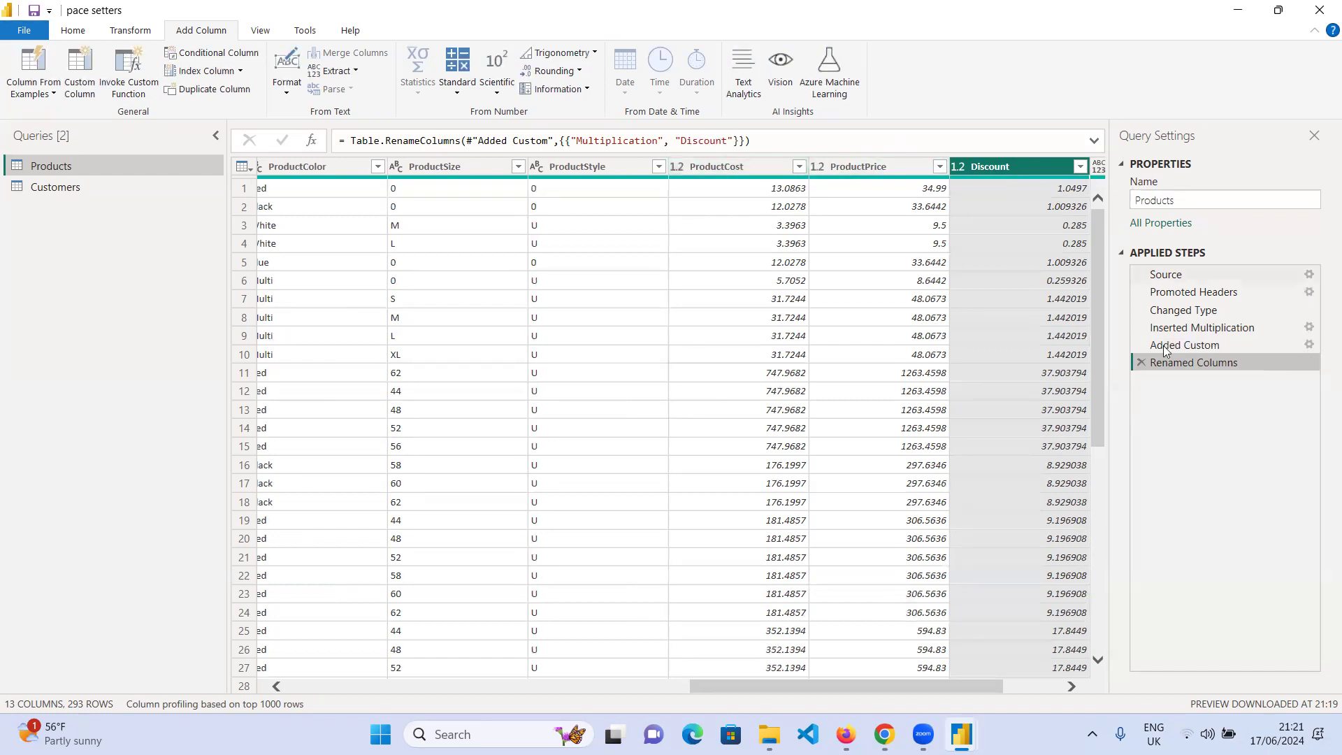
# - Delete the applied steps Renamed Columns, Added Custom and Inserted Multiplication from the Products query
pyautogui.click(1142, 363)
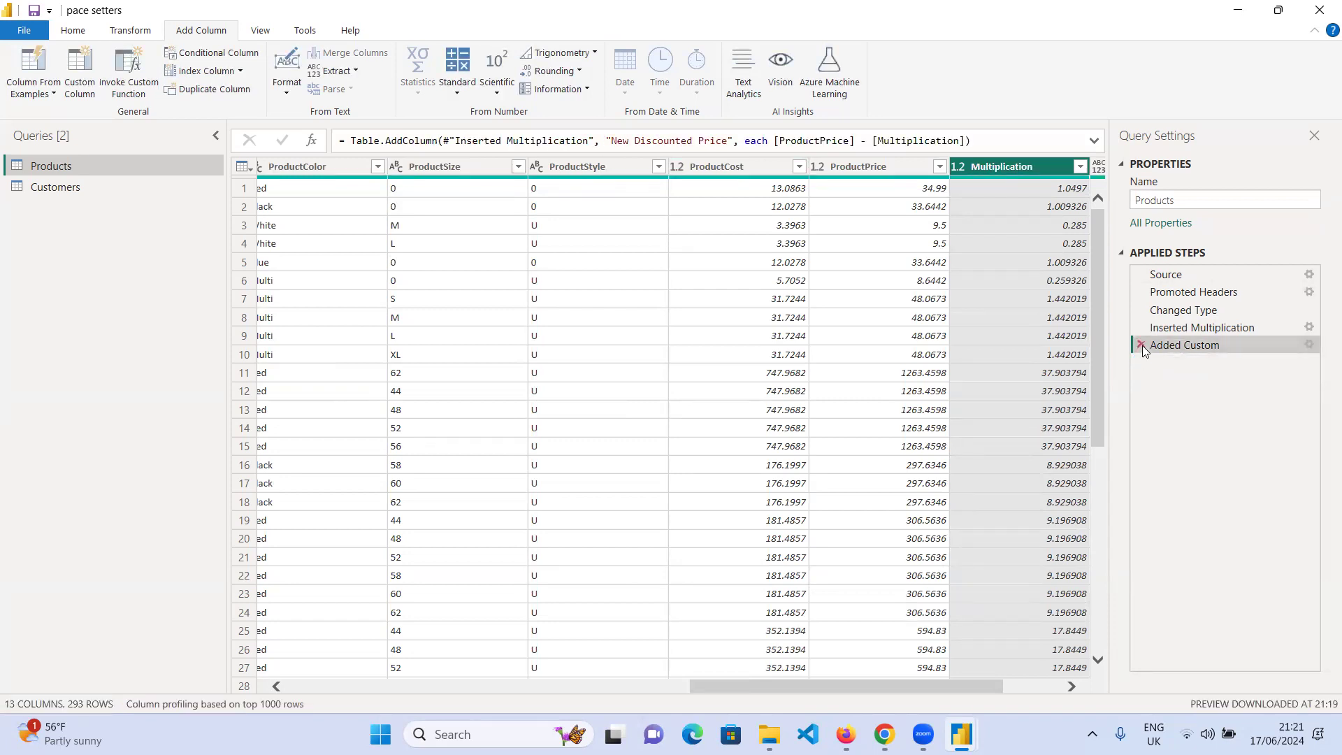
pyautogui.click(1142, 345)
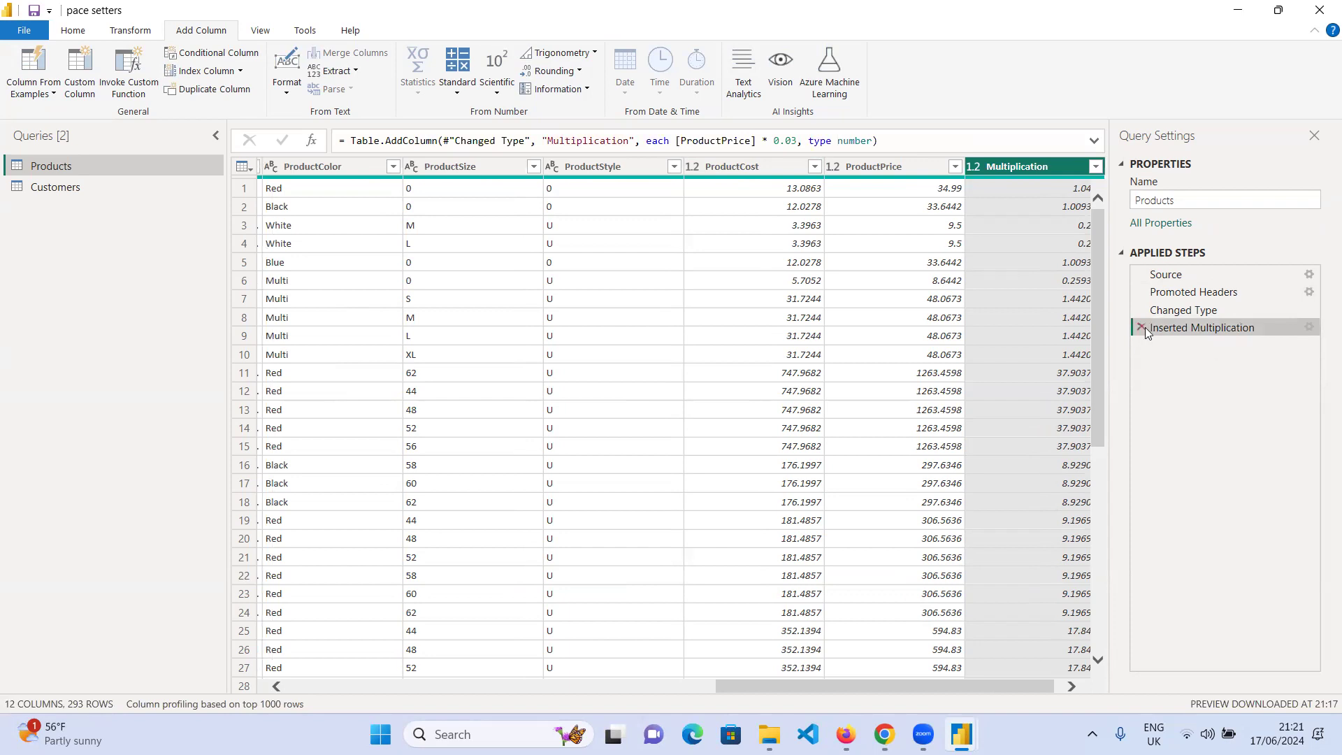
pyautogui.click(1141, 327)
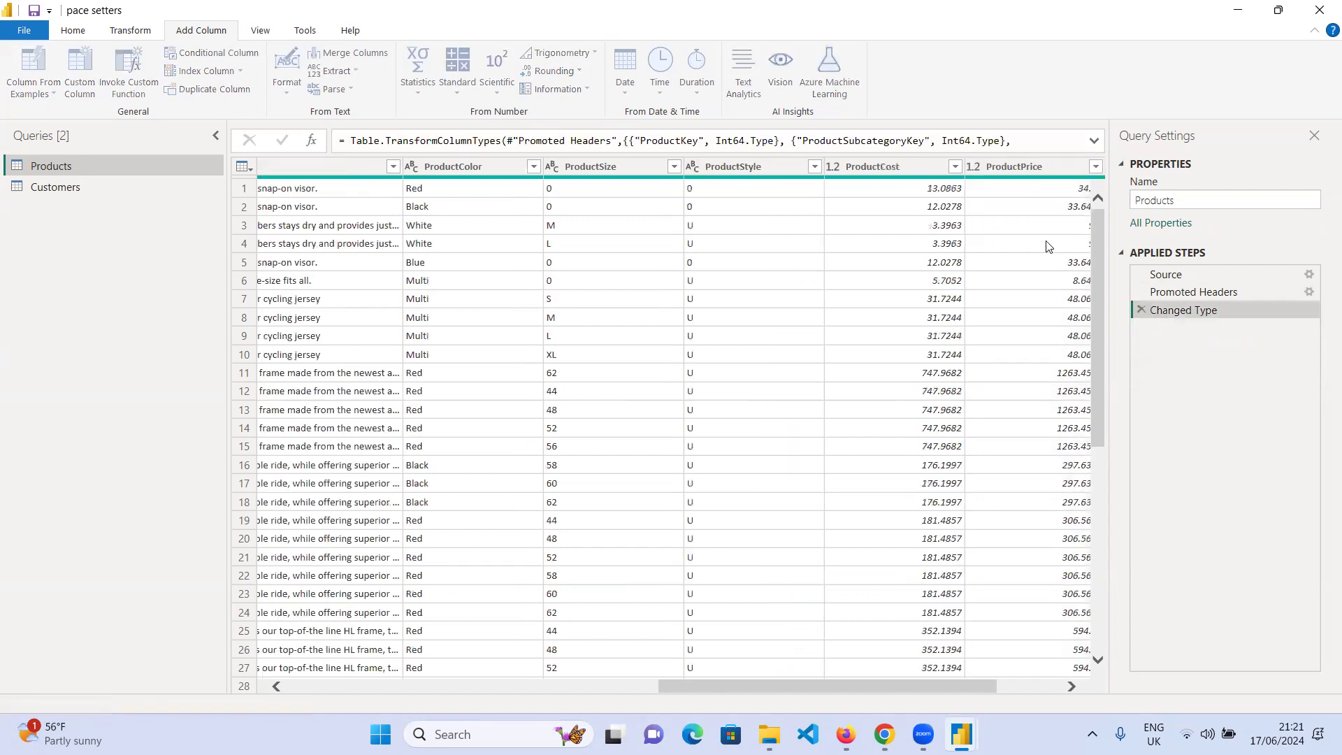
# - Add a new column that multiplies ProductPrice by 0.97
pyautogui.click(1059, 167)
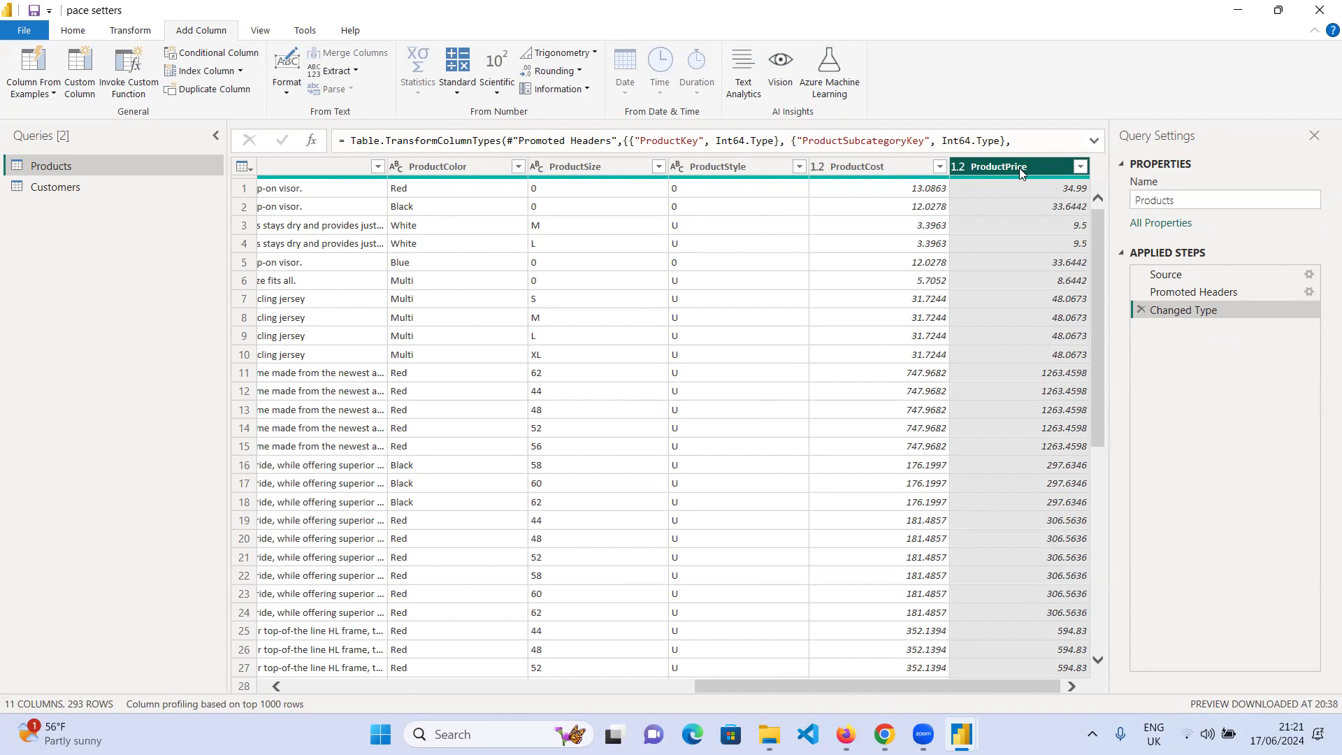
pyautogui.click(459, 93)
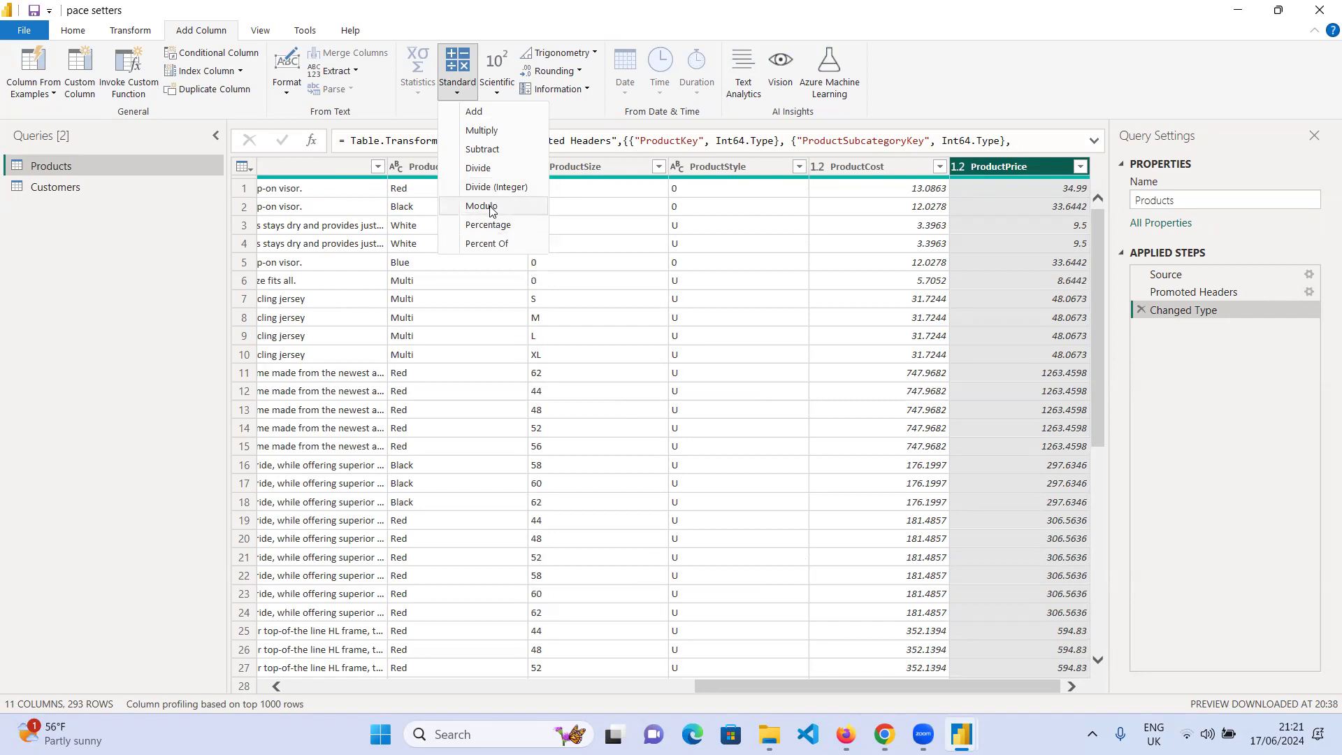
pyautogui.click(488, 135)
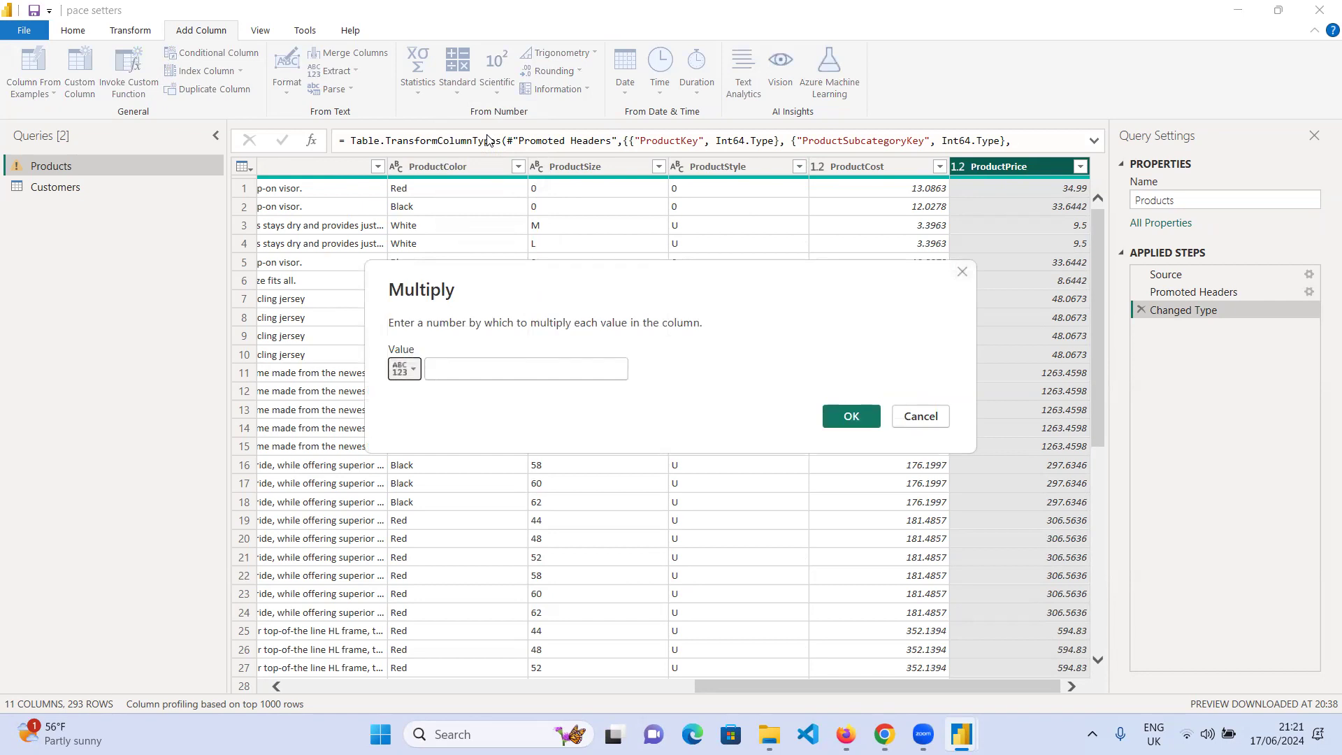
pyautogui.click(565, 365)
pyautogui.write('0.')
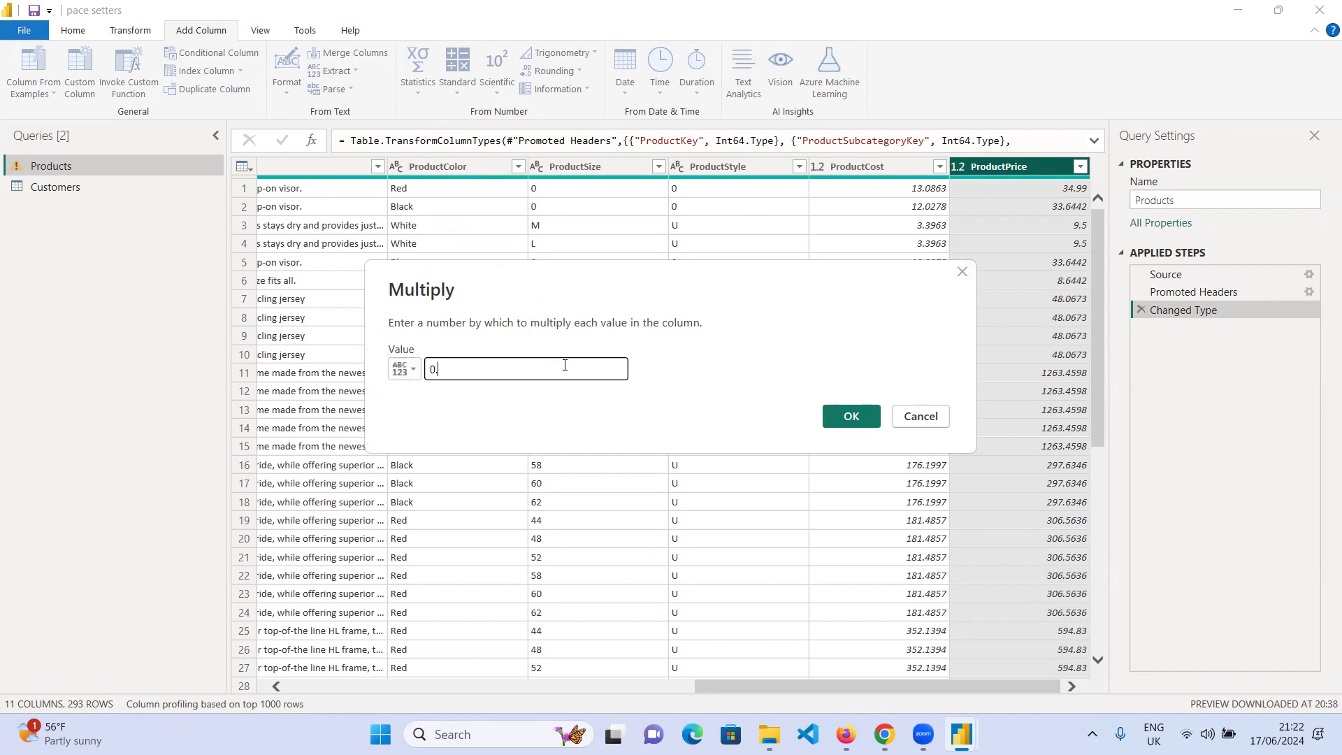
pyautogui.write('97')
pyautogui.click(852, 416)
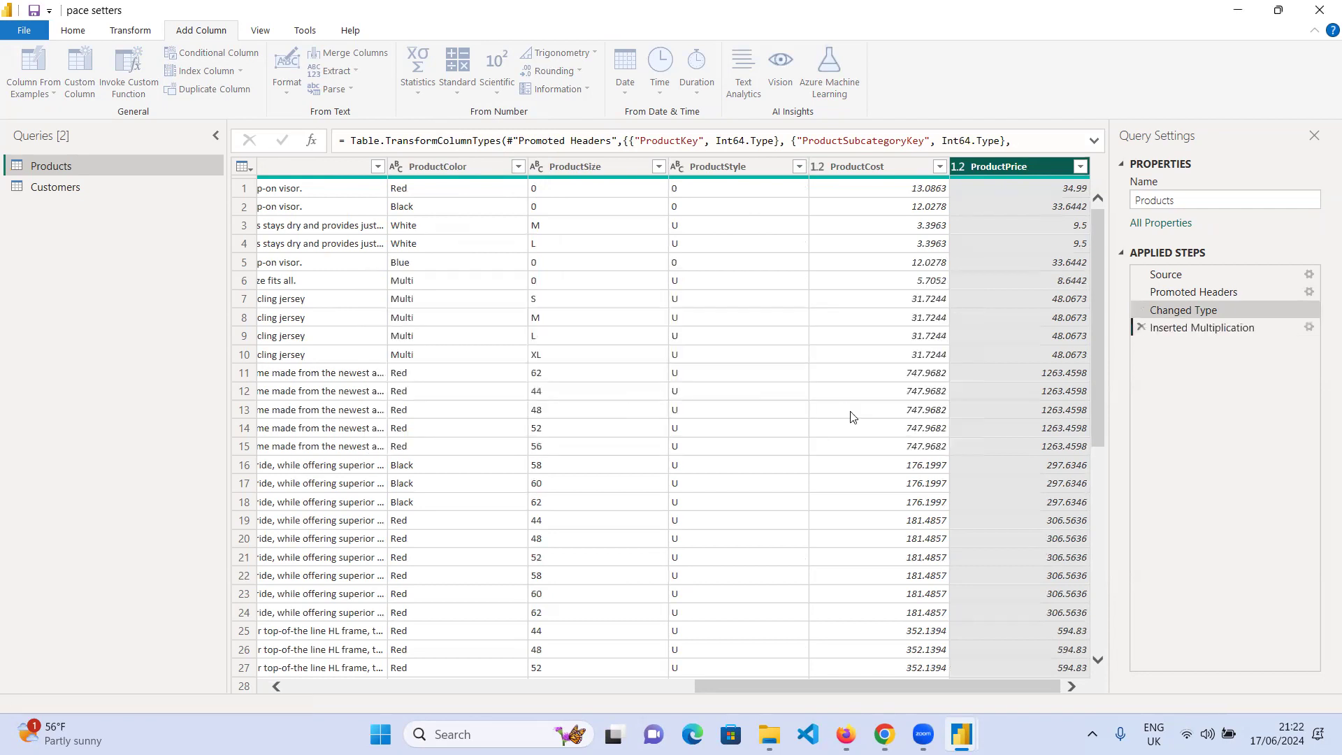
# - Rename the Multiplication column as Discounted Price
pyautogui.doubleClick(985, 167)
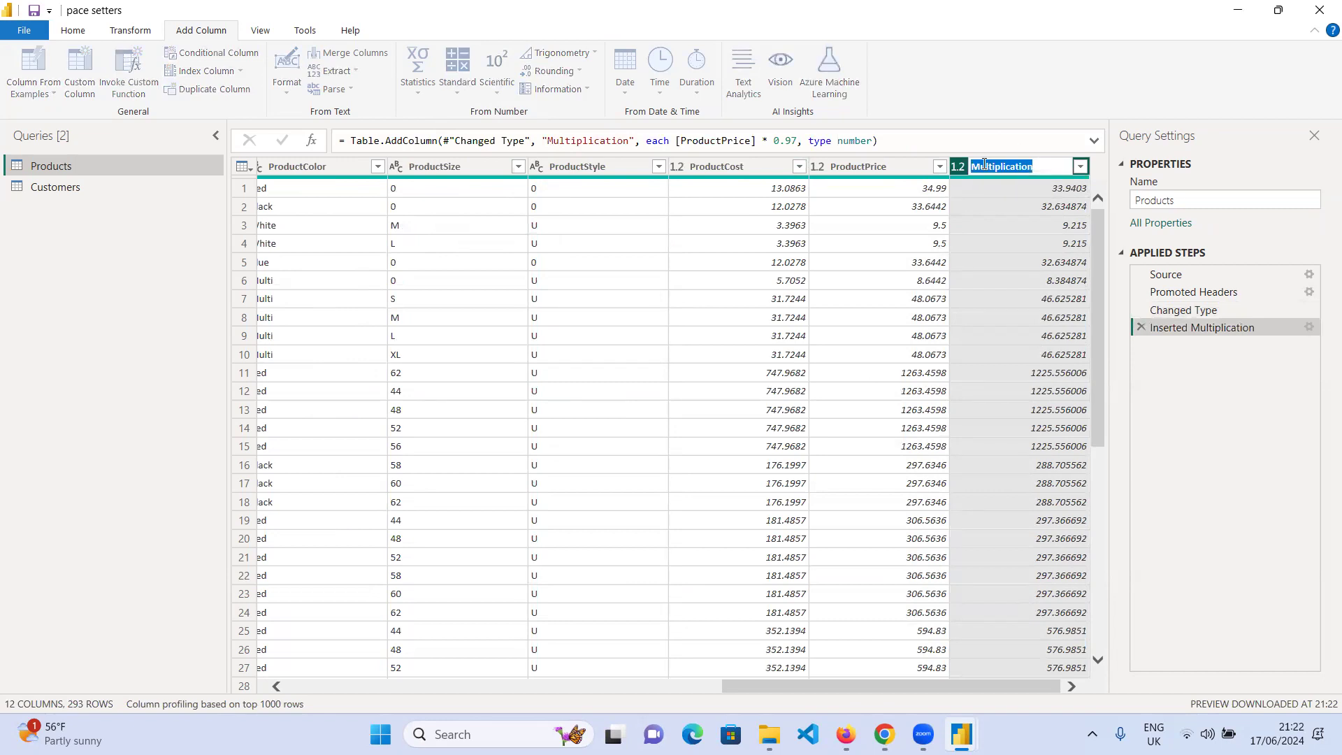
pyautogui.write('Discounted Price')
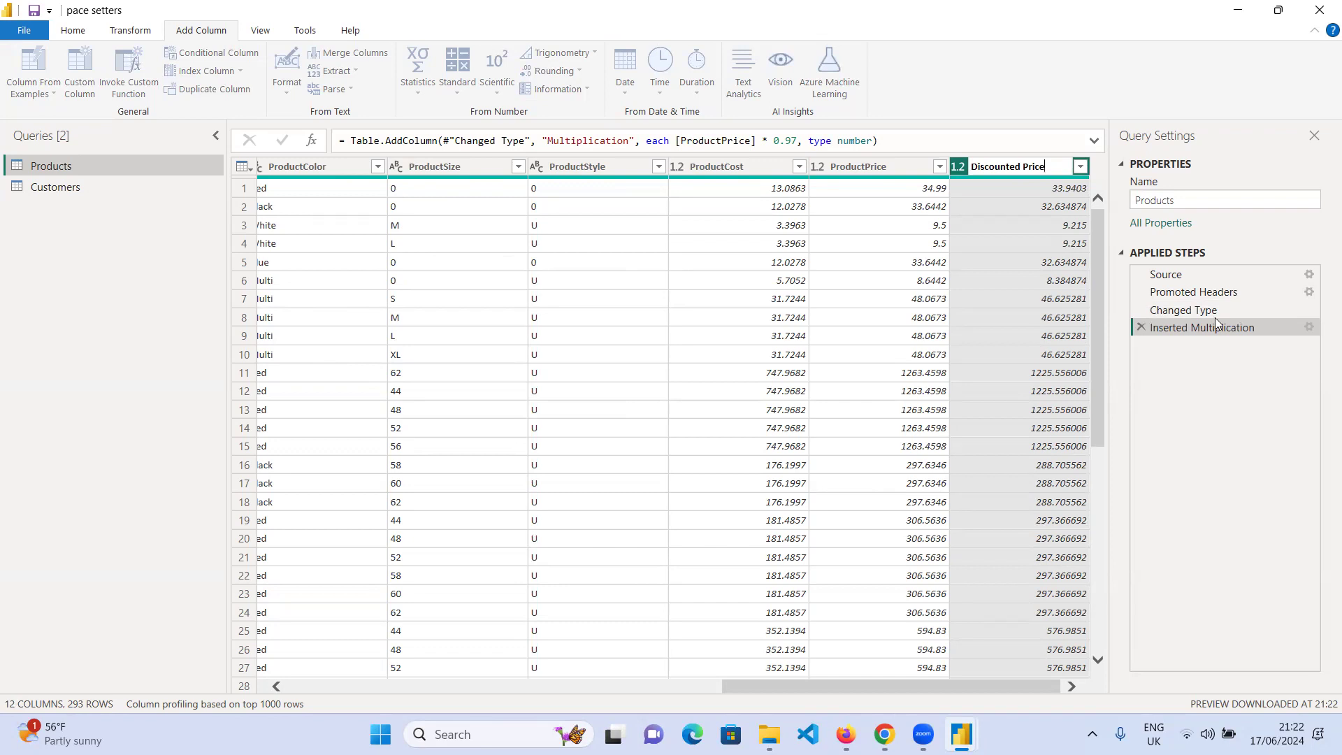
pyautogui.click(1218, 414)
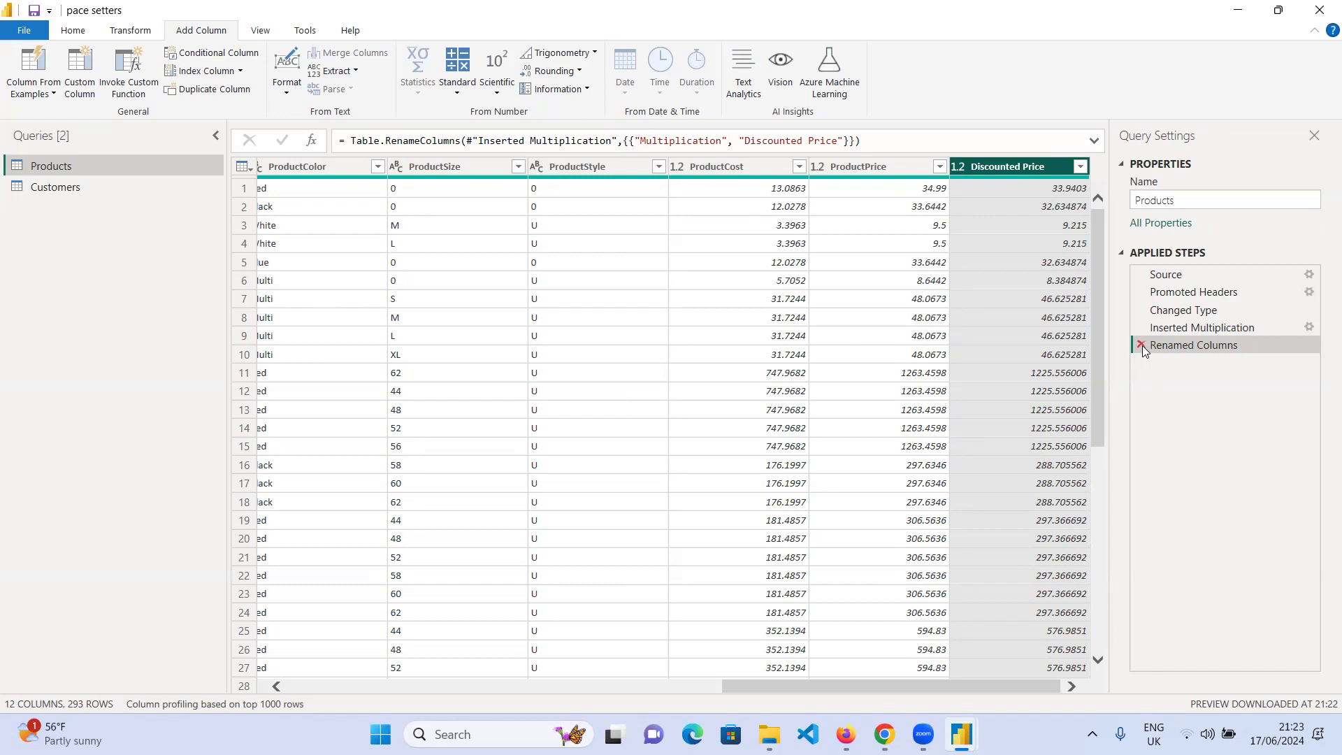
# - Edit the Inserted Multiplication step so that it multiplies ProductPrice by 0.03
pyautogui.click(1309, 328)
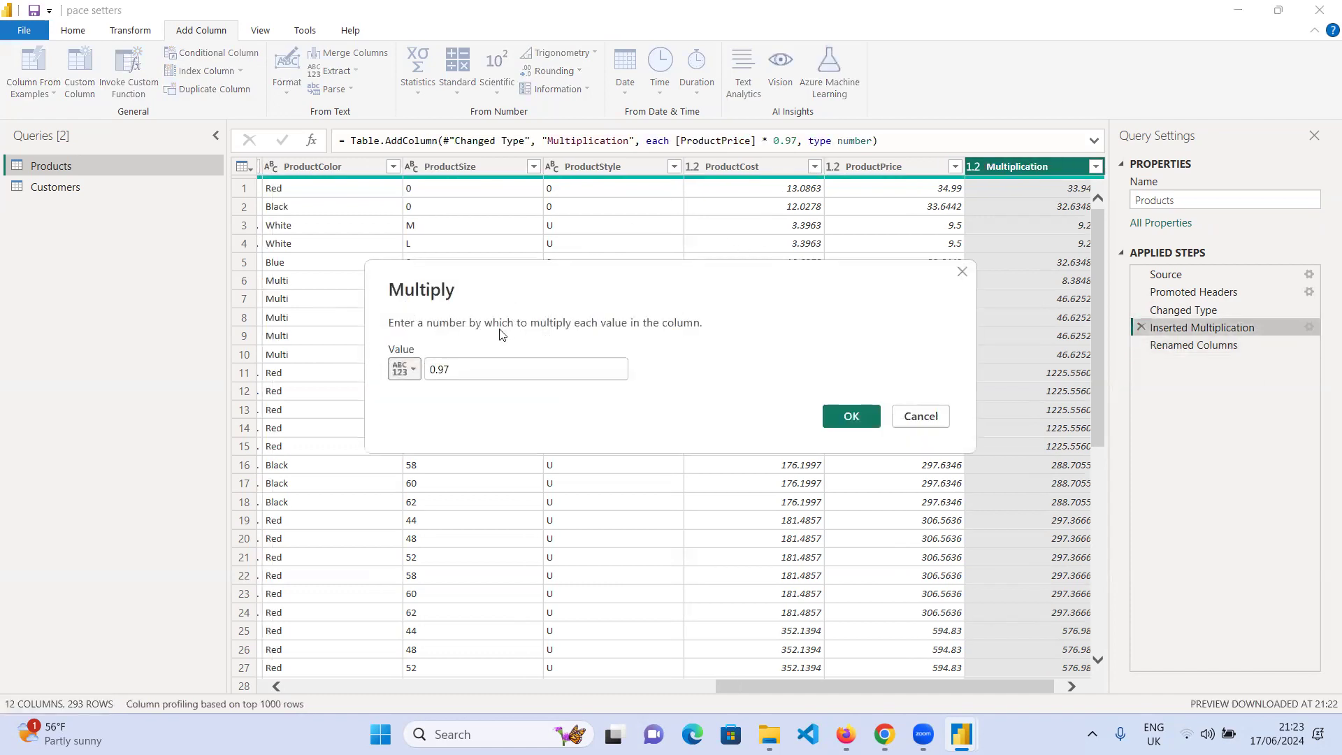
pyautogui.click(450, 366)
pyautogui.press('BackSpace')
pyautogui.press('BackSpace')
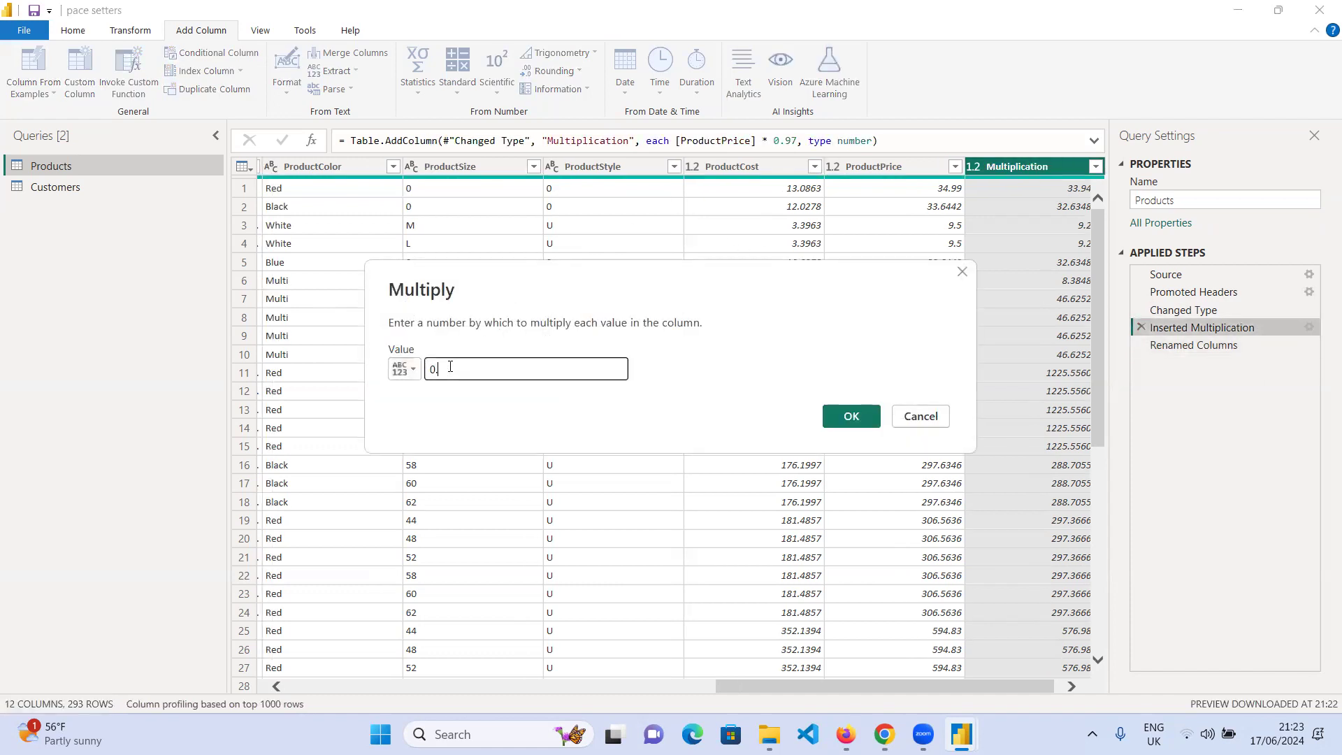
pyautogui.write('03')
pyautogui.click(872, 414)
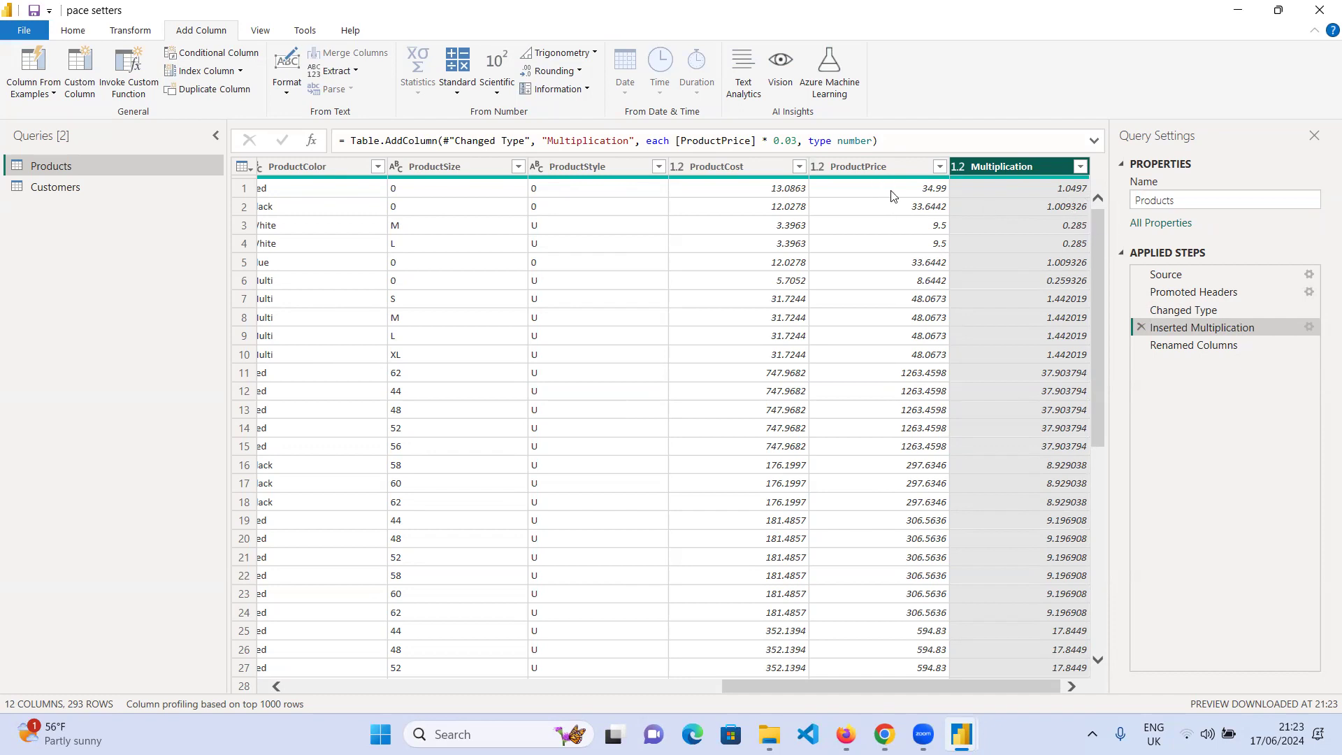
# - Edit the Inserted Multiplication step to multiply ProductPrice by 0.97, and return to the Renamed Columns step
pyautogui.click(1311, 328)
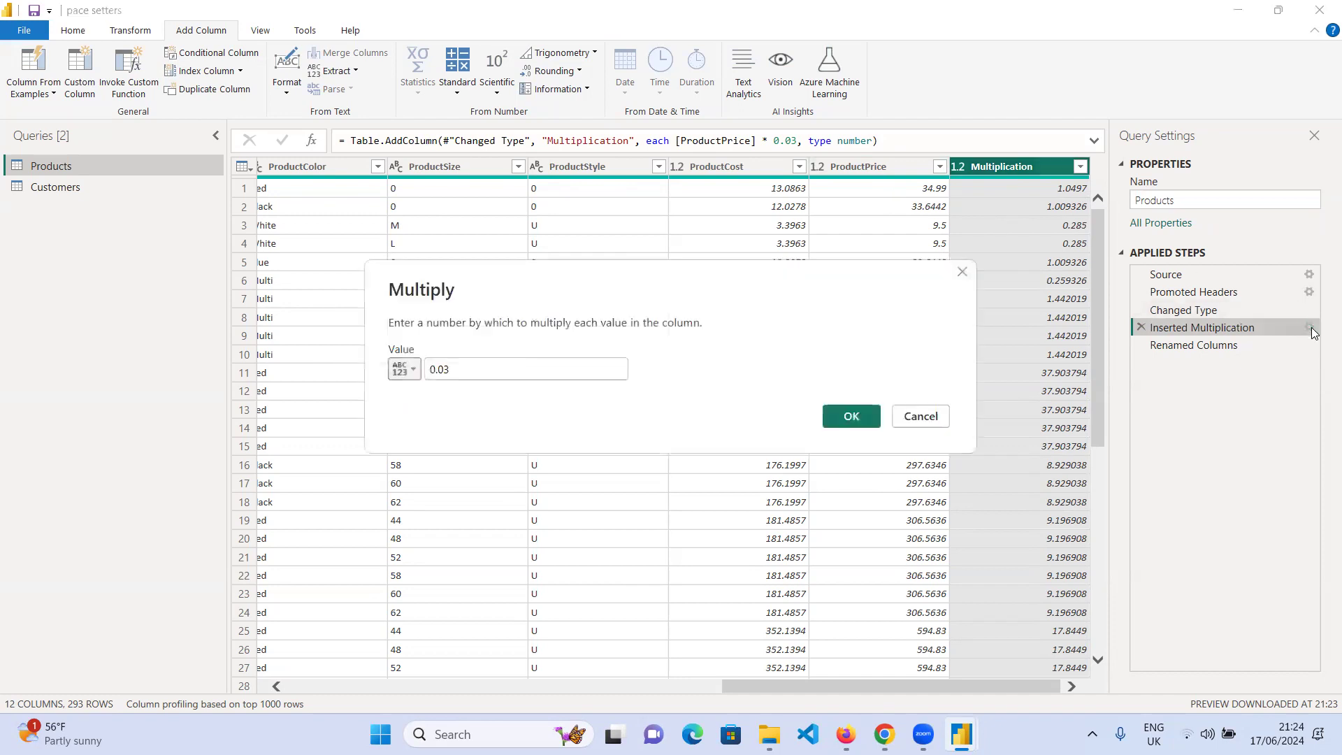
pyautogui.press('BackSpace')
pyautogui.press('BackSpace')
pyautogui.write('97')
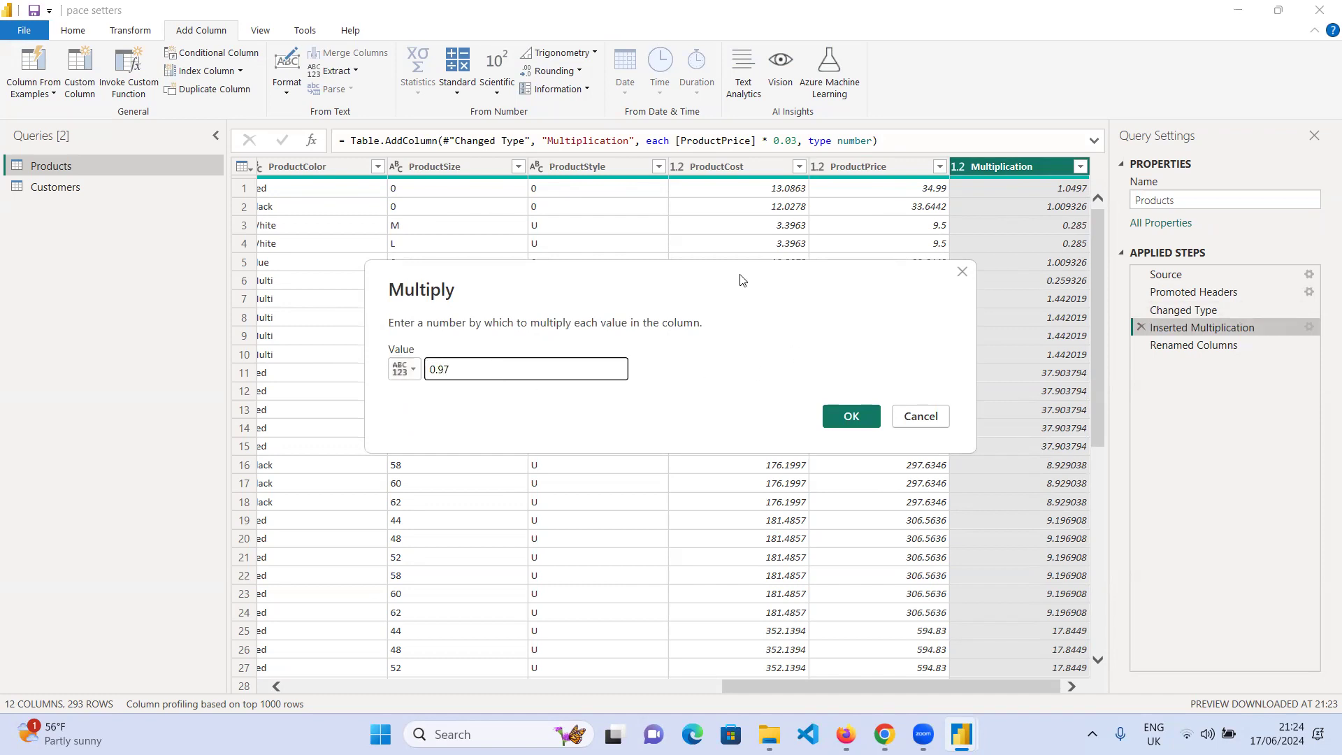
pyautogui.moveTo(741, 293); pyautogui.dragTo(730, 337)
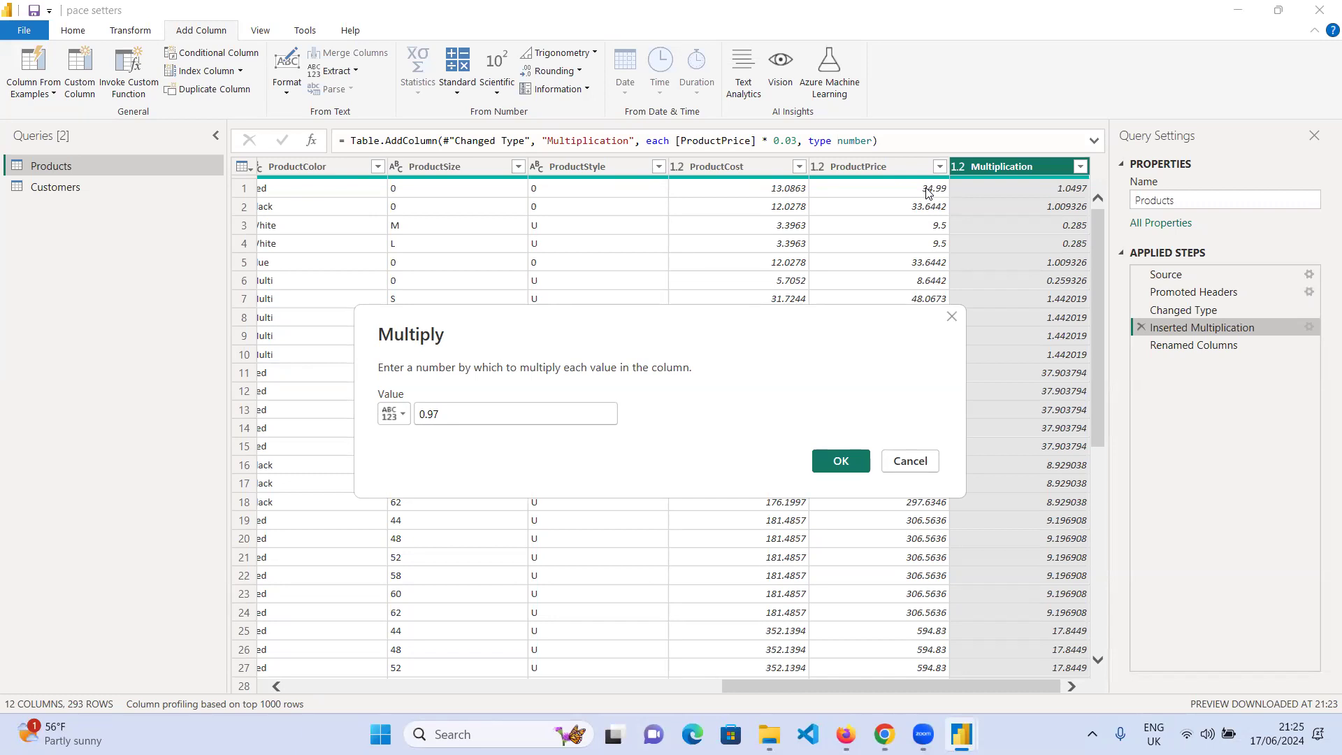
pyautogui.click(842, 463)
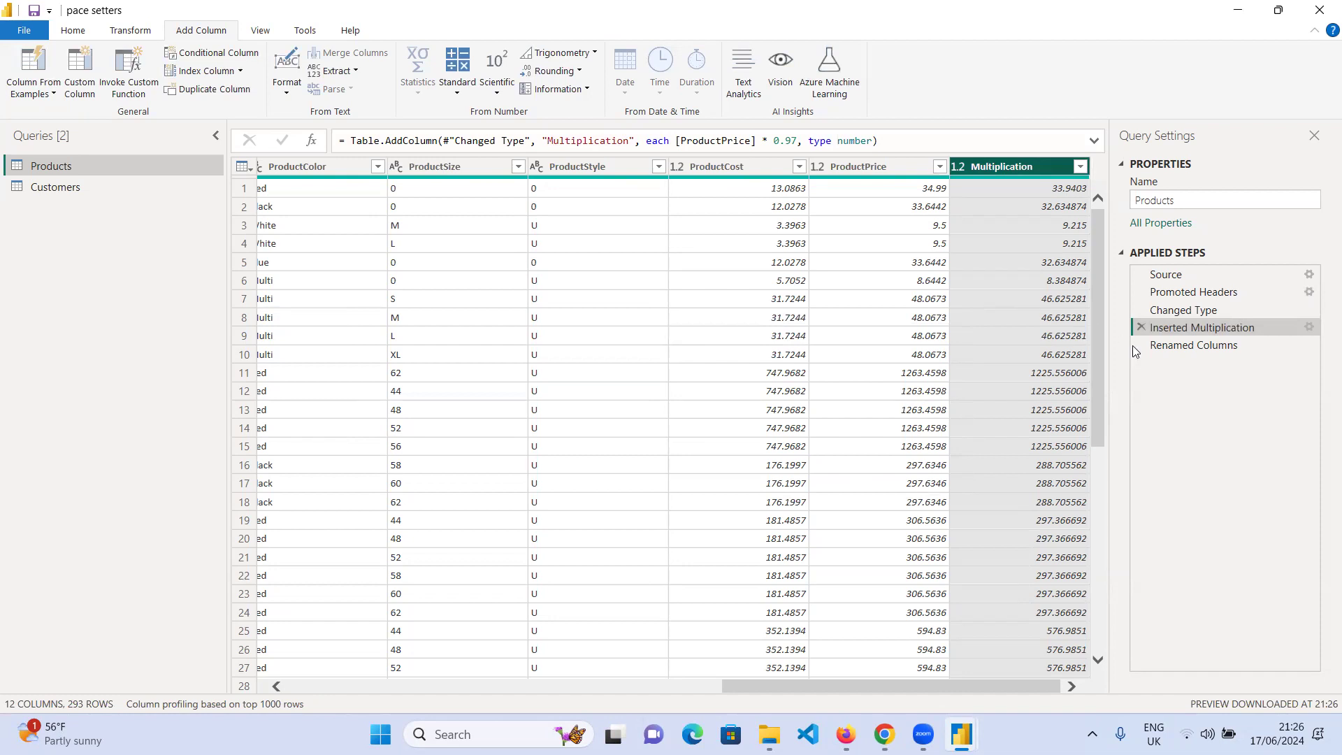
pyautogui.click(1195, 346)
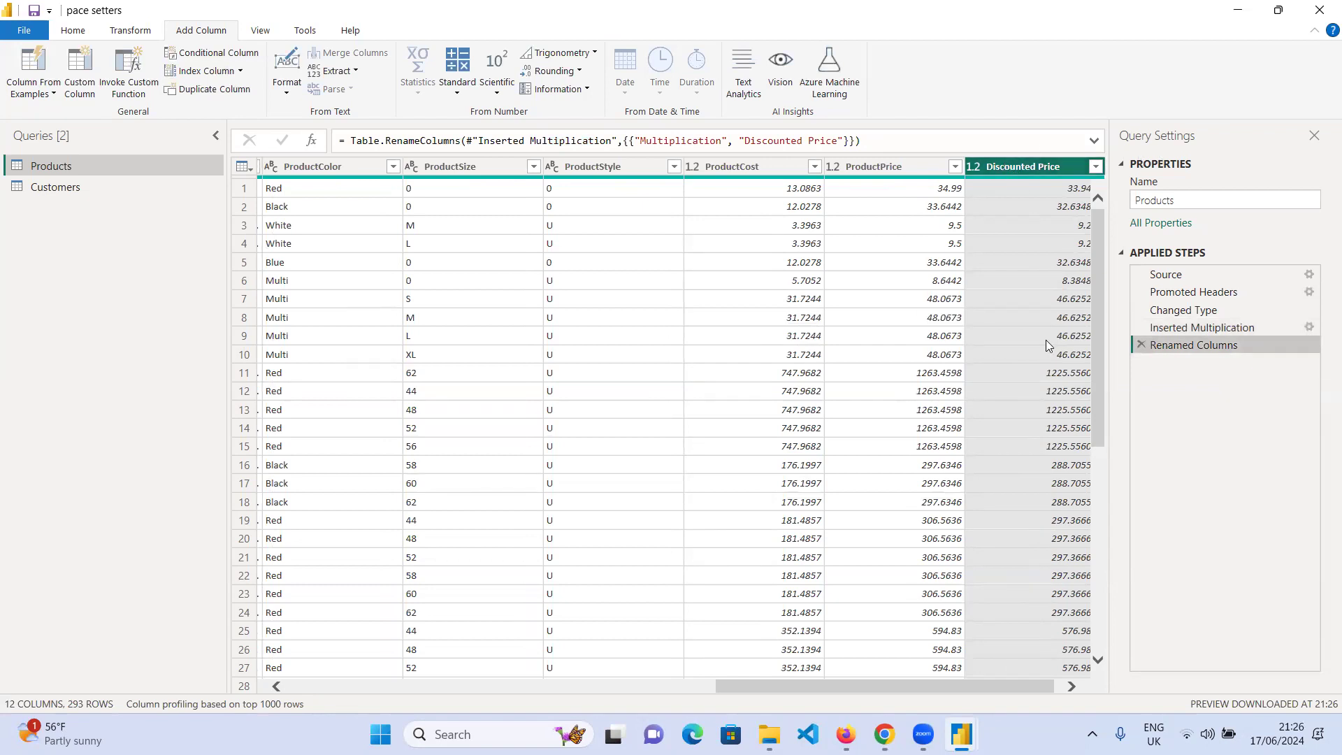
# - Add a new column that calculates 97 percent of ProductPrice
pyautogui.click(902, 168)
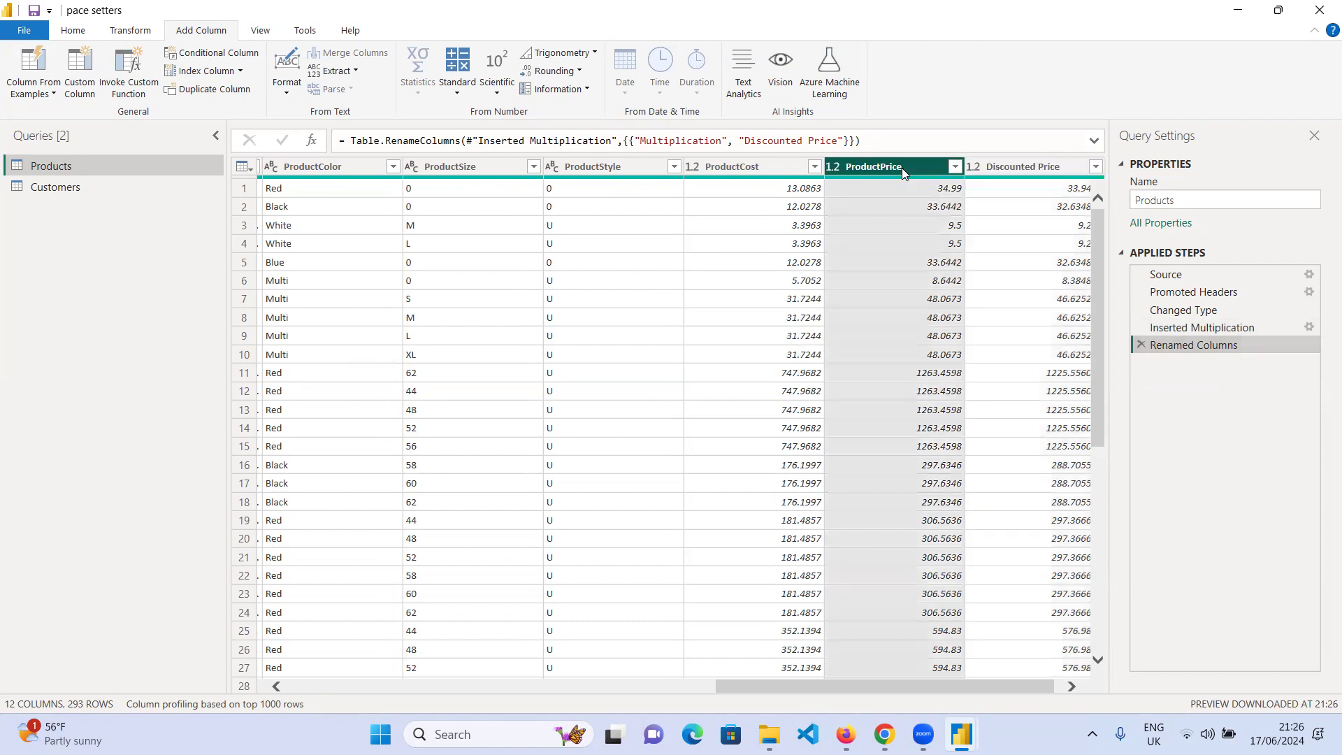
pyautogui.click(459, 87)
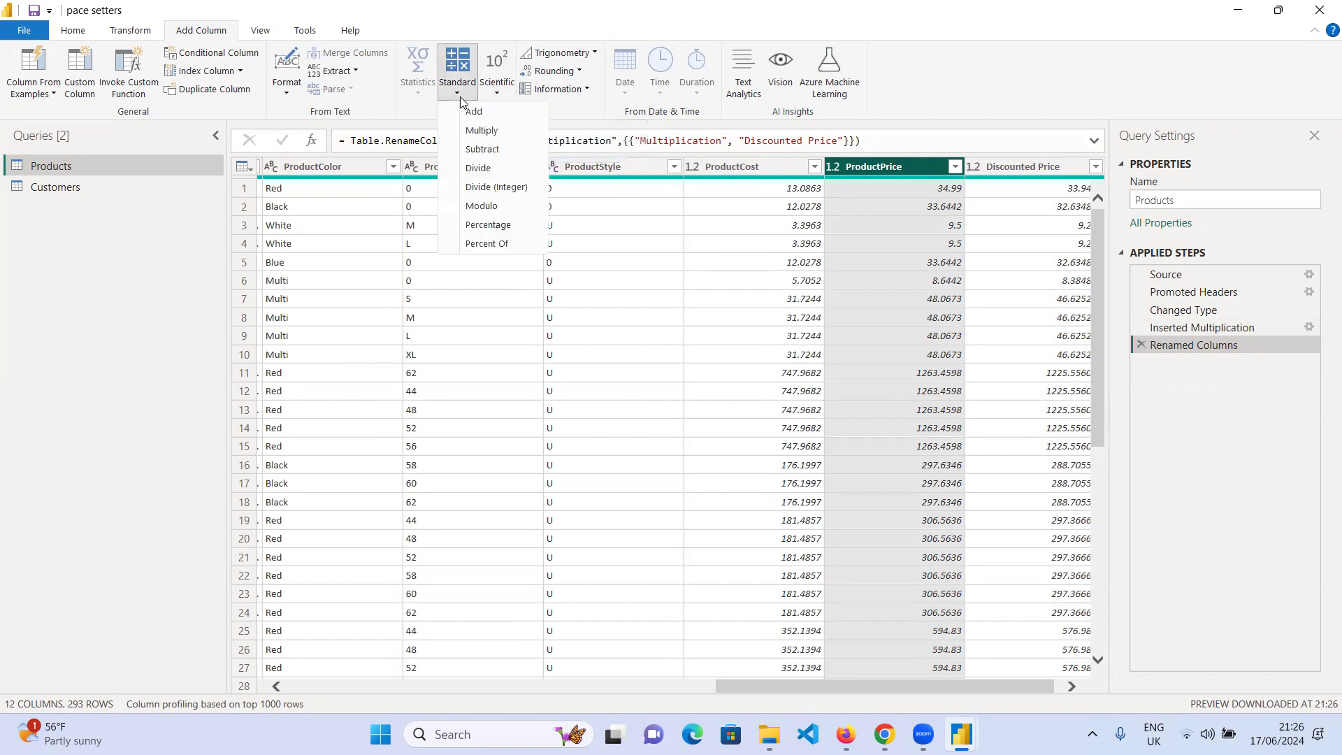
pyautogui.click(498, 226)
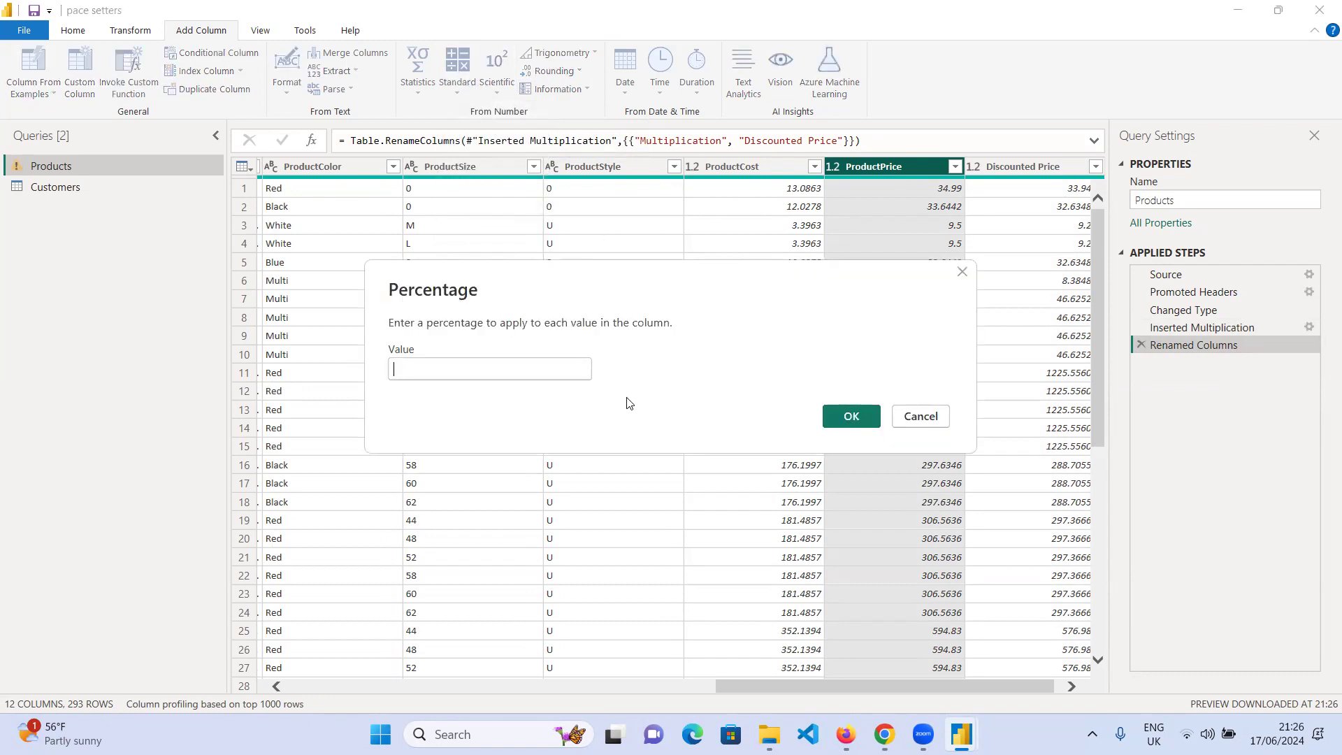
pyautogui.write('97')
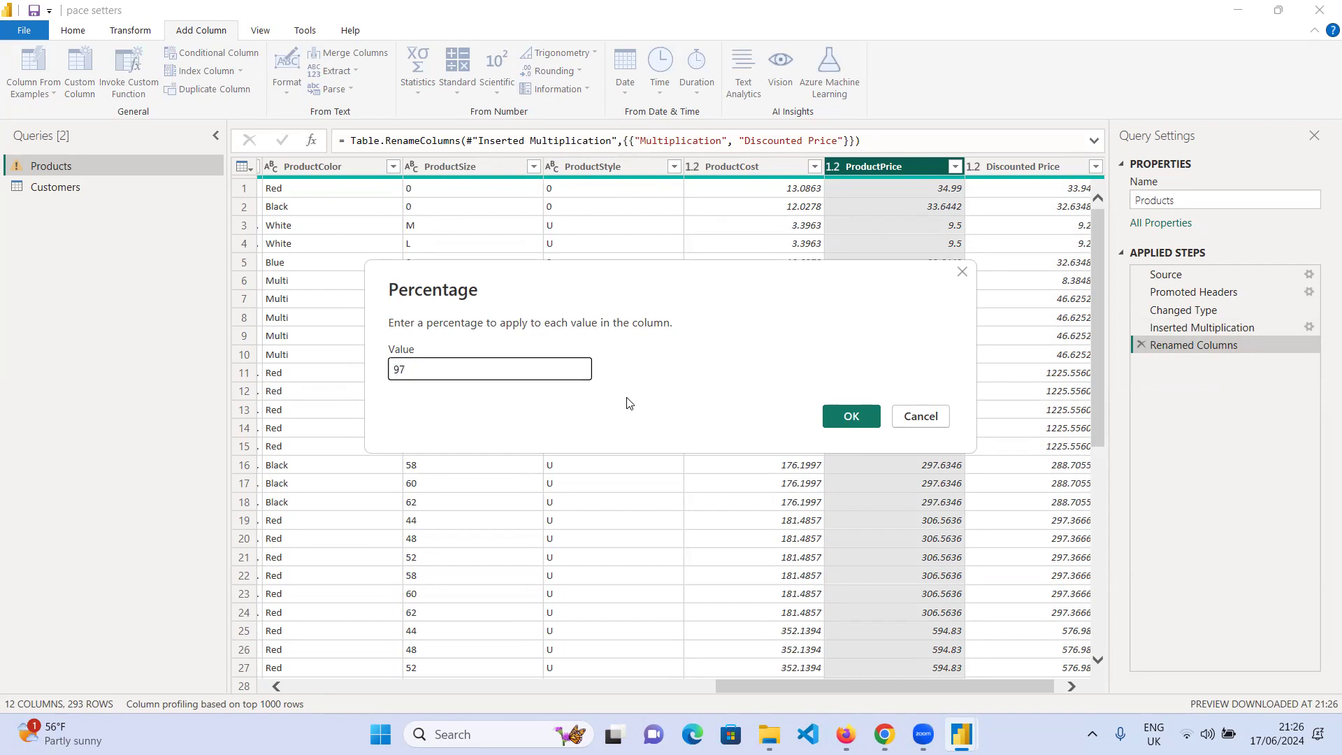
pyautogui.click(860, 417)
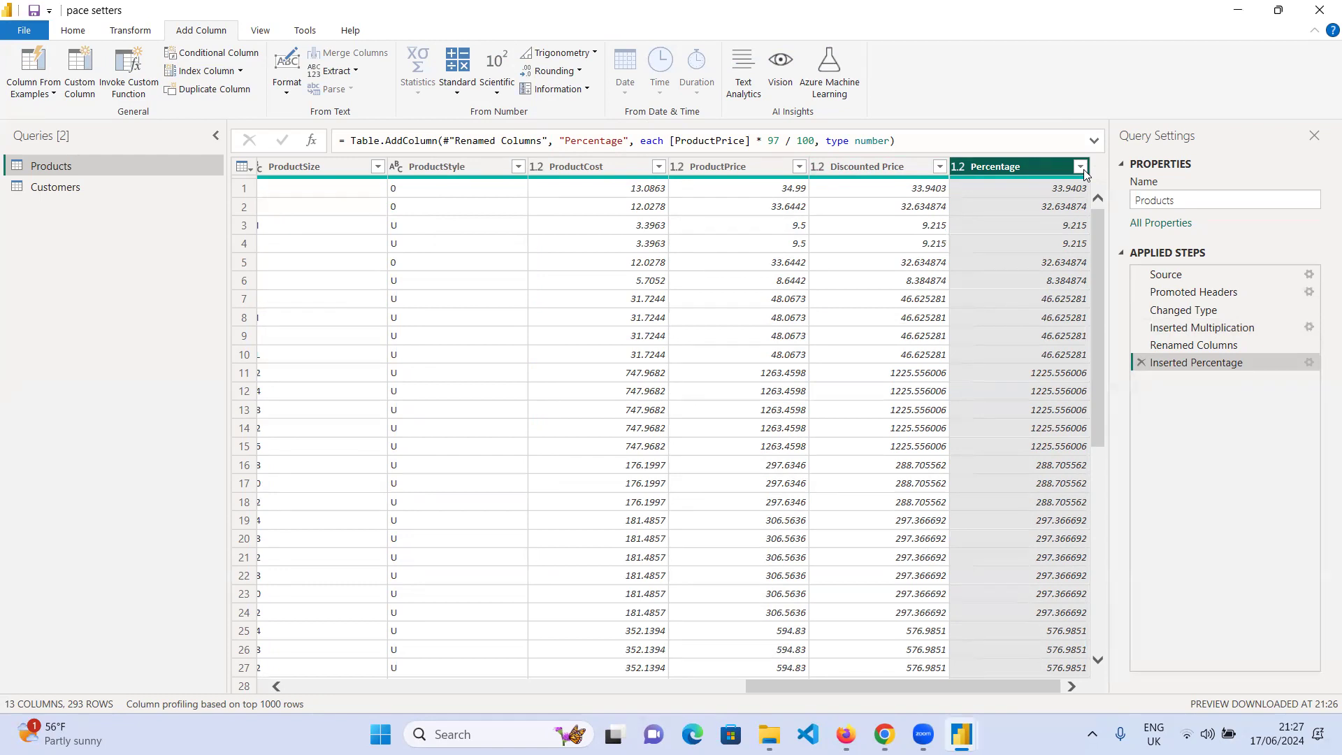
# - Delete the applied steps Inserted Percentage, Renamed Columns and Inserted Multiplication from the Products query
pyautogui.click(1141, 362)
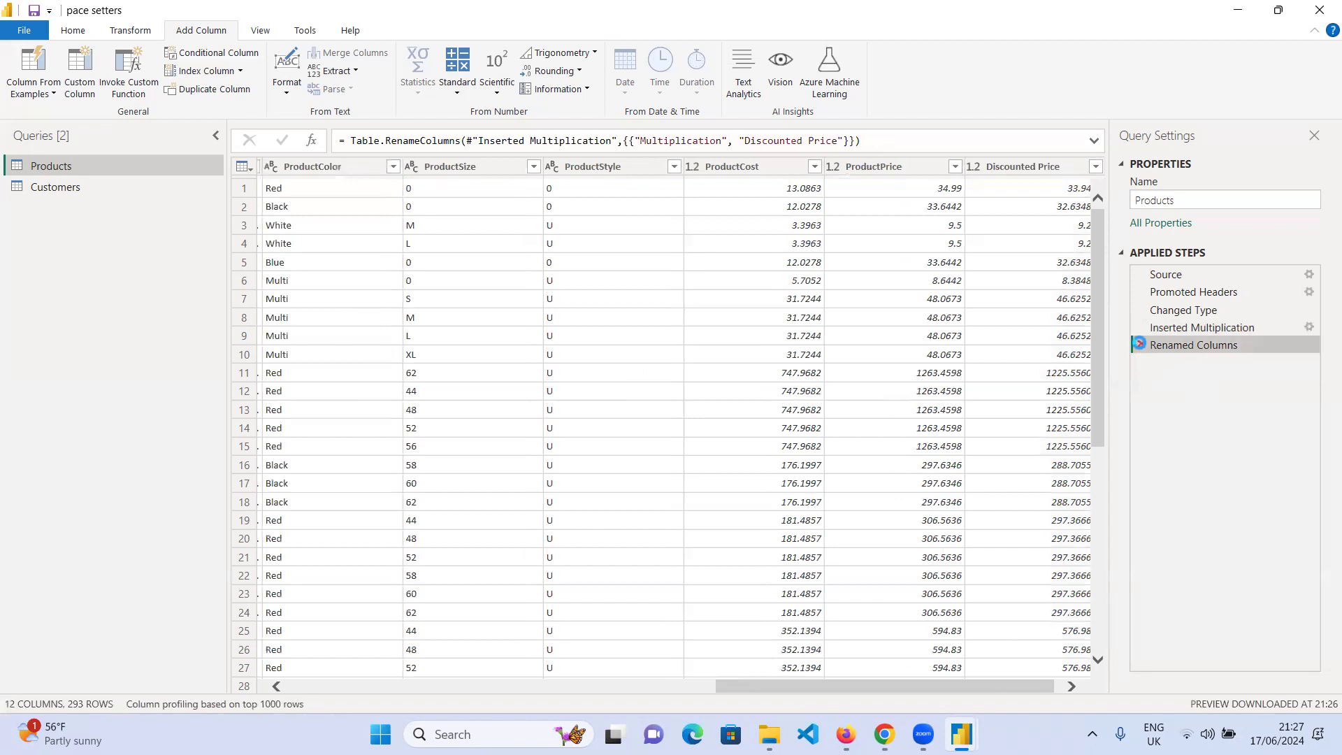
pyautogui.click(1140, 343)
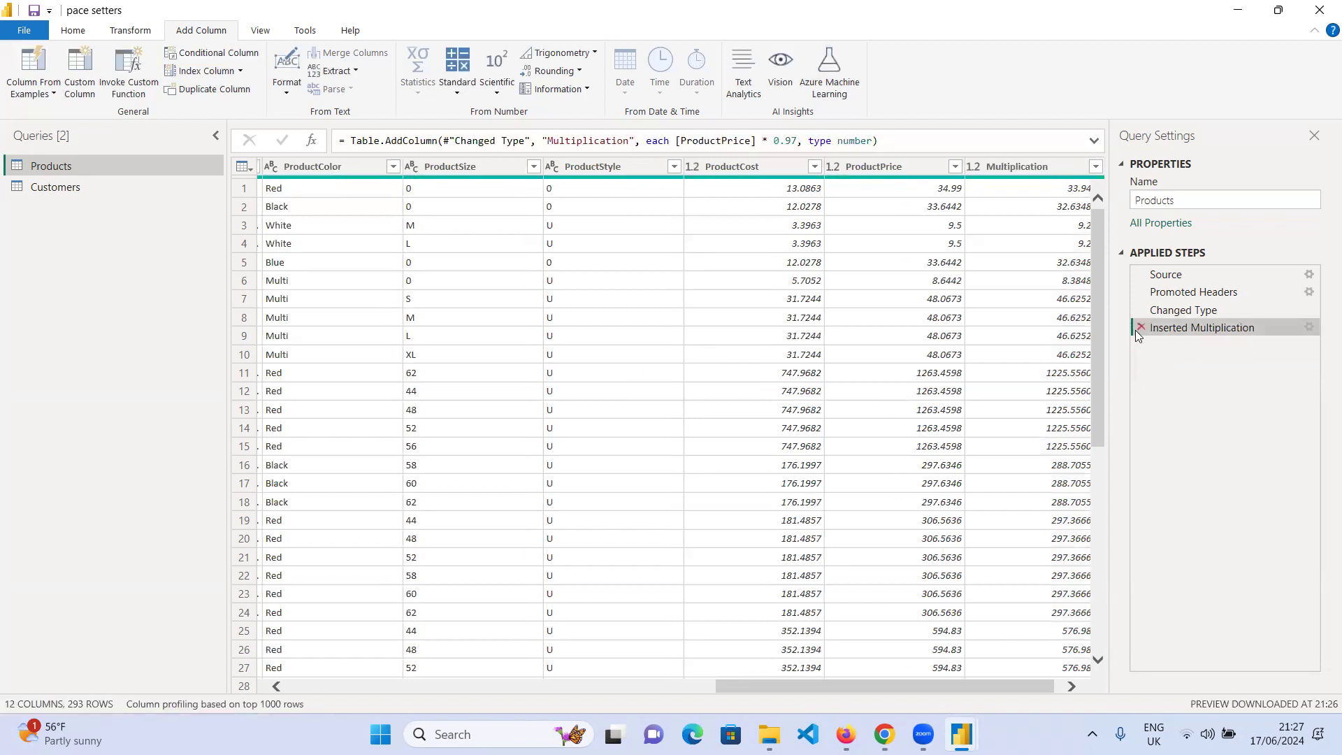
pyautogui.click(1138, 329)
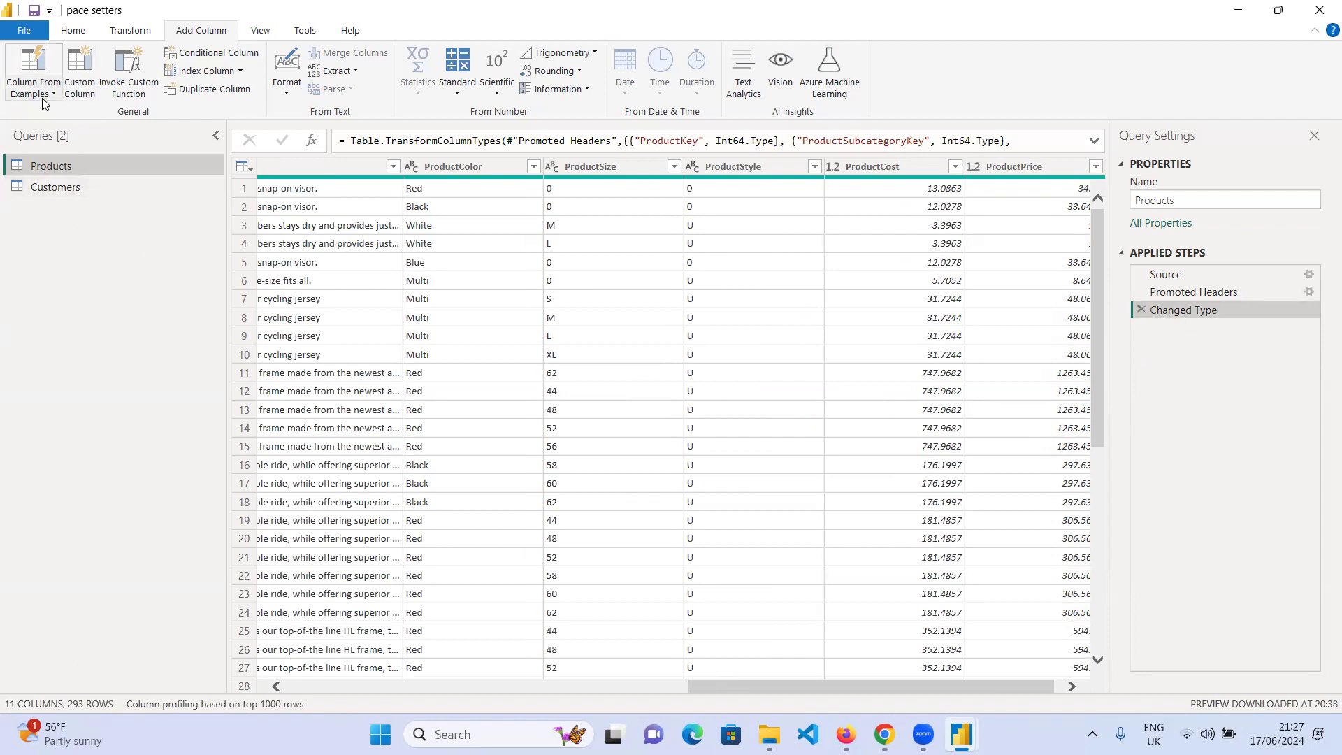
# - Import the Sales-2015 text/CSV file as a new query and delete its automatic Changed Type step
pyautogui.click(73, 33)
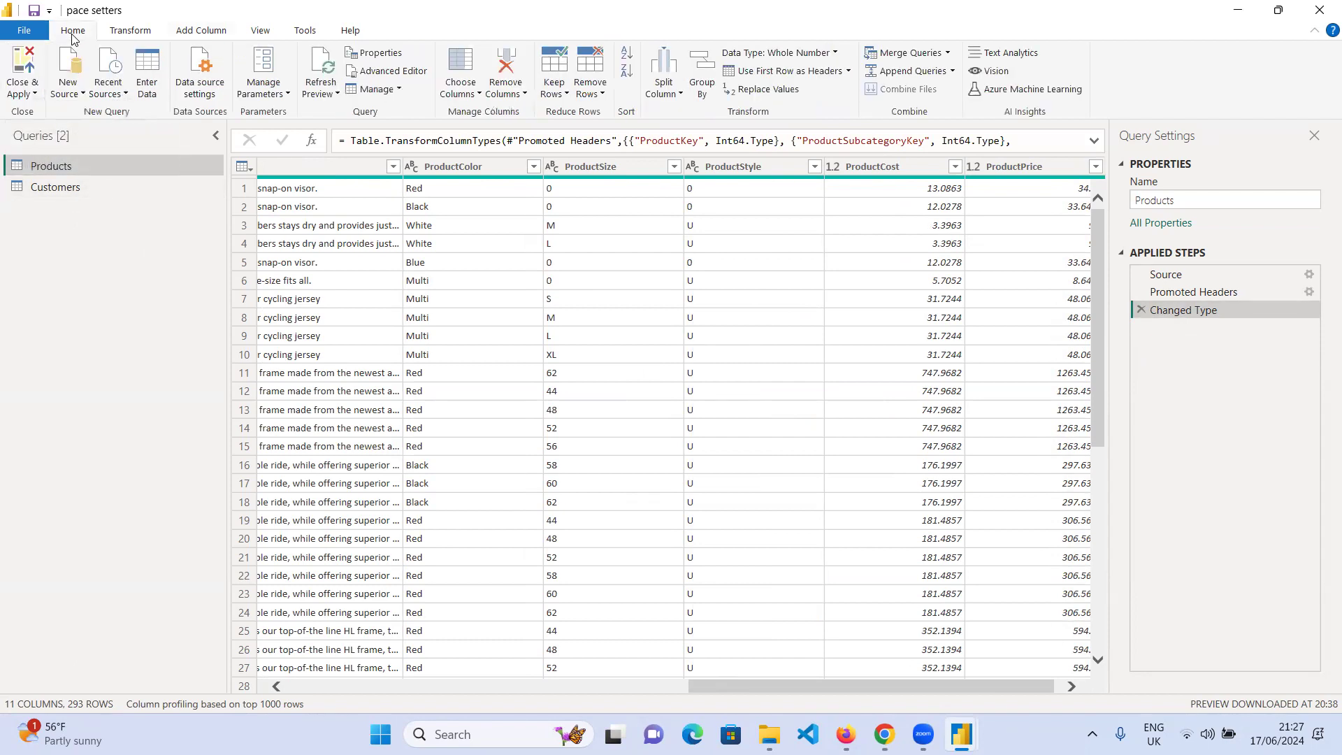
pyautogui.click(83, 95)
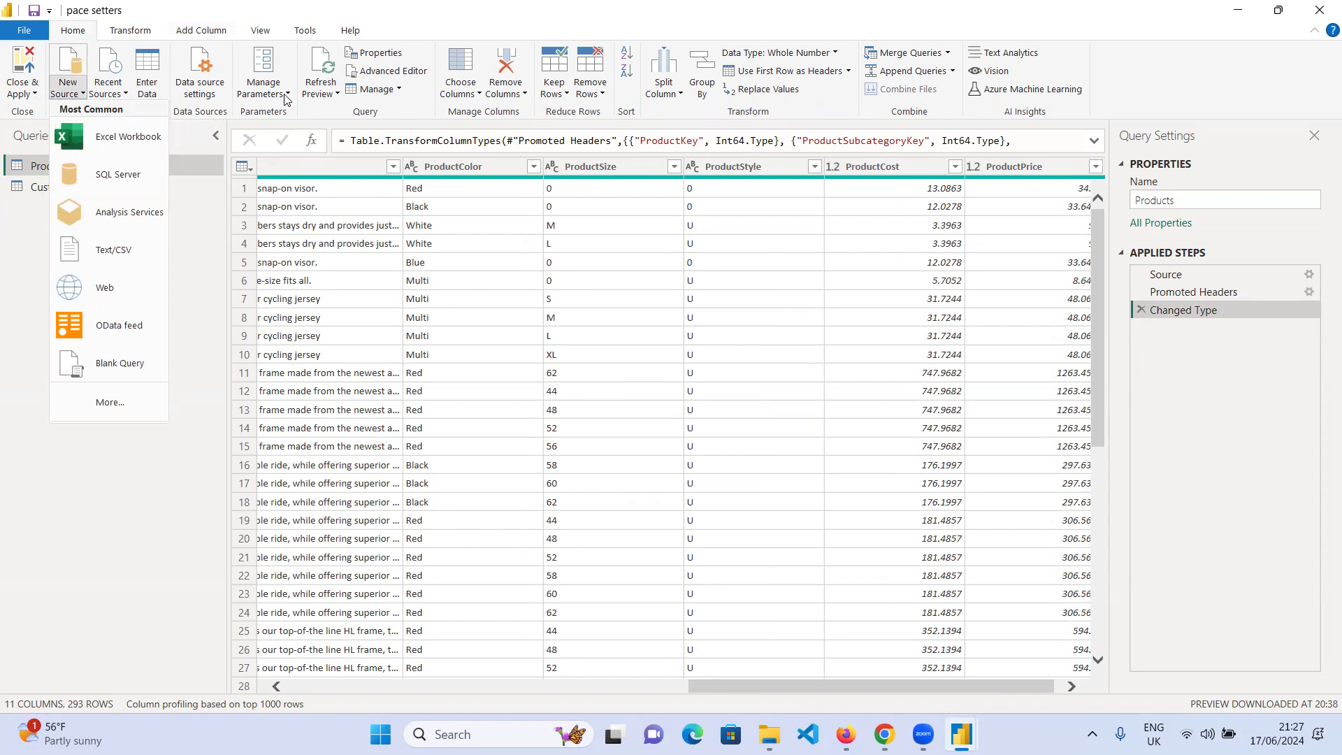
pyautogui.click(125, 249)
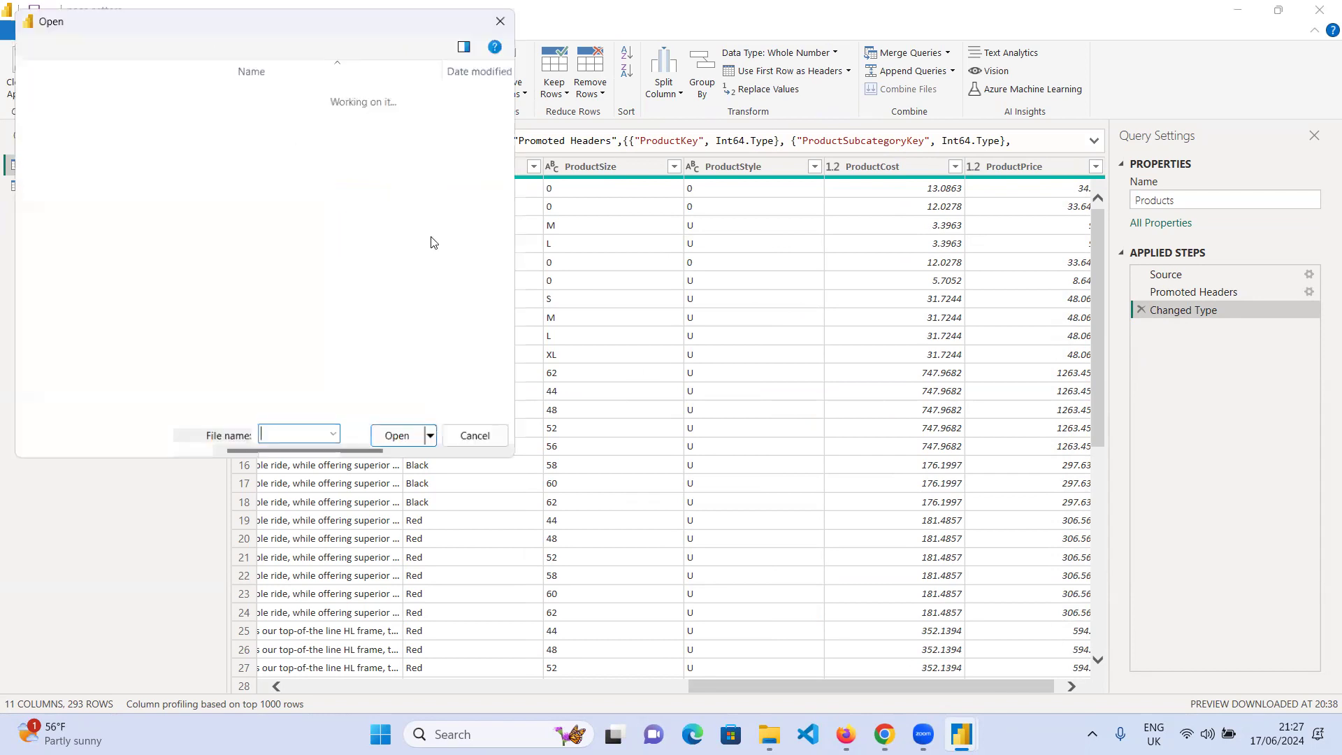
pyautogui.click(567, 225)
pyautogui.click(886, 475)
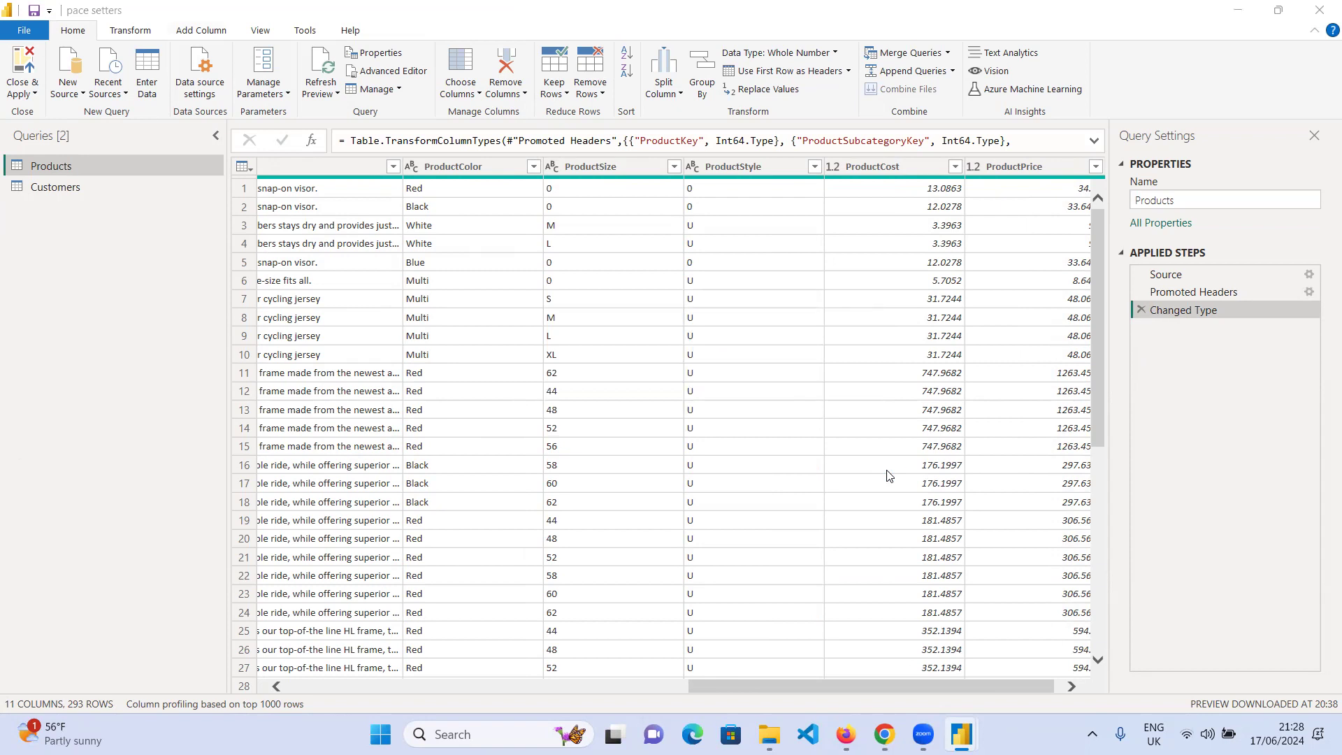
pyautogui.click(940, 602)
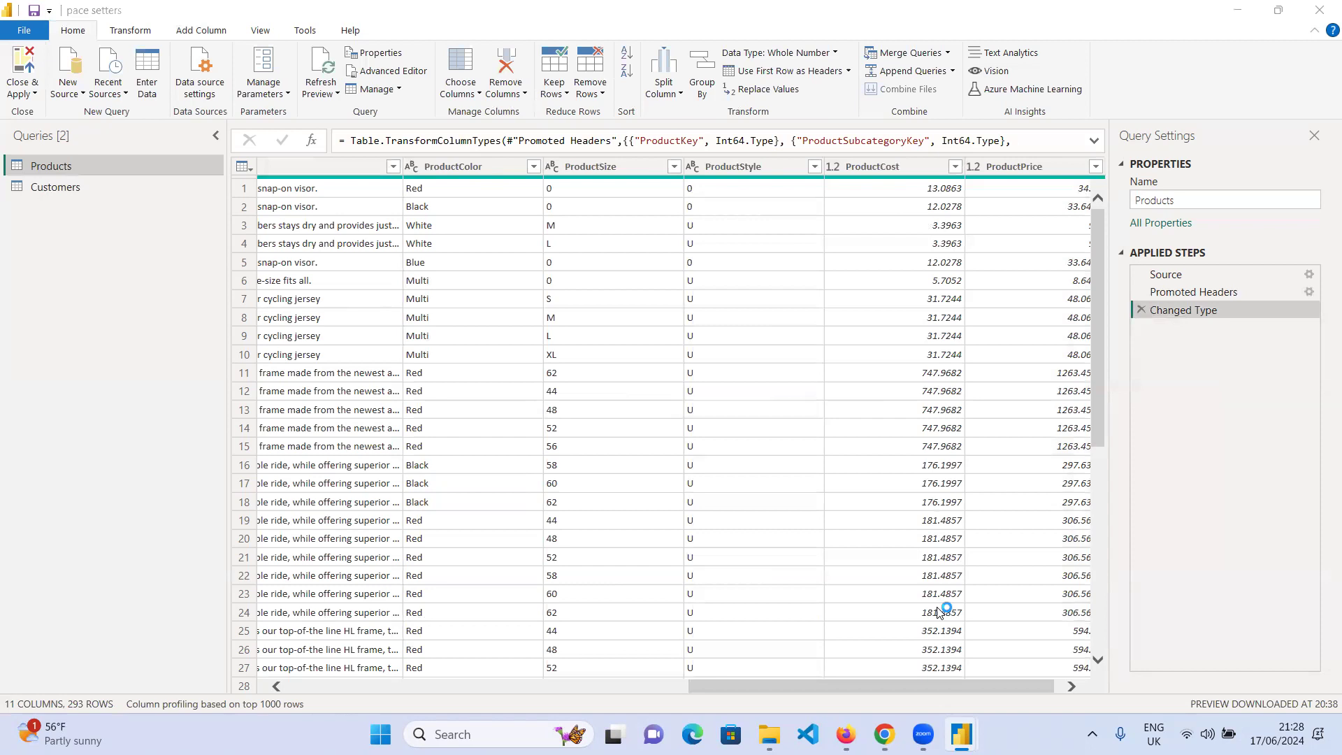
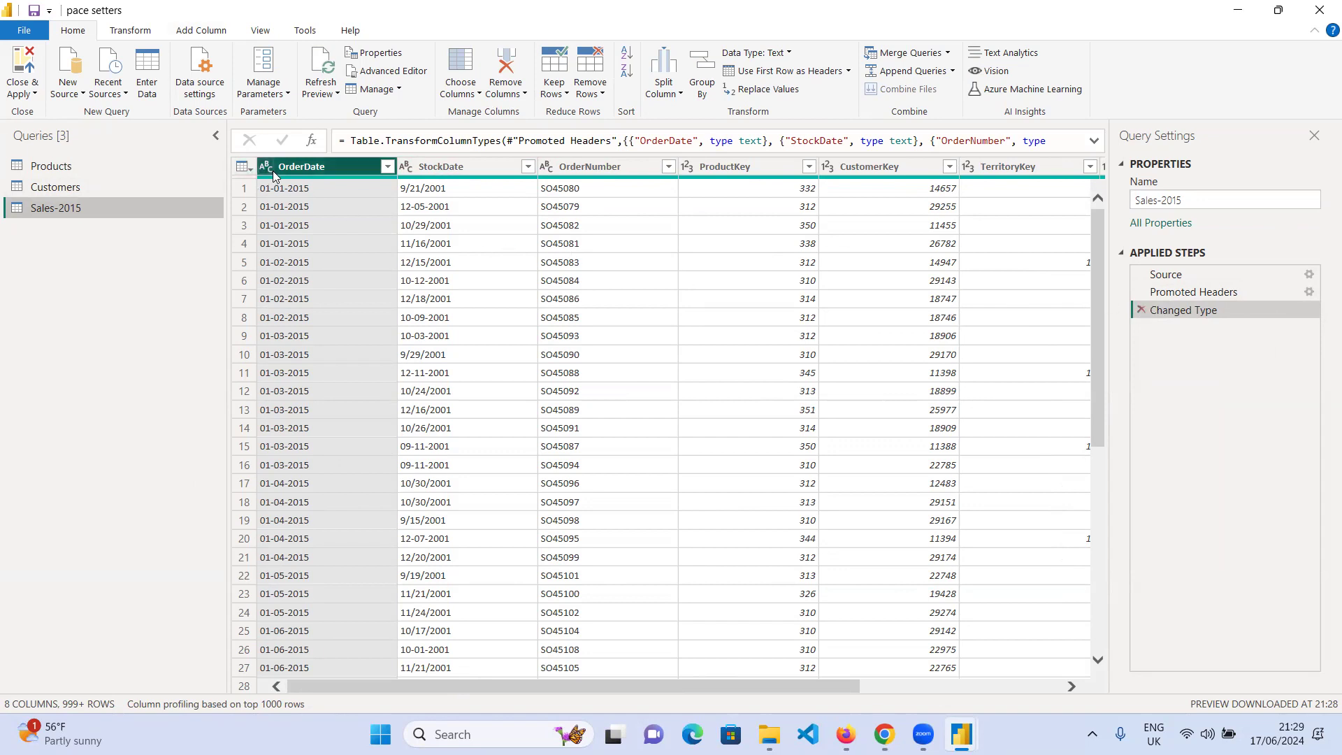
pyautogui.click(1142, 310)
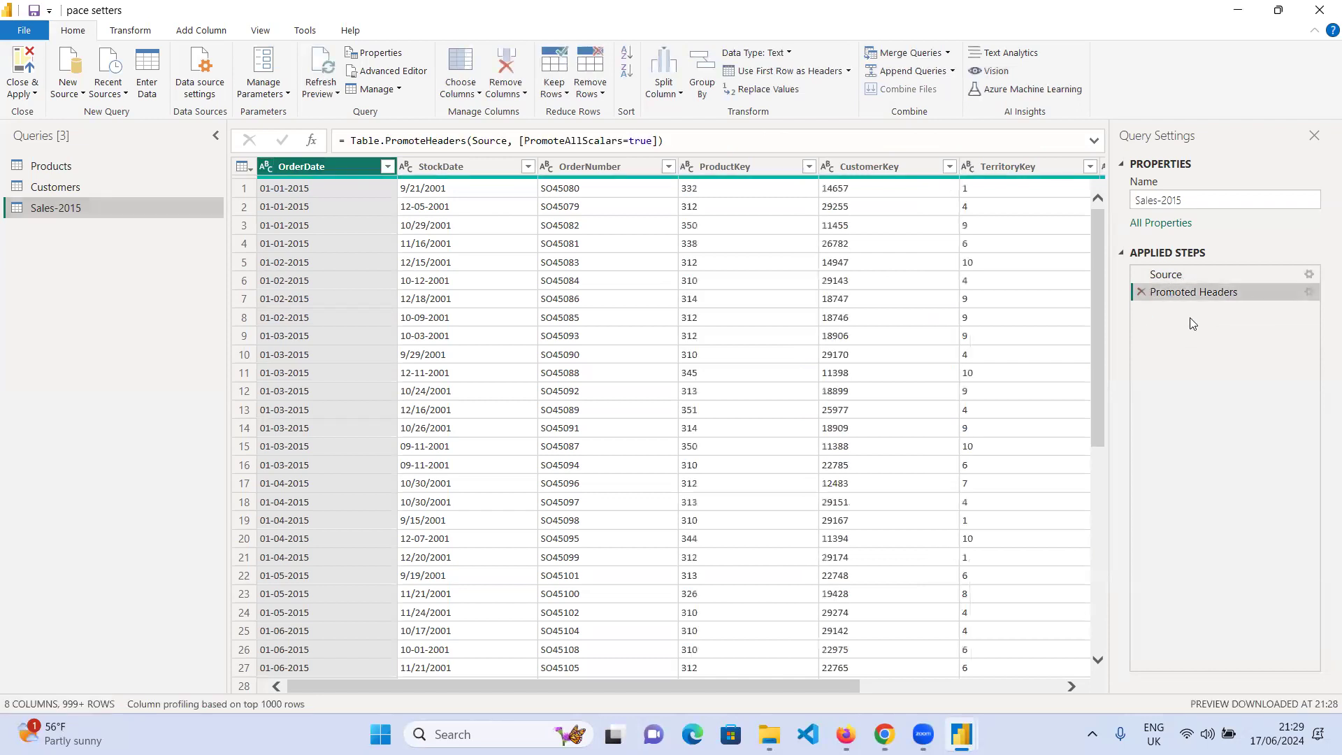
# - Set the OrderDate column's data type to Date and compare the result with the Promoted Headers step
pyautogui.click(265, 167)
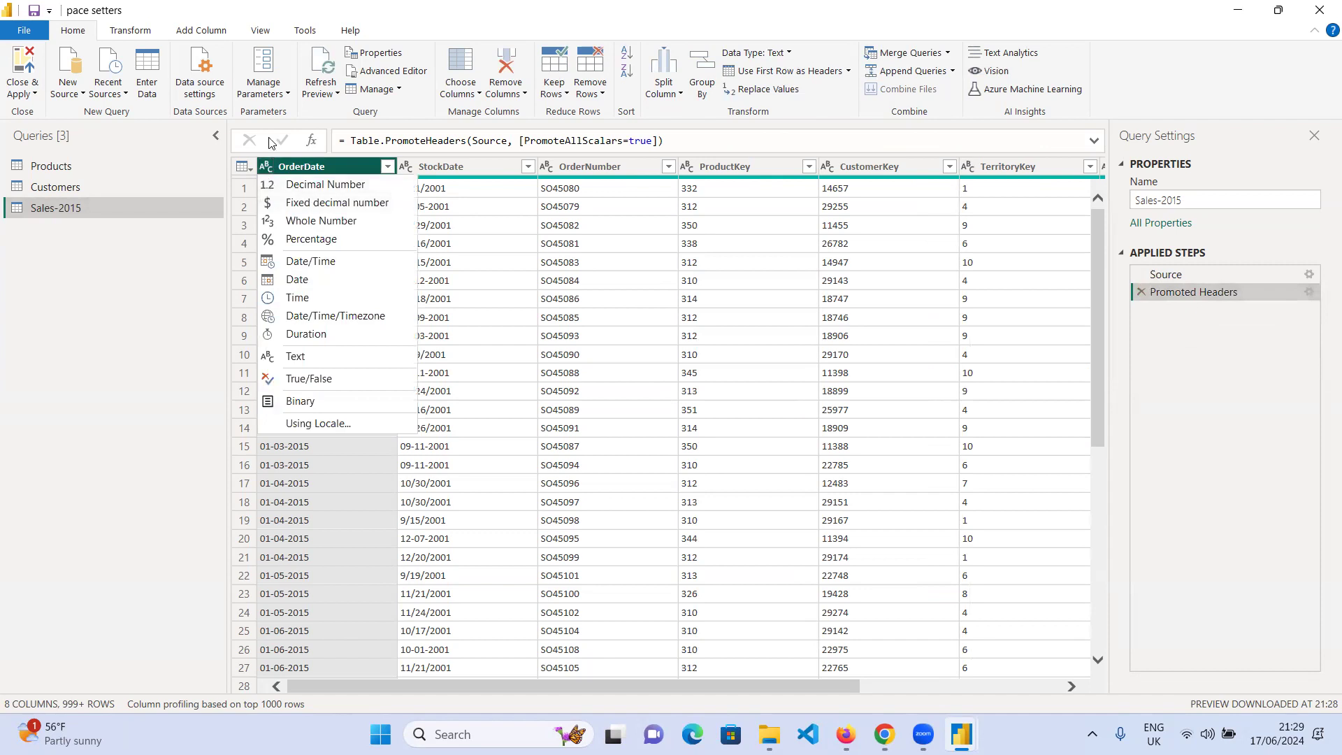
pyautogui.click(264, 168)
pyautogui.click(263, 167)
pyautogui.click(308, 279)
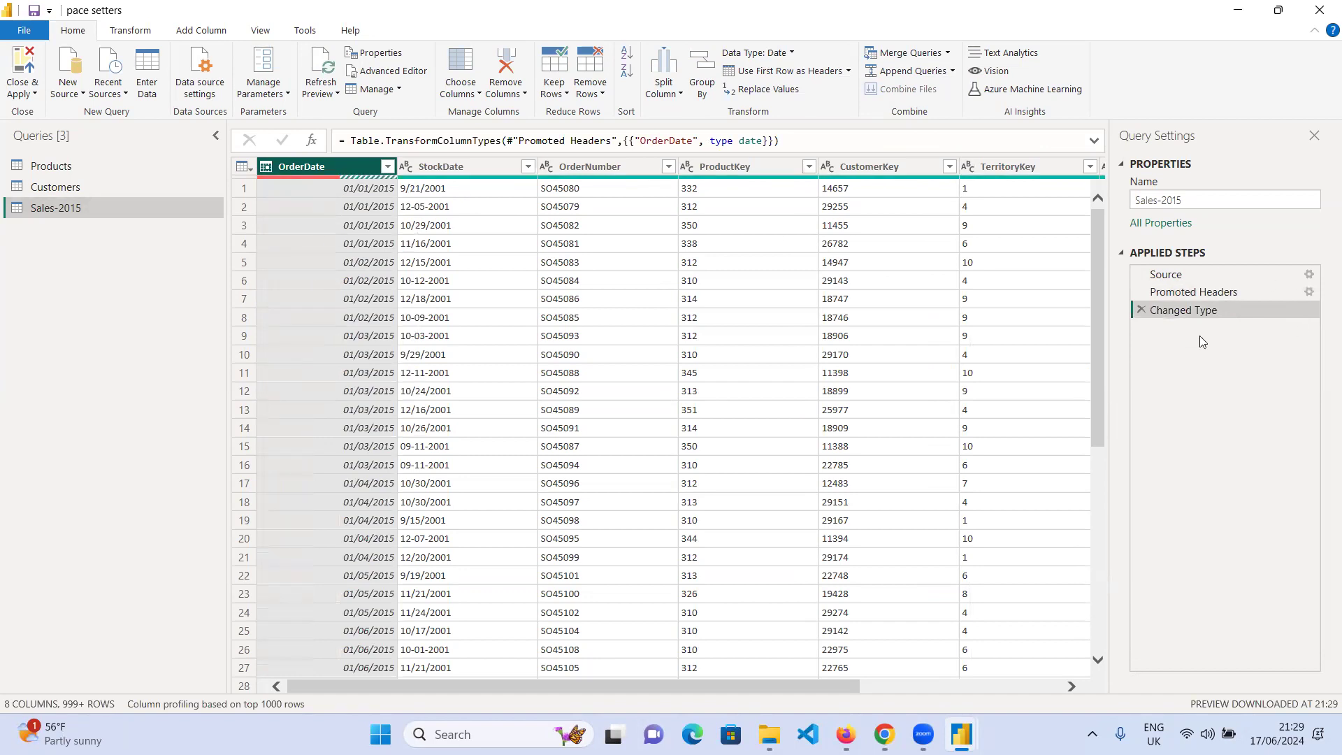
pyautogui.click(1136, 288)
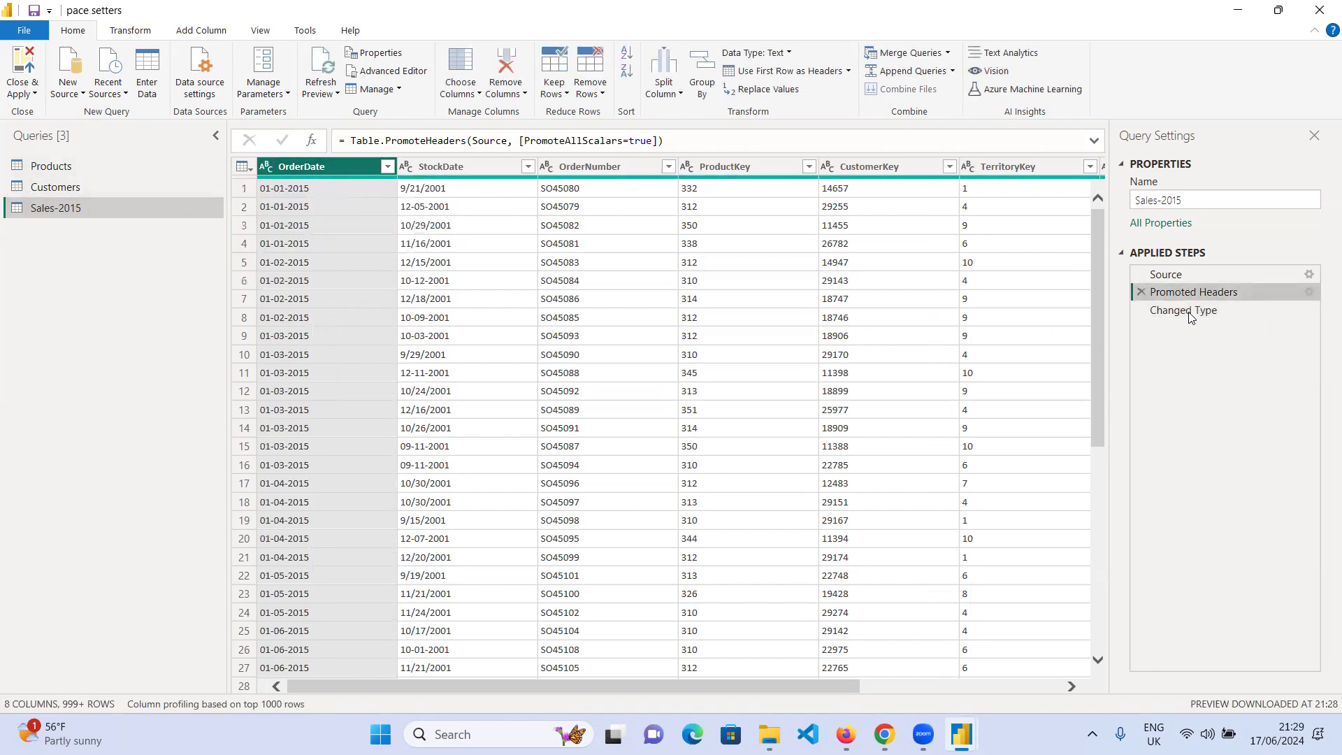
pyautogui.click(1157, 311)
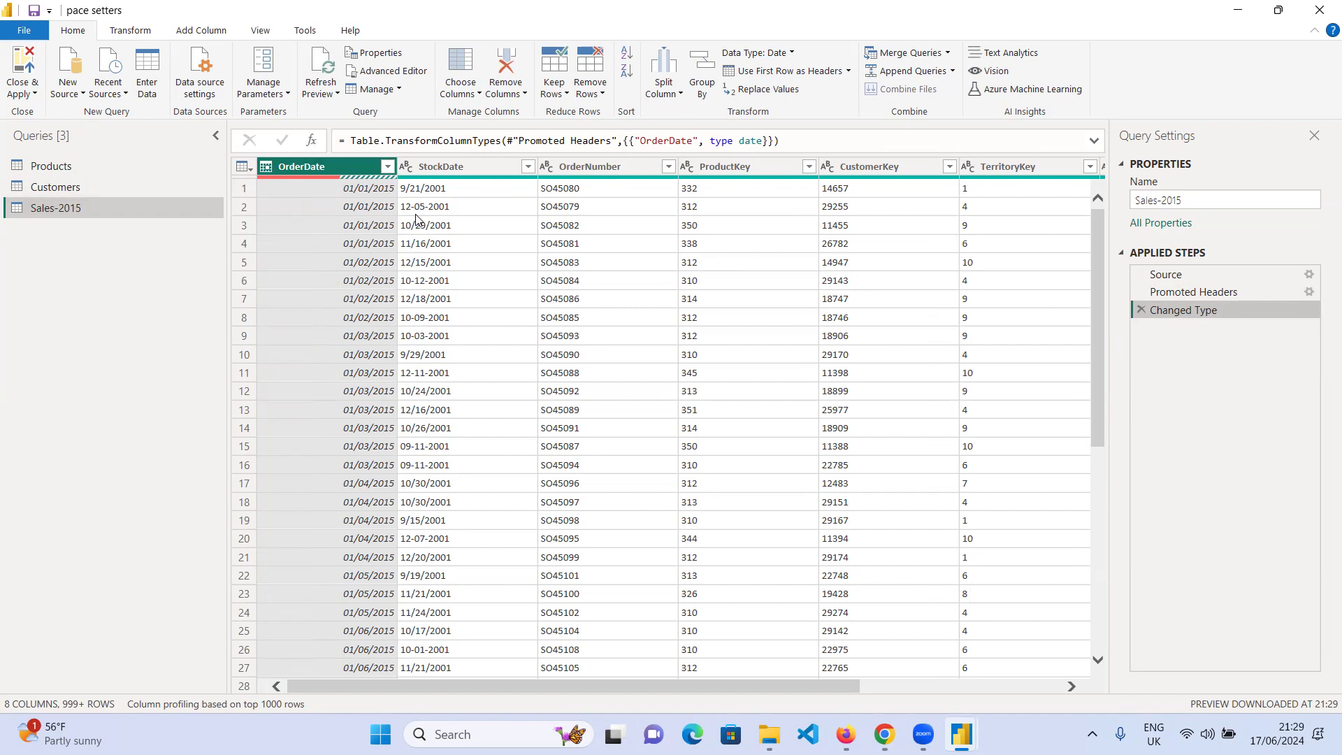
# - Try setting the StockDate column's data type to Date, check its rows, and delete the Changed Type step from Sales-2015
pyautogui.click(416, 168)
pyautogui.click(407, 168)
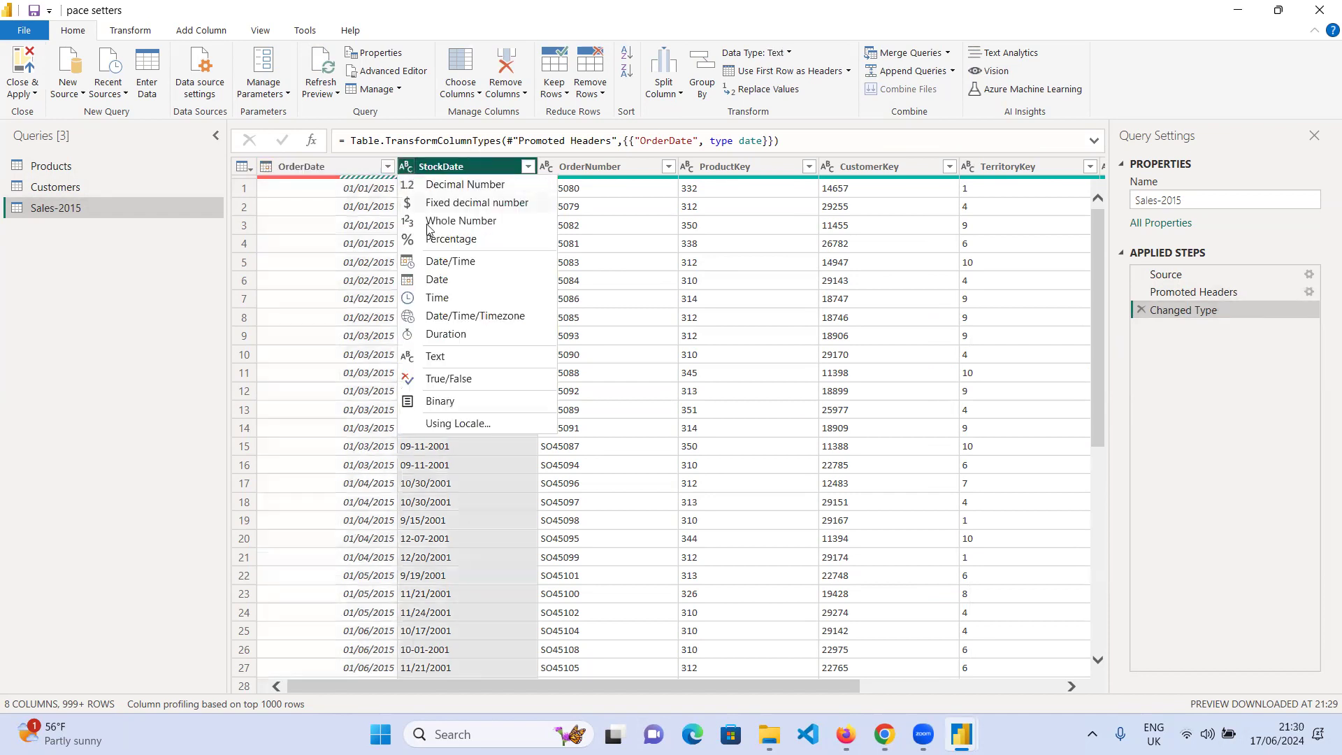
pyautogui.click(451, 281)
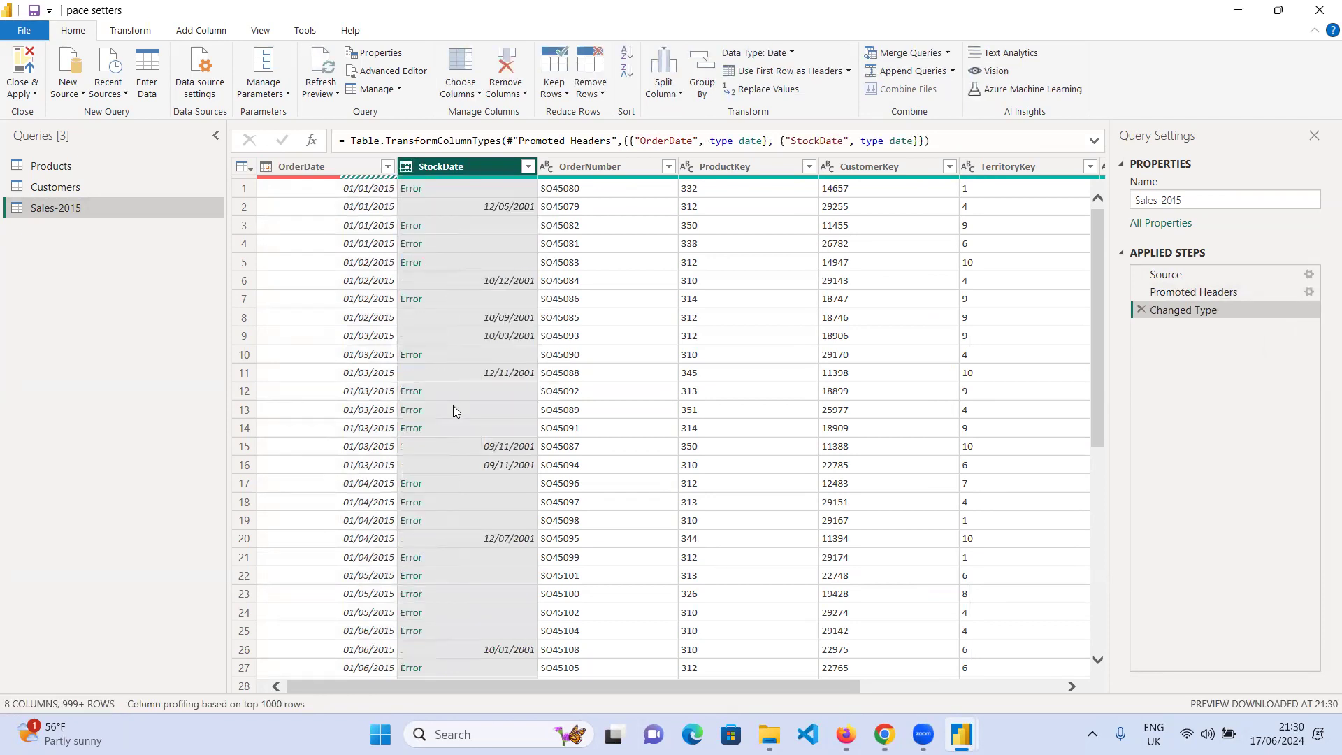
pyautogui.scroll(-14, 464, 244)
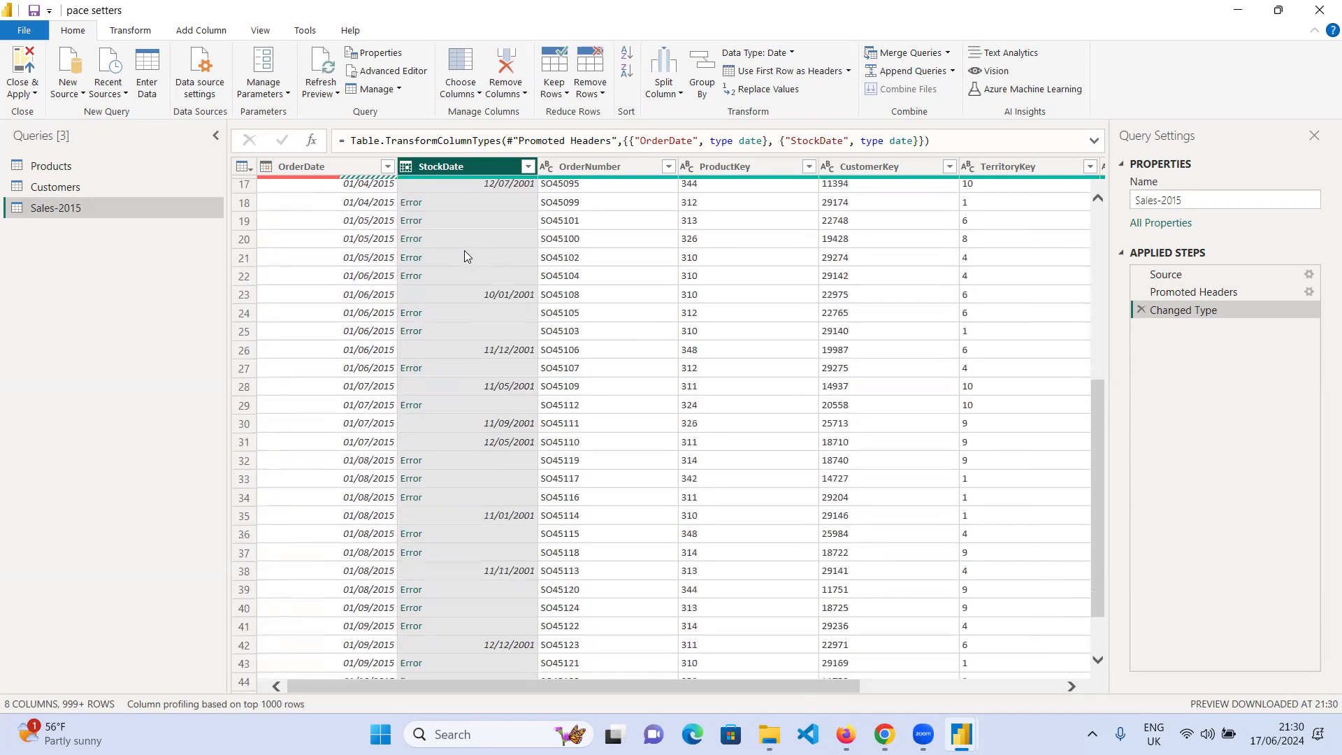
pyautogui.scroll(14, 466, 257)
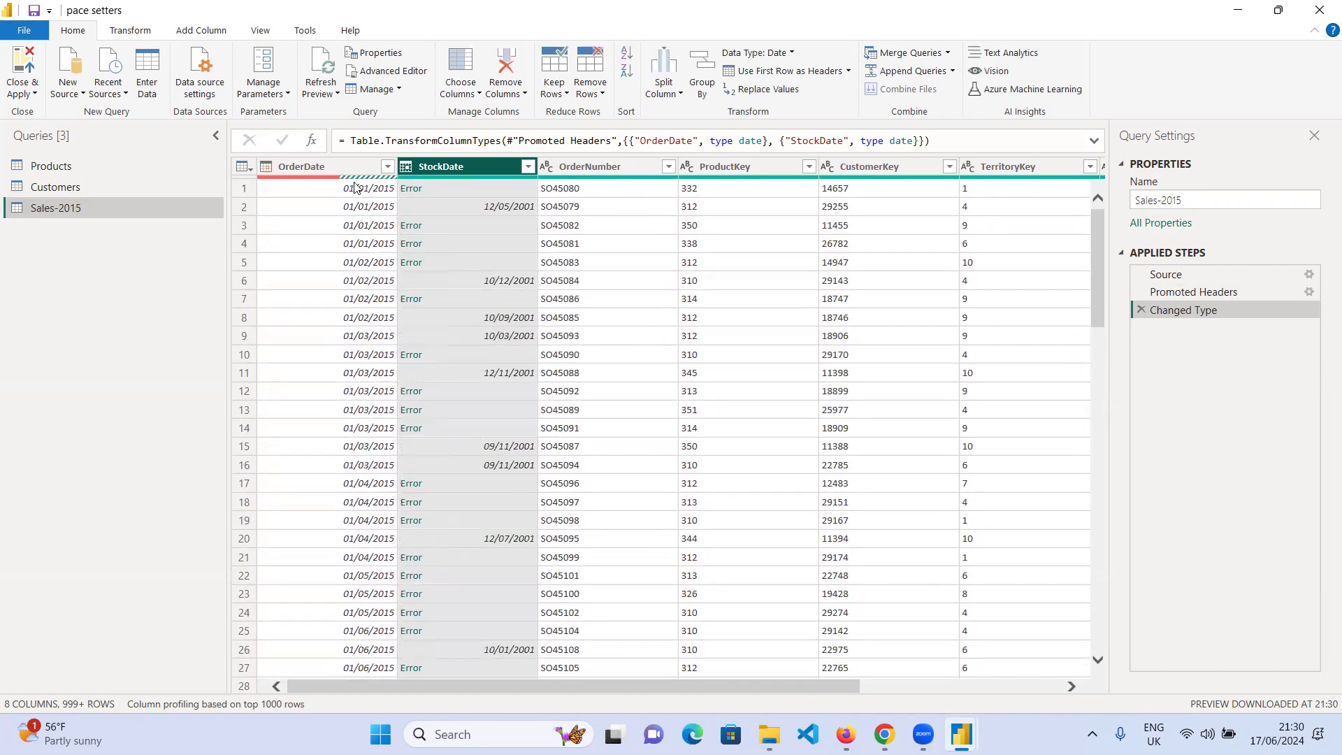
pyautogui.click(267, 167)
pyautogui.click(1229, 369)
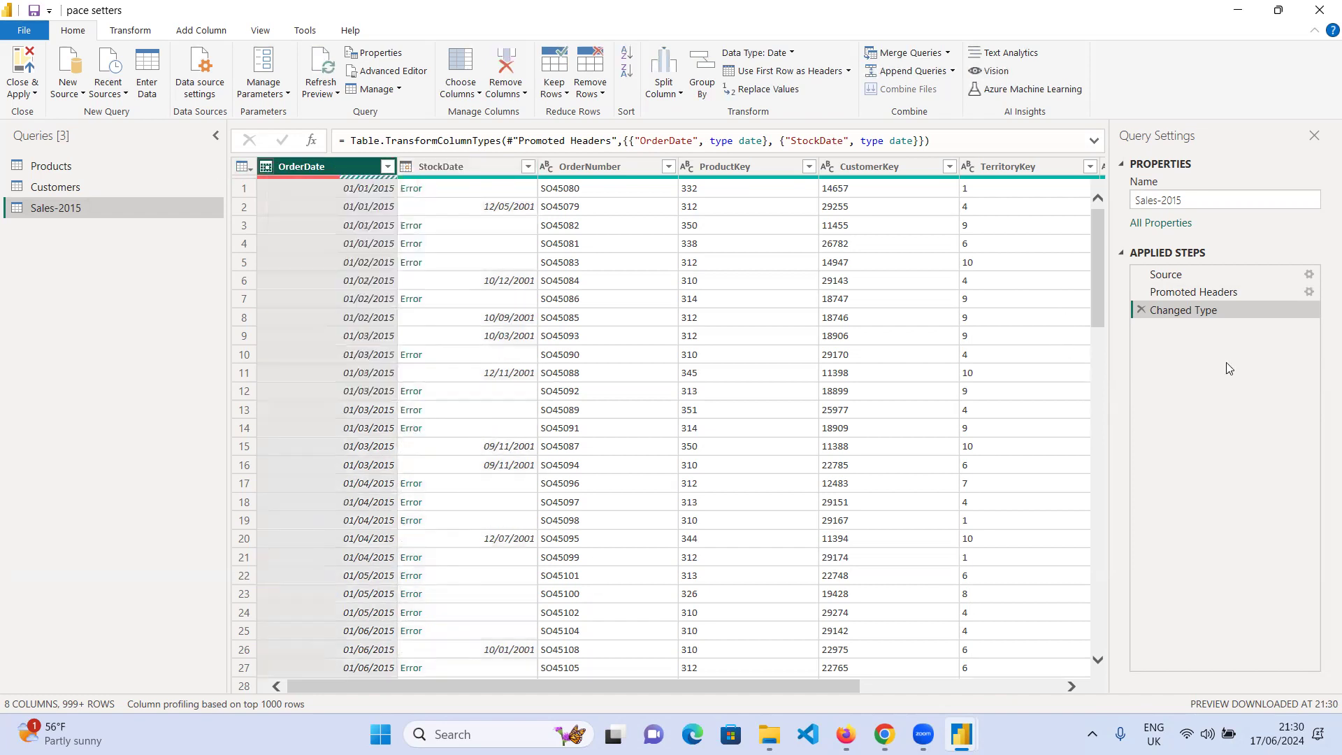
pyautogui.click(1142, 310)
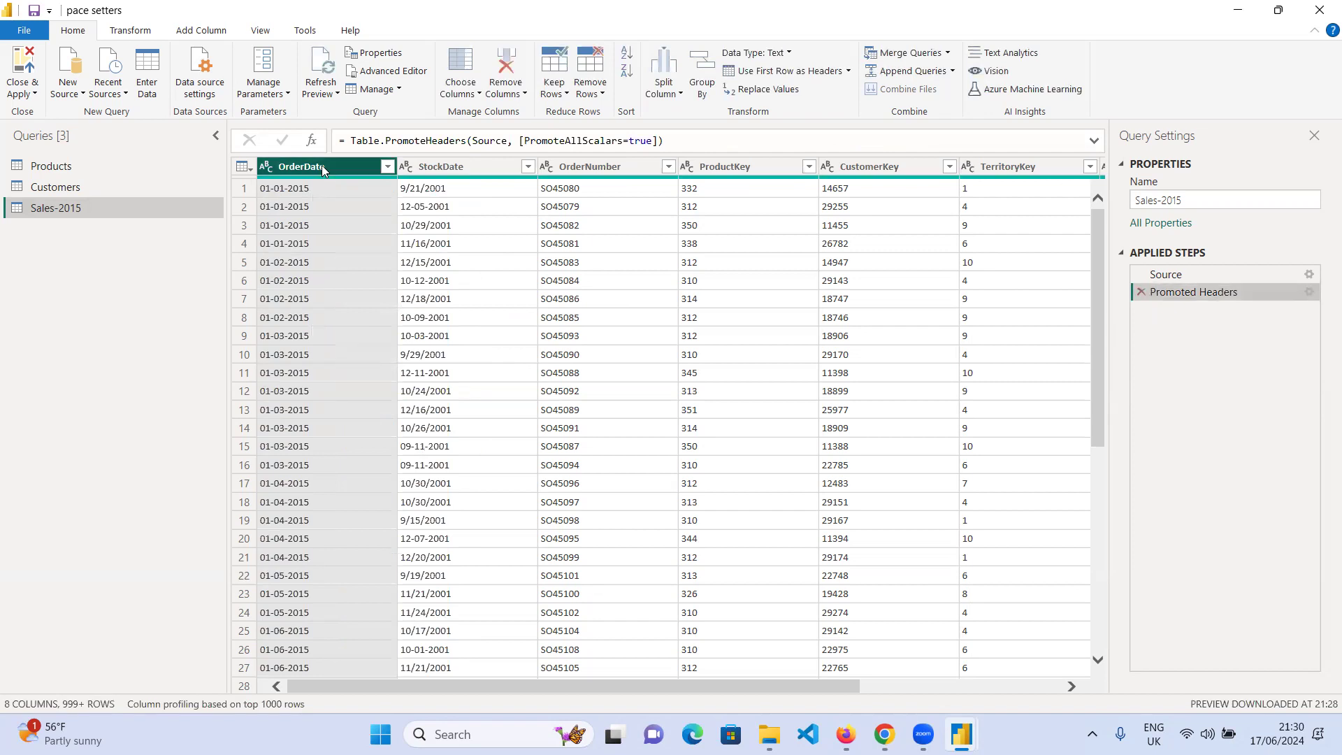
# - Convert the OrderDate column of Sales-2015 to the Date type using the English (United States) locale
pyautogui.click(265, 167)
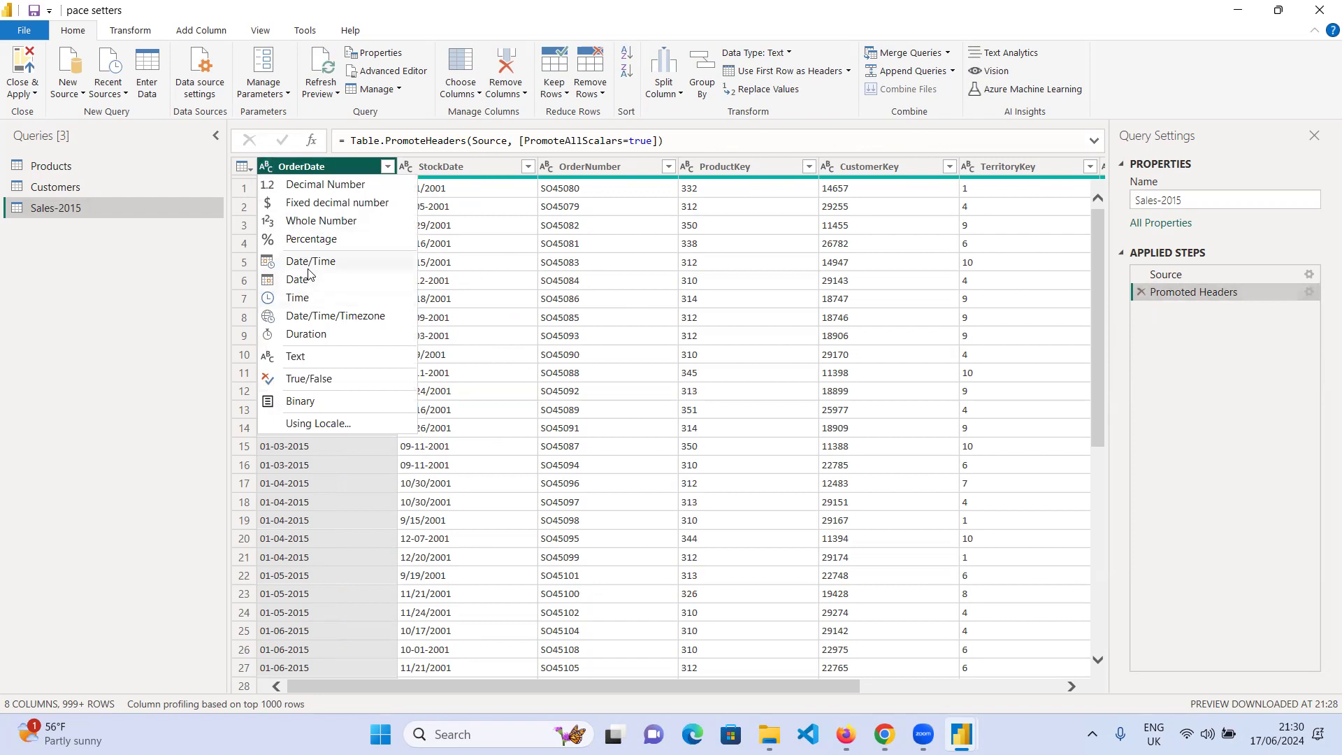
pyautogui.click(335, 425)
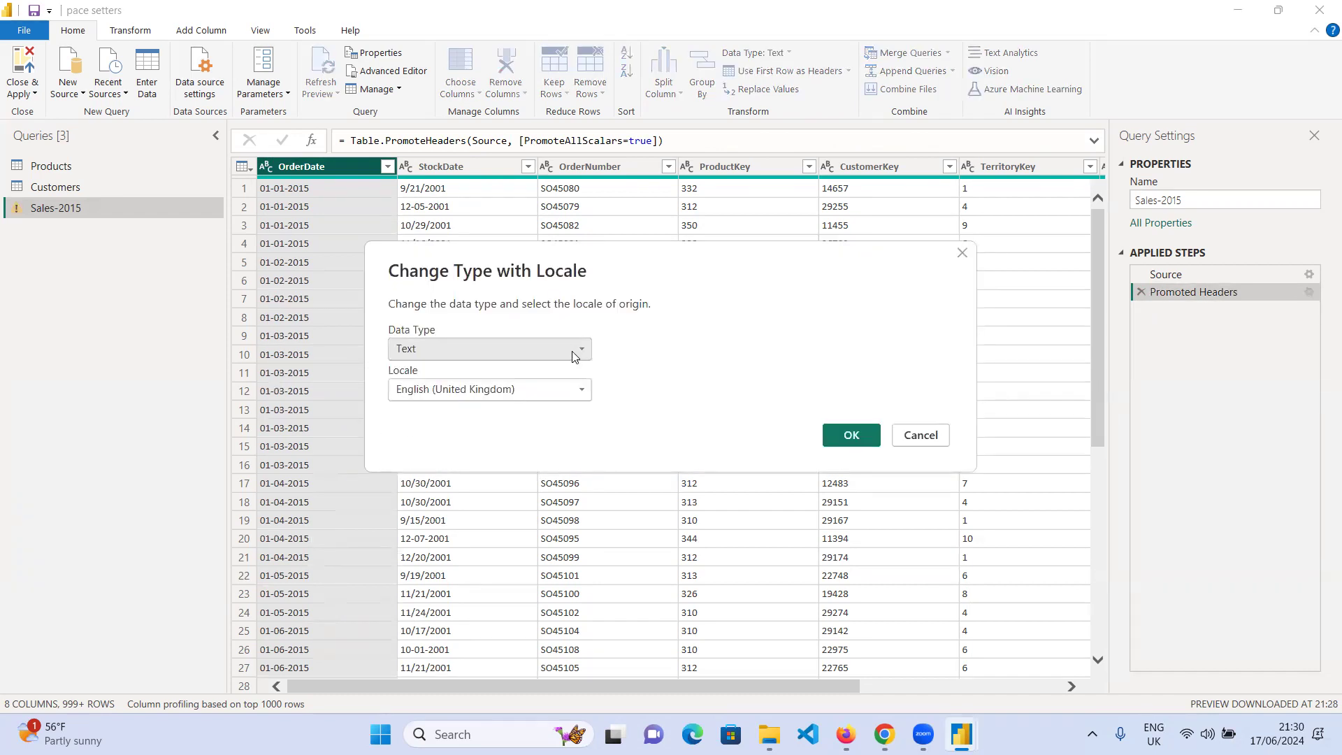
pyautogui.click(574, 357)
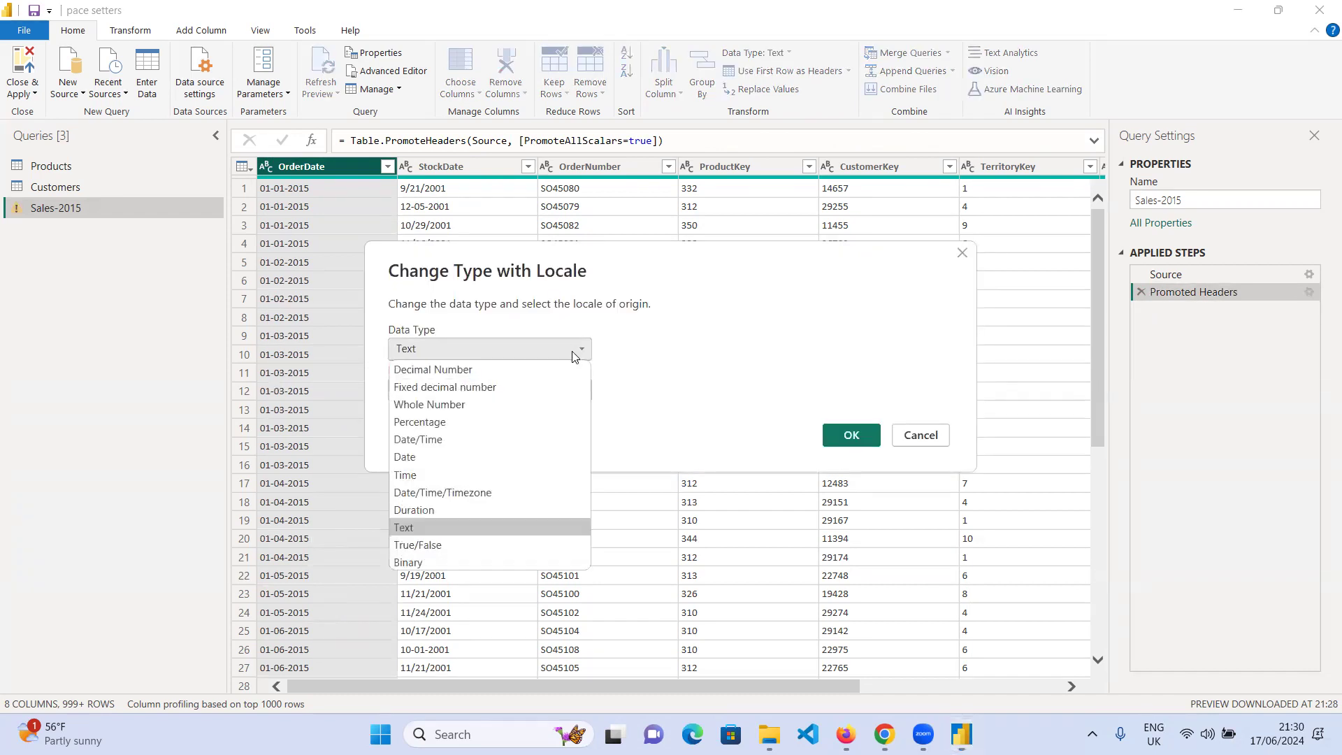
pyautogui.click(481, 463)
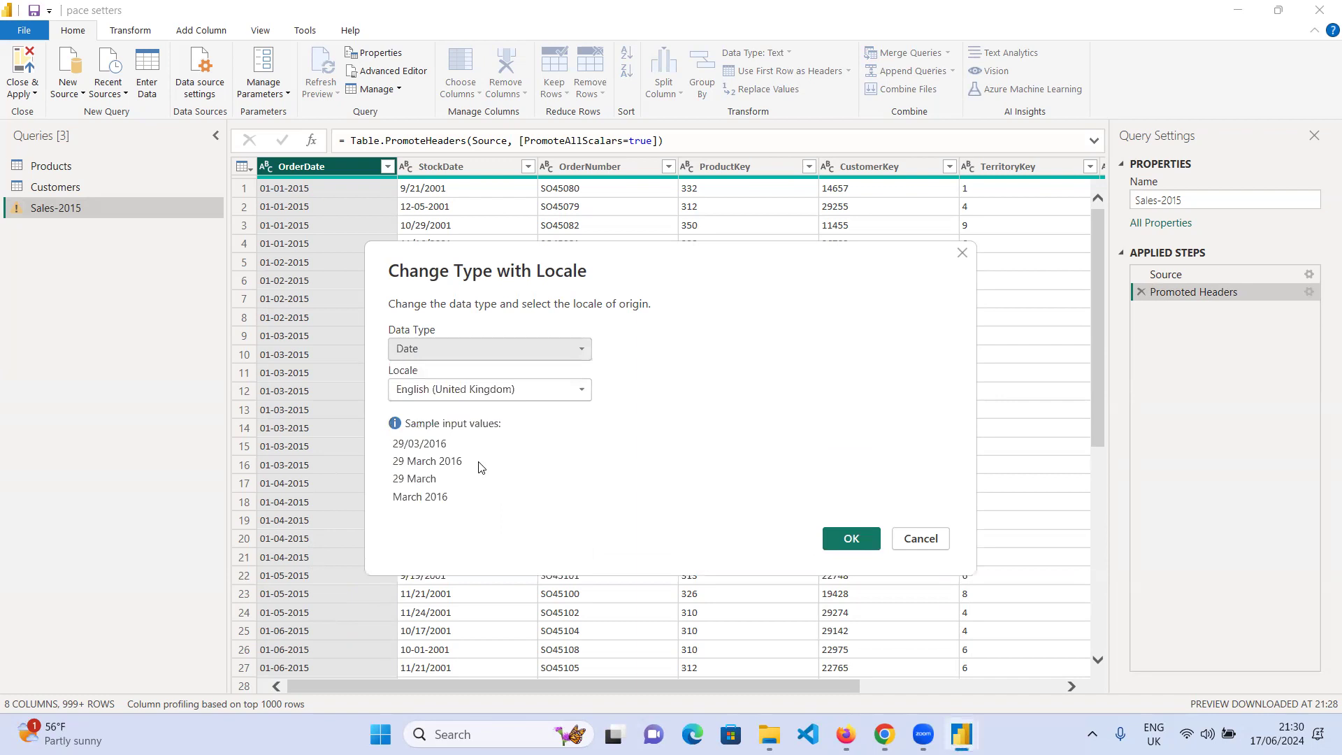
pyautogui.click(570, 391)
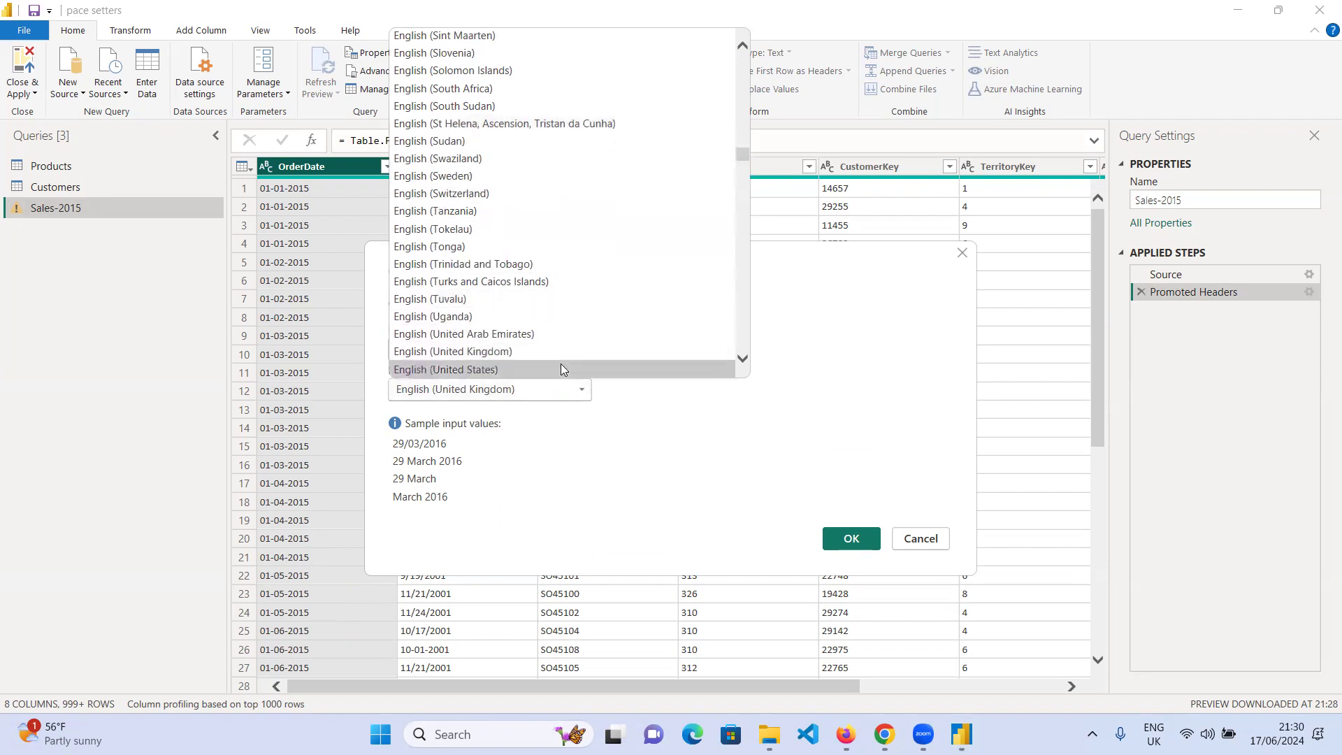
pyautogui.click(561, 369)
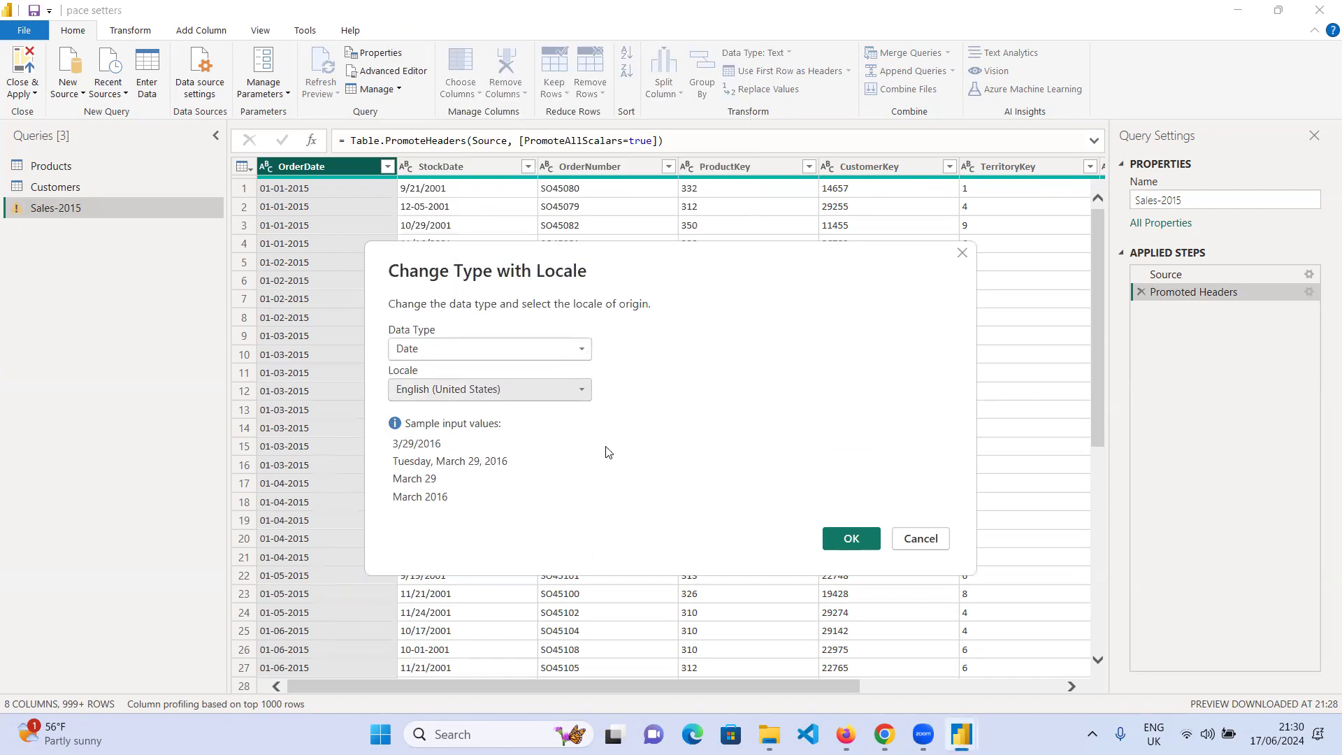
pyautogui.click(856, 536)
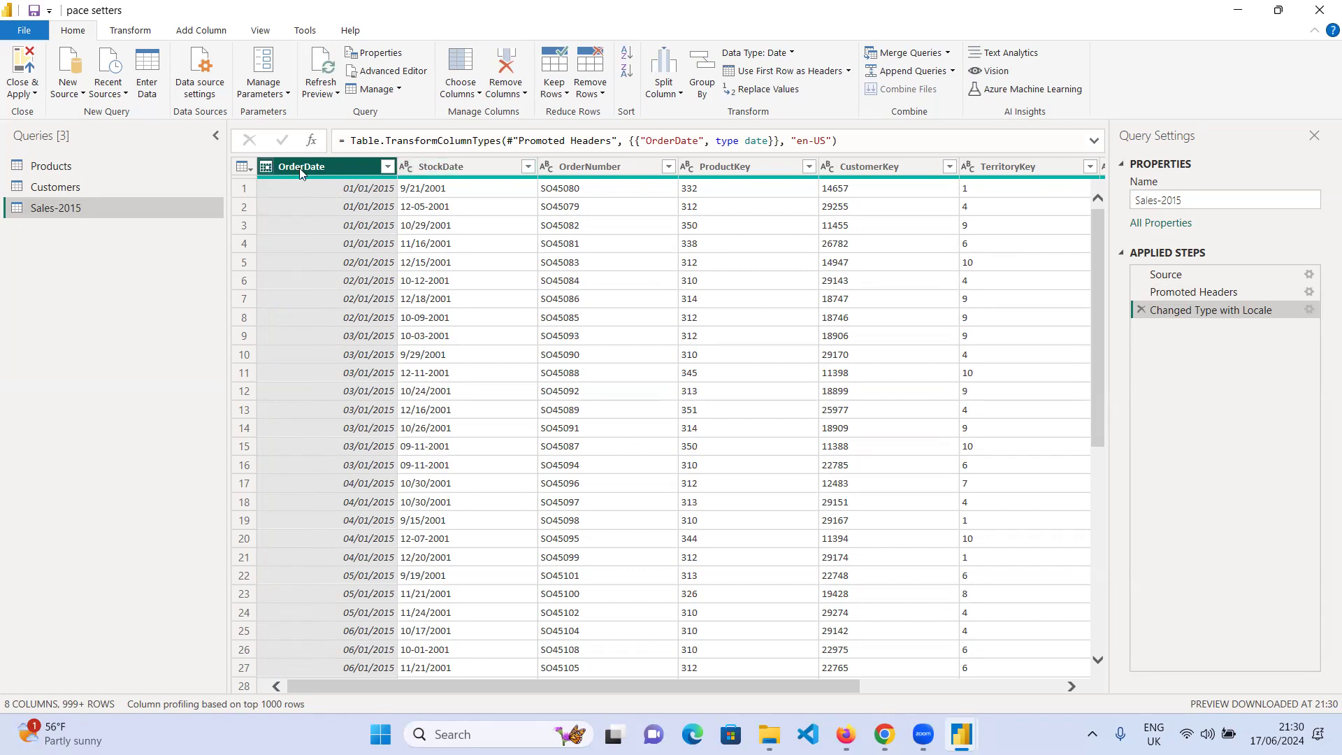
# - Try setting the StockDate column's data type to Date without a locale, and delete the added Changed Type step
pyautogui.click(405, 167)
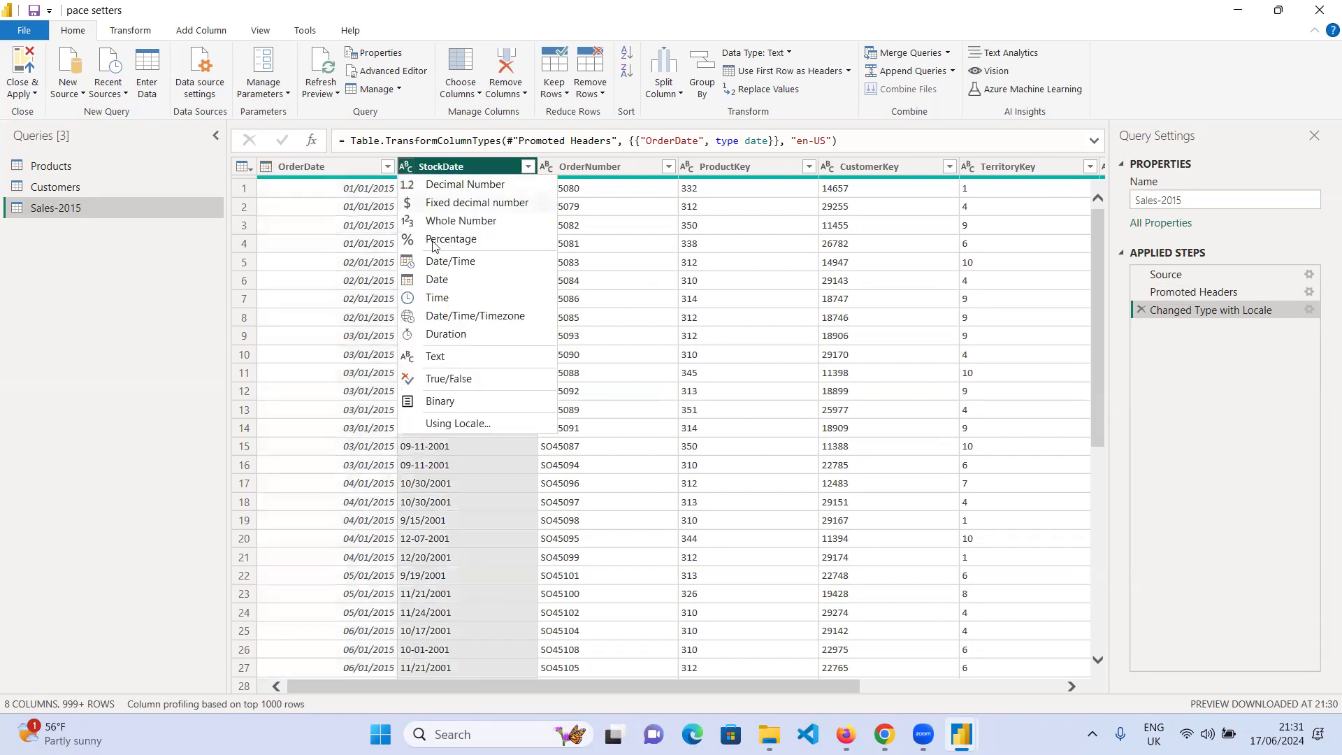
pyautogui.click(450, 279)
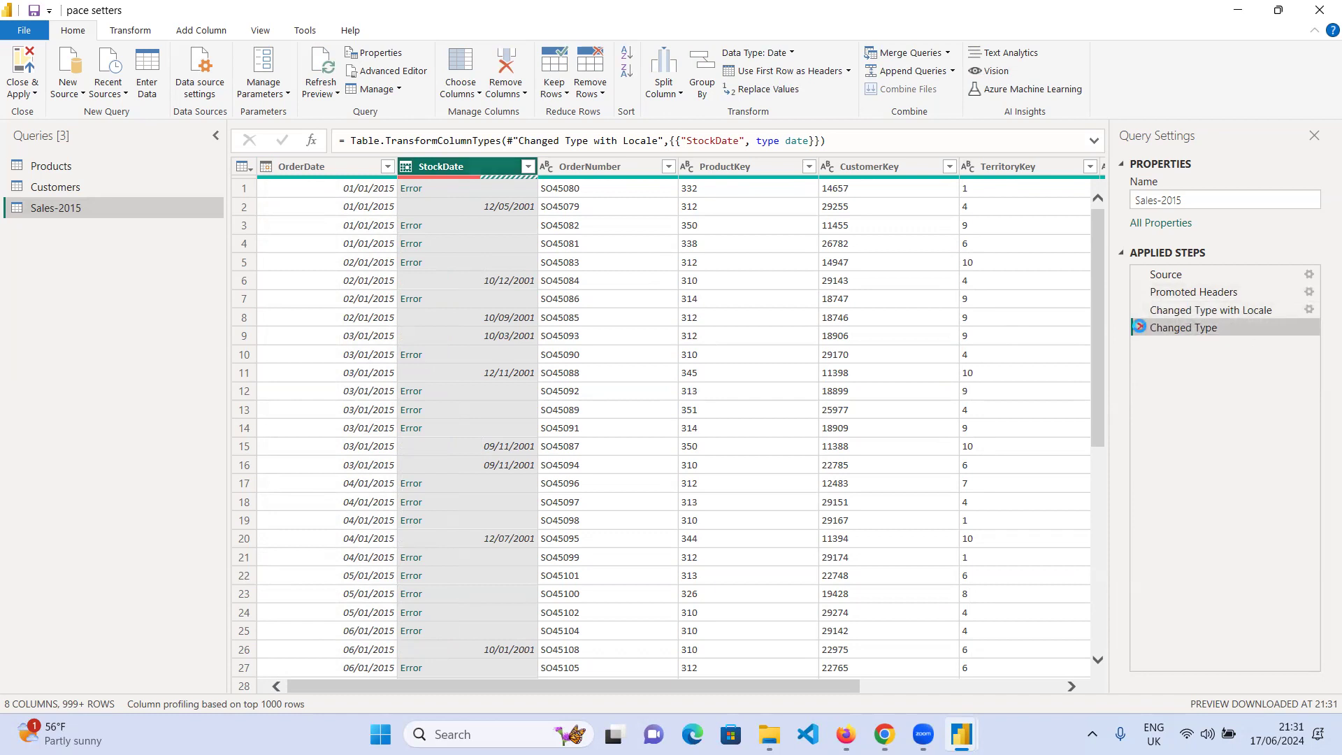
pyautogui.click(1140, 327)
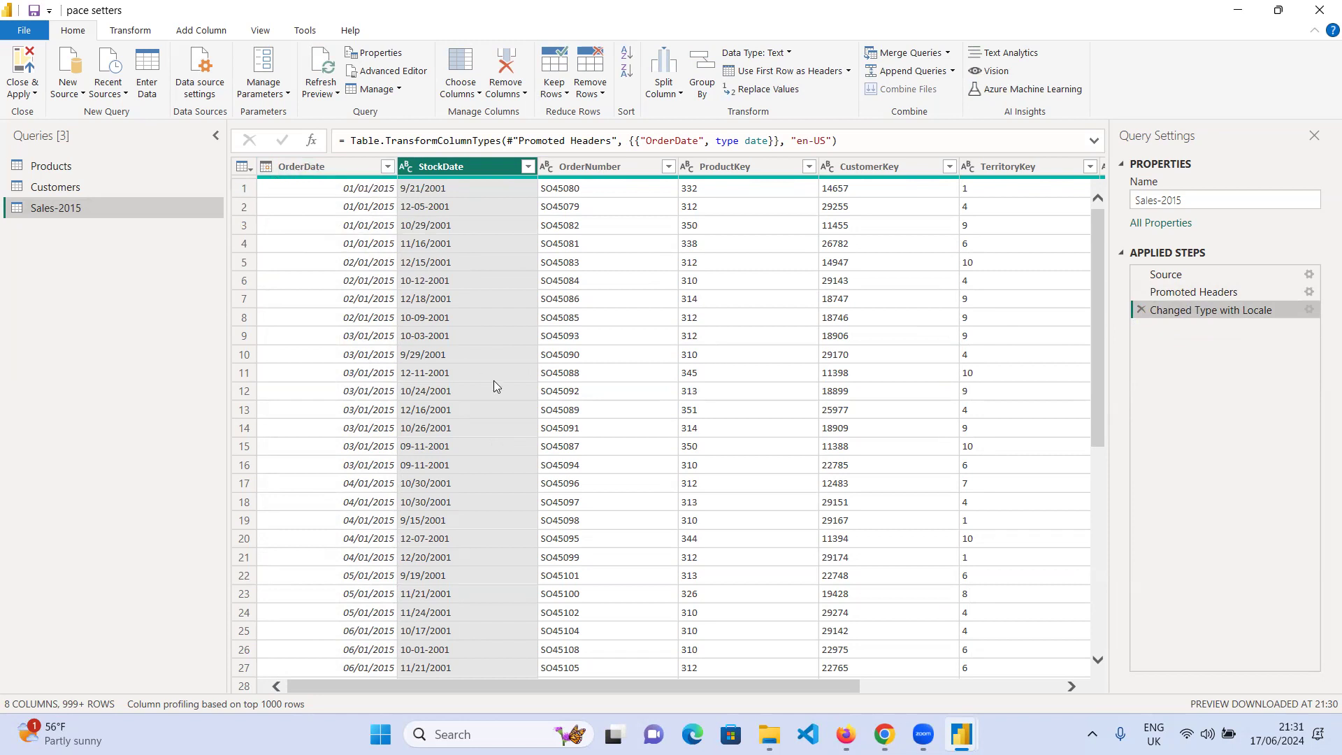
# - Examine the date formats of the StockDate text values throughout the Sales-2015 rows
pyautogui.scroll(-20, 494, 381)
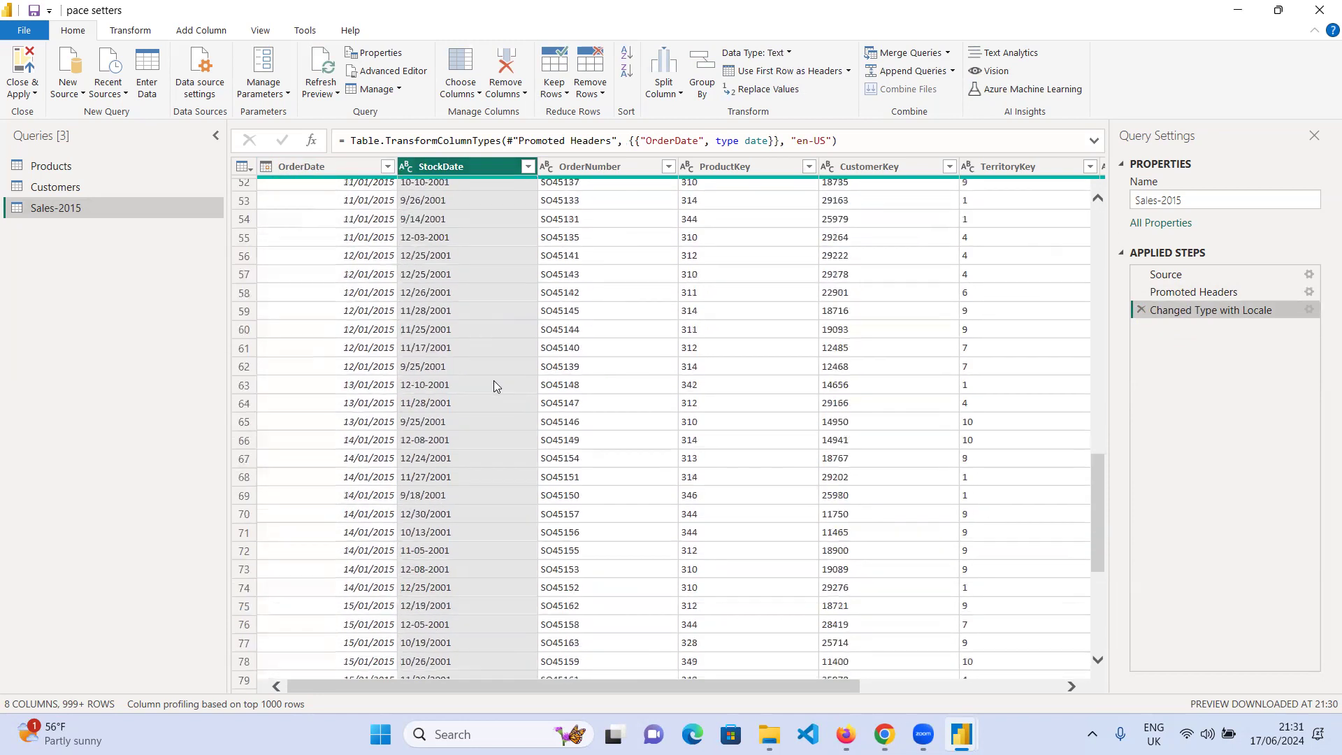
pyautogui.scroll(-20, 494, 381)
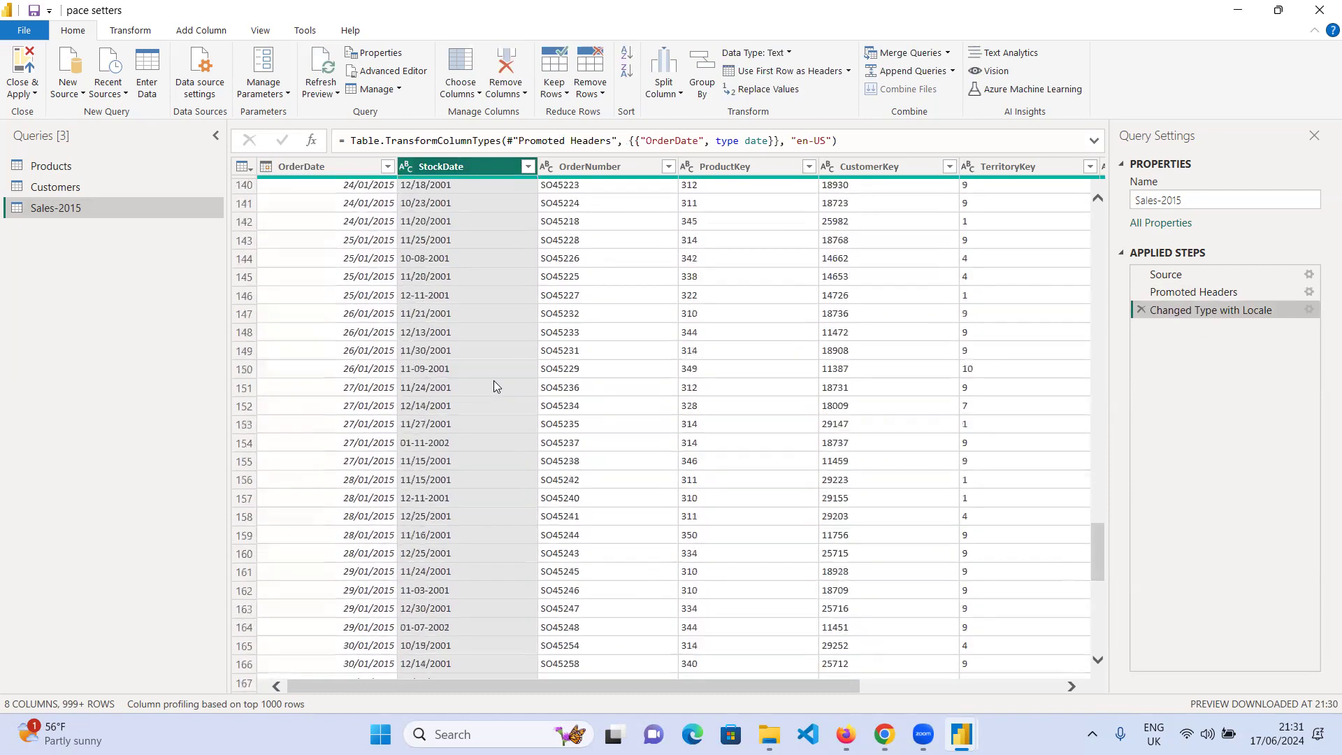
pyautogui.scroll(-20, 494, 380)
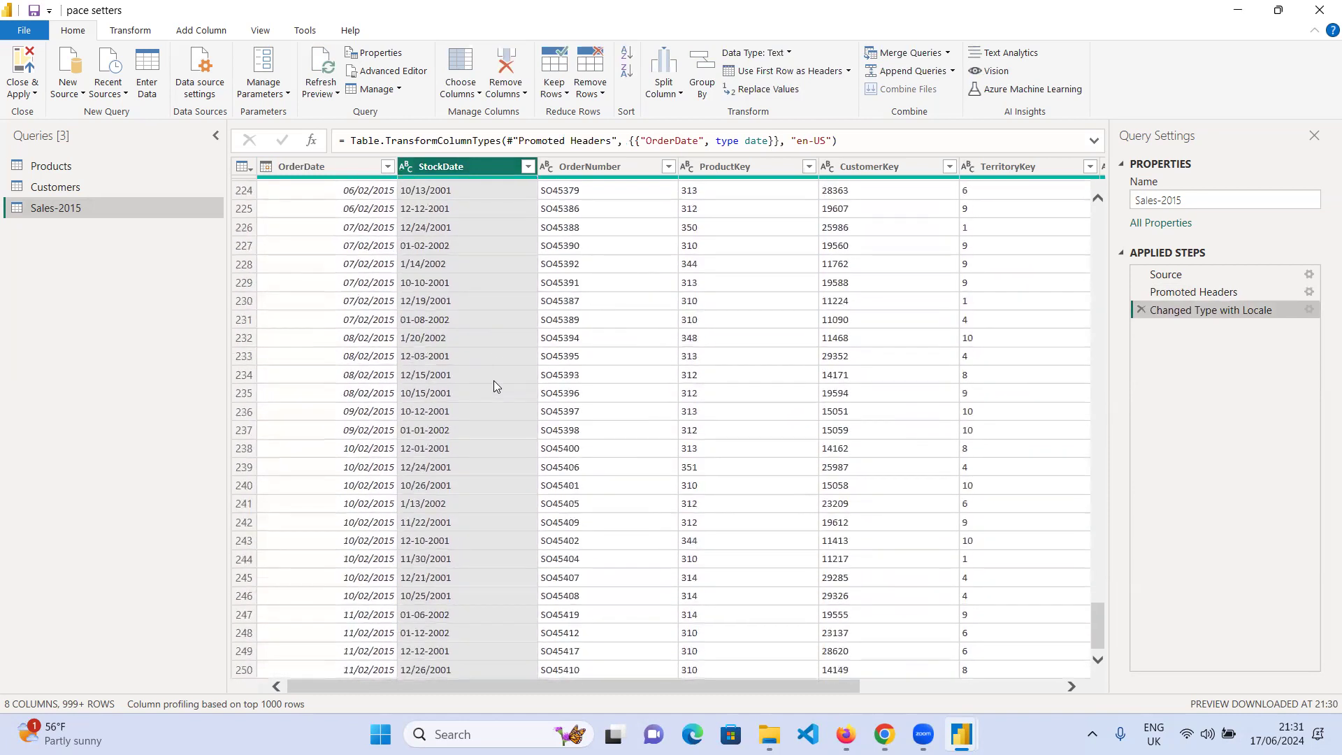
pyautogui.scroll(-20, 493, 386)
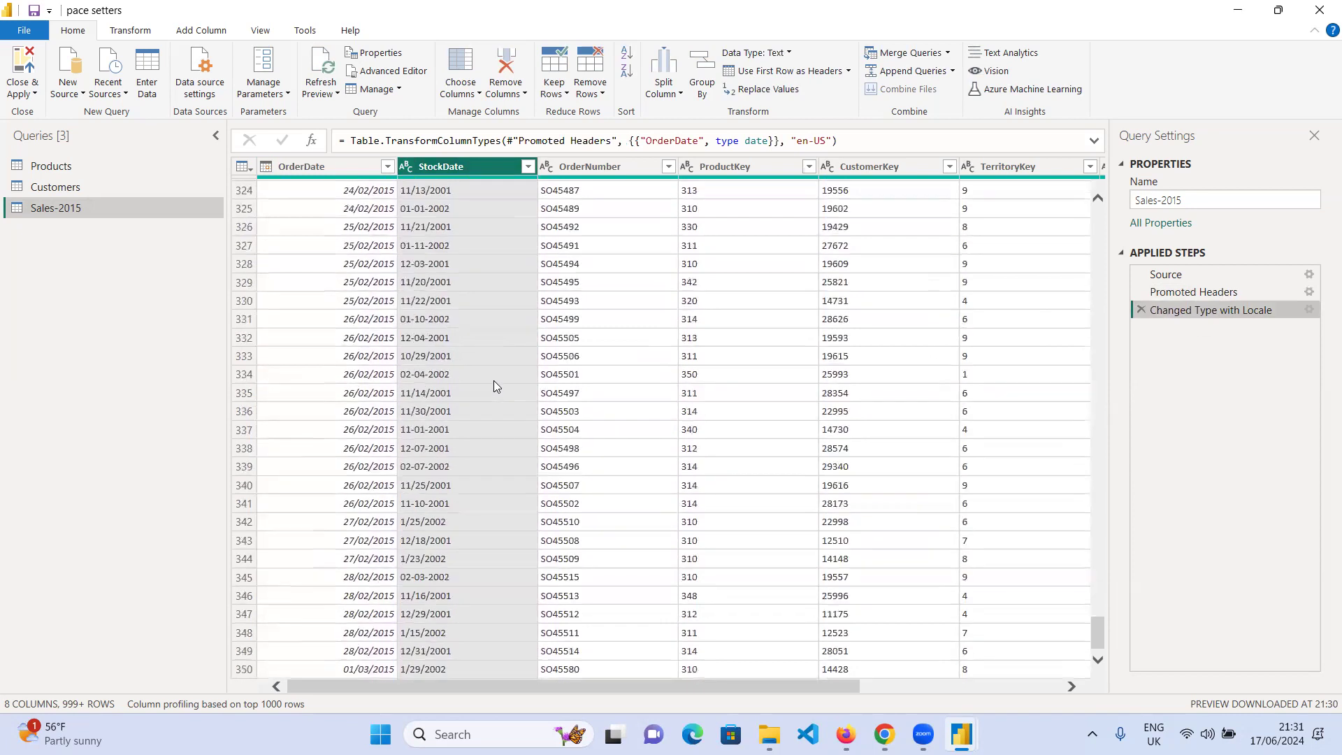
pyautogui.scroll(-20, 494, 386)
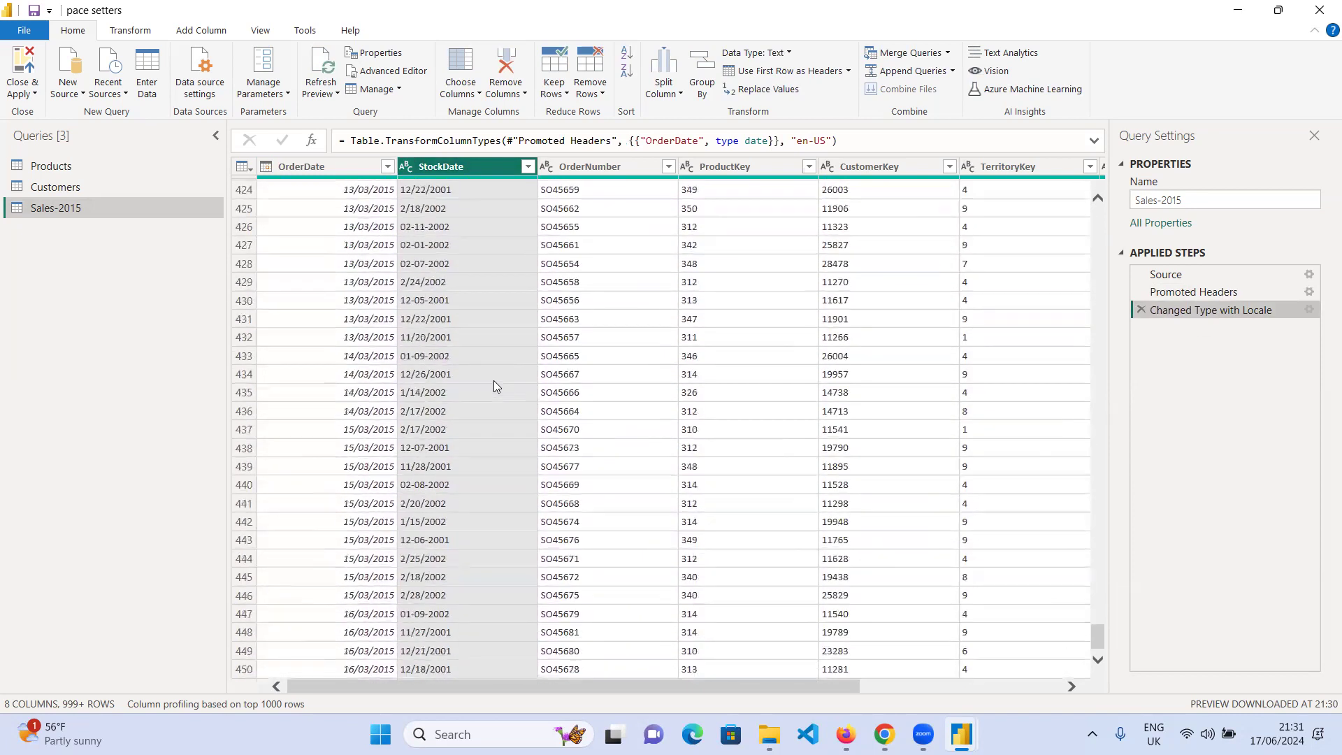
pyautogui.scroll(-20, 494, 386)
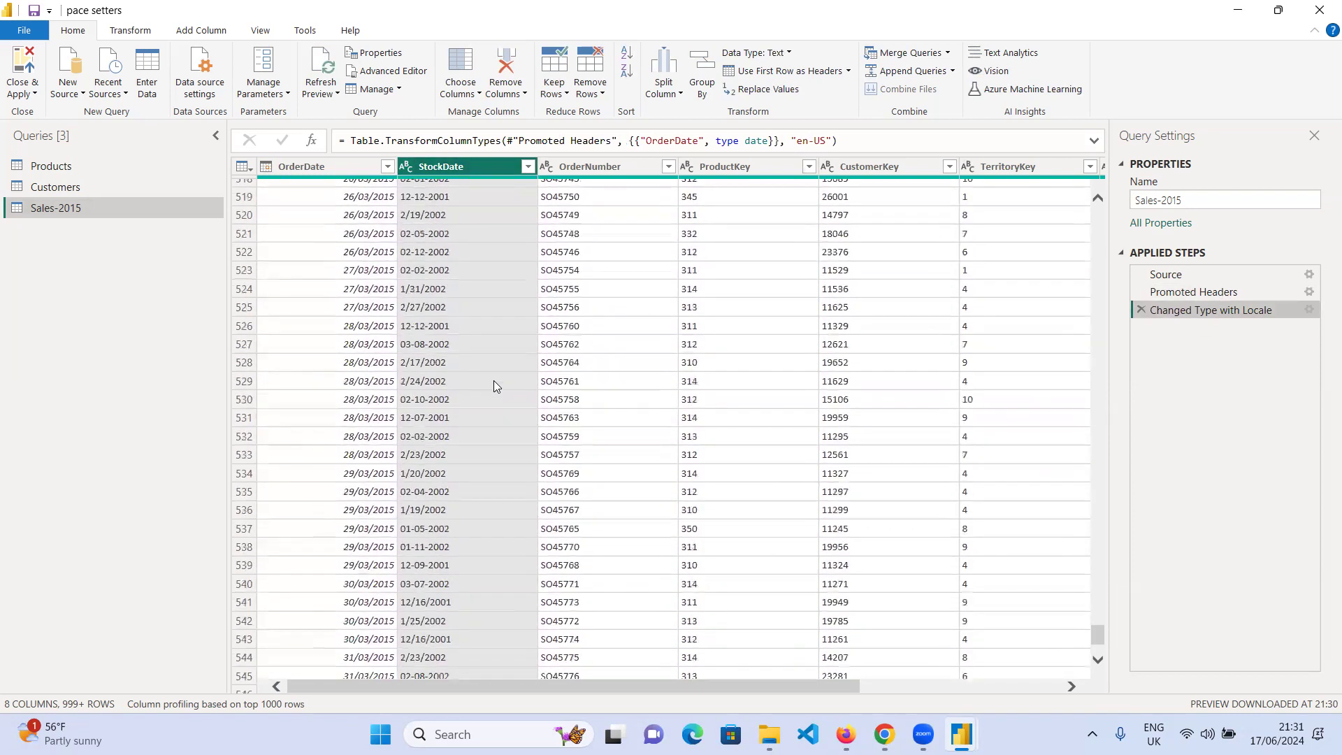
pyautogui.scroll(-20, 494, 381)
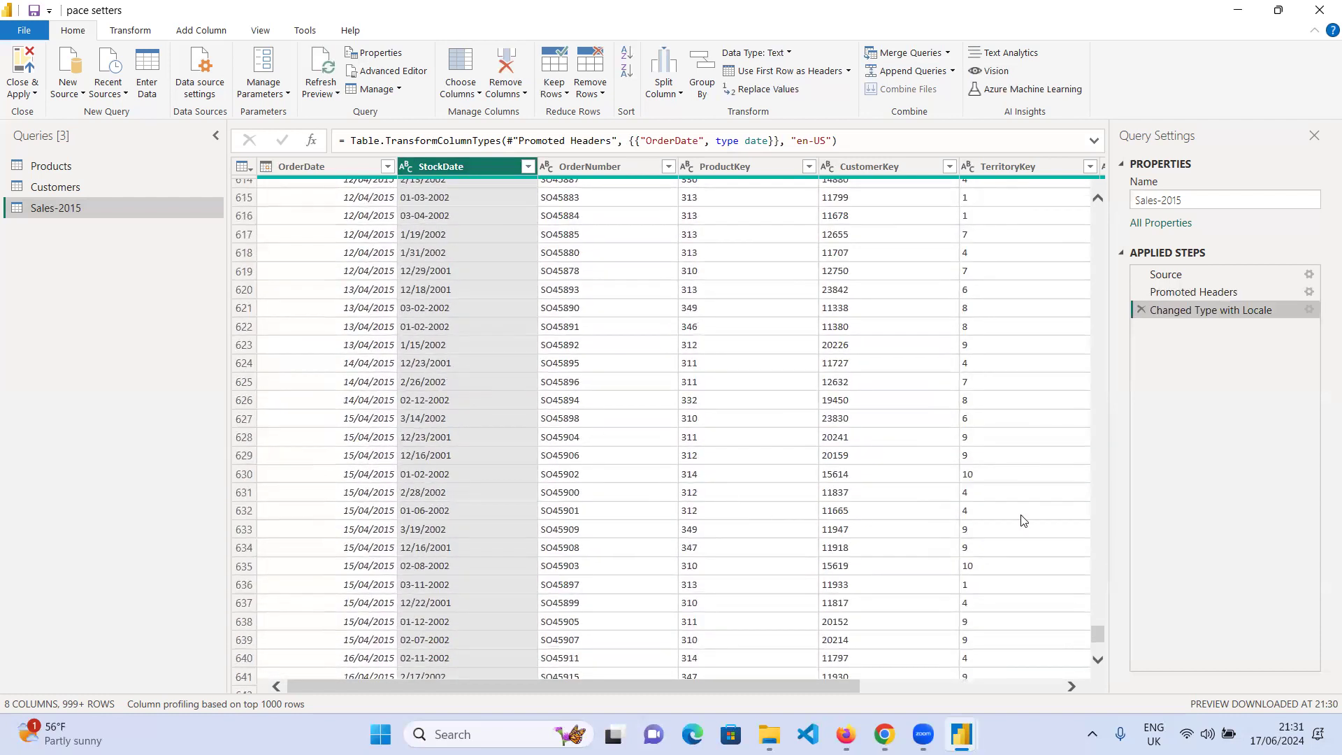
pyautogui.moveTo(1101, 637); pyautogui.dragTo(1098, 202)
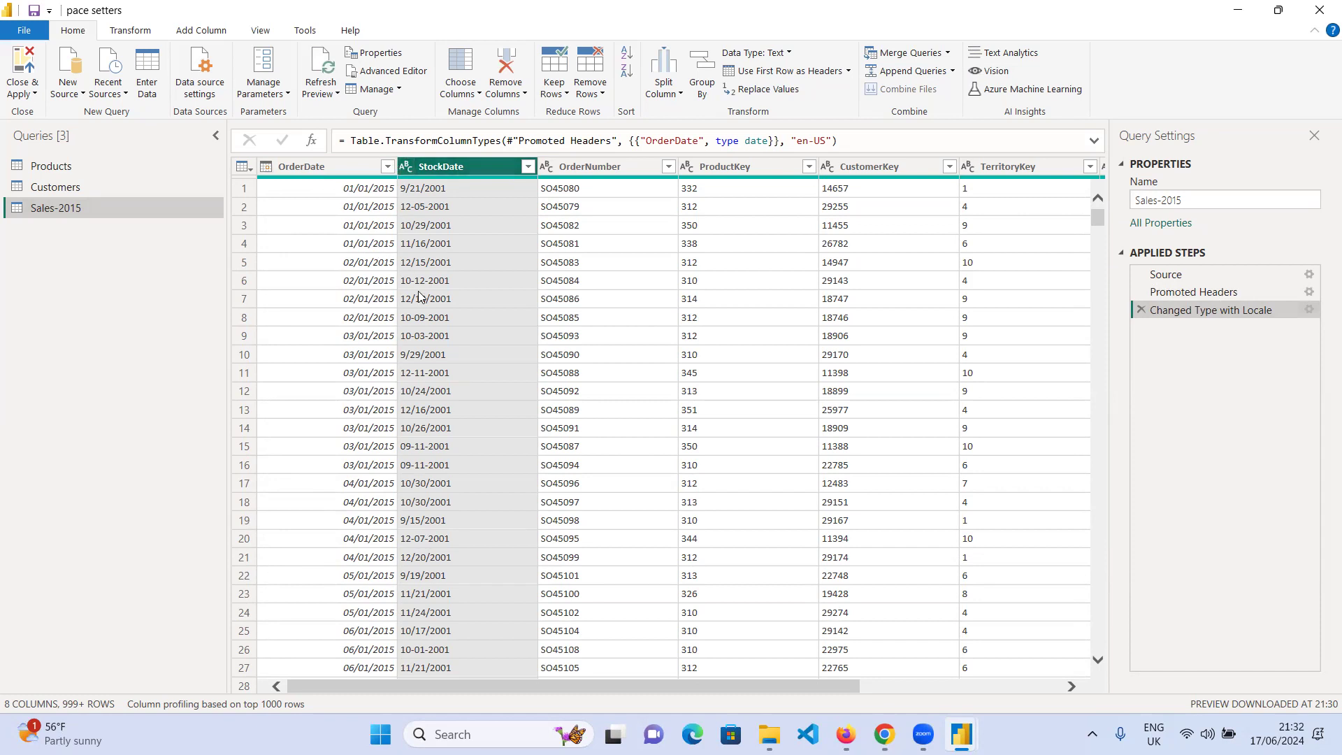
# - Convert the StockDate column of Sales-2015 to the Date type using the English (United States) locale
pyautogui.click(403, 171)
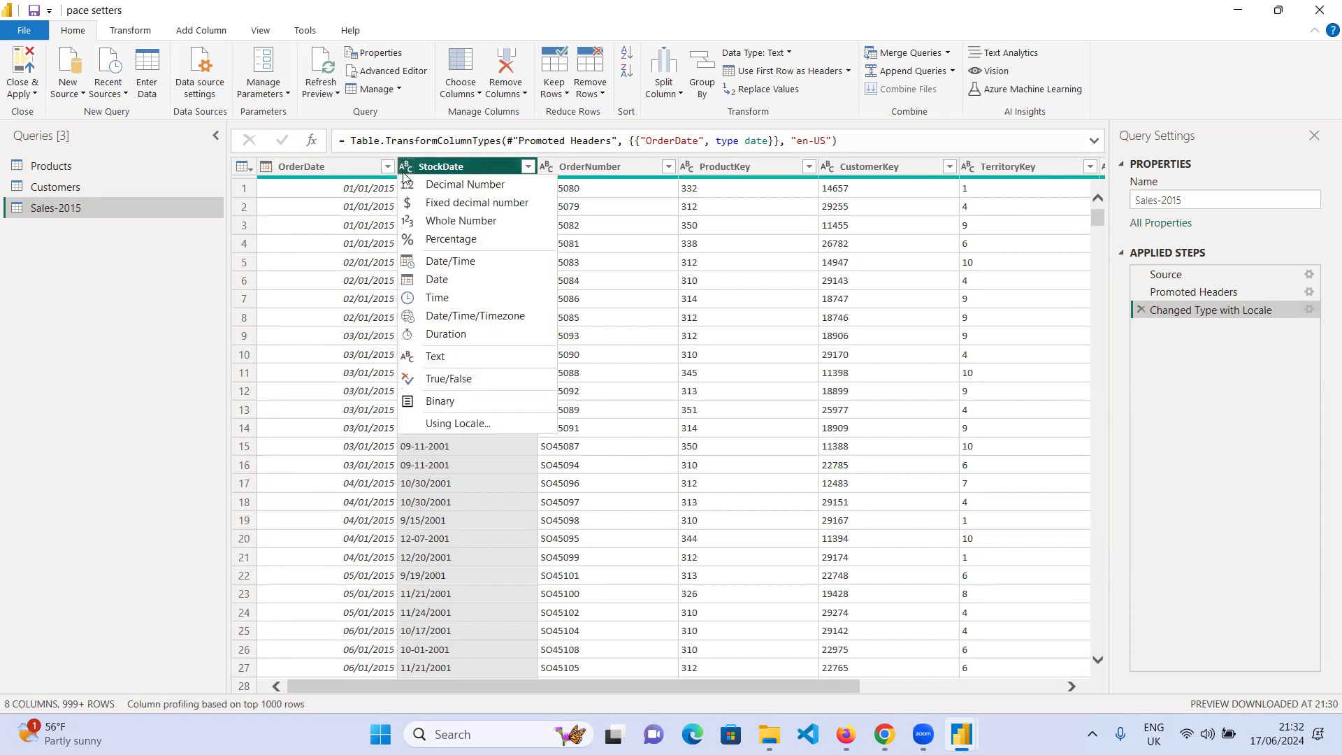
pyautogui.click(462, 424)
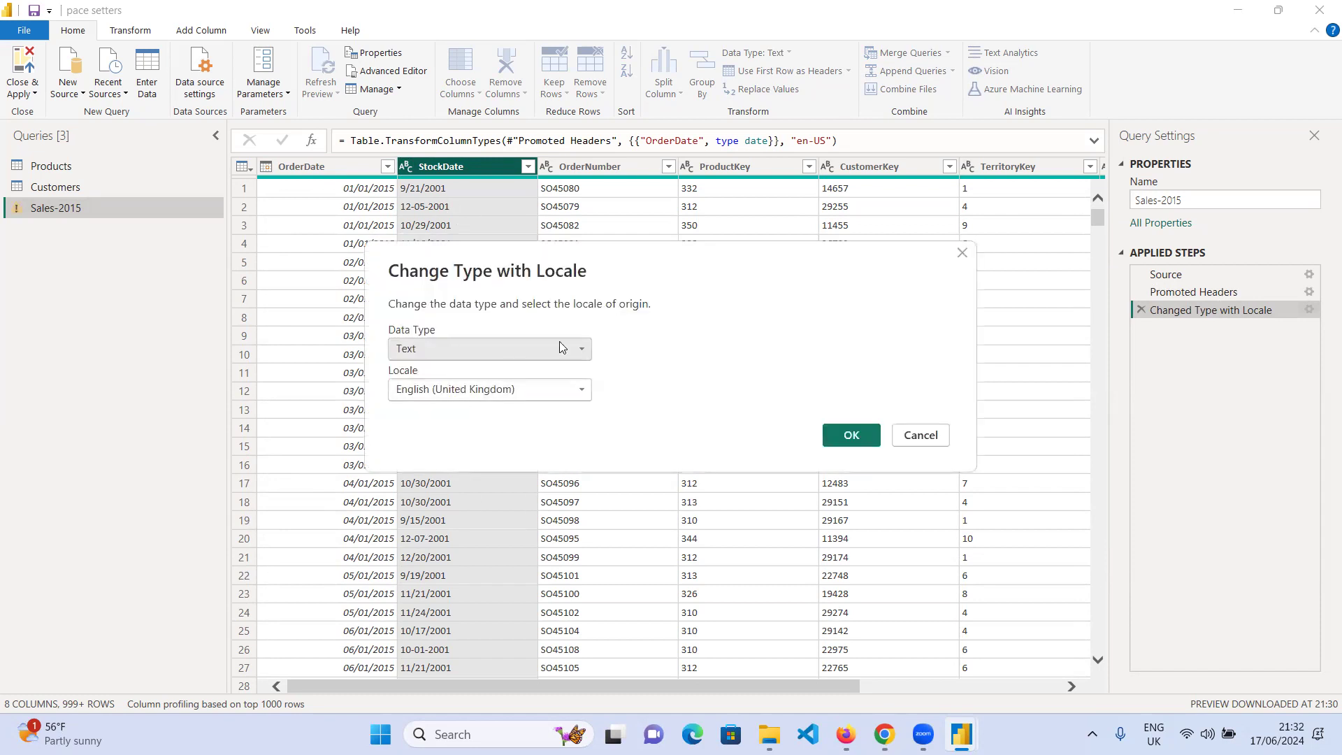
pyautogui.click(582, 348)
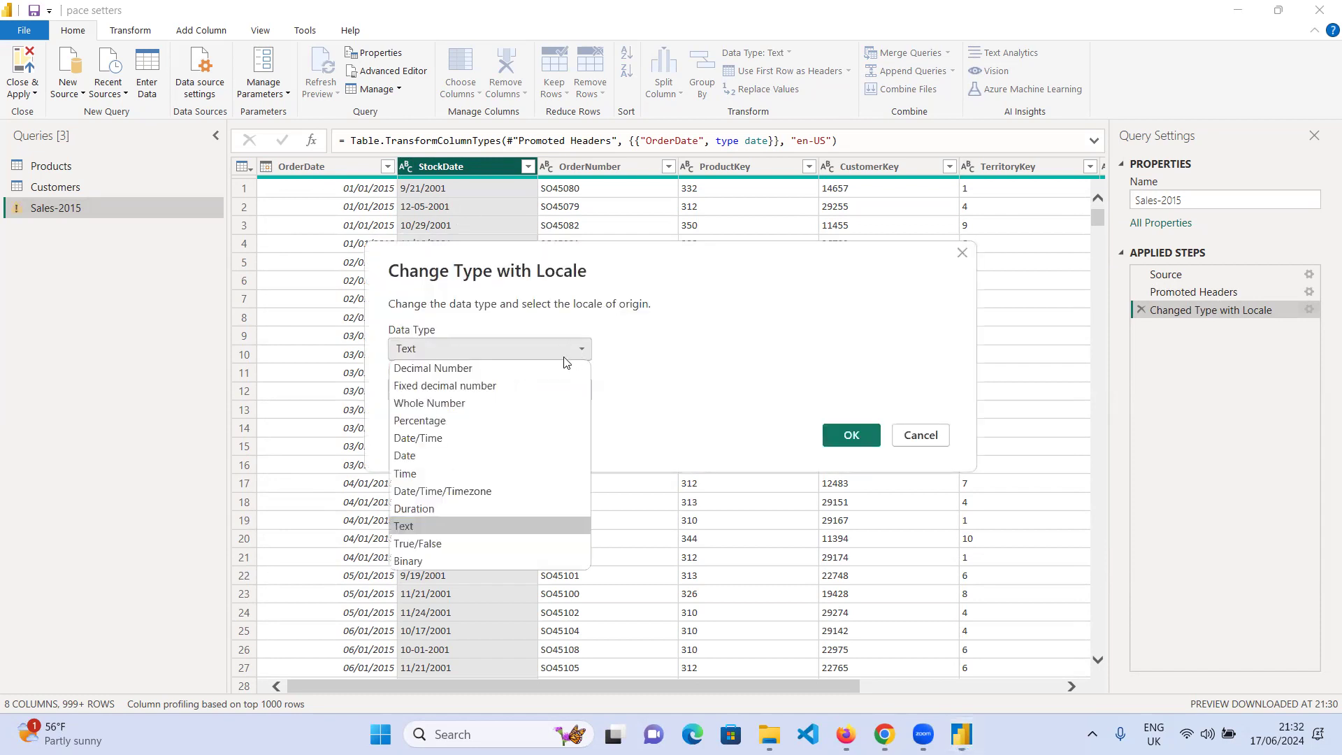
pyautogui.click(452, 456)
pyautogui.click(492, 396)
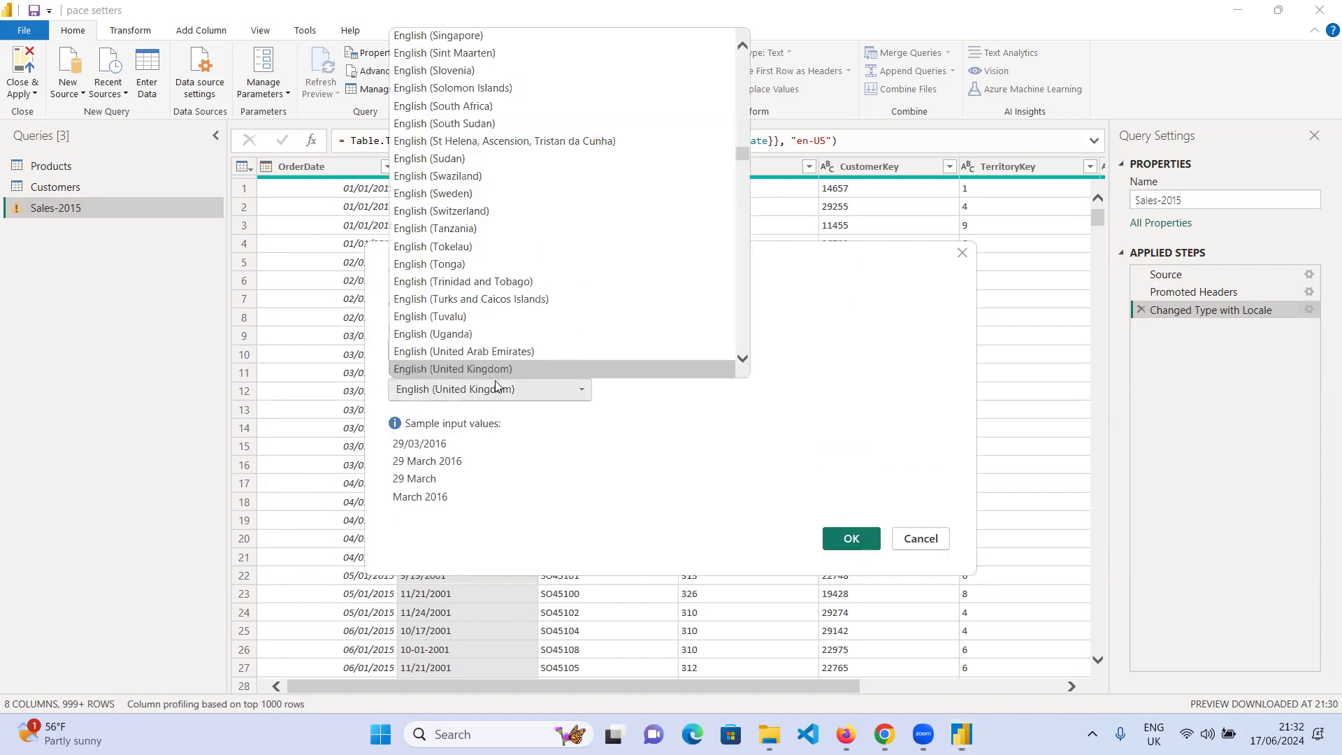
pyautogui.scroll(-1, 491, 343)
pyautogui.click(494, 333)
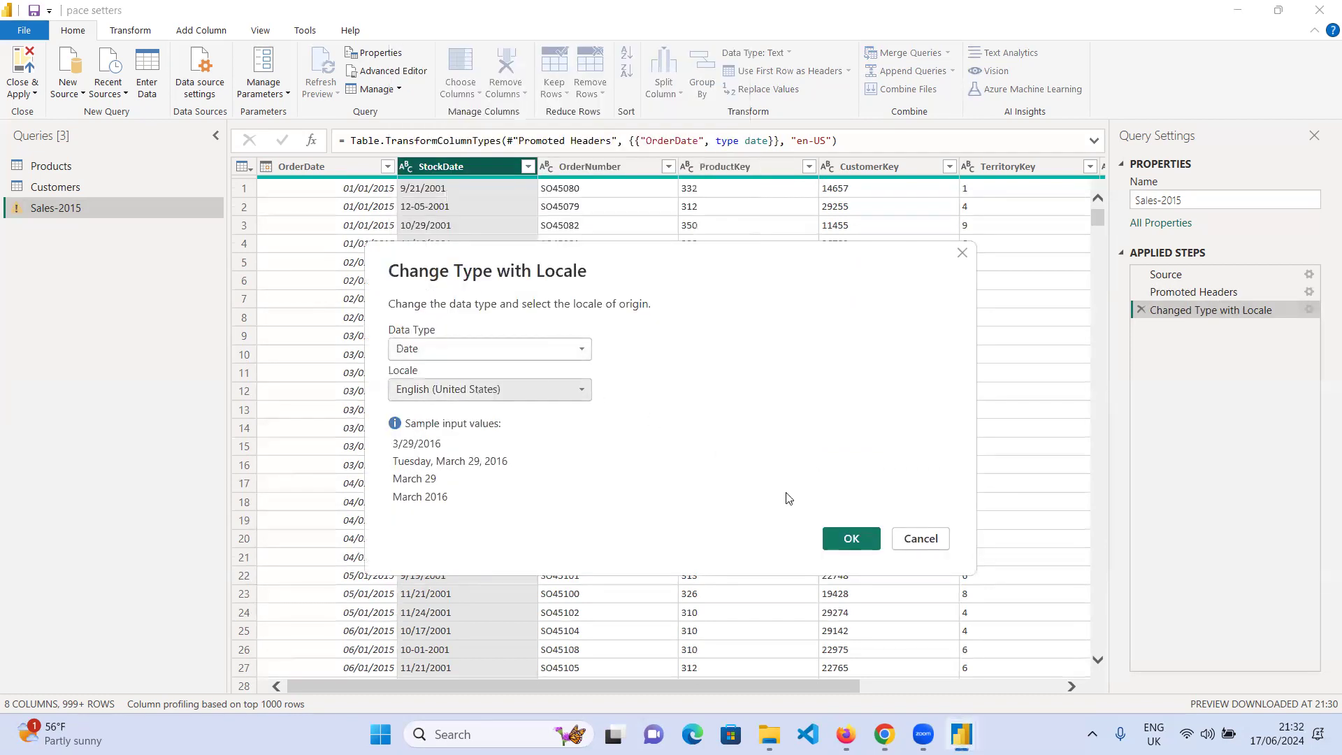
pyautogui.click(854, 538)
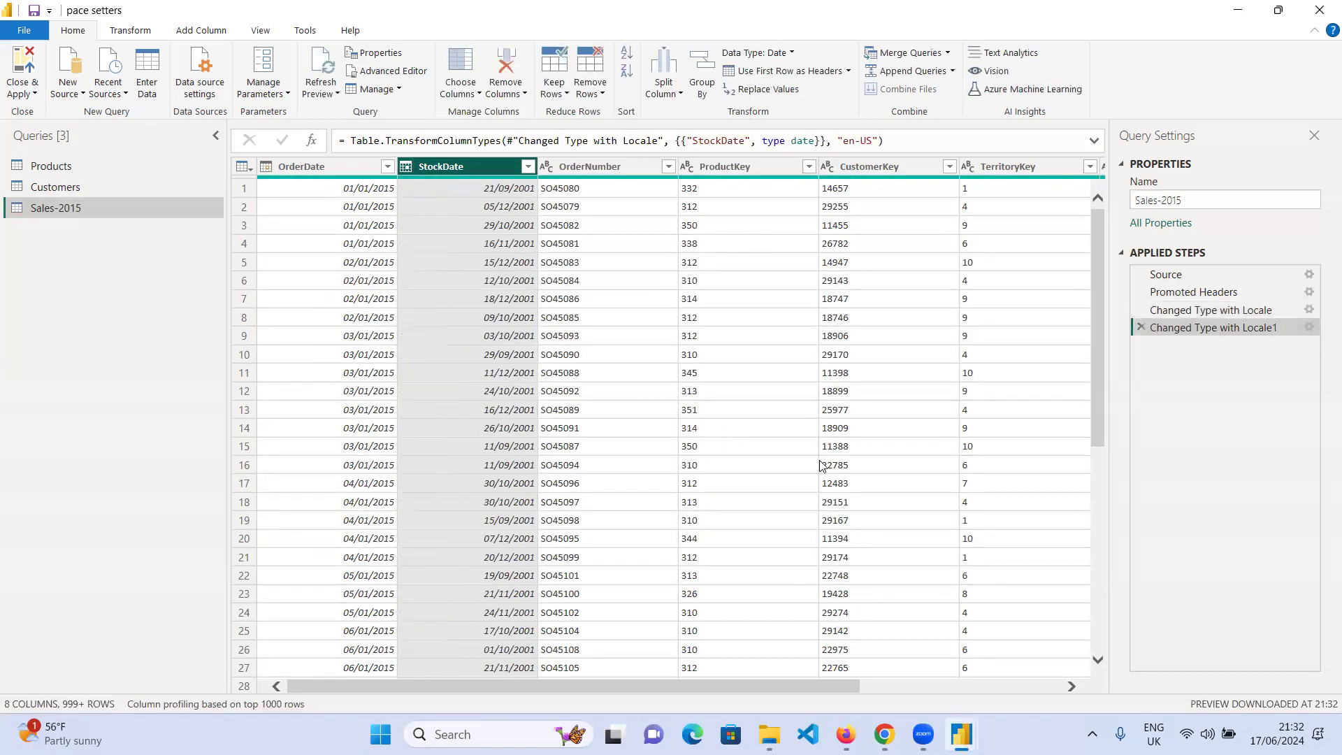
# - Close the query editor and apply the pending query changes to the report
pyautogui.moveTo(722, 688); pyautogui.dragTo(1020, 685)
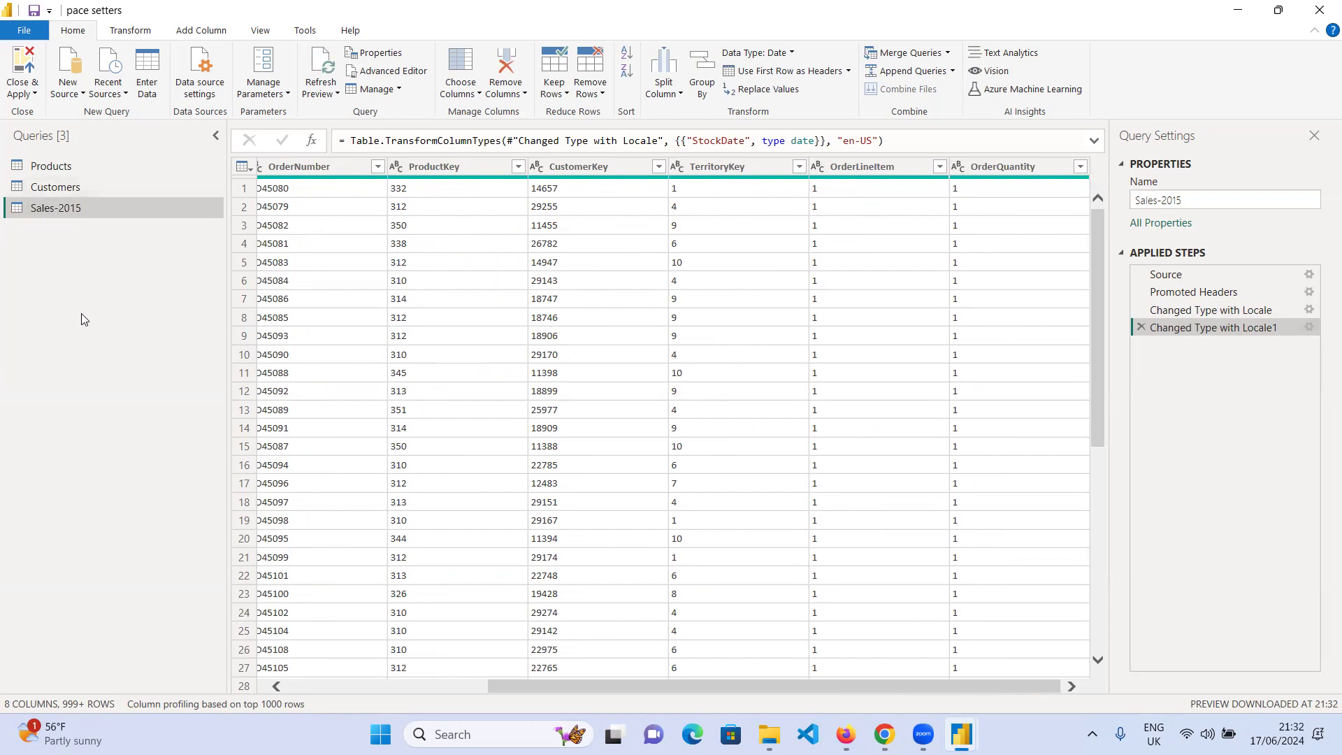
pyautogui.moveTo(649, 691); pyautogui.dragTo(401, 691)
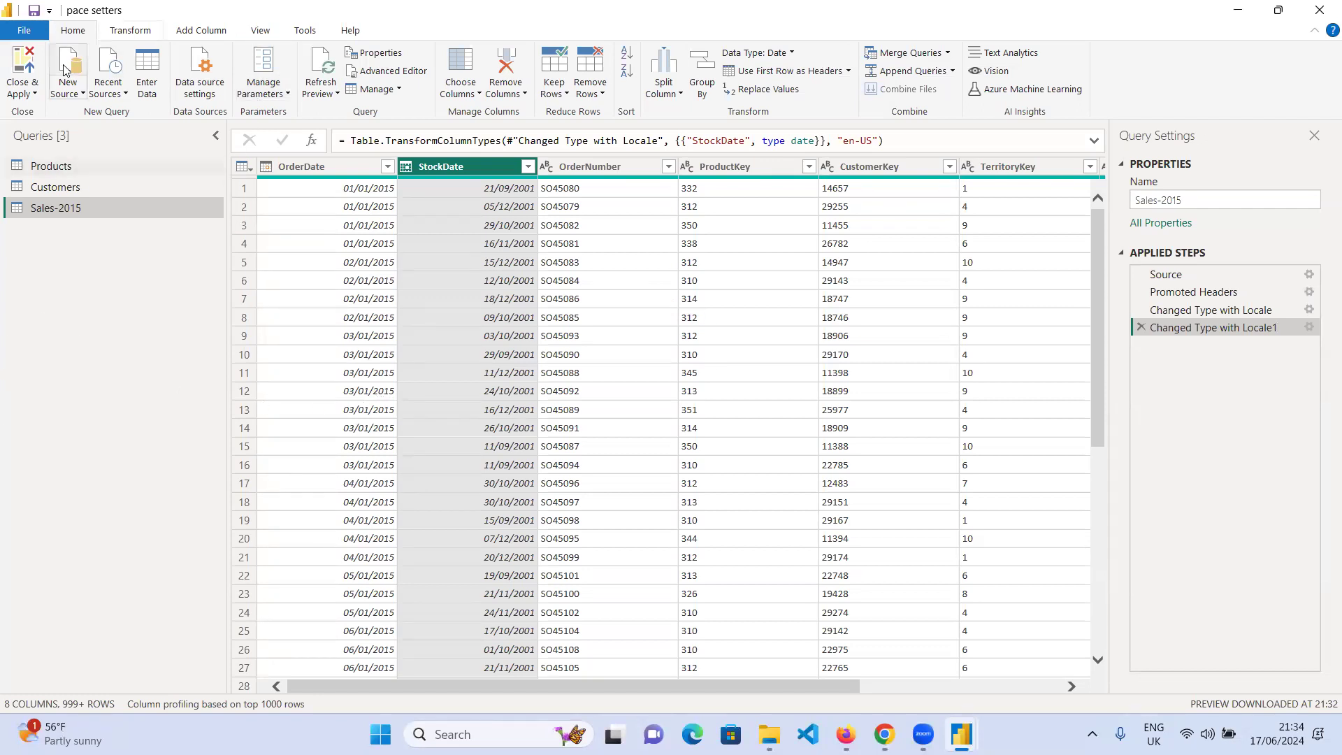
pyautogui.click(33, 98)
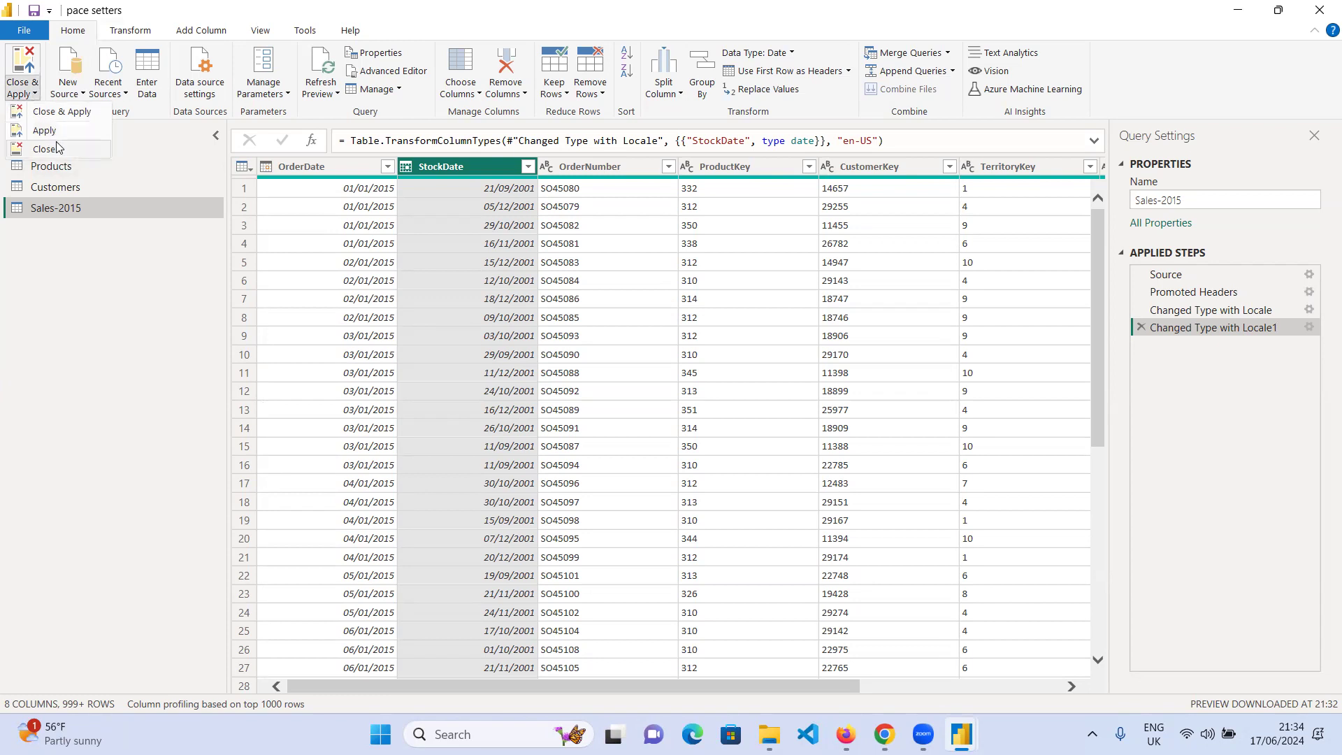
pyautogui.click(33, 95)
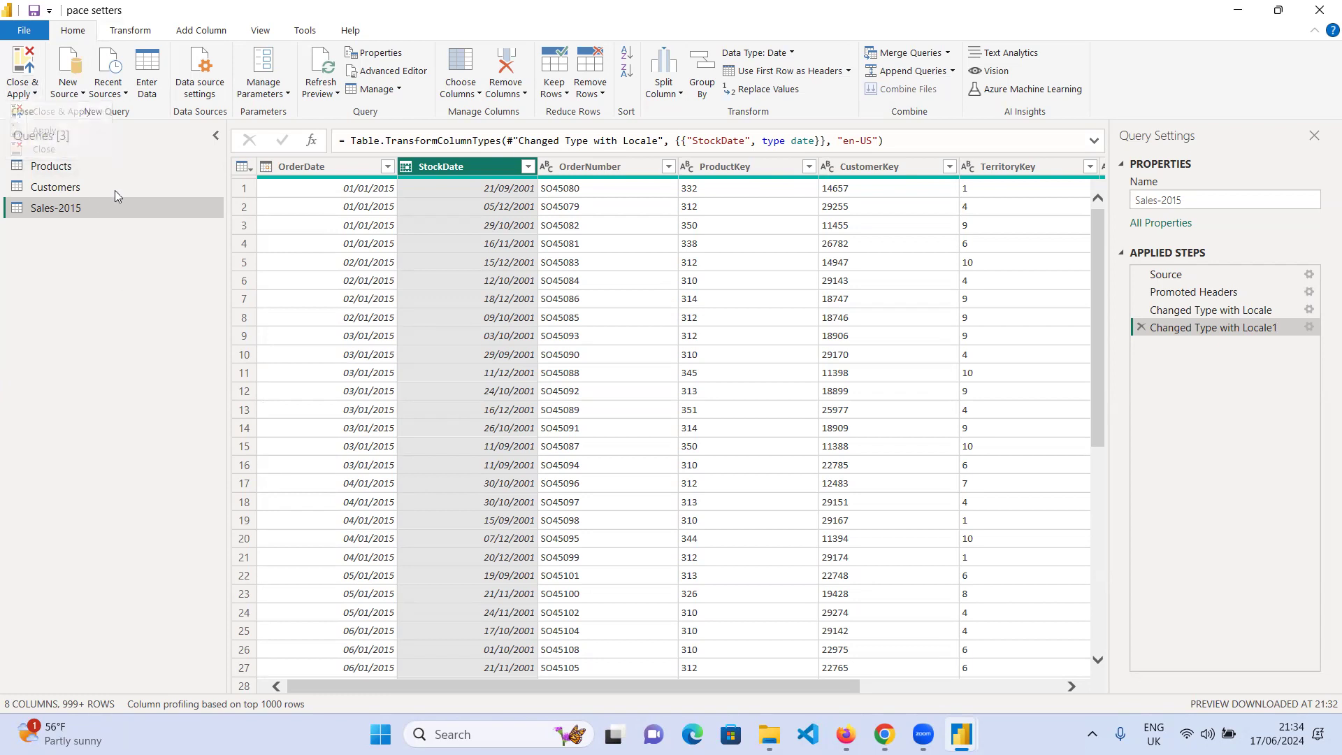
pyautogui.click(35, 96)
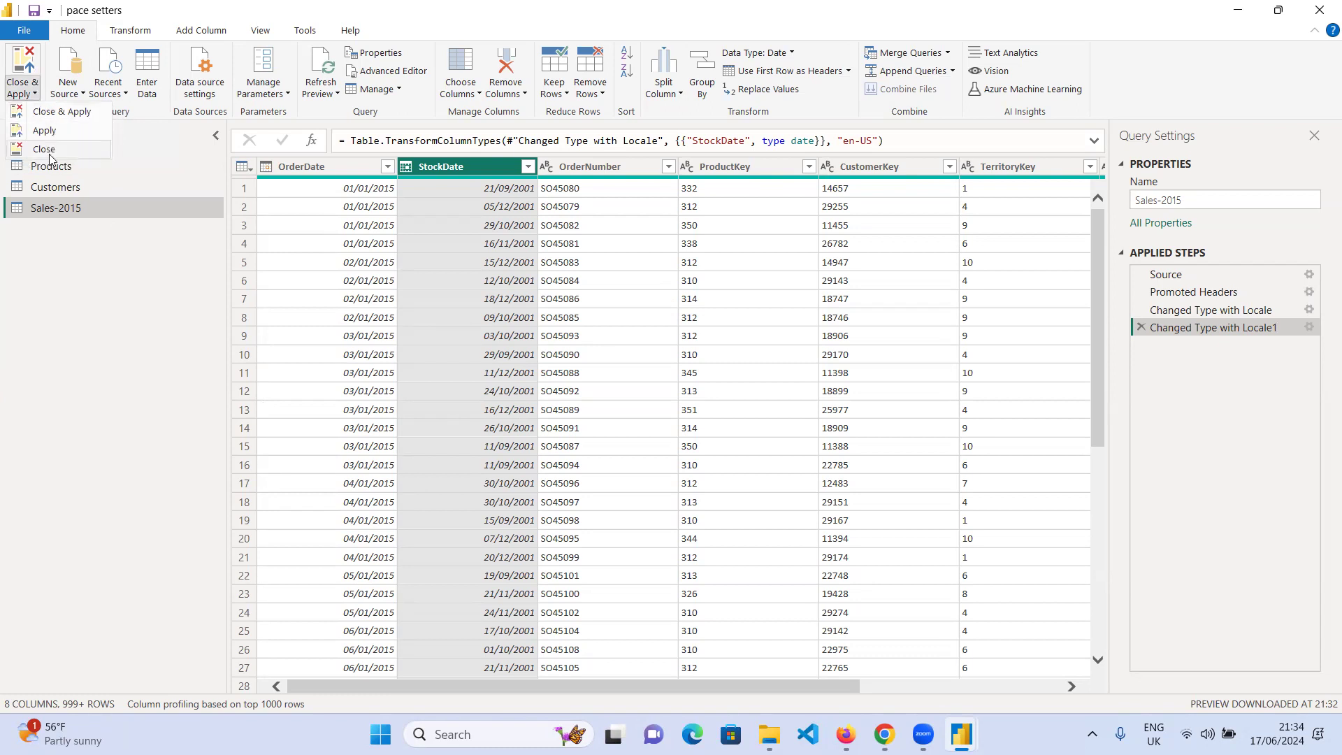
pyautogui.click(59, 115)
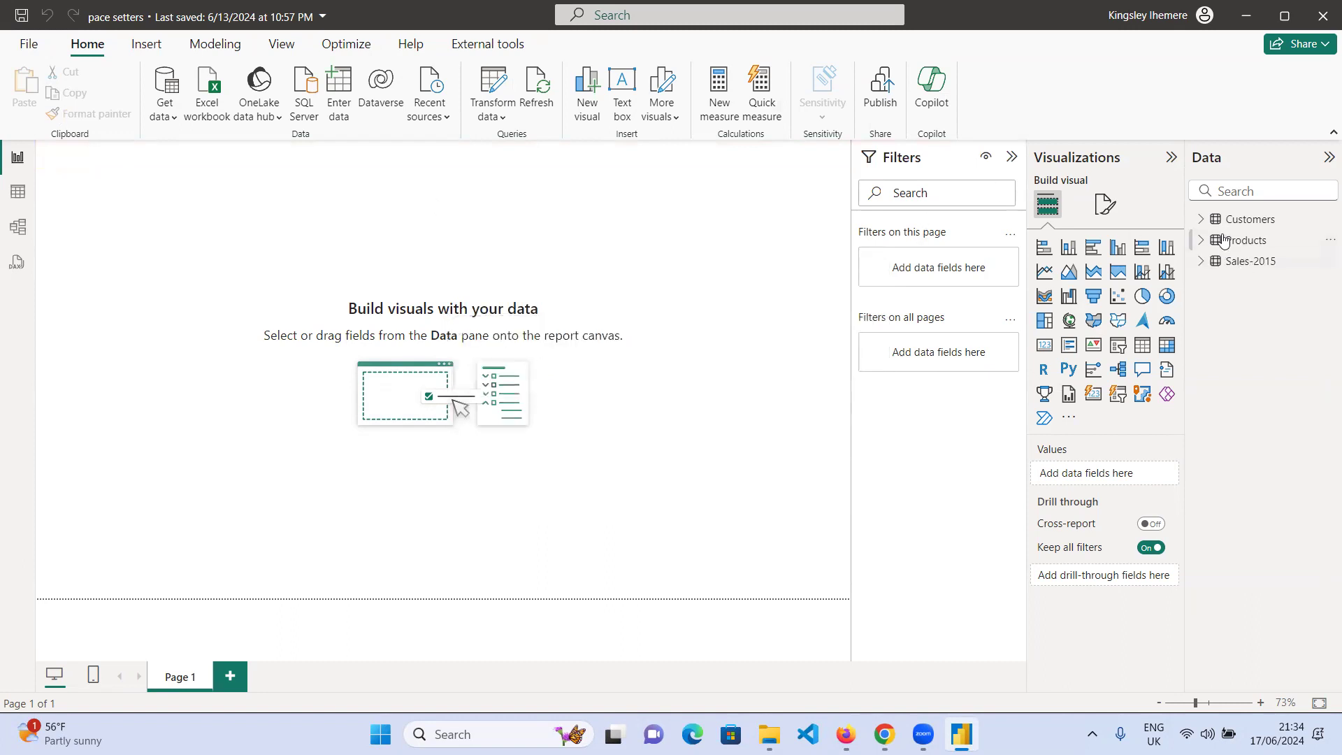
# - Open the file commands for the pace setters report
pyautogui.click(31, 49)
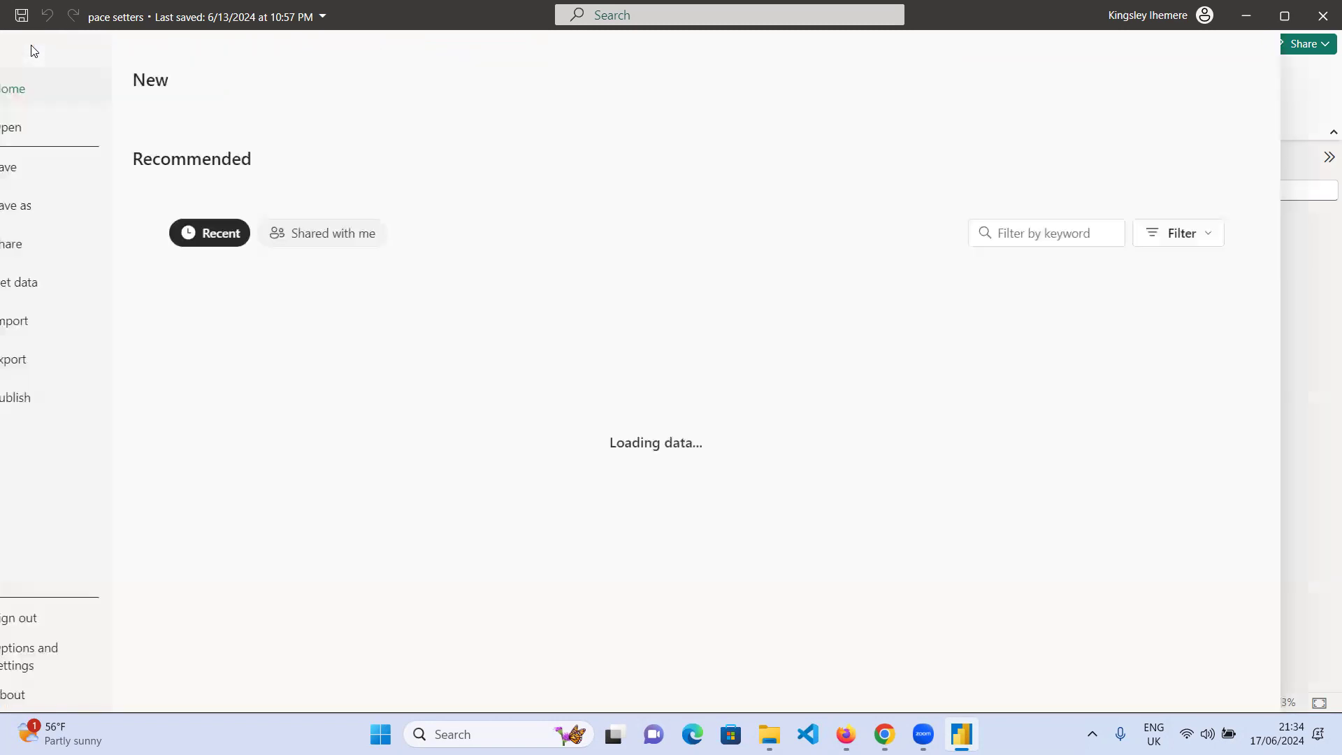
# - Save the report and open the Customers table's query for editing in the Power Query Editor
pyautogui.click(67, 170)
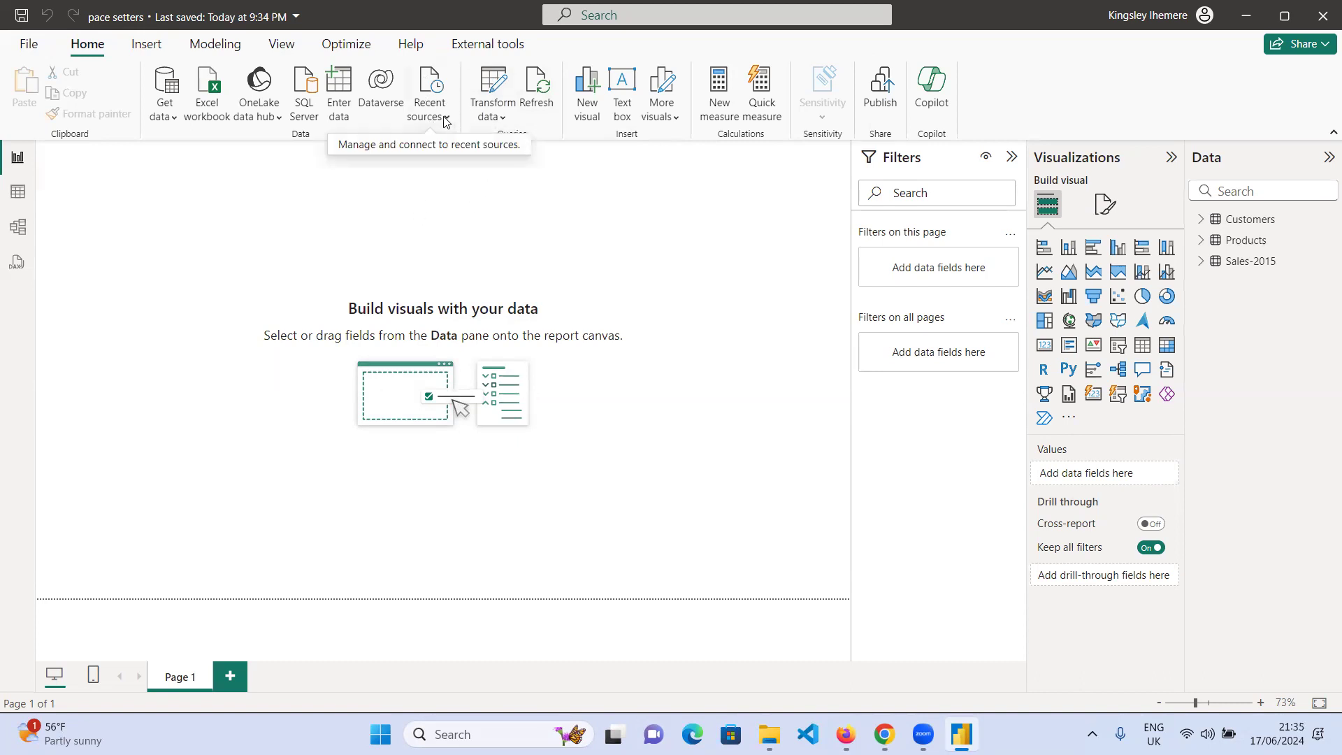
pyautogui.click(502, 116)
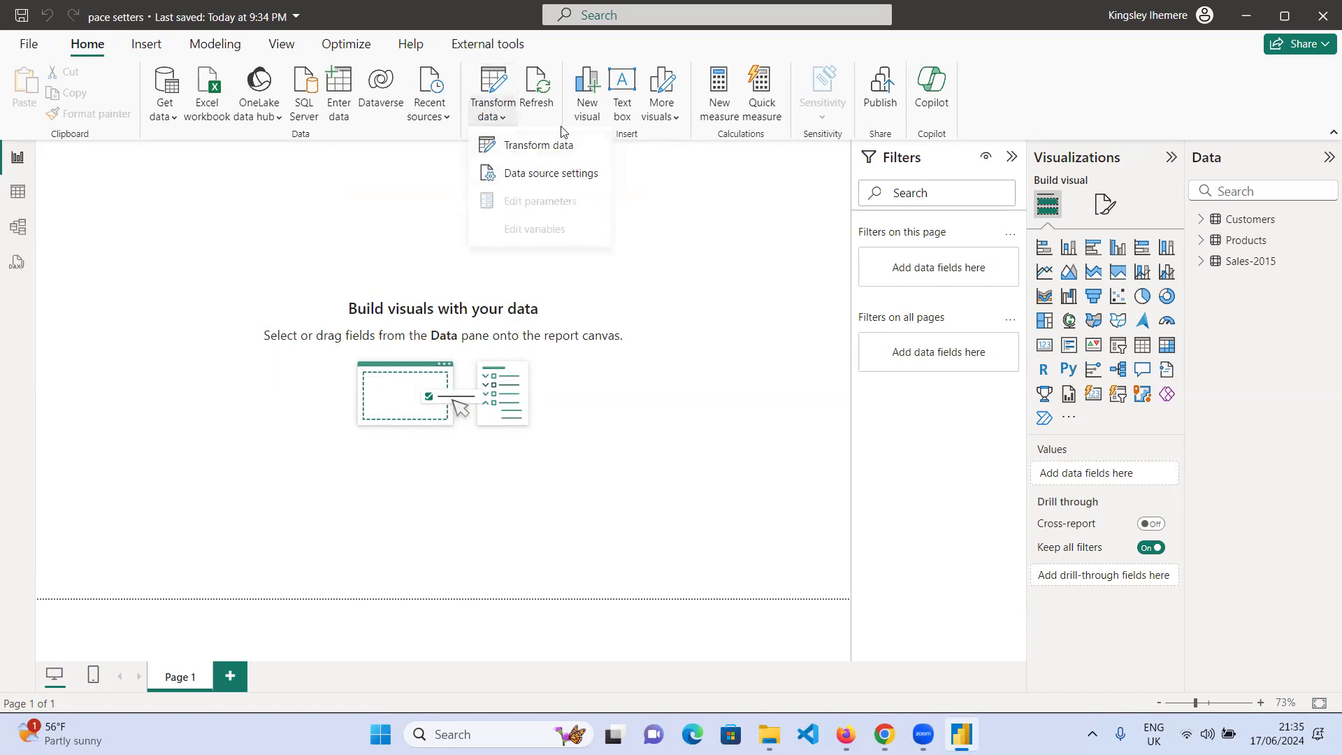
pyautogui.click(735, 241)
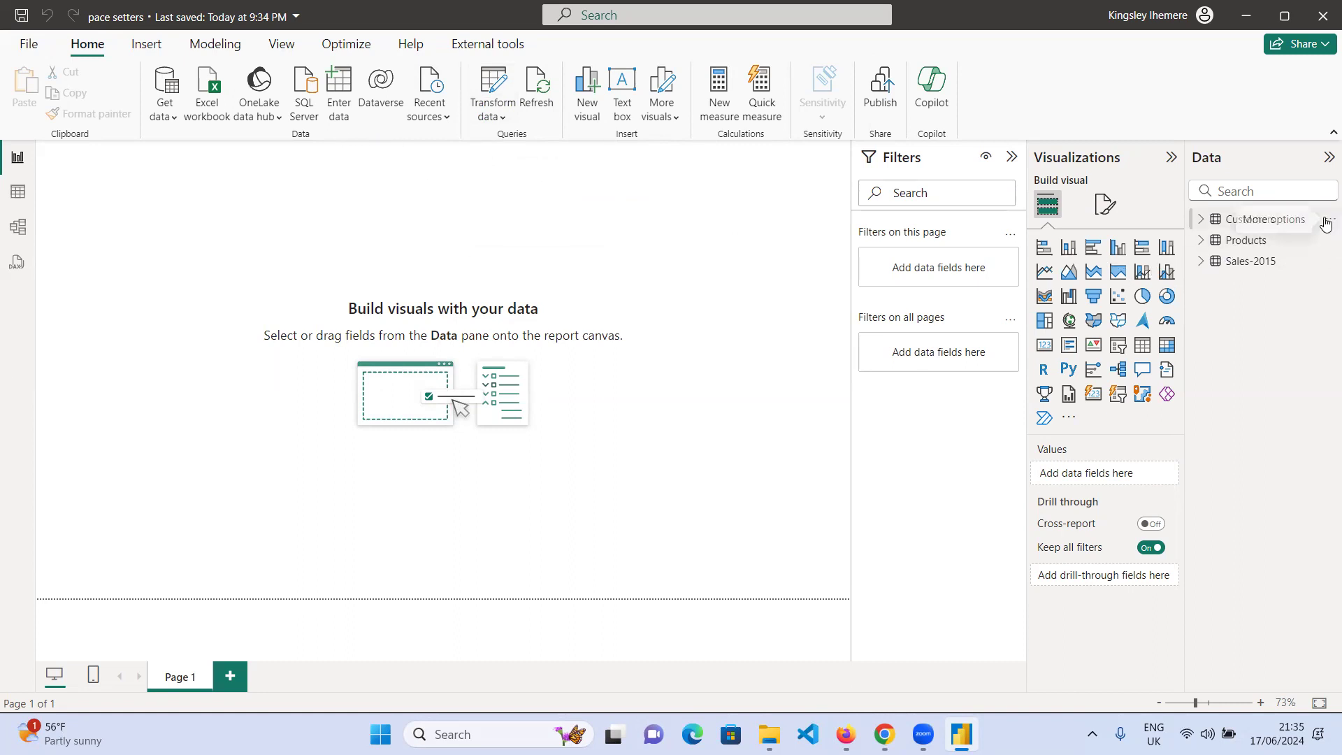
pyautogui.click(1326, 222)
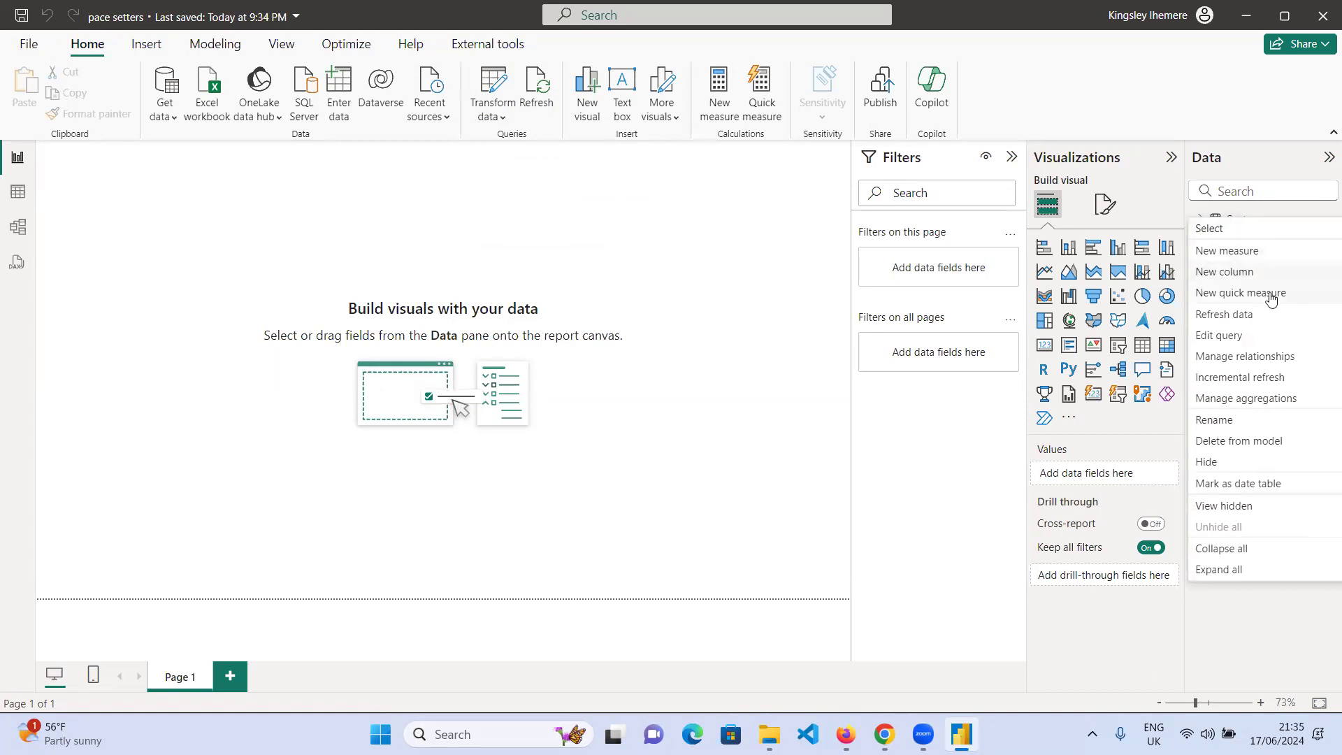
pyautogui.click(1248, 337)
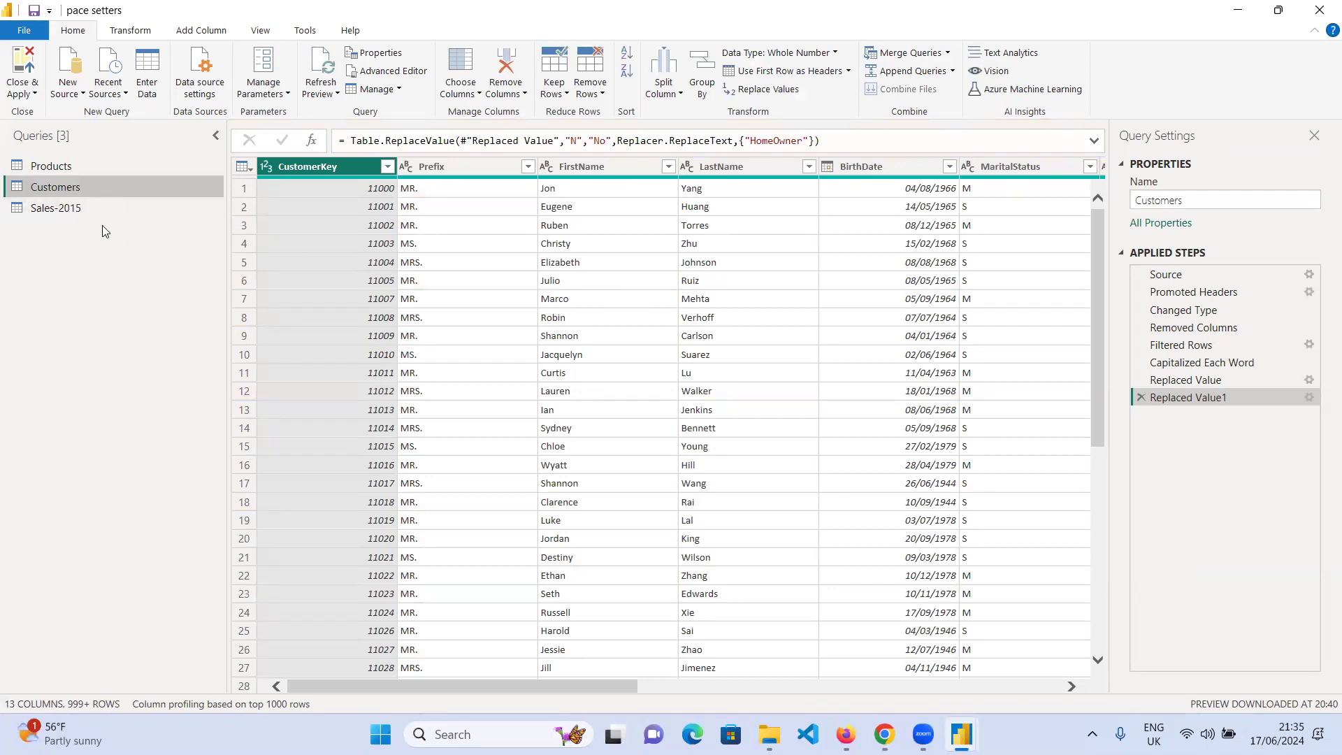
# - Import Calendar.csv from the sales folder as a new Text/CSV query with the default import settings
pyautogui.click(88, 206)
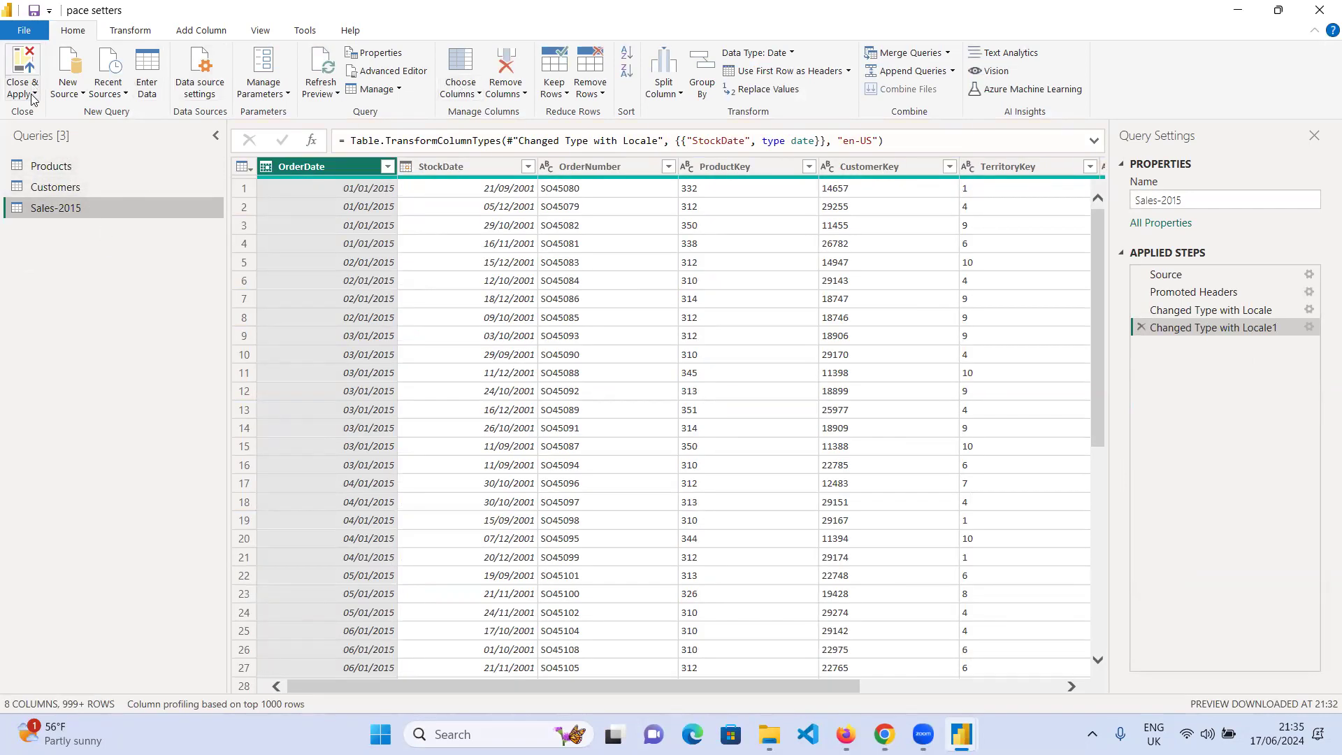
pyautogui.click(82, 93)
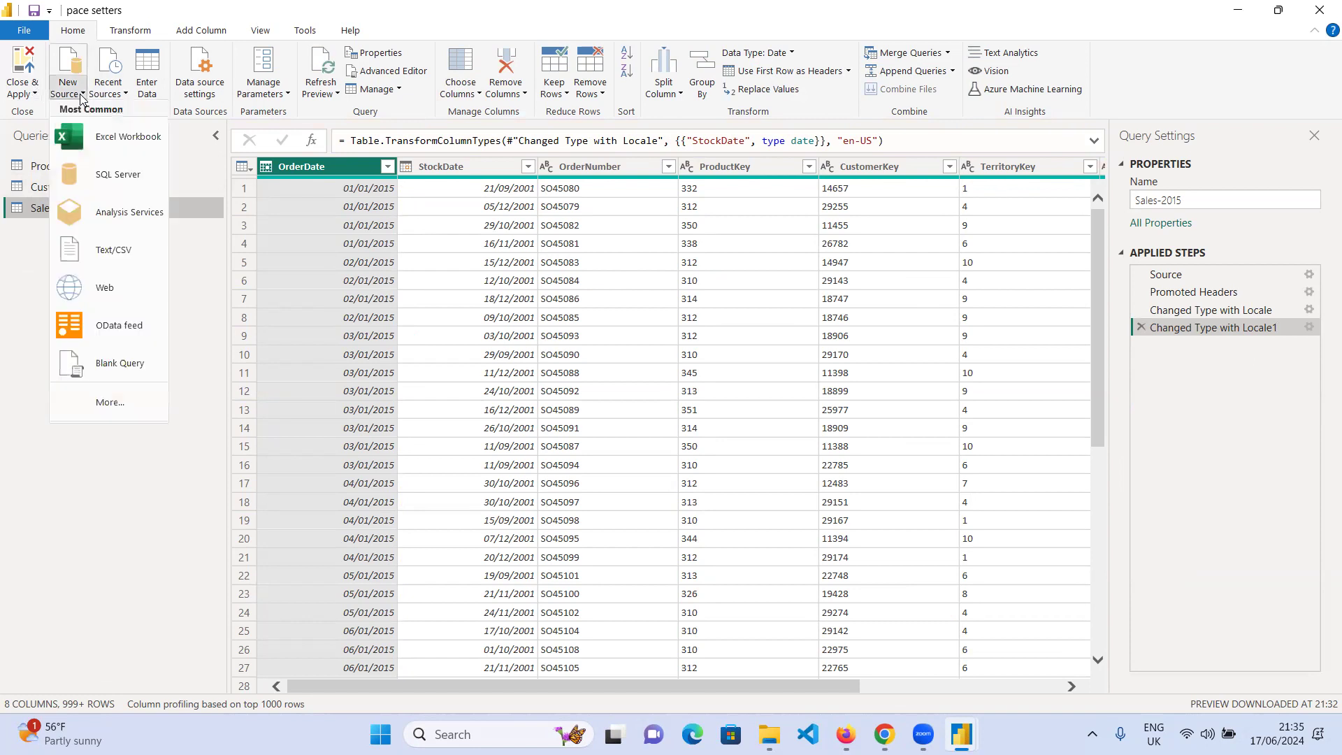
pyautogui.click(126, 249)
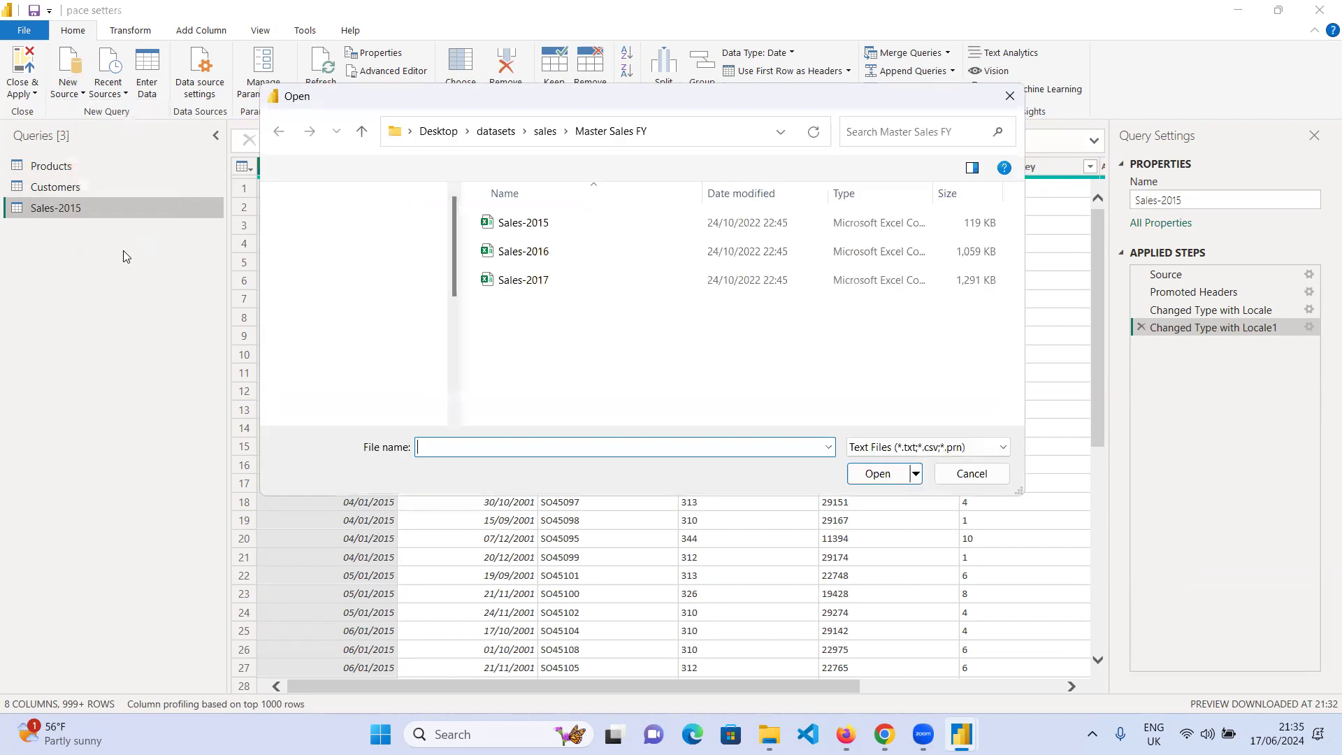
pyautogui.click(362, 132)
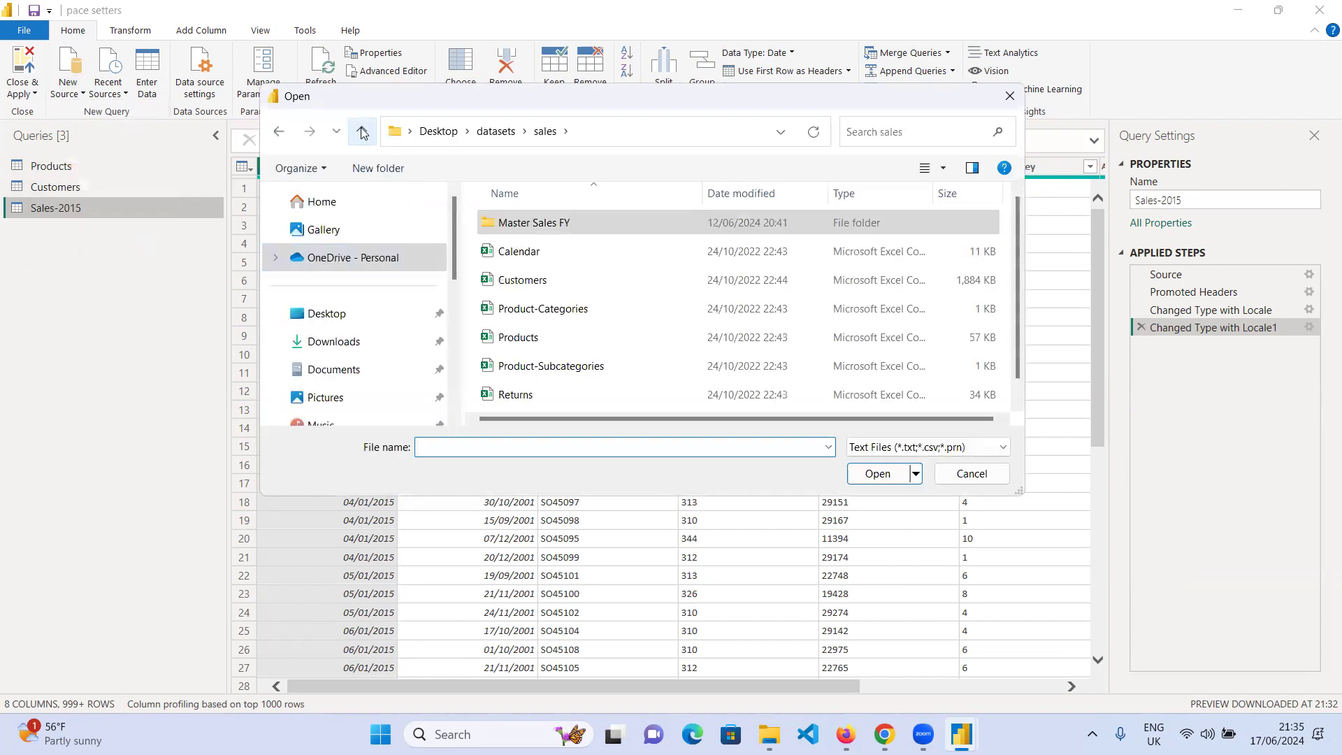
pyautogui.click(547, 259)
pyautogui.click(900, 473)
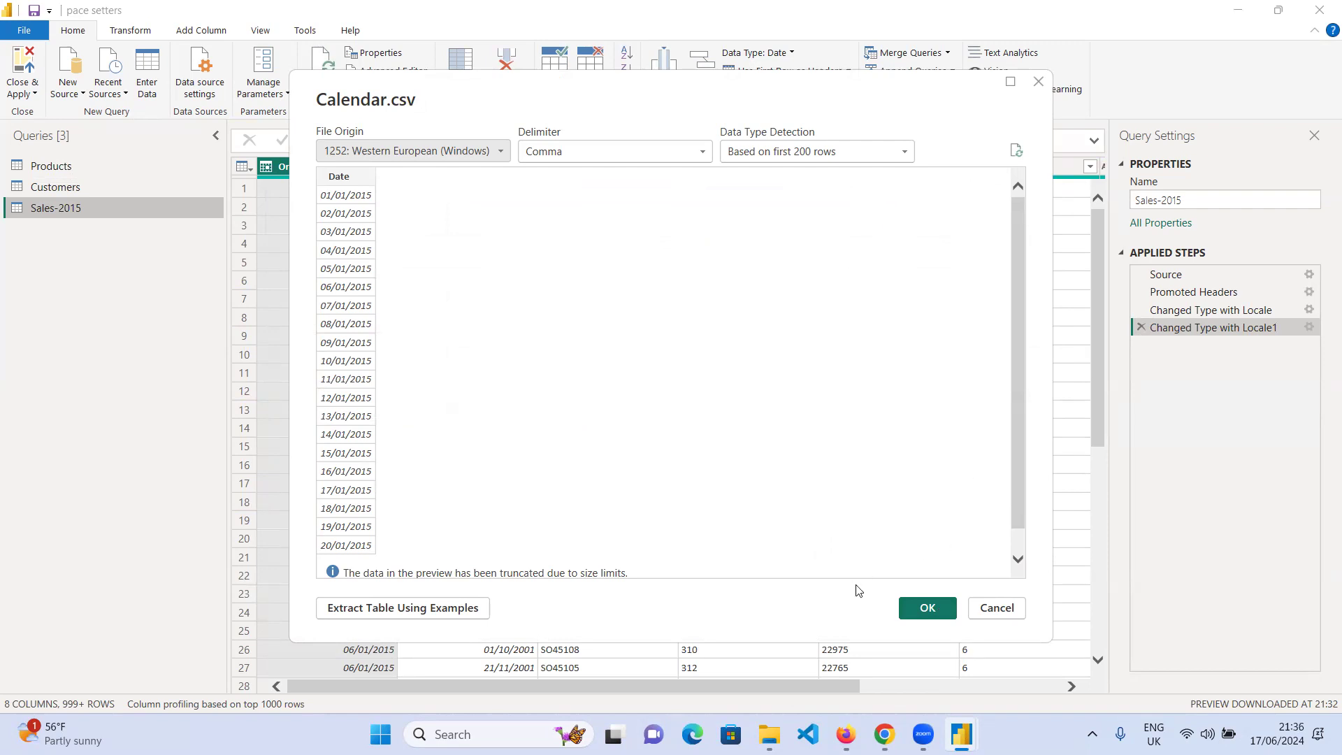
pyautogui.click(940, 613)
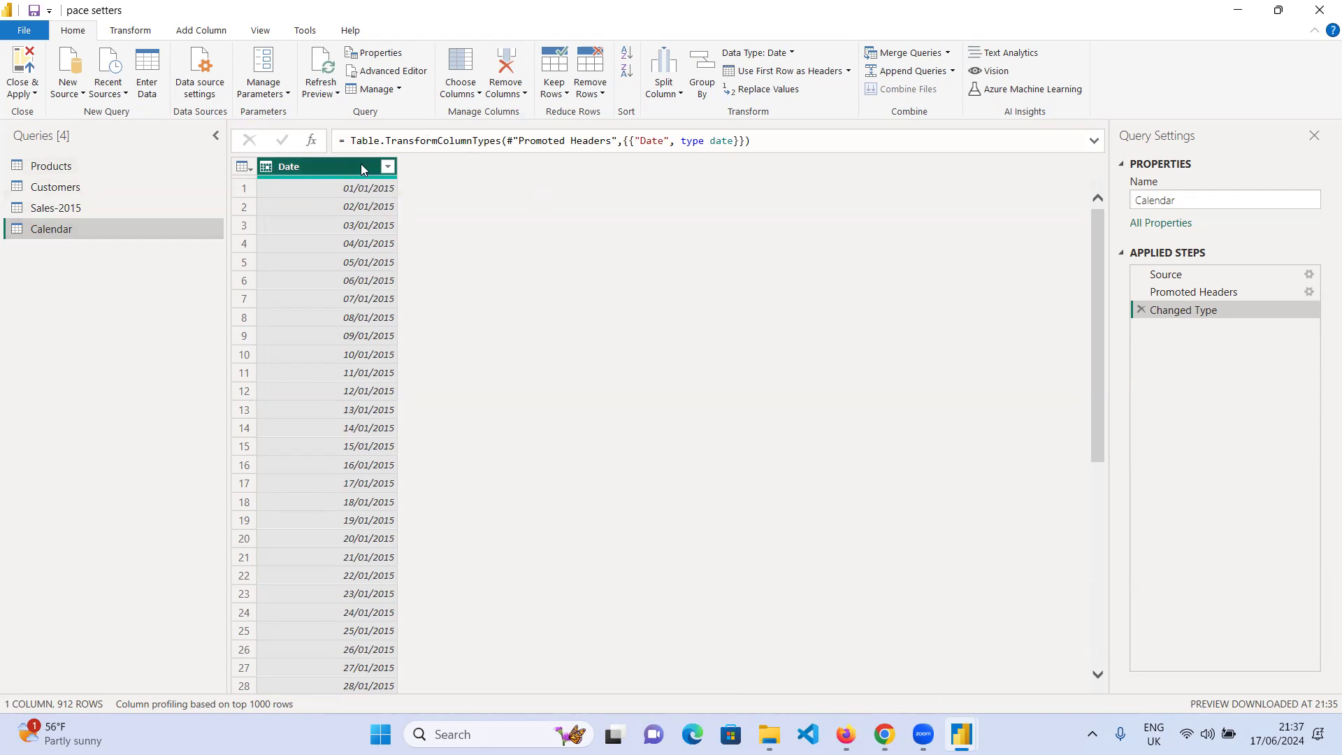
# - Switch to Chrome and search Google for "iso week of year" in a new tab
pyautogui.click(200, 32)
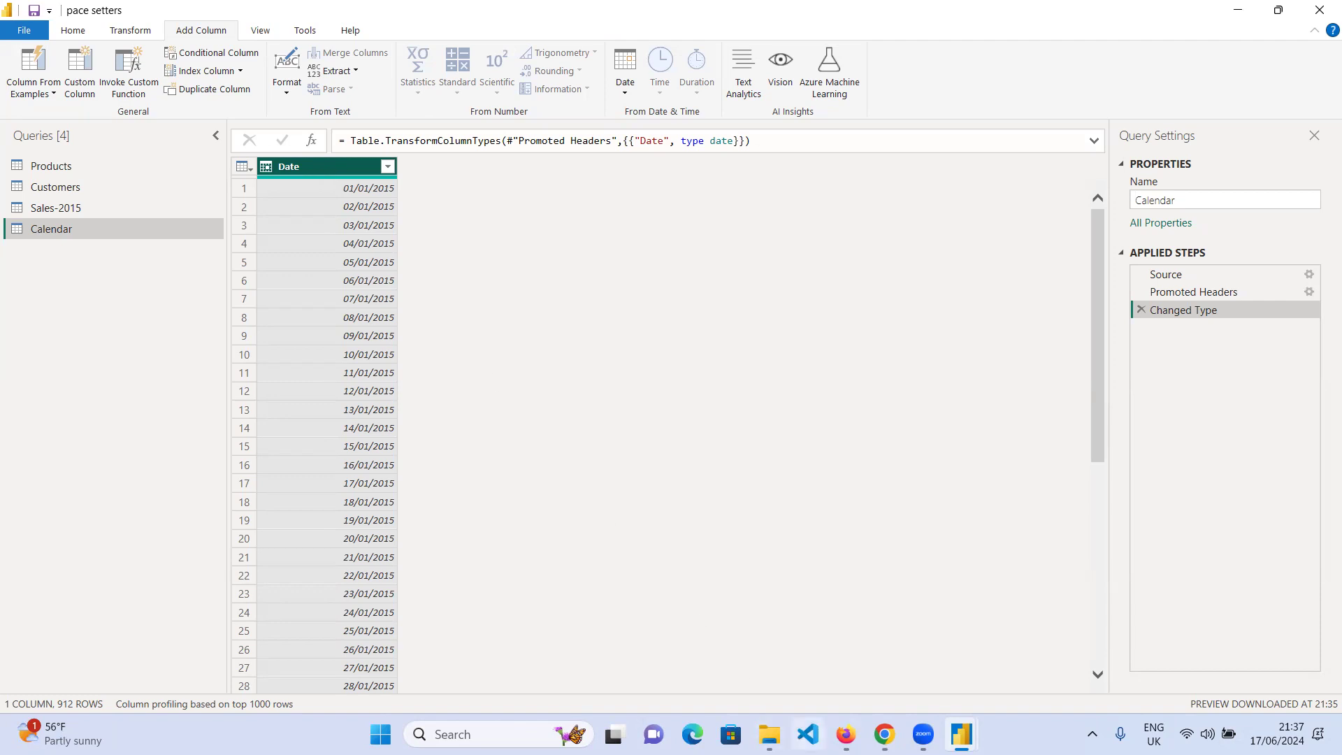
pyautogui.moveTo(884, 735)
pyautogui.click(885, 643)
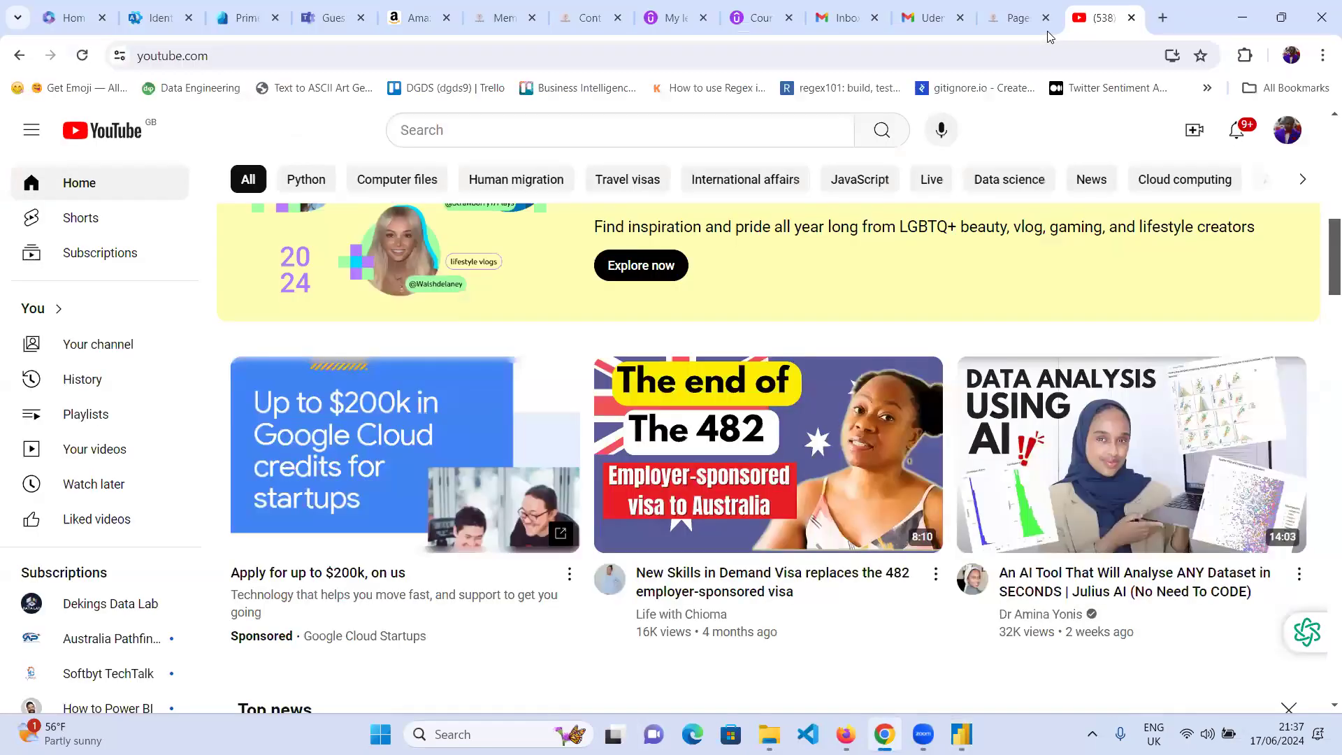
pyautogui.click(1163, 17)
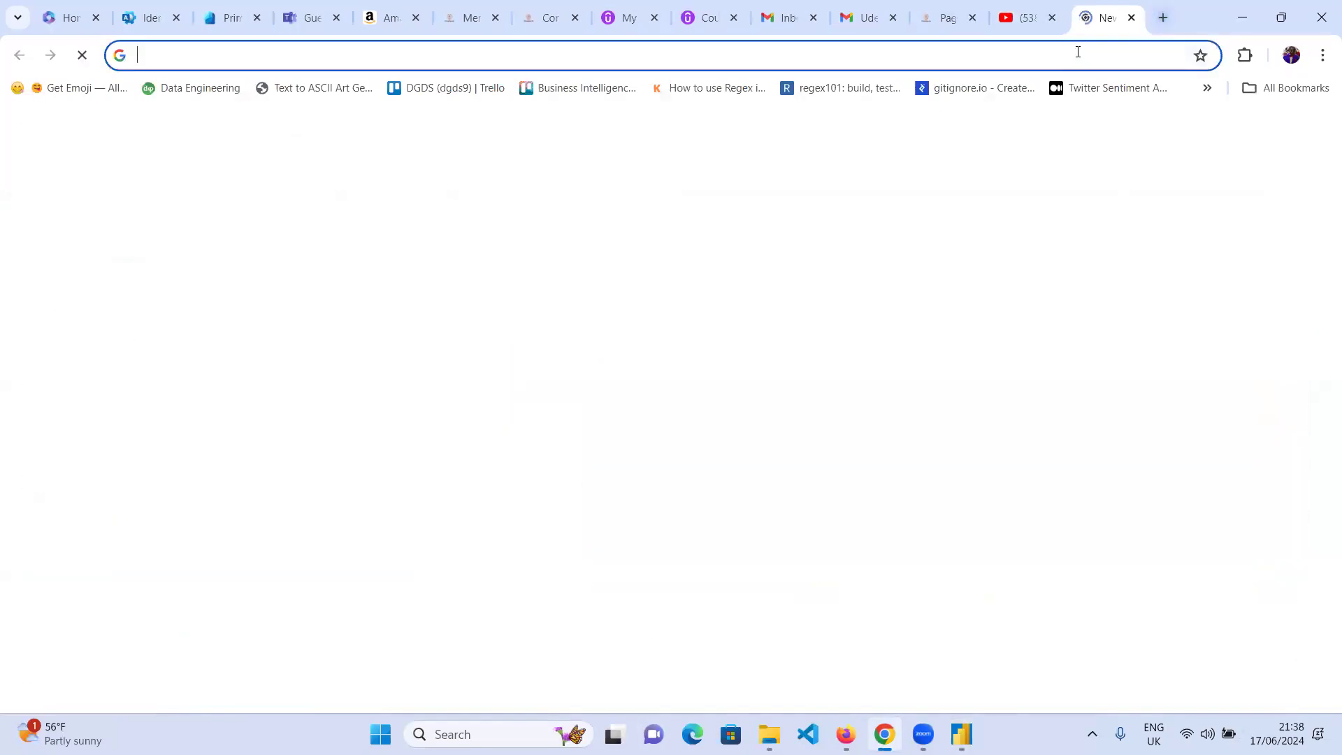
pyautogui.write('iso week')
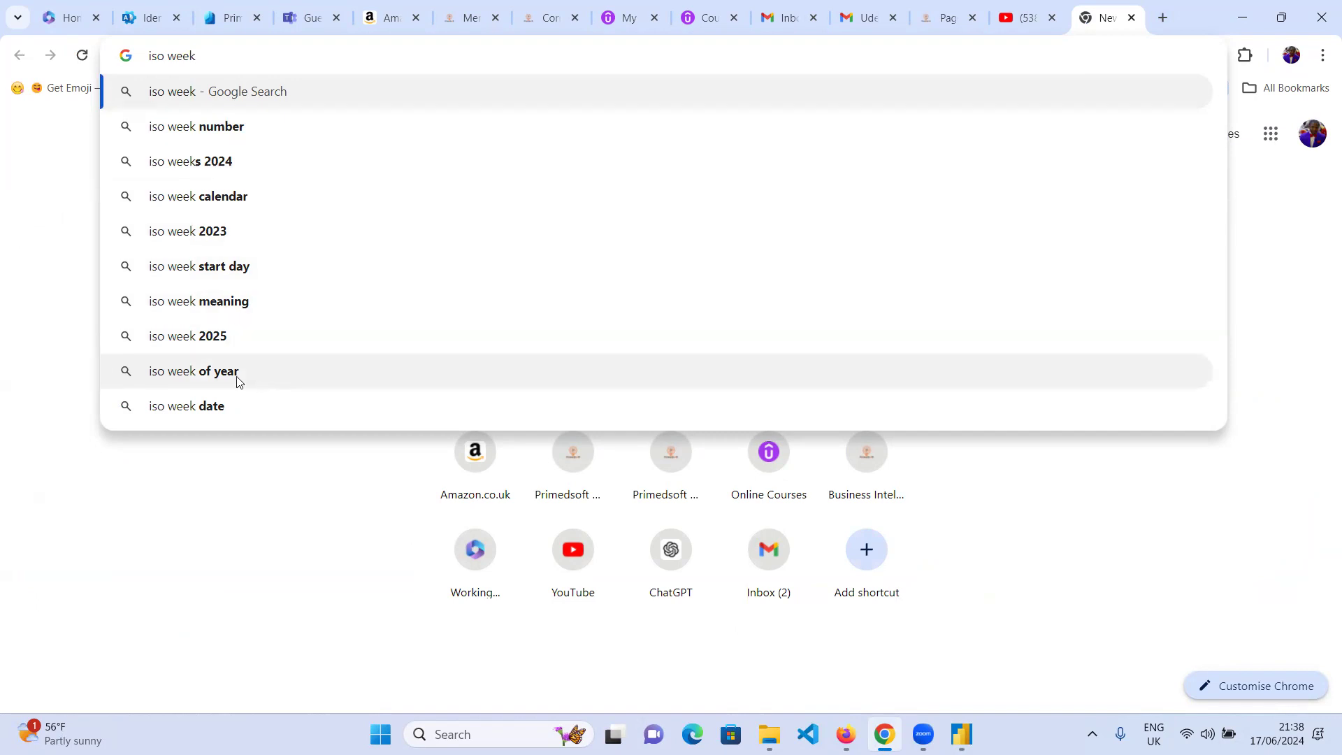
pyautogui.click(203, 370)
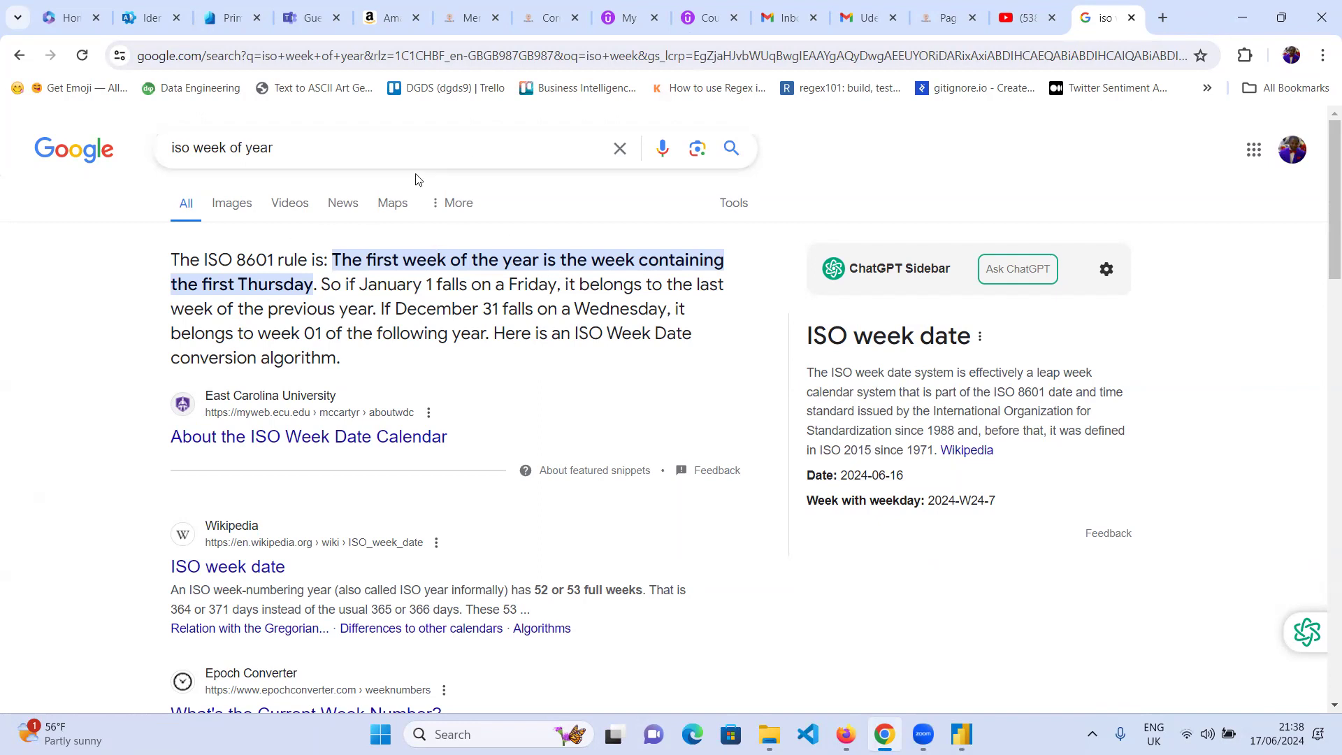
# - Refine the Google search to "number of days iso week of year"
pyautogui.click(305, 148)
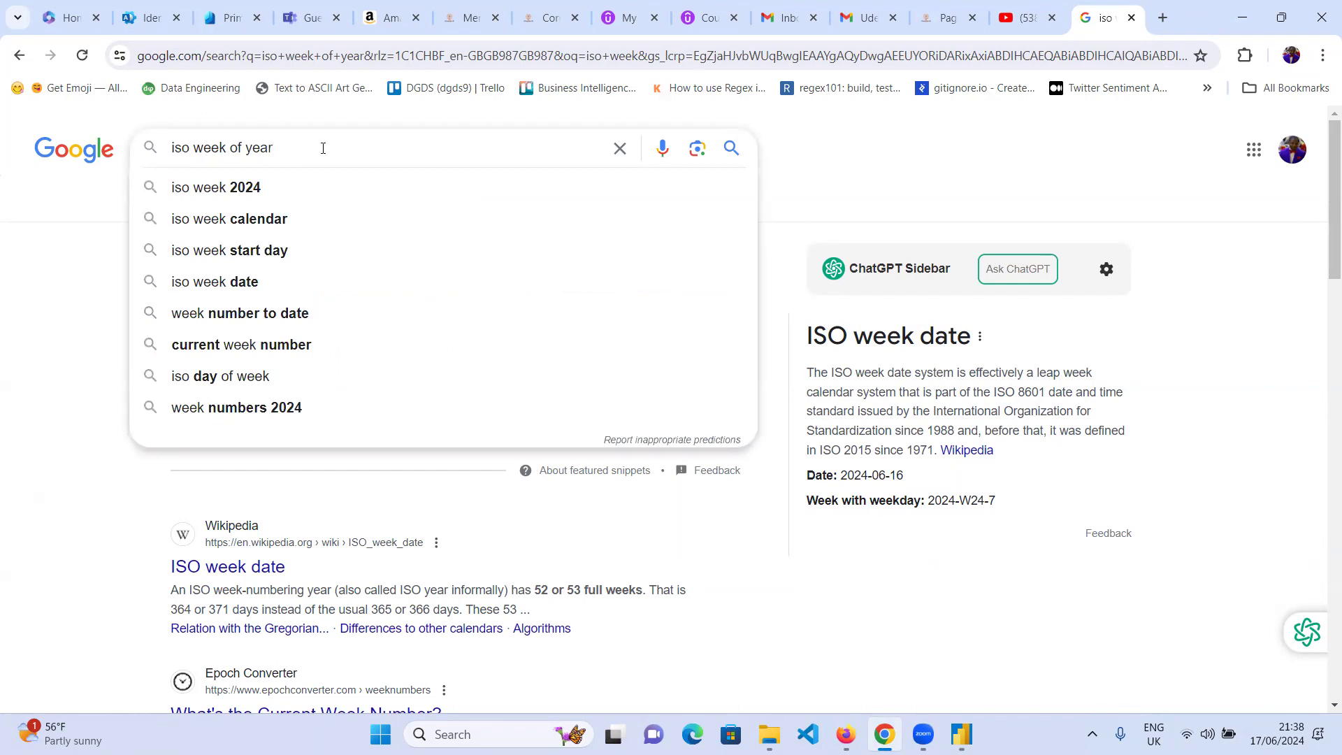
pyautogui.click(174, 147)
pyautogui.write('name')
pyautogui.press('BackSpace')
pyautogui.press('BackSpace')
pyautogui.press('BackSpace')
pyautogui.press('BackSpace')
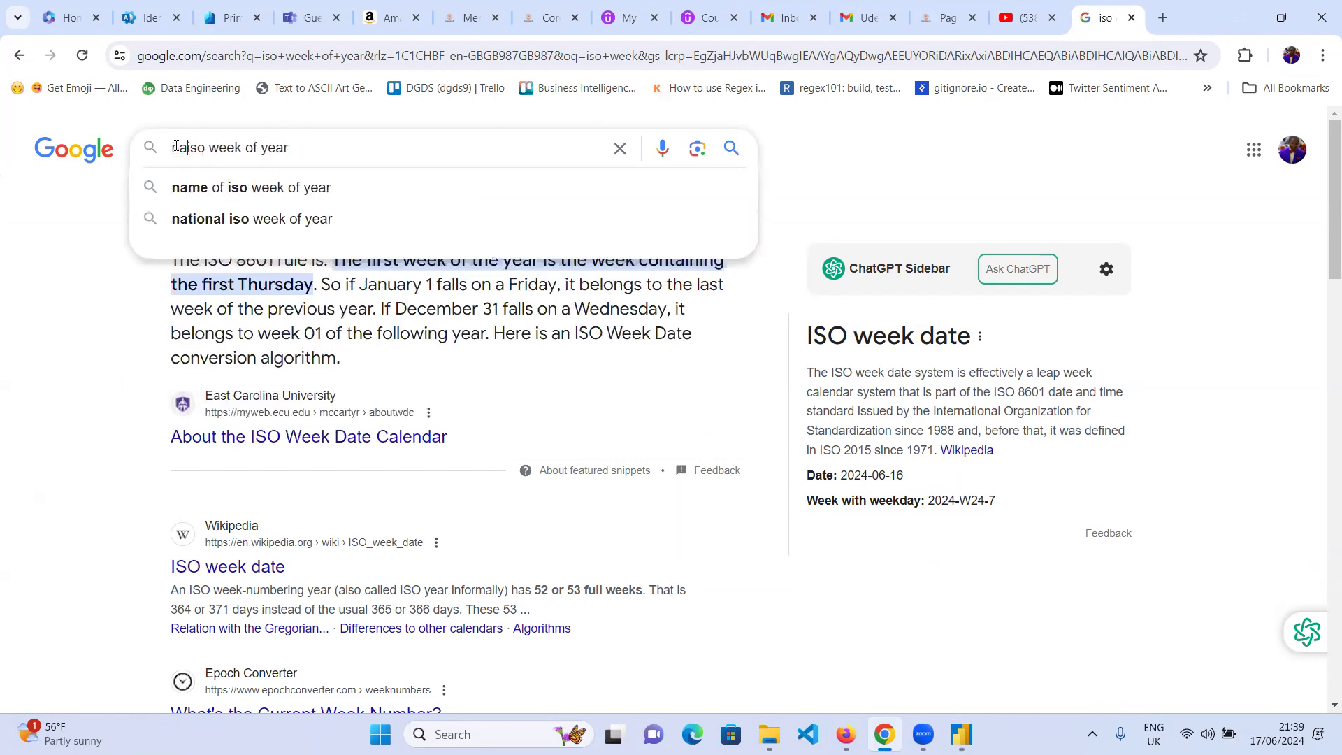
pyautogui.write('number')
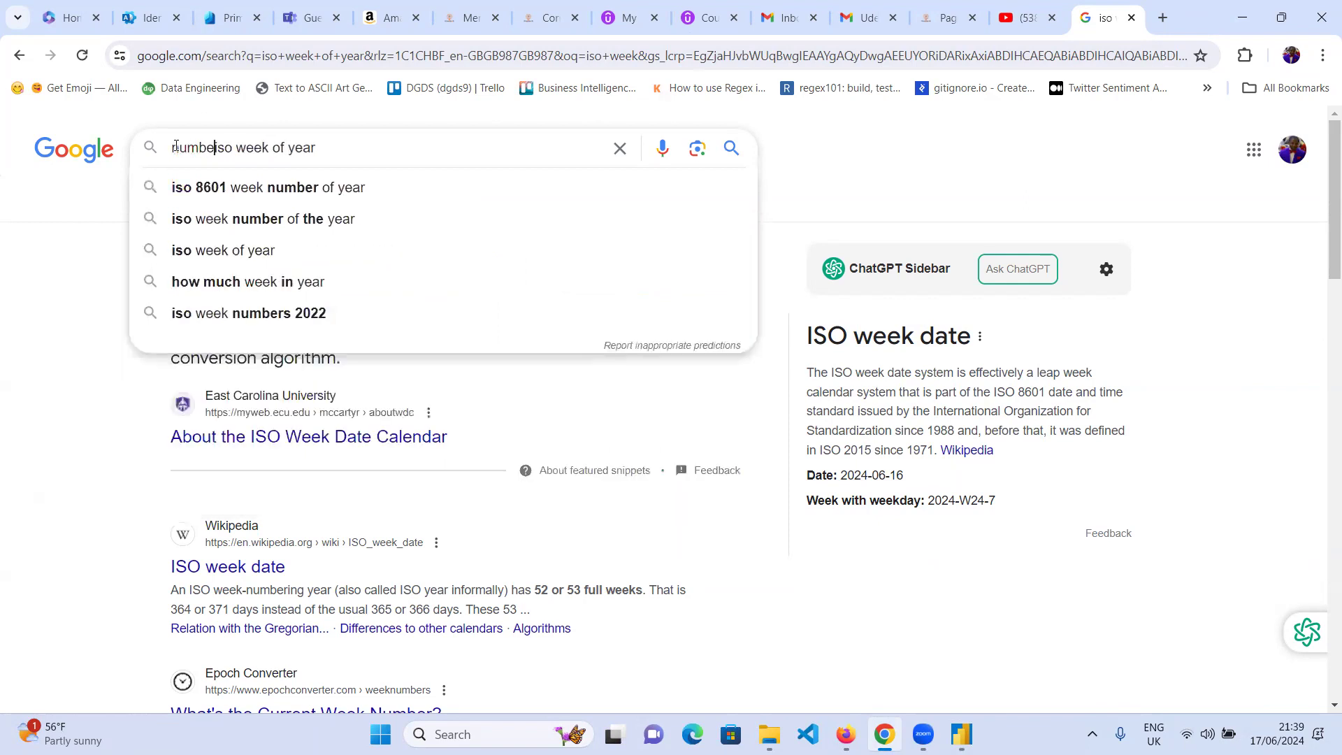
pyautogui.write(' of da')
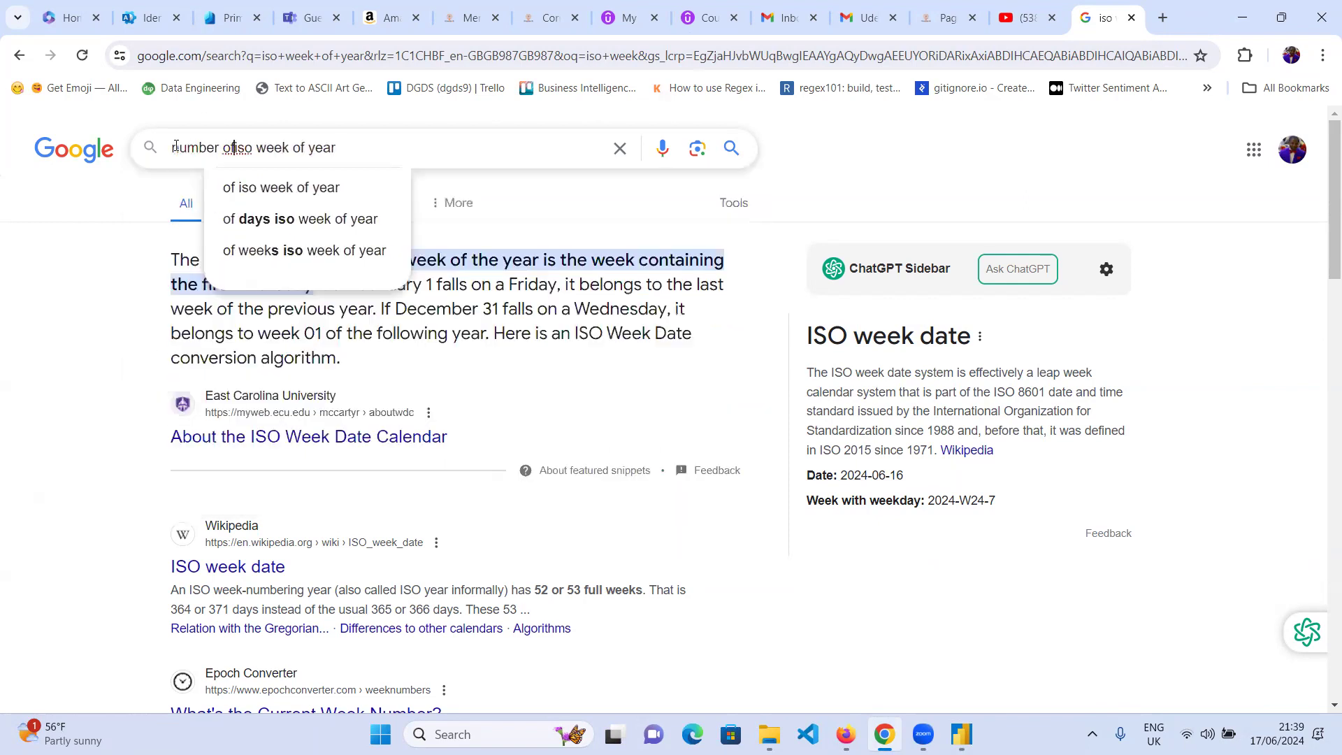
pyautogui.write('ys')
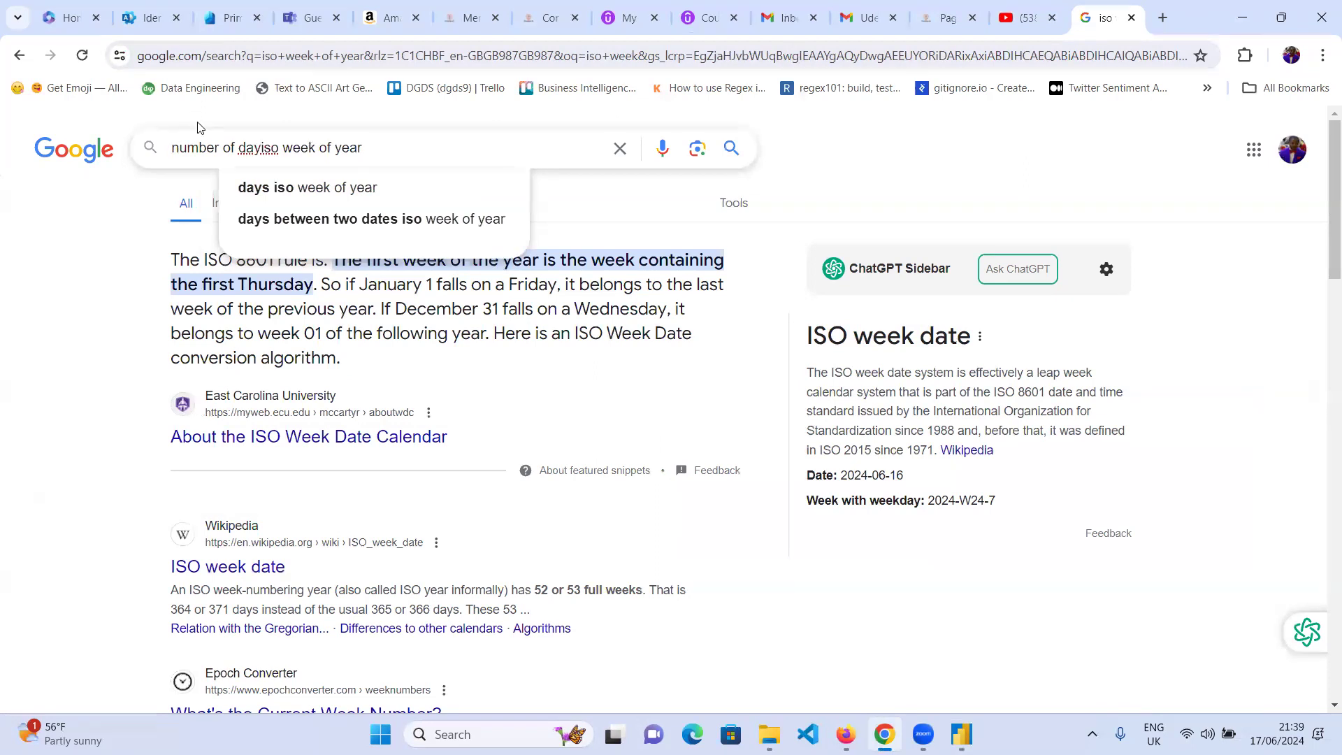
pyautogui.click(287, 193)
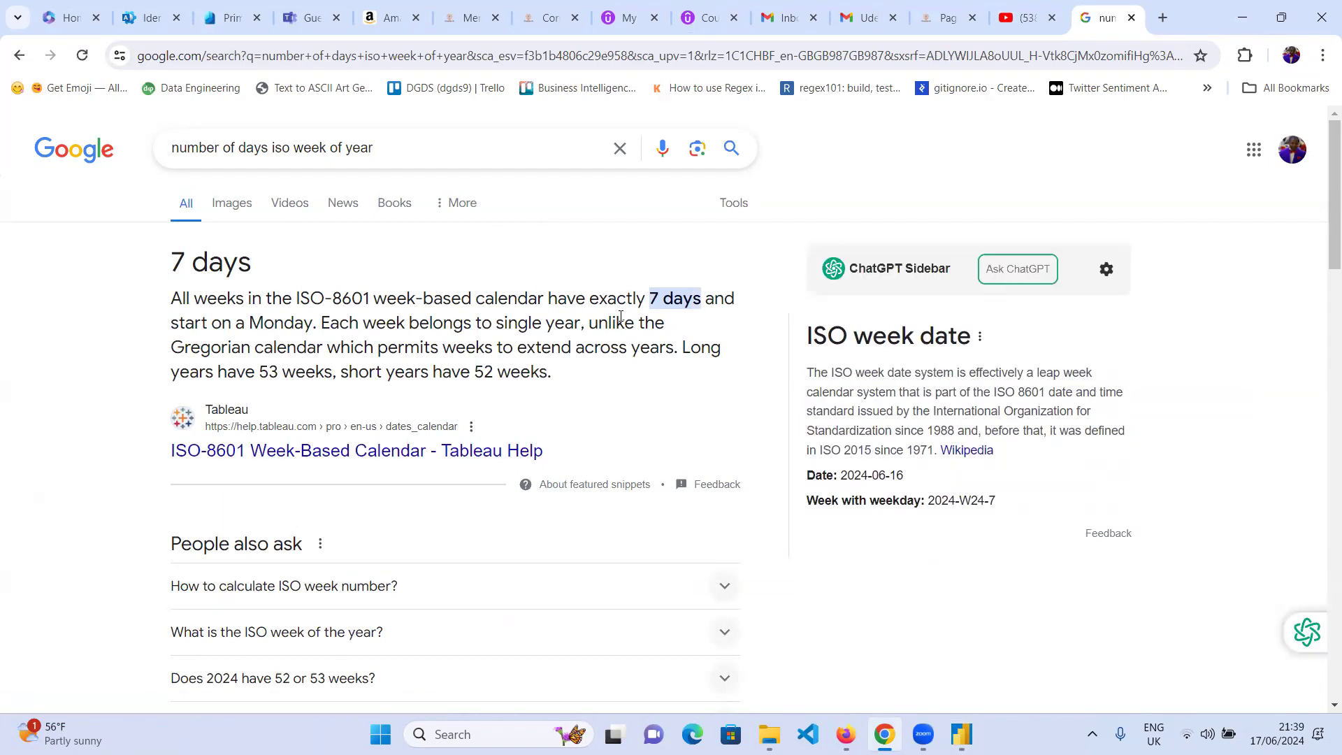
# - Examine the related answers on how to calculate the ISO week number and whether 2024 has 52 or 53 weeks
pyautogui.scroll(-3, 726, 437)
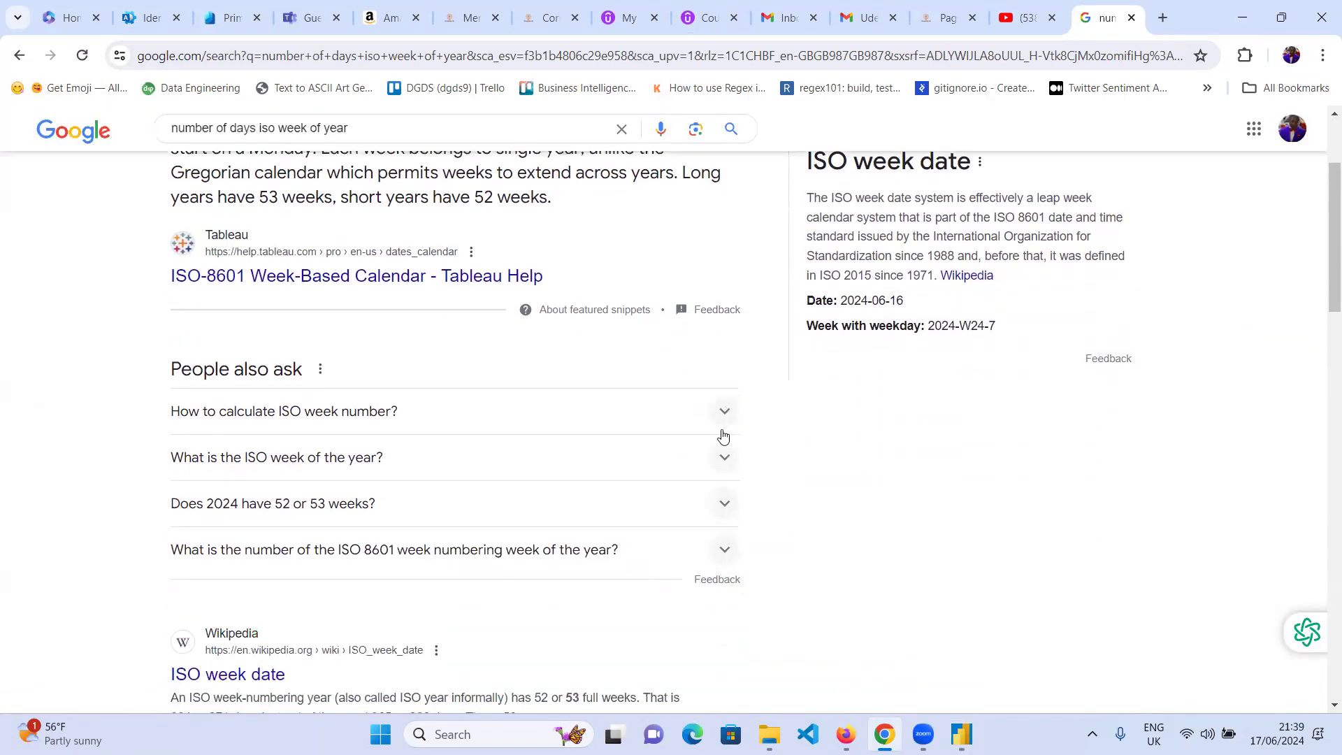
pyautogui.click(727, 417)
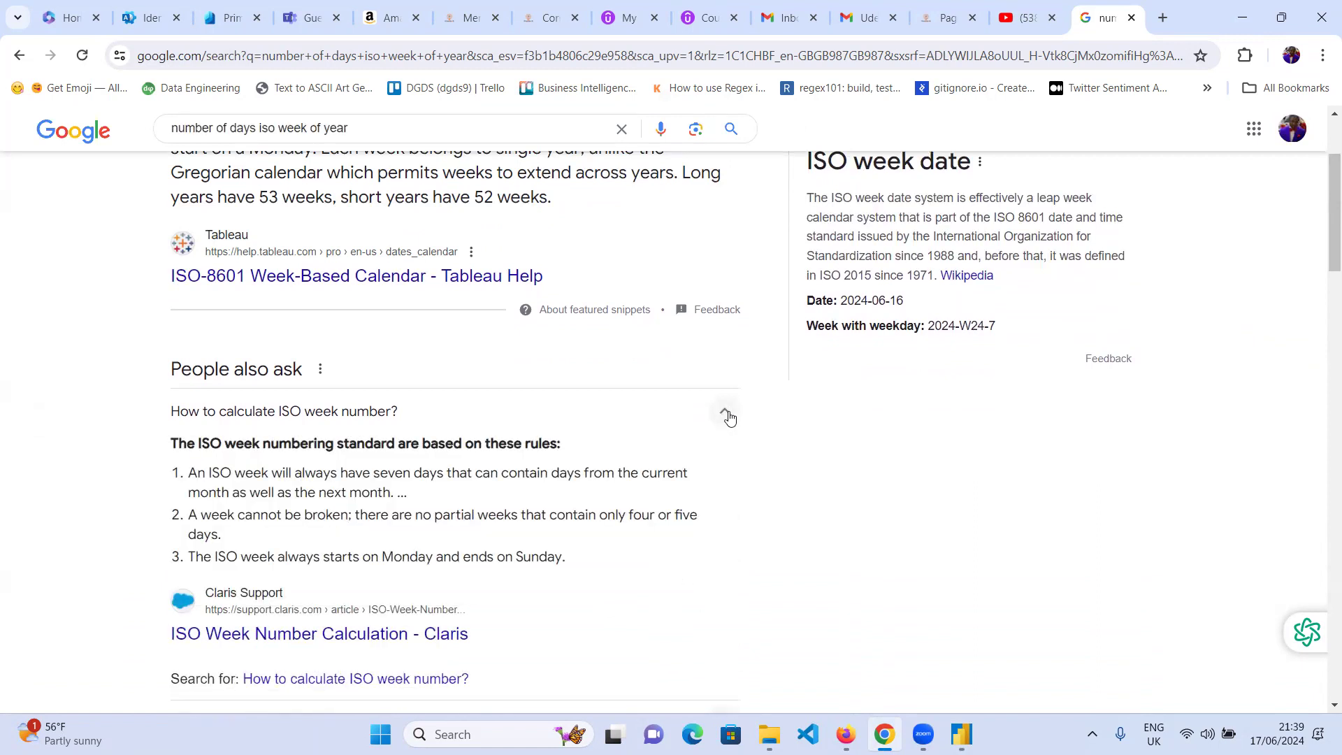
pyautogui.scroll(-3, 729, 423)
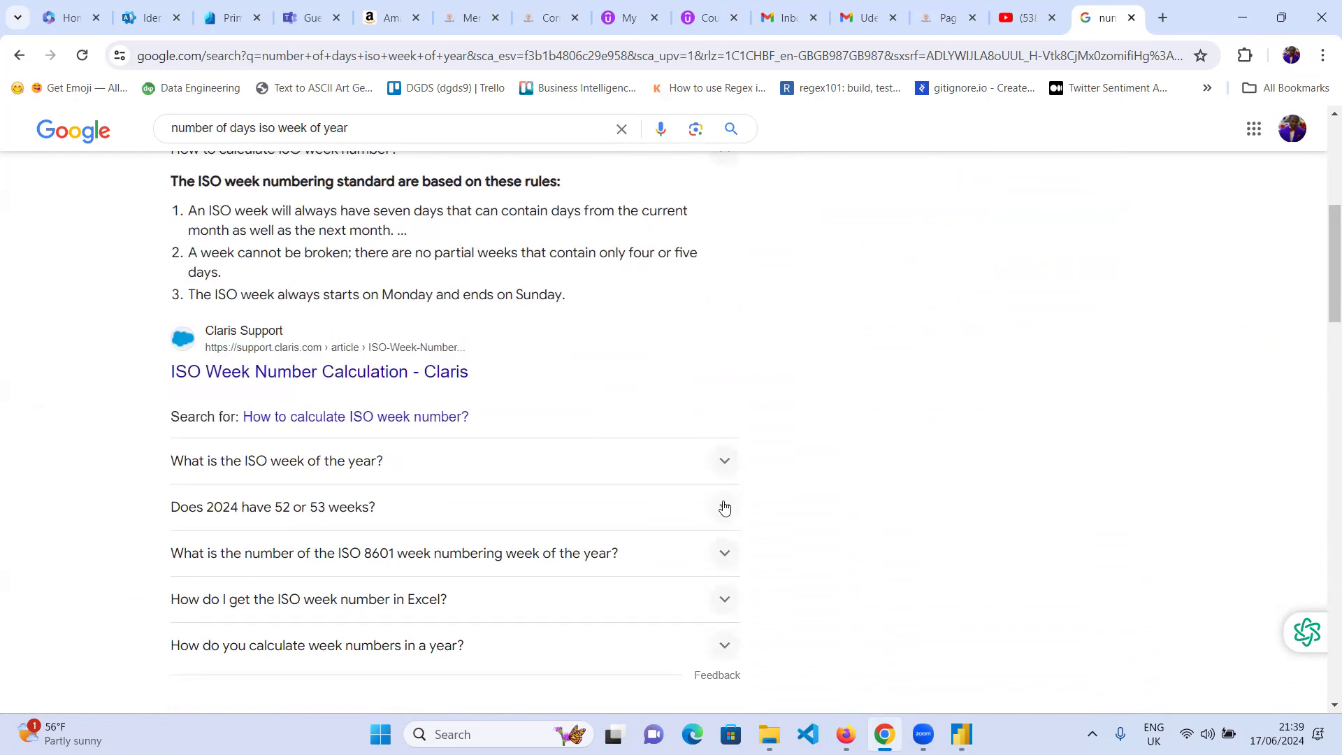
pyautogui.click(725, 508)
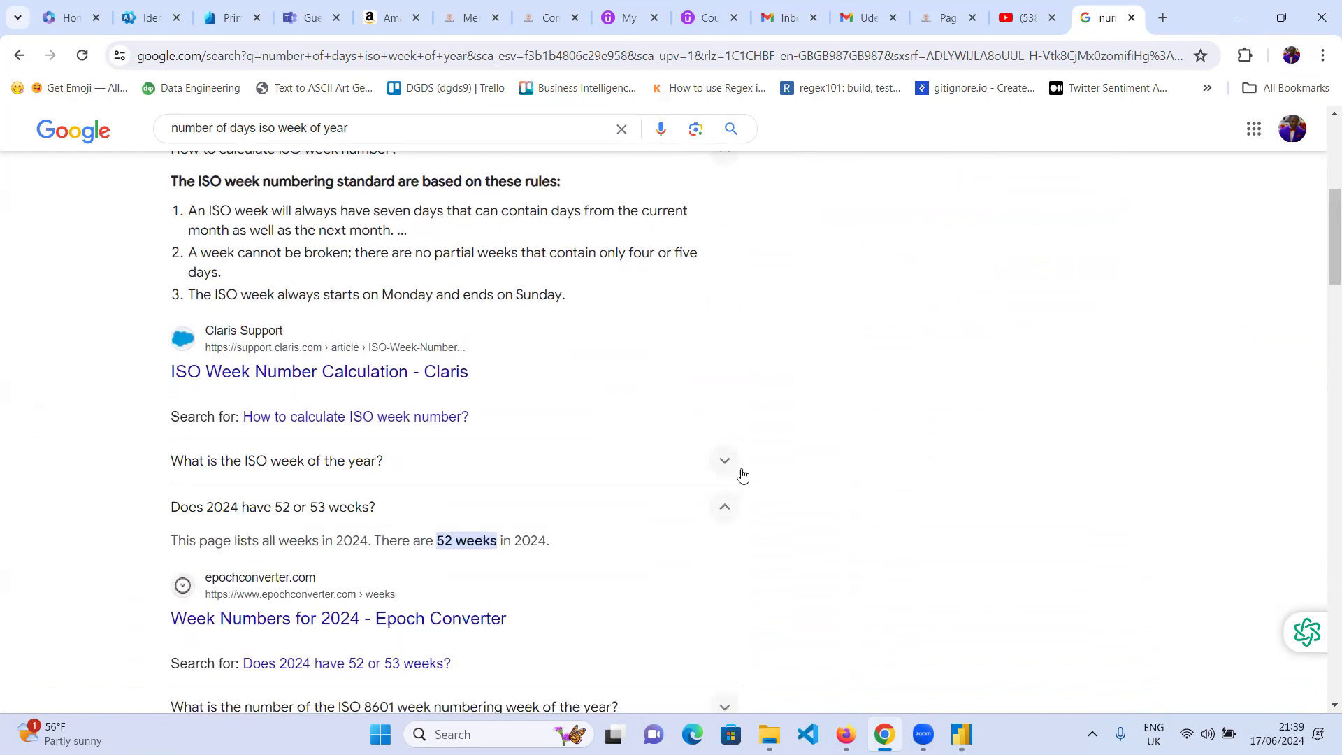
pyautogui.scroll(-2, 786, 403)
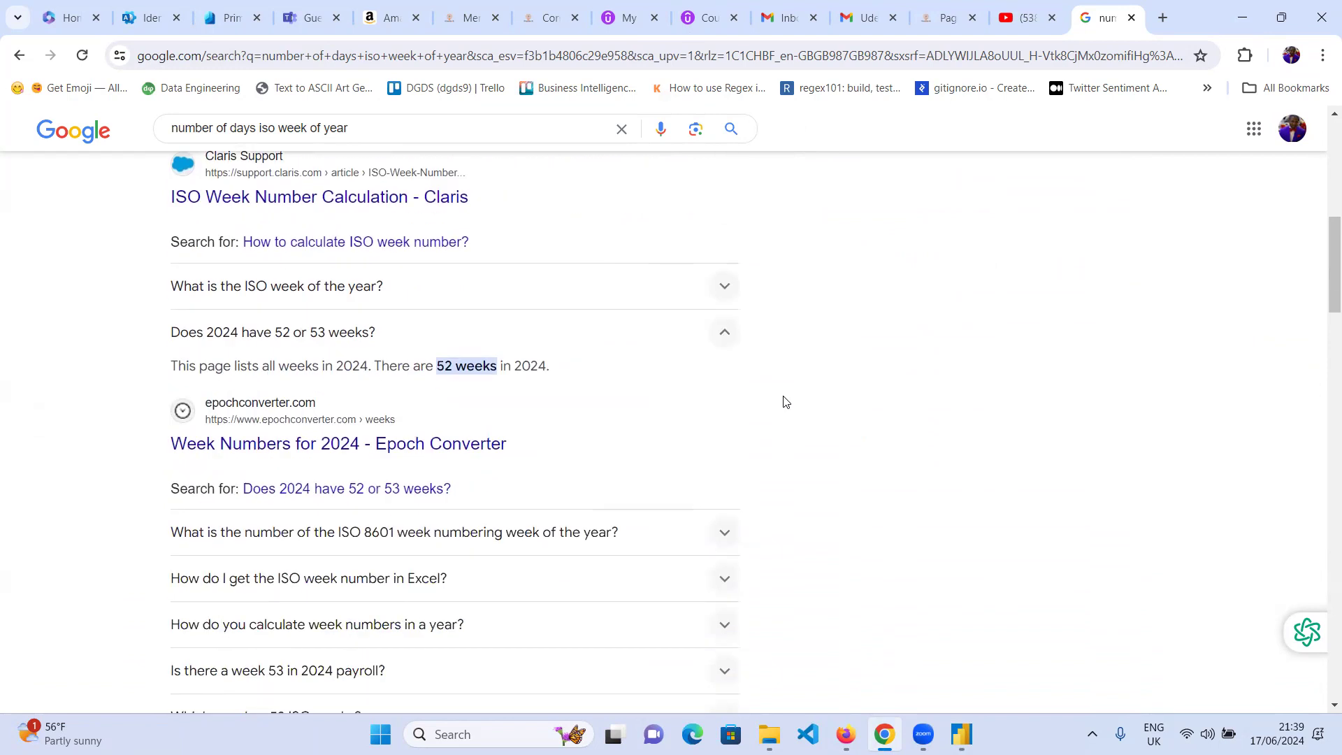
pyautogui.scroll(1, 762, 386)
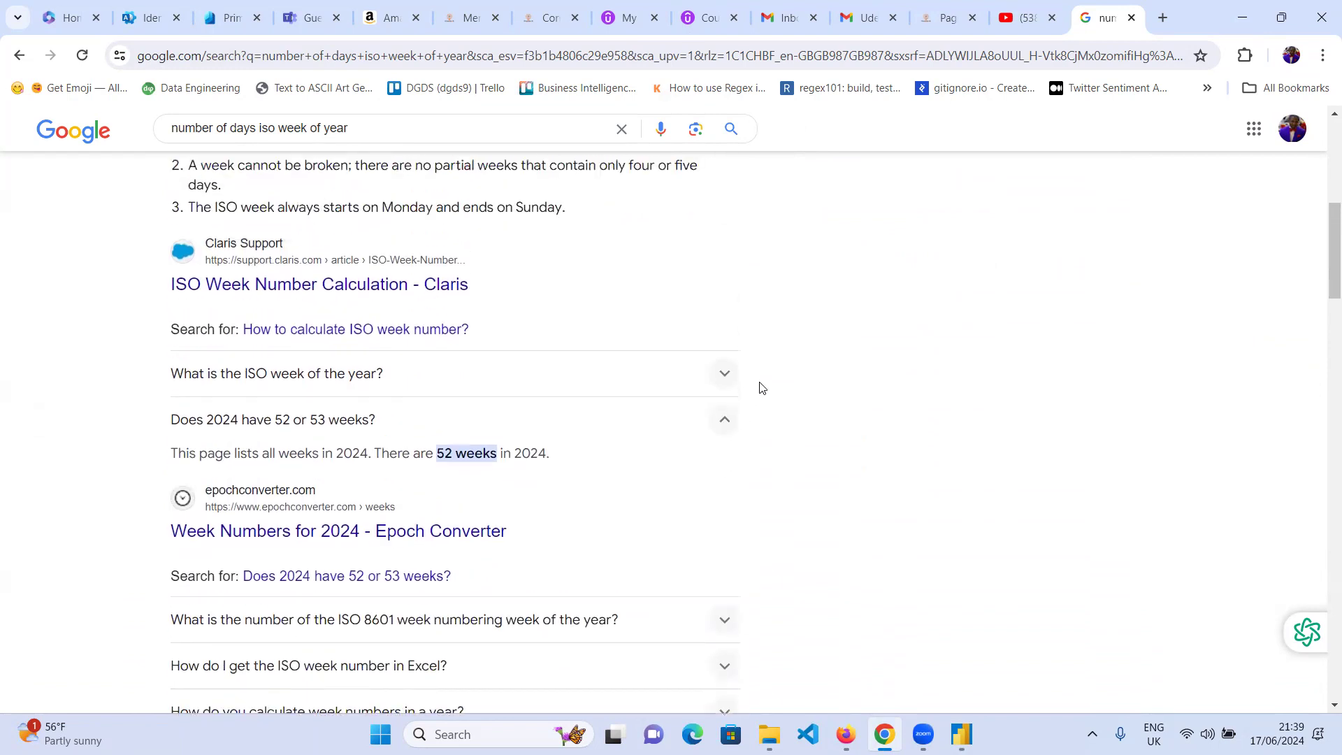
pyautogui.scroll(3, 762, 388)
pyautogui.scroll(3, 763, 388)
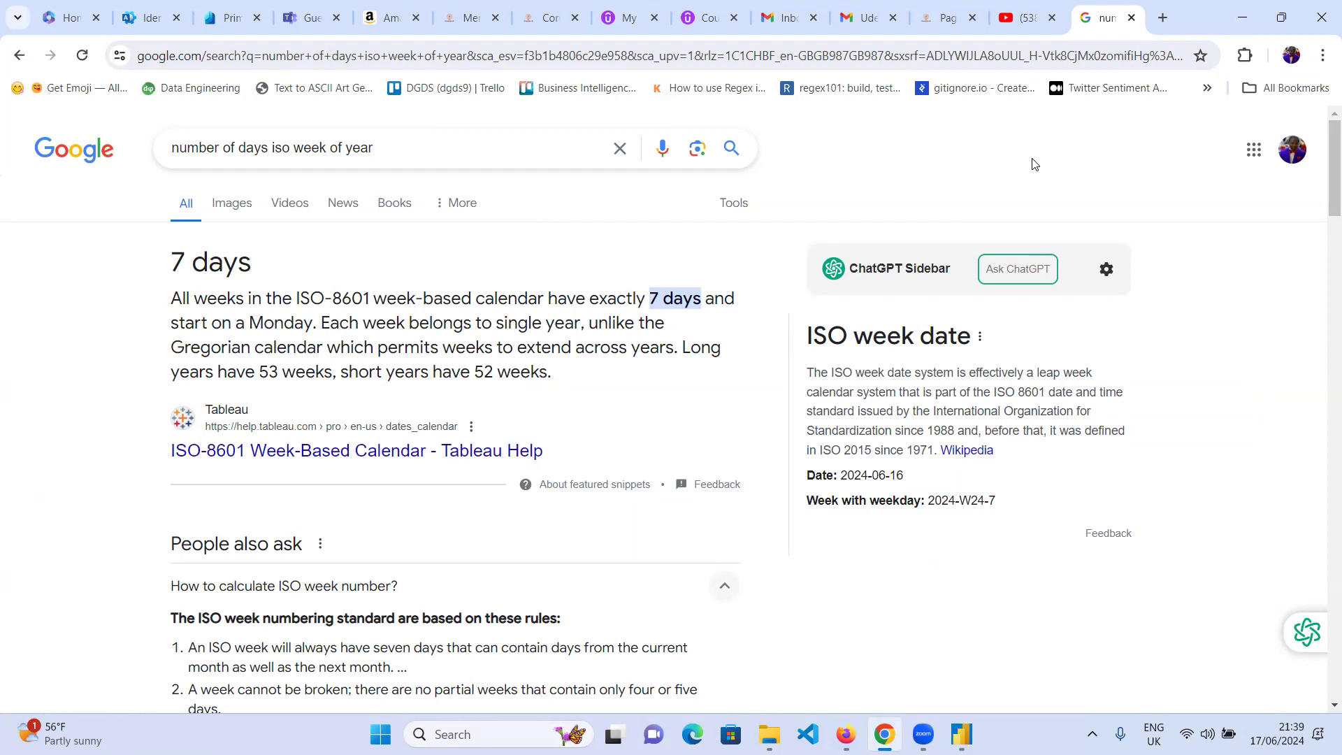
# - Return to the Power Query Editor and change the Calendar query's Changed Type formula to = Table.TransformColumnTypes(#"Promoted Headers",{{"Date", type date}, 1})
pyautogui.click(1239, 14)
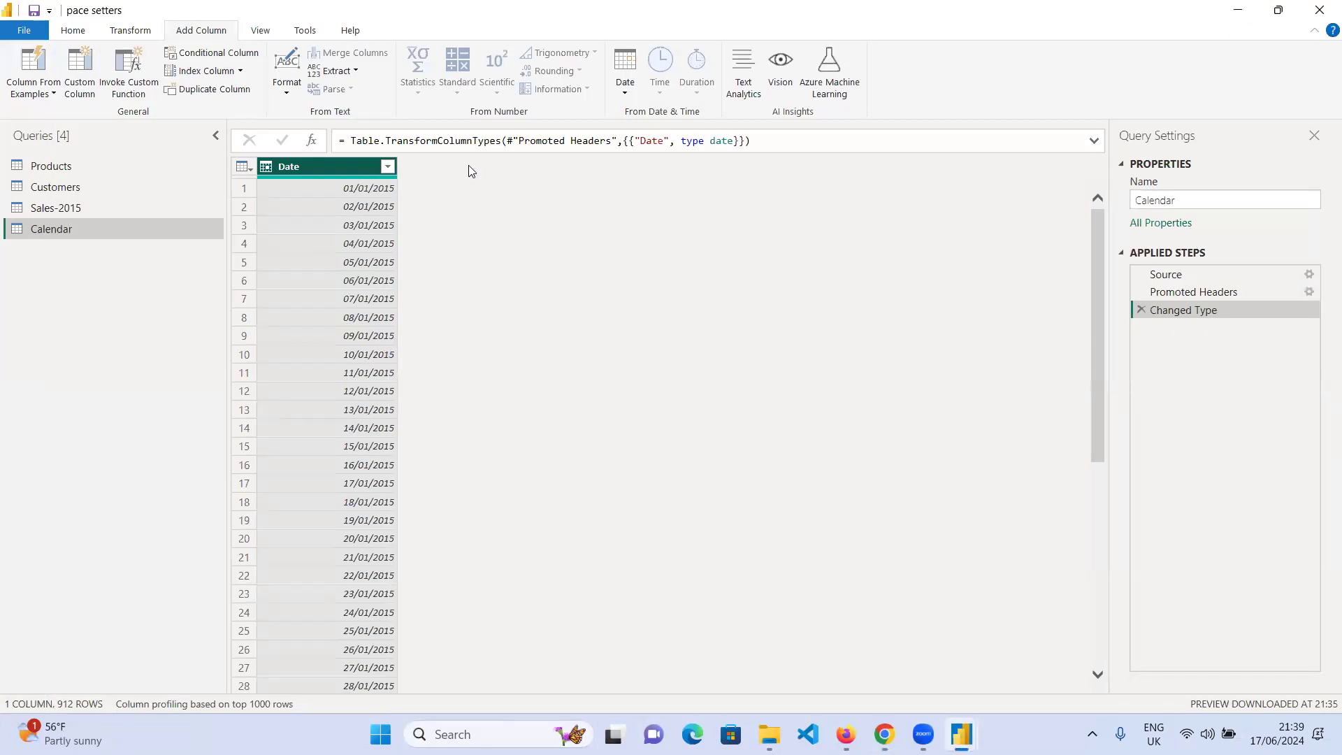
pyautogui.click(1095, 141)
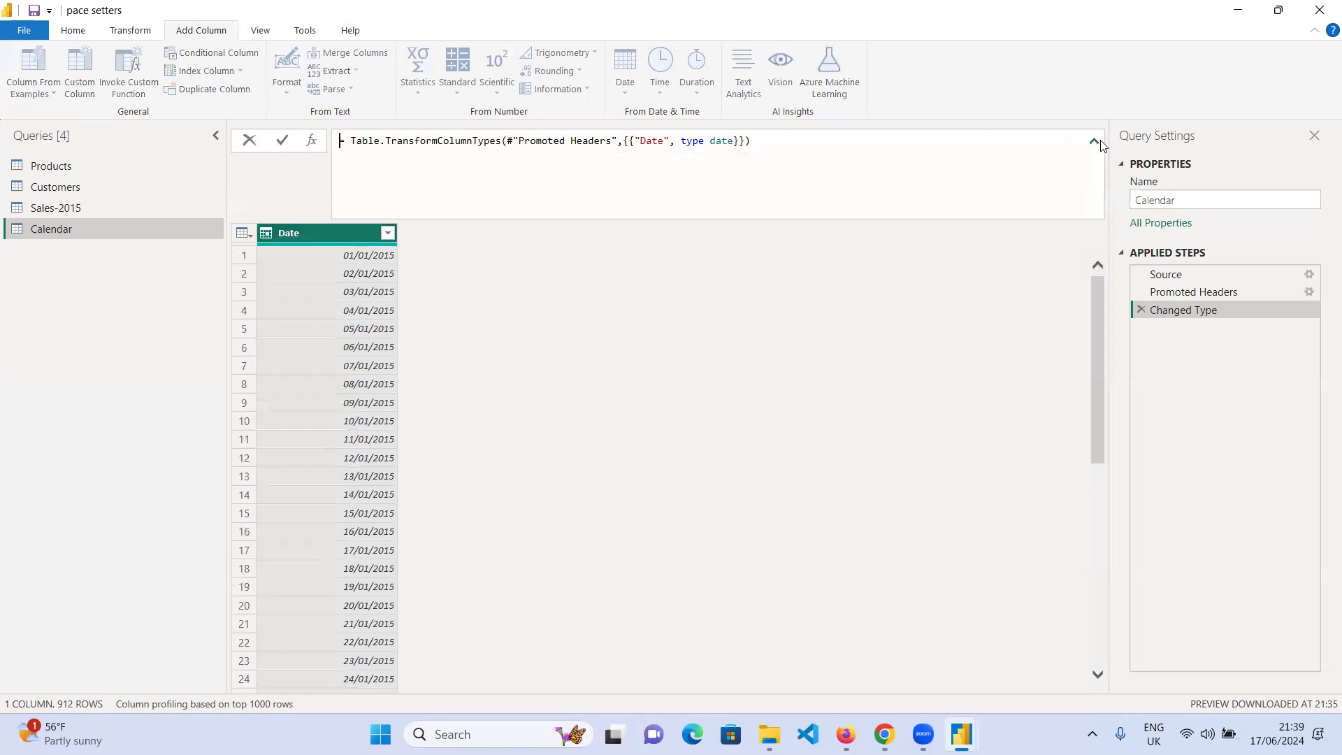
pyautogui.click(740, 144)
pyautogui.click(621, 137)
pyautogui.write(',')
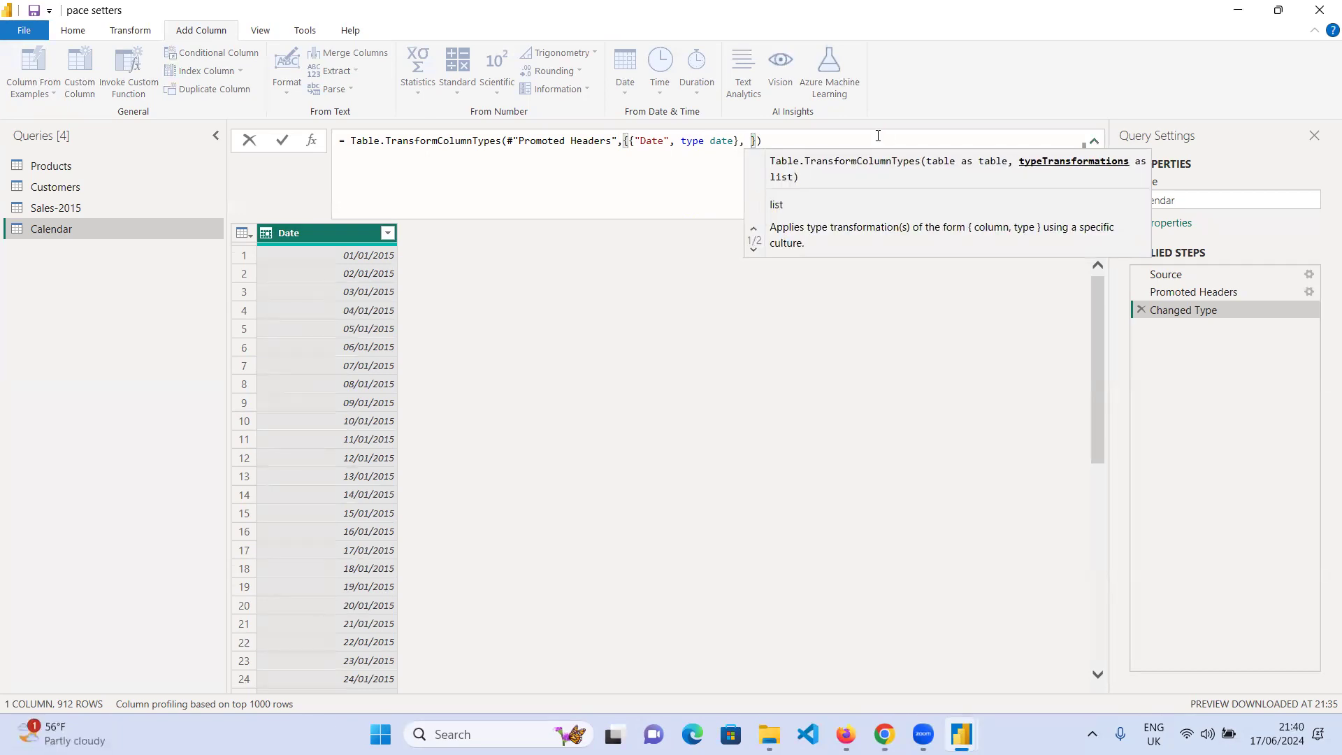
pyautogui.write(' 1')
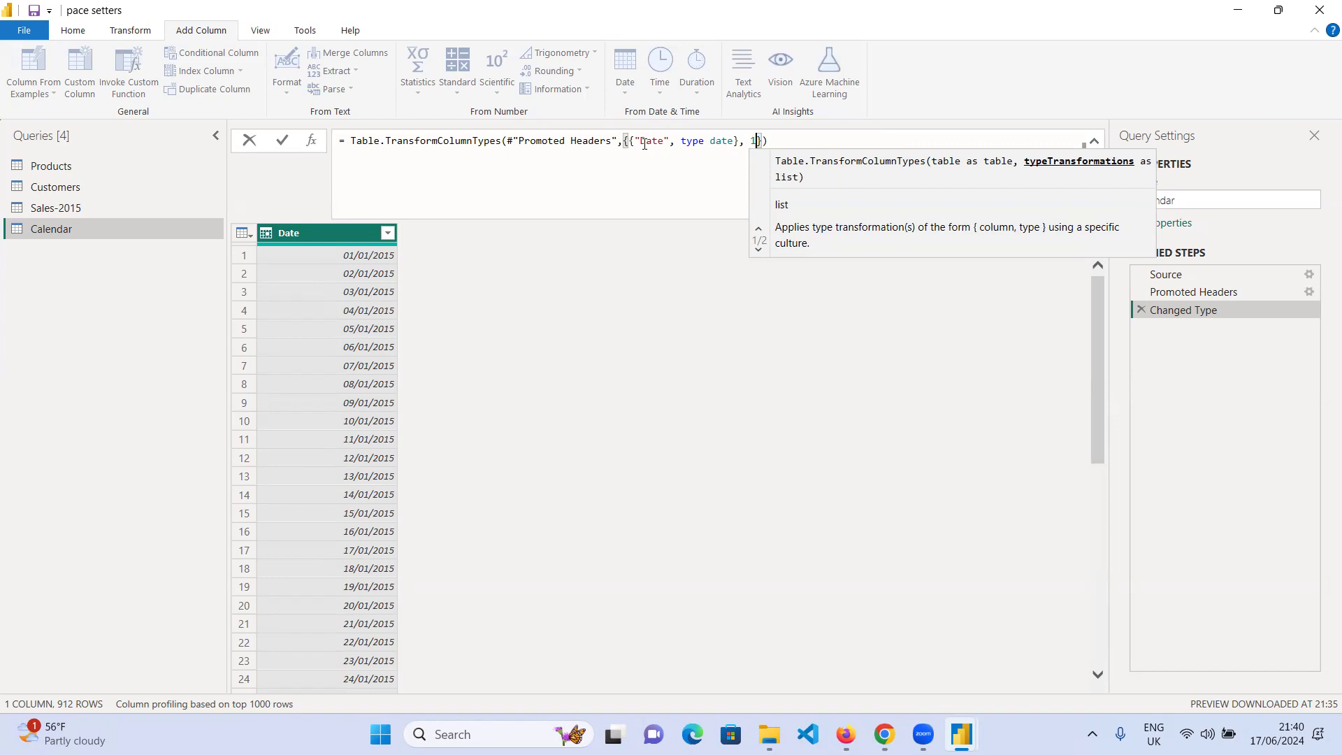
pyautogui.click(685, 142)
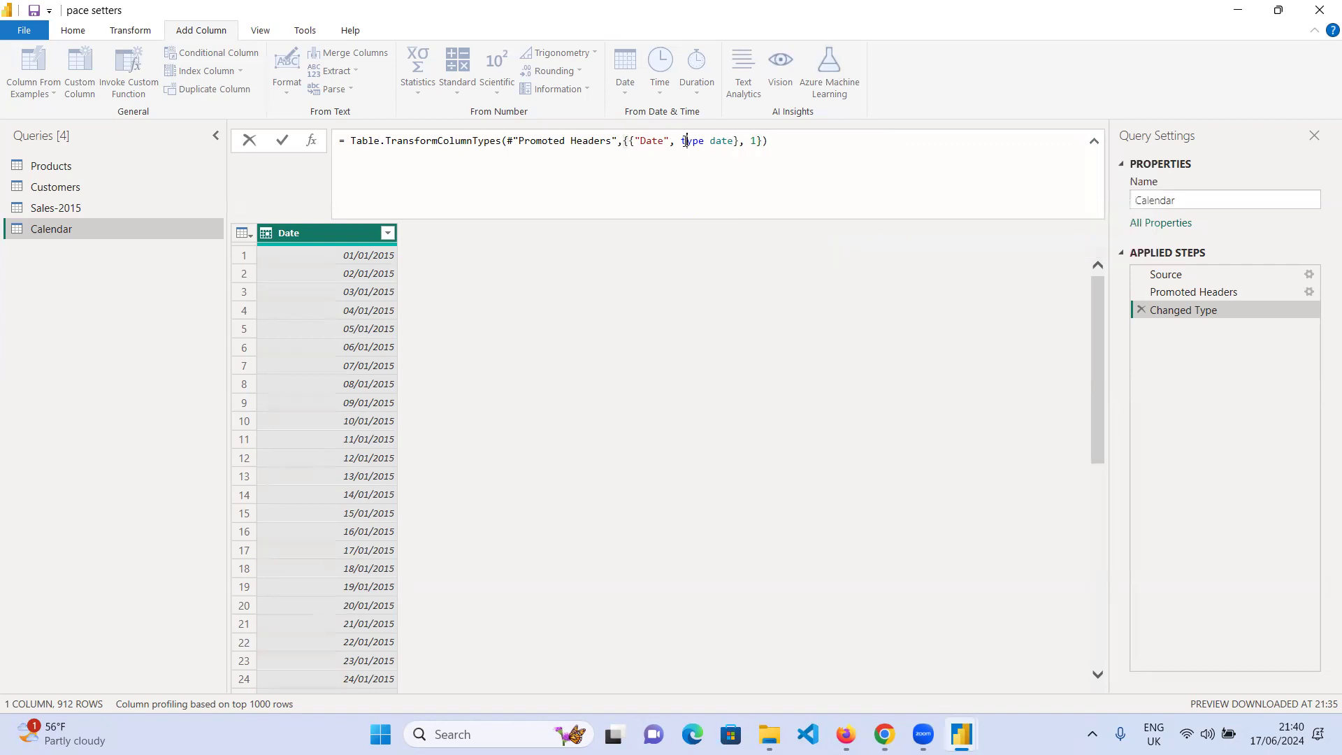
pyautogui.click(284, 141)
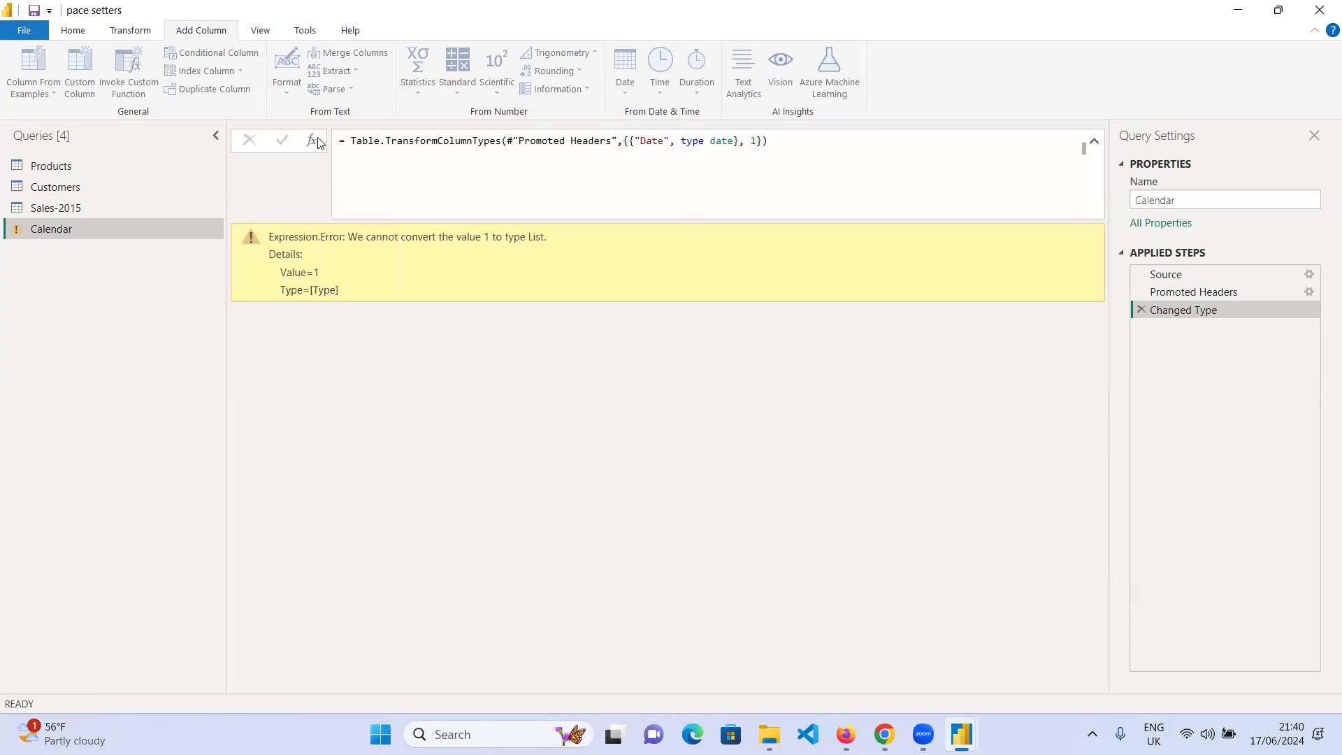
# - Correct the Calendar query's Changed Type formula to = Table.TransformColumnTypes(#"Promoted Headers",{{"Date", type date, 1}}) and collapse the expanded formula bar
pyautogui.click(757, 141)
pyautogui.press('BackSpace')
pyautogui.press('BackSpace')
pyautogui.press('BackSpace')
pyautogui.press('Left')
pyautogui.write(', ')
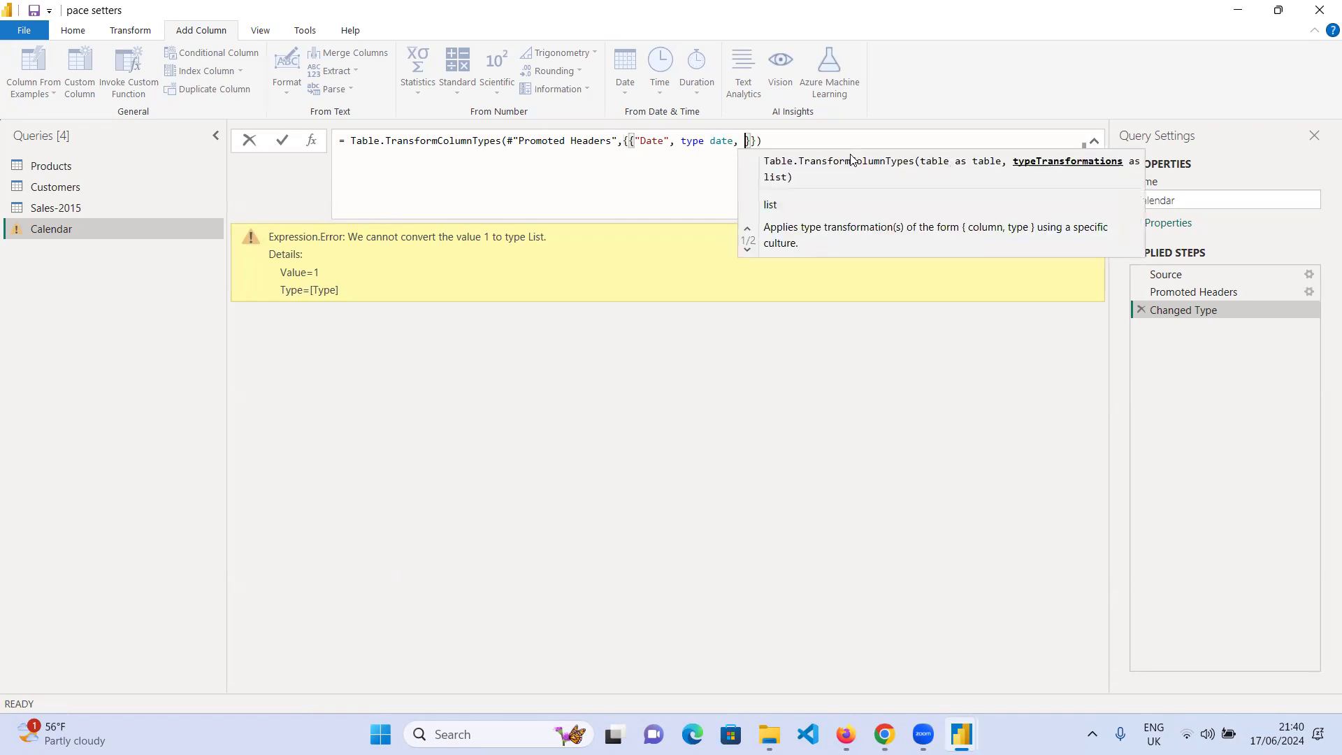
pyautogui.write('1')
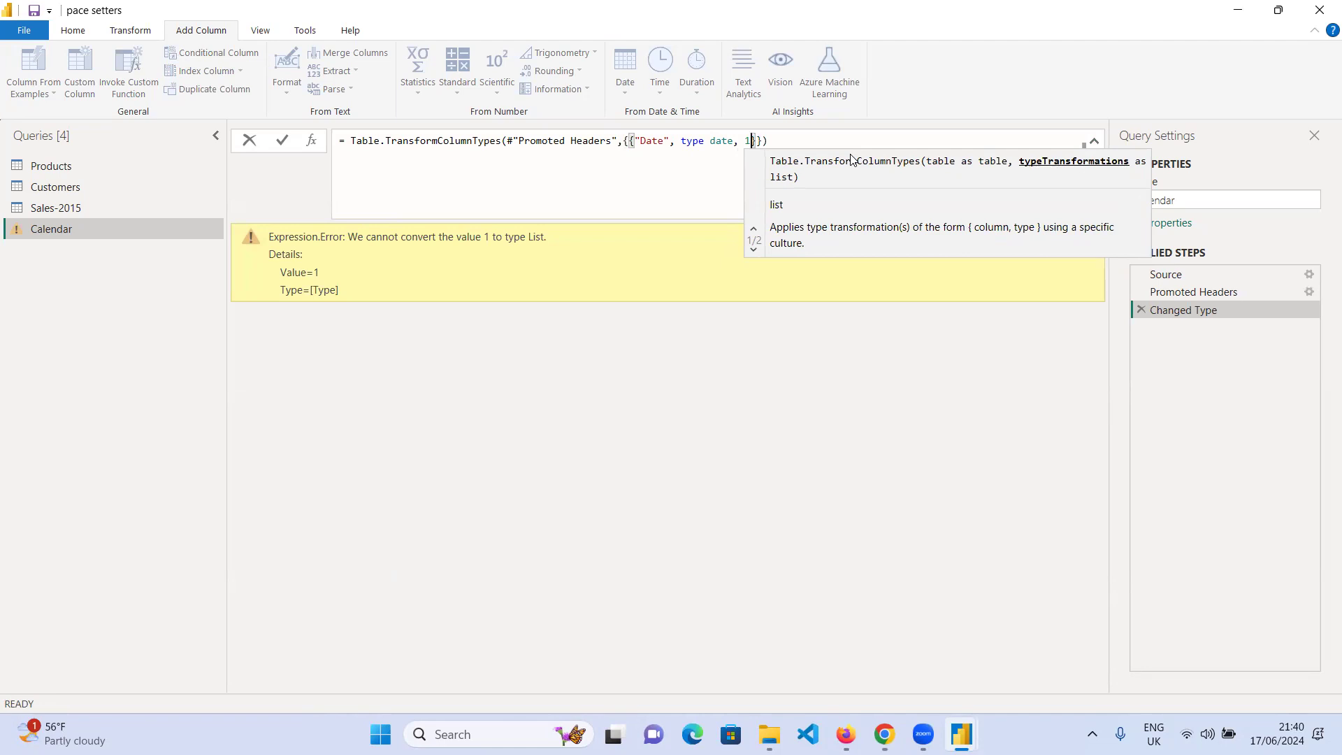
pyautogui.click(806, 138)
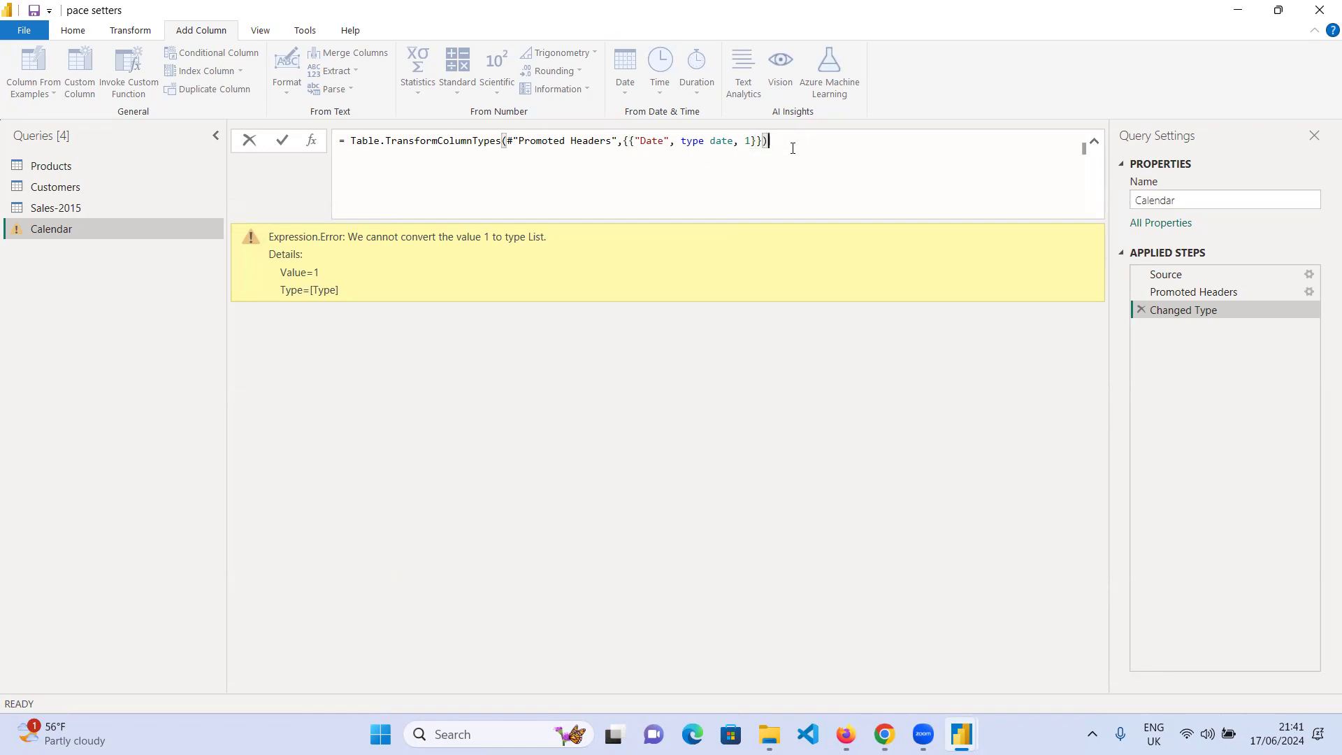
pyautogui.click(282, 142)
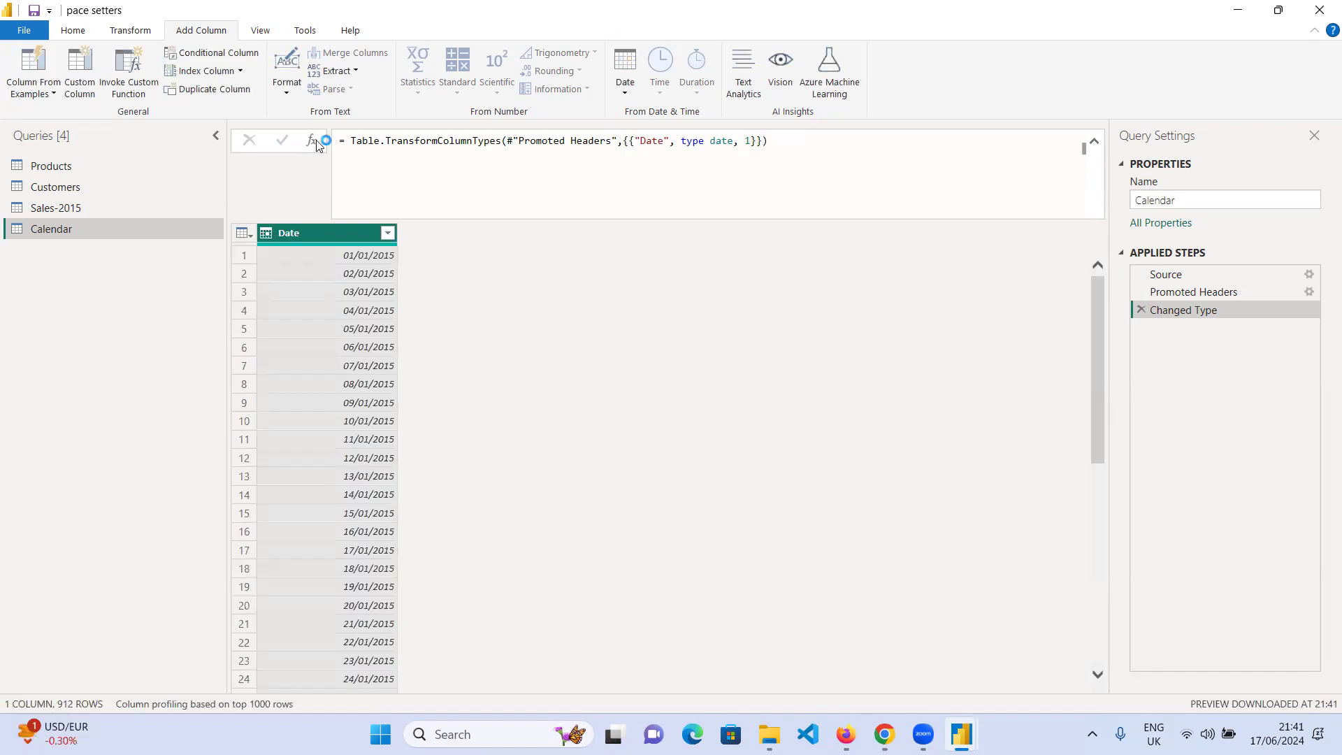
pyautogui.click(749, 141)
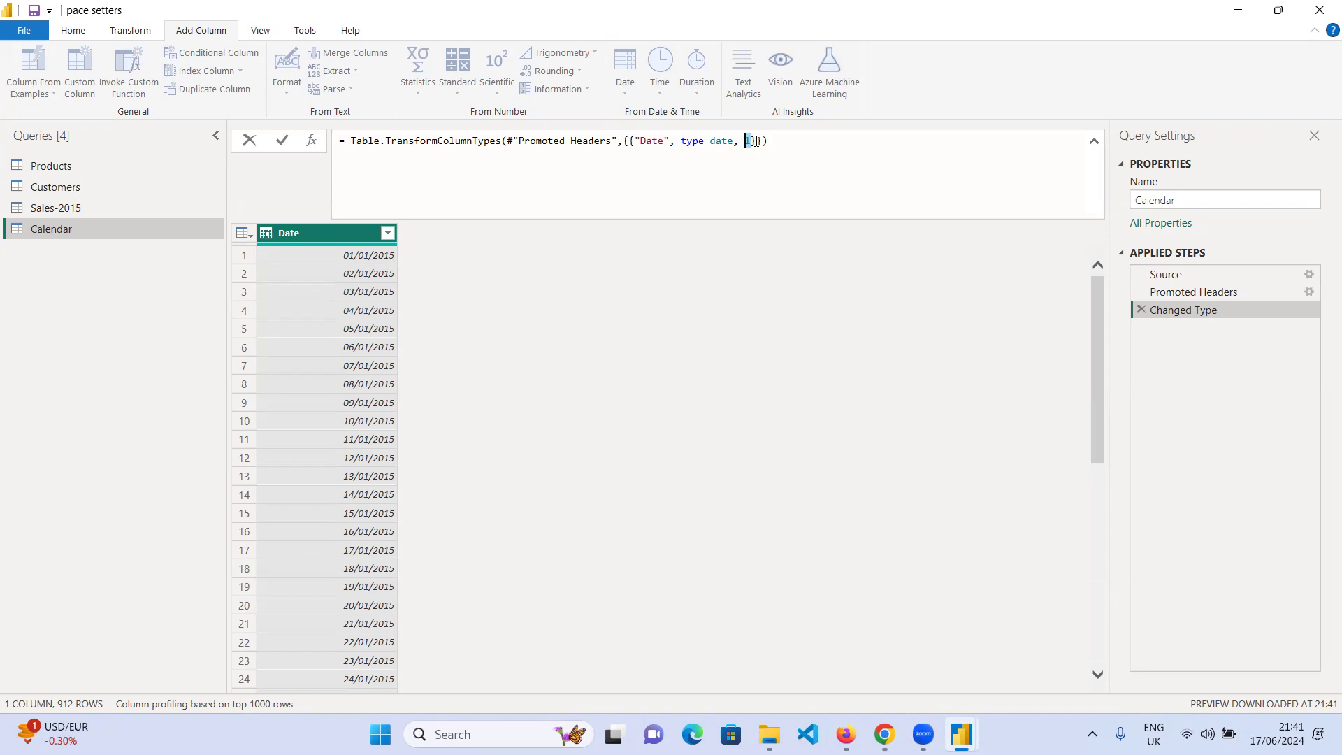
pyautogui.click(777, 142)
pyautogui.click(1097, 143)
pyautogui.click(1097, 143)
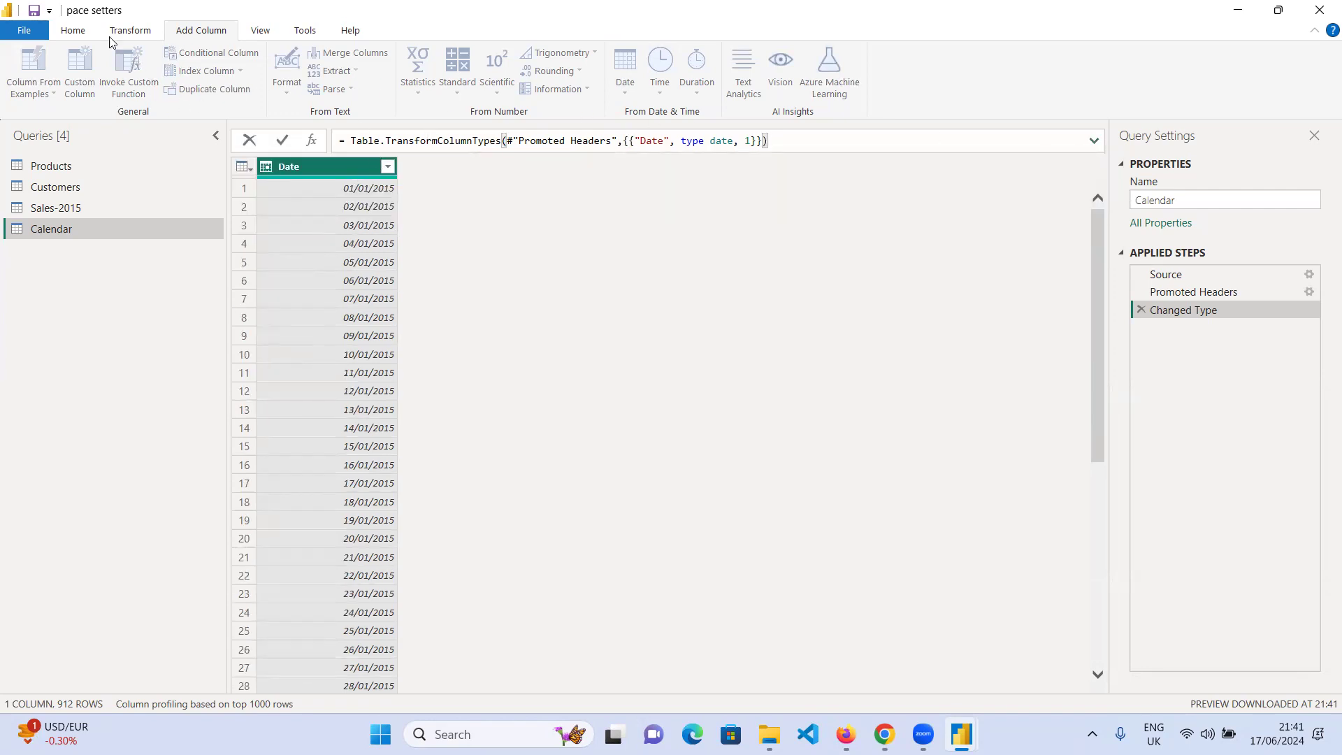
# - Add a Year column to the Calendar query, extracted from the Date column
pyautogui.click(291, 161)
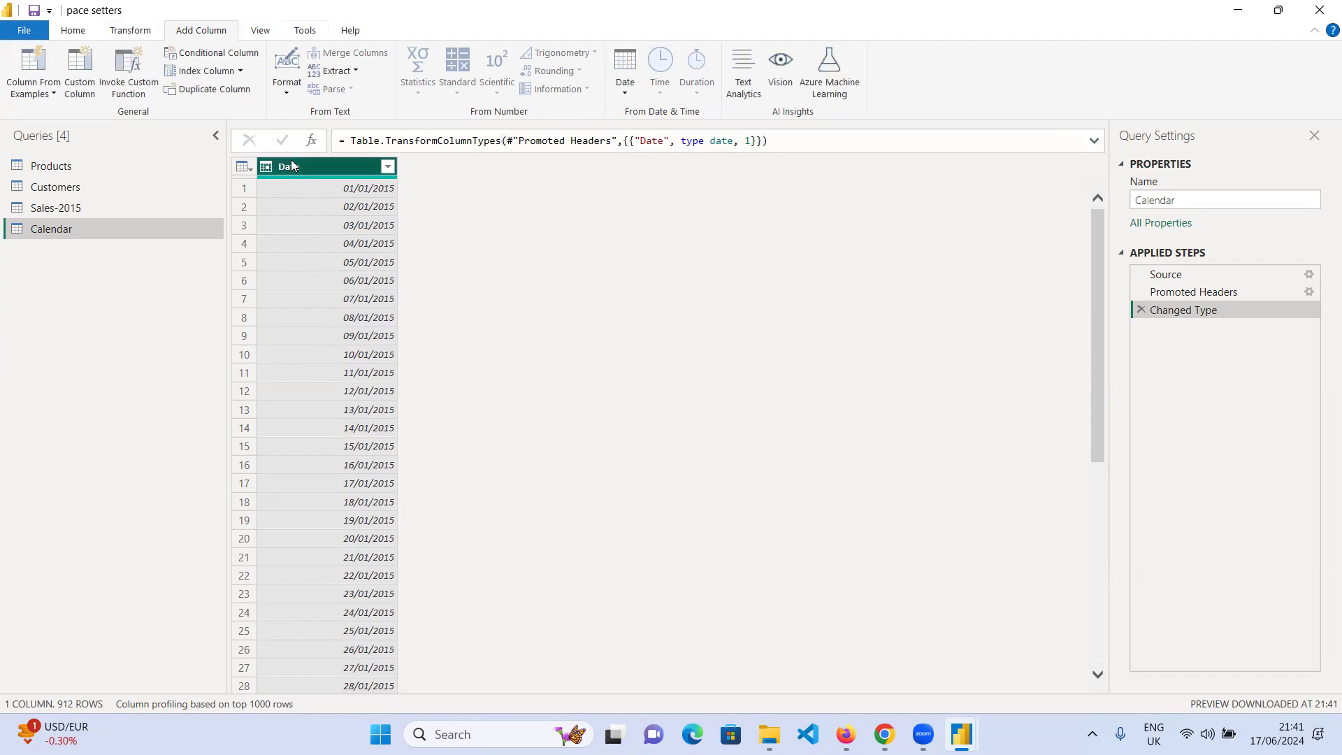
pyautogui.click(629, 93)
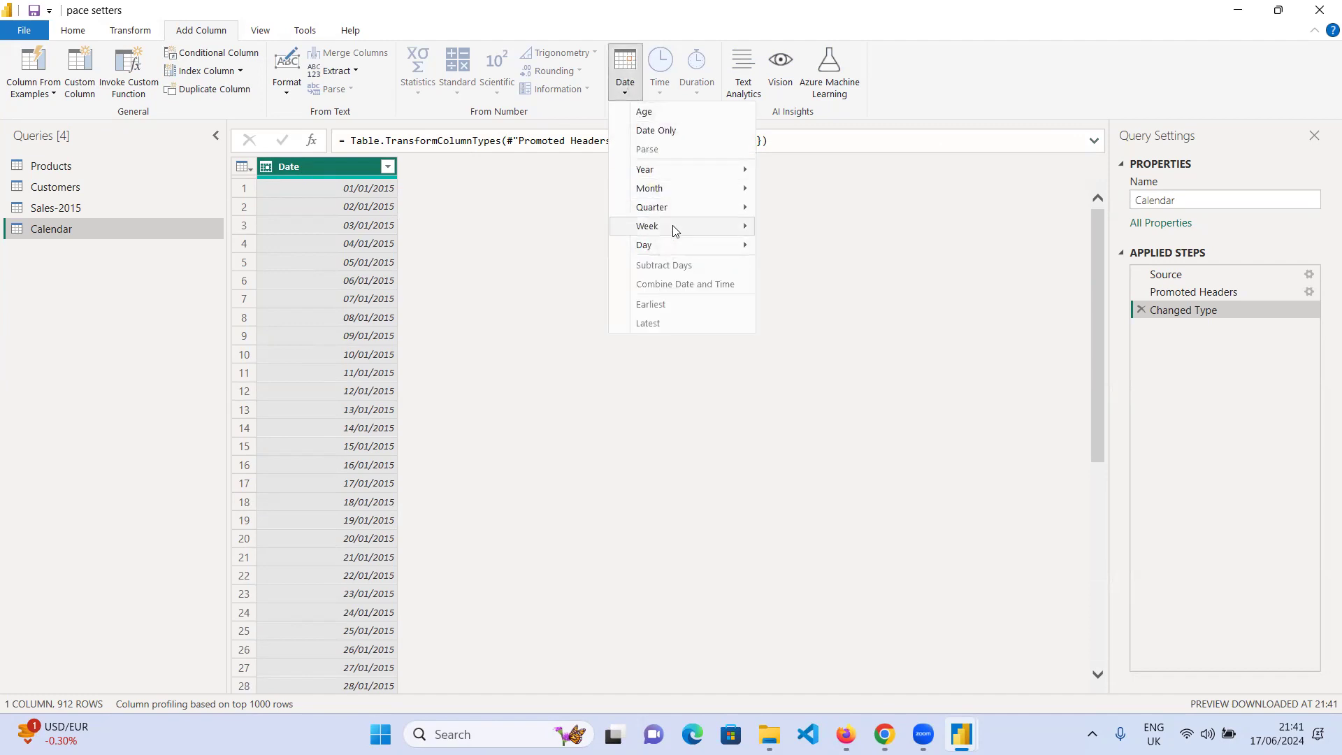
pyautogui.moveTo(680, 234)
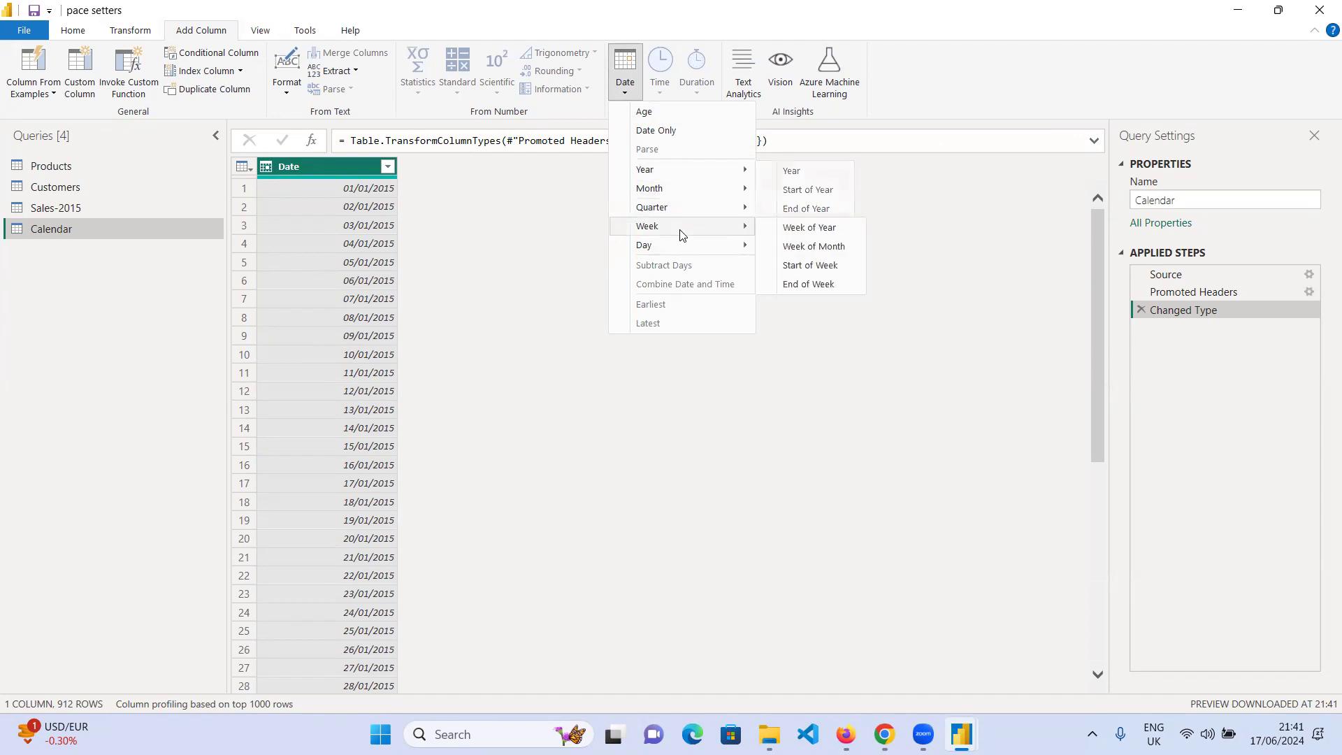
pyautogui.moveTo(722, 175)
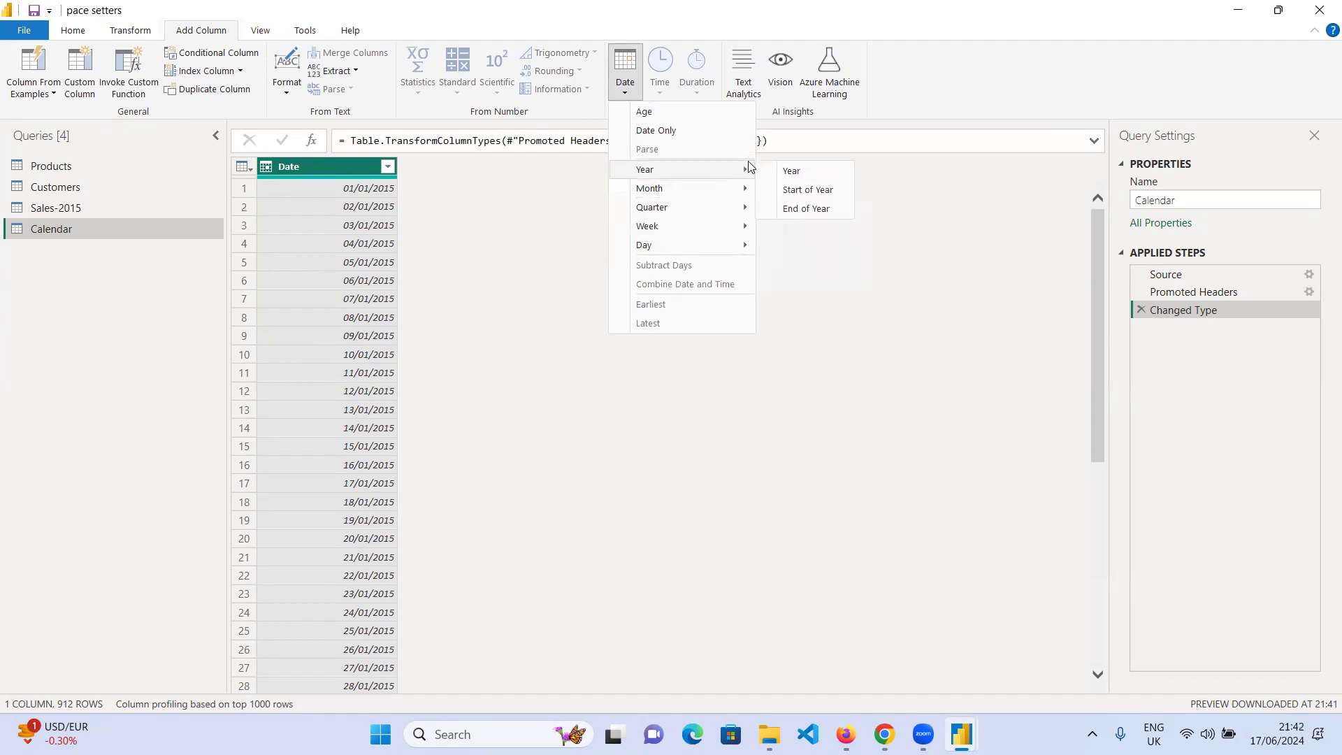
pyautogui.click(791, 174)
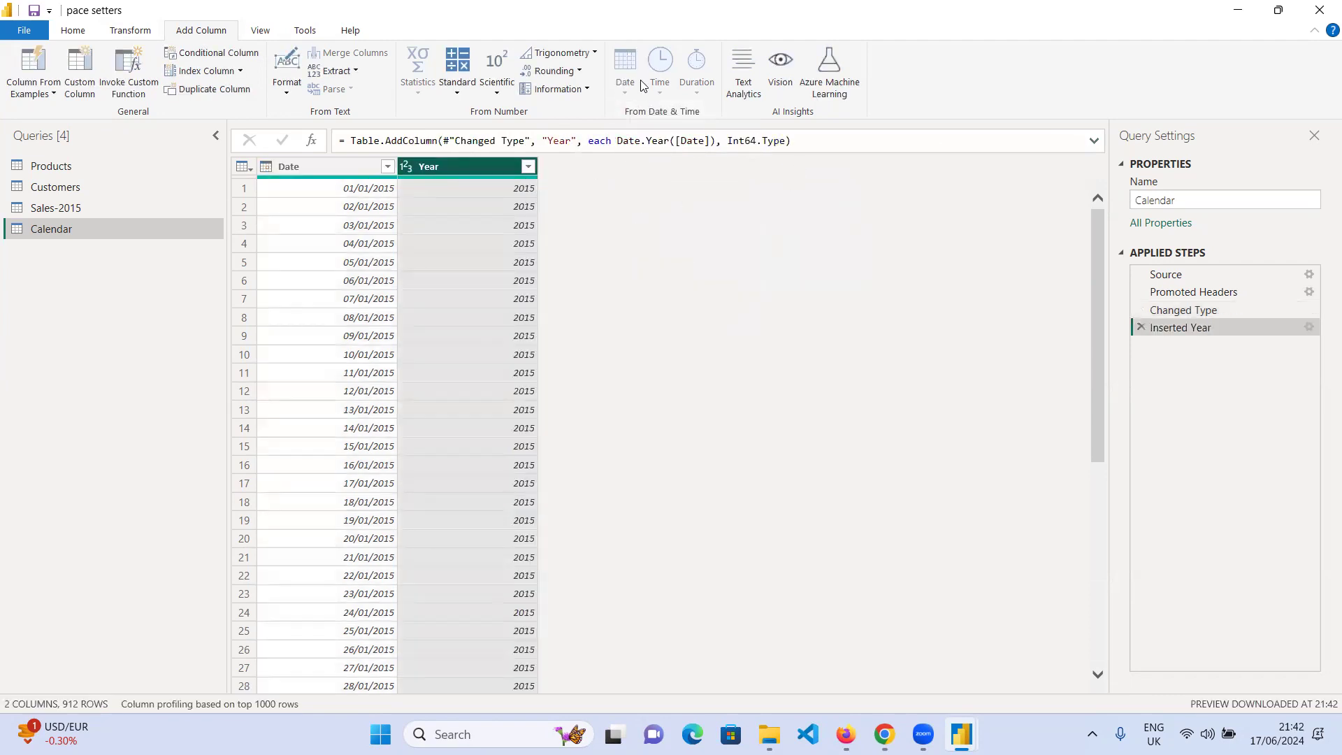
# - Add a Month number column and a Name of Month column to the Calendar query, both derived from Date
pyautogui.click(349, 168)
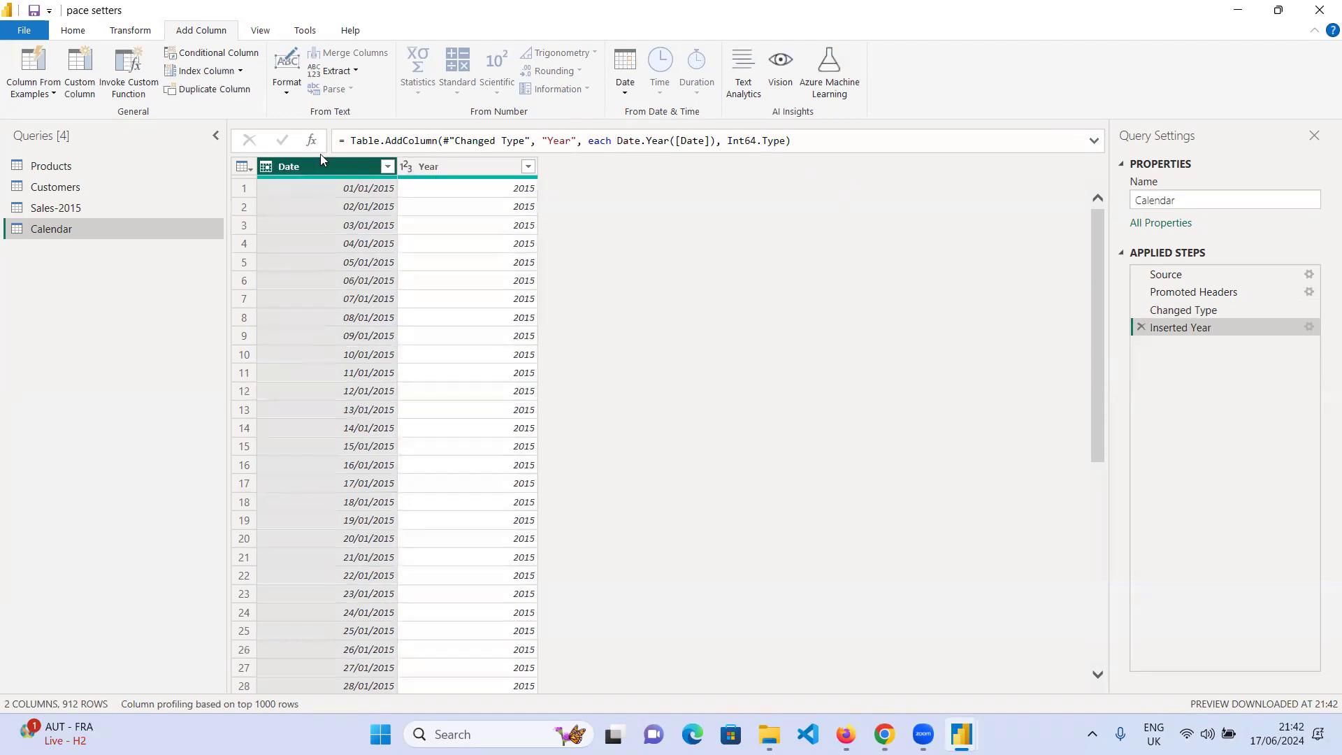
pyautogui.click(622, 94)
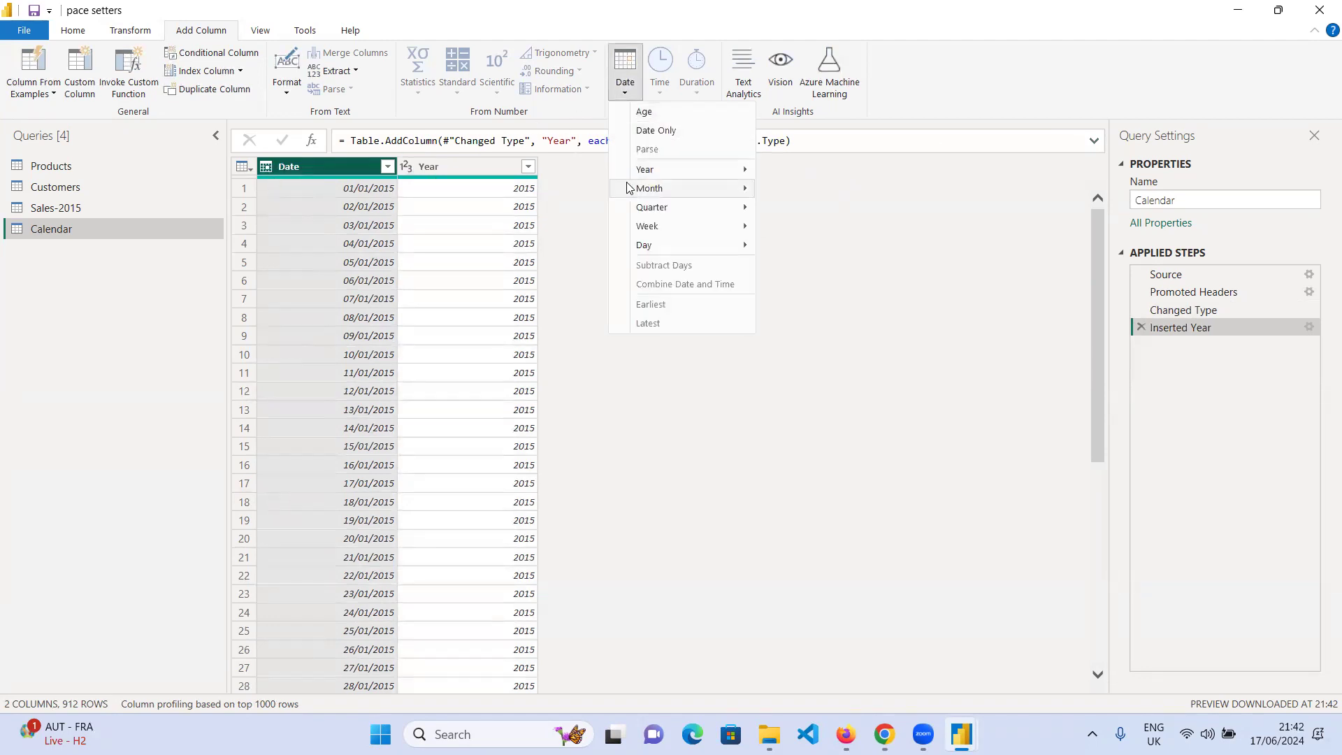
pyautogui.moveTo(628, 188)
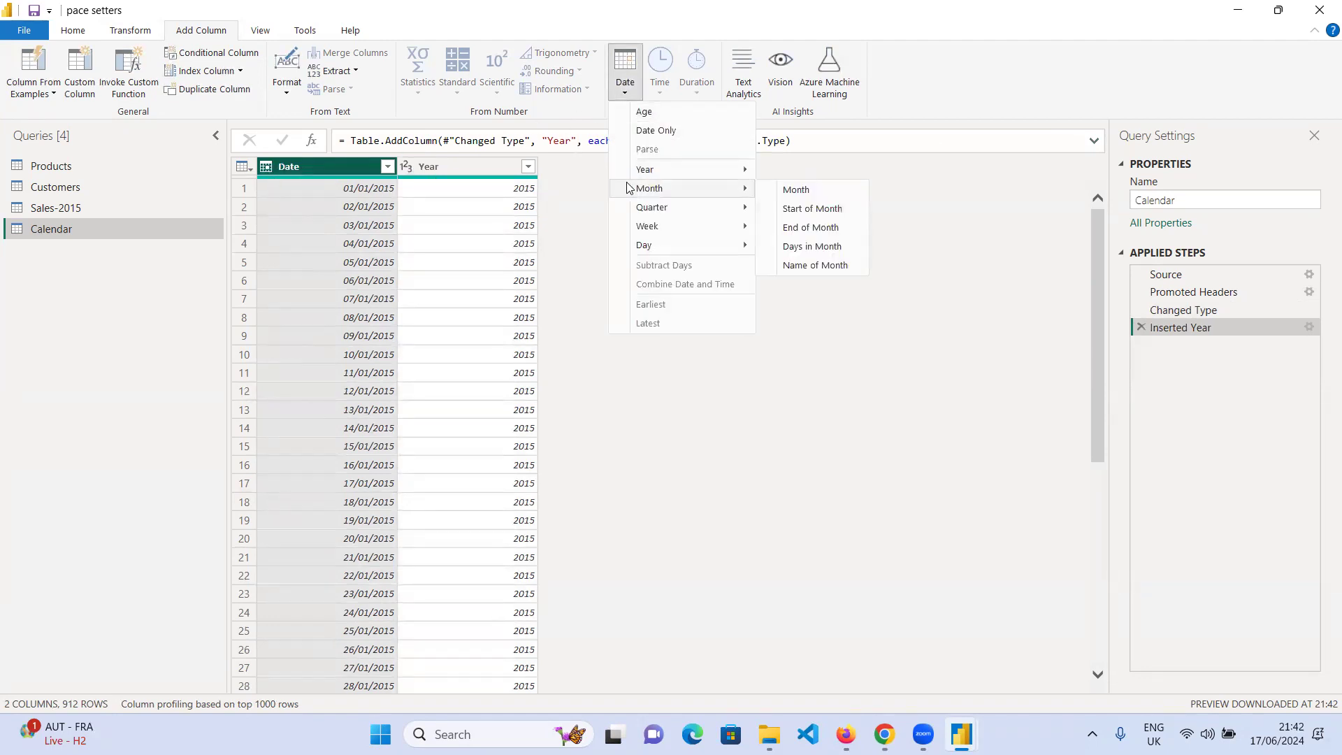
pyautogui.click(830, 191)
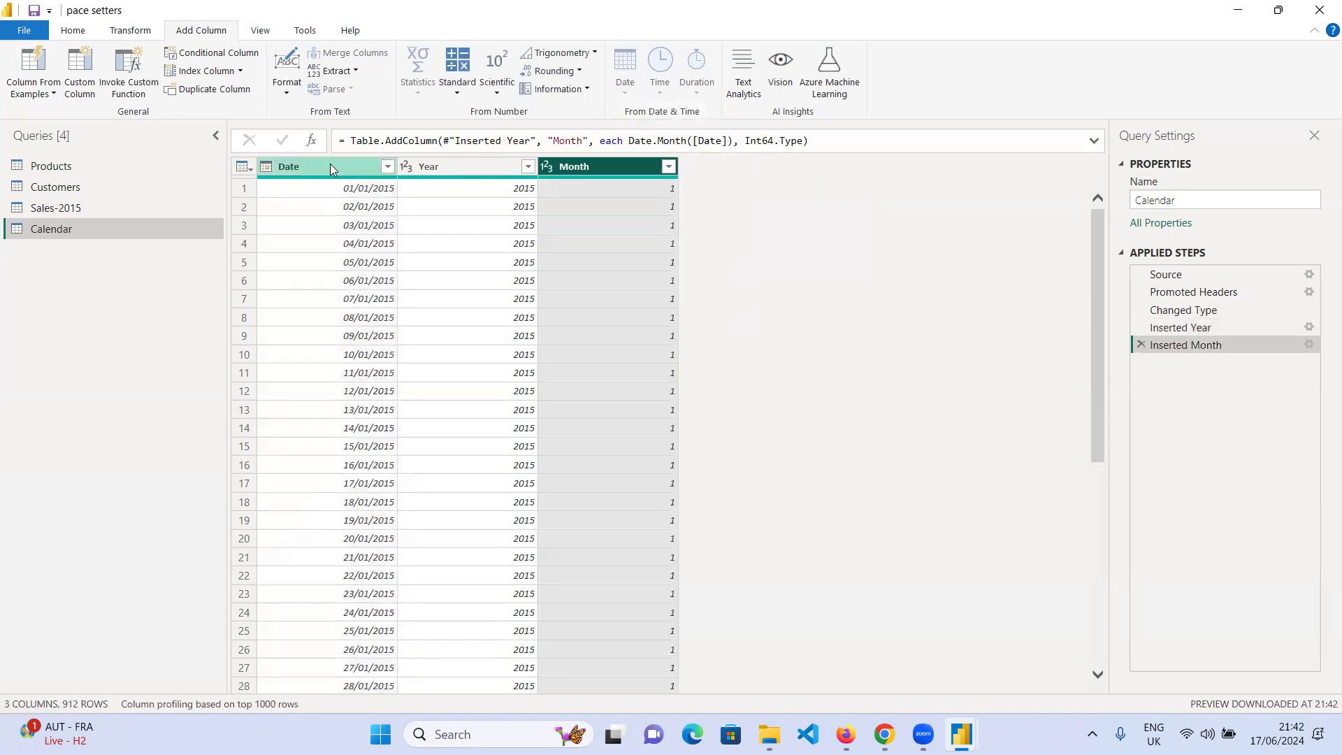
pyautogui.click(334, 169)
pyautogui.click(629, 89)
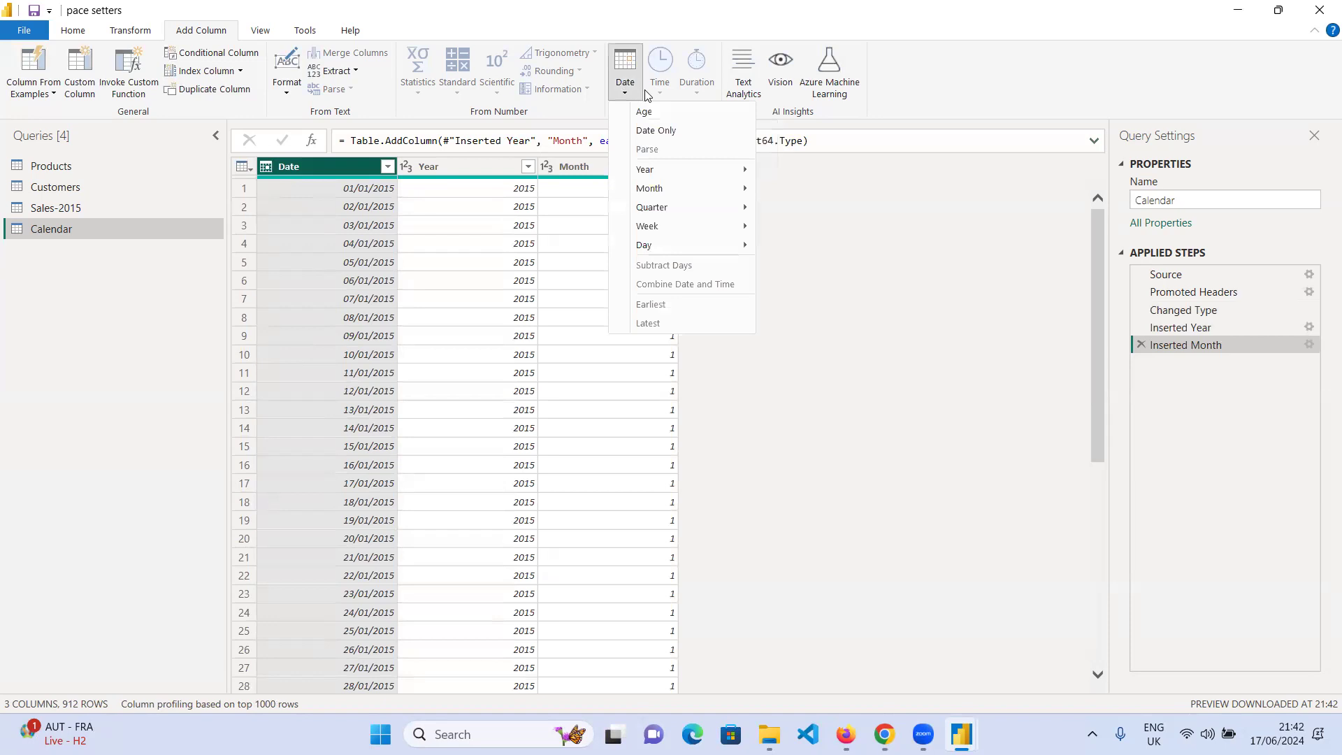
pyautogui.moveTo(694, 194)
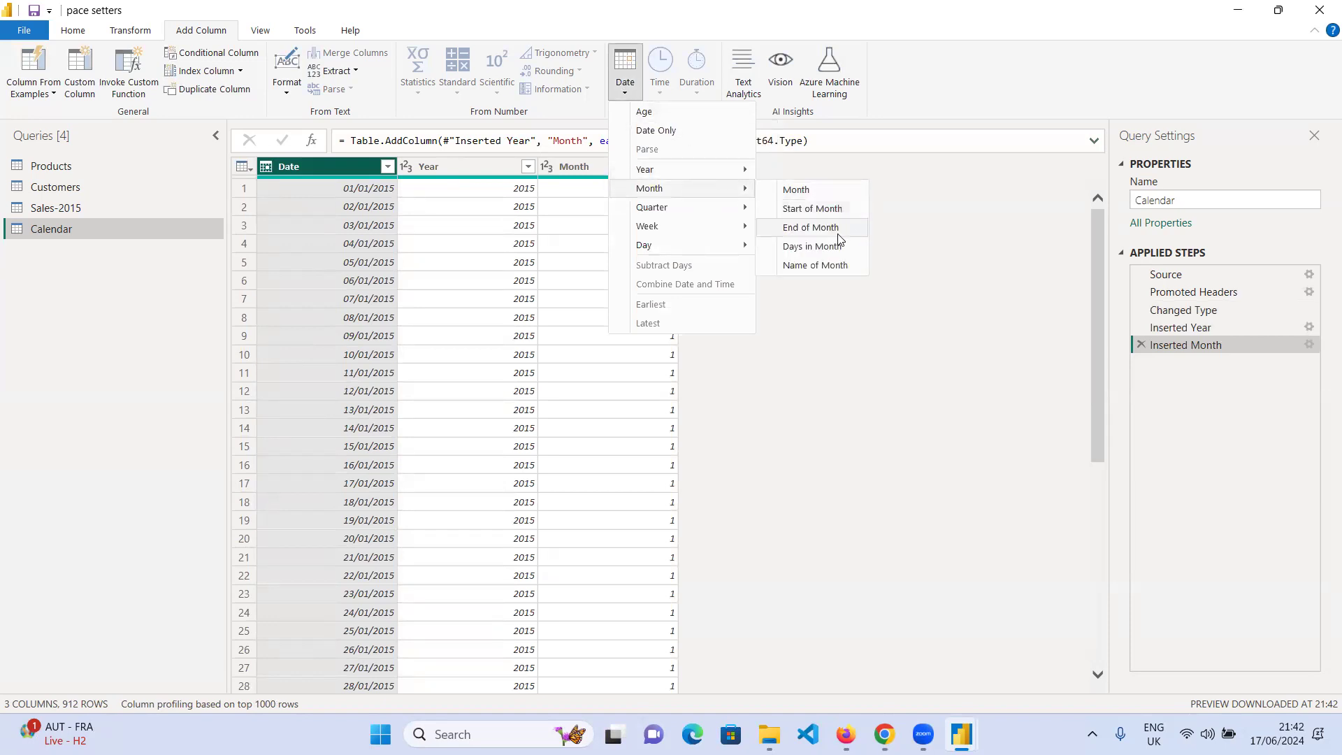
pyautogui.click(819, 267)
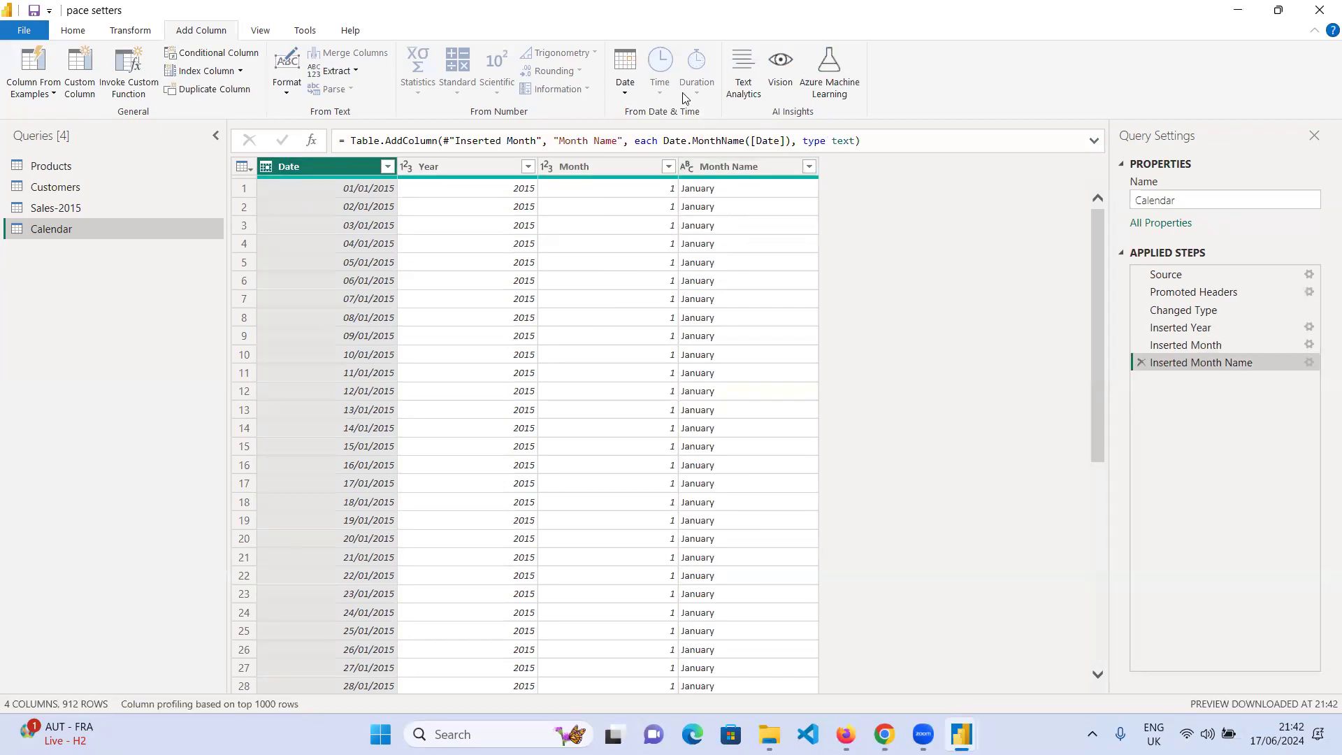
# - Add a Name of Day column and a Quarter of Year column to the Calendar query, based on the Date column
pyautogui.click(626, 90)
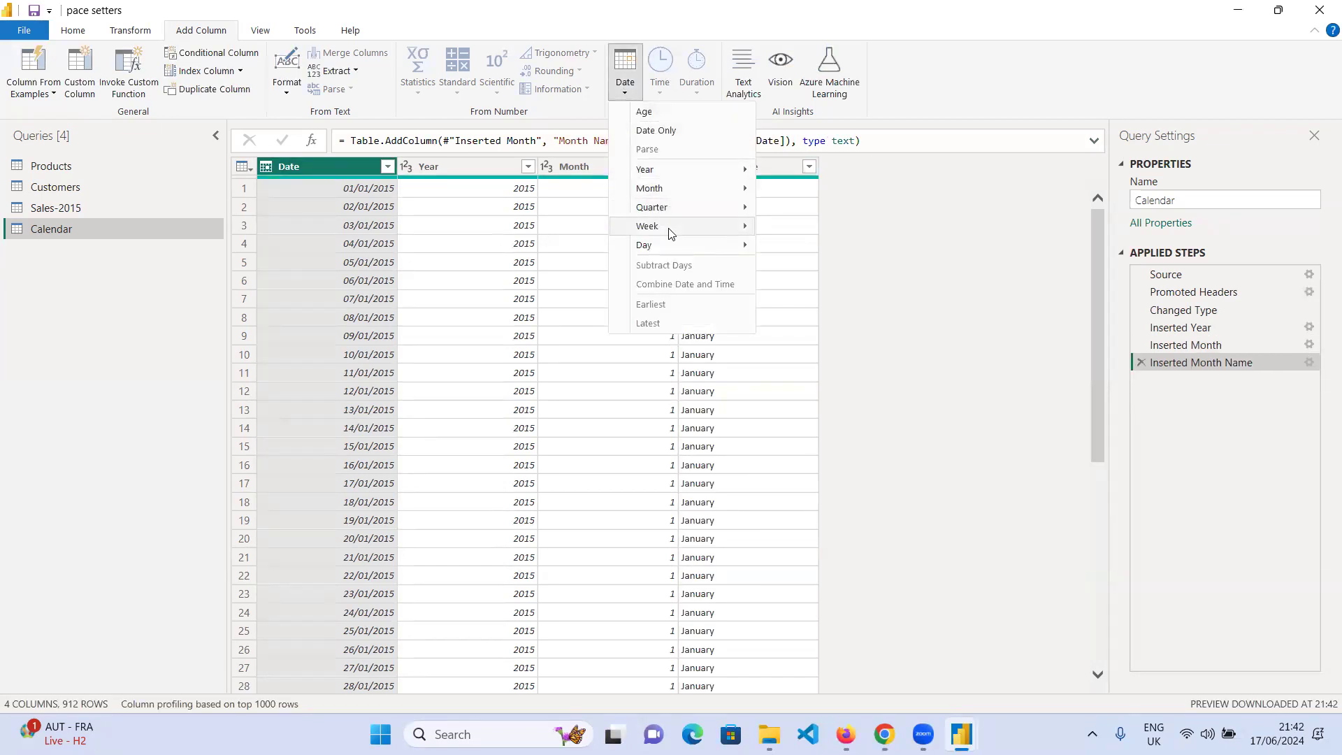
pyautogui.moveTo(667, 245)
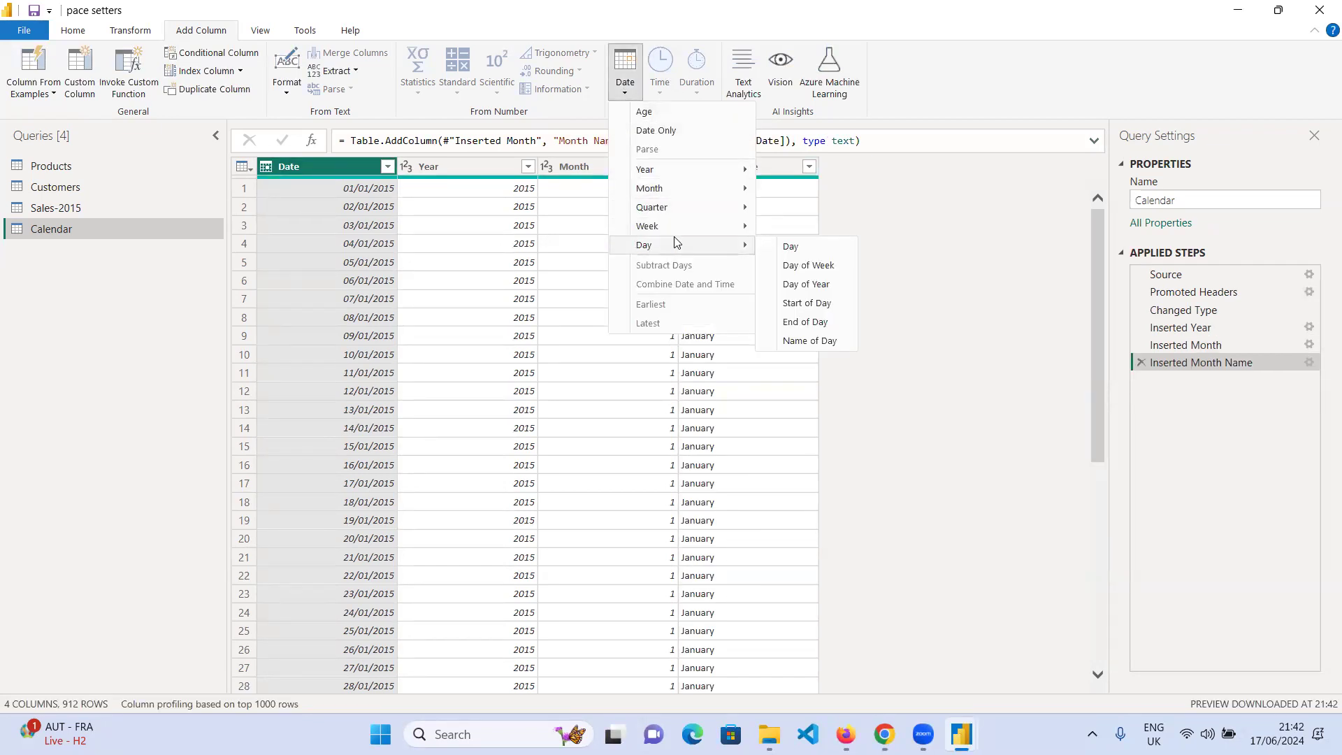
pyautogui.click(806, 342)
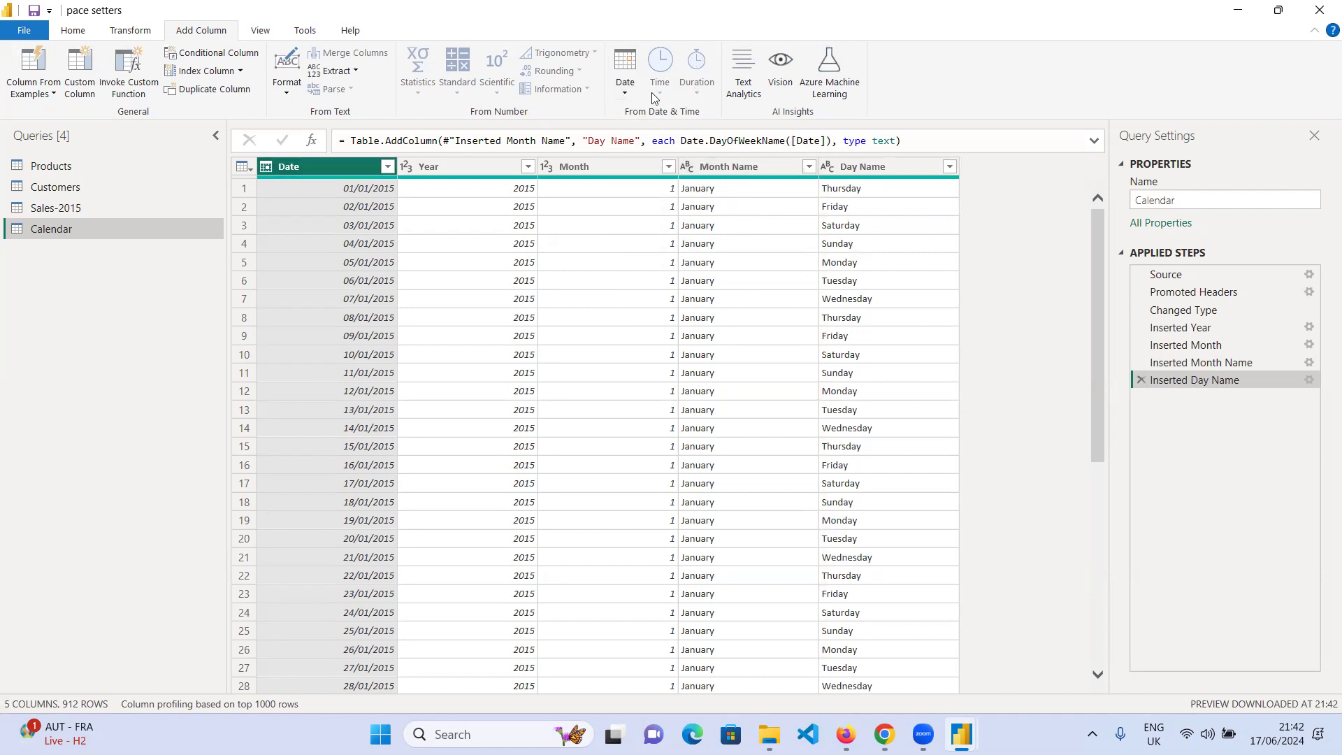
pyautogui.click(625, 74)
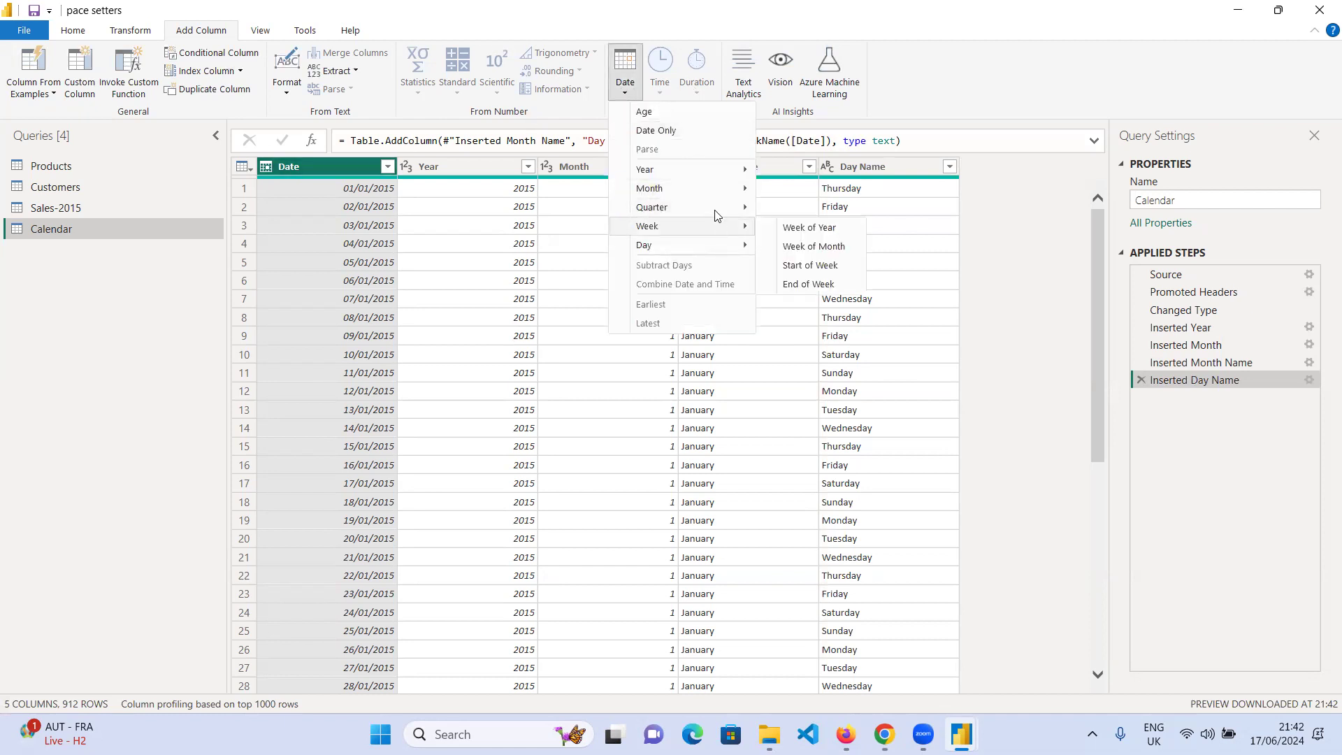
pyautogui.moveTo(716, 186)
pyautogui.moveTo(727, 208)
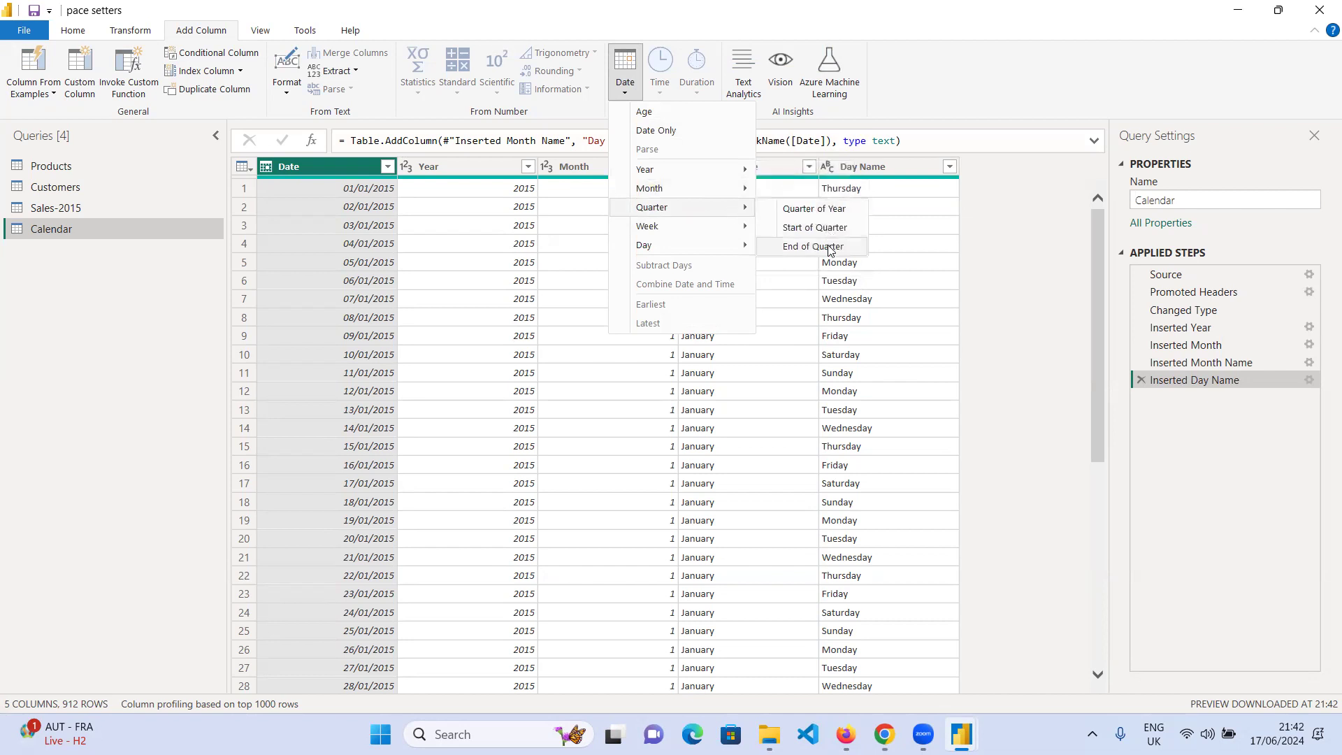
pyautogui.click(813, 209)
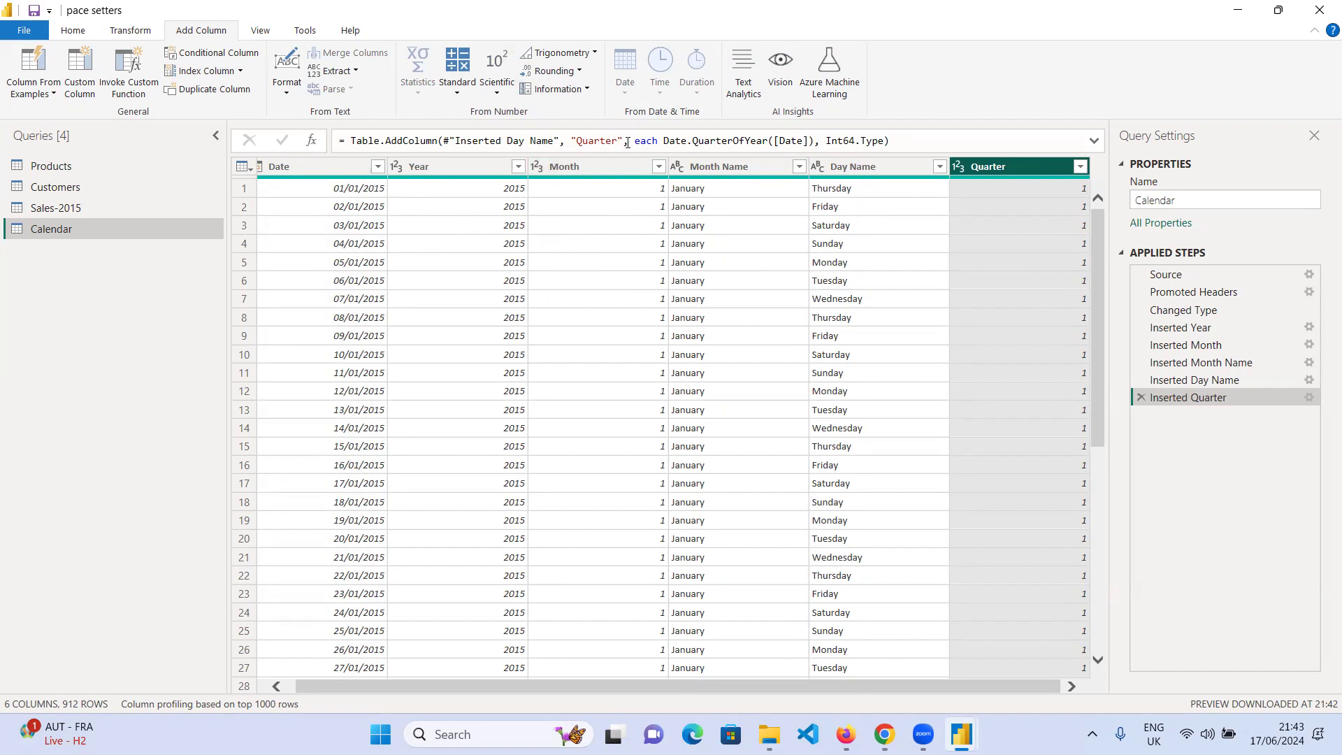
# - Add a Week of Year column to the Calendar query, calculated from the Date column
pyautogui.click(323, 173)
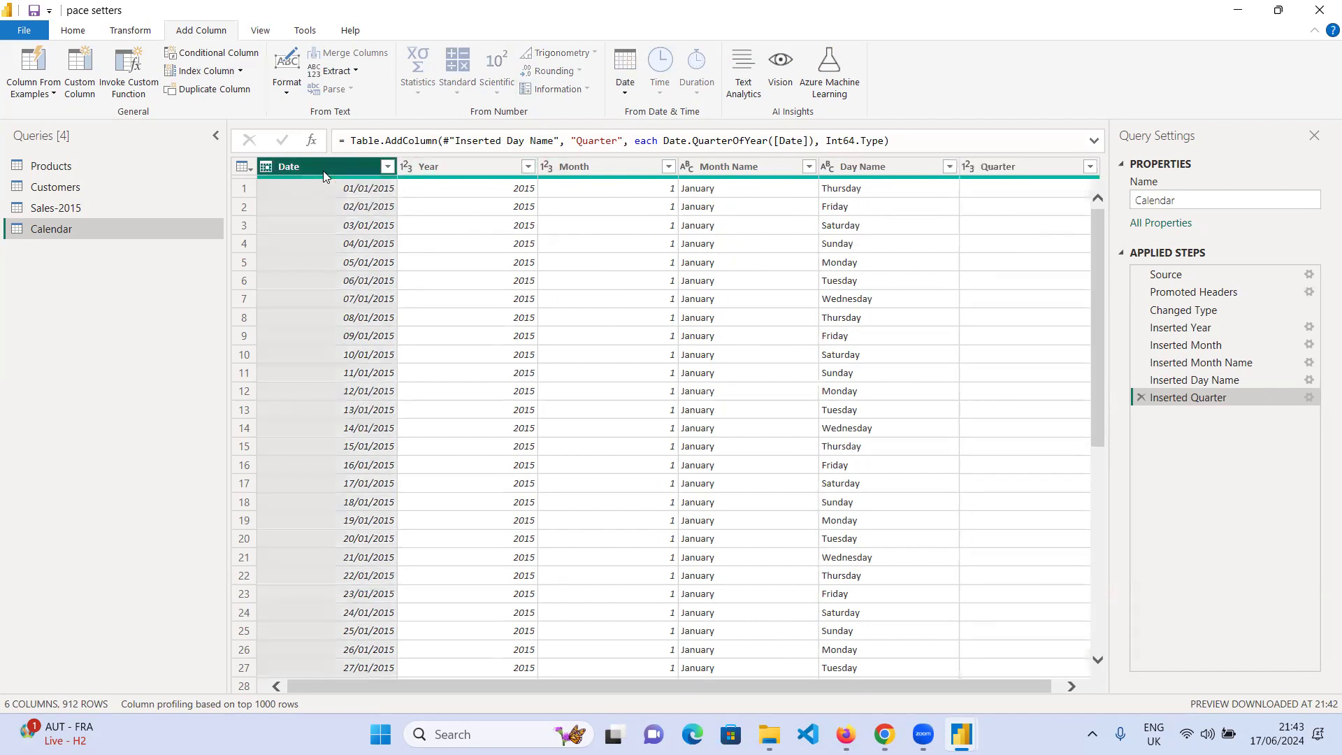
pyautogui.click(623, 91)
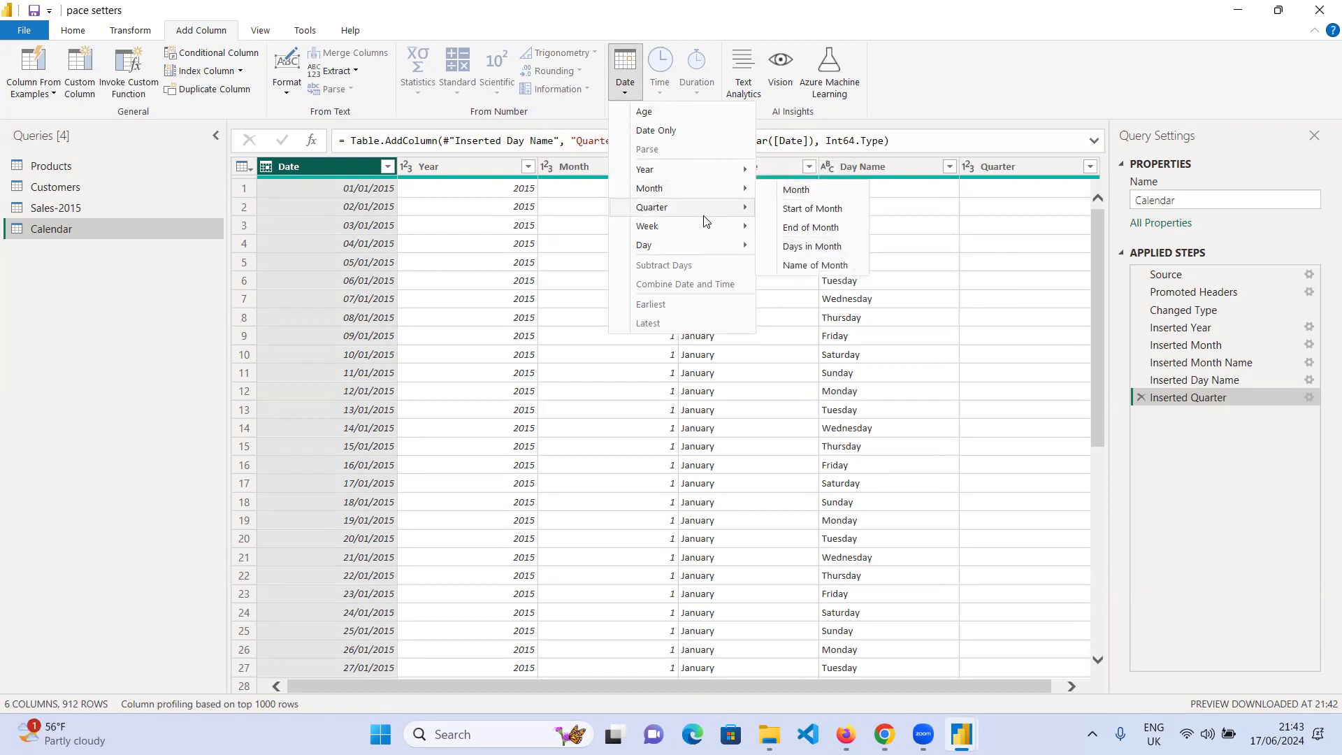
pyautogui.moveTo(700, 227)
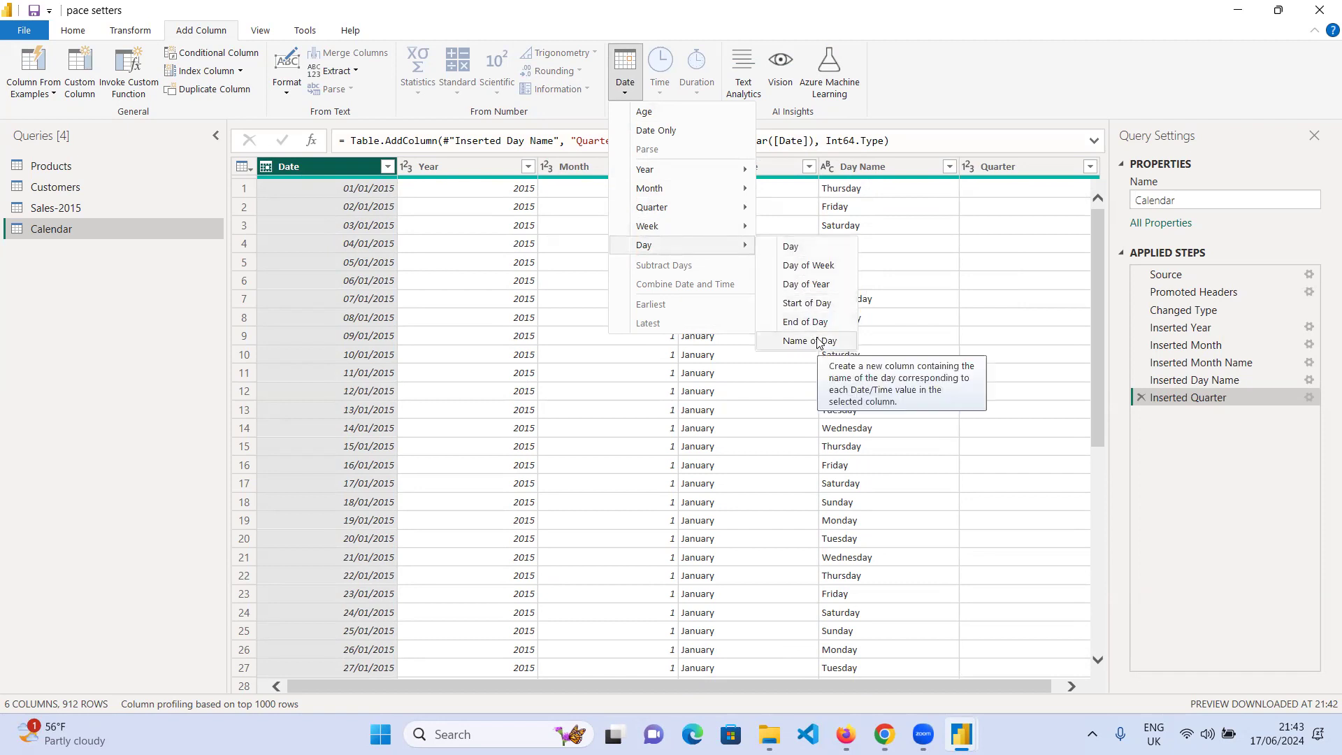
pyautogui.click(623, 95)
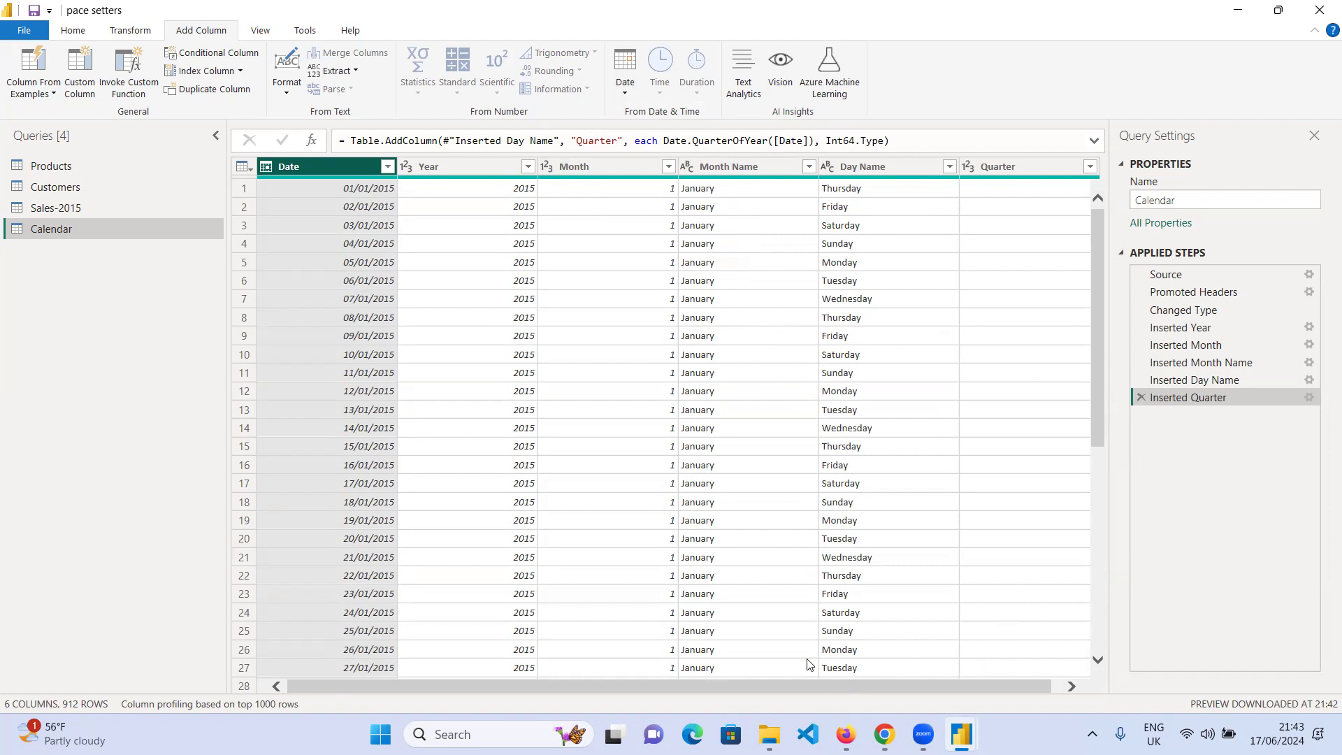
pyautogui.click(630, 93)
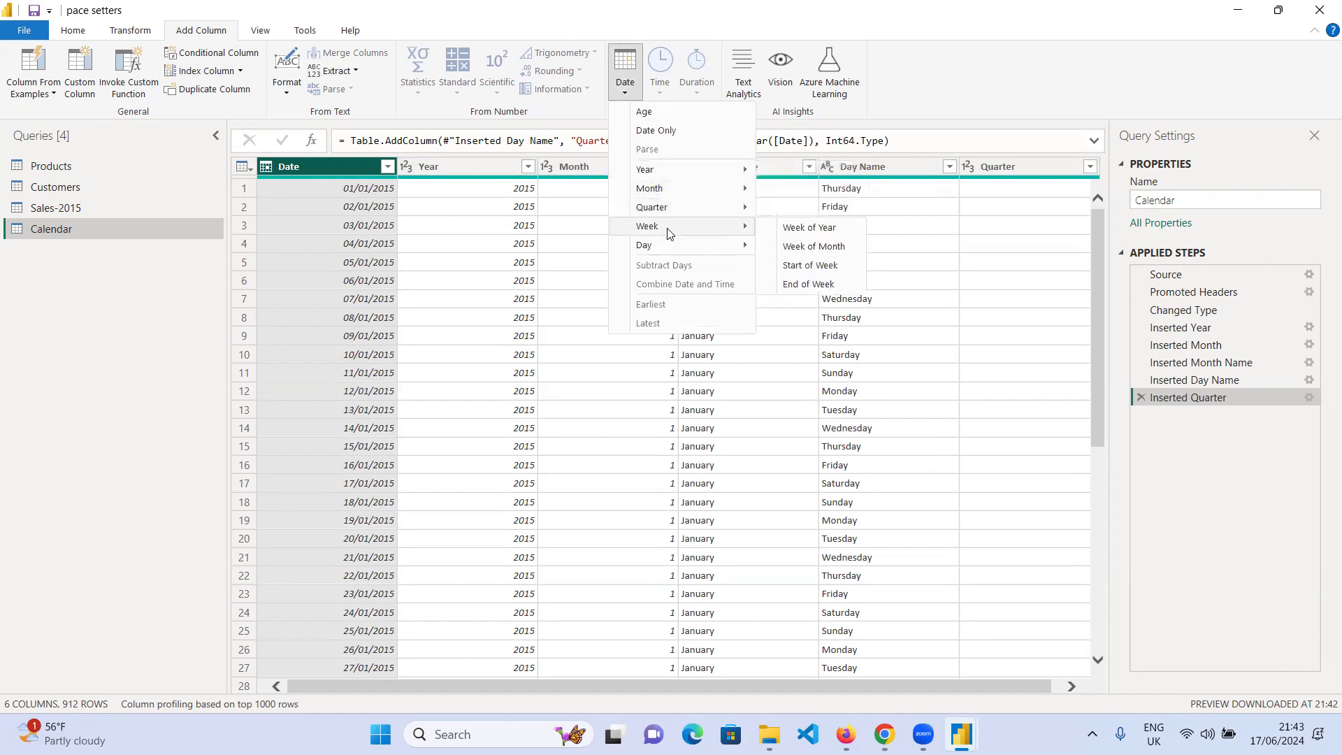
pyautogui.click(842, 231)
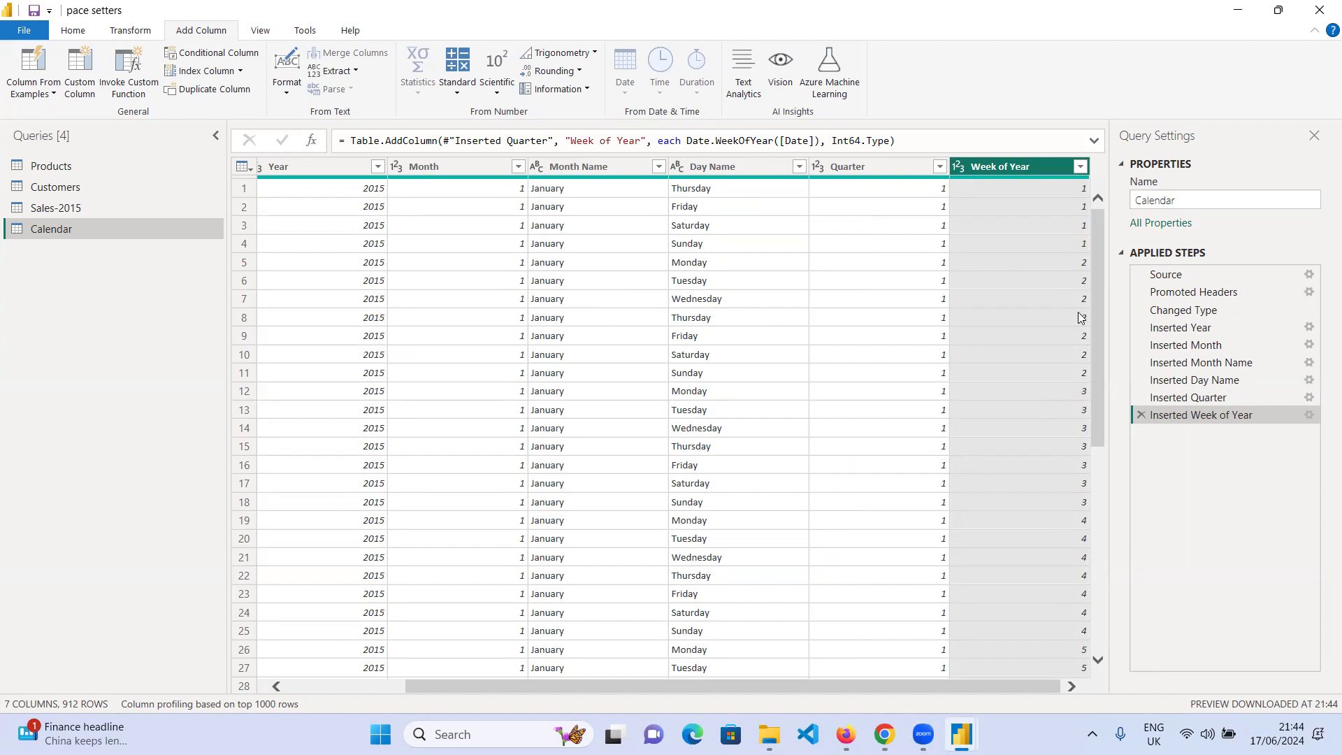
# - Review the filter values of the Week of Year column down to the last week and apply the filter with all weeks selected
pyautogui.click(1081, 168)
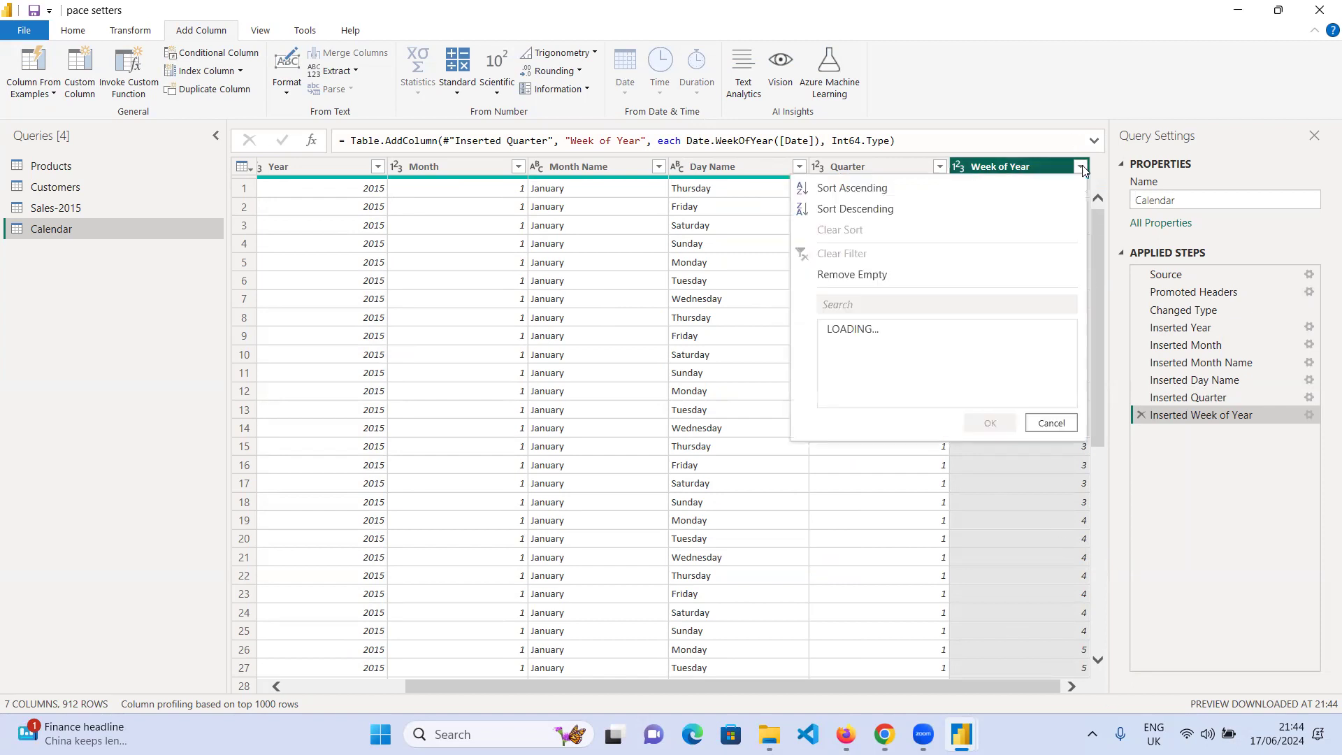
pyautogui.scroll(-6, 922, 468)
pyautogui.scroll(-6, 921, 474)
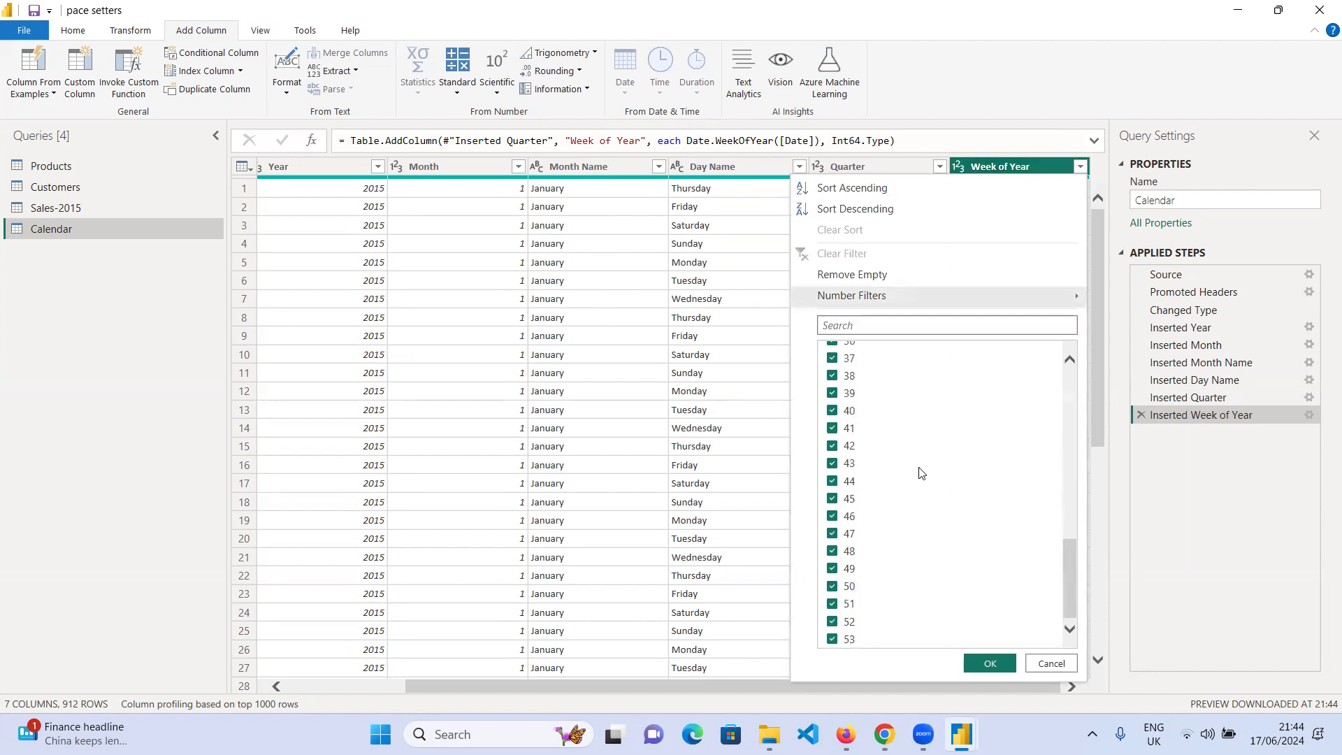
pyautogui.click(990, 664)
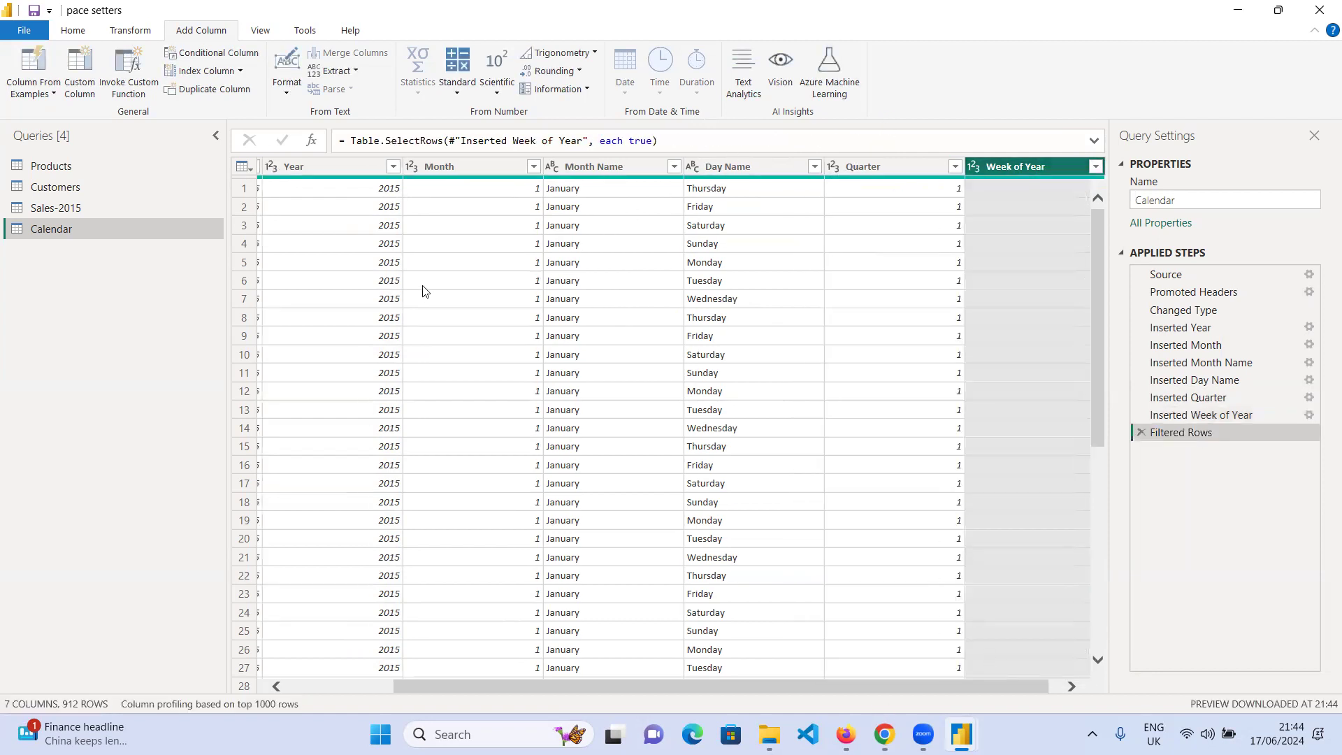
# - Open the Sales-2015 query for viewing
pyautogui.click(81, 29)
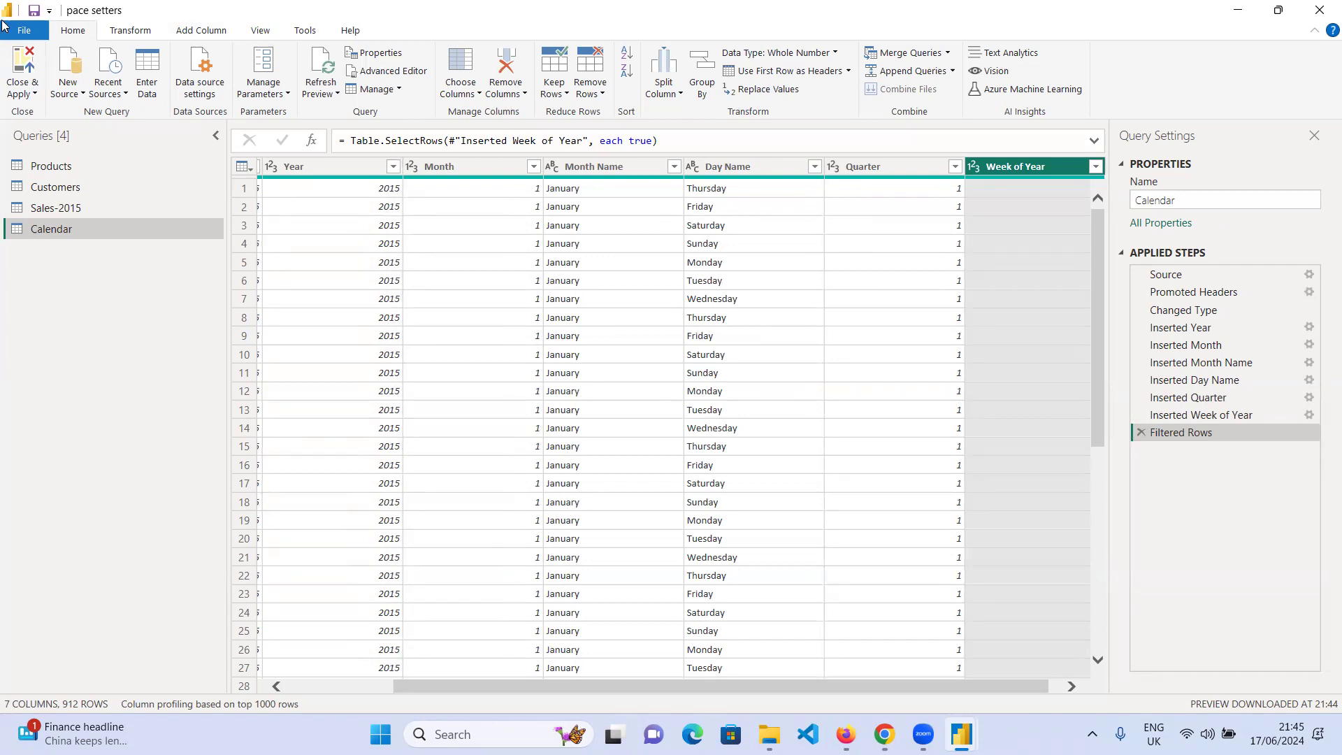
pyautogui.click(72, 209)
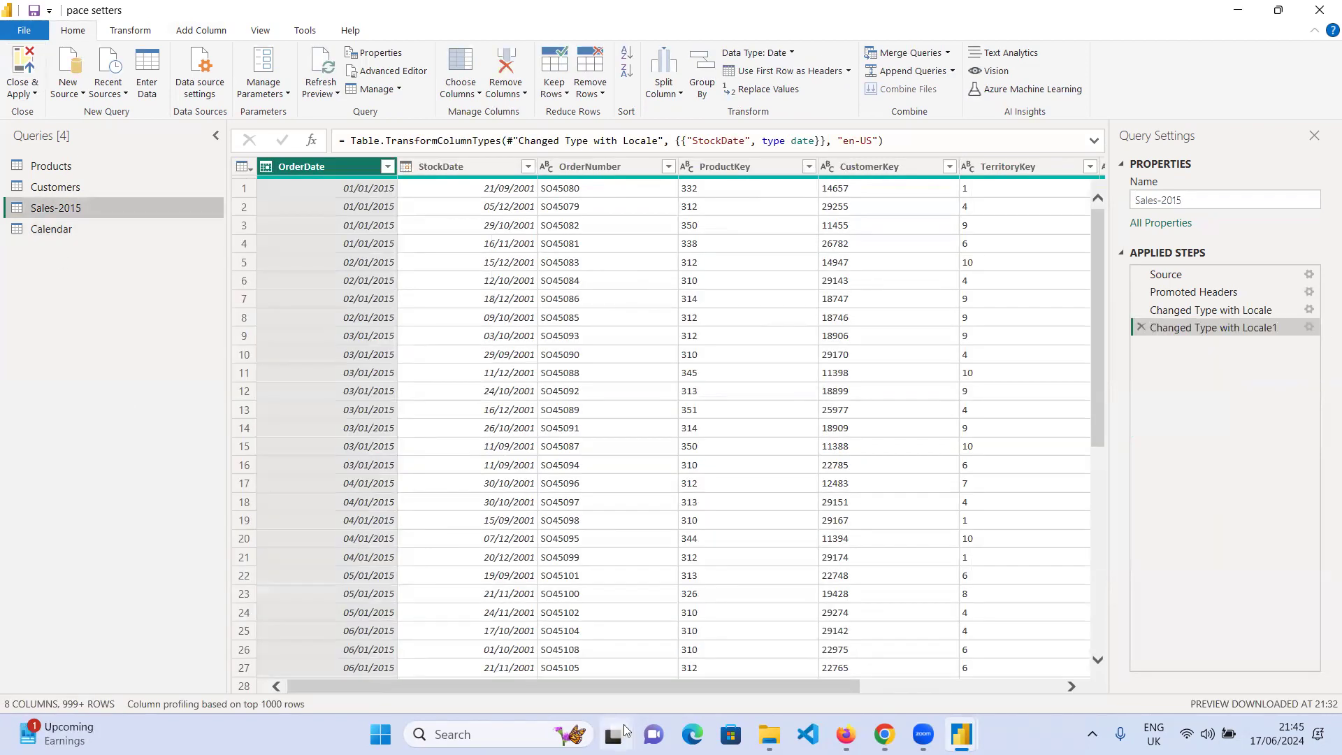
# - Load all filter values of the OrderQuantity column in Sales-2015, apply the filter with everything selected, and look through the filtered rows
pyautogui.moveTo(637, 685); pyautogui.dragTo(979, 661)
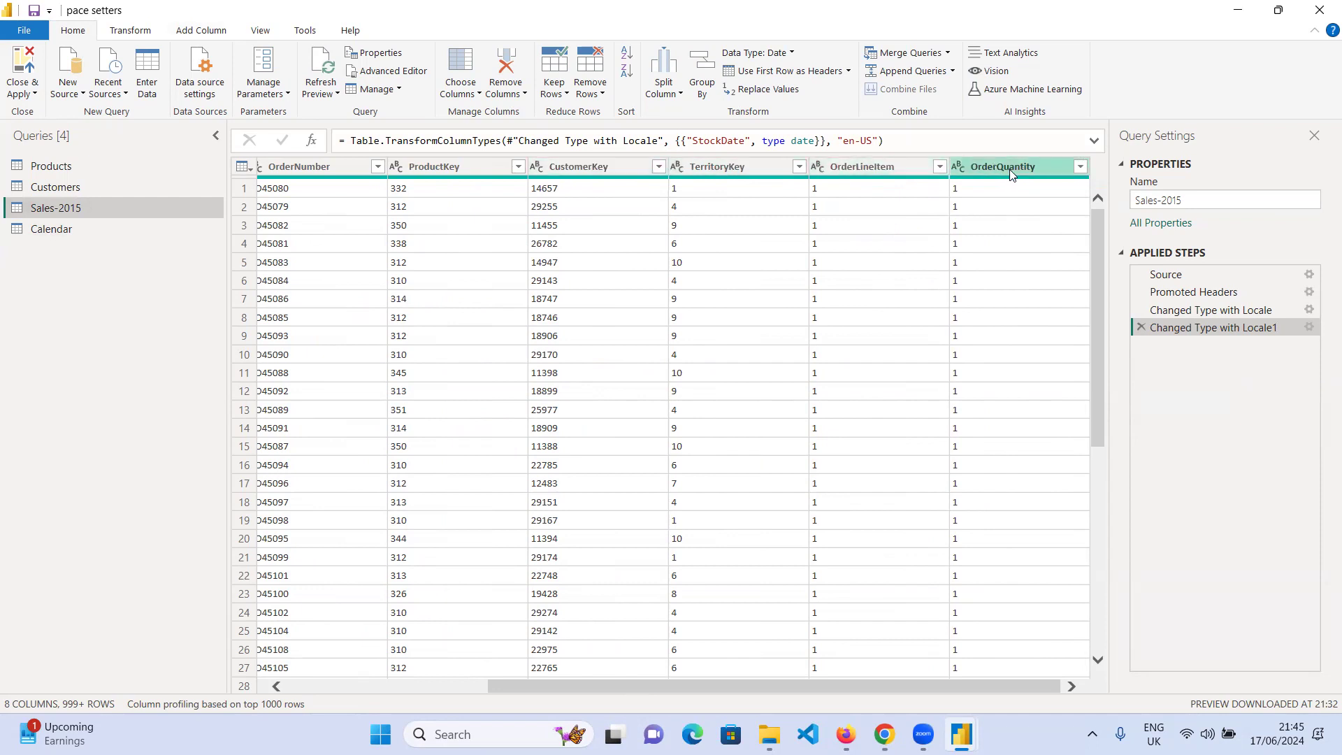
pyautogui.click(1079, 168)
pyautogui.click(1080, 167)
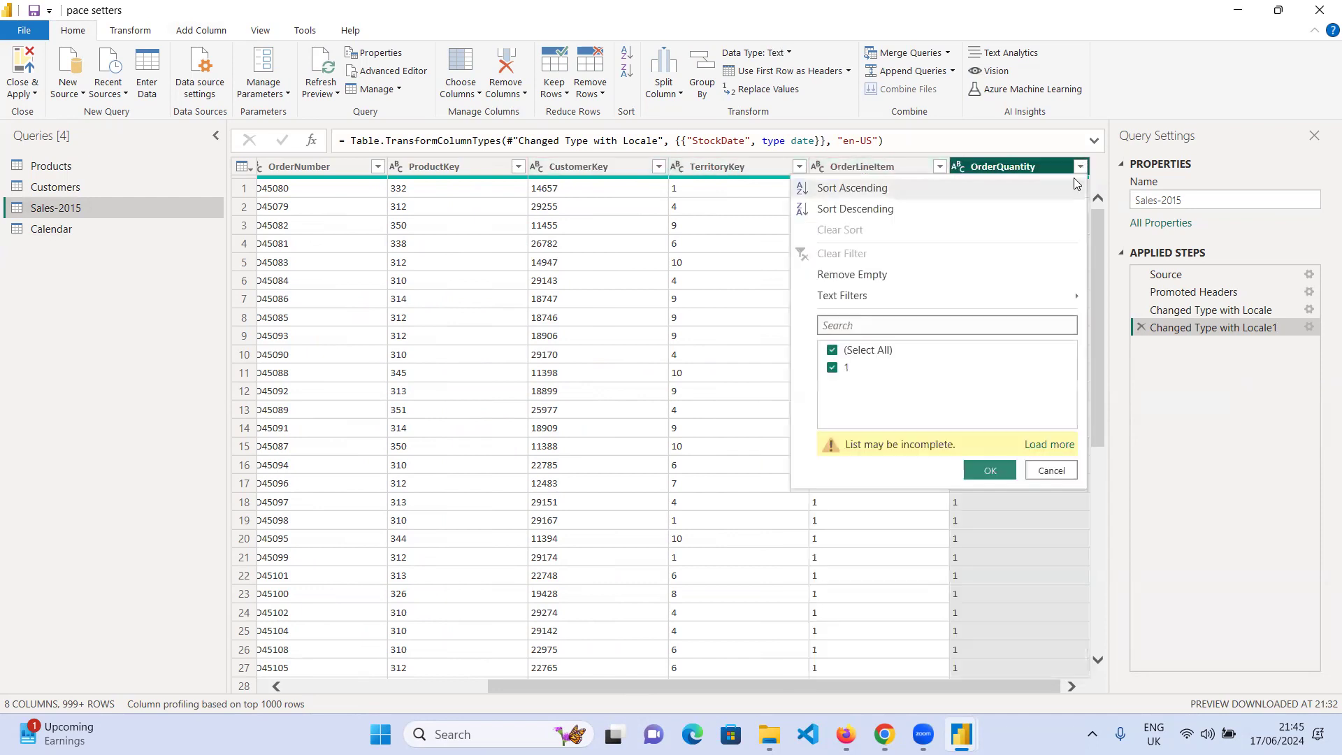
pyautogui.click(1057, 446)
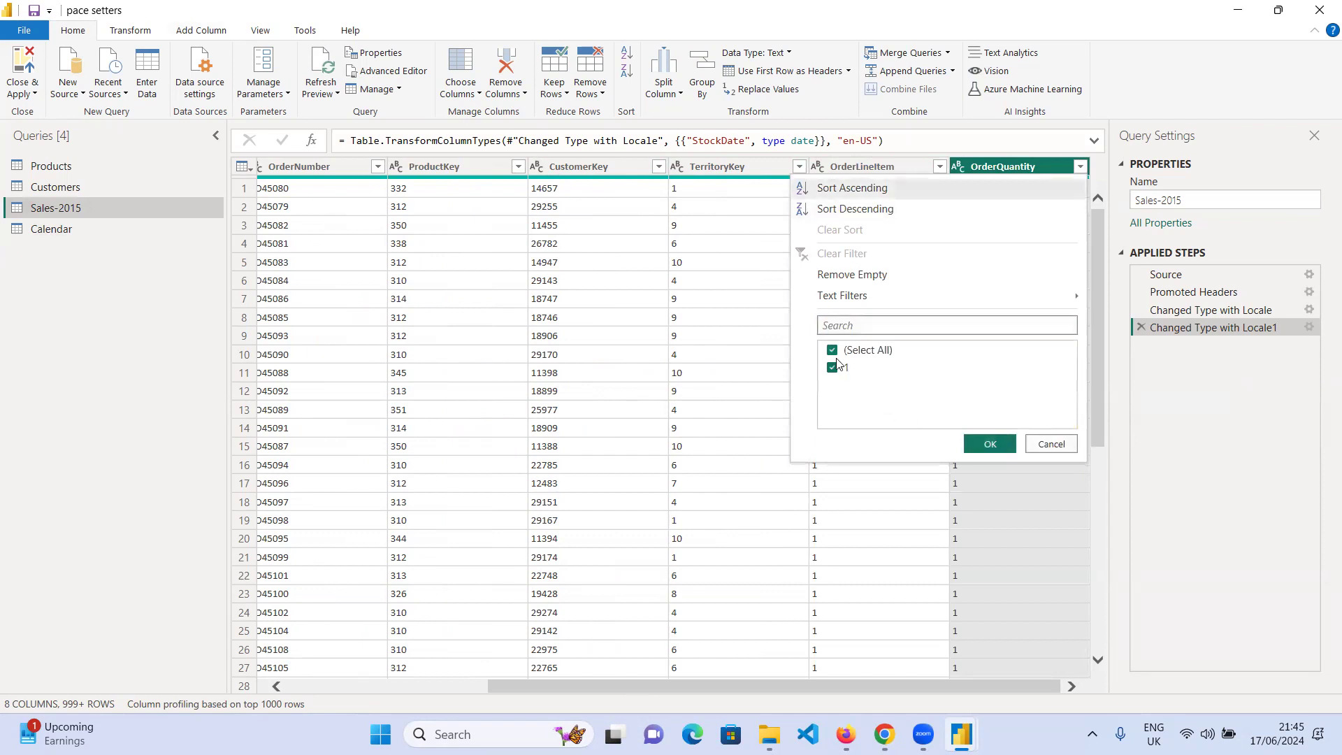
pyautogui.click(998, 446)
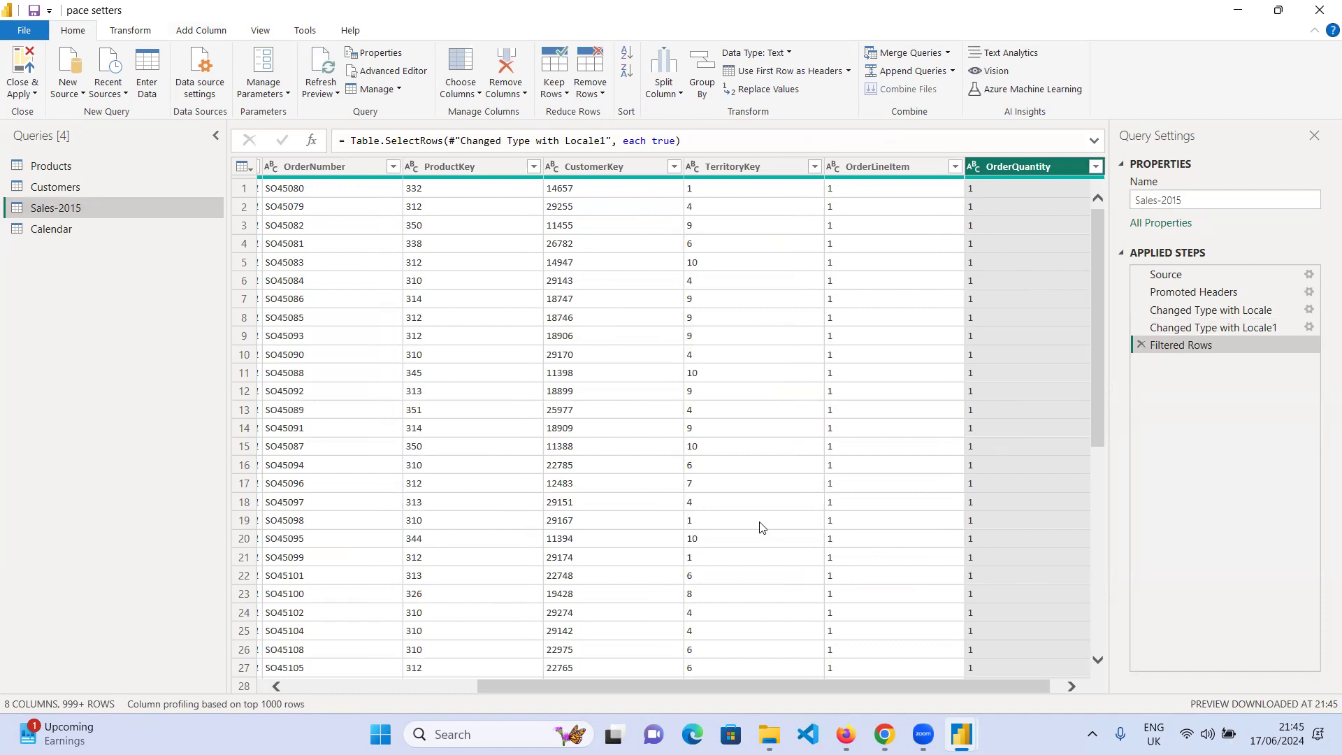
pyautogui.scroll(-5, 999, 462)
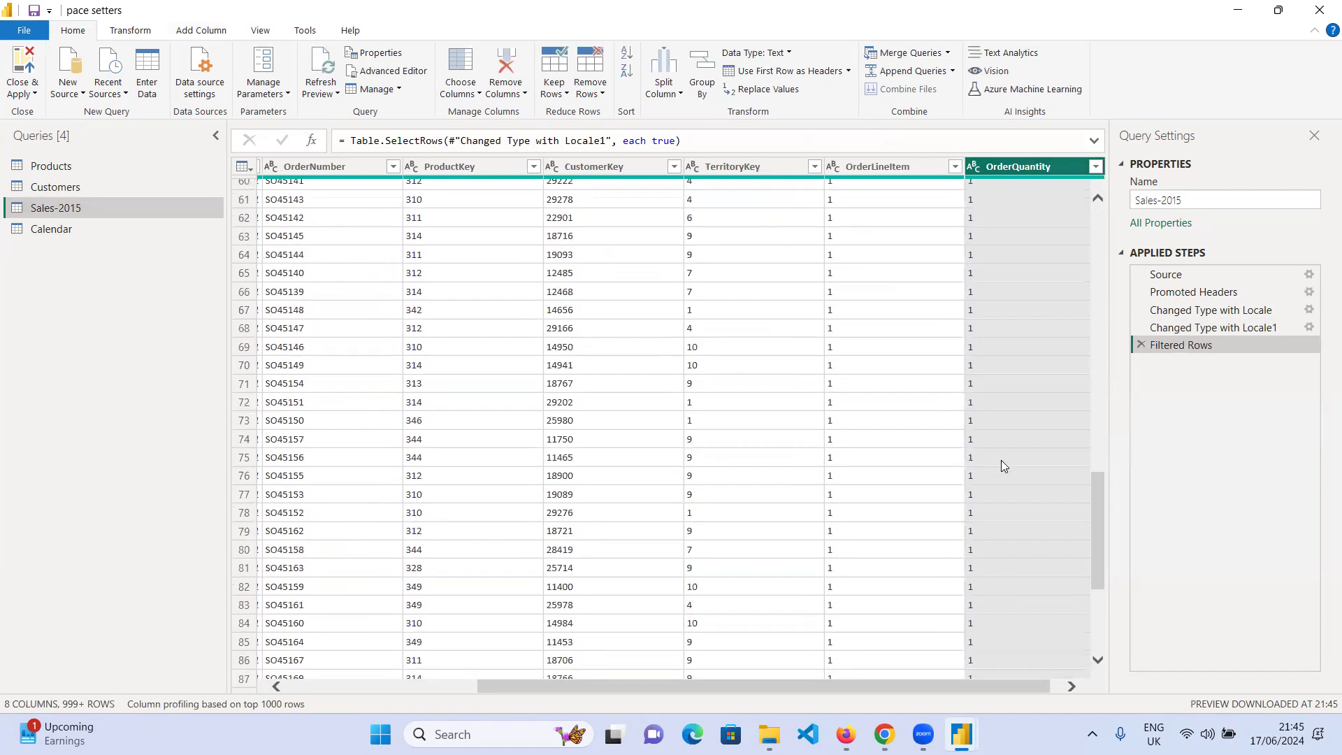
pyautogui.scroll(5, 1005, 431)
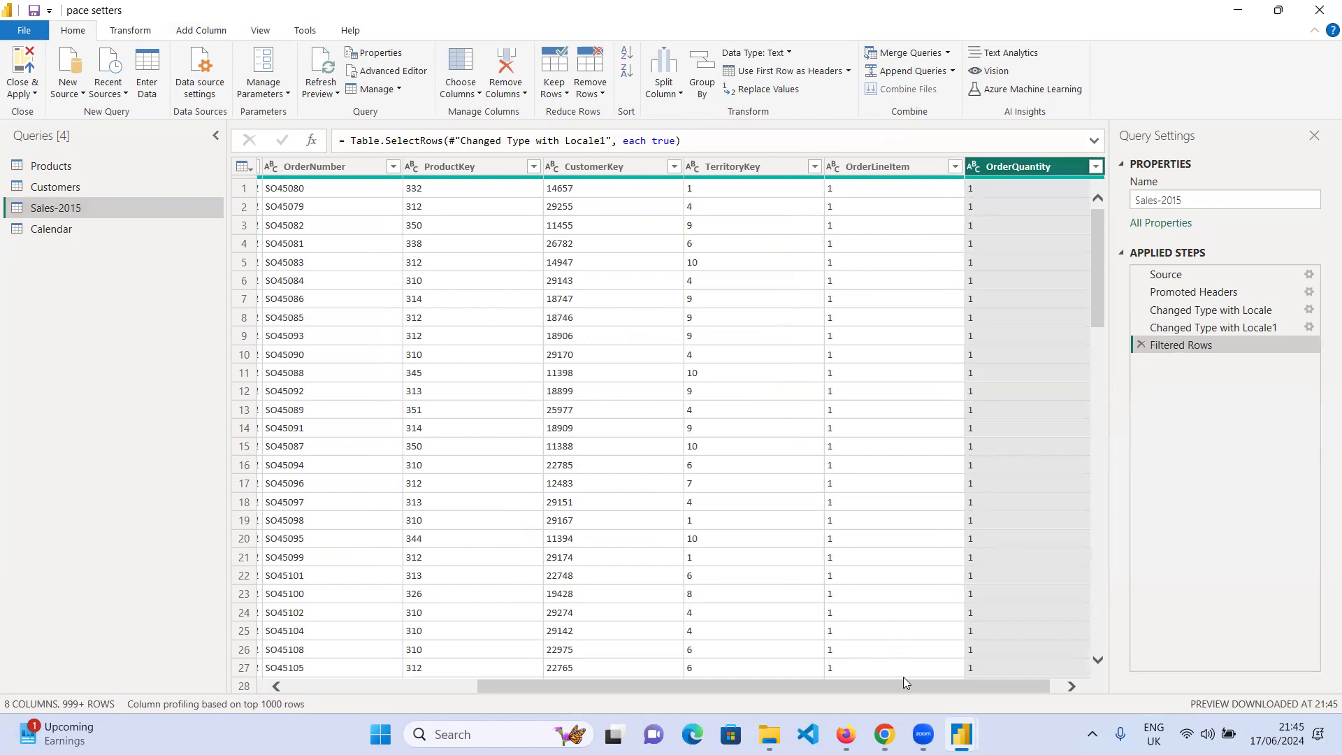
pyautogui.moveTo(906, 684); pyautogui.dragTo(934, 693)
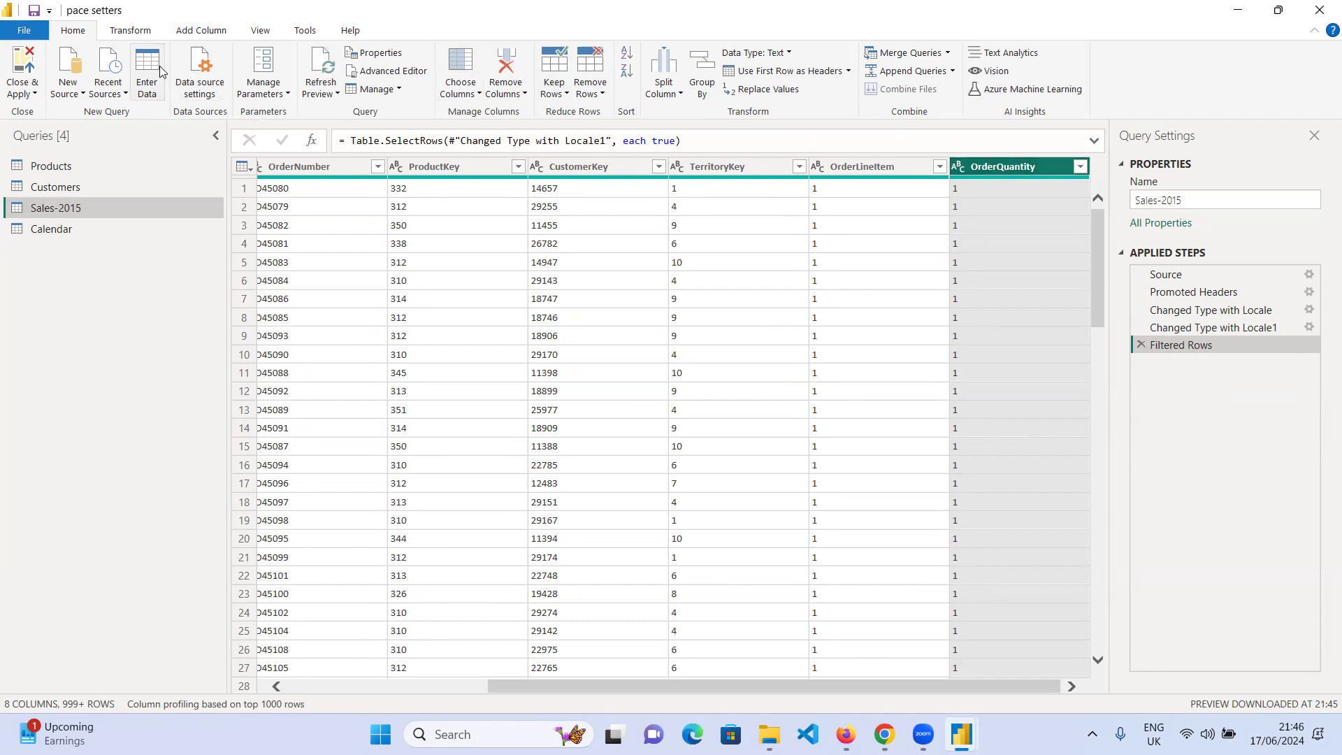
# - Set up a basic grouping of the Sales-2015 rows by ProductKey with a new column named Total Qnty Sold
pyautogui.click(133, 30)
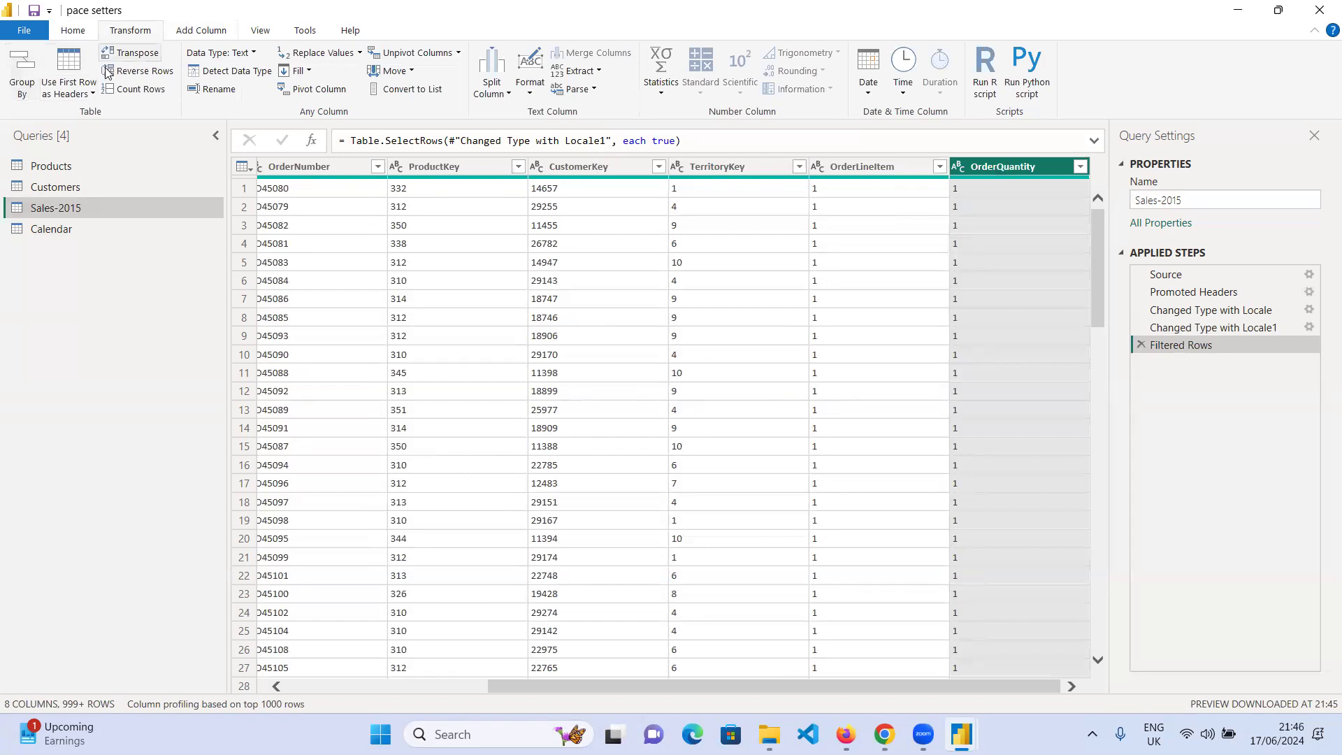
pyautogui.click(15, 70)
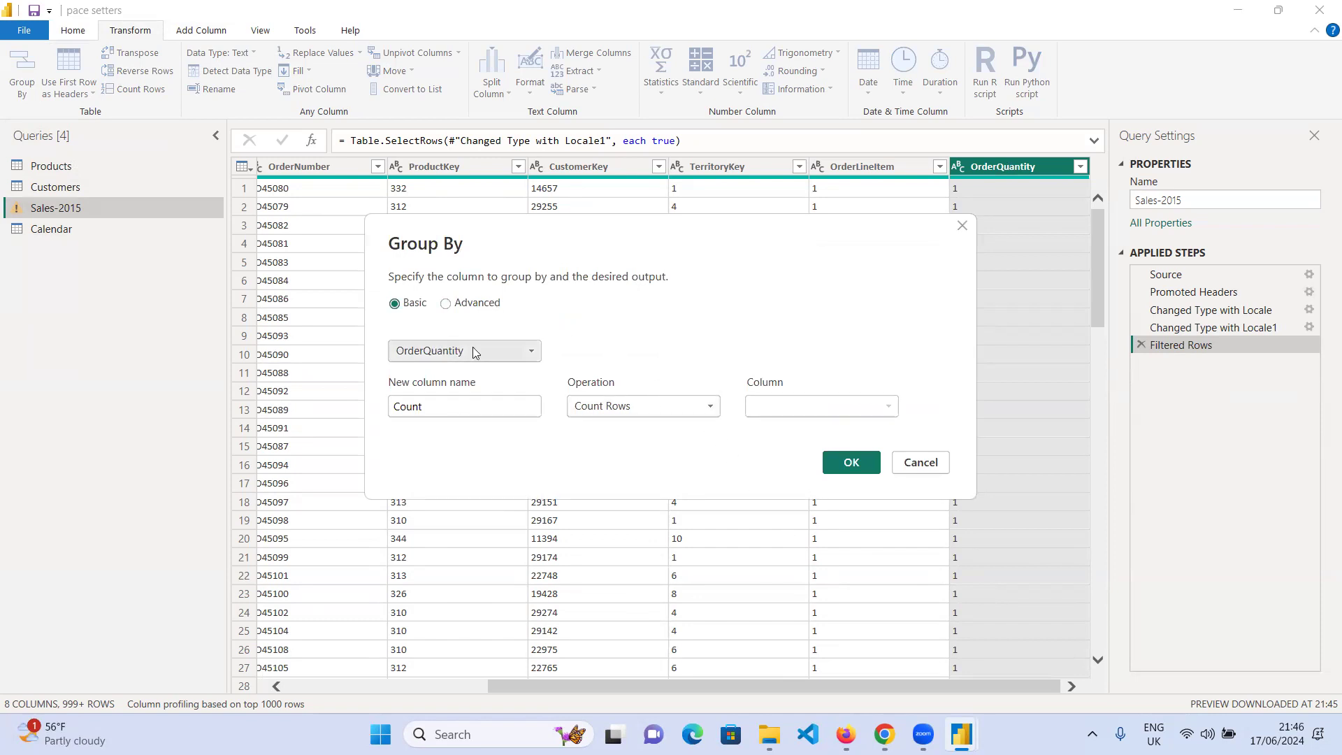
pyautogui.click(536, 358)
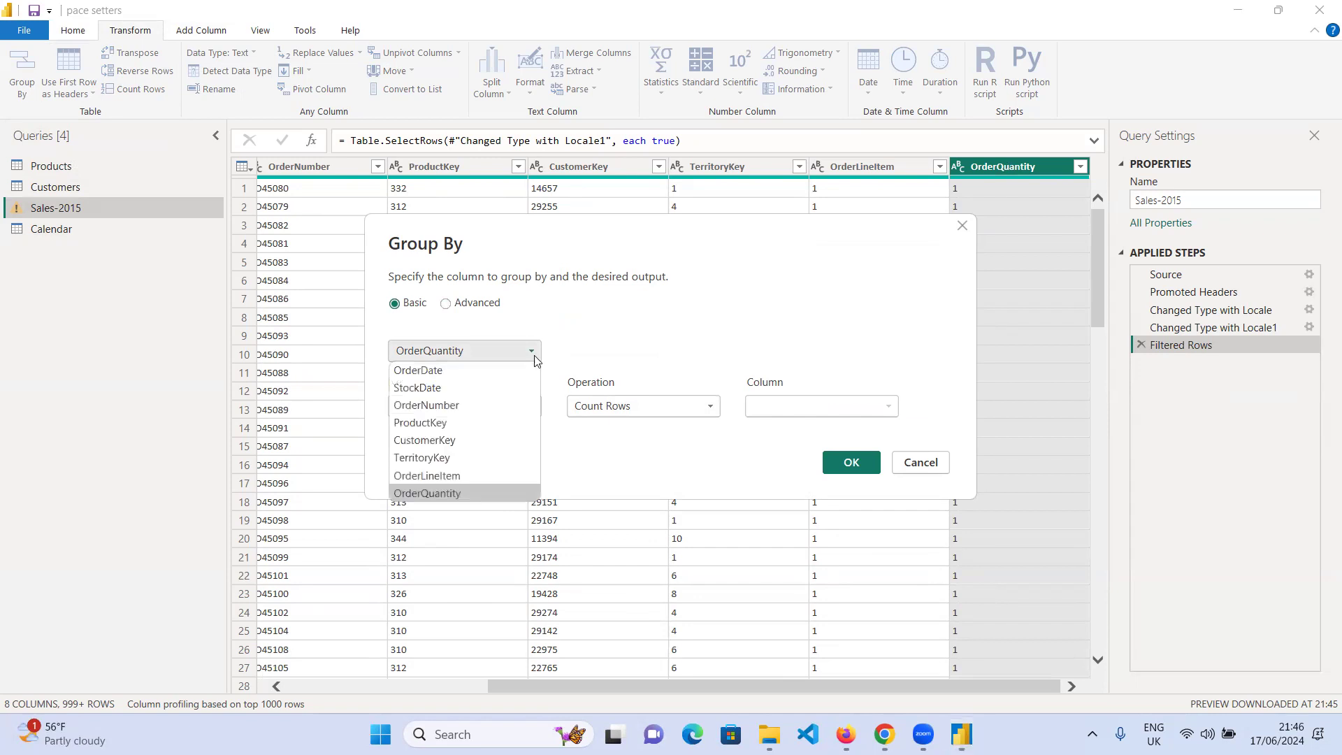
pyautogui.click(439, 424)
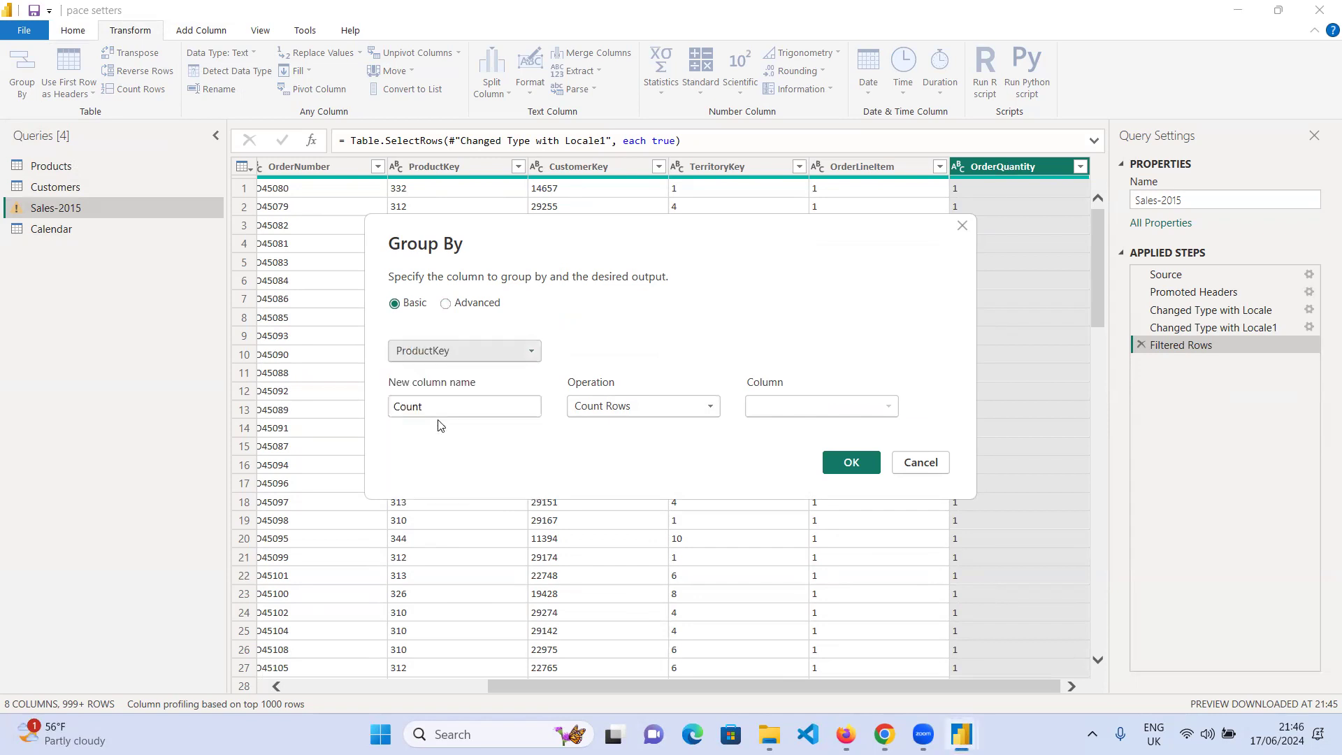
pyautogui.click(454, 405)
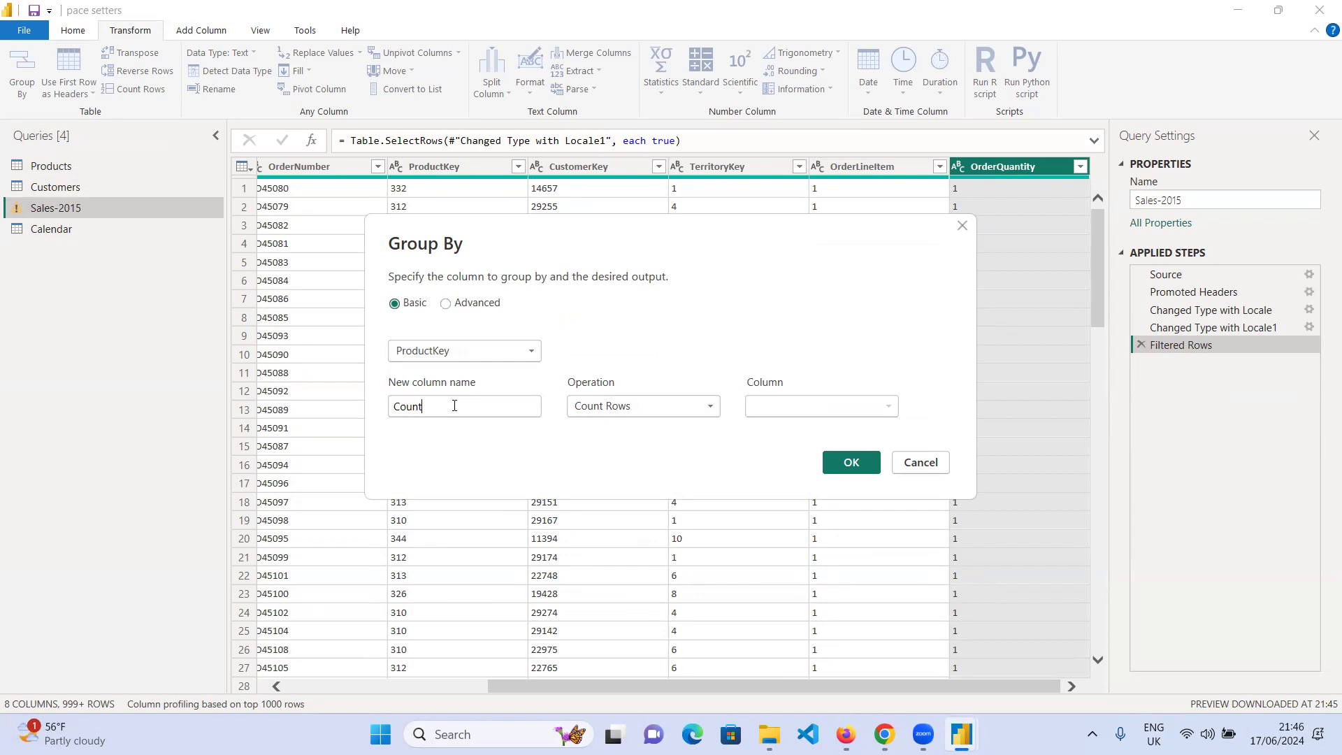
pyautogui.press('BackSpace')
pyautogui.press('BackSpace')
pyautogui.press('BackSpace')
pyautogui.press('BackSpace')
pyautogui.press('BackSpace')
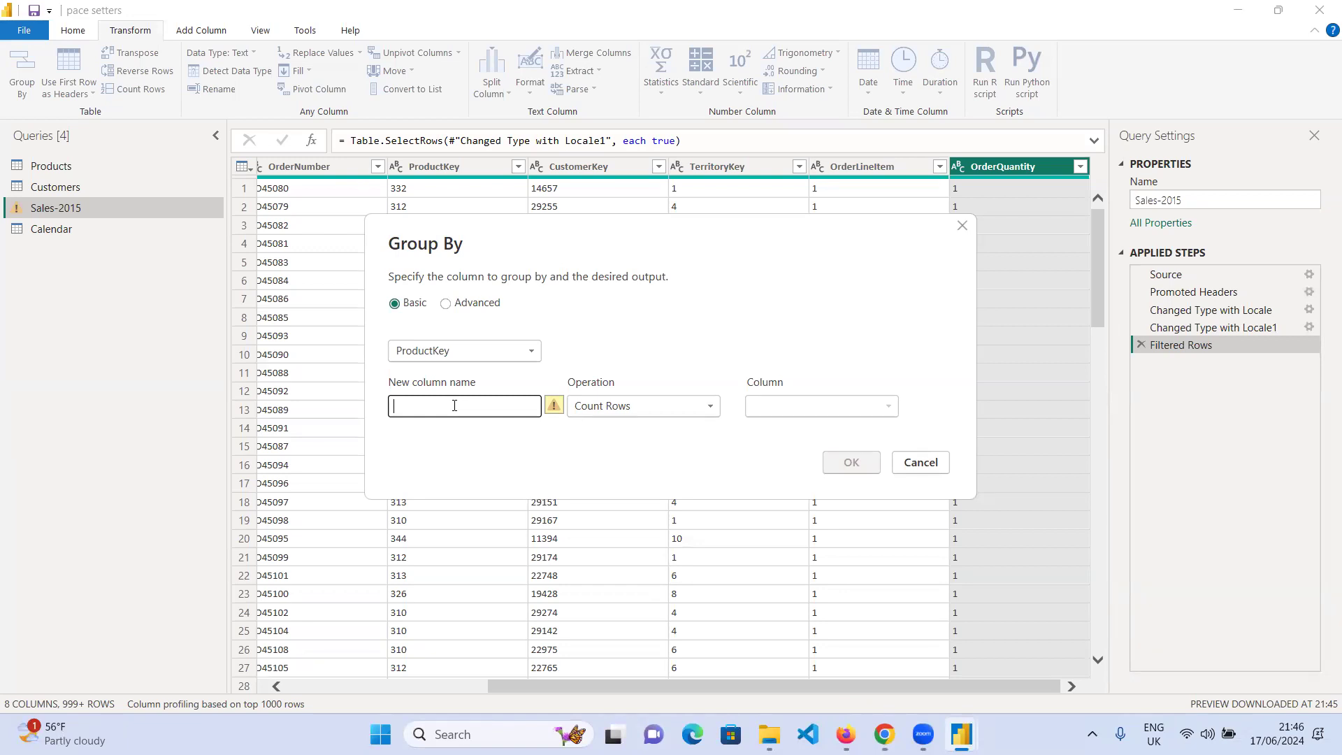
pyautogui.write('Total')
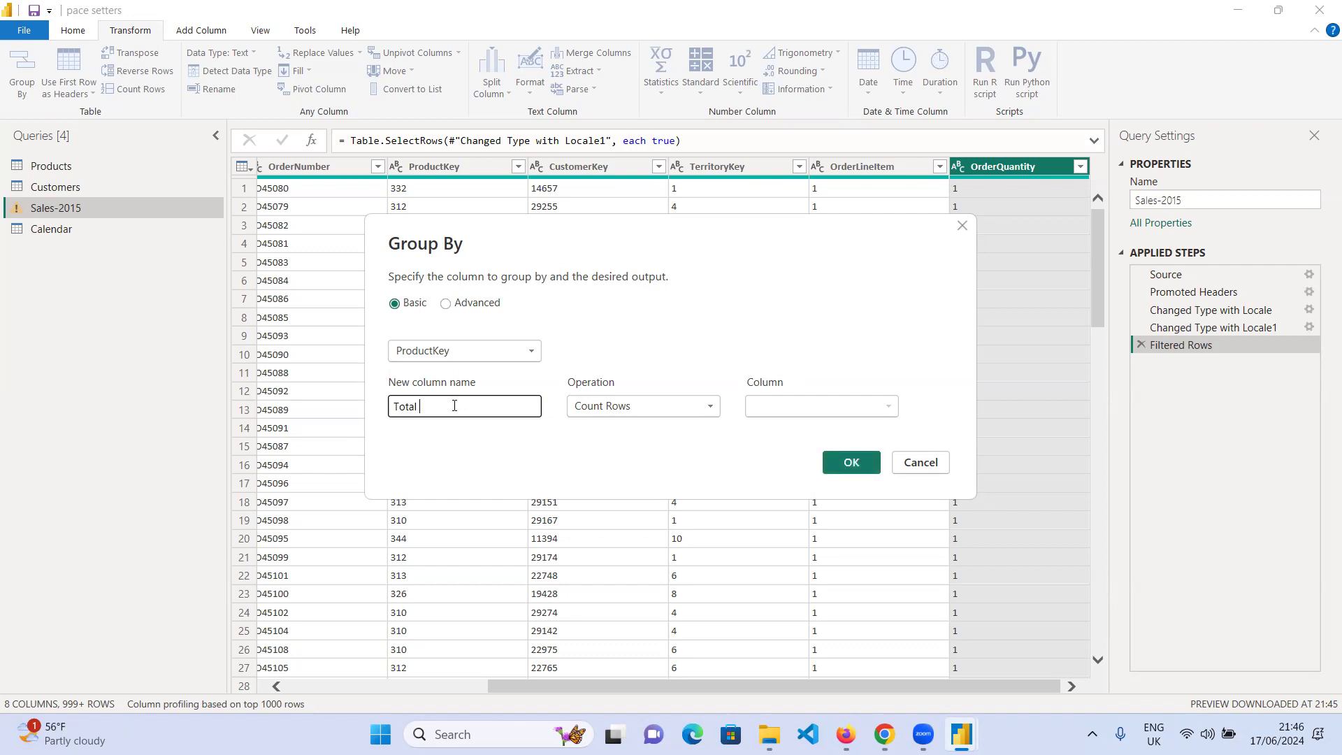
pyautogui.write(' Qnty Sold')
# - Make the grouped column a Sum of OrderQuantity and apply the grouping
pyautogui.click(711, 407)
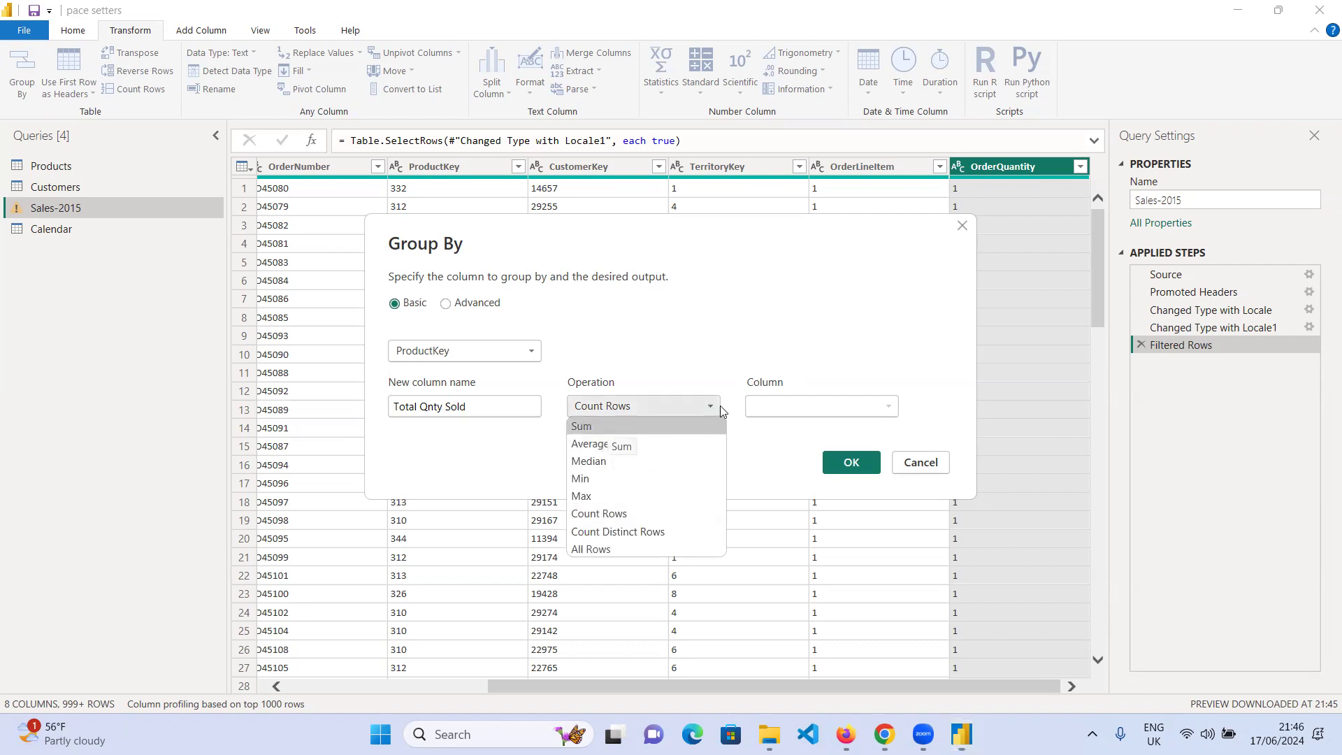
pyautogui.click(591, 425)
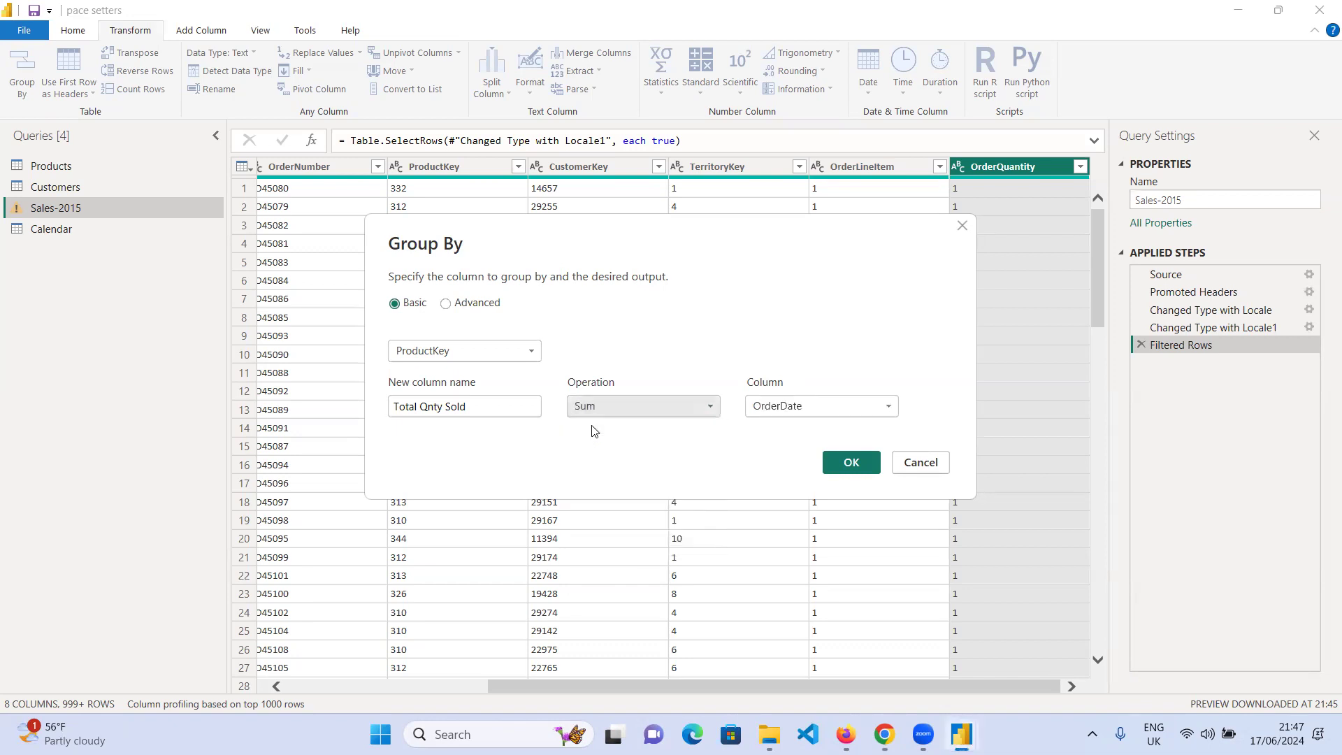
pyautogui.click(889, 407)
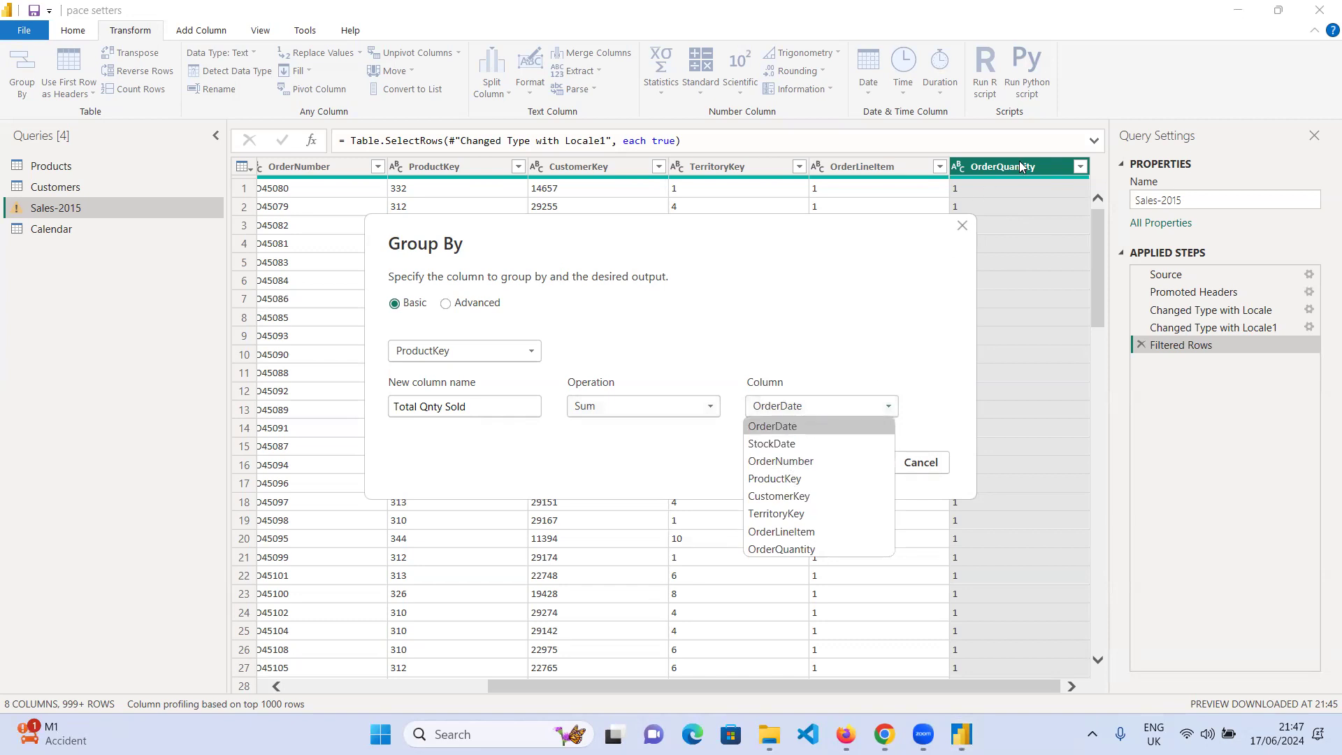
pyautogui.click(788, 549)
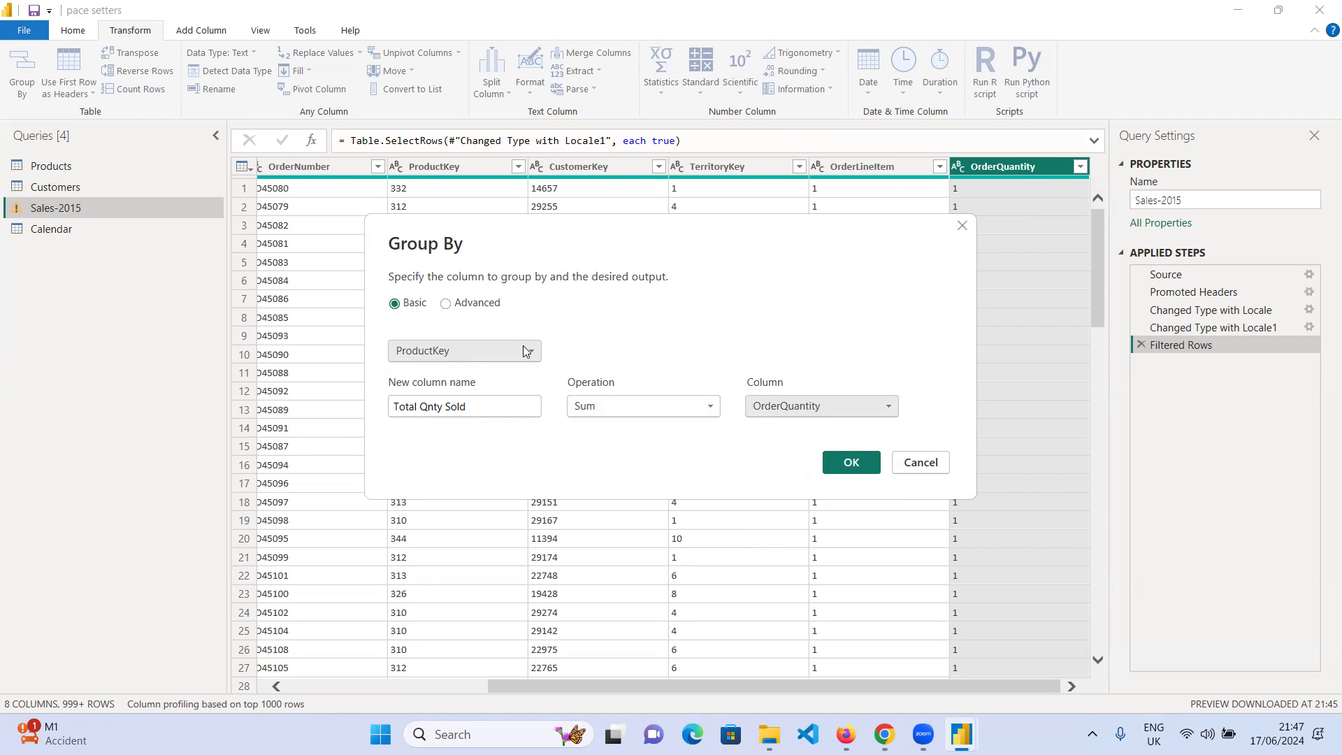
pyautogui.click(845, 460)
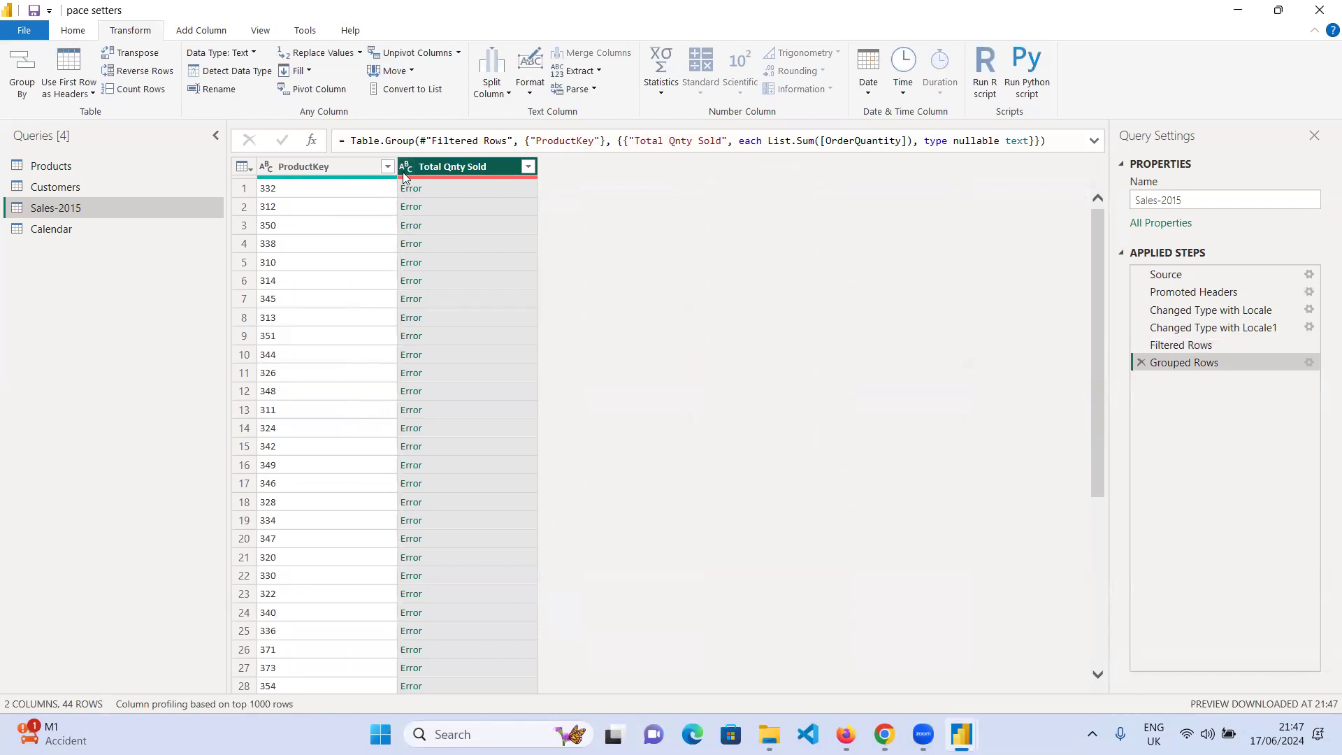
# - Try regrouping by OrderLineItem with a Sum of ProductKey, and delete the Grouped Rows step from Sales-2015
pyautogui.click(1309, 362)
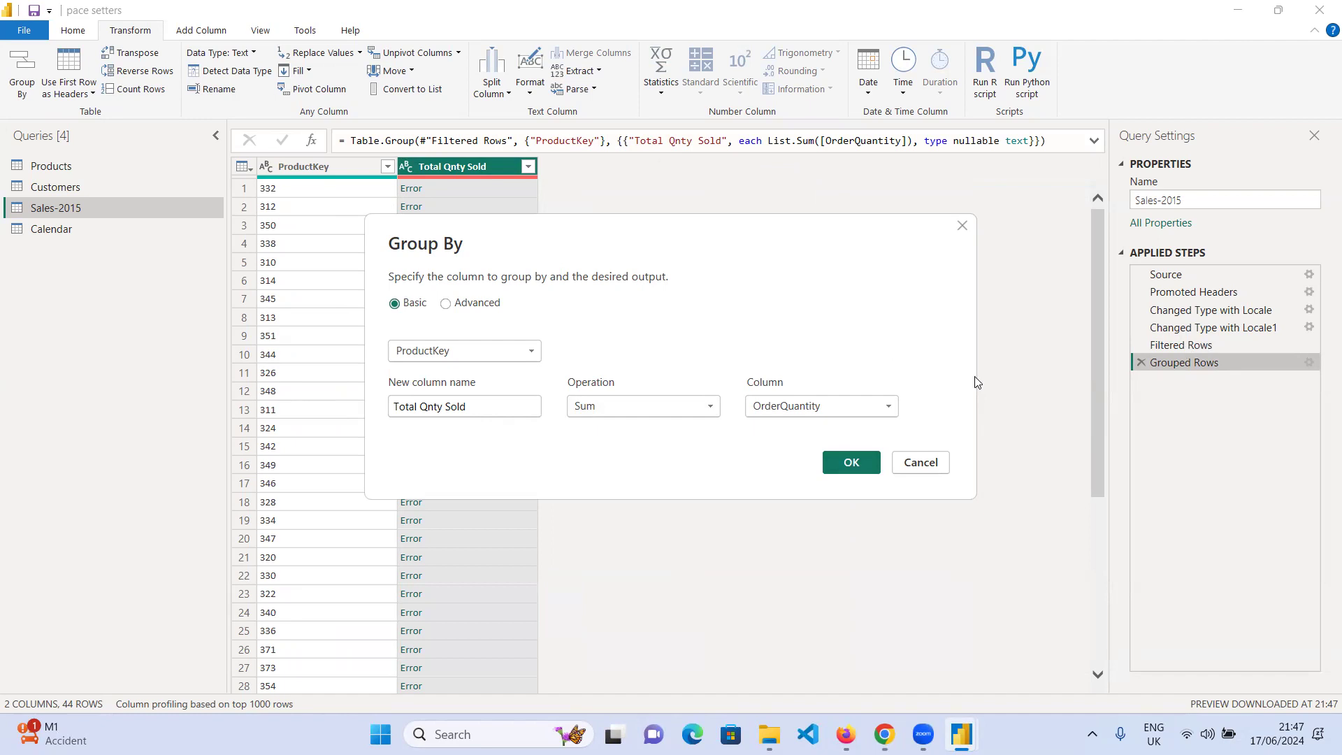
pyautogui.click(531, 357)
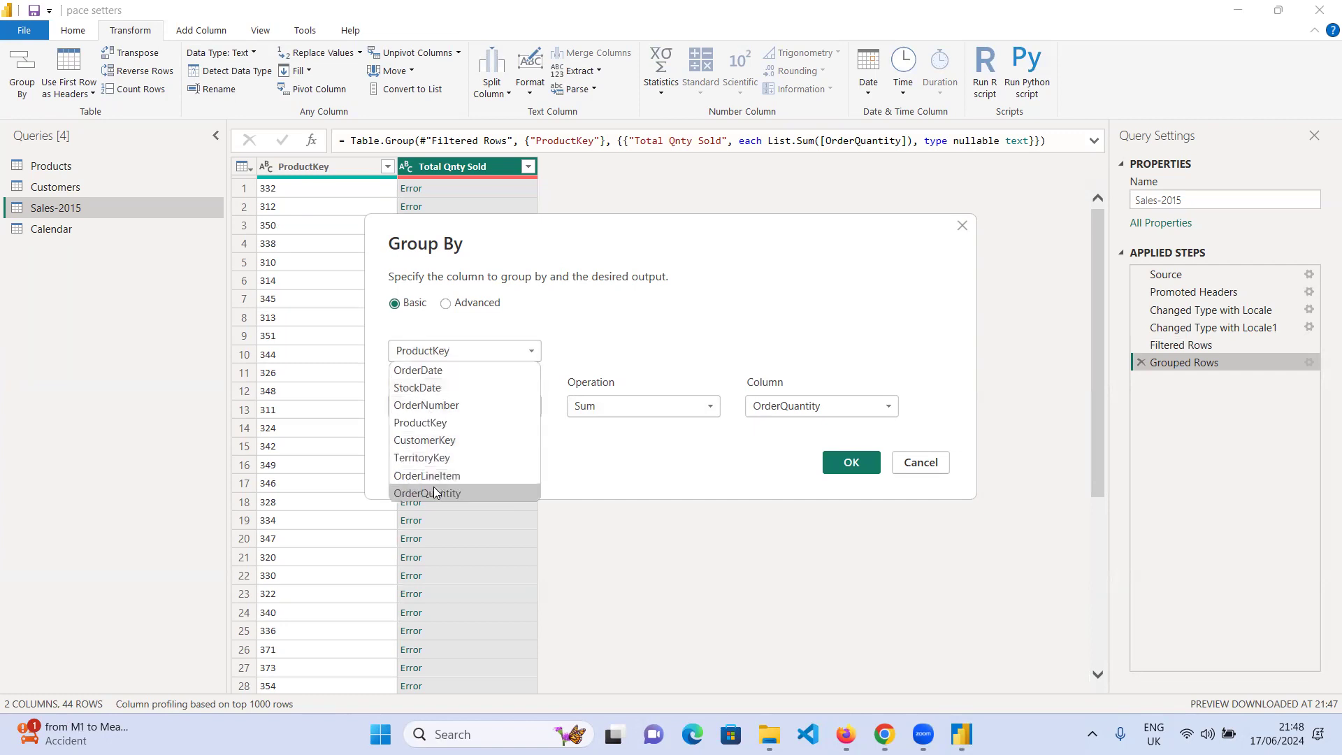
pyautogui.click(480, 473)
pyautogui.click(889, 407)
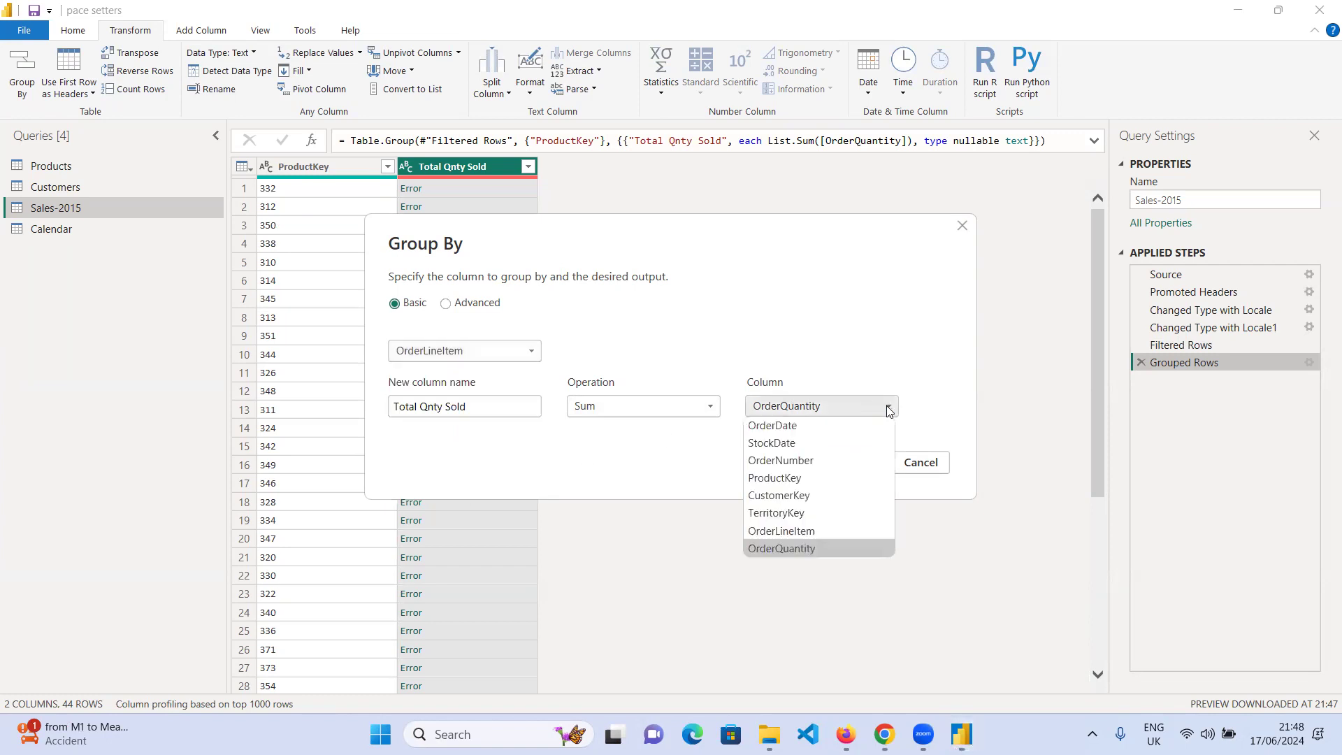
pyautogui.click(815, 479)
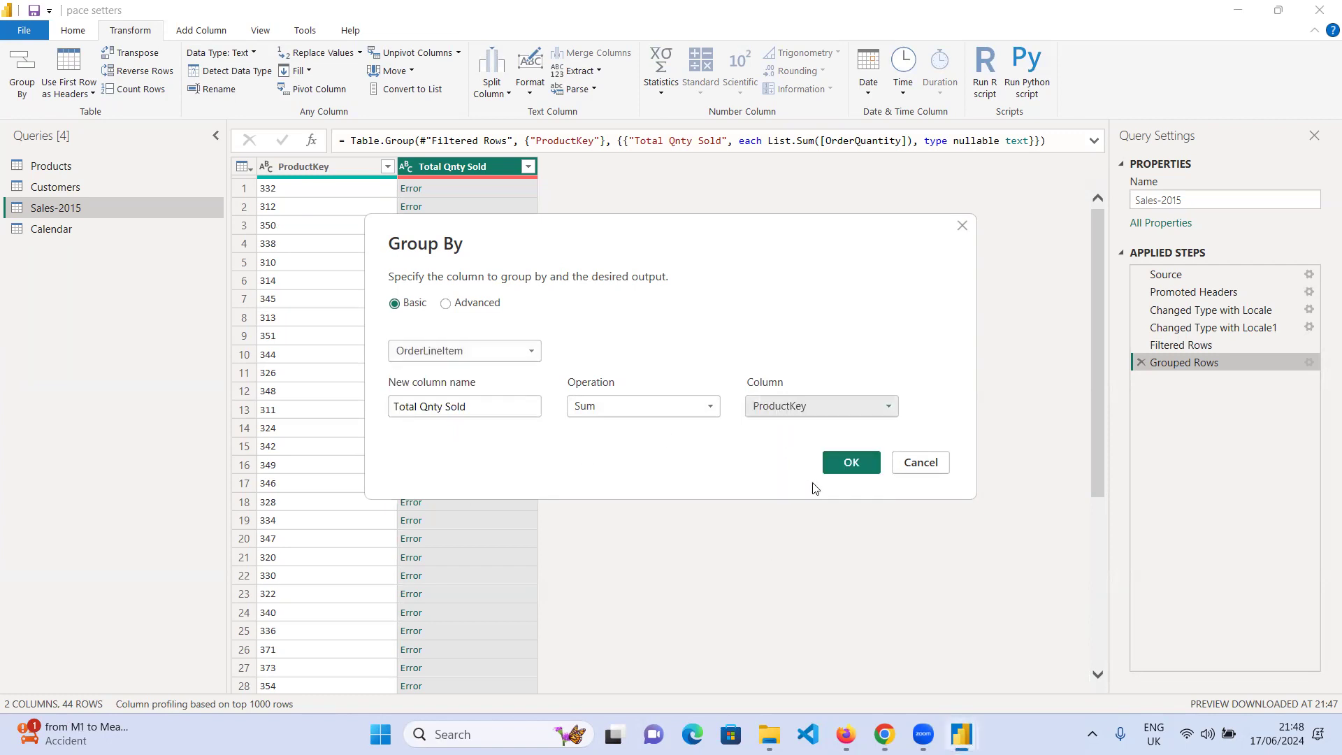
pyautogui.click(852, 462)
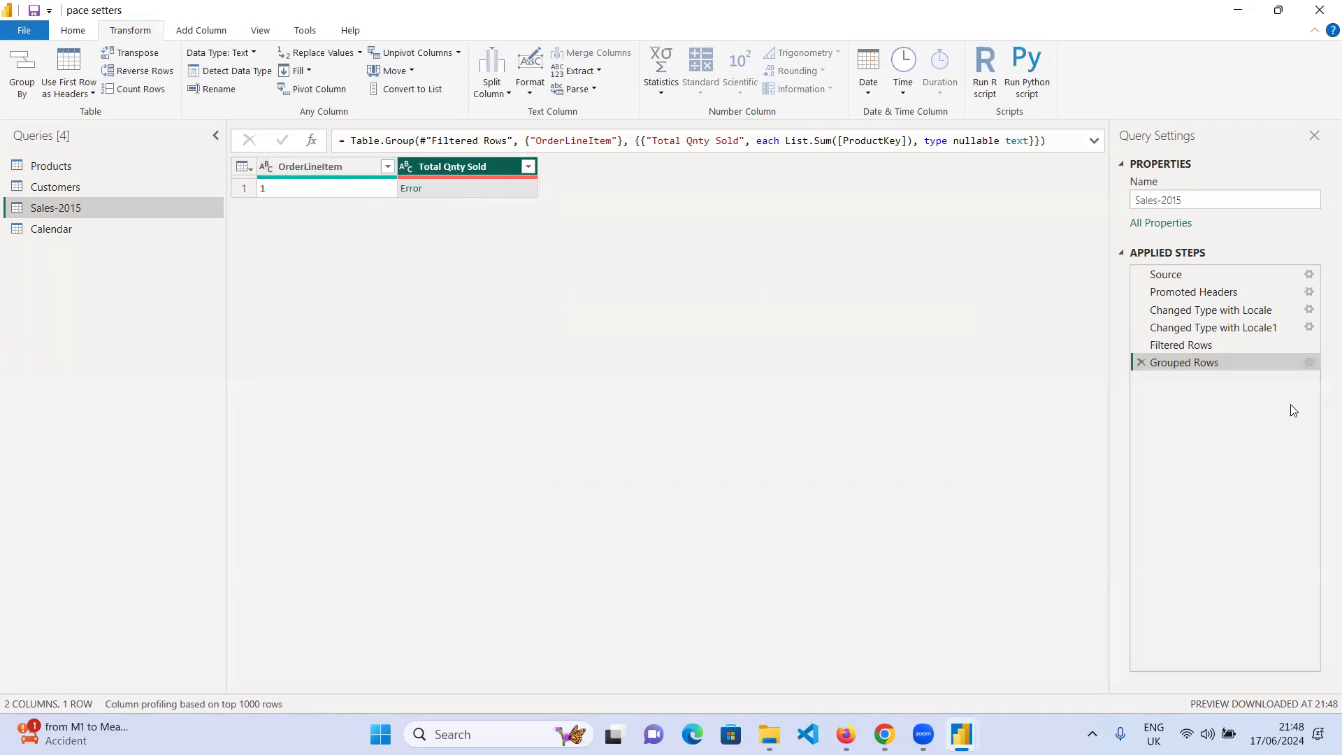
pyautogui.click(1141, 362)
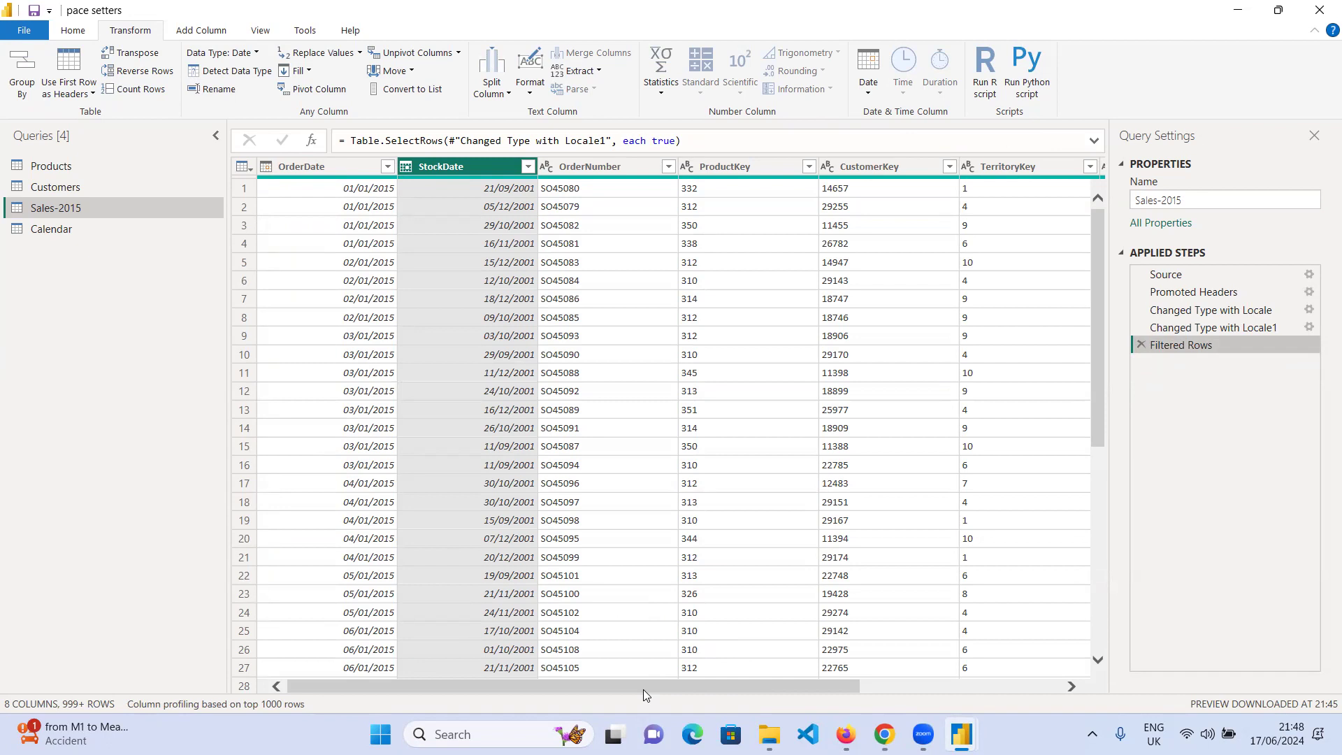
# - Examine the Sales-2015 columns from OrderDate through OrderQuantity
pyautogui.moveTo(643, 689); pyautogui.dragTo(956, 673)
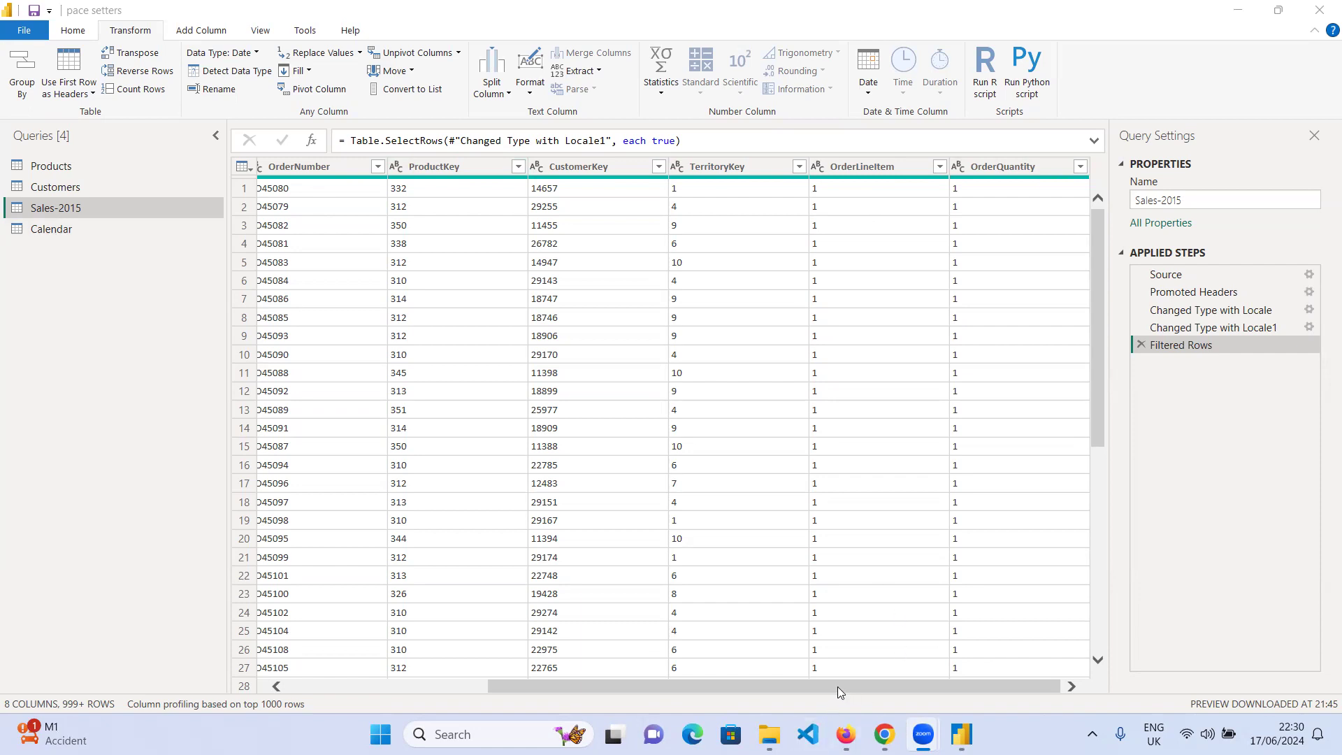
pyautogui.hscroll(-5, 828, 684)
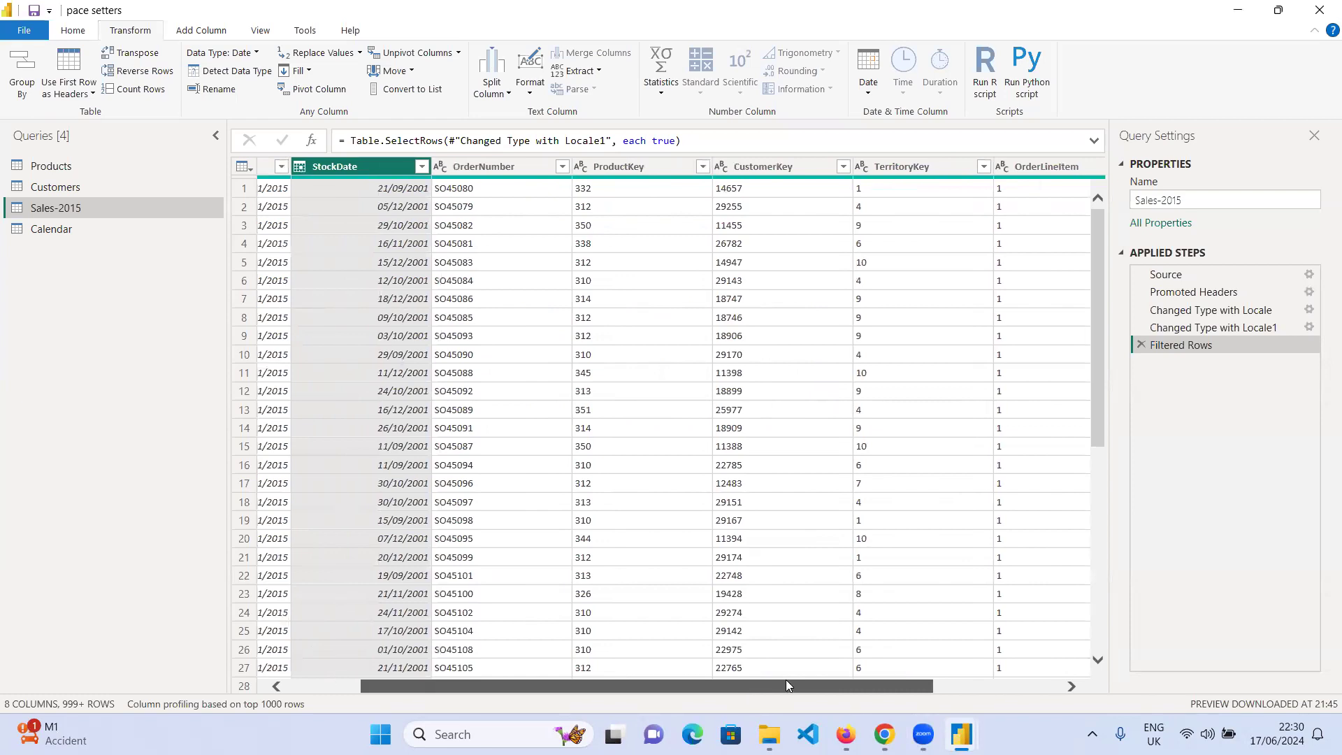
pyautogui.hscroll(3, 786, 680)
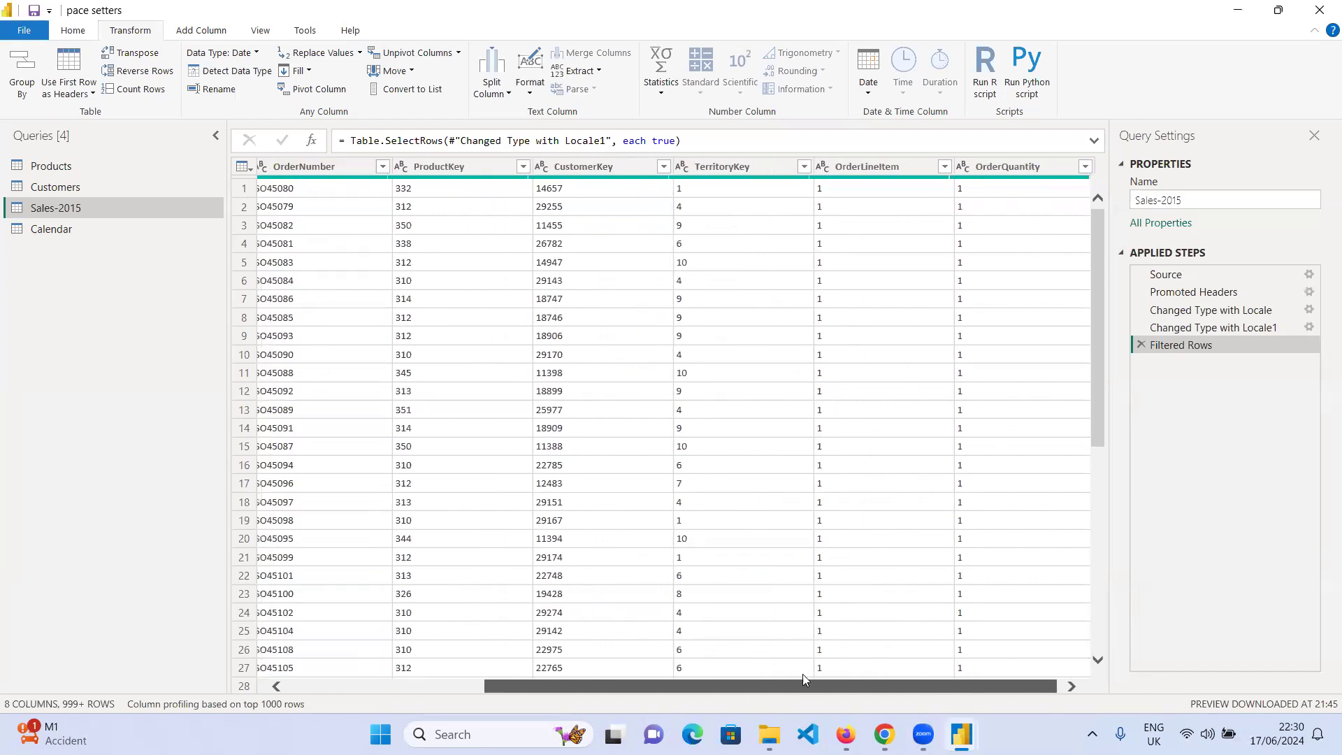
pyautogui.moveTo(797, 674); pyautogui.dragTo(880, 657)
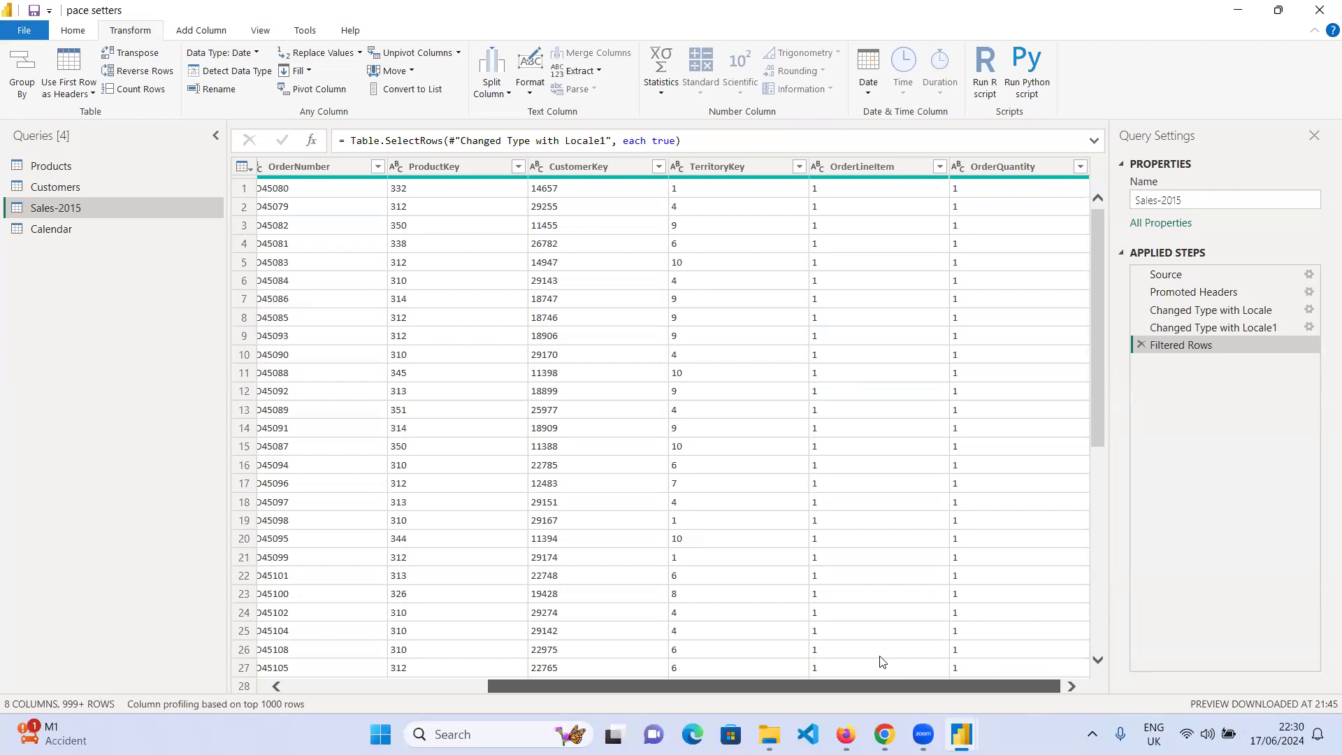
pyautogui.moveTo(879, 657); pyautogui.dragTo(875, 659)
pyautogui.moveTo(734, 668); pyautogui.dragTo(512, 668)
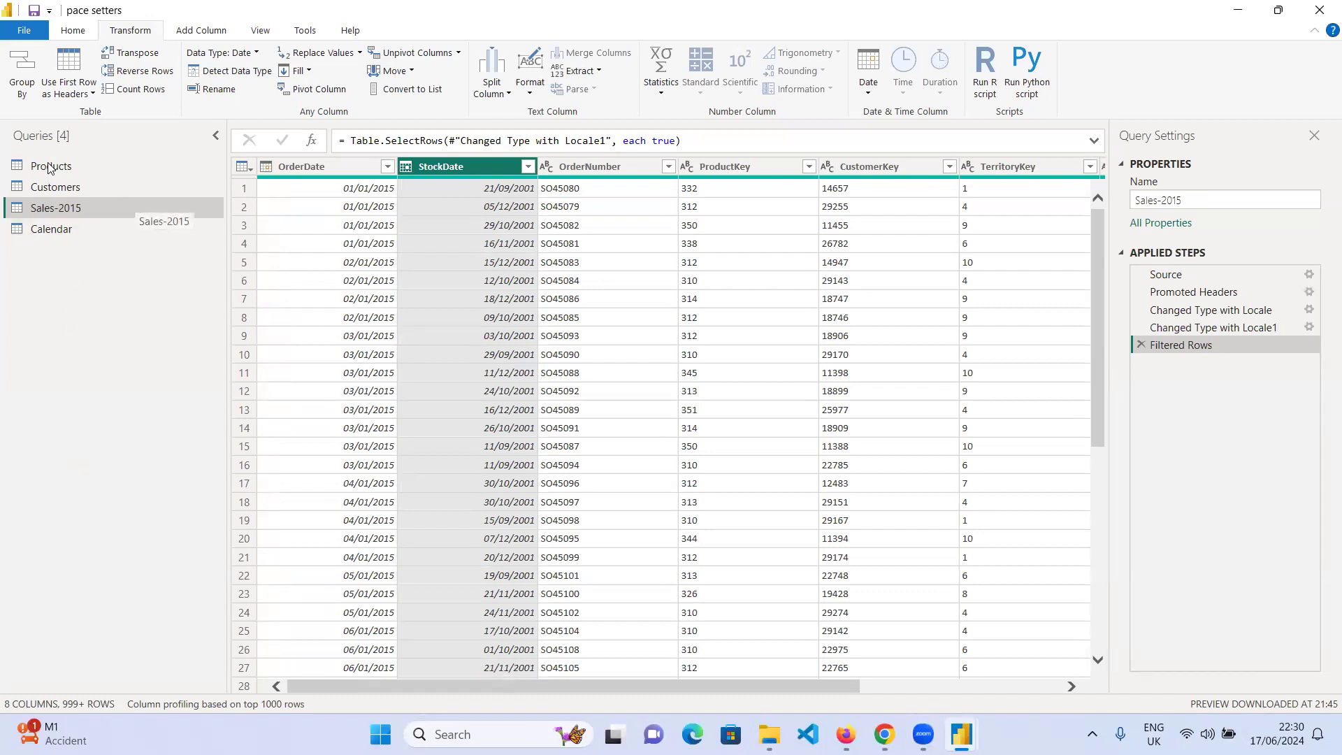
# - Examine the Products query's columns from ProductKey through ProductPrice, and return to the Sales-2015 query
pyautogui.click(70, 169)
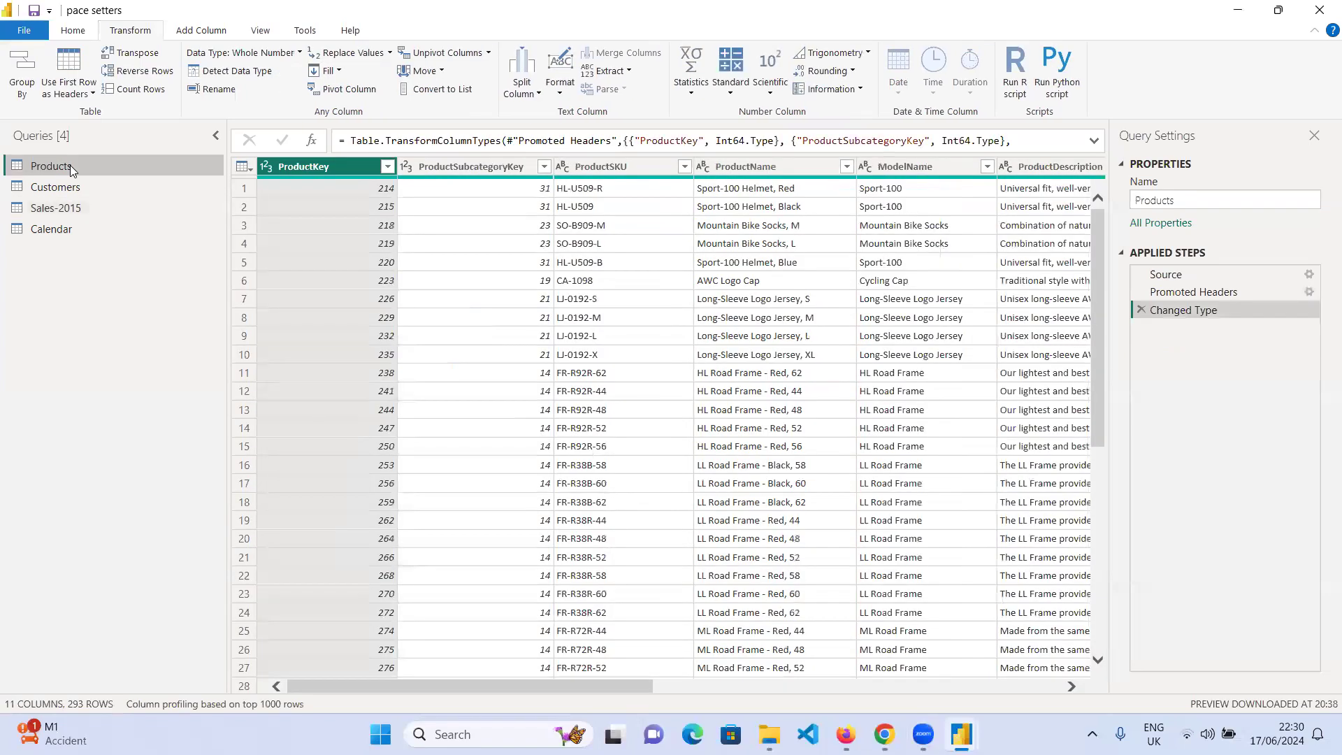
pyautogui.moveTo(524, 688); pyautogui.dragTo(1030, 655)
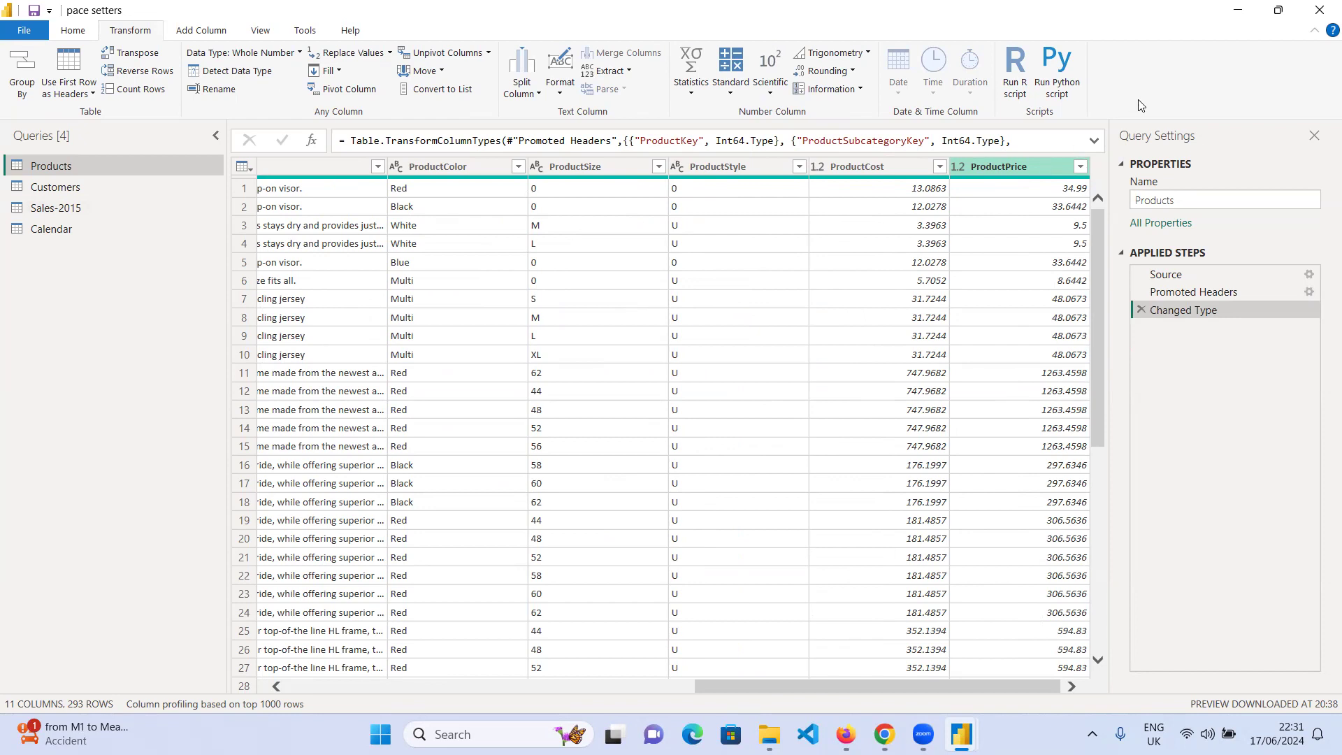
pyautogui.moveTo(992, 680); pyautogui.dragTo(619, 694)
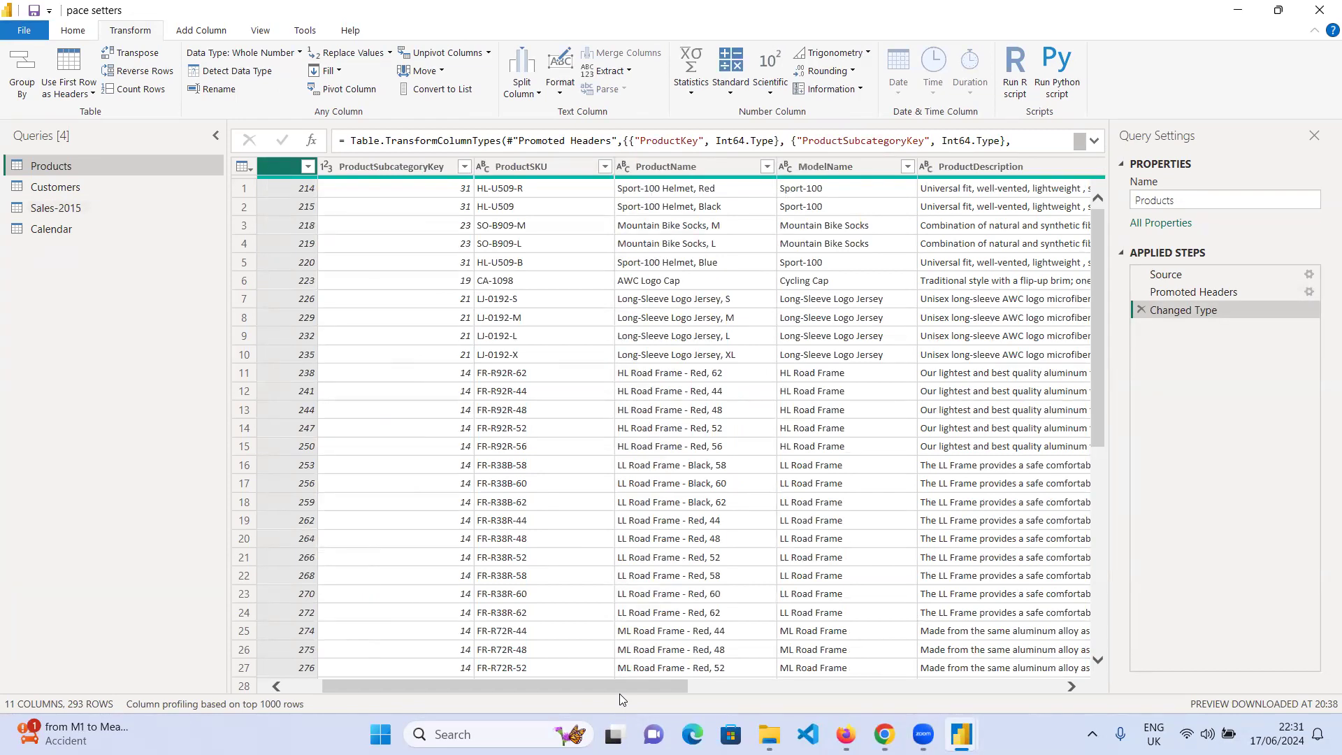
pyautogui.moveTo(635, 681); pyautogui.dragTo(523, 691)
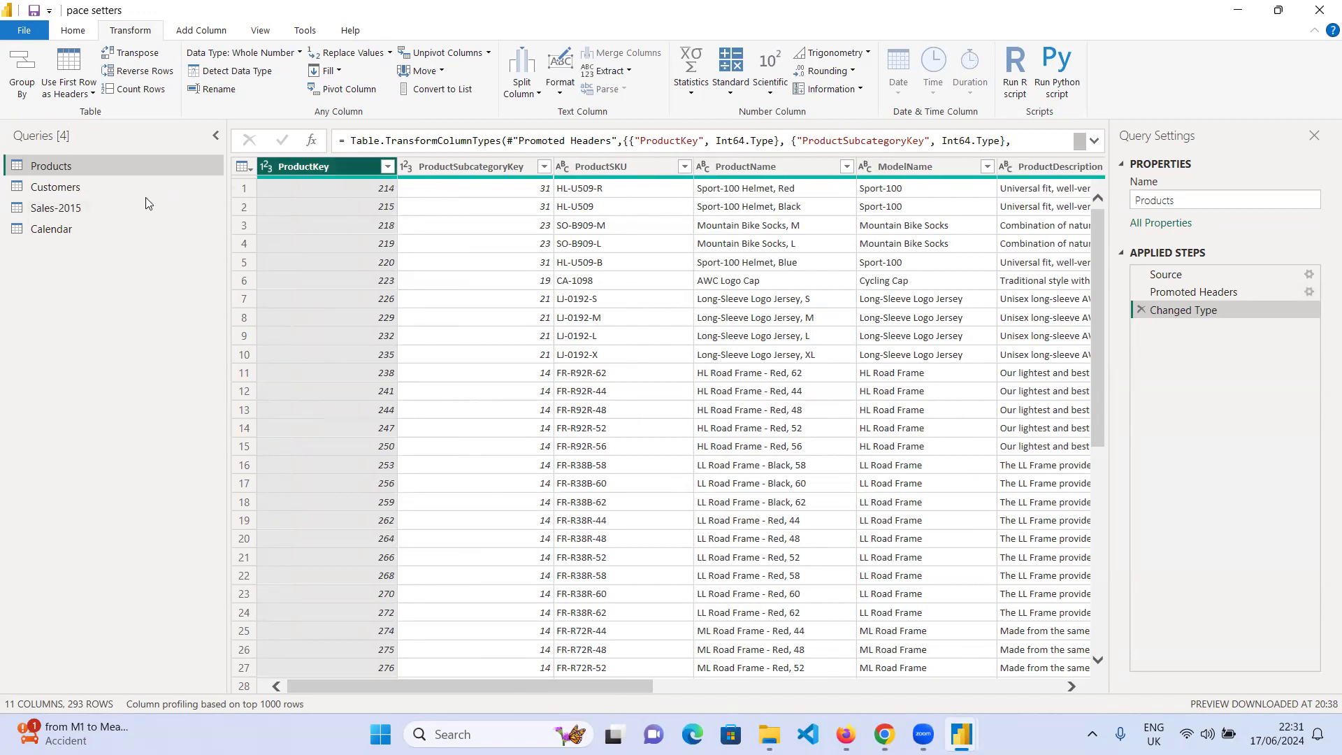
pyautogui.click(77, 210)
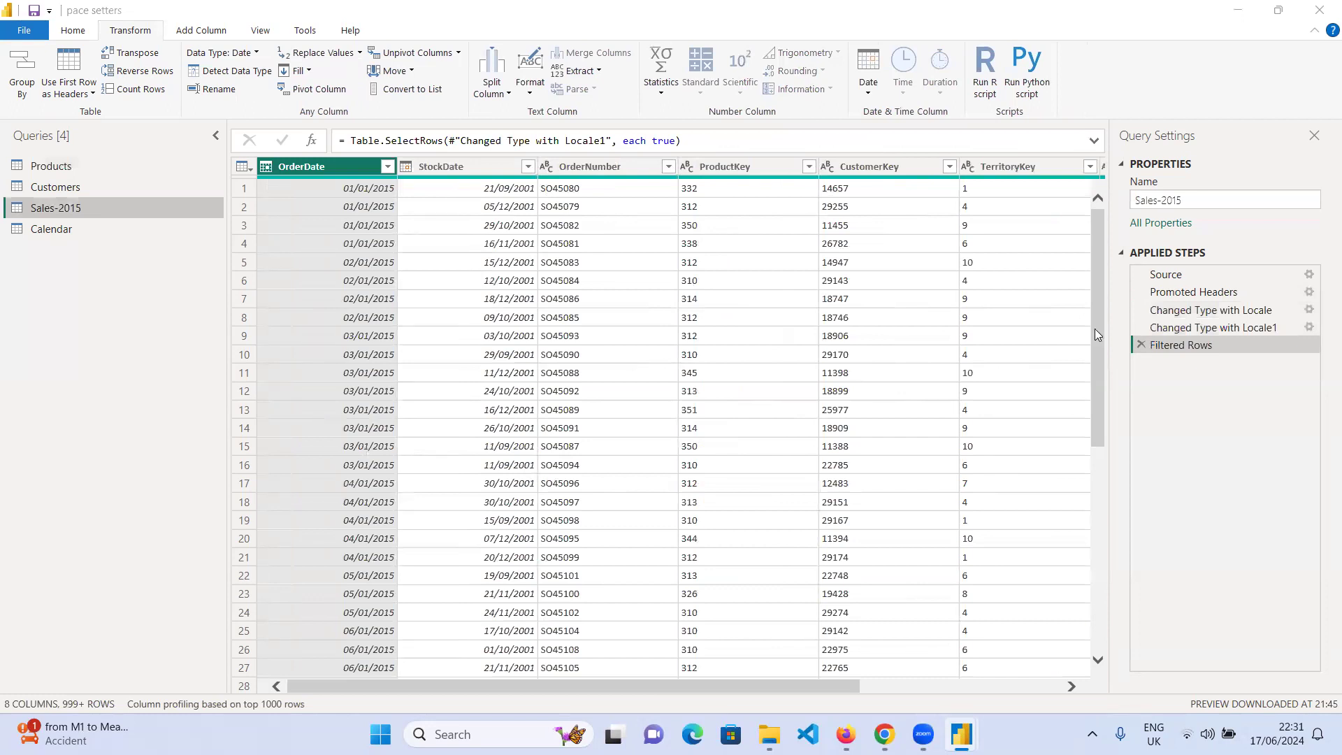
# - Start a merge of the Sales-2015 query and choose Products as the second table
pyautogui.click(72, 31)
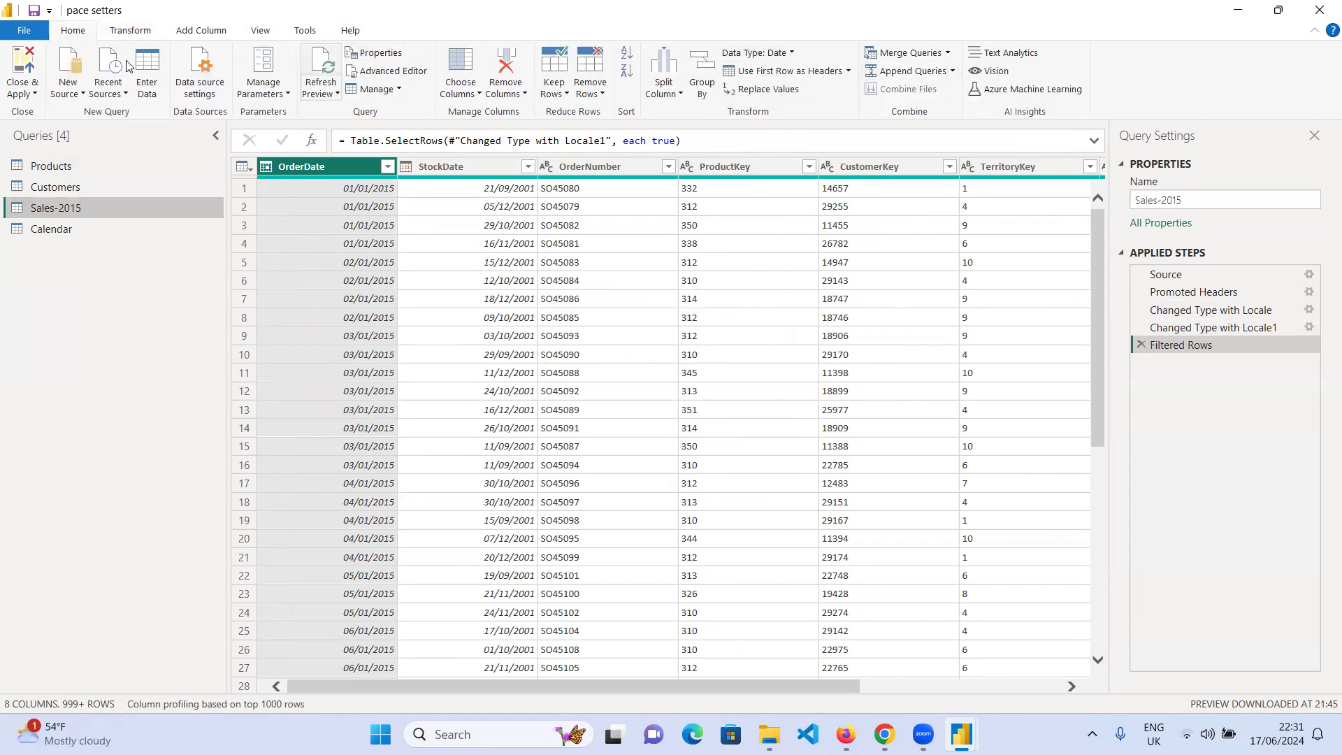
pyautogui.click(949, 54)
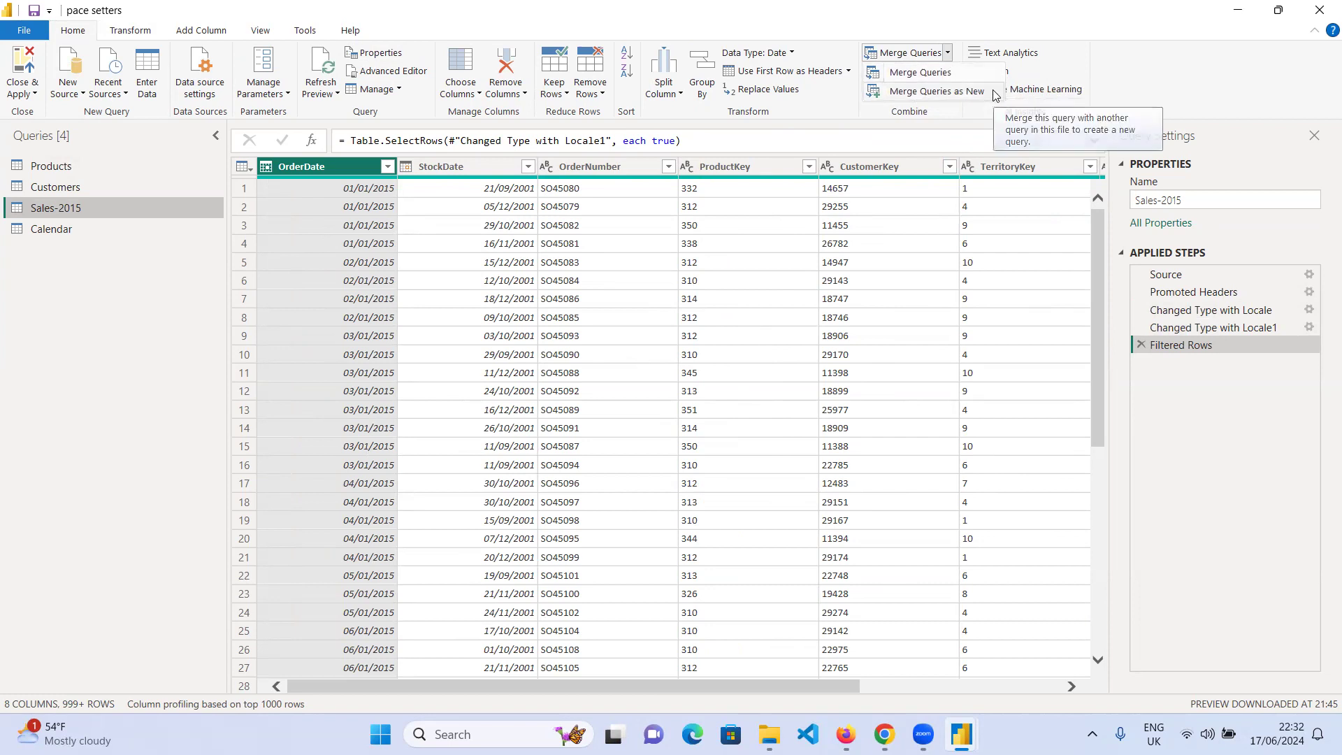
pyautogui.click(920, 75)
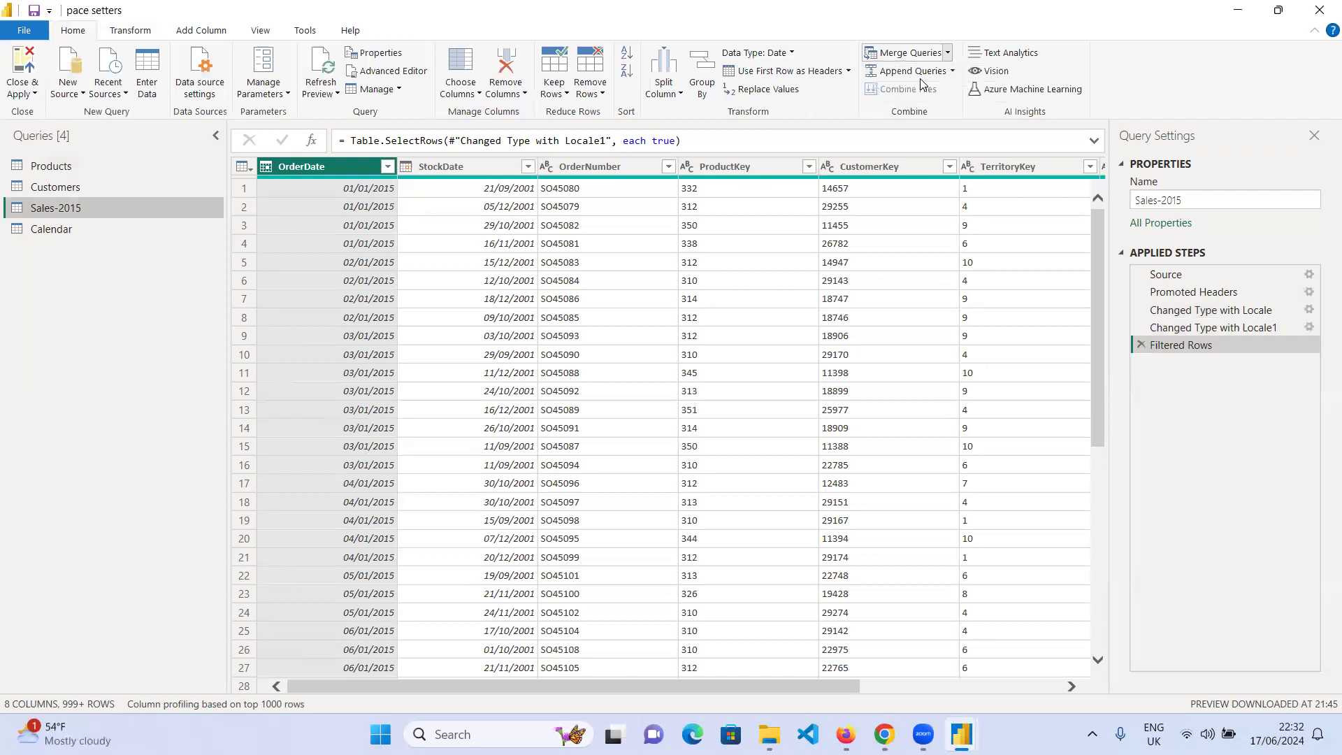
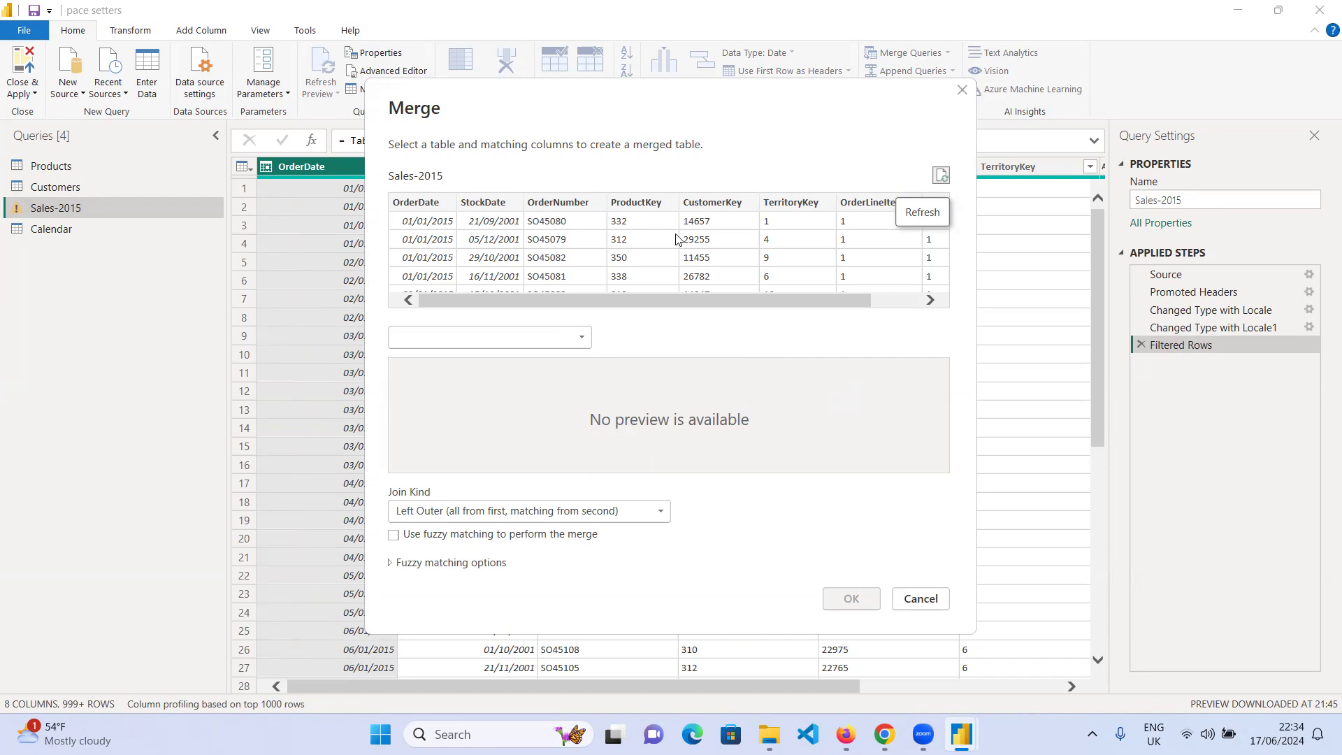
pyautogui.click(588, 341)
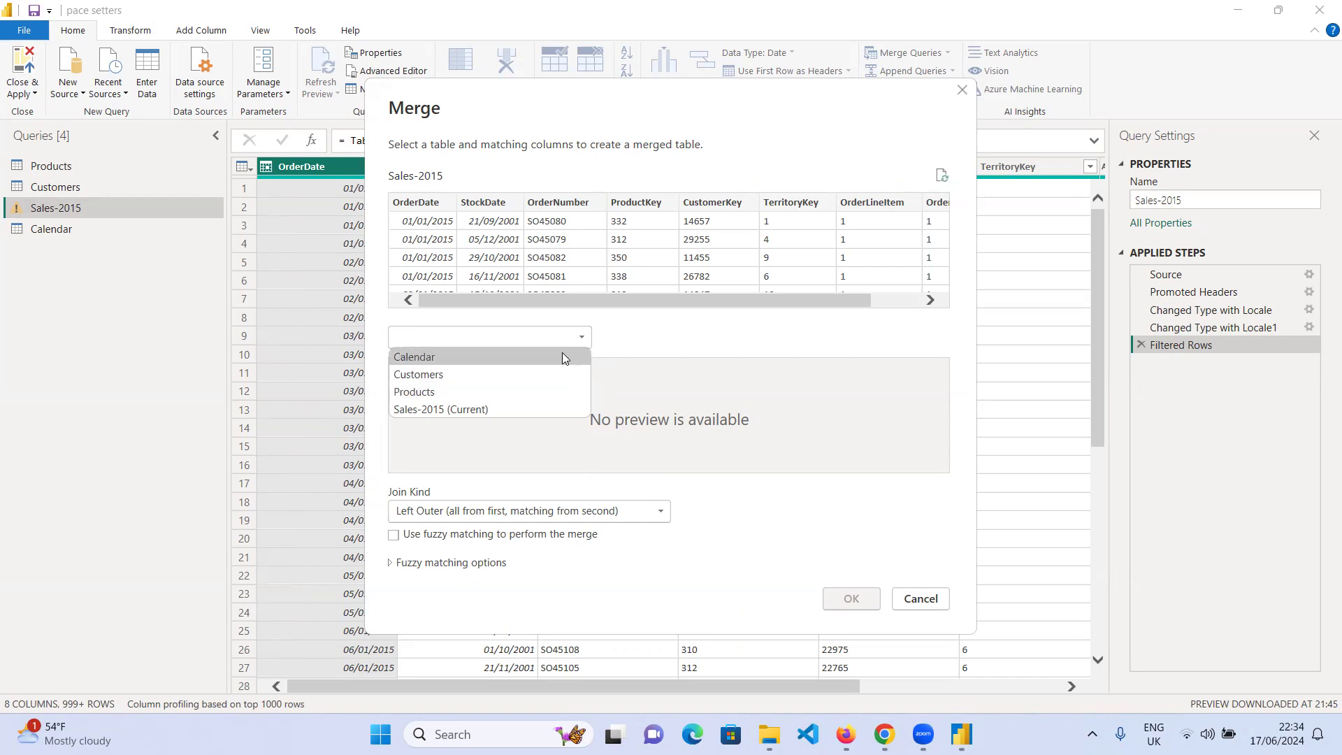
pyautogui.click(558, 411)
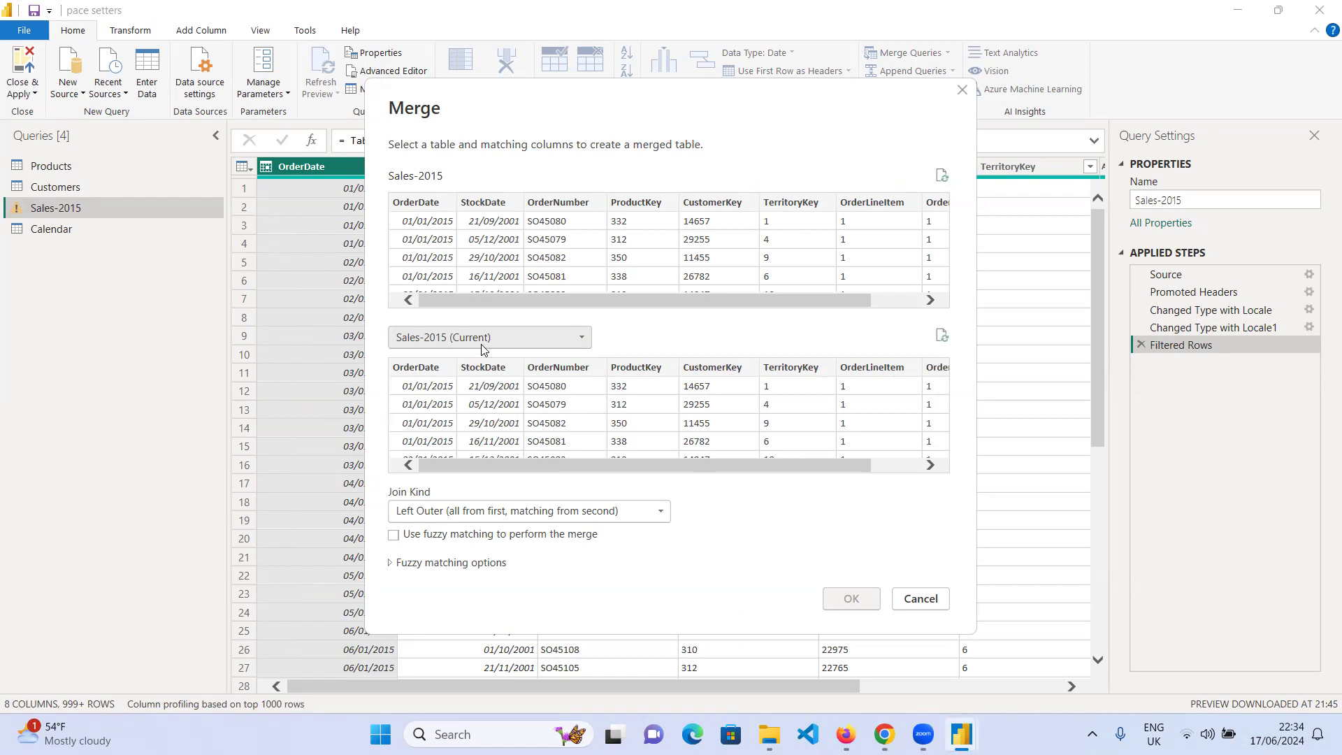
pyautogui.click(584, 340)
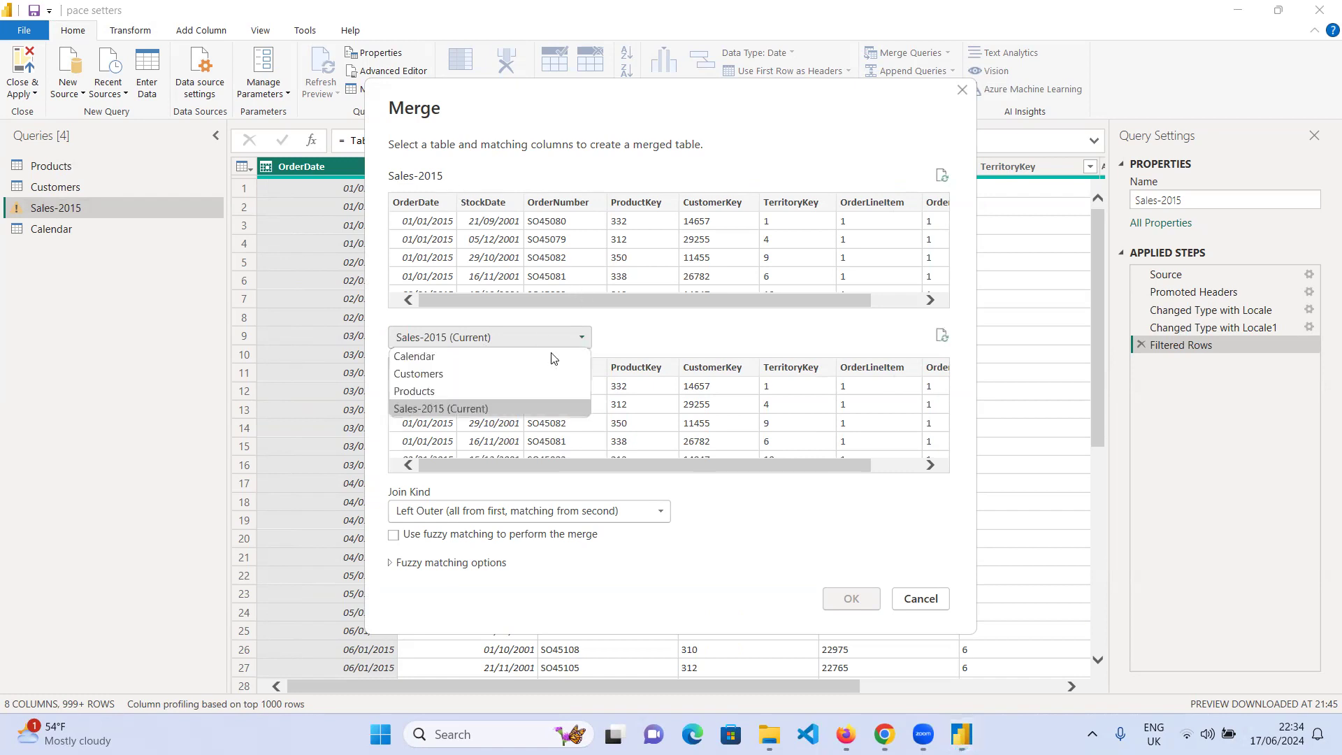
pyautogui.click(445, 391)
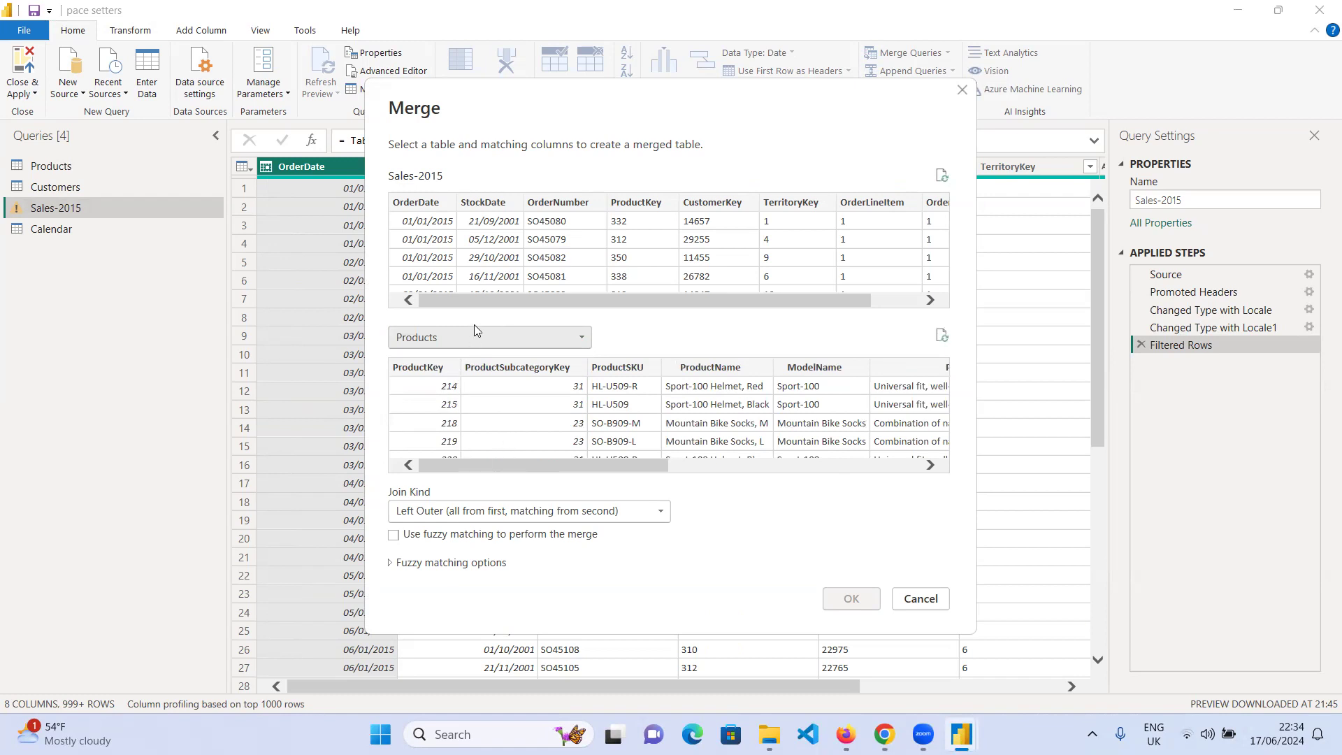
# - Try matching Sales-2015's ProductKey with the ProductName, ModelName and ProductSubcategoryKey columns of Products in turn
pyautogui.moveTo(499, 300); pyautogui.dragTo(543, 299)
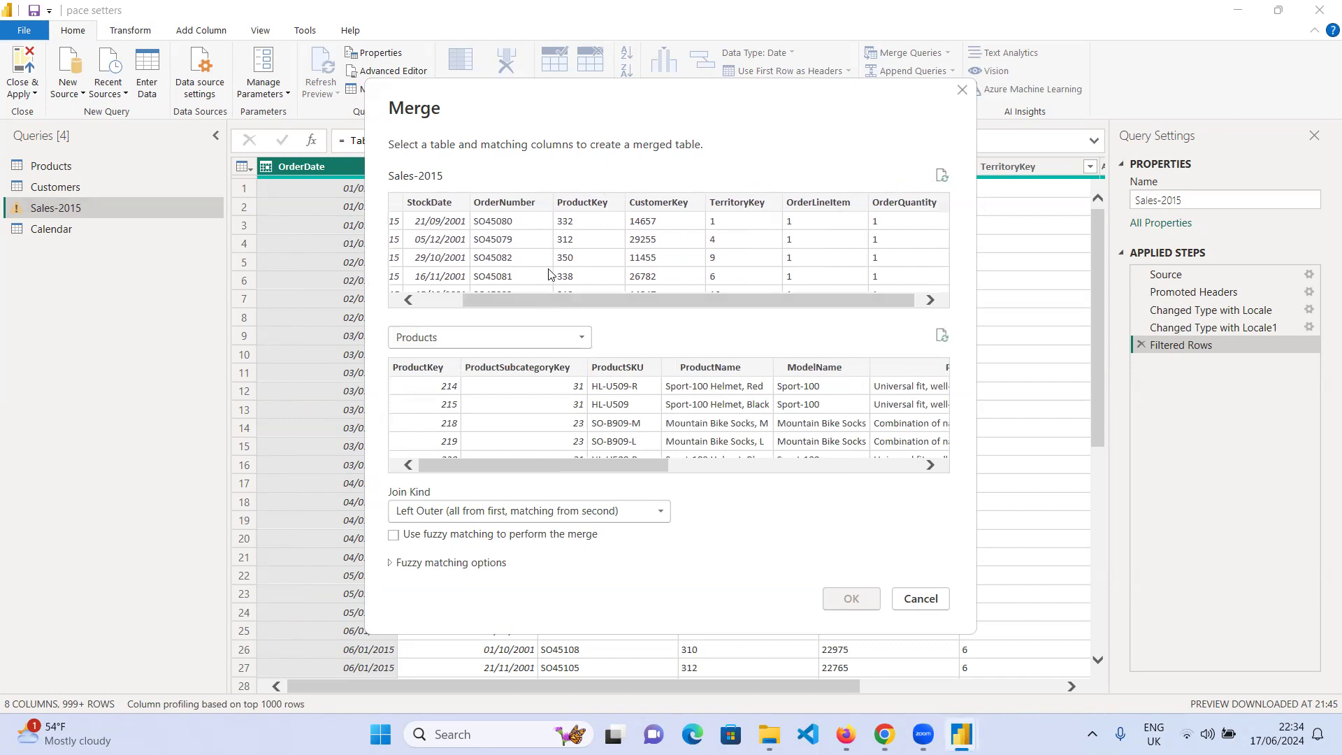
pyautogui.click(581, 204)
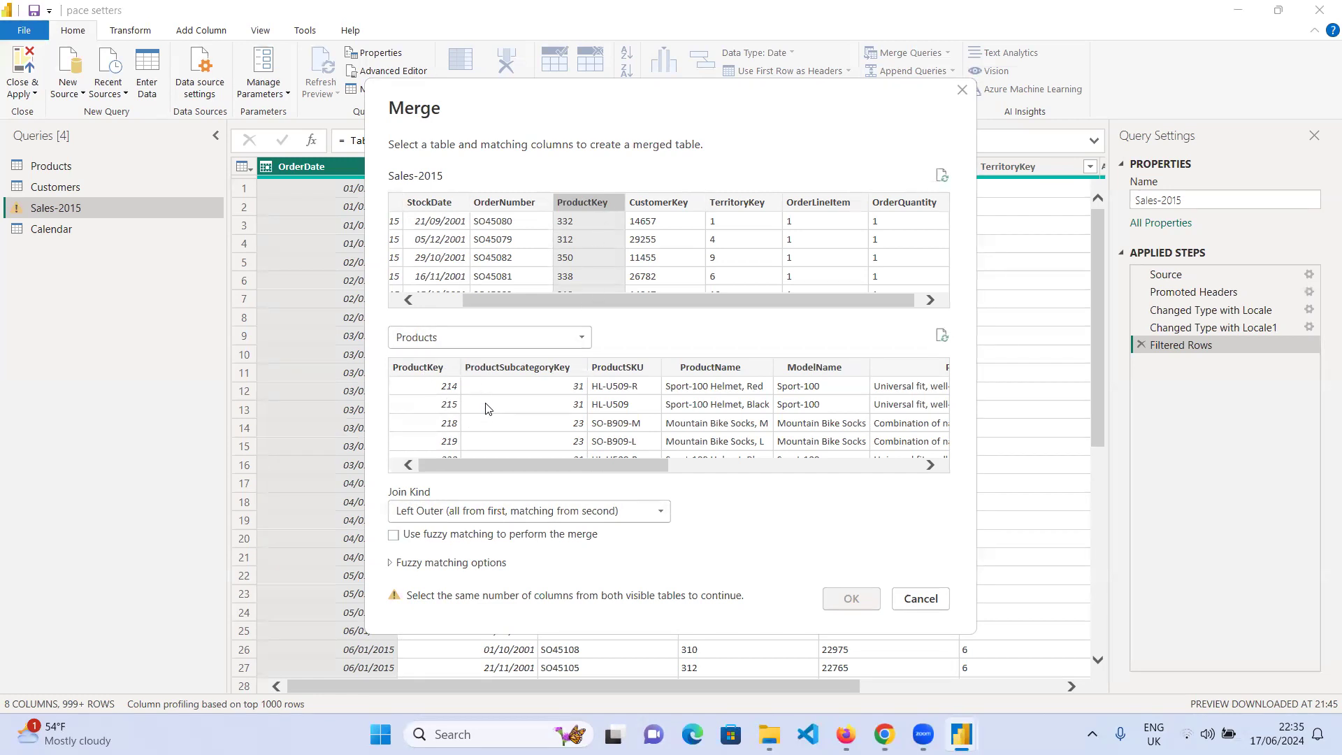
pyautogui.click(732, 368)
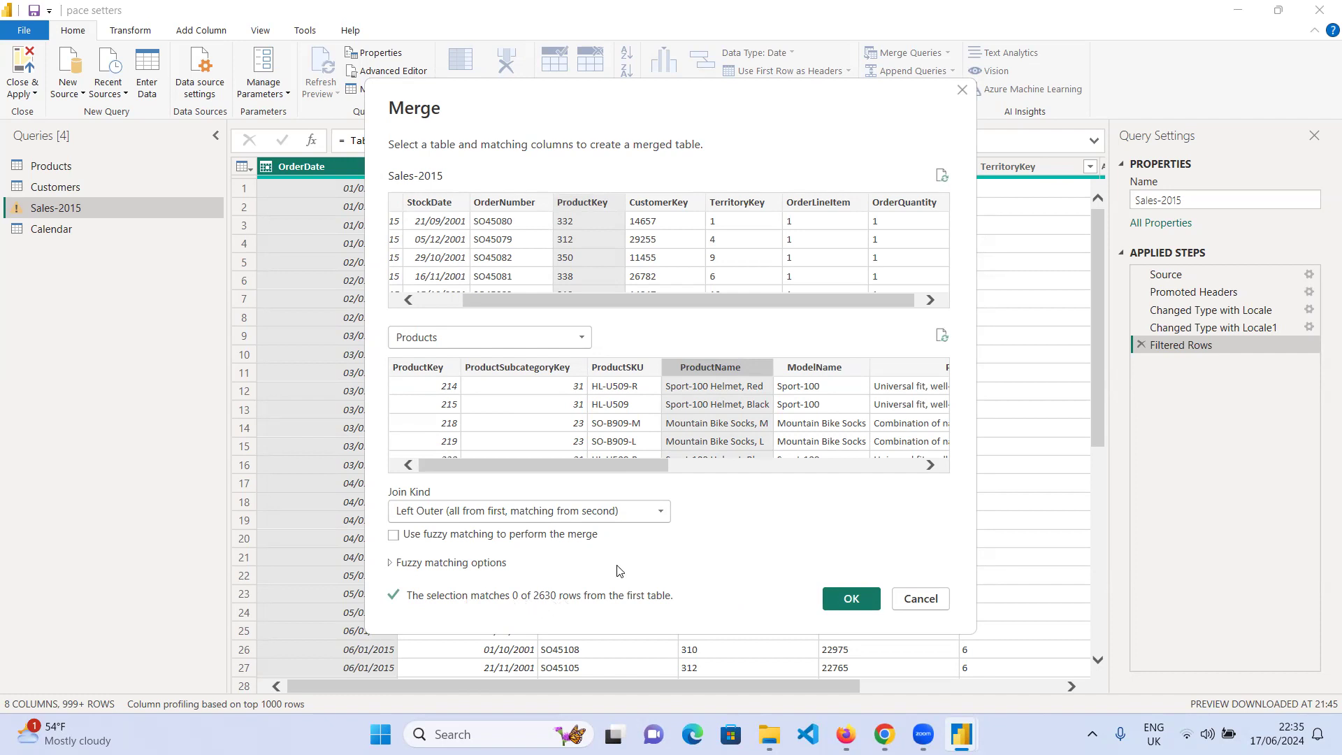
pyautogui.click(847, 366)
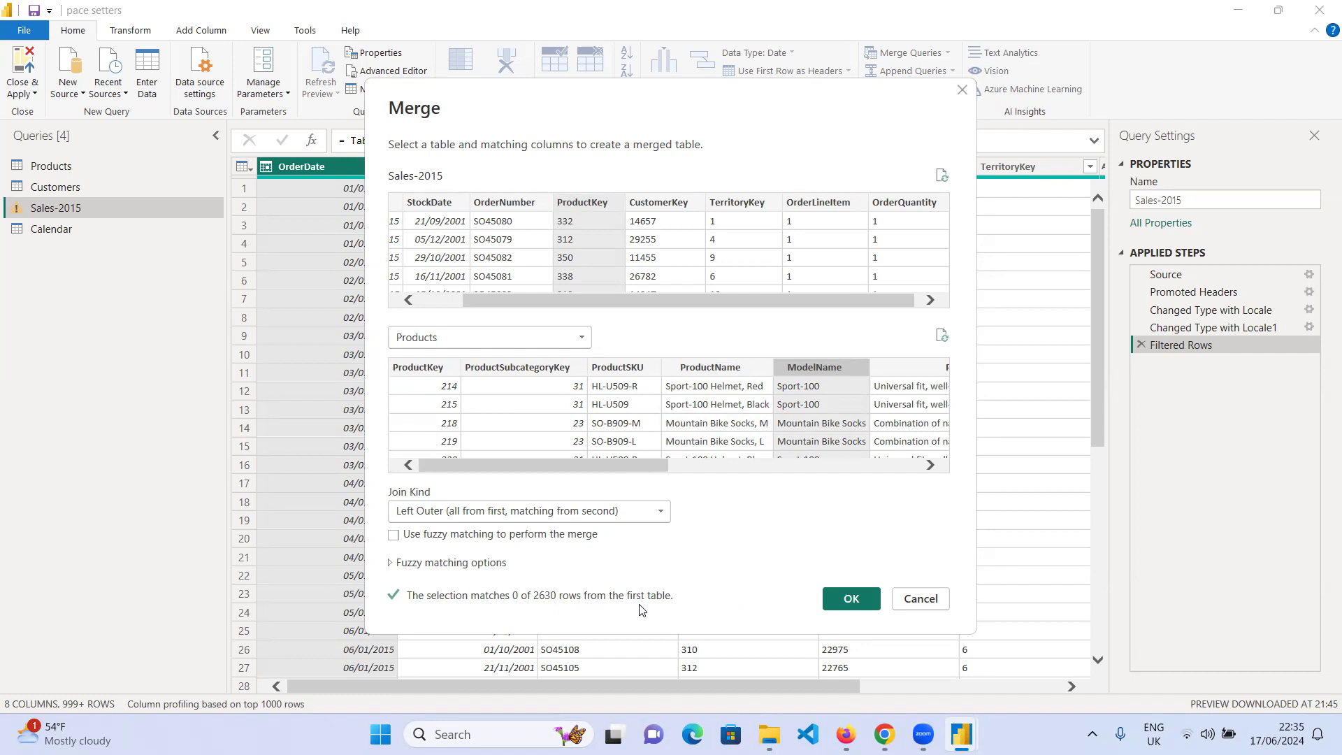
pyautogui.click(552, 368)
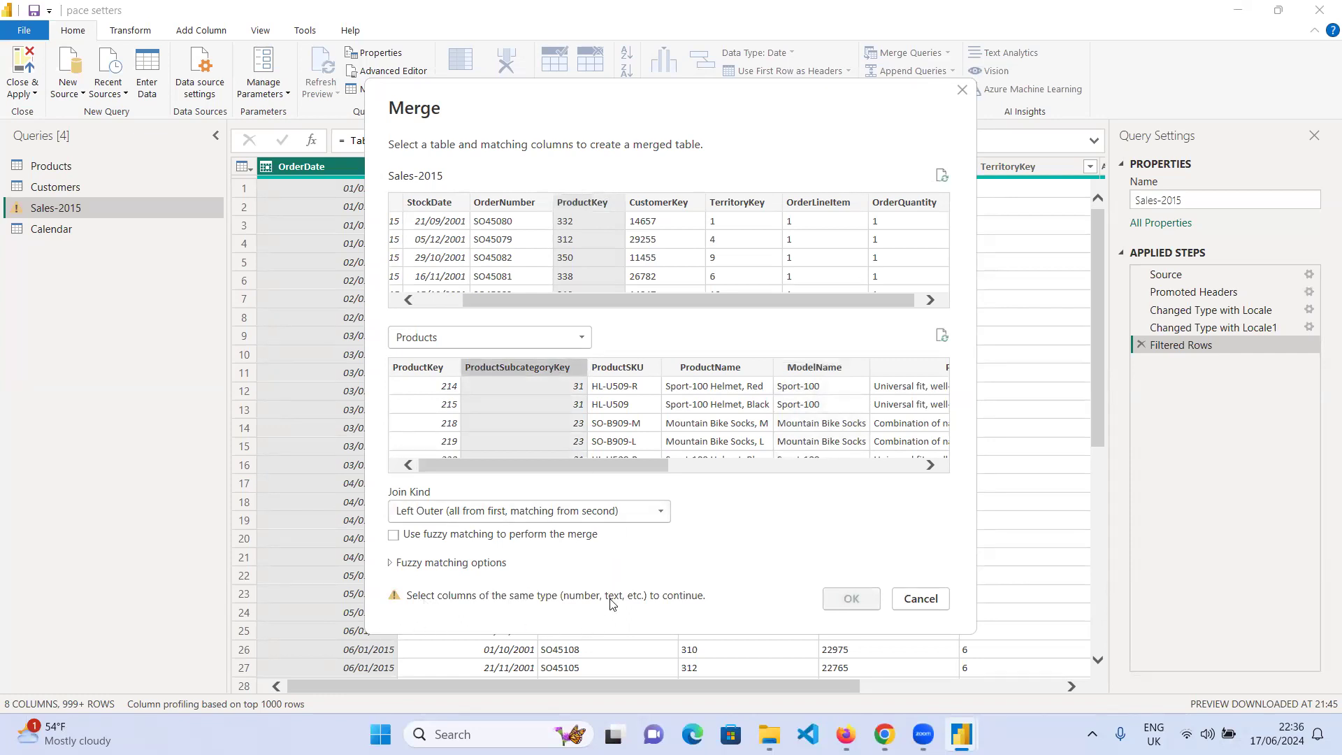
# - Try matching the ProductKey columns of Sales-2015 and Products, refresh the Sales-2015 preview, and cancel the merge
pyautogui.click(410, 370)
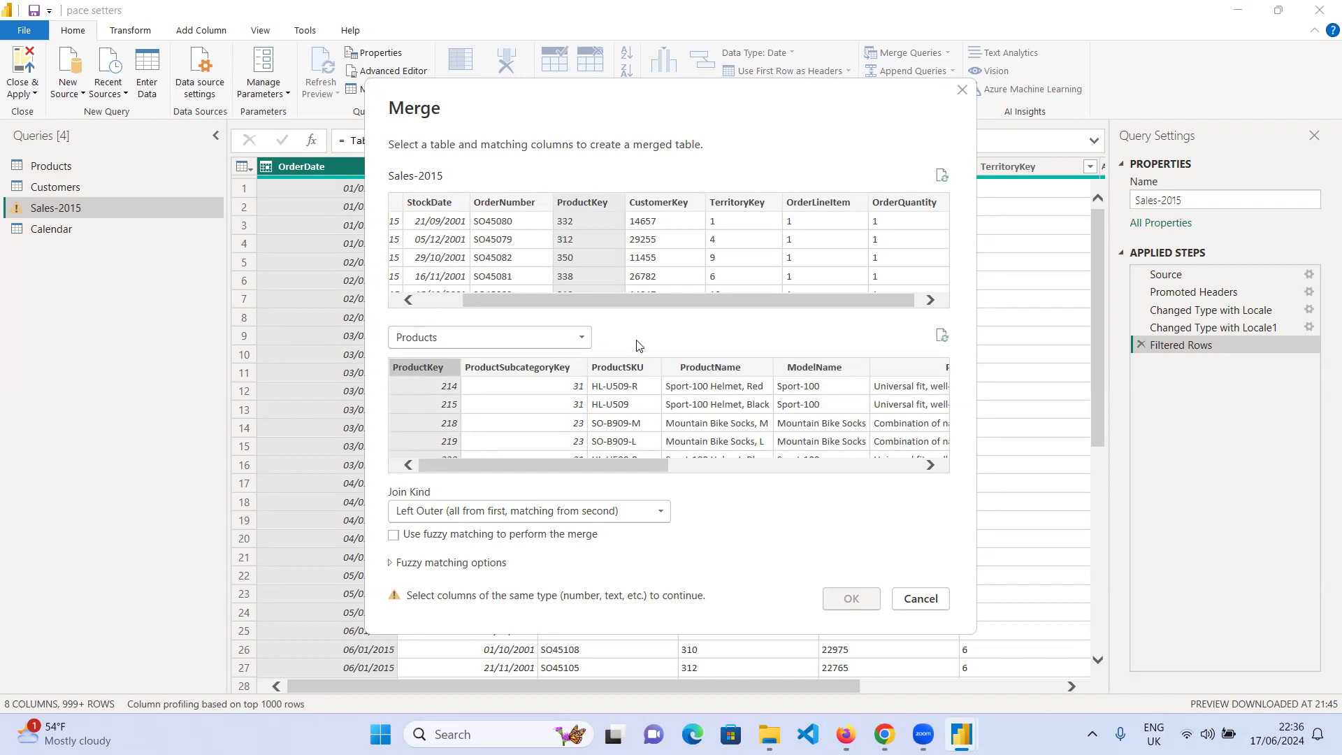
pyautogui.click(583, 201)
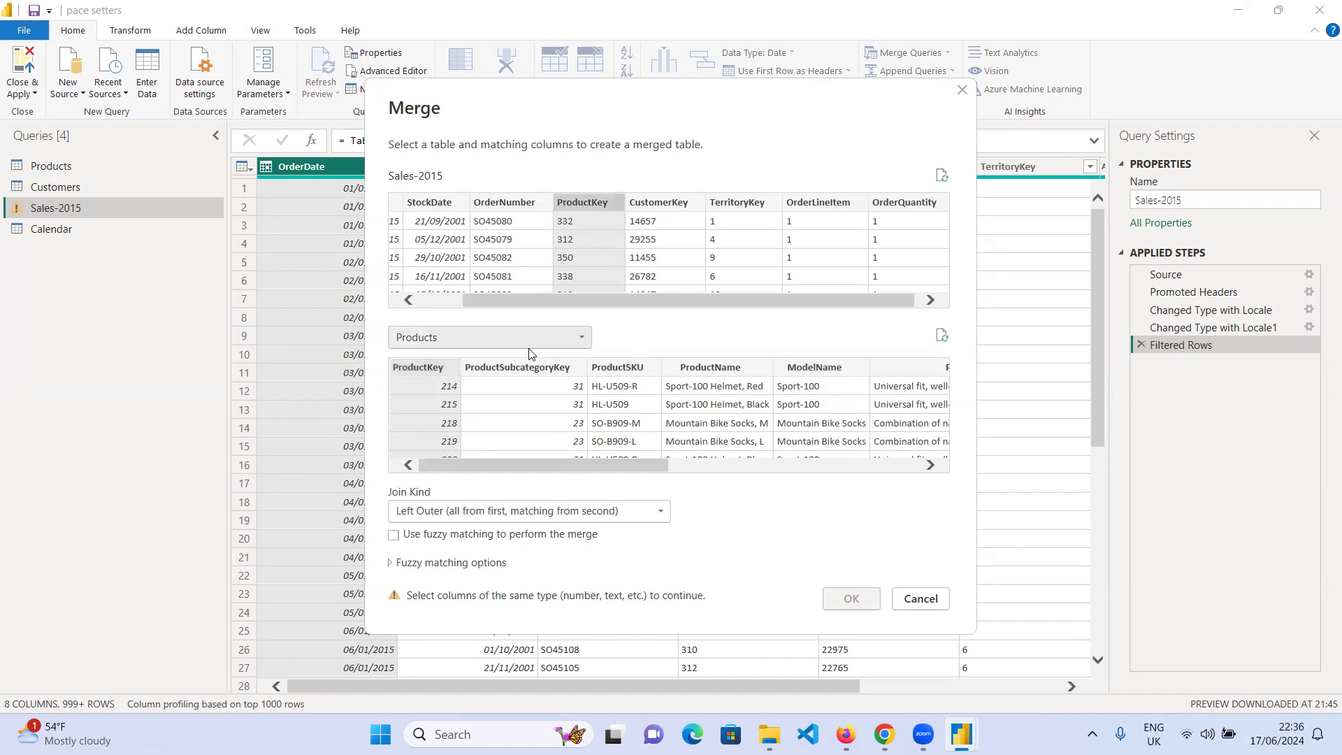
pyautogui.click(424, 372)
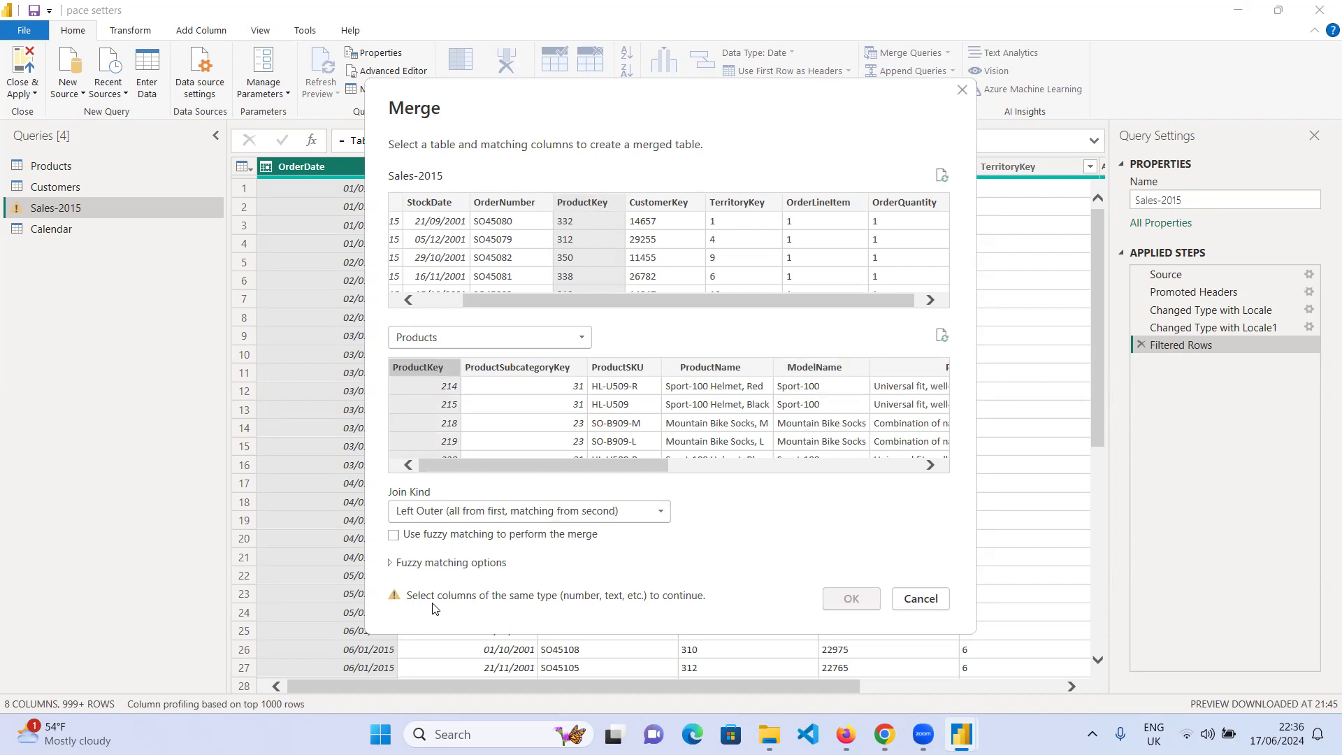
pyautogui.moveTo(644, 464)
pyautogui.mouseDown()
pyautogui.moveTo(705, 467)
pyautogui.moveTo(640, 464)
pyautogui.mouseUp()
pyautogui.click(415, 372)
pyautogui.click(585, 199)
pyautogui.click(503, 203)
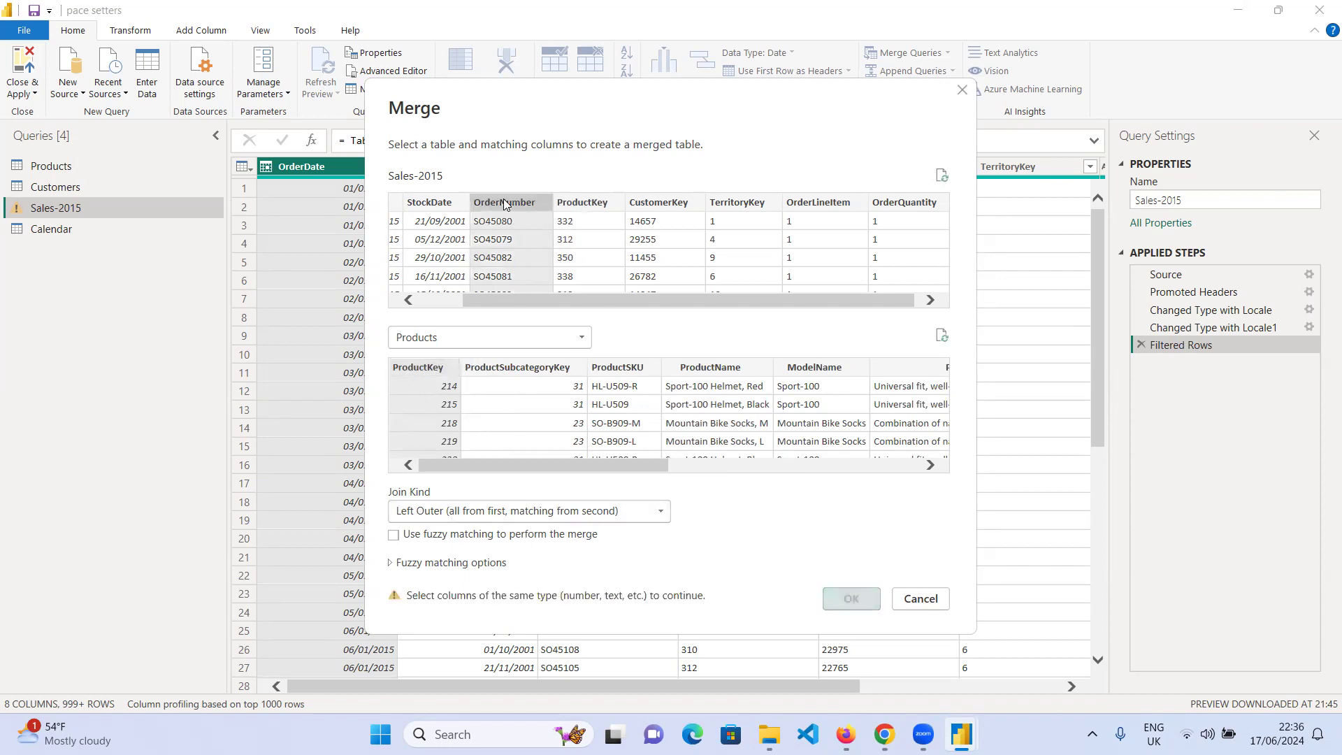
pyautogui.click(596, 200)
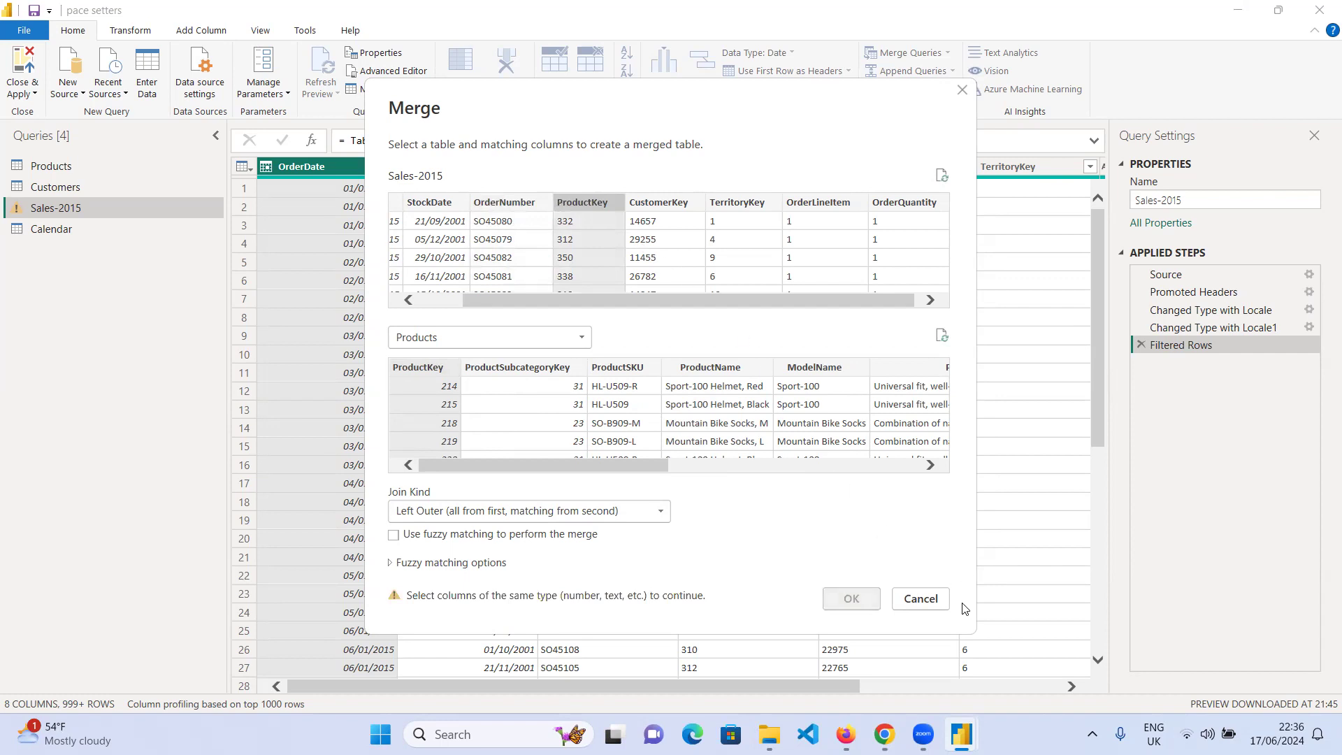
pyautogui.click(945, 180)
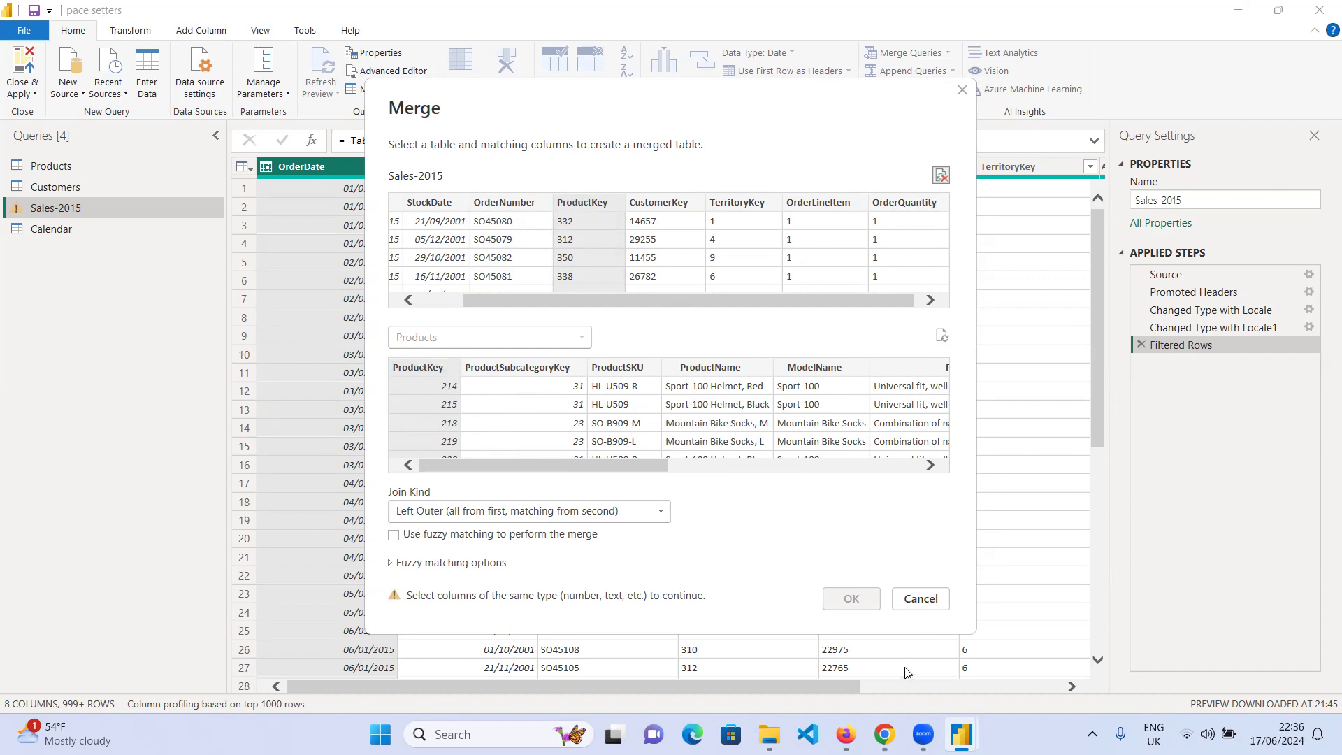
pyautogui.click(916, 601)
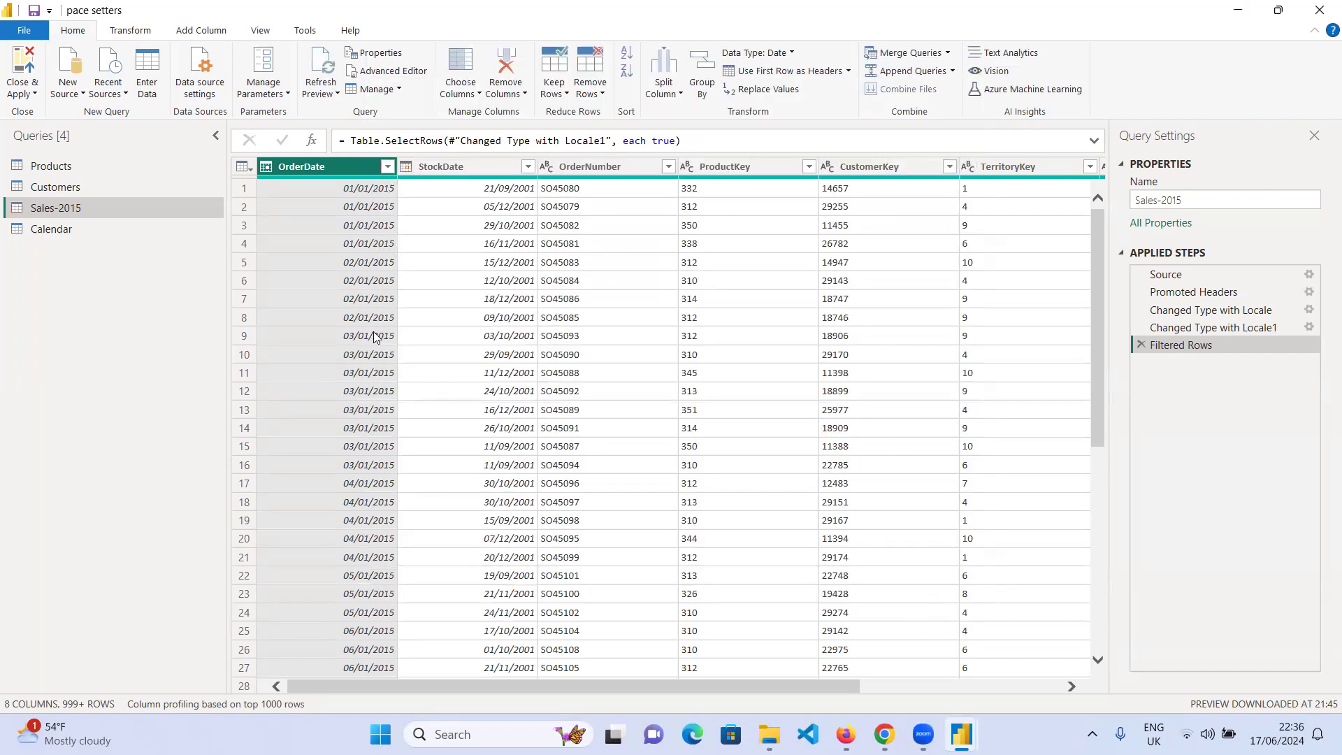
# - Change the data type of ProductKey in the Products query to Text, replacing the current conversion
pyautogui.click(60, 168)
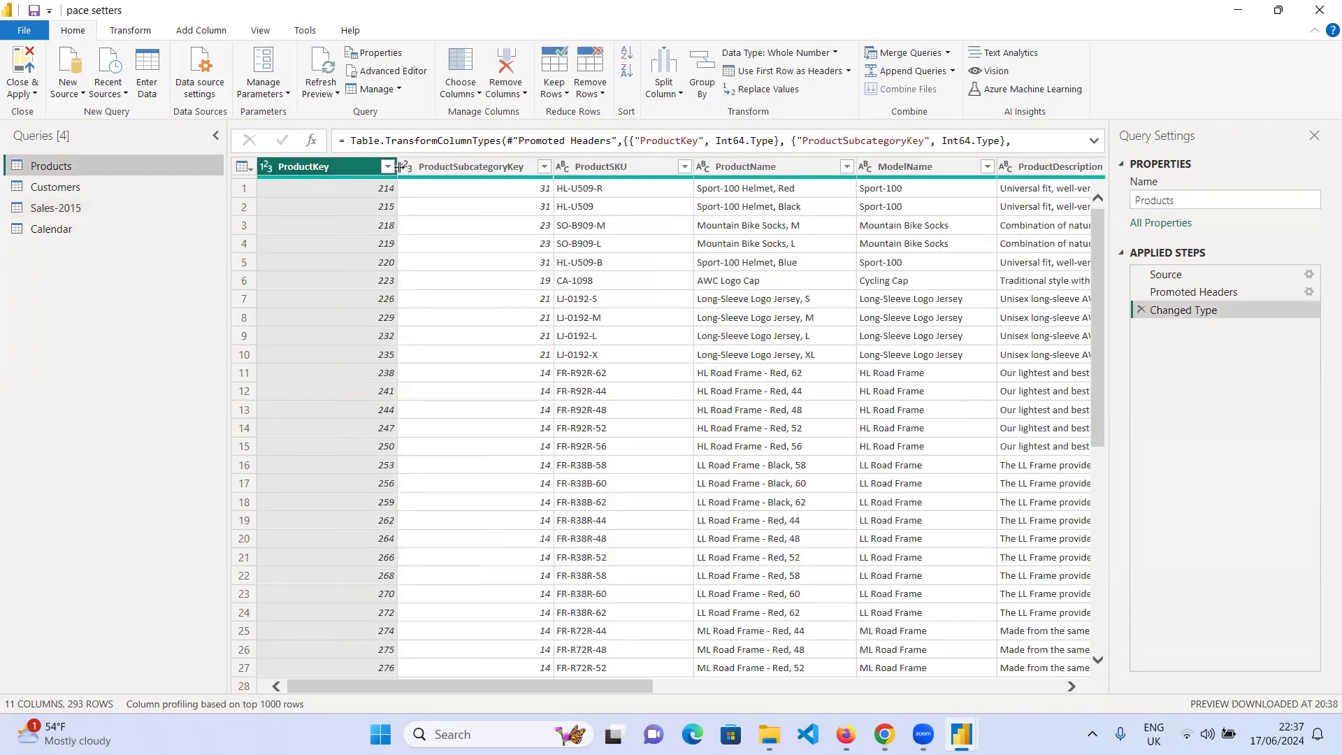
pyautogui.click(264, 167)
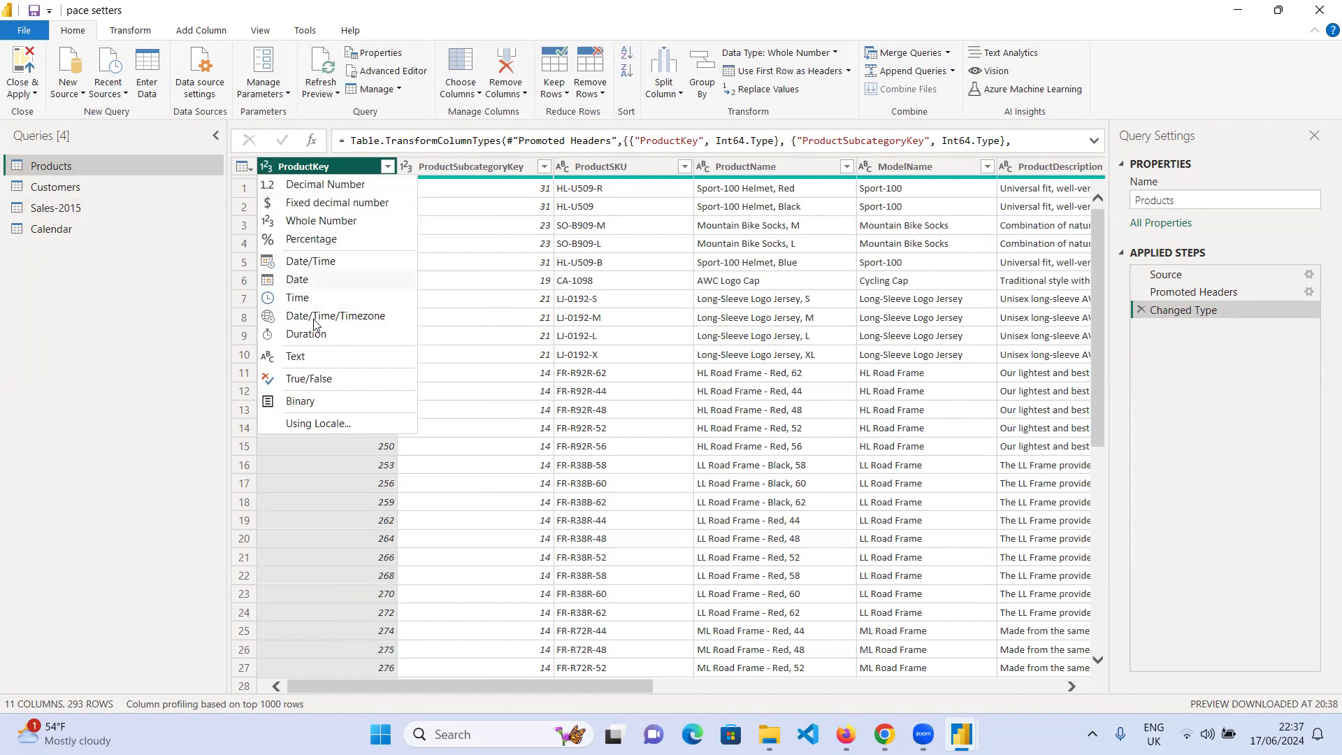
pyautogui.click(307, 355)
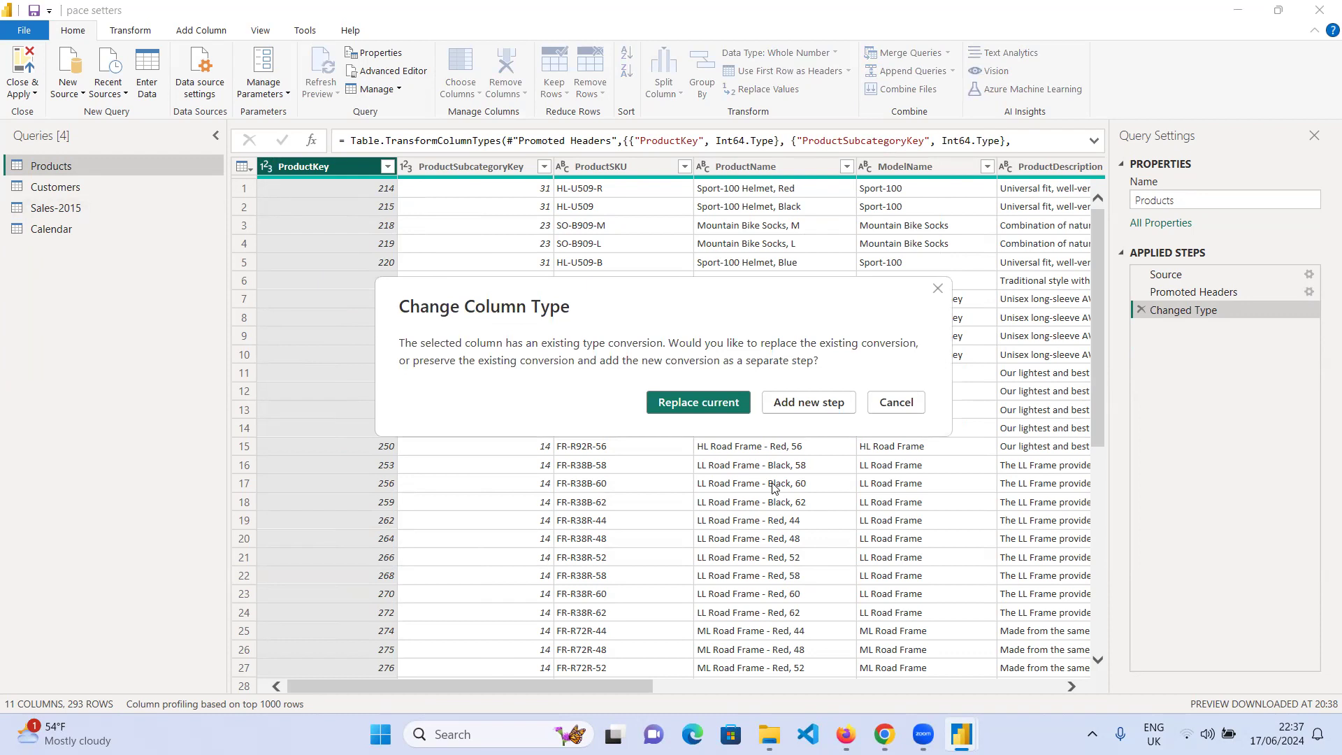
pyautogui.click(685, 410)
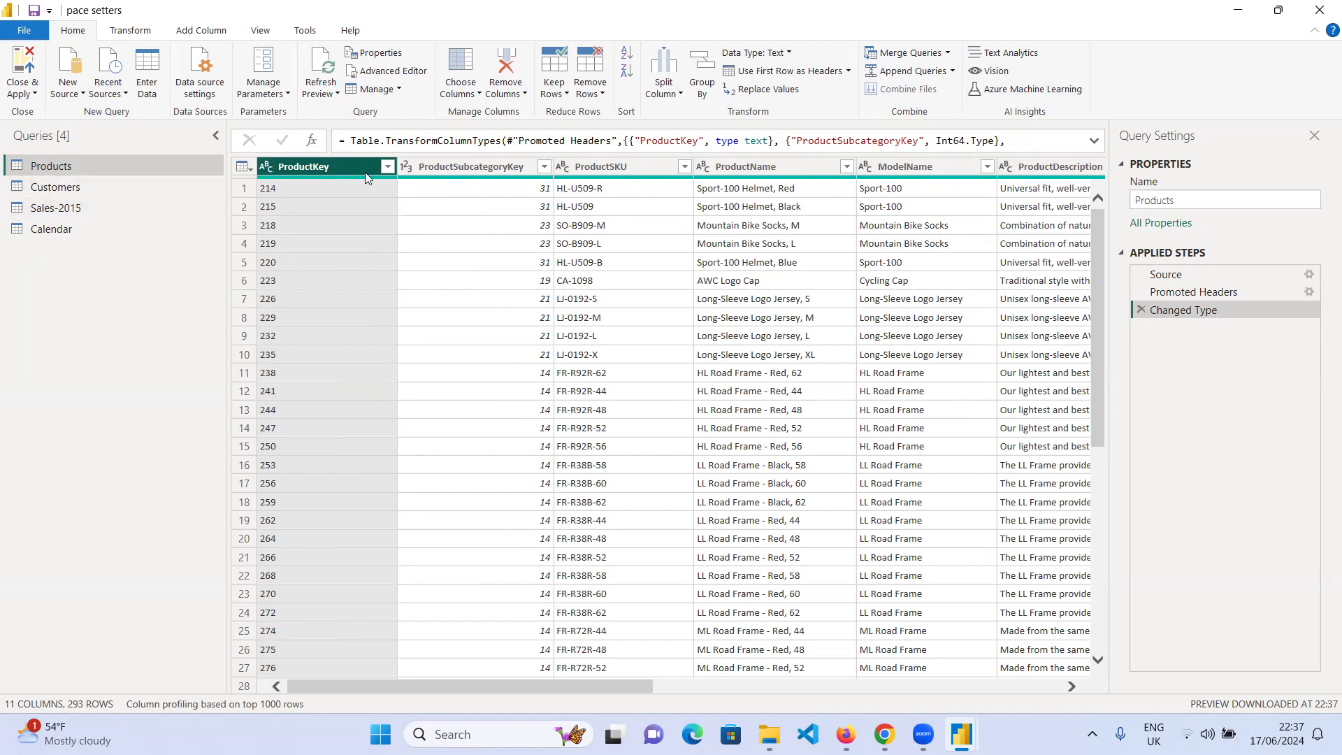
# - Merge Products into the Sales-2015 query, matching ProductKey in both tables with a Left Outer join
pyautogui.click(77, 212)
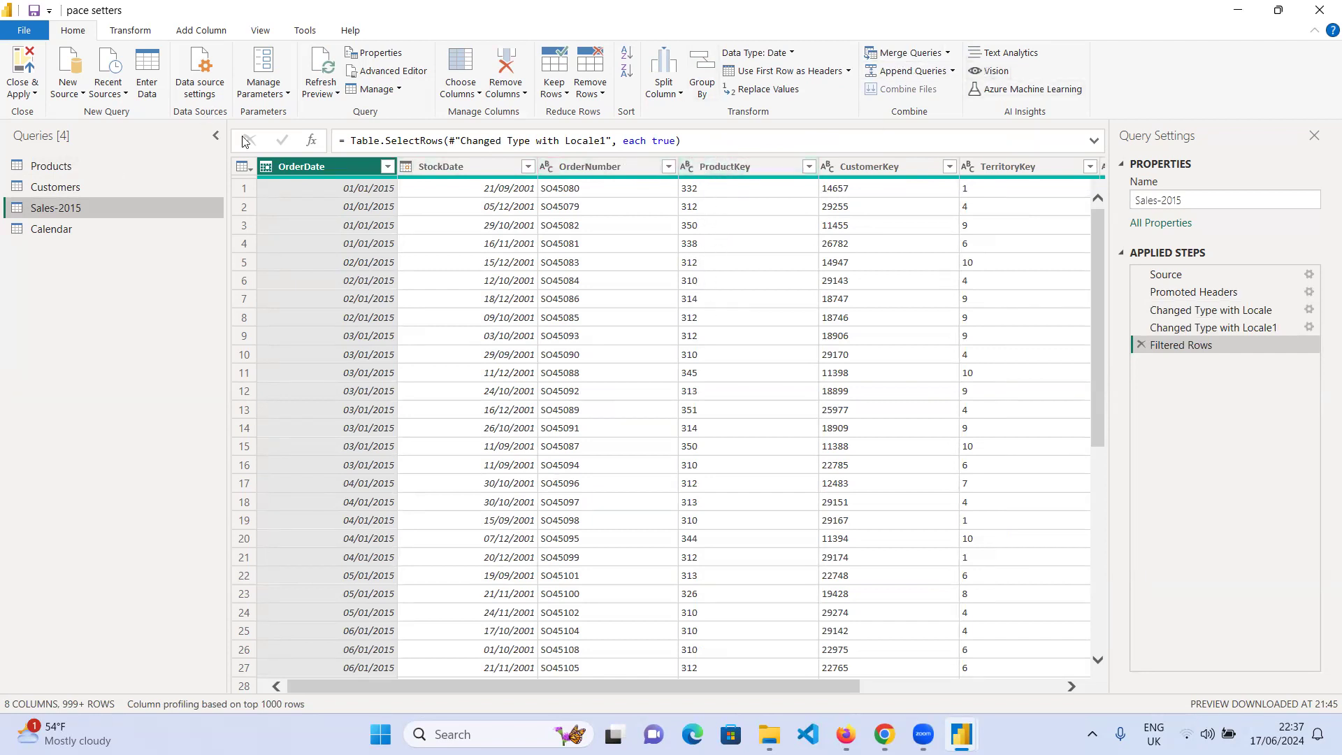
pyautogui.click(948, 54)
pyautogui.click(943, 70)
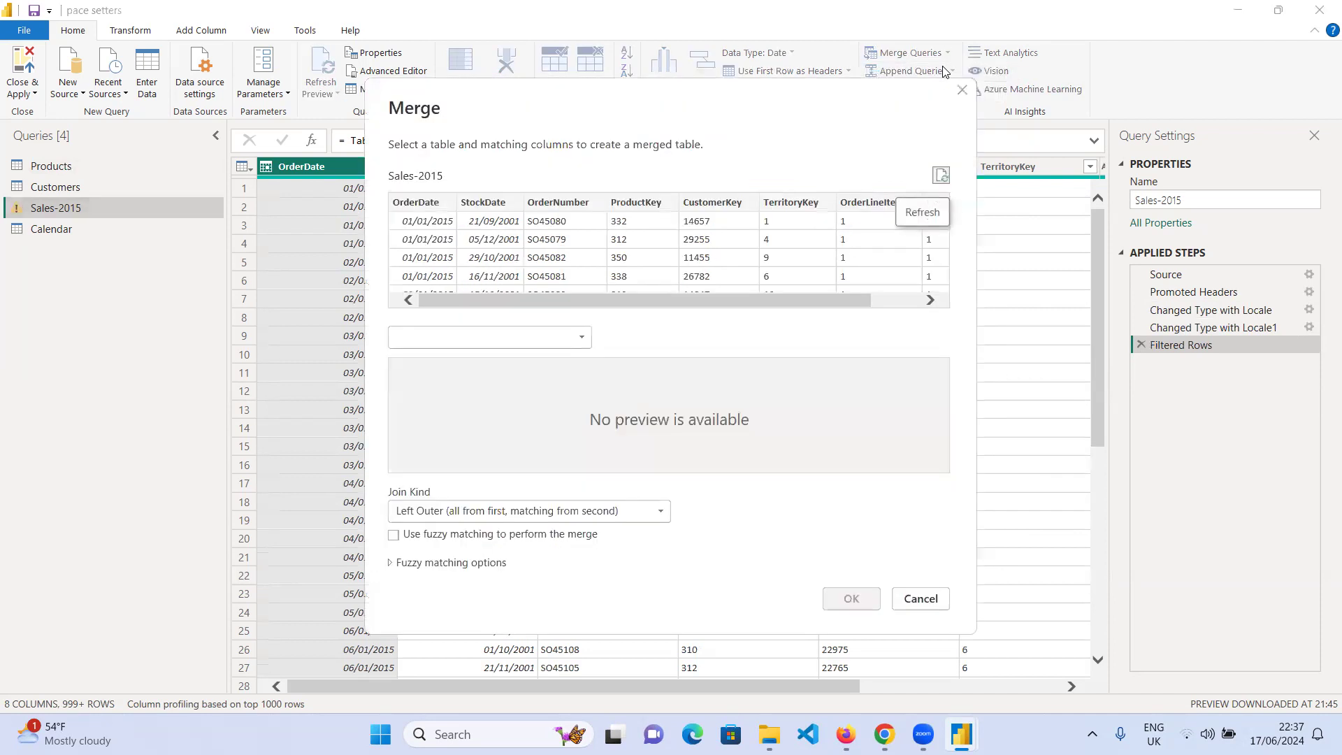
pyautogui.click(582, 338)
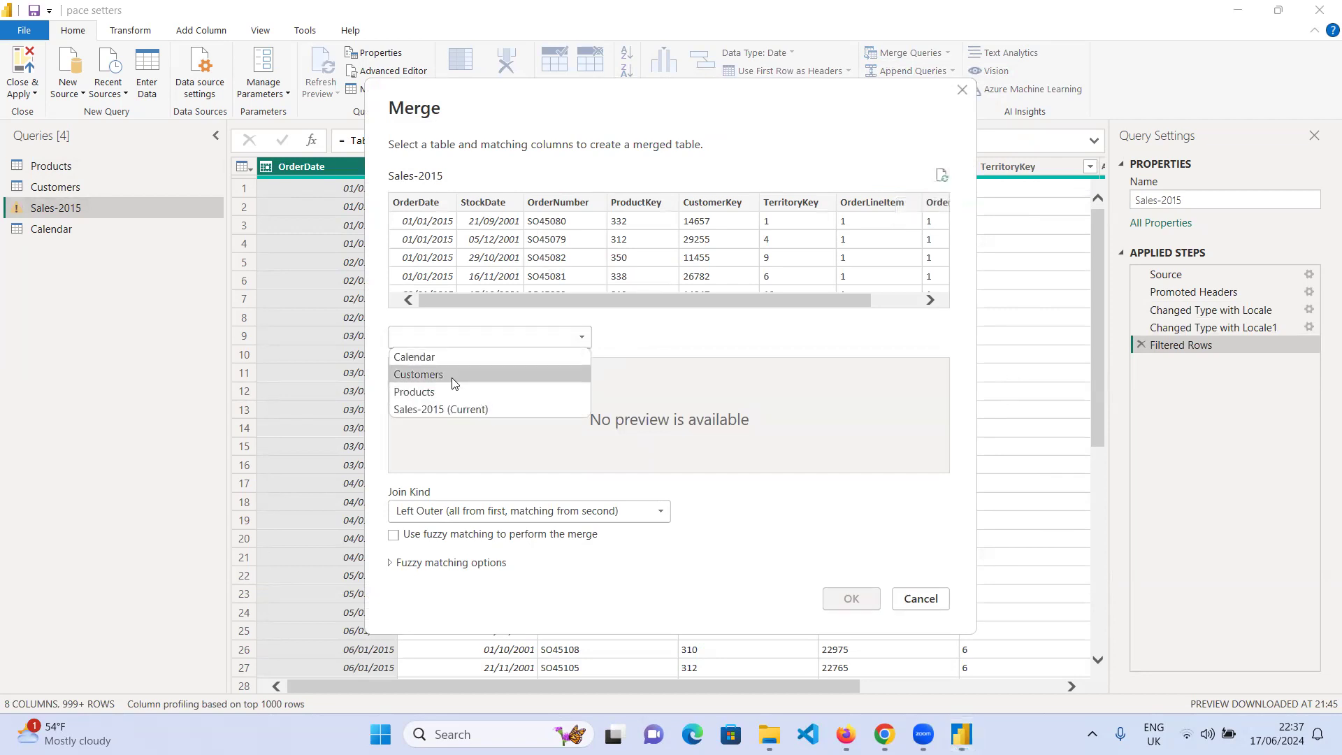
pyautogui.click(446, 392)
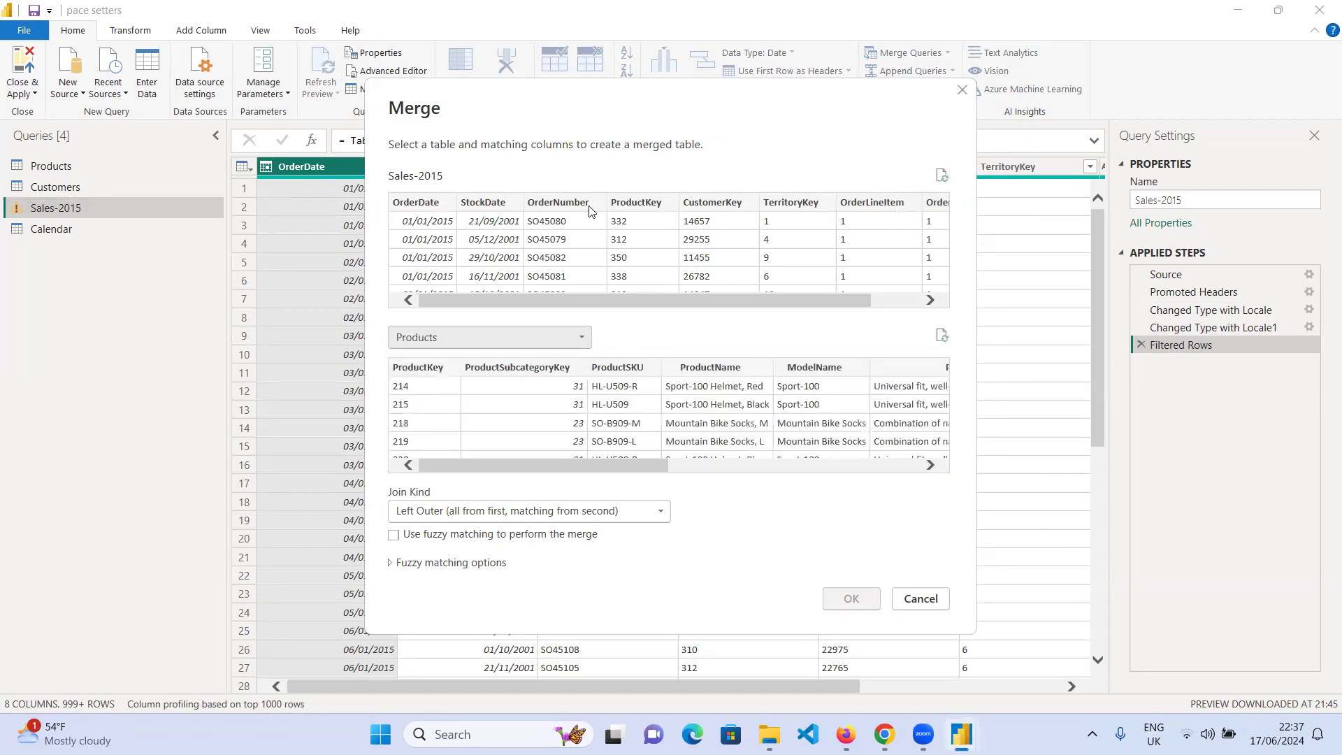
pyautogui.click(629, 203)
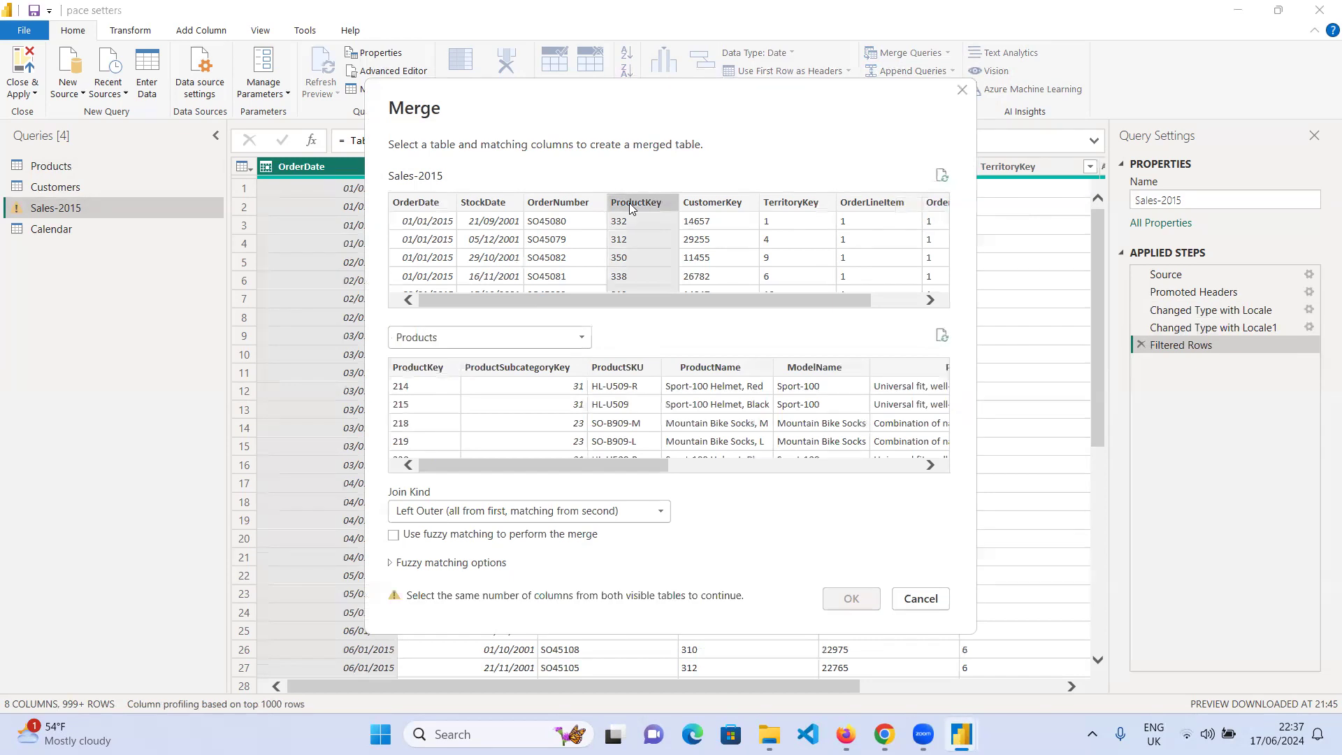
pyautogui.click(414, 369)
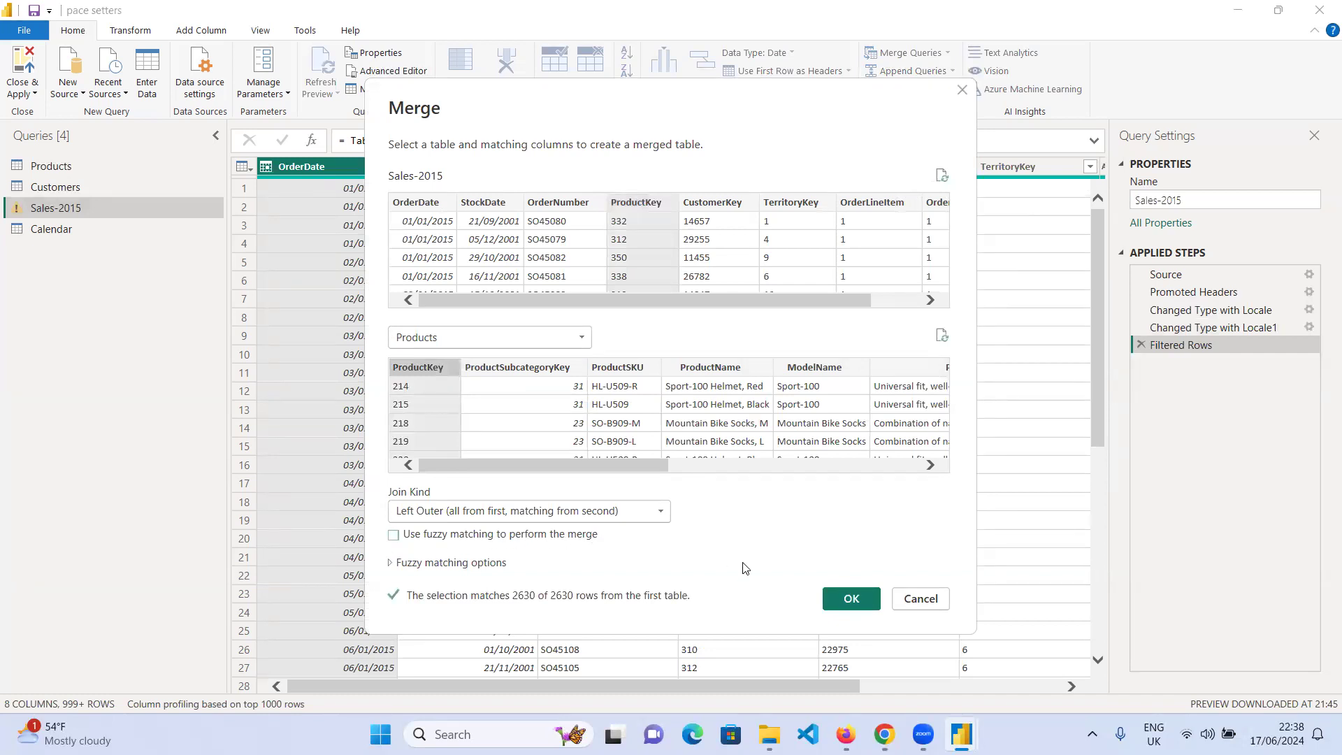
pyautogui.click(860, 603)
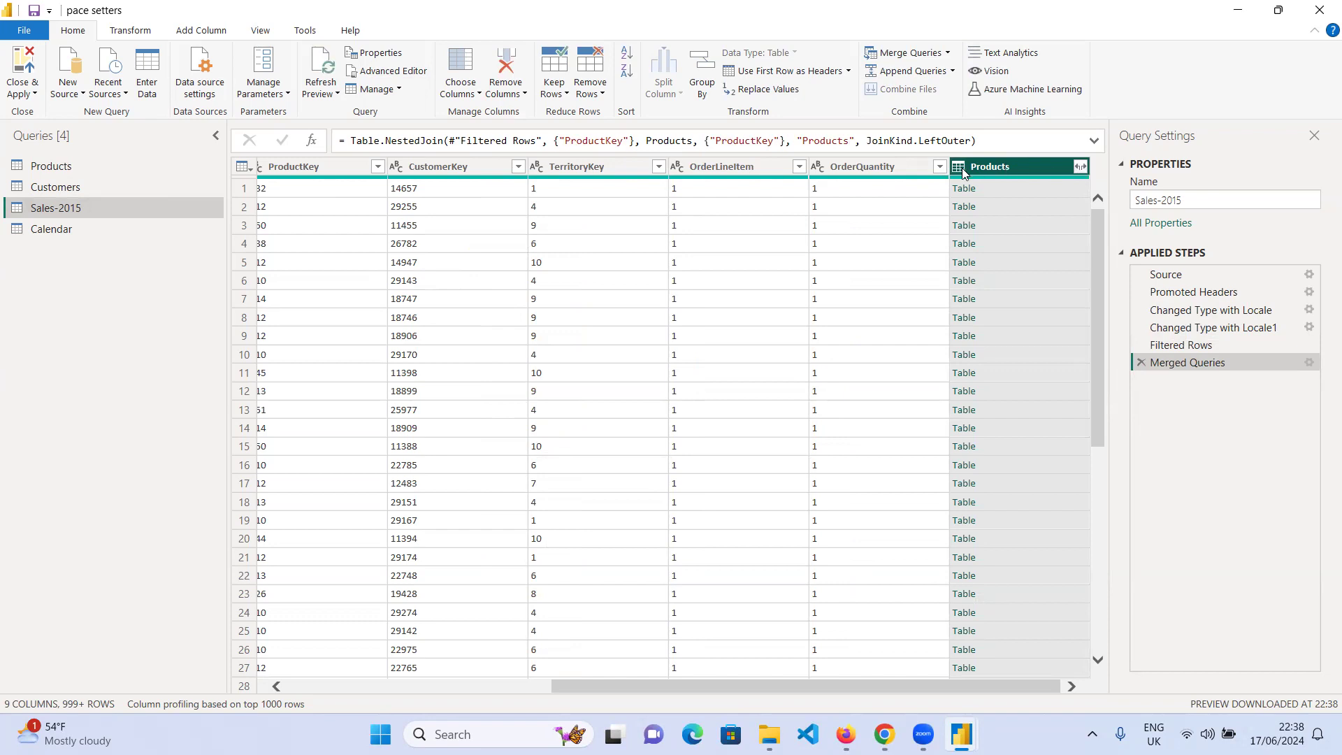
# - Expand the merged Products column in Sales-2015 to ProductPrice only, without the original column name as prefix
pyautogui.click(1081, 168)
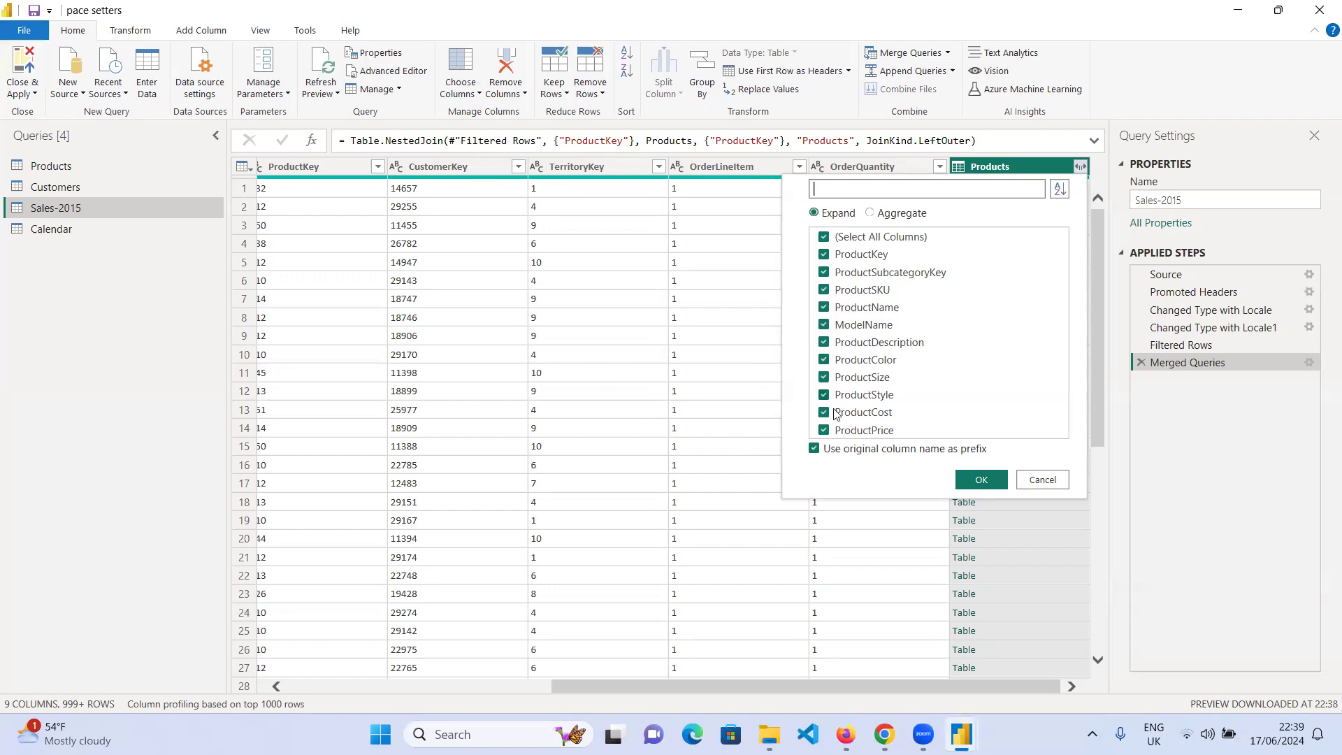
pyautogui.click(824, 430)
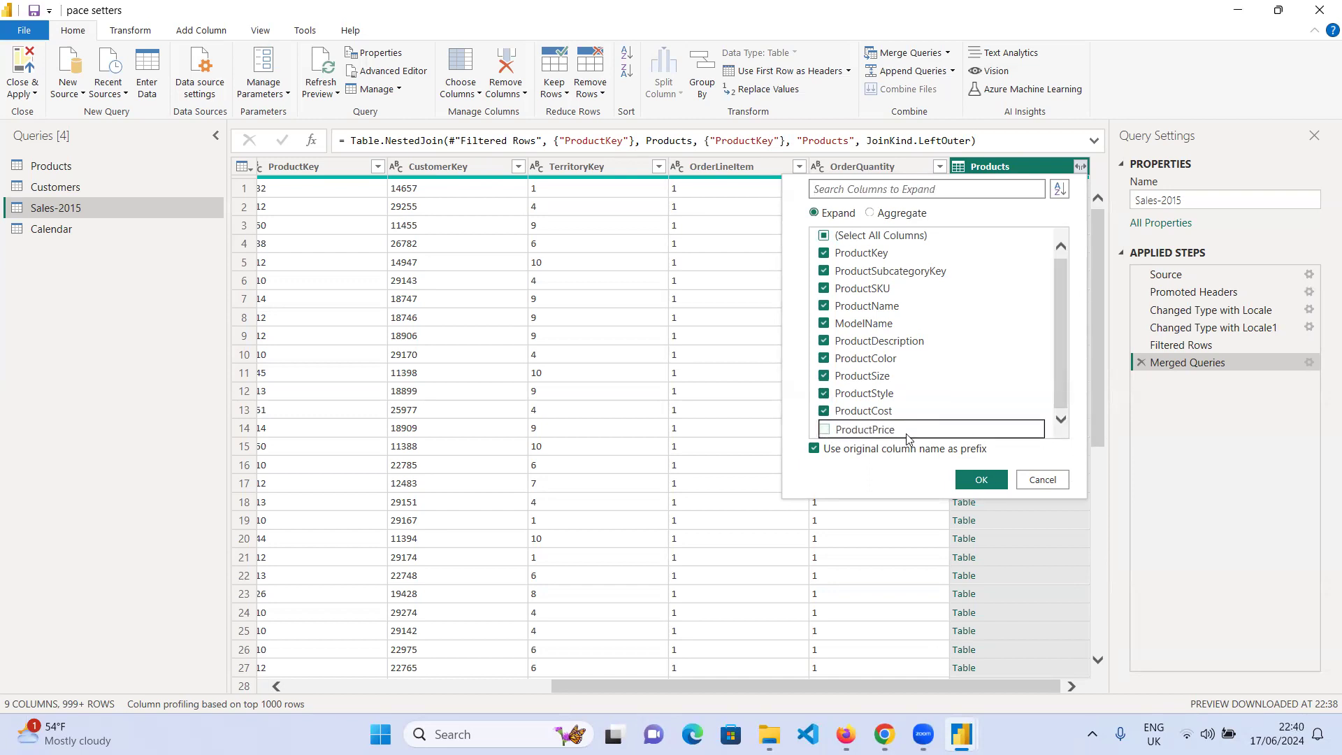
pyautogui.click(815, 449)
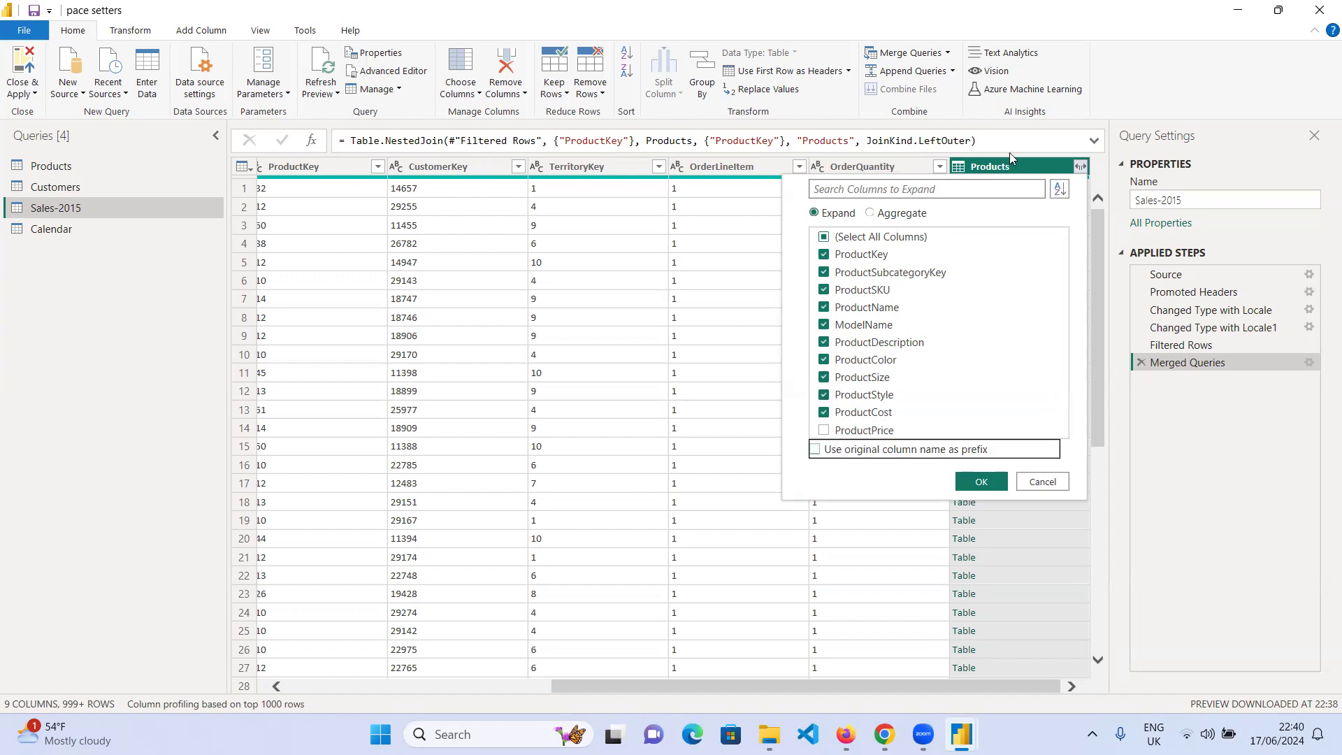
pyautogui.click(815, 450)
pyautogui.click(815, 450)
pyautogui.click(825, 238)
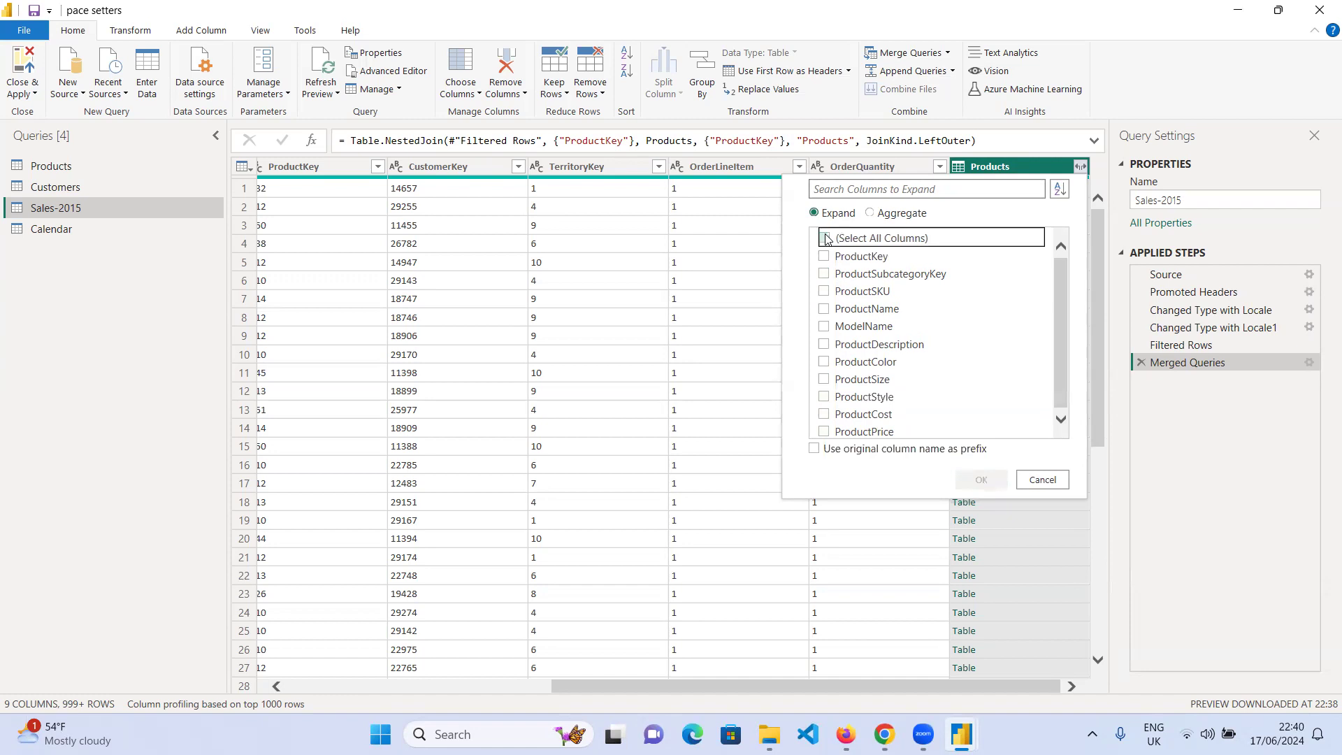
pyautogui.click(825, 432)
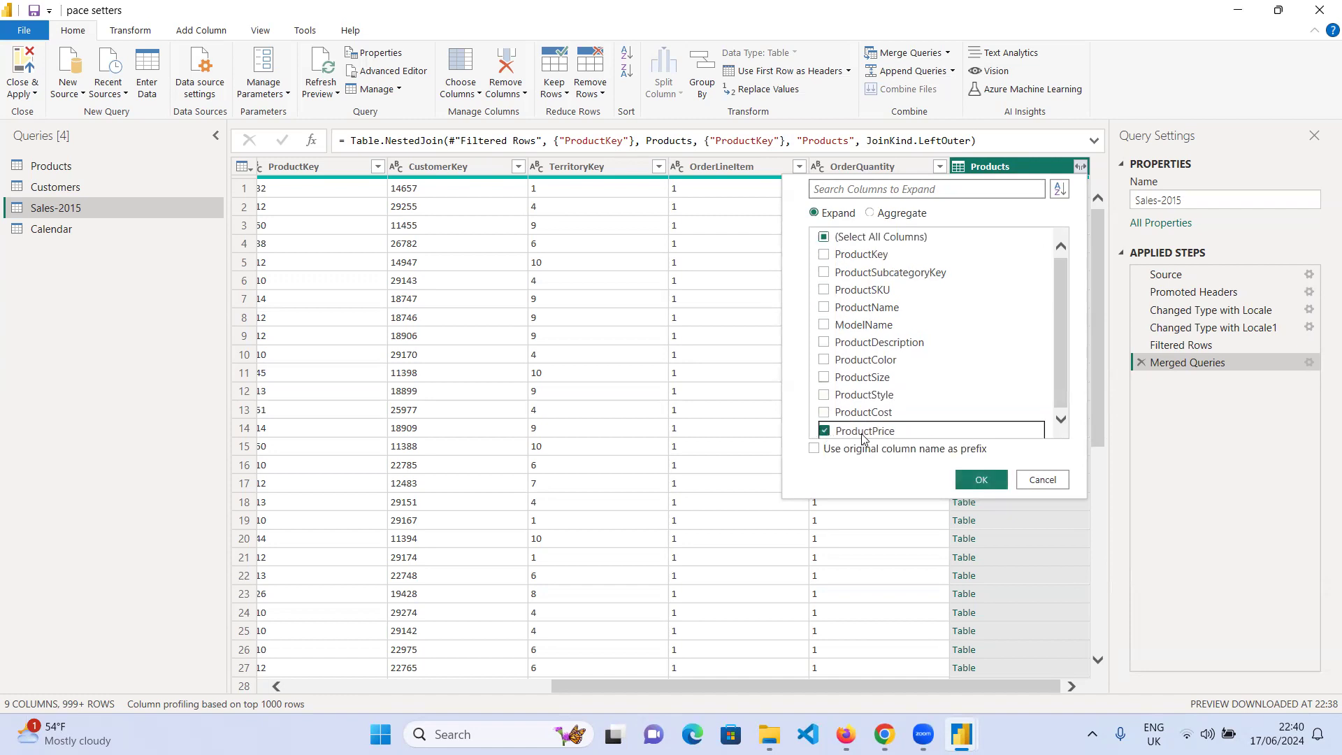
pyautogui.click(982, 480)
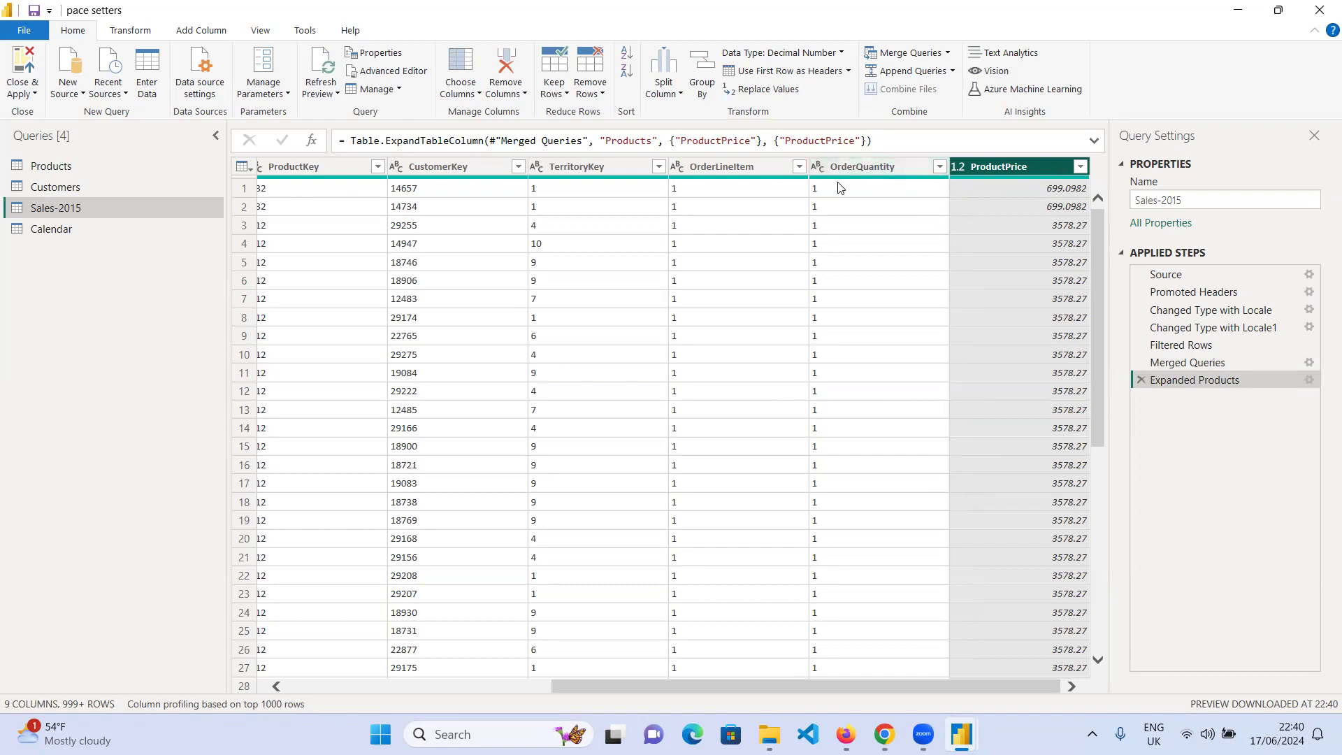
pyautogui.click(1309, 379)
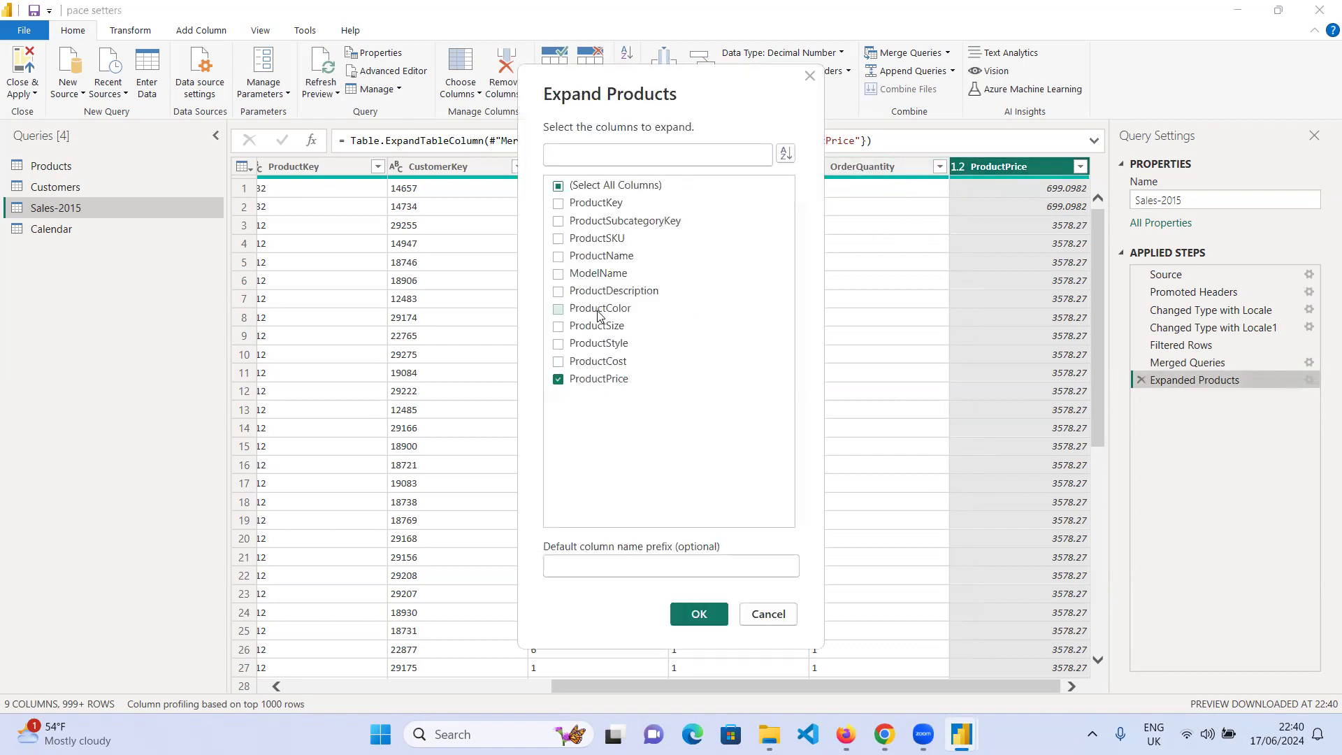
pyautogui.click(757, 615)
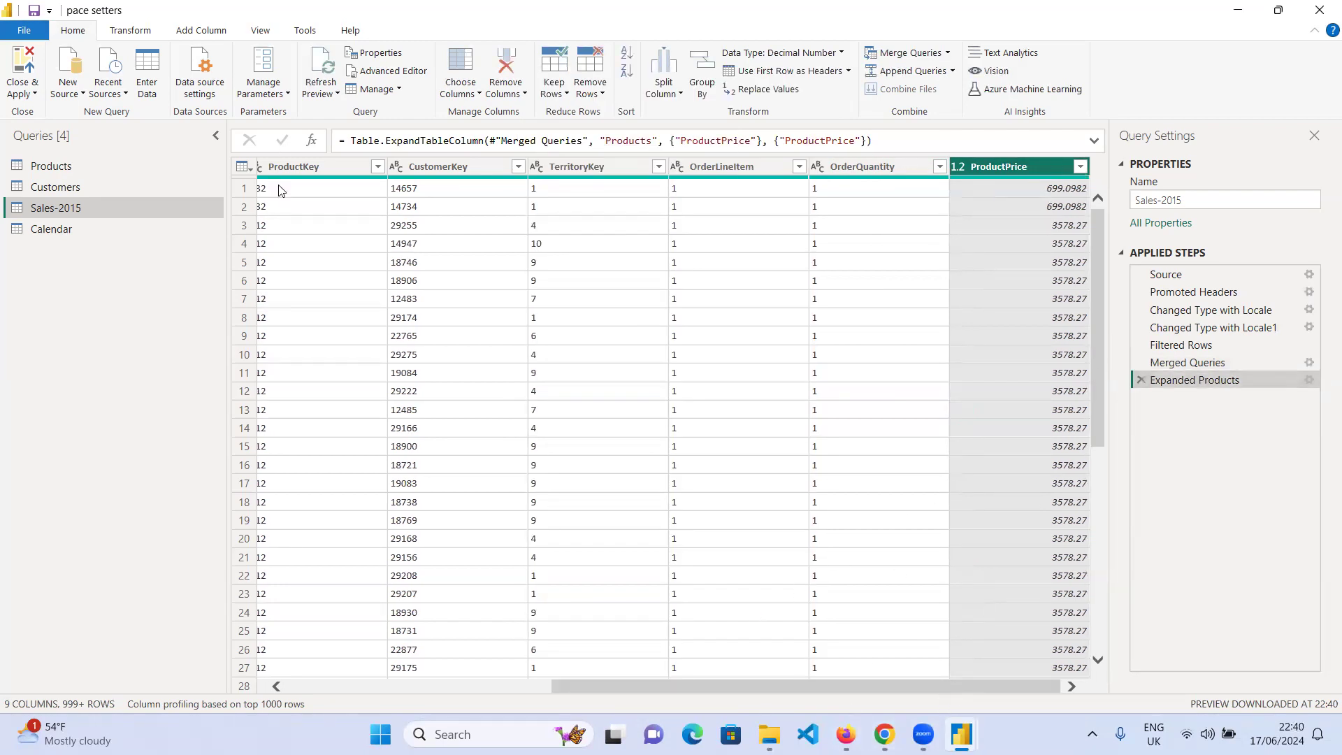
# - Add a custom column named Revenue to Sales-2015 with the formula [OrderQuantity] * [ProductPrice]
pyautogui.click(197, 30)
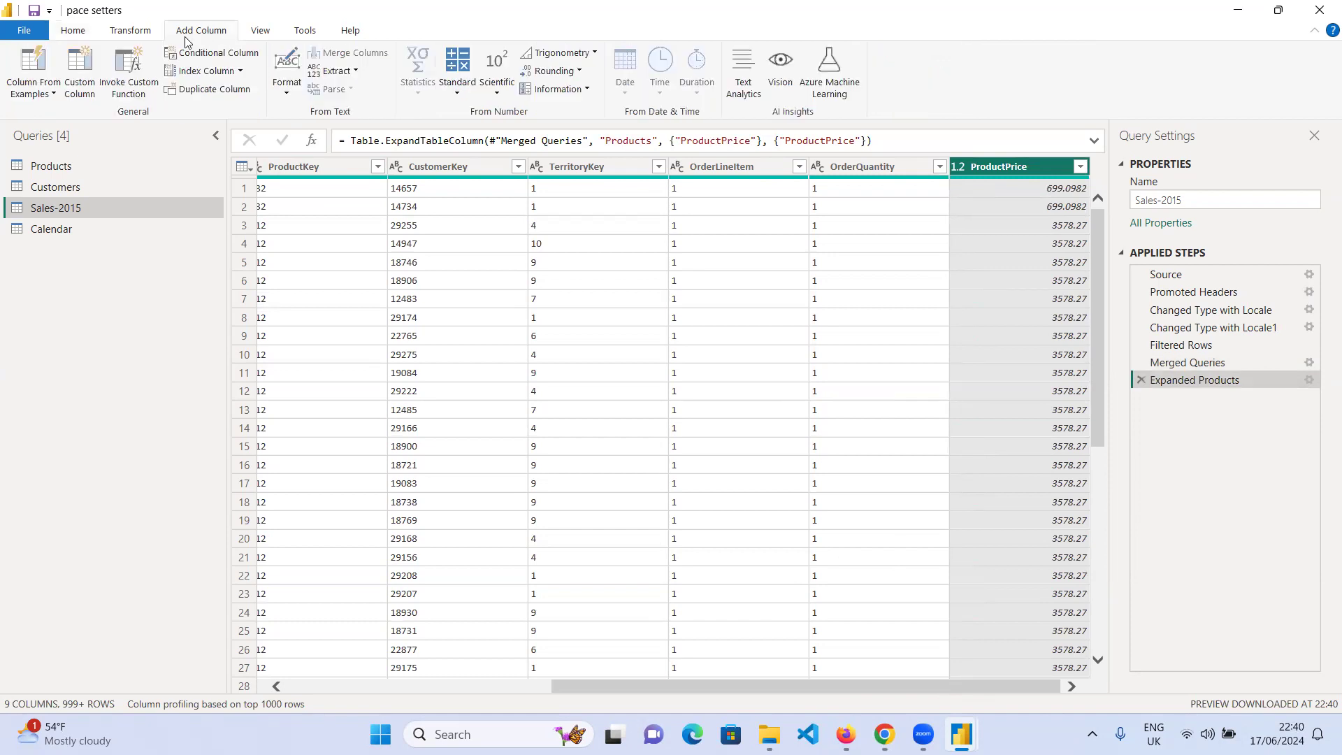
pyautogui.click(77, 70)
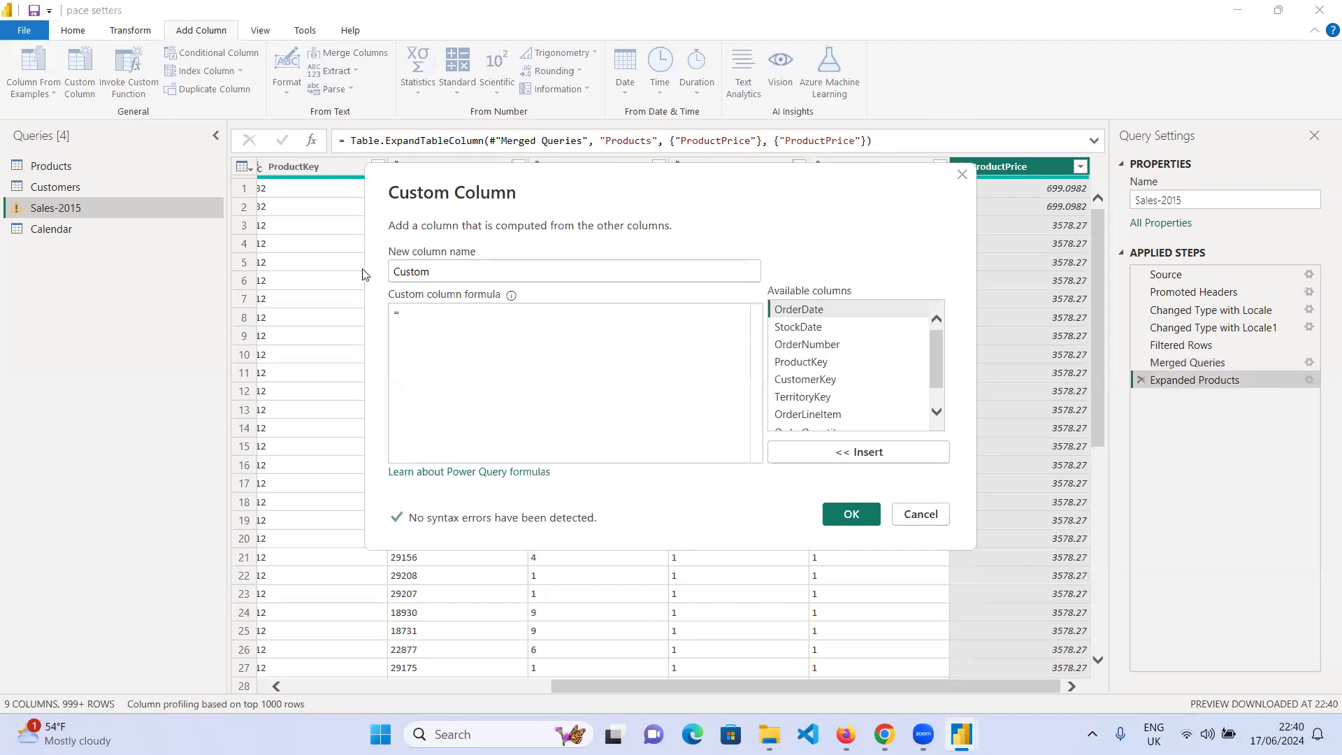
pyautogui.doubleClick(396, 270)
pyautogui.write('Reve')
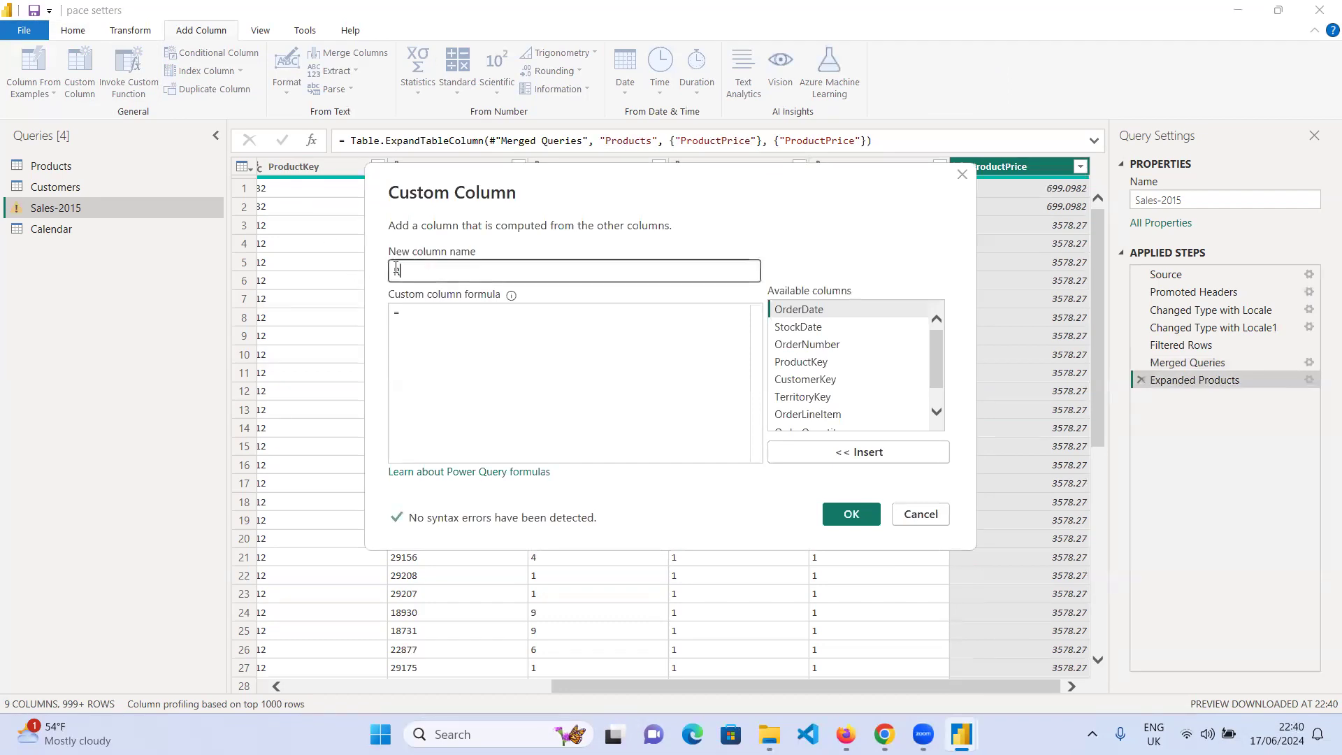
pyautogui.write('nue')
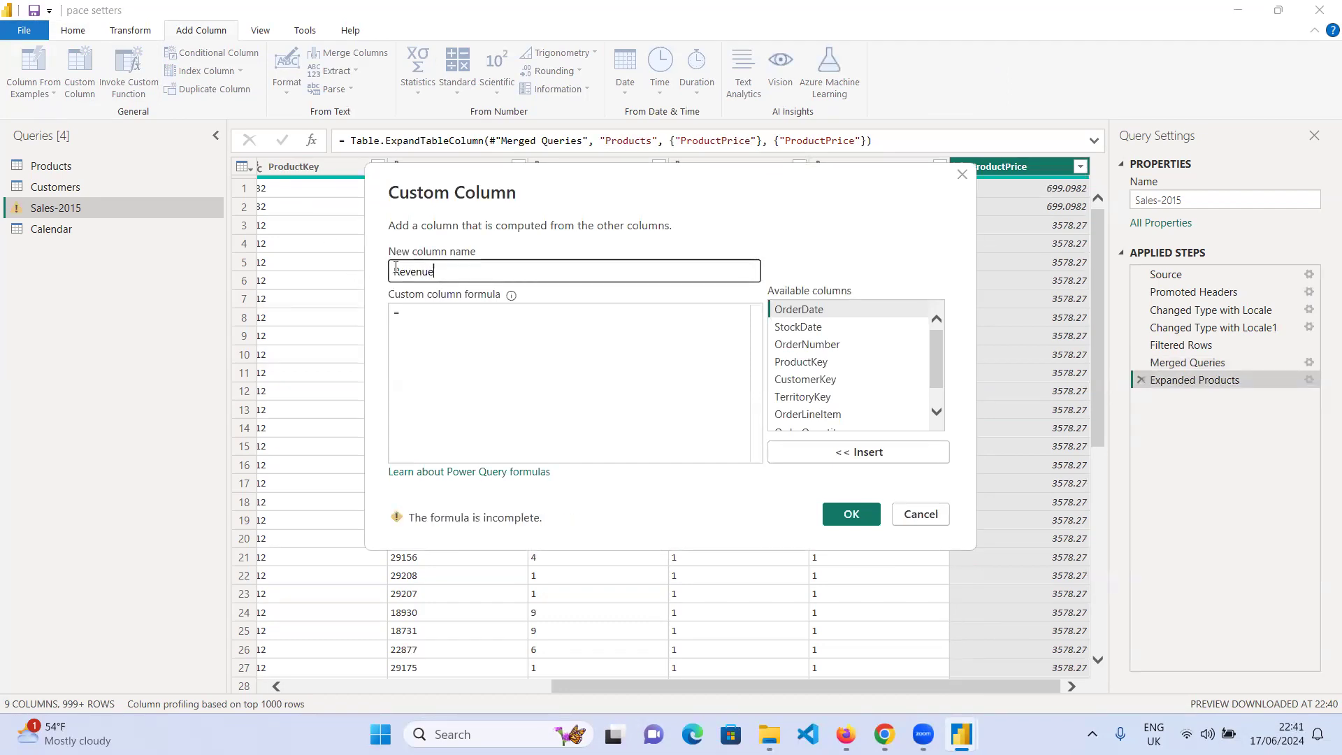
pyautogui.click(551, 323)
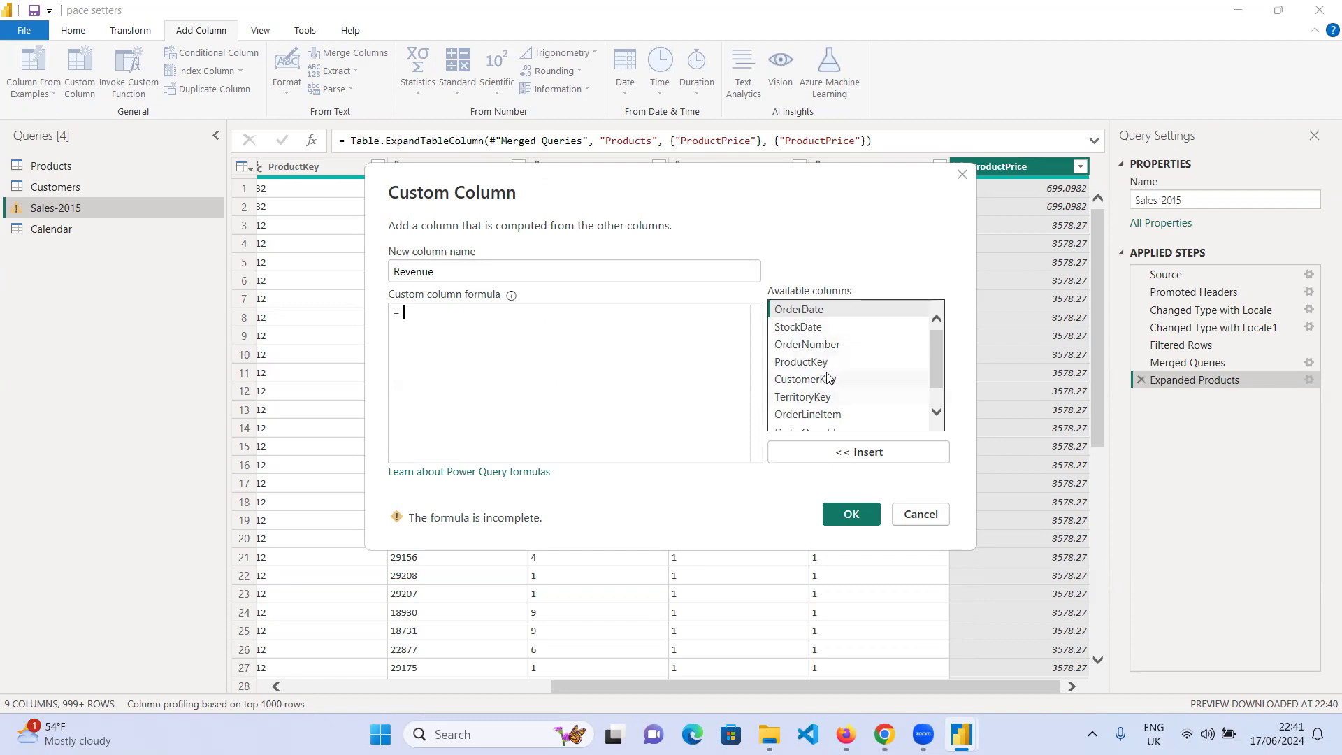
pyautogui.scroll(-2, 837, 395)
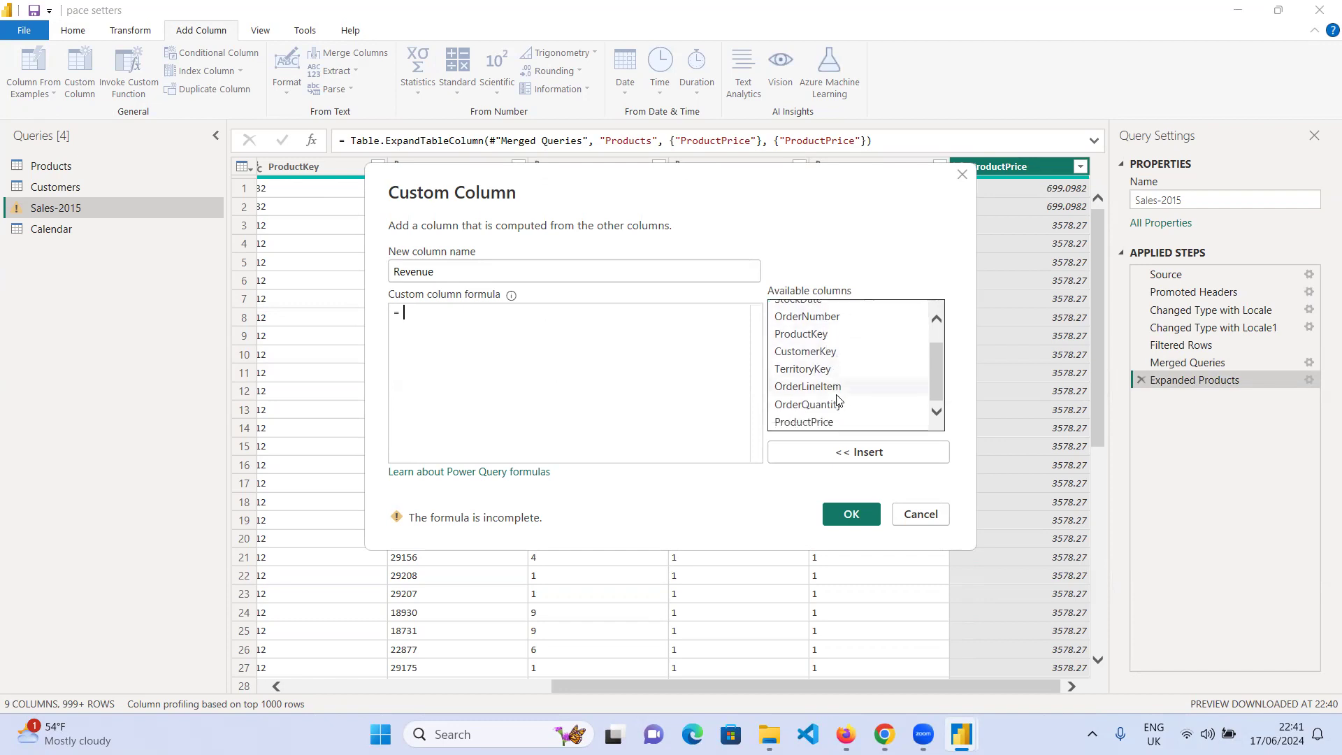
pyautogui.click(815, 406)
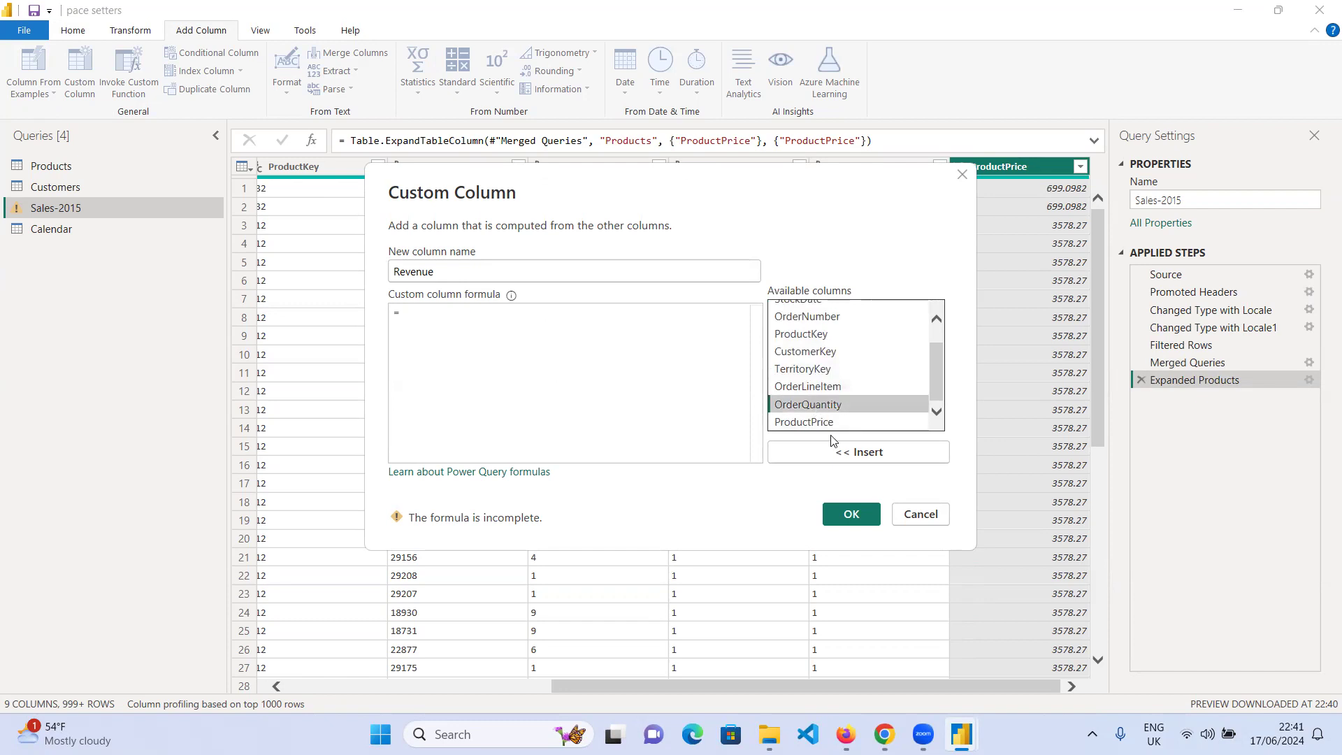
pyautogui.click(866, 454)
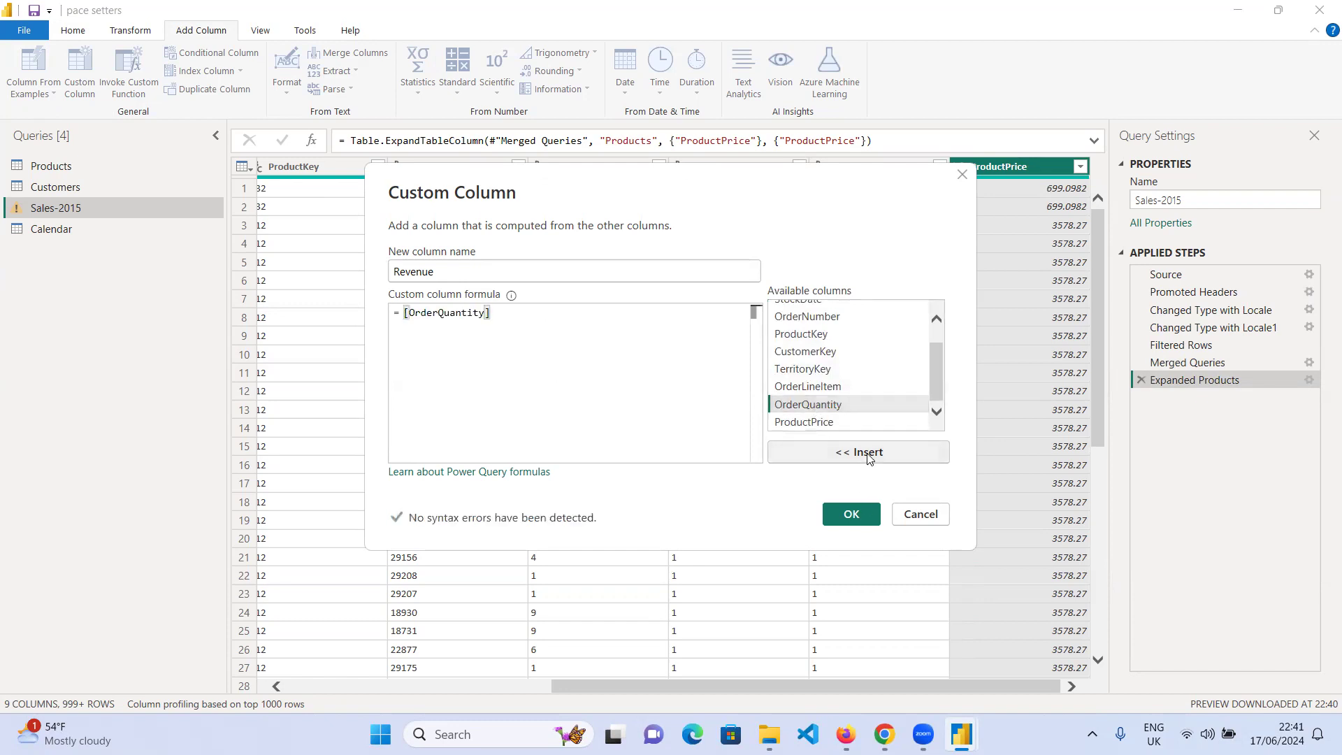
pyautogui.write('*')
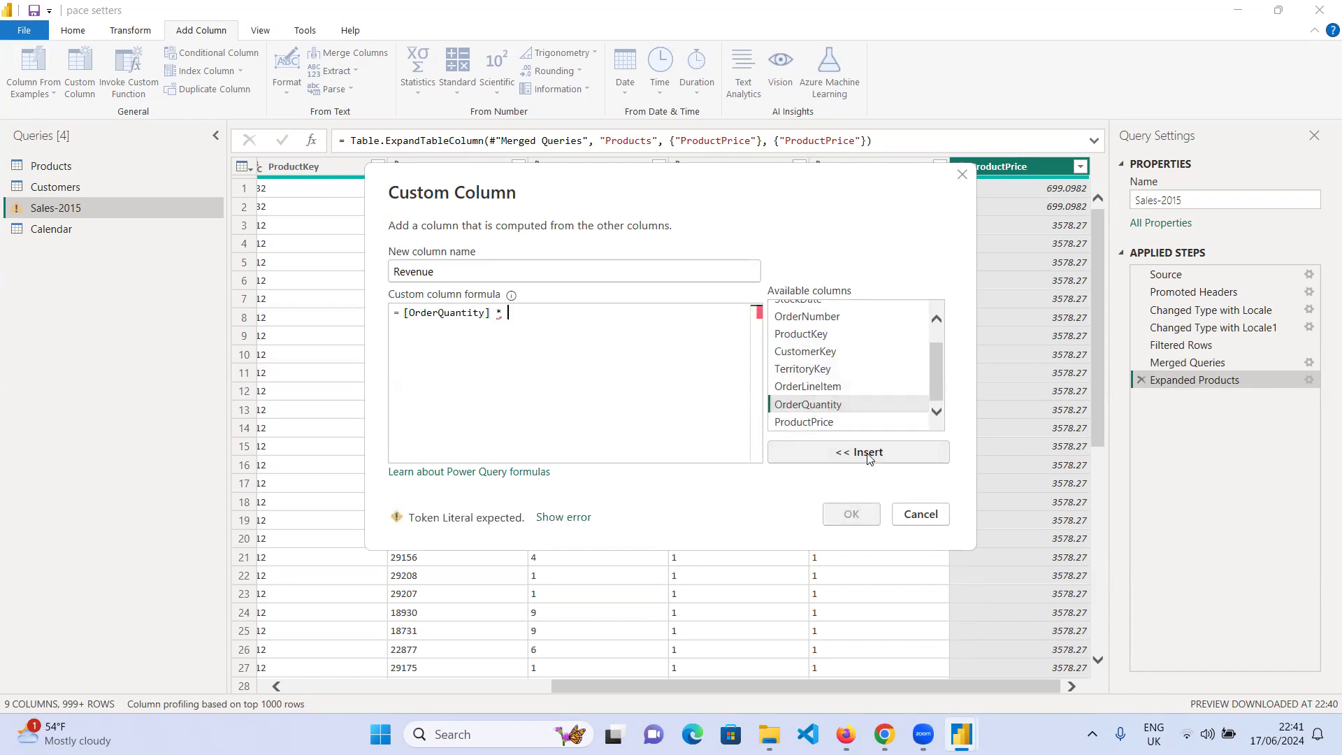
pyautogui.click(836, 422)
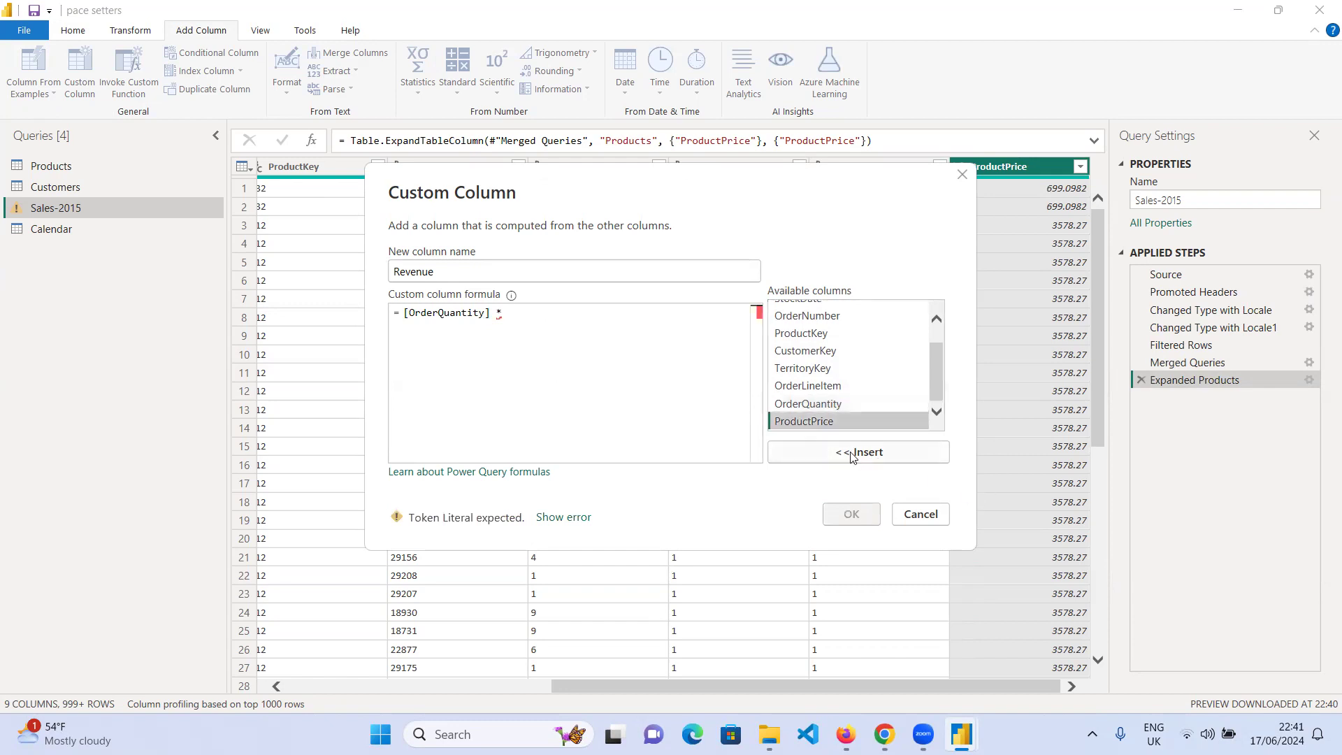
pyautogui.click(867, 454)
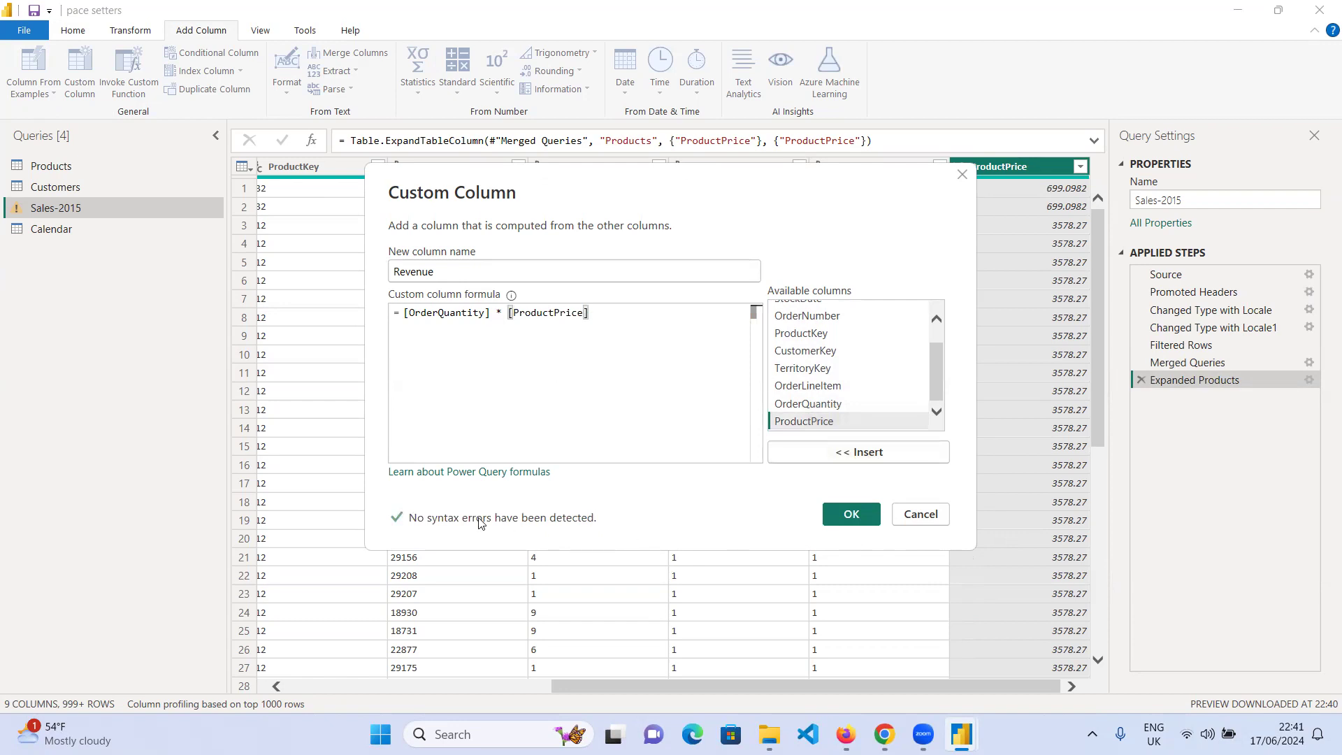
pyautogui.click(852, 515)
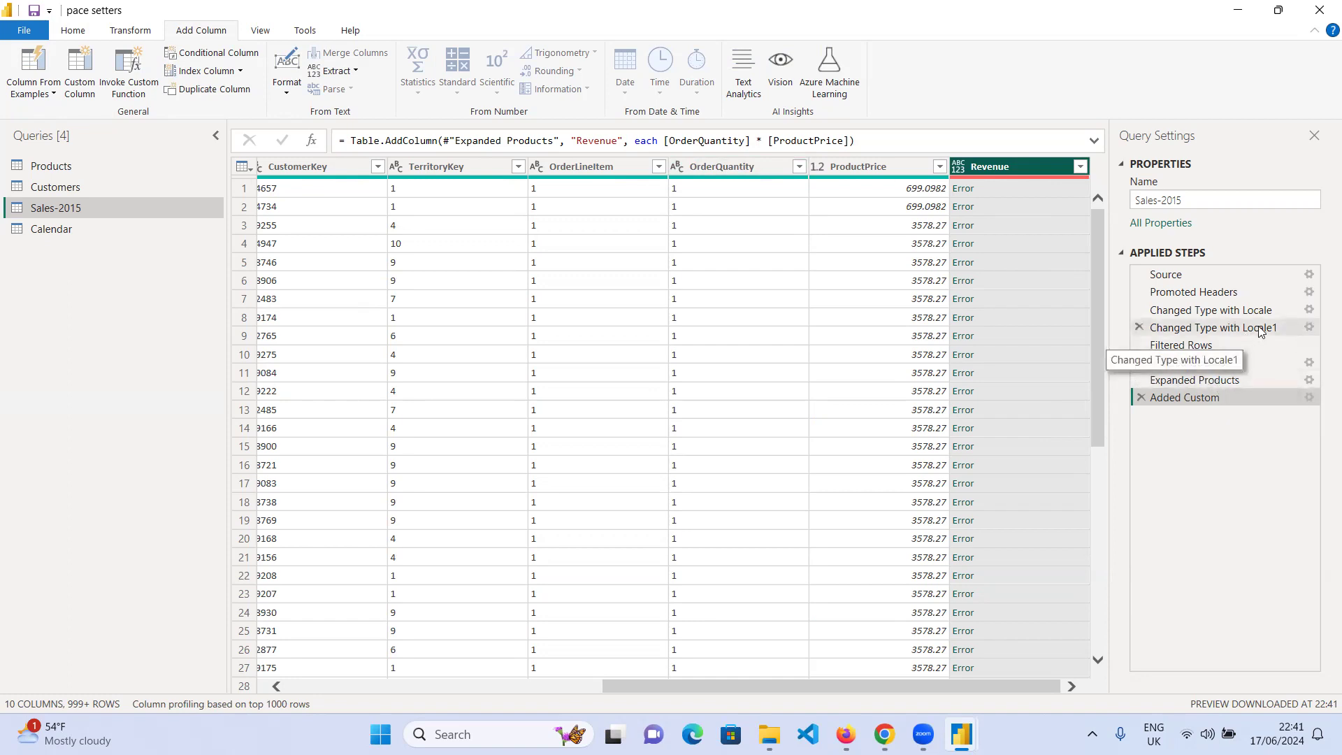
# - Insert a type change after the Expanded Products step that sets OrderQuantity to Whole Number
pyautogui.click(1231, 380)
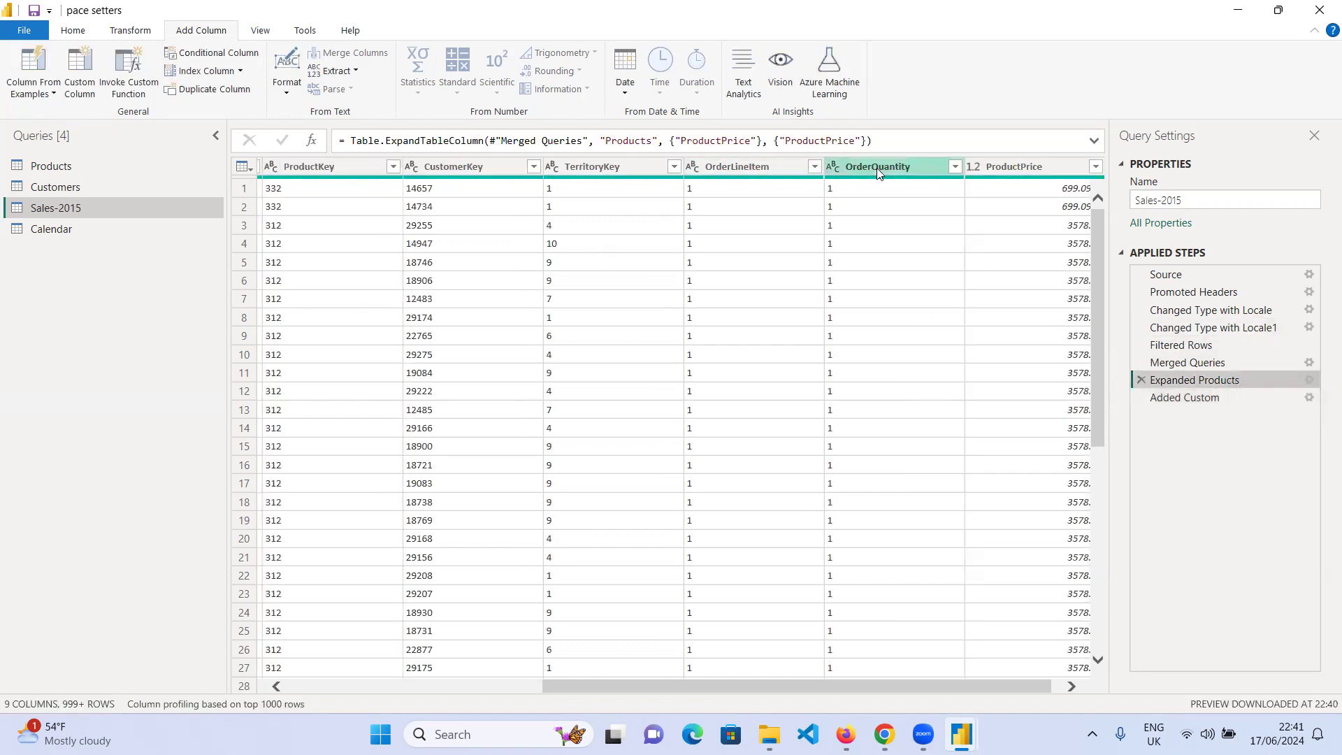
pyautogui.click(832, 168)
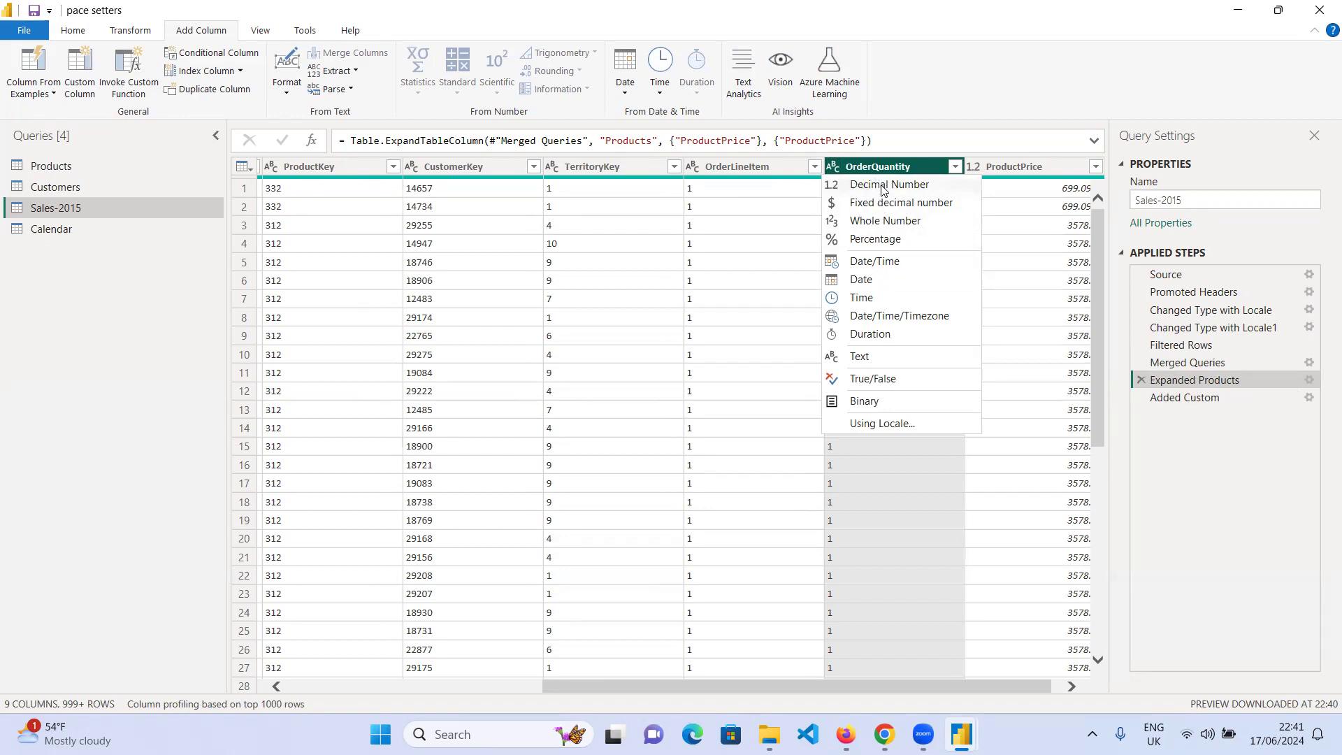
pyautogui.click(895, 221)
pyautogui.click(830, 405)
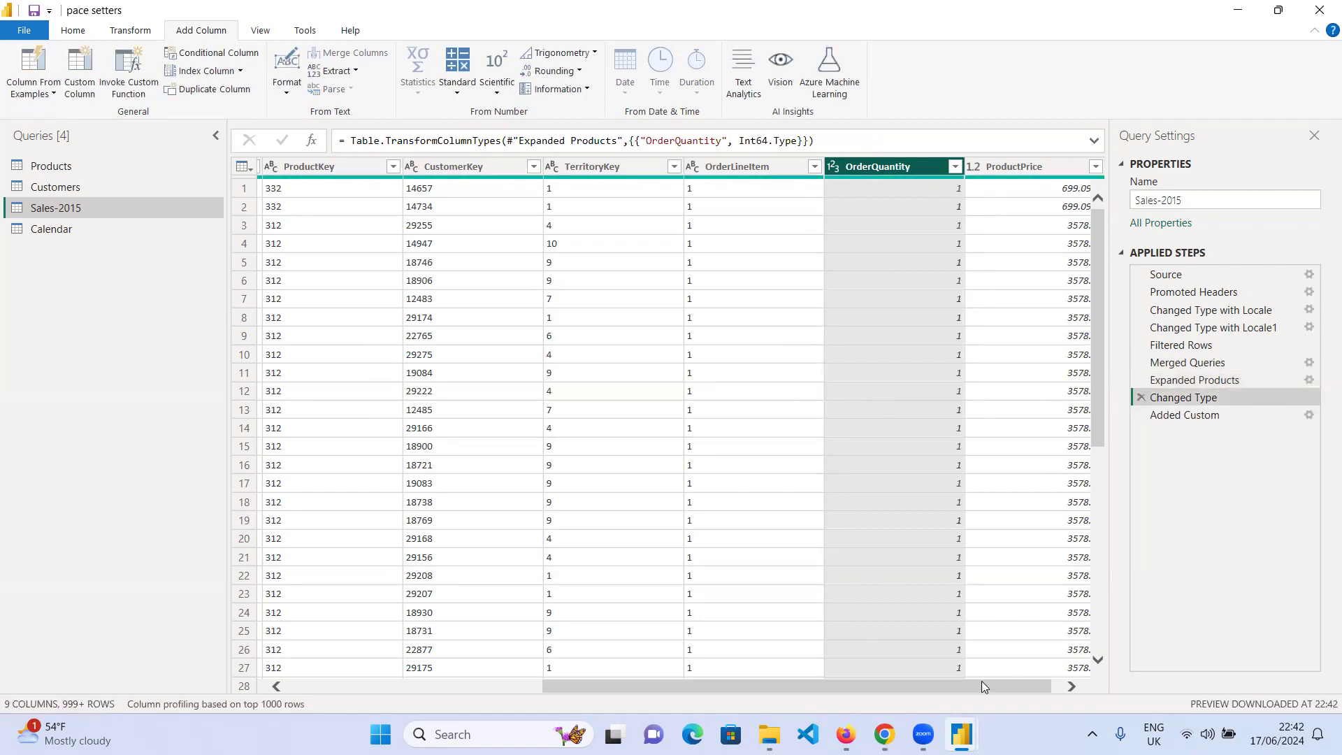
pyautogui.moveTo(982, 682); pyautogui.dragTo(990, 682)
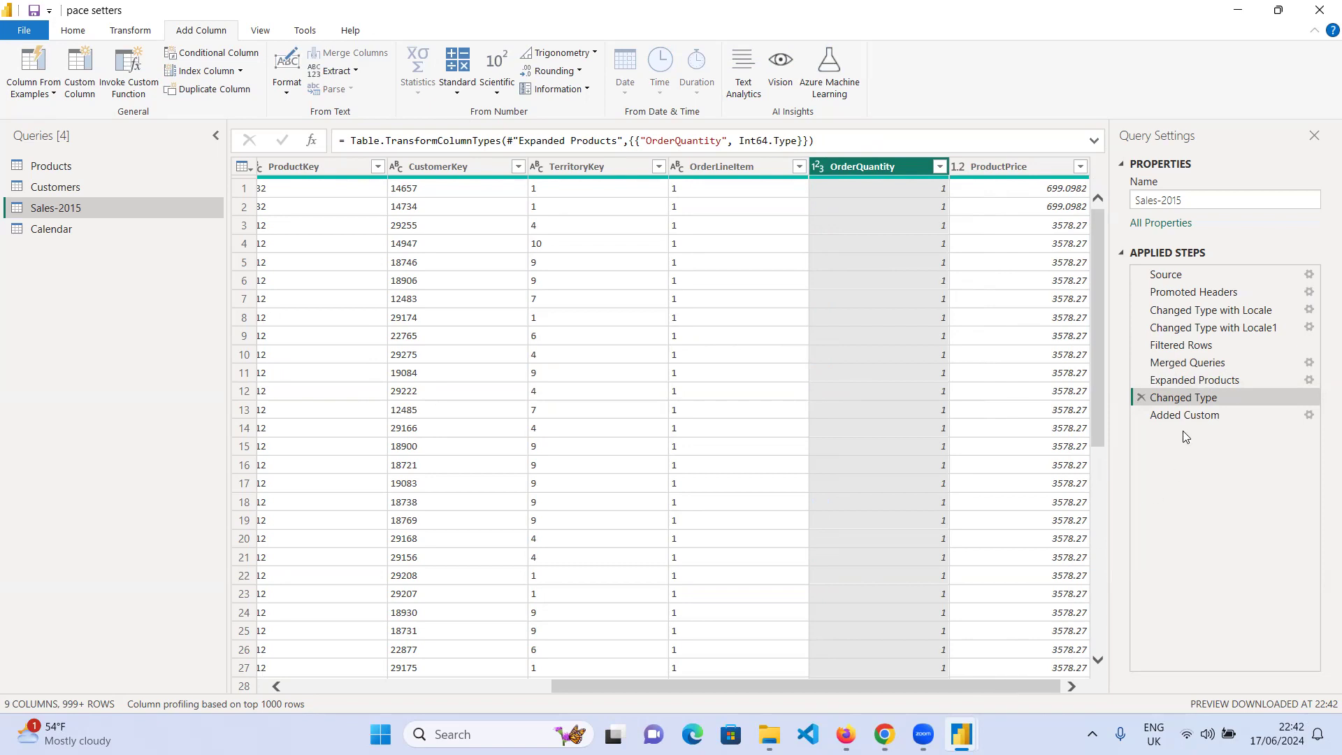
# - Check the Revenue values at the Added Custom step and the distinct values of OrderQuantity
pyautogui.click(1195, 414)
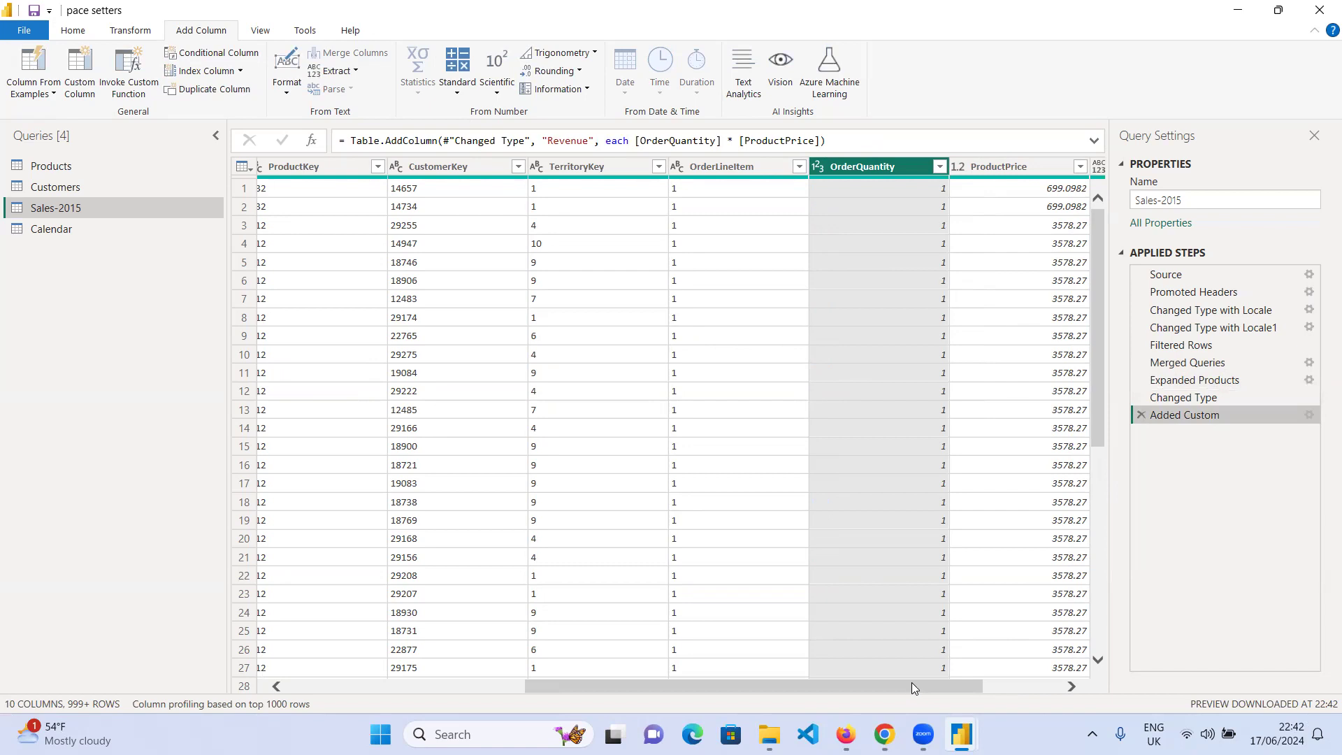
pyautogui.moveTo(911, 685); pyautogui.dragTo(989, 685)
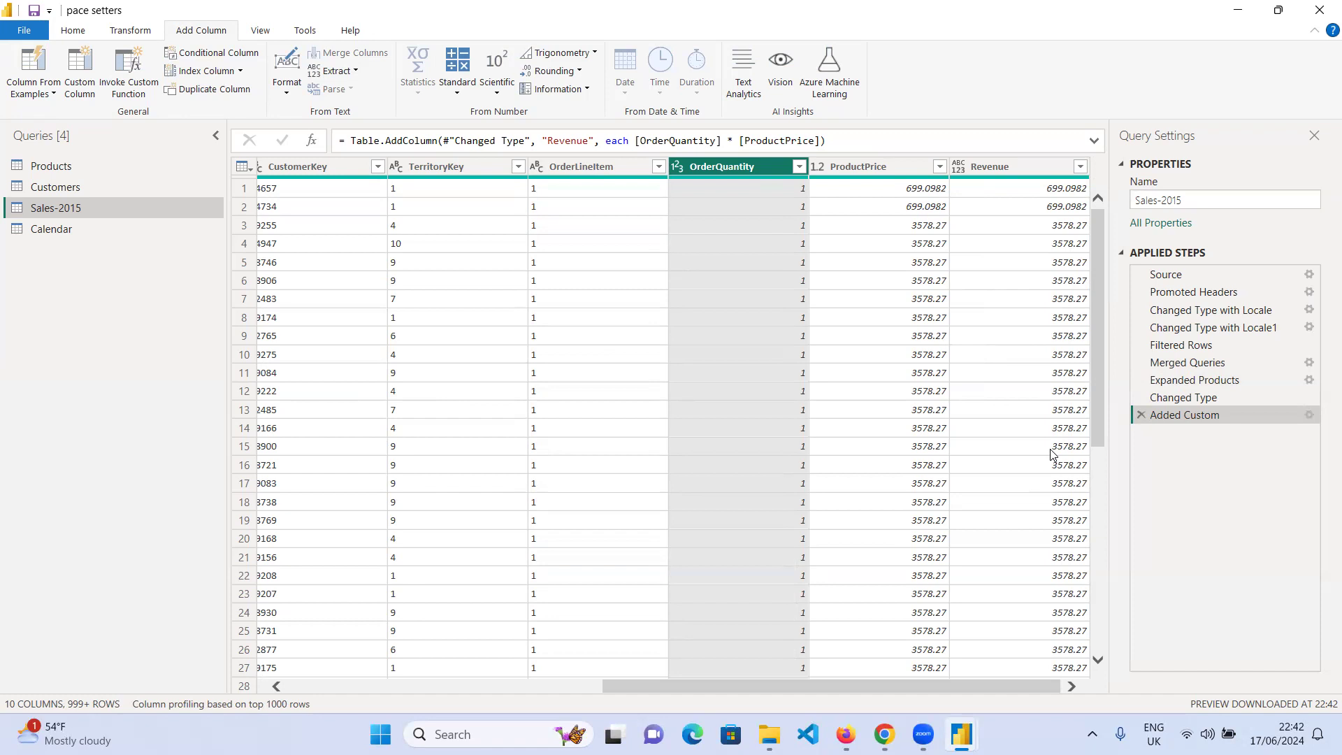
pyautogui.click(800, 168)
pyautogui.click(756, 446)
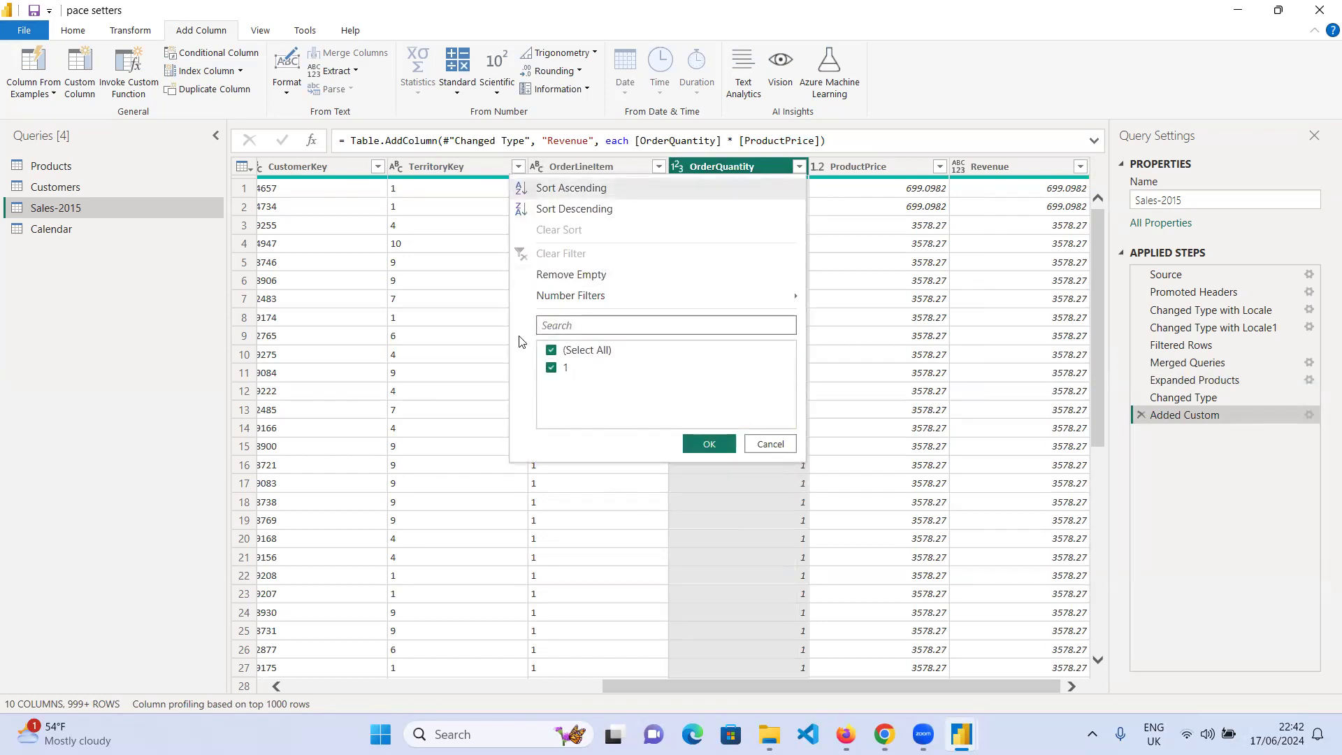
pyautogui.click(771, 446)
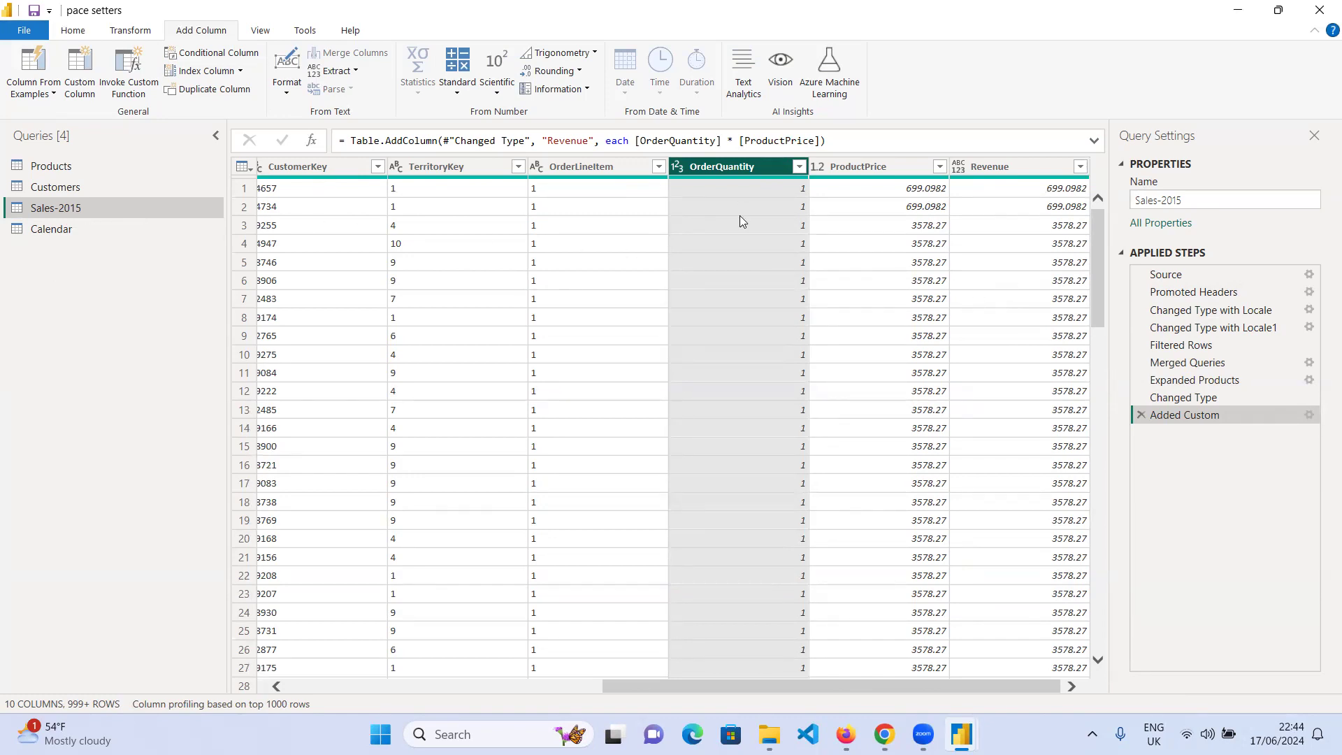
# - Delete the Added Custom, Changed Type, Expanded Products and Merged Queries steps from the Sales-2015 query
pyautogui.click(76, 31)
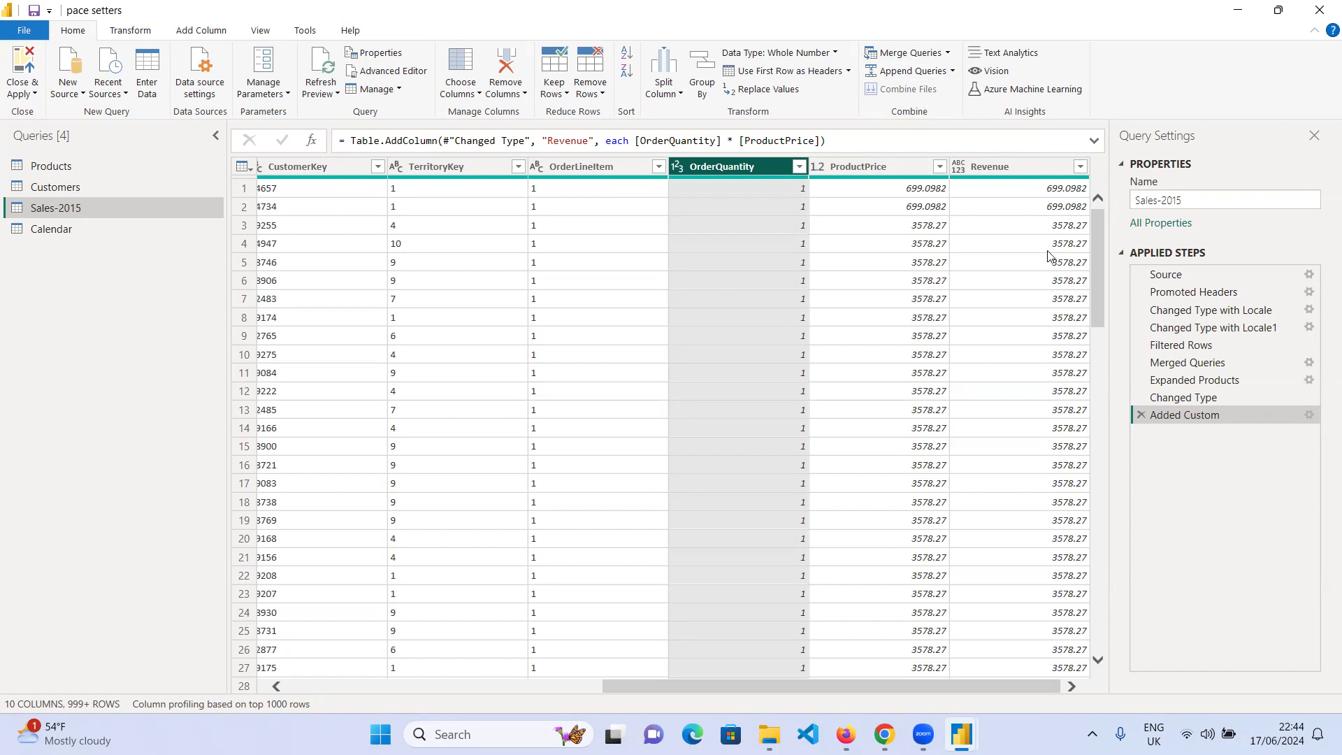
pyautogui.moveTo(1040, 168)
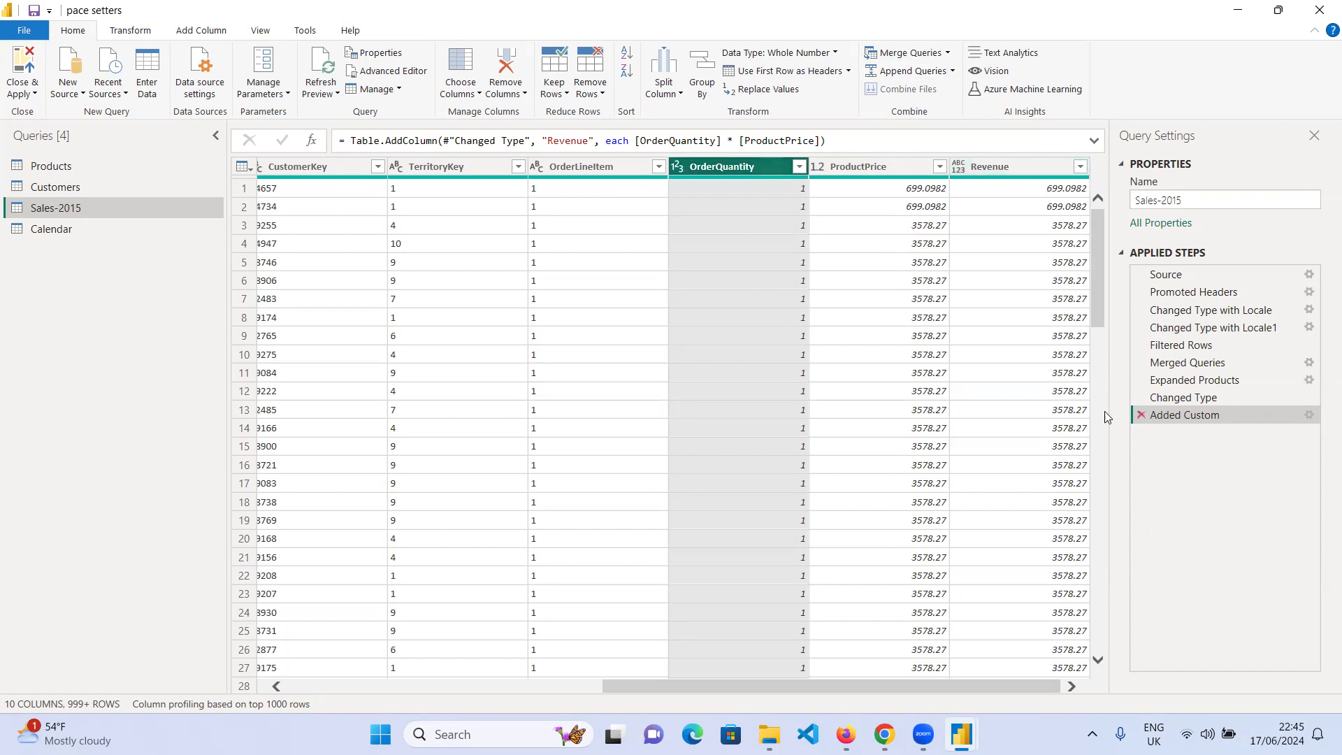
pyautogui.click(1141, 418)
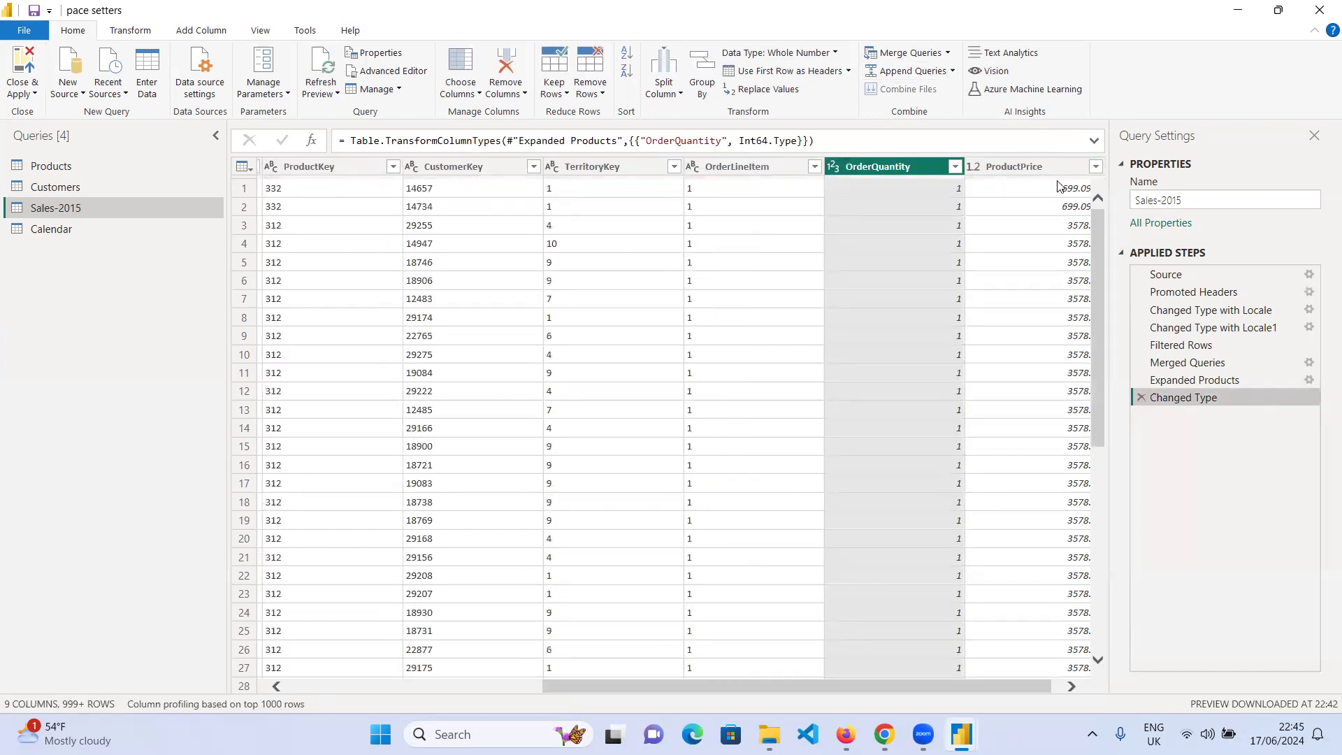
pyautogui.click(1142, 397)
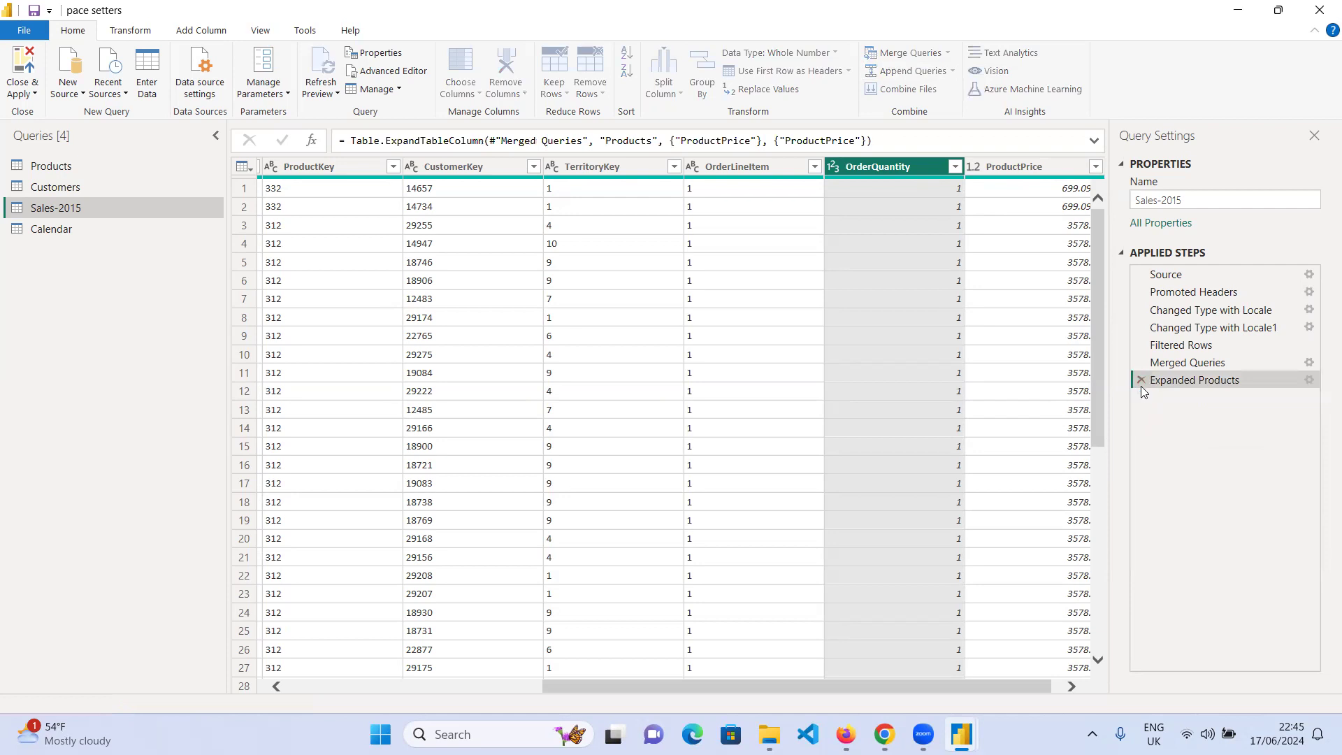
pyautogui.click(1141, 381)
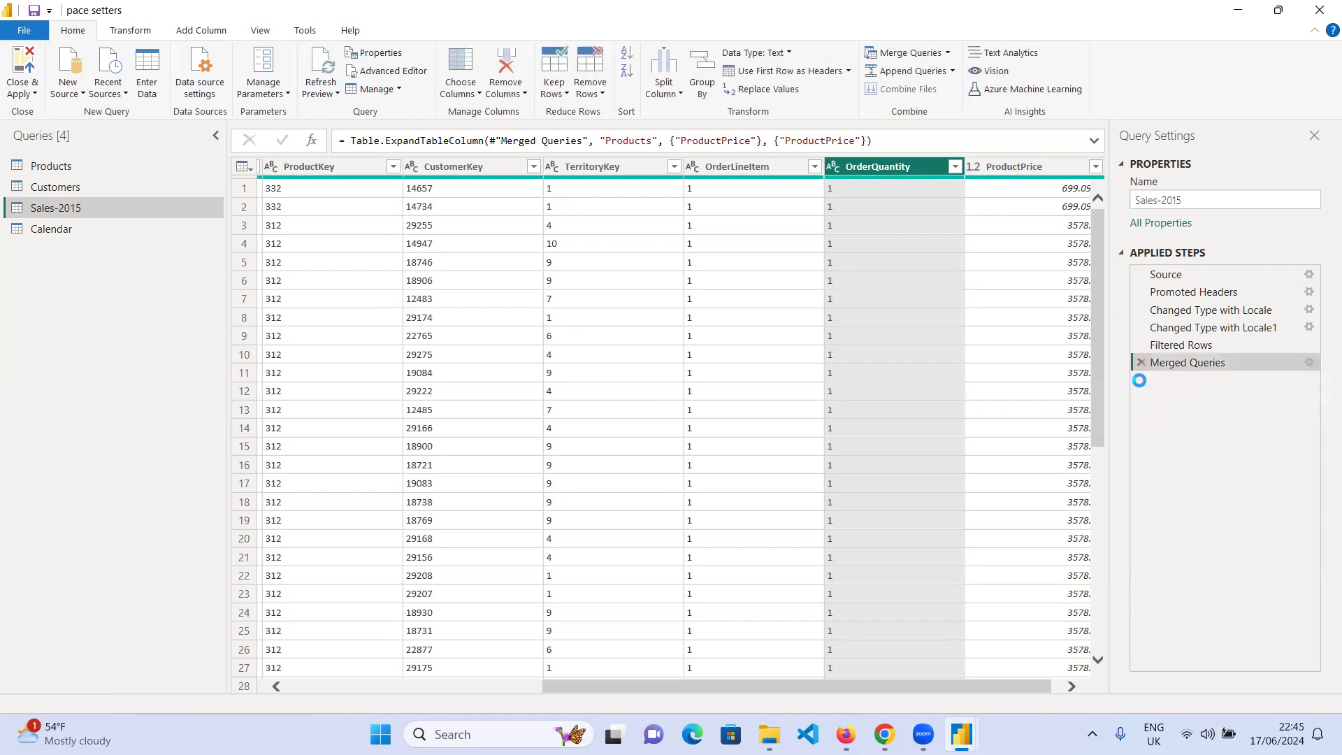
pyautogui.click(1140, 363)
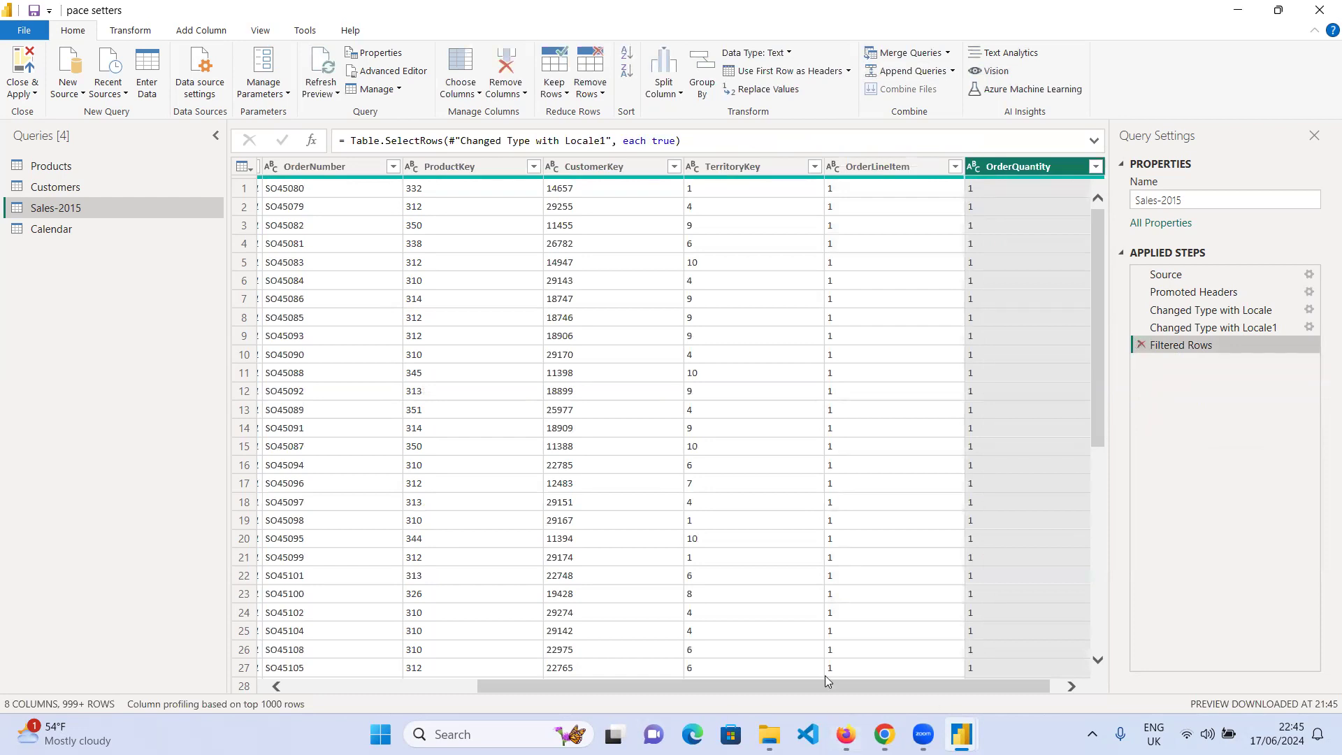
pyautogui.moveTo(823, 681); pyautogui.dragTo(654, 685)
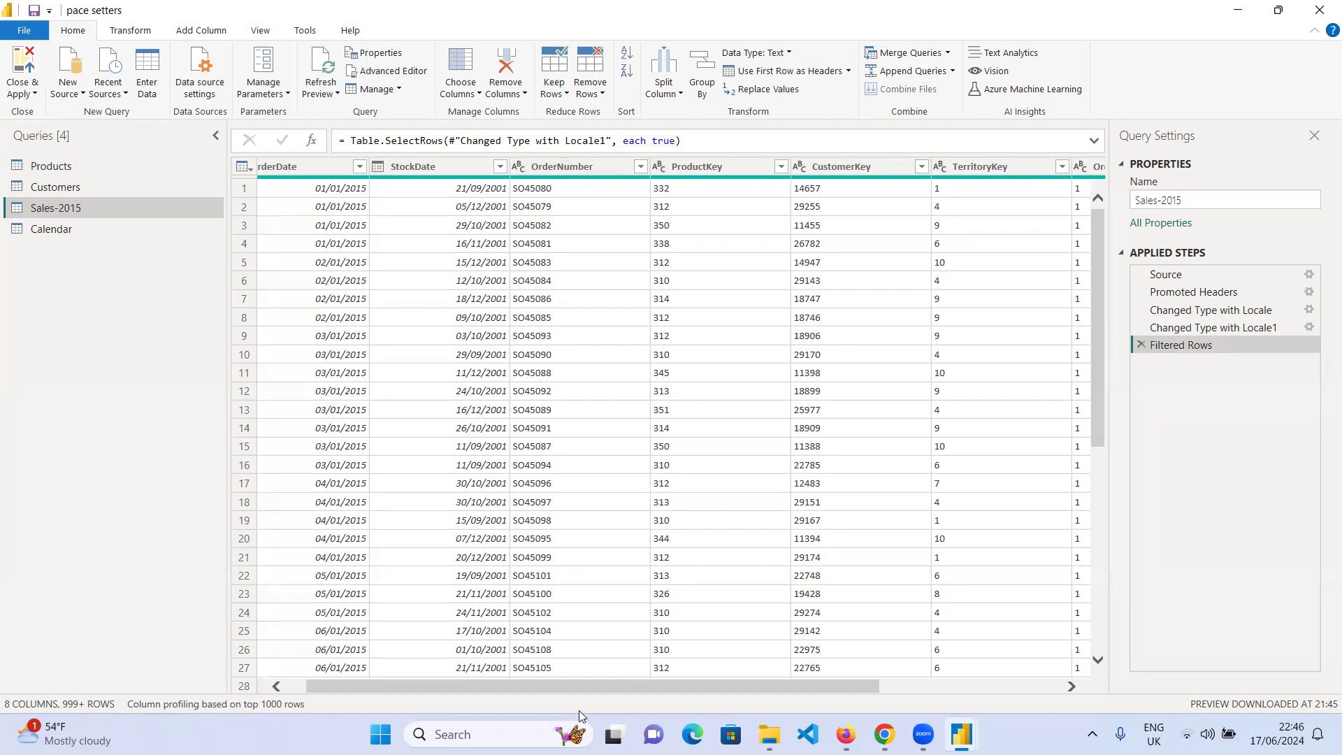
# - Check the full list of distinct OrderLineItem values in Sales-2015 and set the column's data type to Whole Number
pyautogui.moveTo(599, 688); pyautogui.dragTo(621, 674)
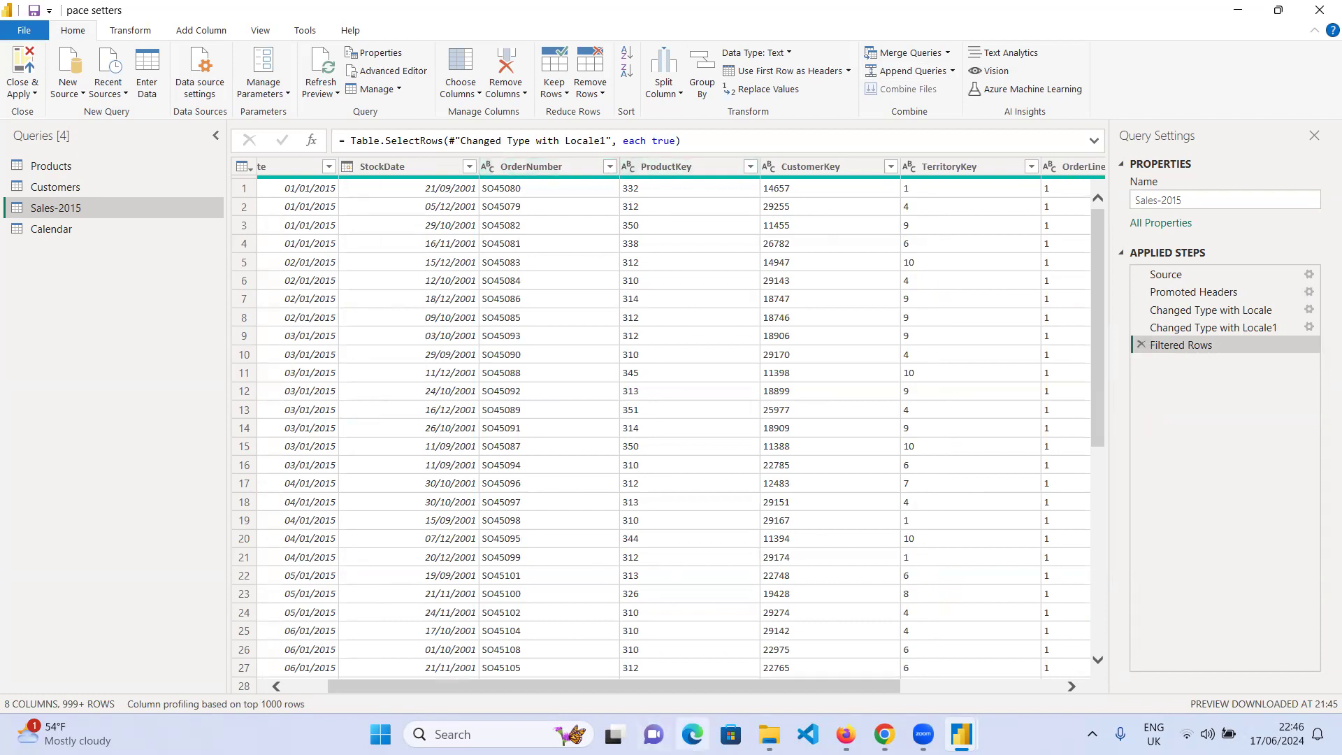
pyautogui.moveTo(700, 689); pyautogui.dragTo(844, 671)
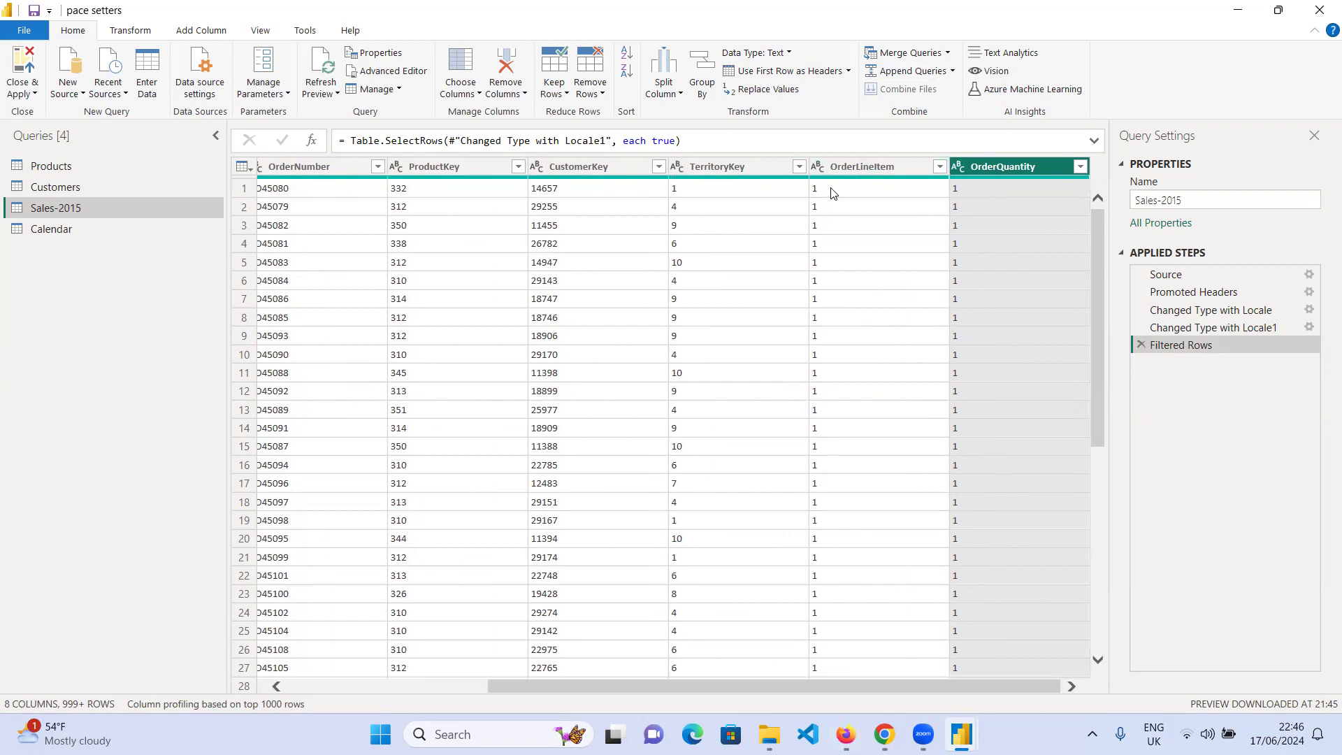
pyautogui.click(818, 167)
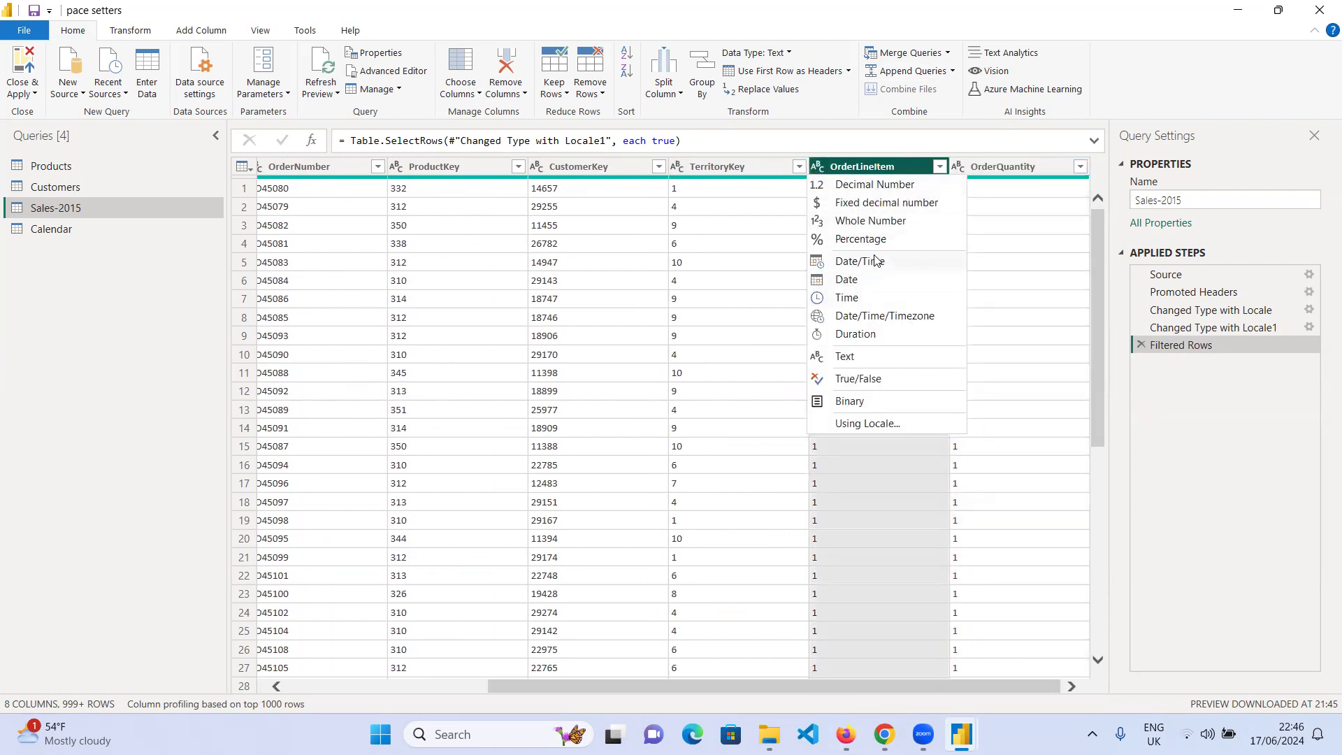
pyautogui.click(940, 167)
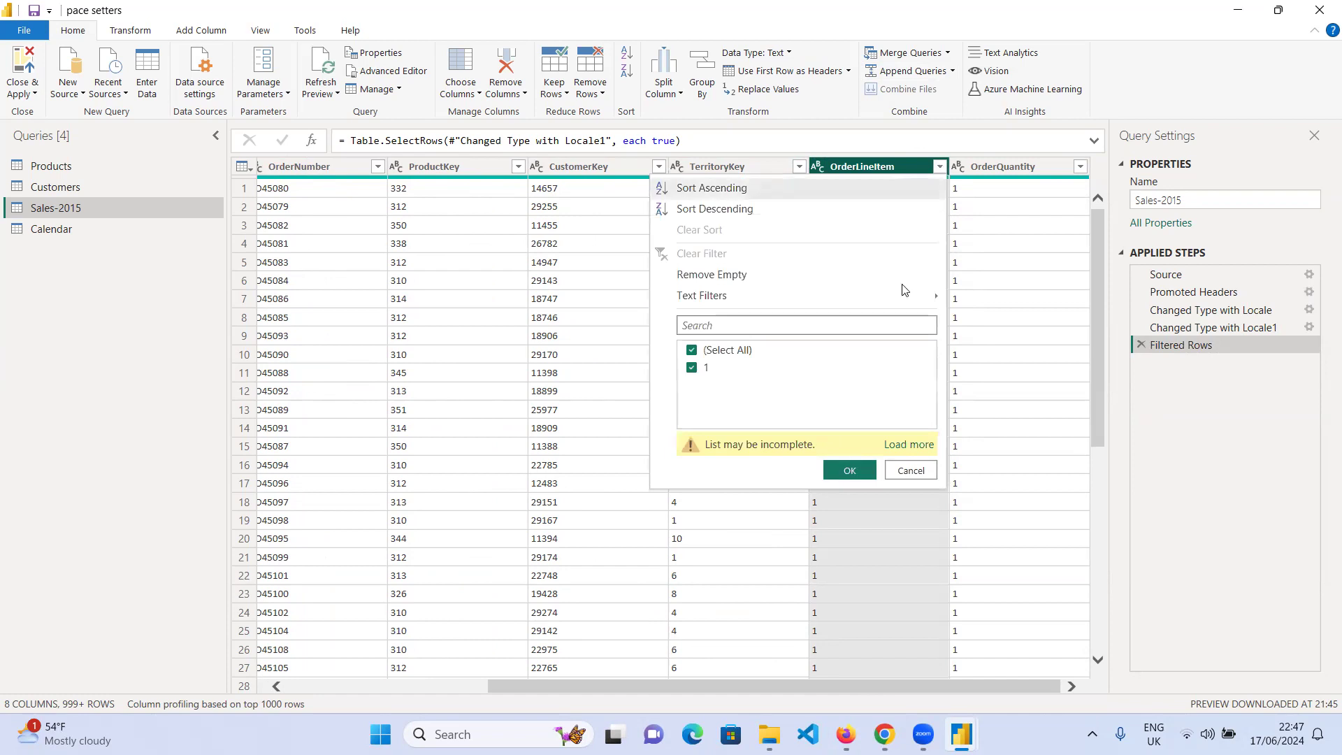
pyautogui.click(906, 445)
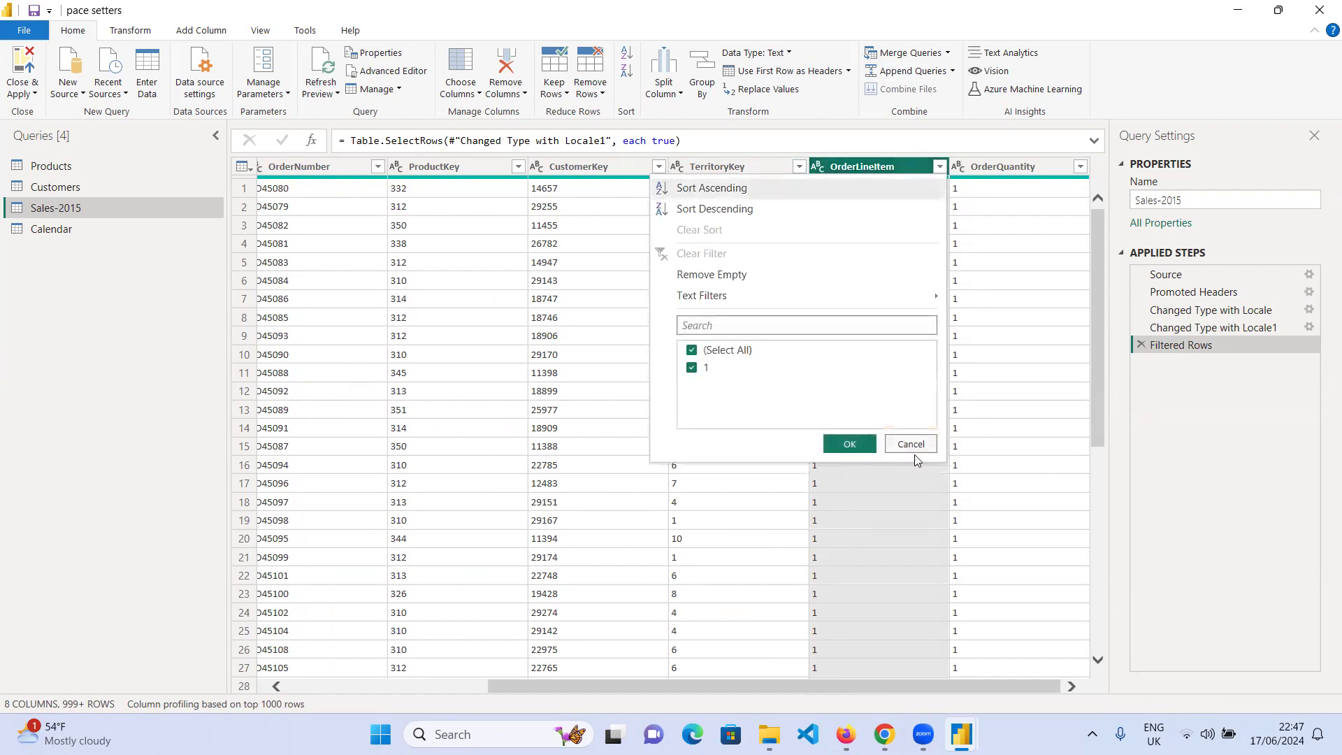
pyautogui.click(910, 165)
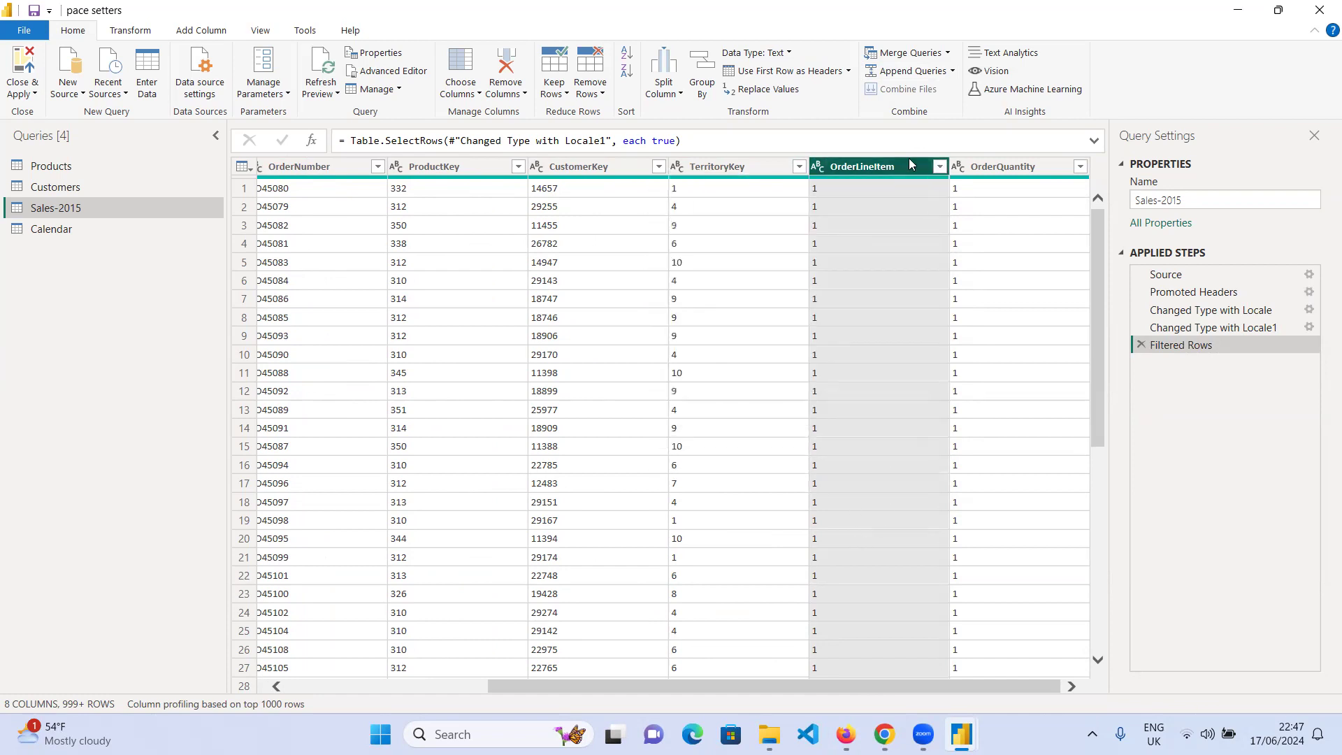
pyautogui.click(820, 170)
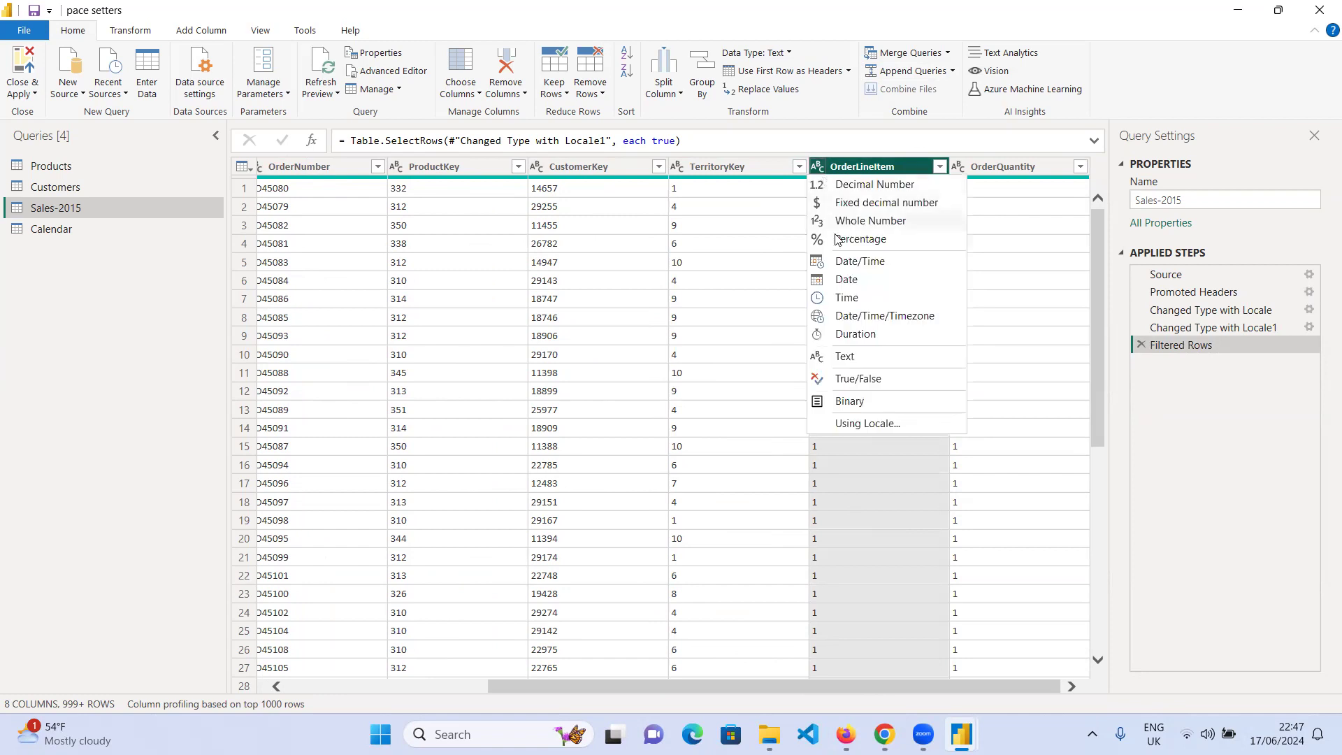
pyautogui.click(893, 221)
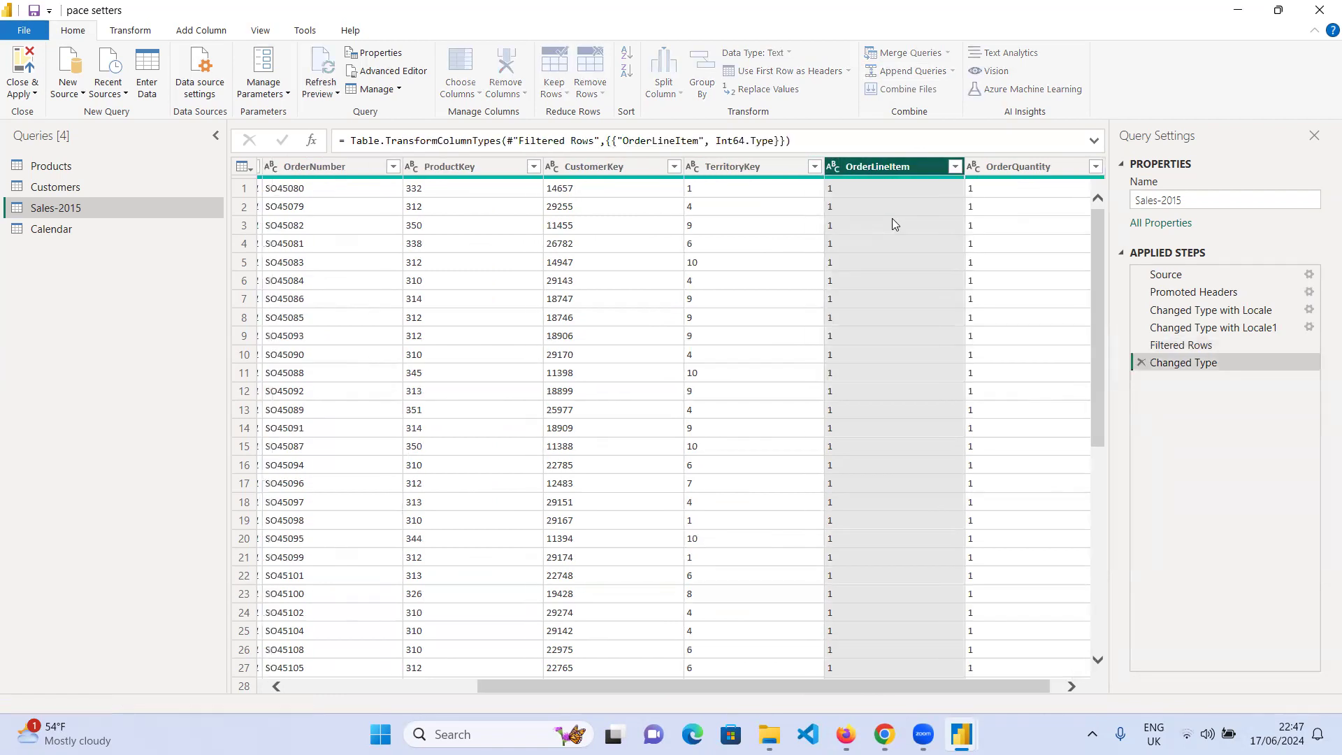
# - Set the data type of the OrderQuantity column in Sales-2015 to Whole Number
pyautogui.click(1007, 167)
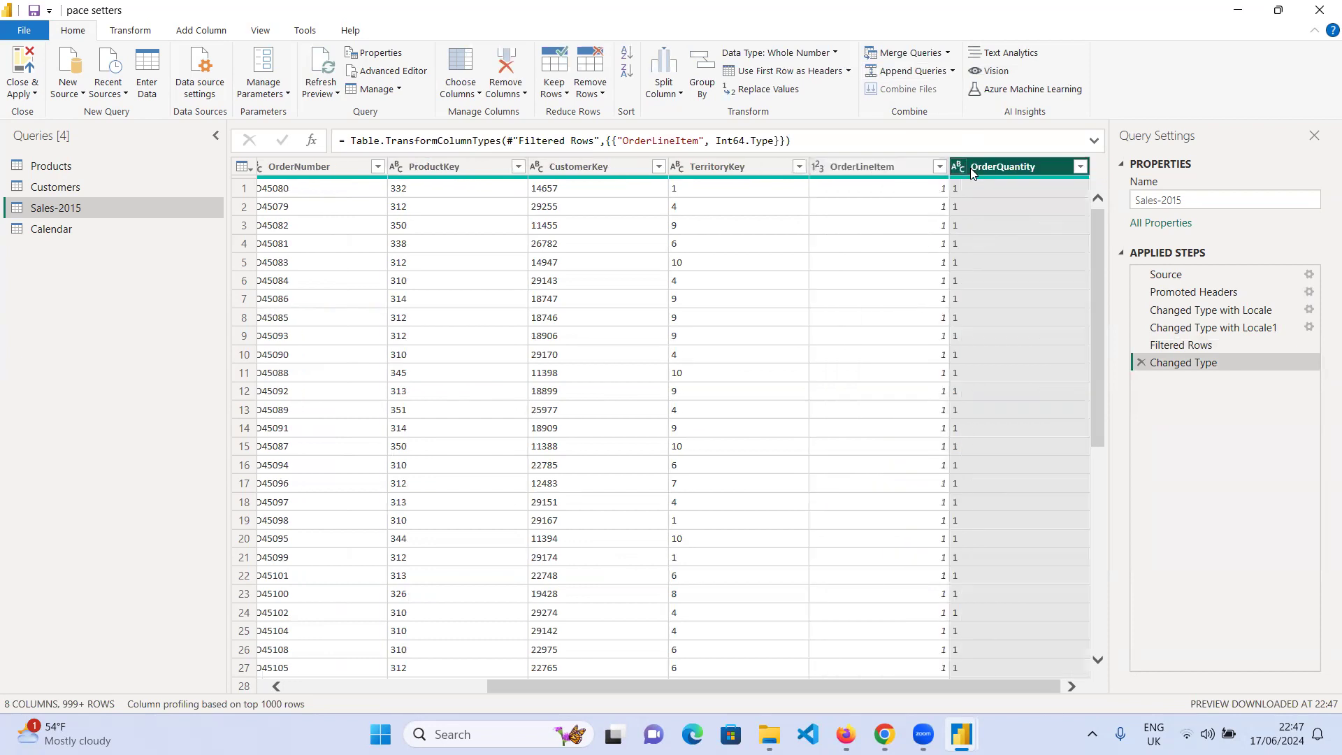
pyautogui.click(958, 166)
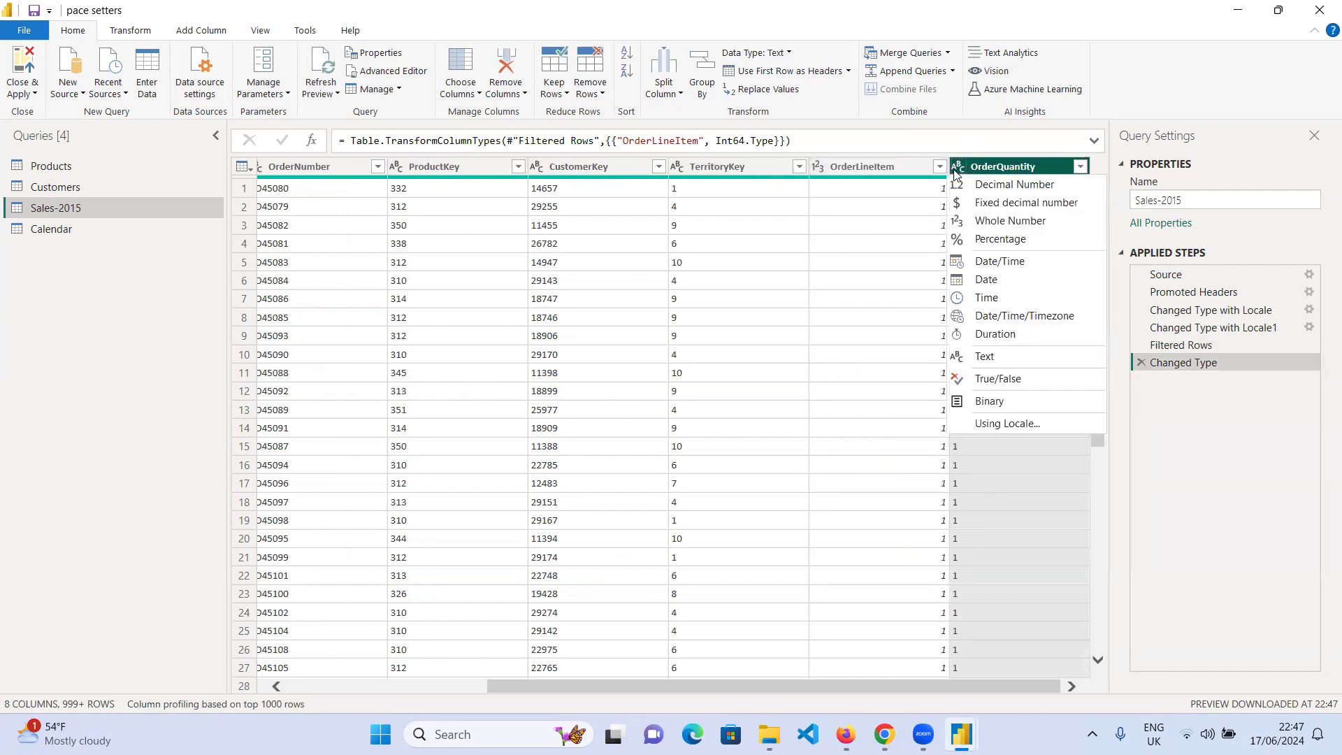
pyautogui.click(1010, 221)
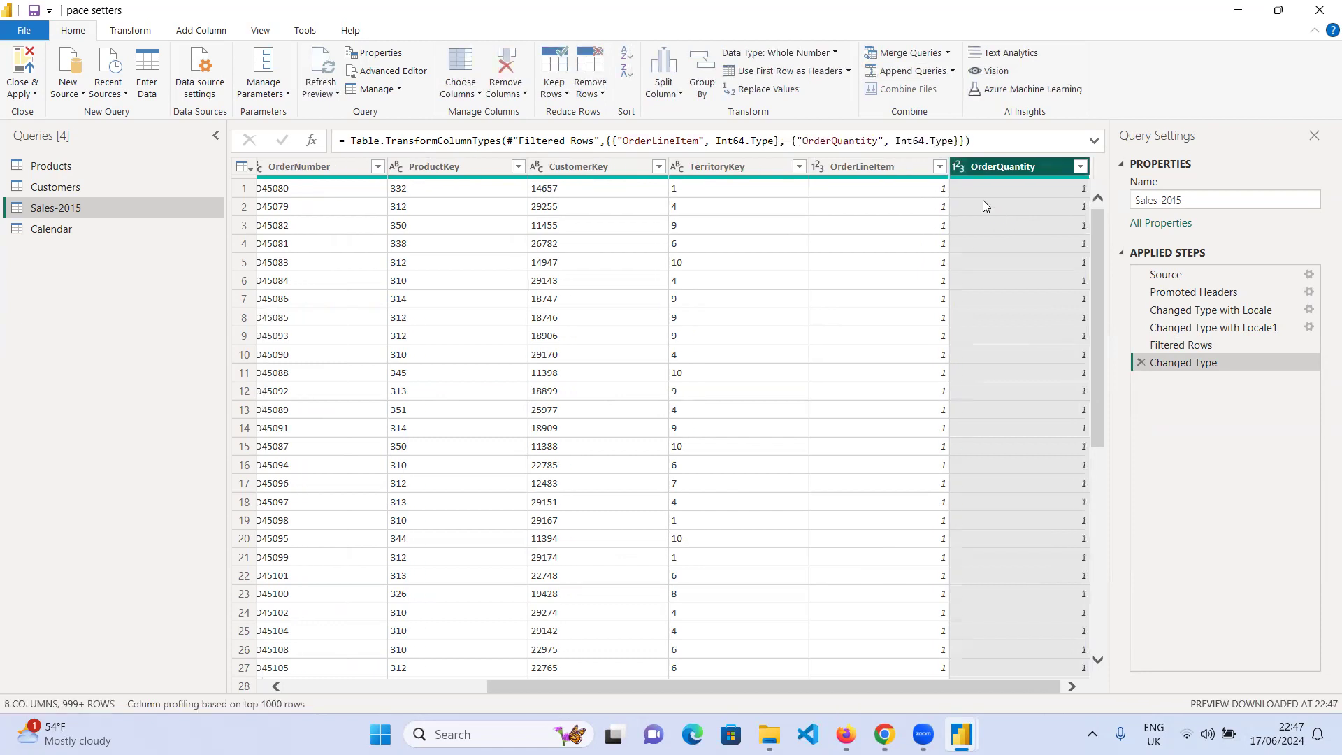
pyautogui.moveTo(993, 685); pyautogui.dragTo(527, 673)
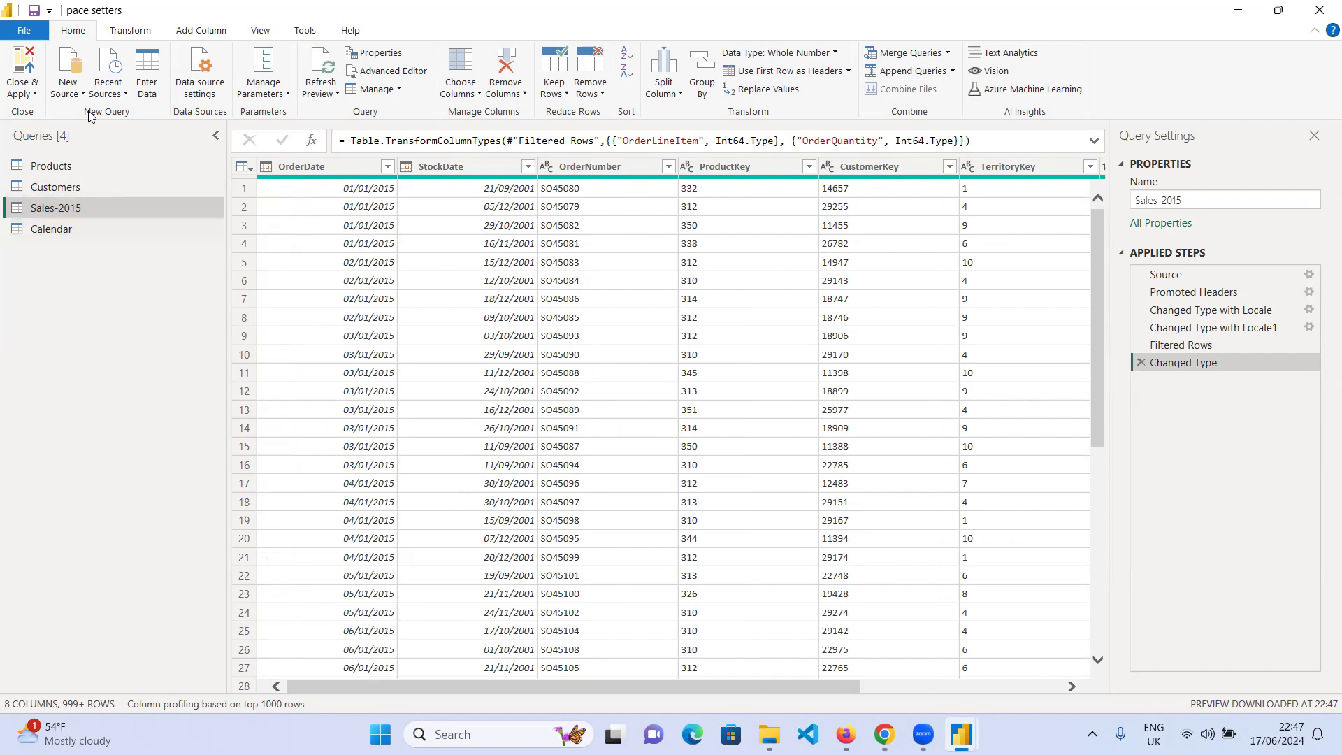
# - Import the Sales-2016 CSV file from the Master Sales FY folder as a new query with the default import settings
pyautogui.click(81, 93)
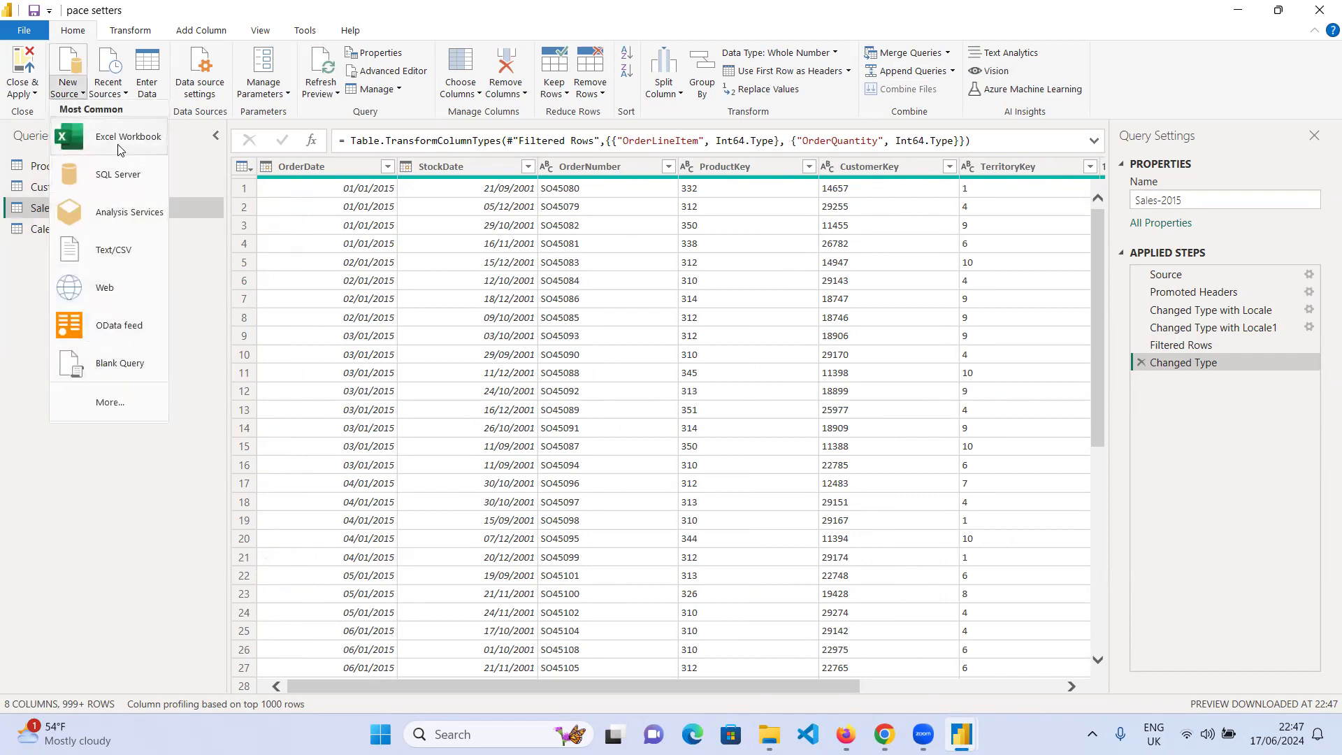
pyautogui.click(113, 244)
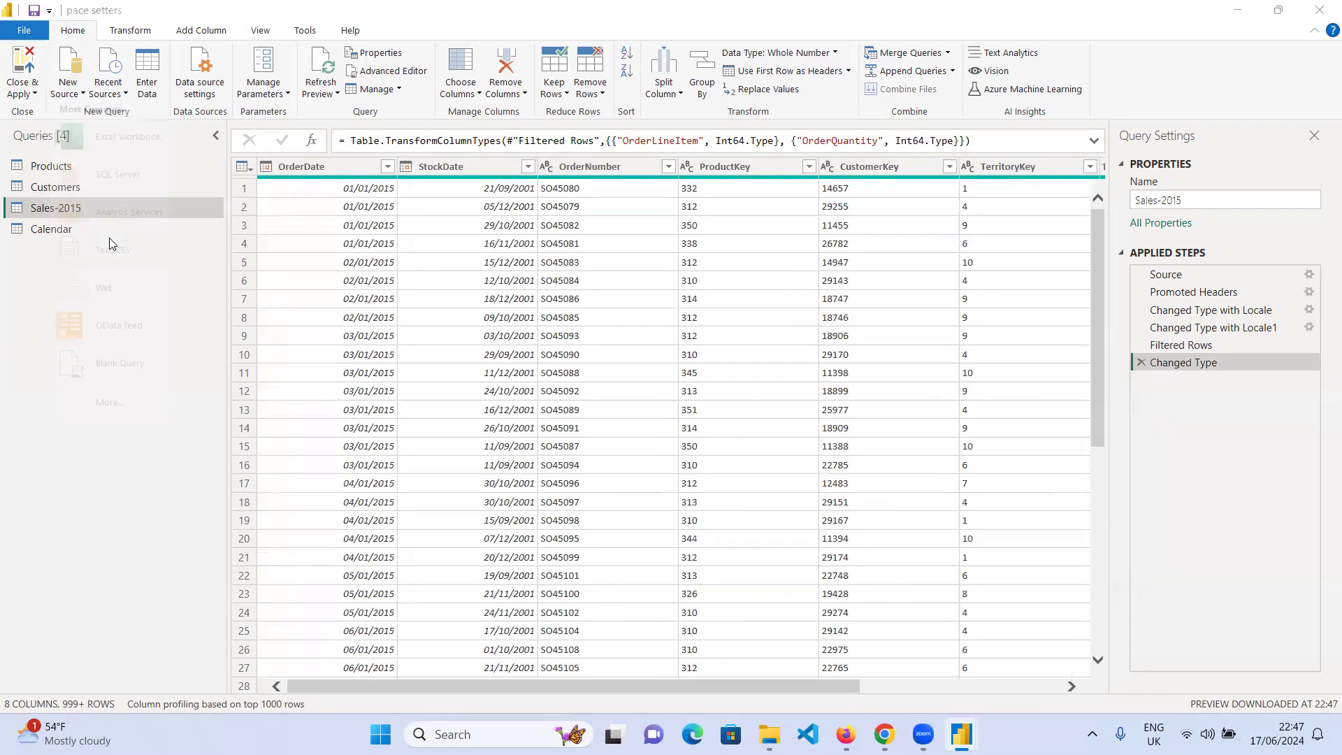
pyautogui.click(541, 225)
pyautogui.doubleClick(538, 224)
pyautogui.click(553, 259)
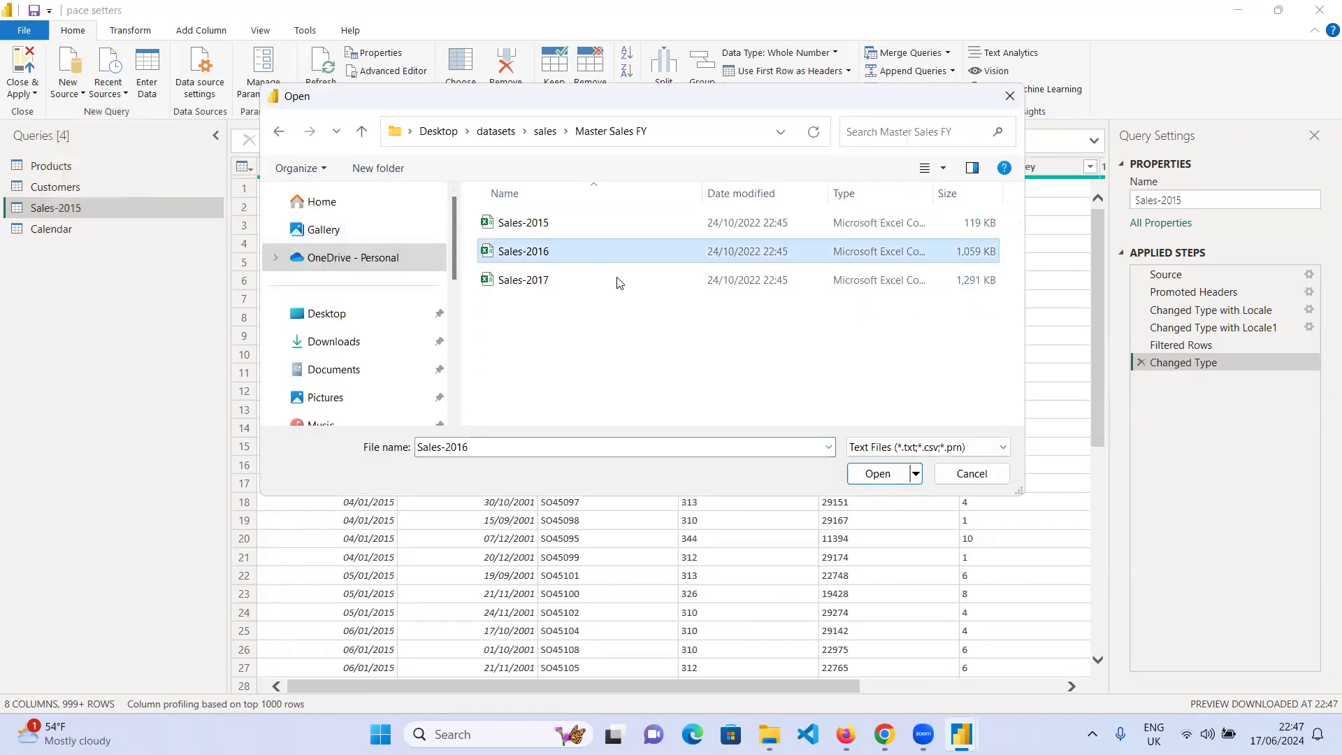
pyautogui.click(909, 474)
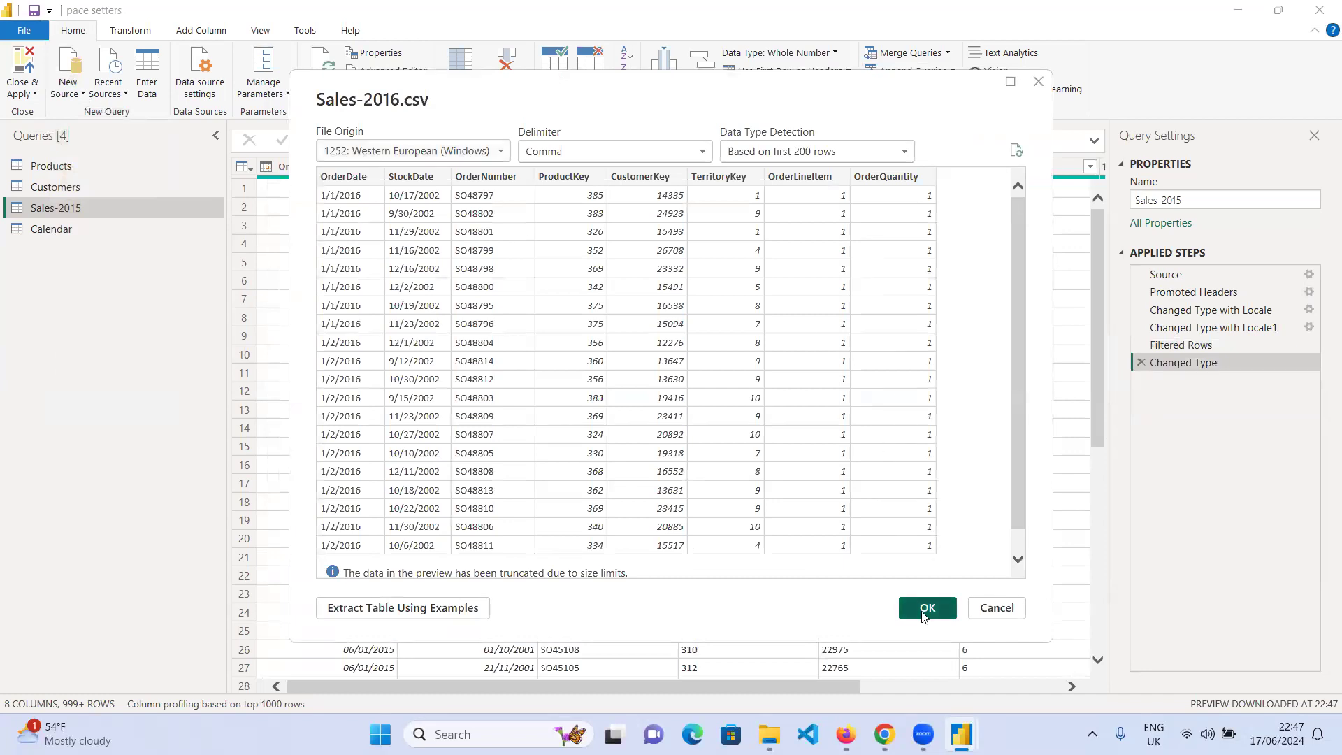
pyautogui.click(925, 615)
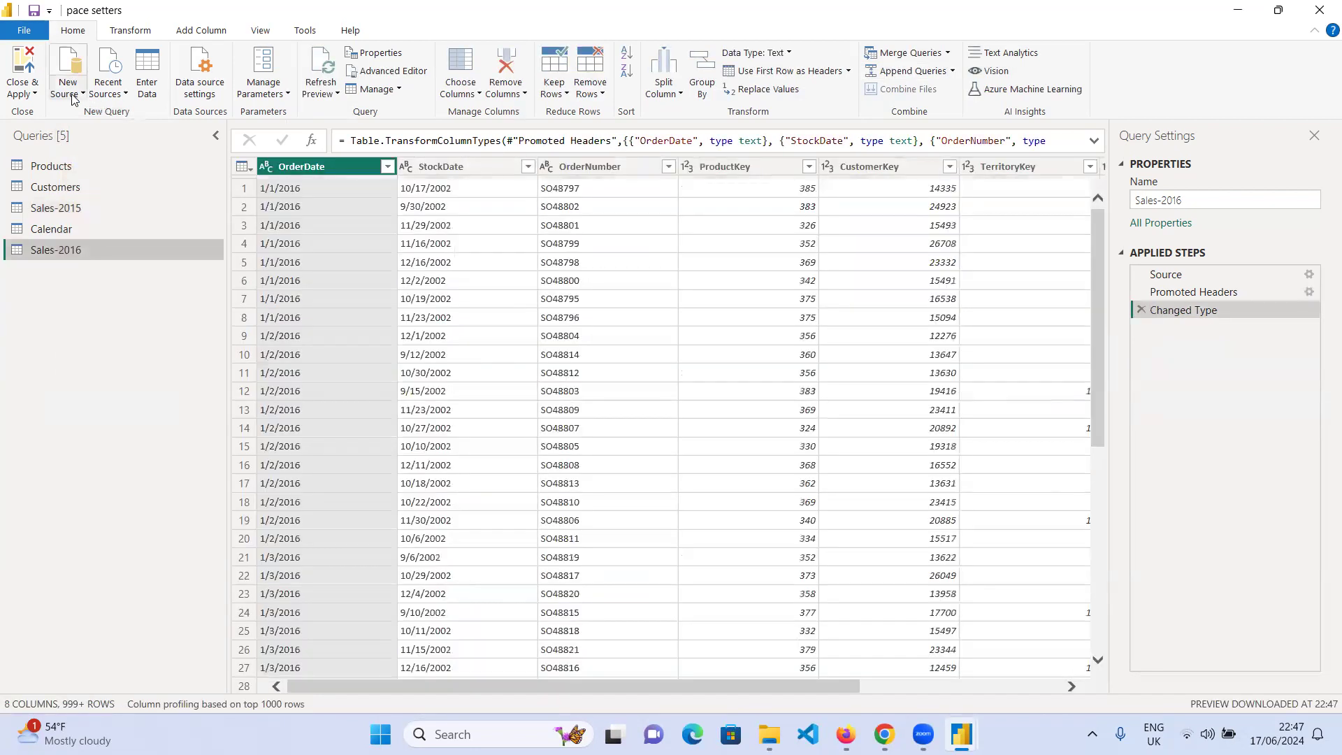
# - Import the Sales-2017 CSV file from the Master Sales FY folder as a new query with the default import settings
pyautogui.click(72, 94)
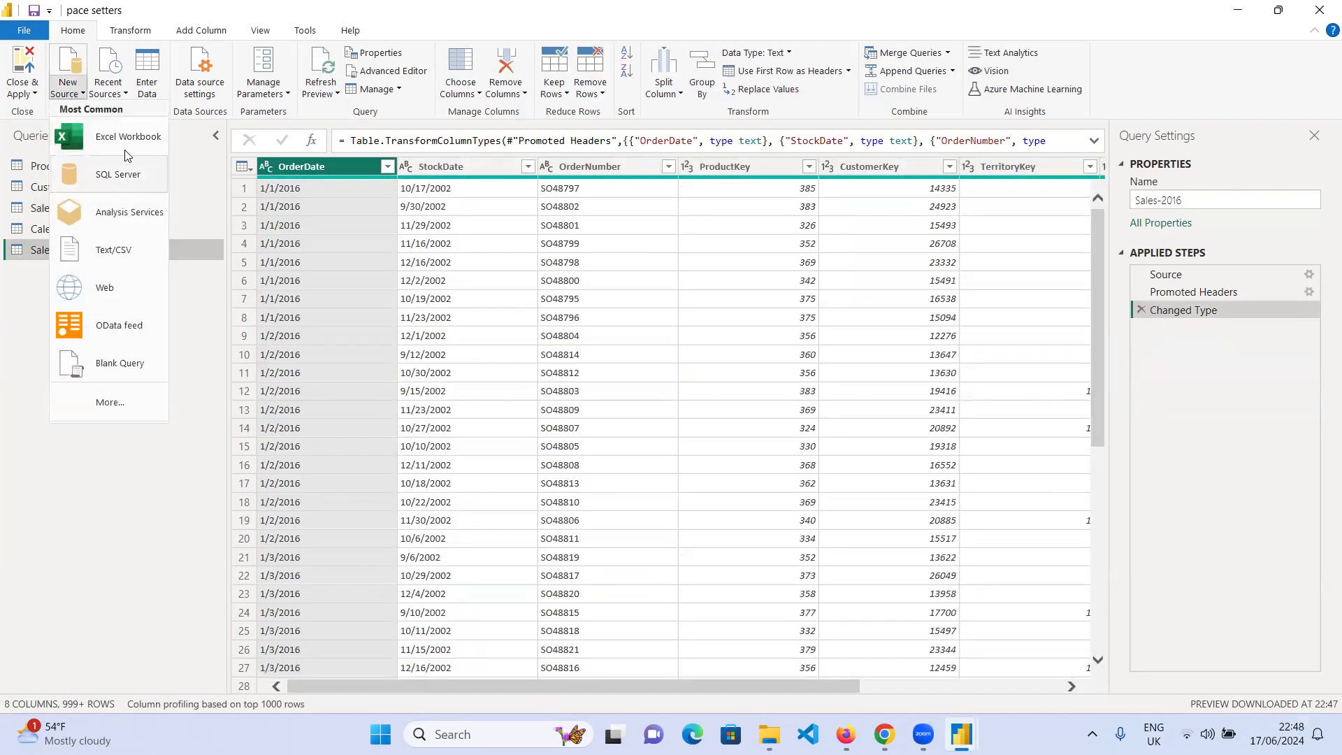
pyautogui.click(119, 253)
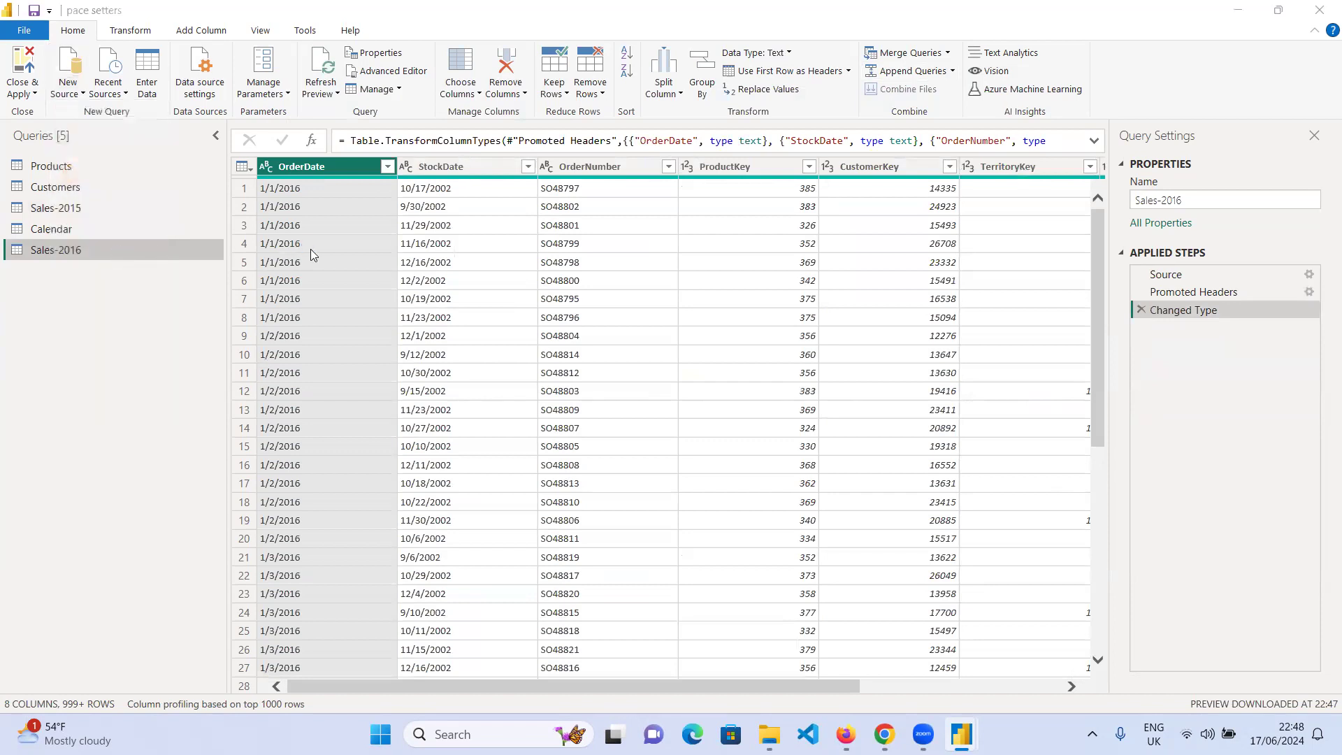
pyautogui.click(518, 282)
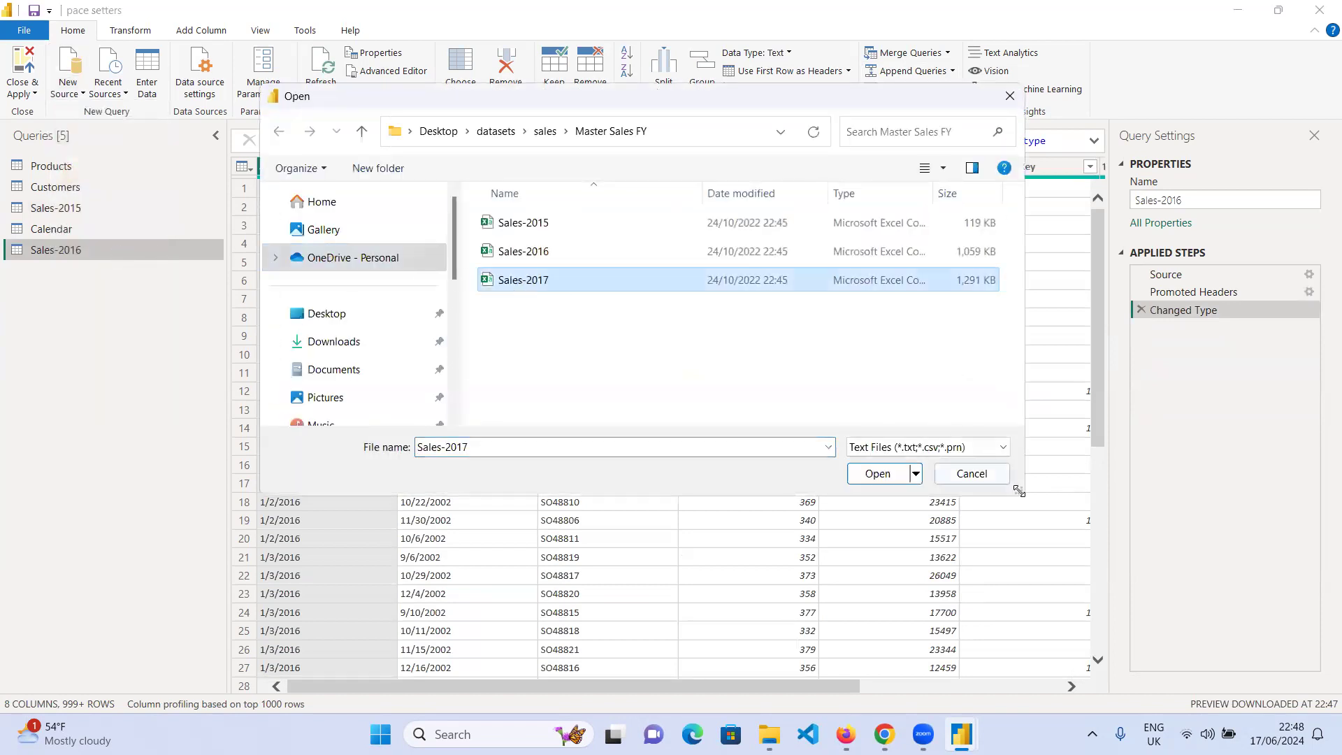
pyautogui.click(889, 477)
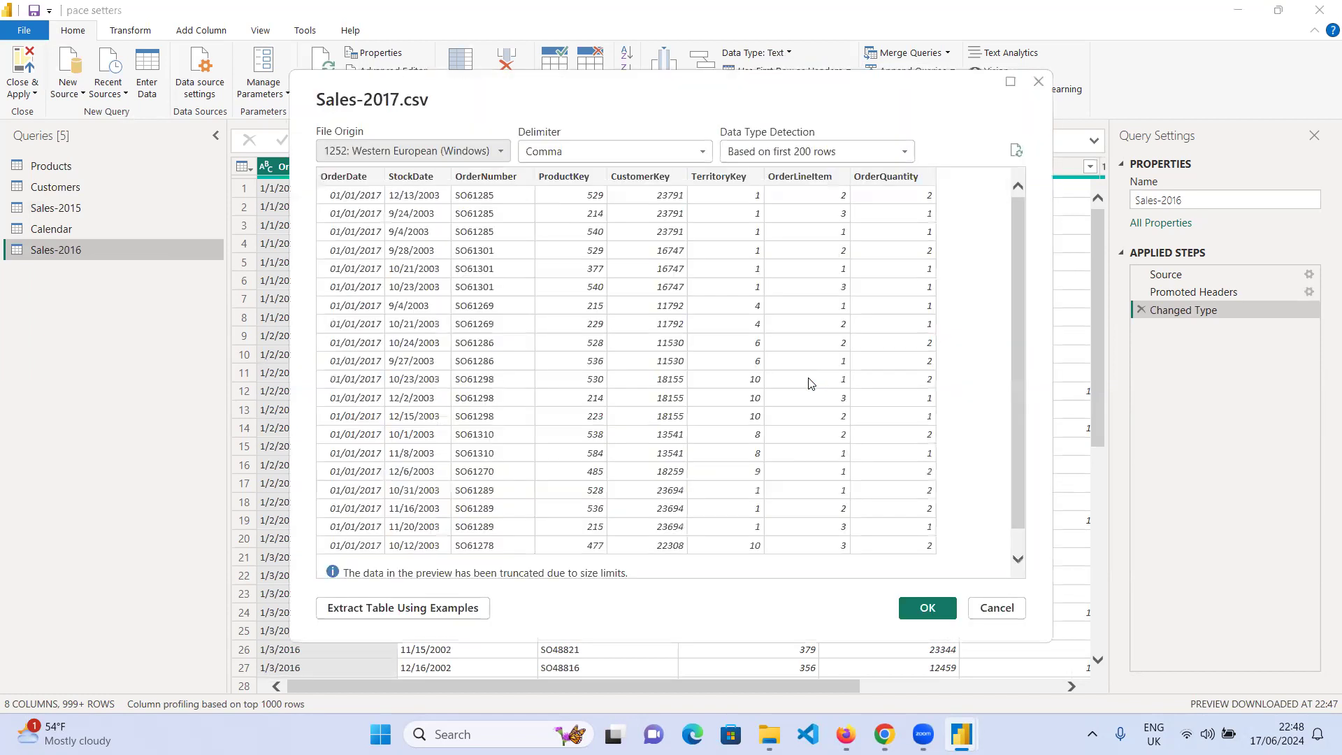
pyautogui.click(917, 609)
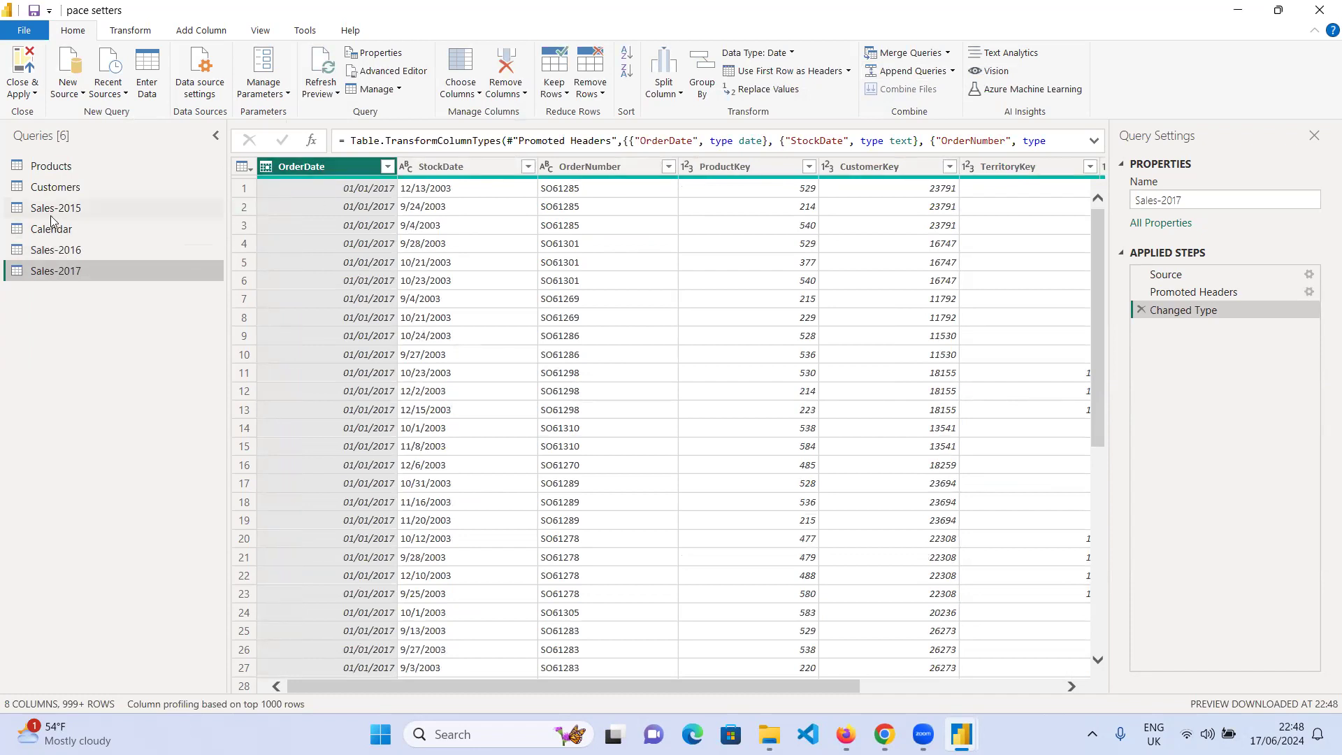
# - Append Sales-2015, Sales-2016 and Sales-2017 as a new query using the three or more tables option
pyautogui.click(78, 212)
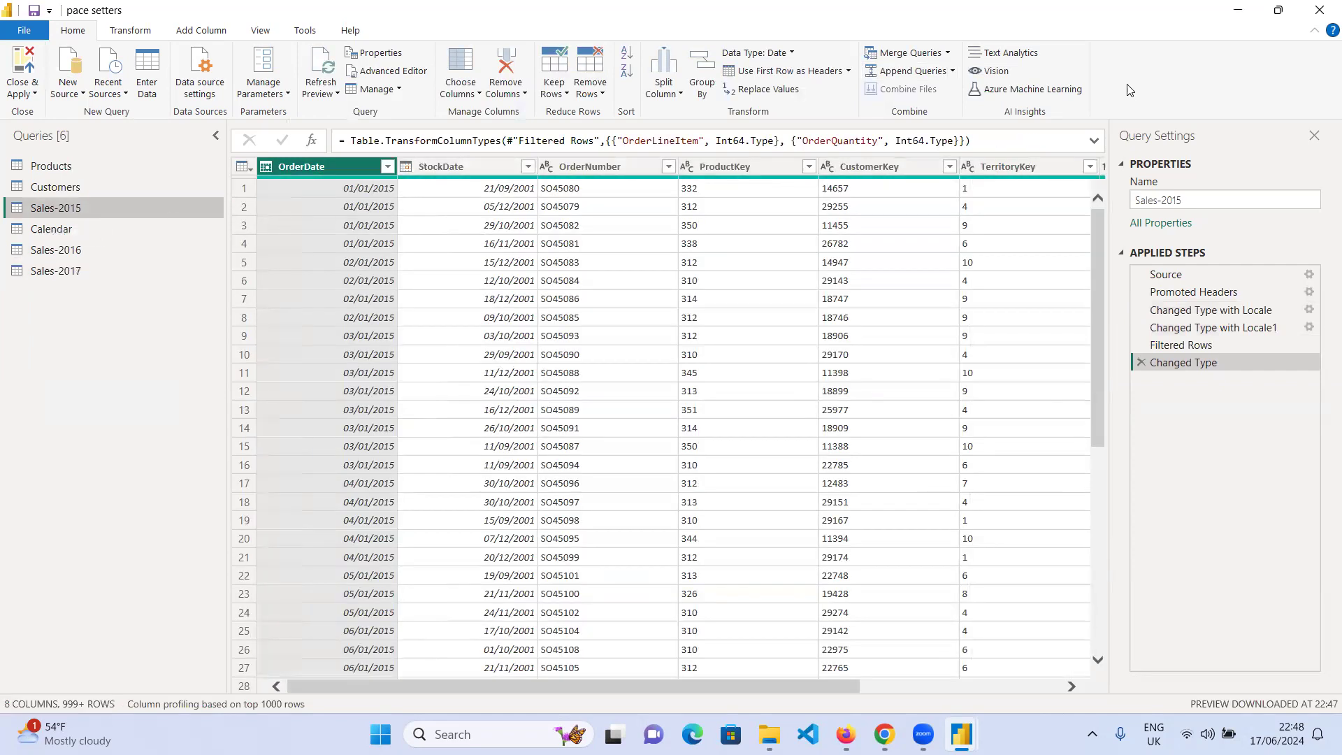
pyautogui.click(953, 72)
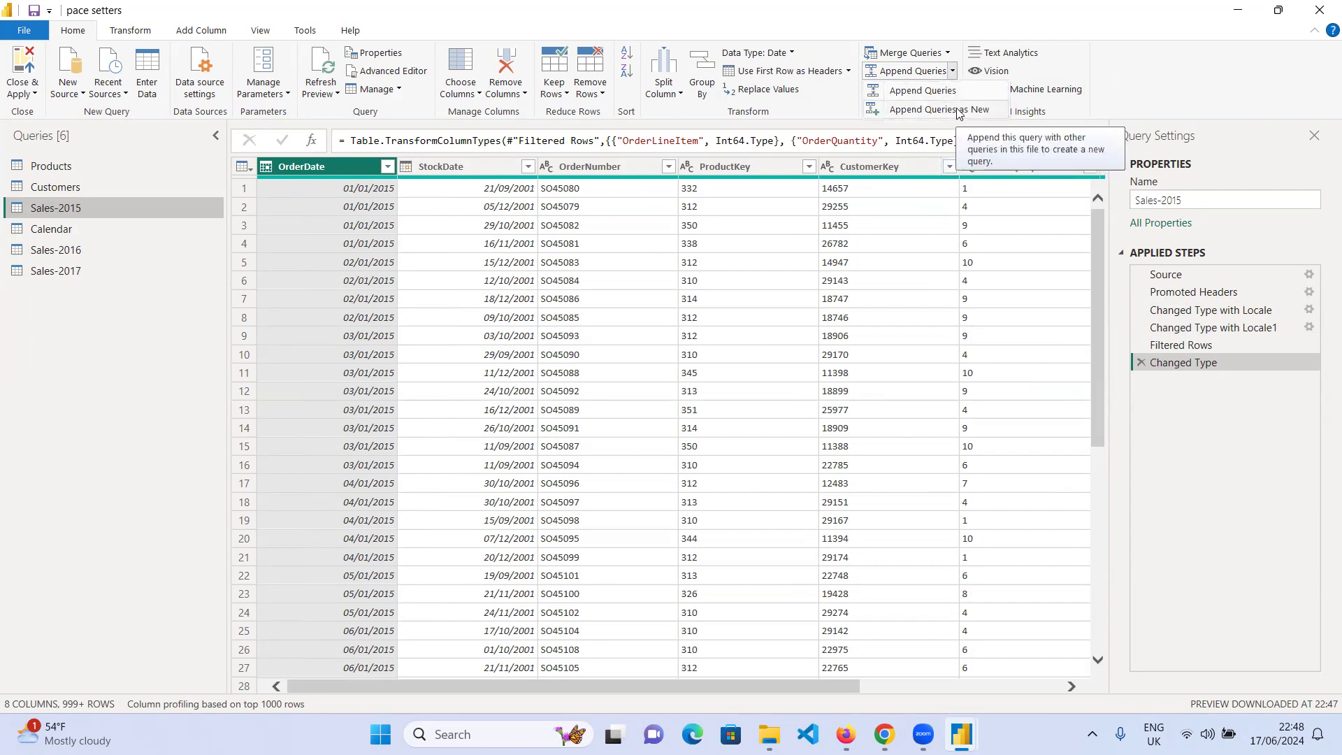
pyautogui.click(958, 110)
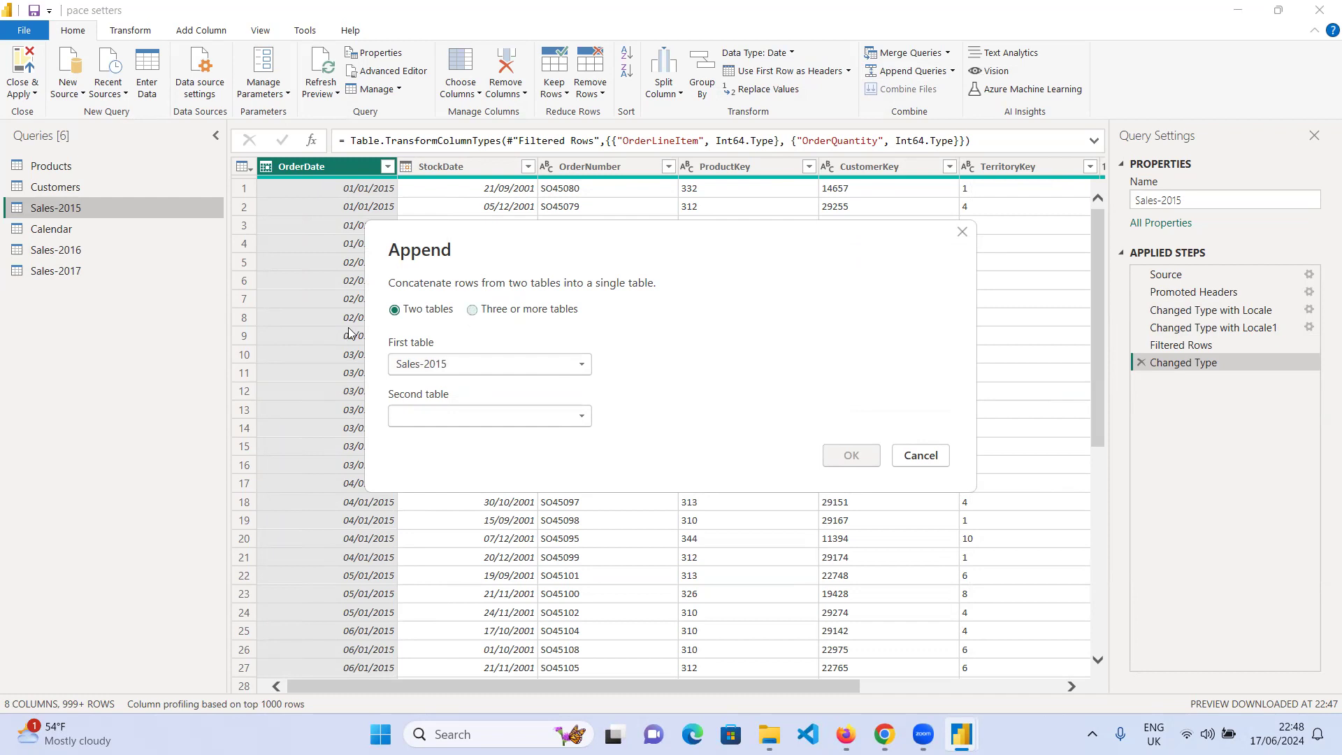
pyautogui.click(472, 310)
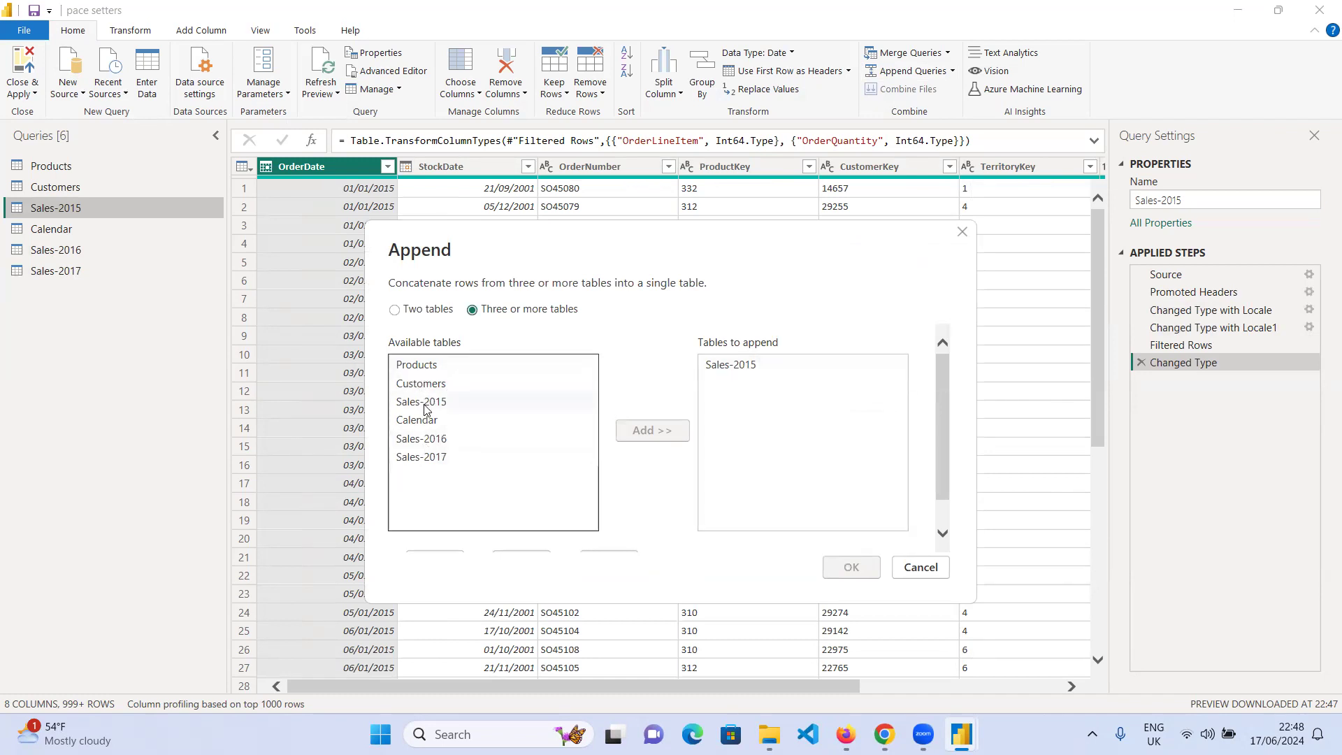
pyautogui.click(423, 437)
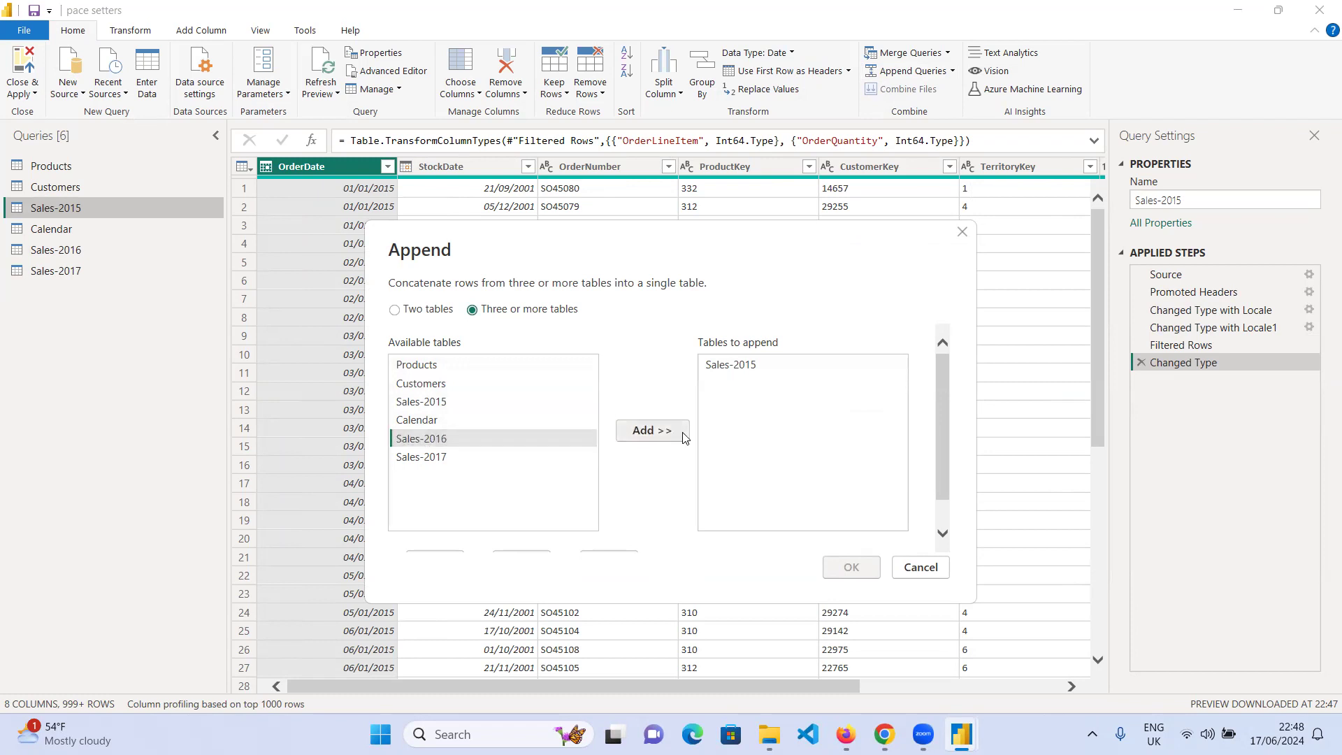
pyautogui.click(682, 433)
pyautogui.click(416, 458)
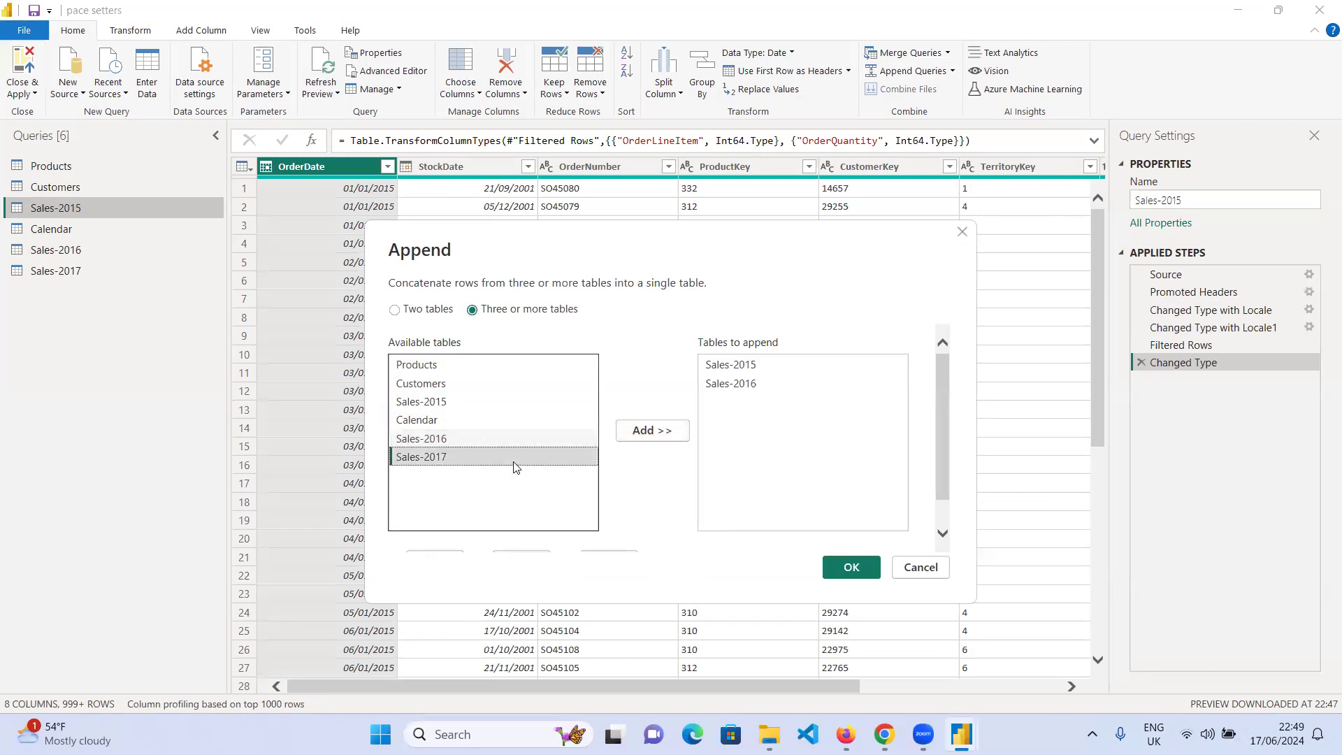
pyautogui.click(651, 432)
pyautogui.scroll(-1, 909, 447)
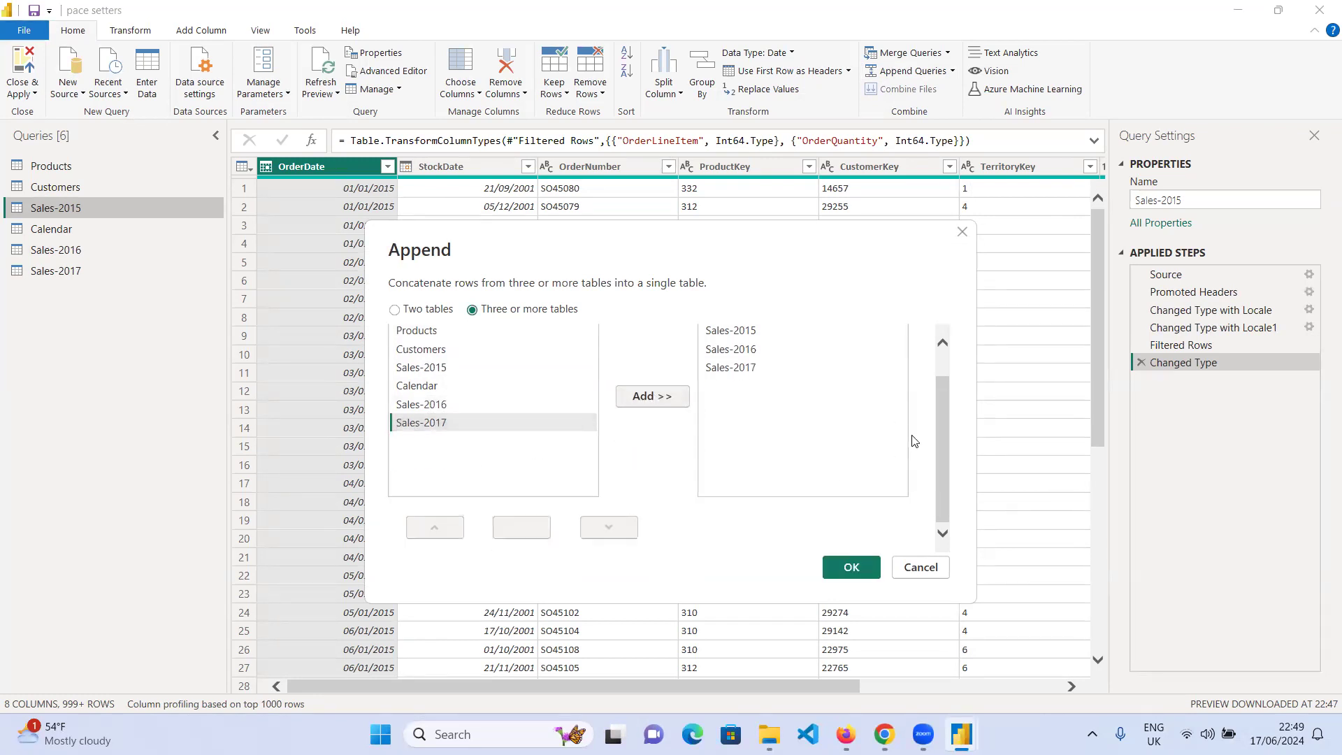
pyautogui.scroll(1, 902, 445)
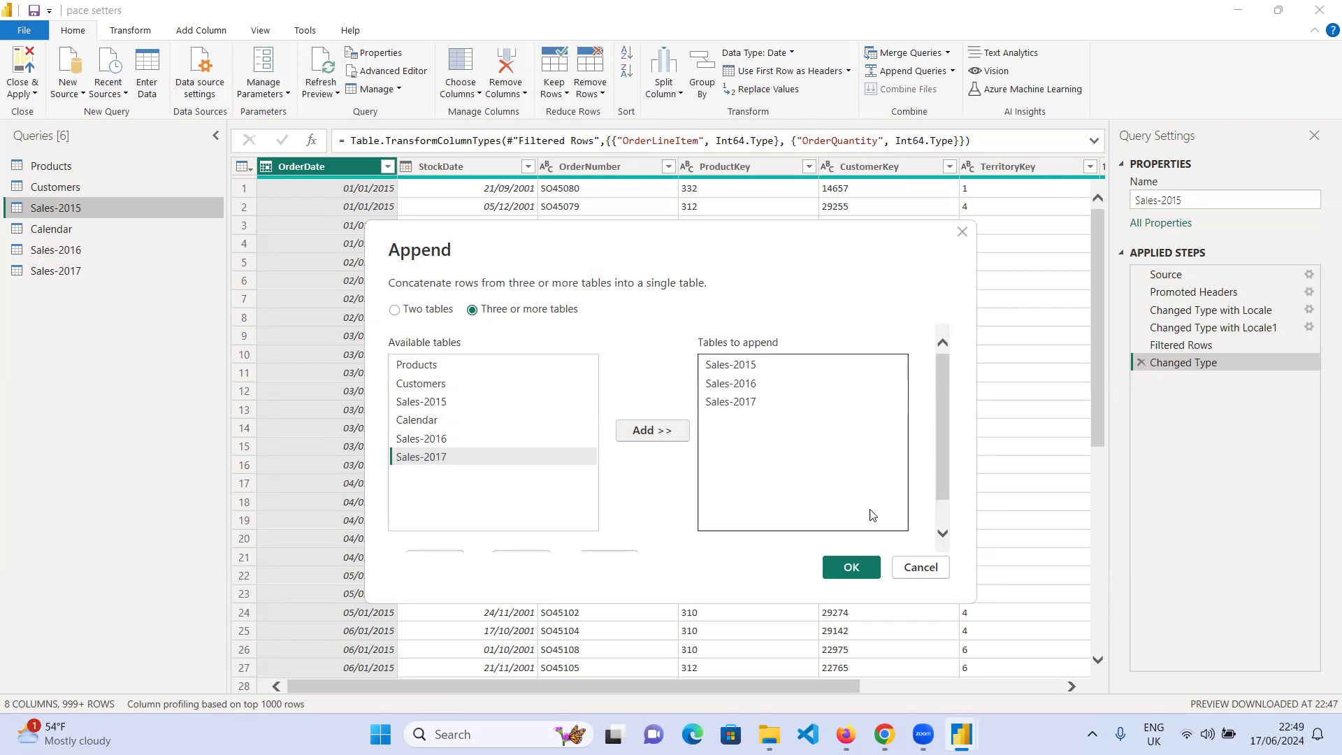
pyautogui.click(854, 565)
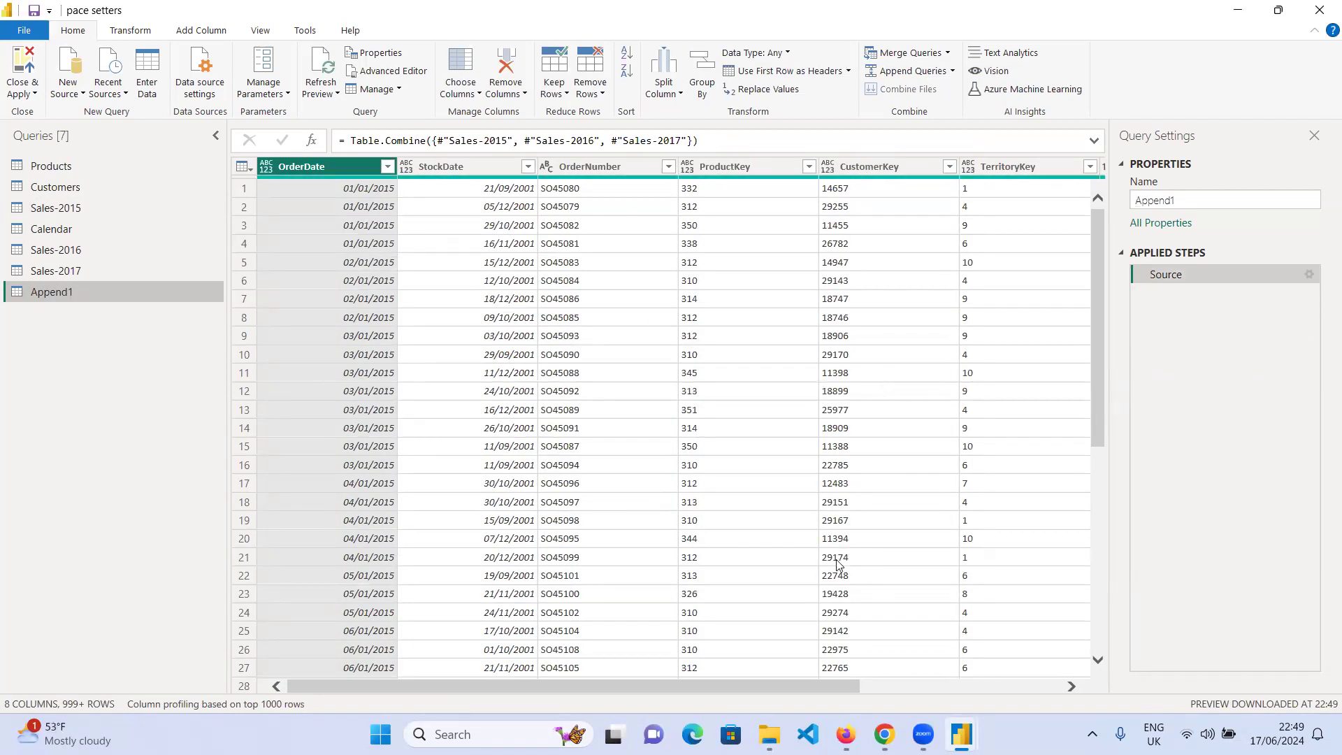
# - Rename the new appended query as Sales
pyautogui.moveTo(762, 691); pyautogui.dragTo(688, 687)
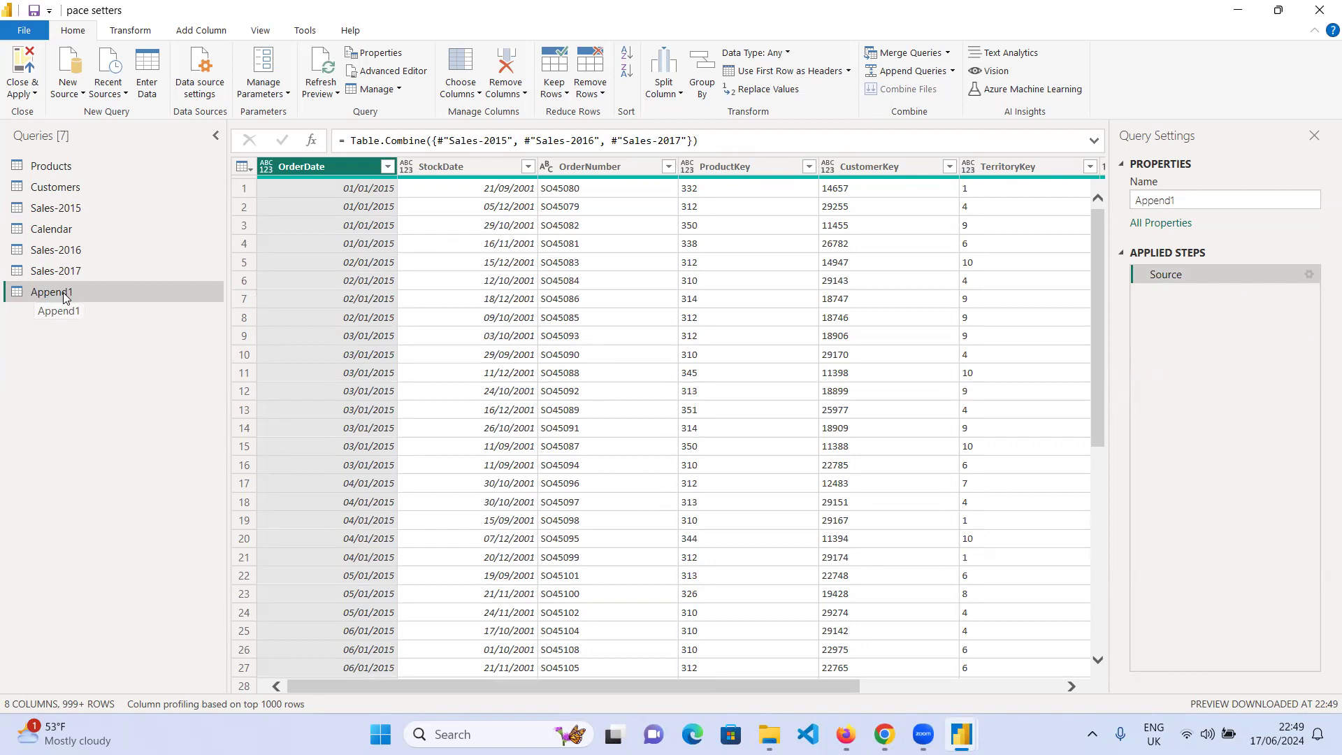
pyautogui.moveTo(1177, 201); pyautogui.dragTo(1114, 216)
pyautogui.write('Sales')
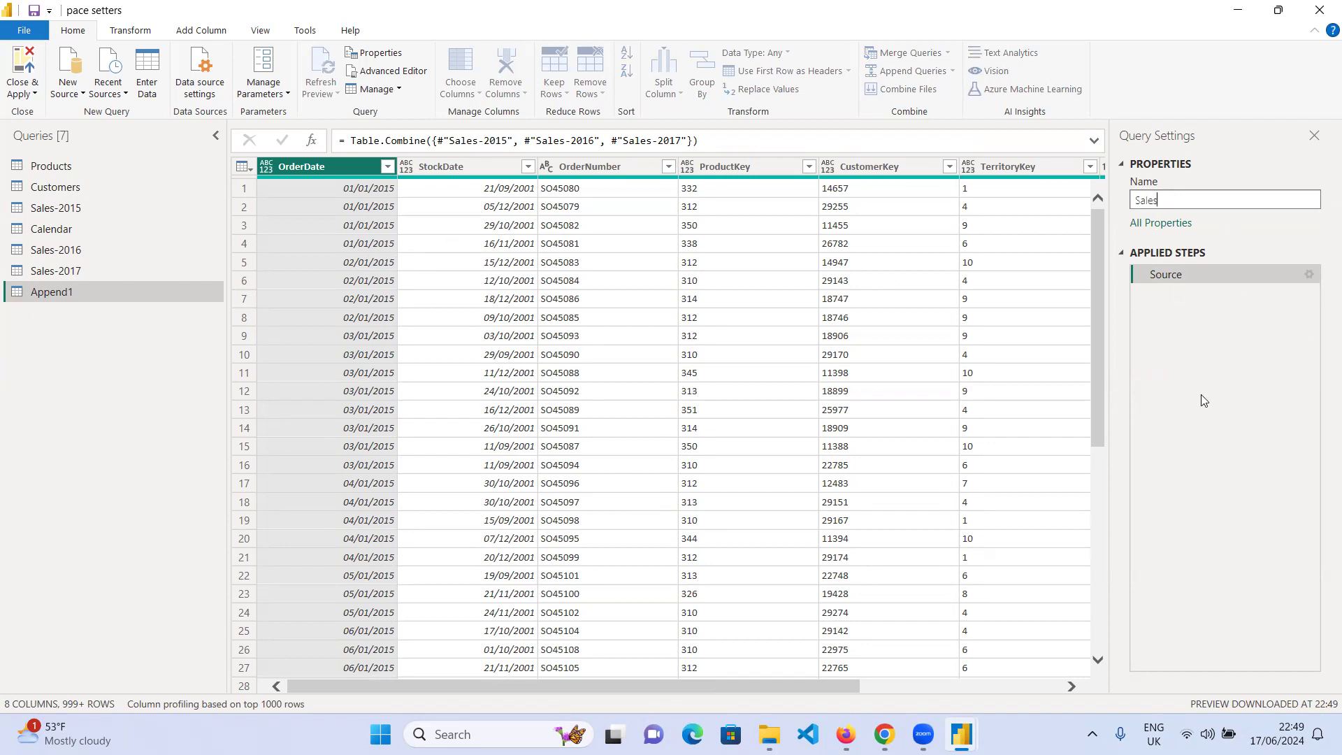
pyautogui.press('Return')
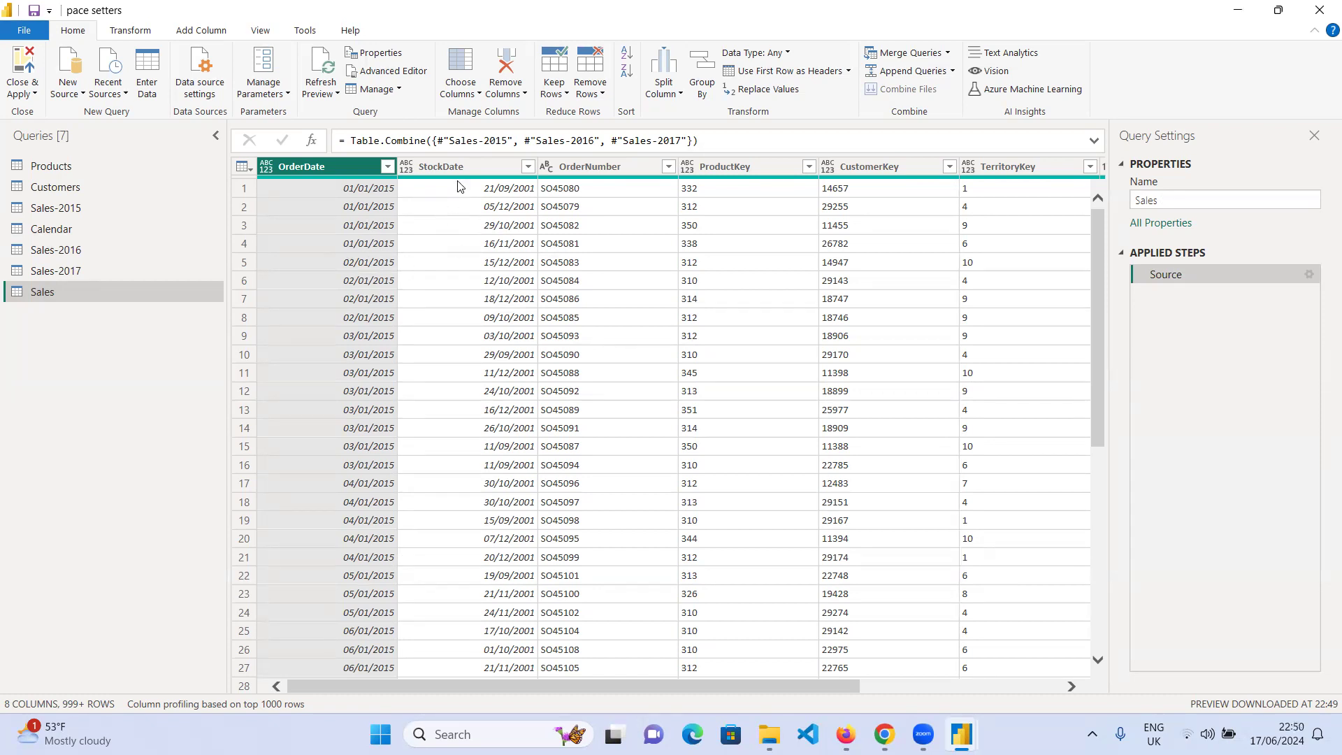
# - Change the data type of the StockDate and OrderDate columns in the Sales query to Date
pyautogui.click(406, 171)
pyautogui.click(406, 170)
pyautogui.click(406, 171)
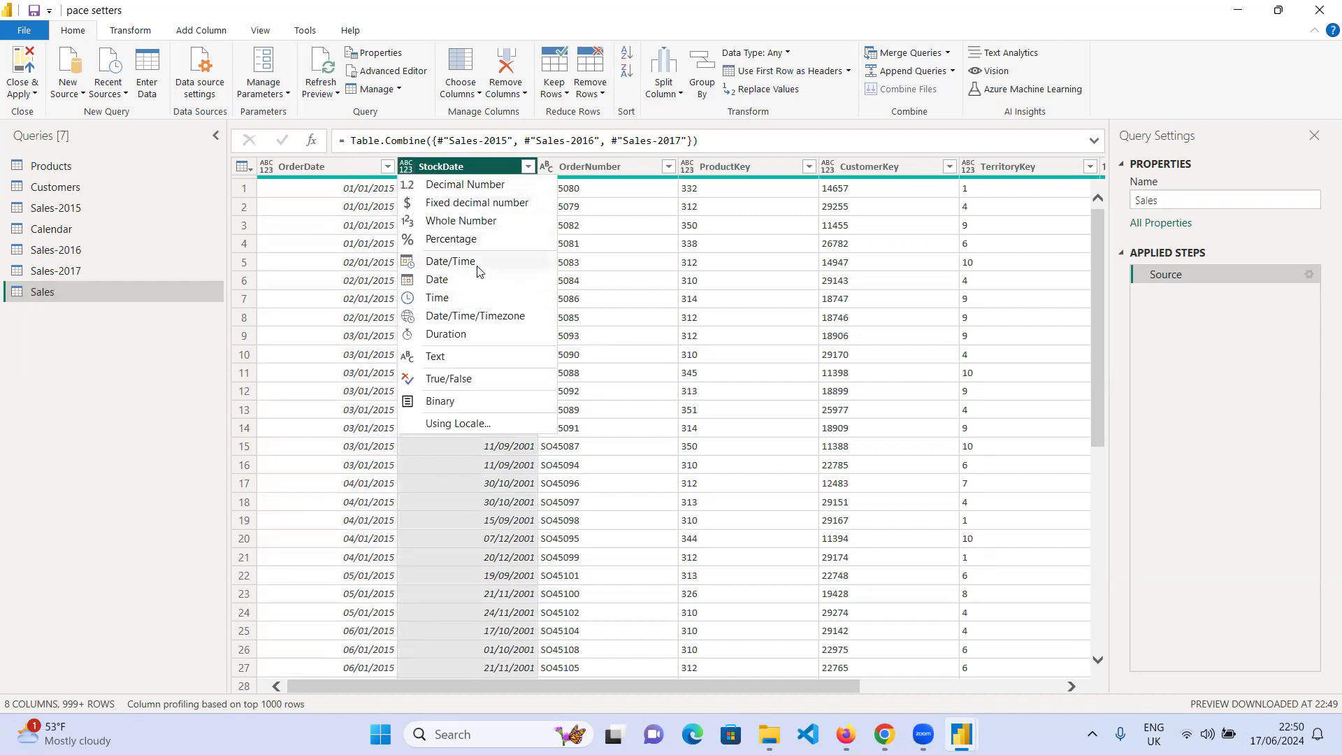
pyautogui.click(449, 285)
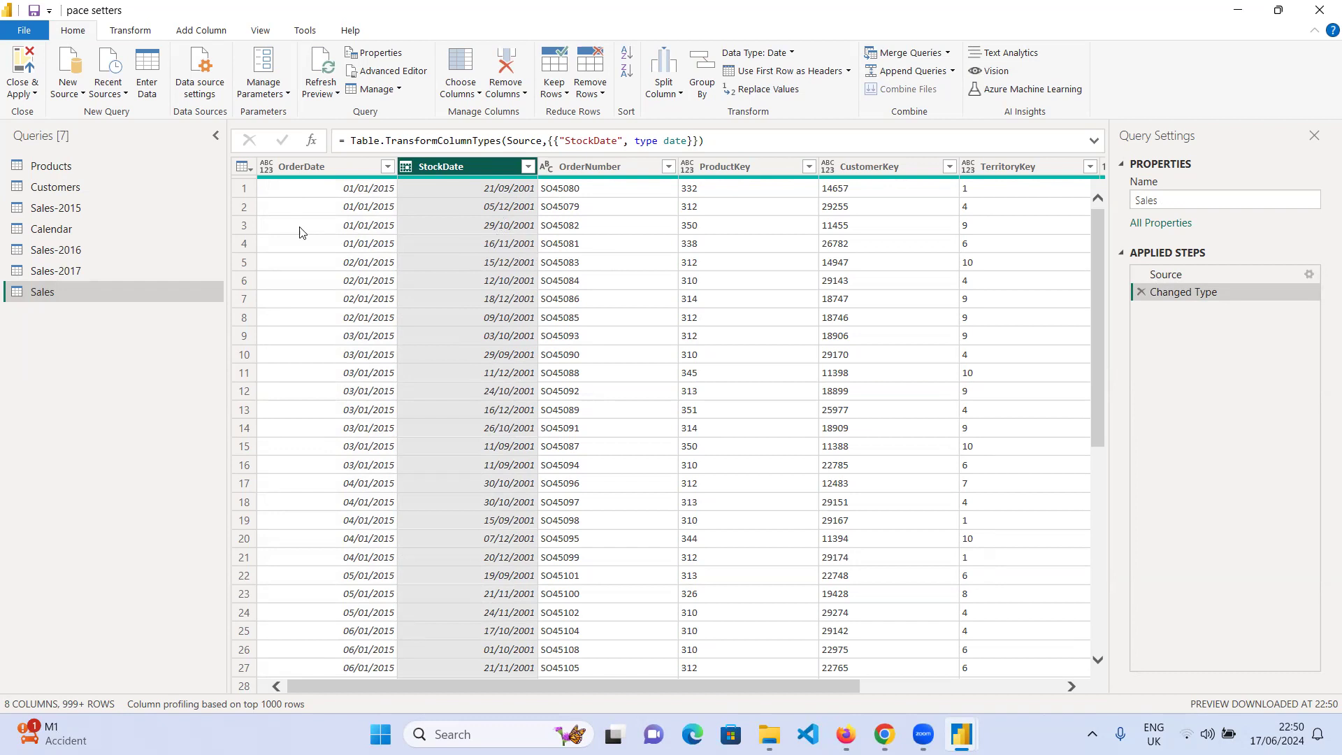
pyautogui.click(269, 166)
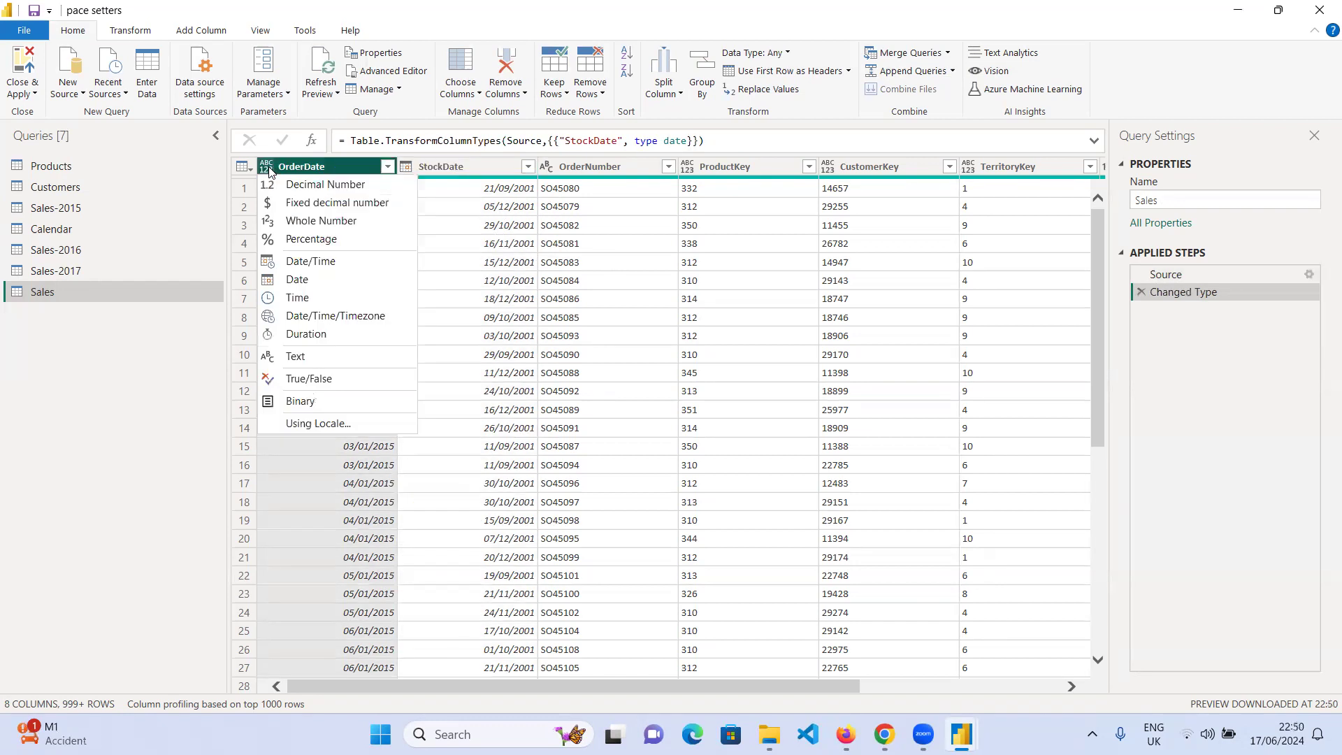
pyautogui.click(308, 281)
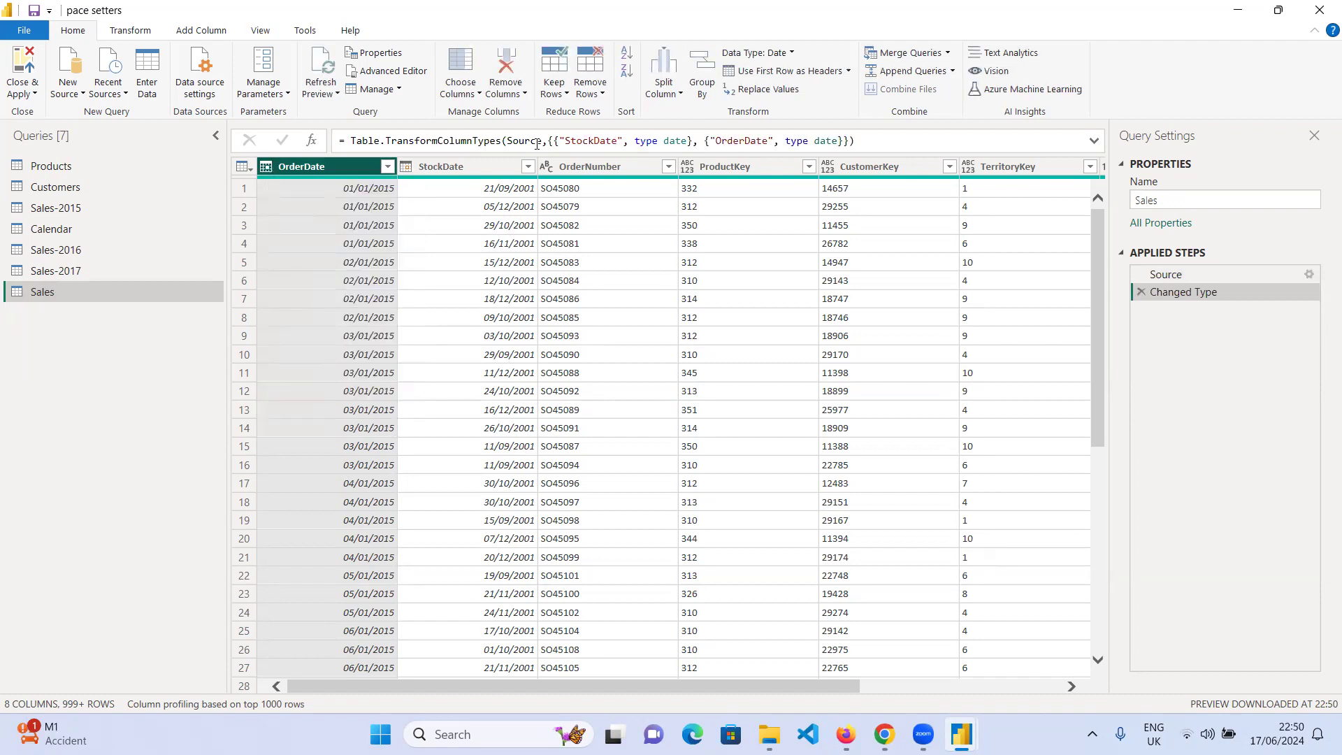
pyautogui.moveTo(638, 692); pyautogui.dragTo(474, 691)
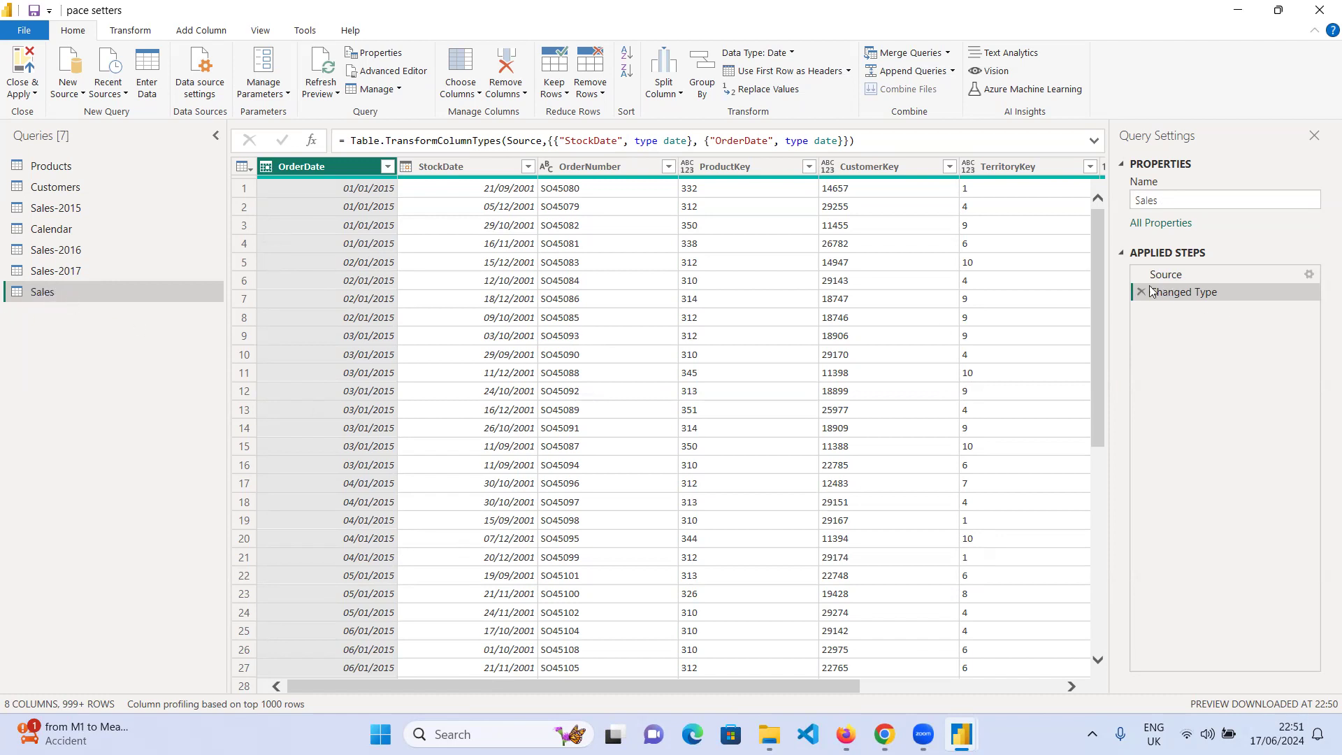
# - Delete the appended Sales query
pyautogui.rightClick(44, 297)
pyautogui.click(112, 342)
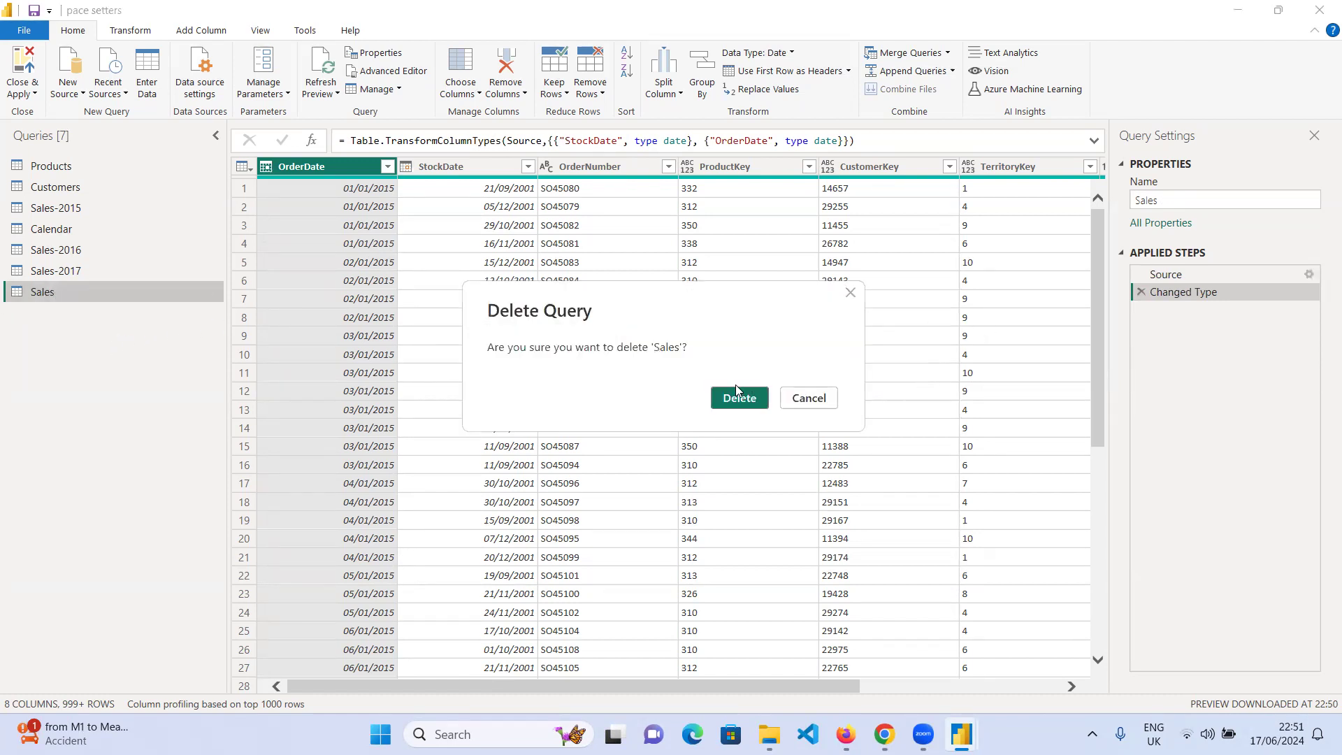
pyautogui.click(738, 398)
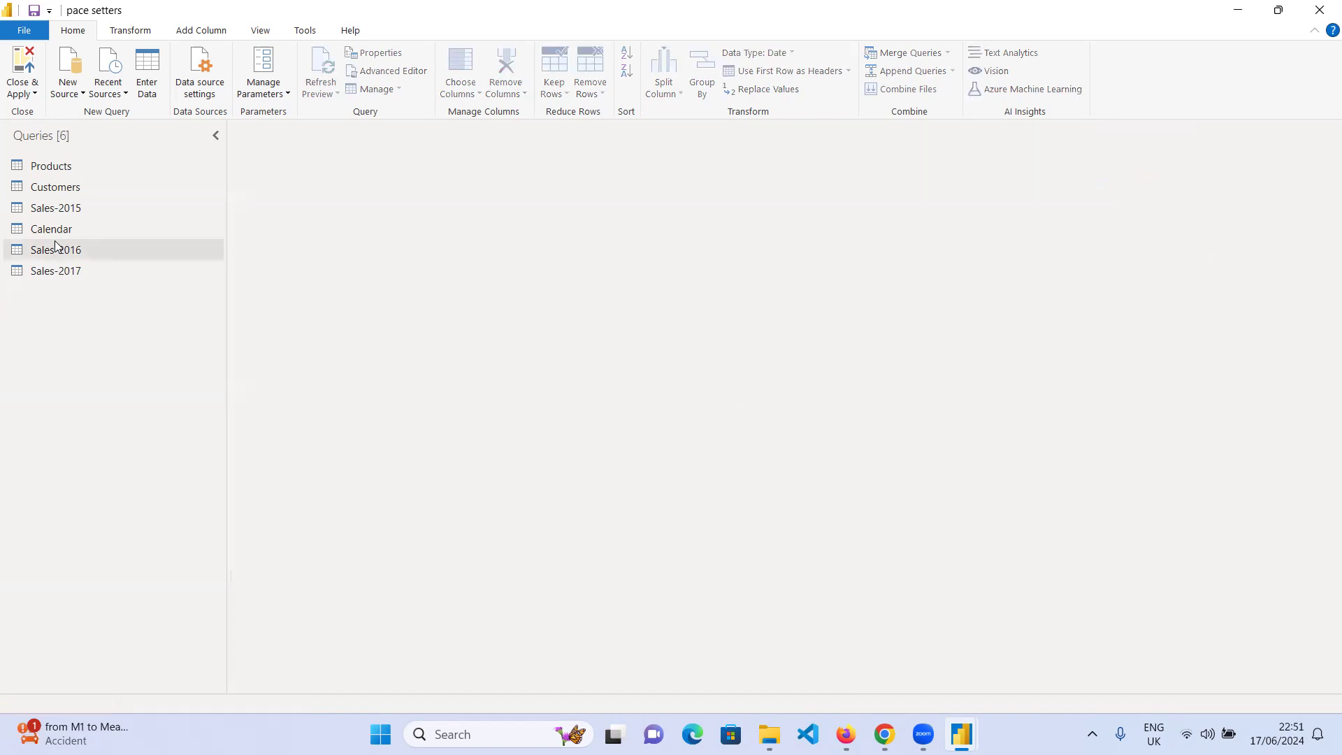
# - Delete the Sales-2015, Sales-2016 and Sales-2017 queries together
pyautogui.click(56, 246)
pyautogui.keyDown('ctrl'); pyautogui.click(44, 272); pyautogui.keyUp('ctrl')
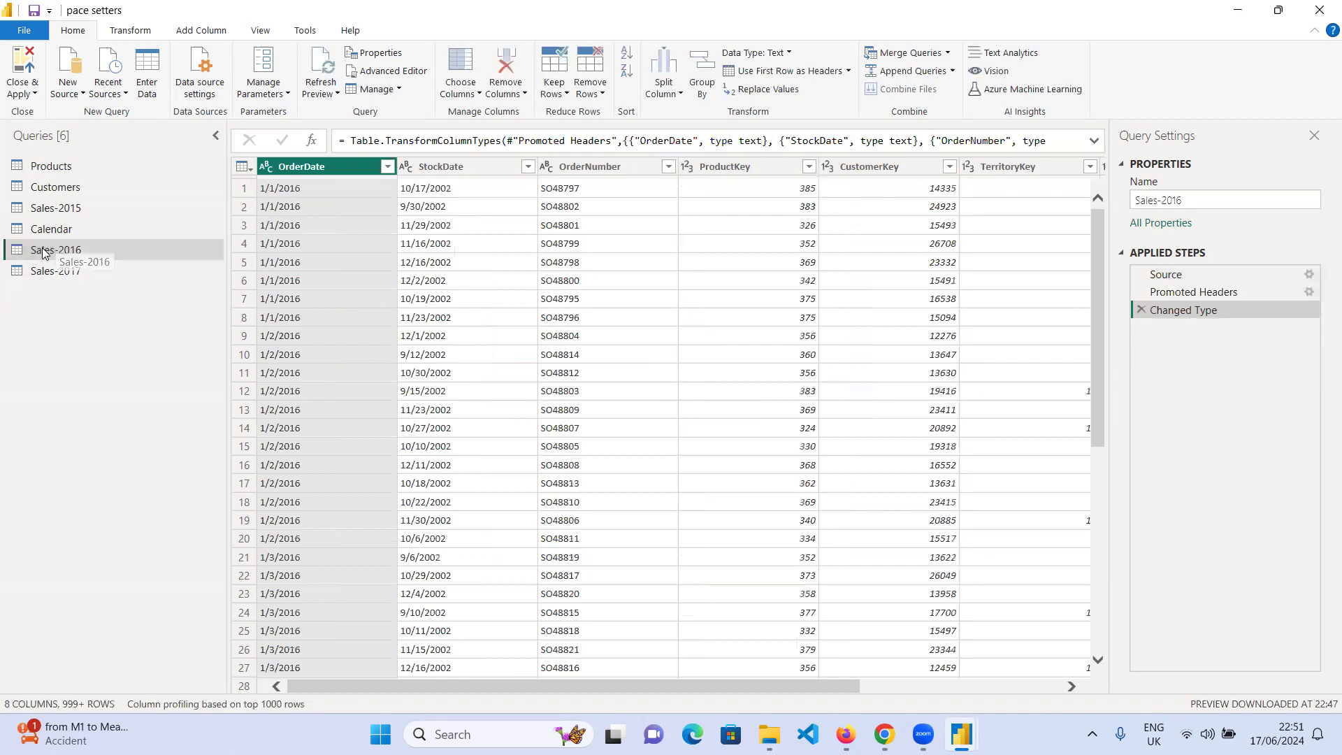
pyautogui.keyDown('ctrl'); pyautogui.click(57, 207); pyautogui.keyUp('ctrl')
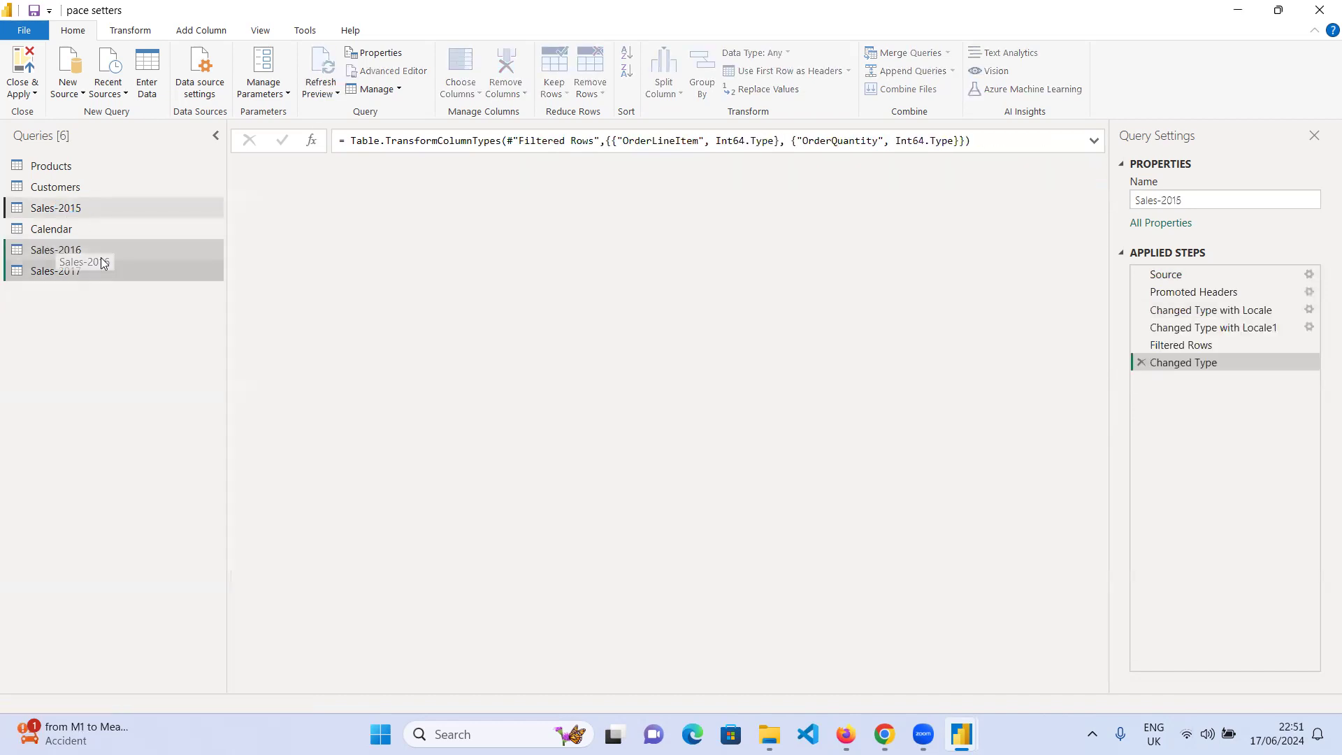
pyautogui.rightClick(132, 272)
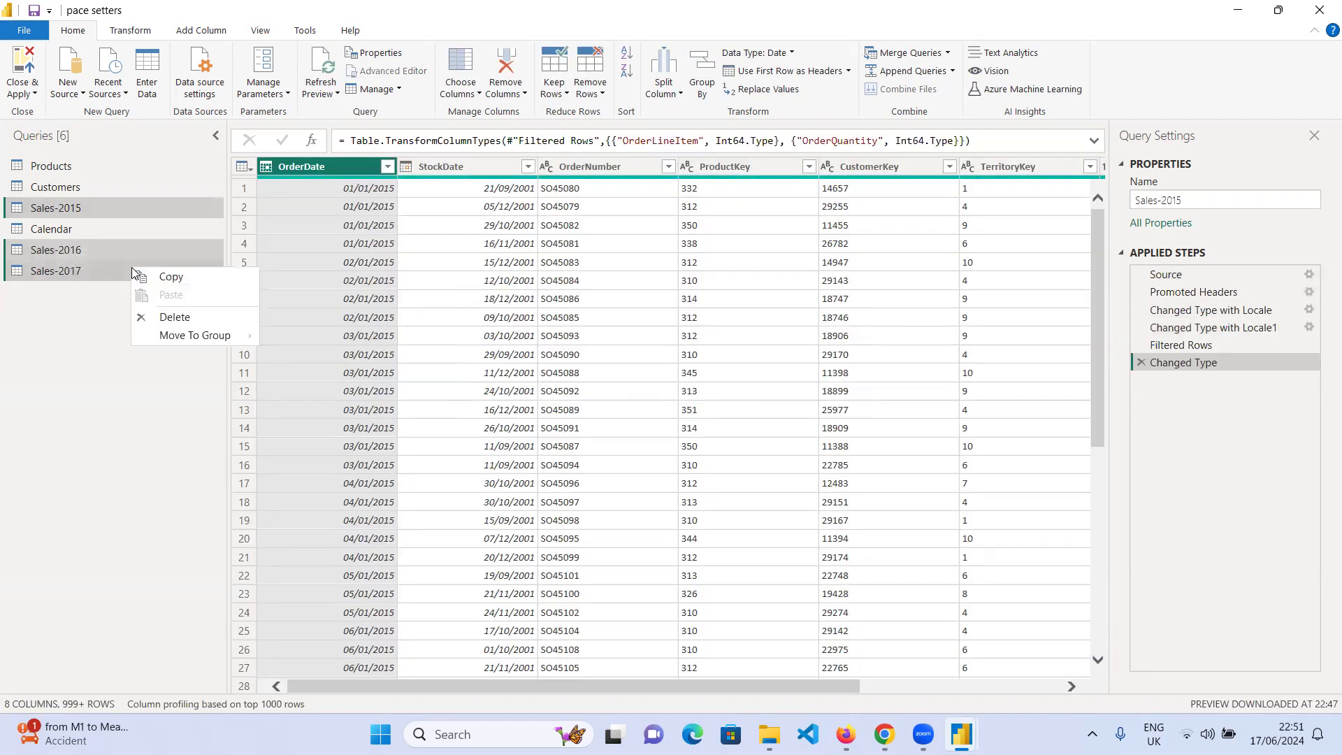
pyautogui.click(168, 318)
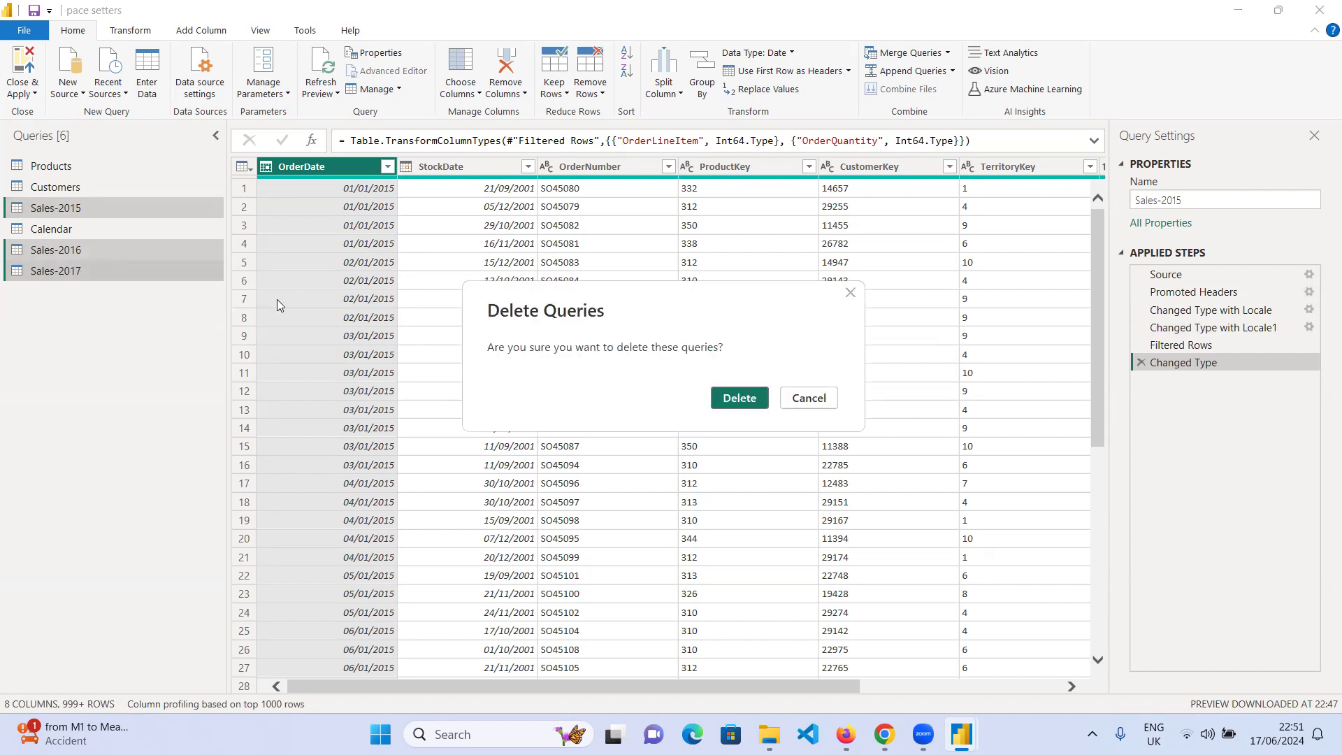
pyautogui.click(740, 396)
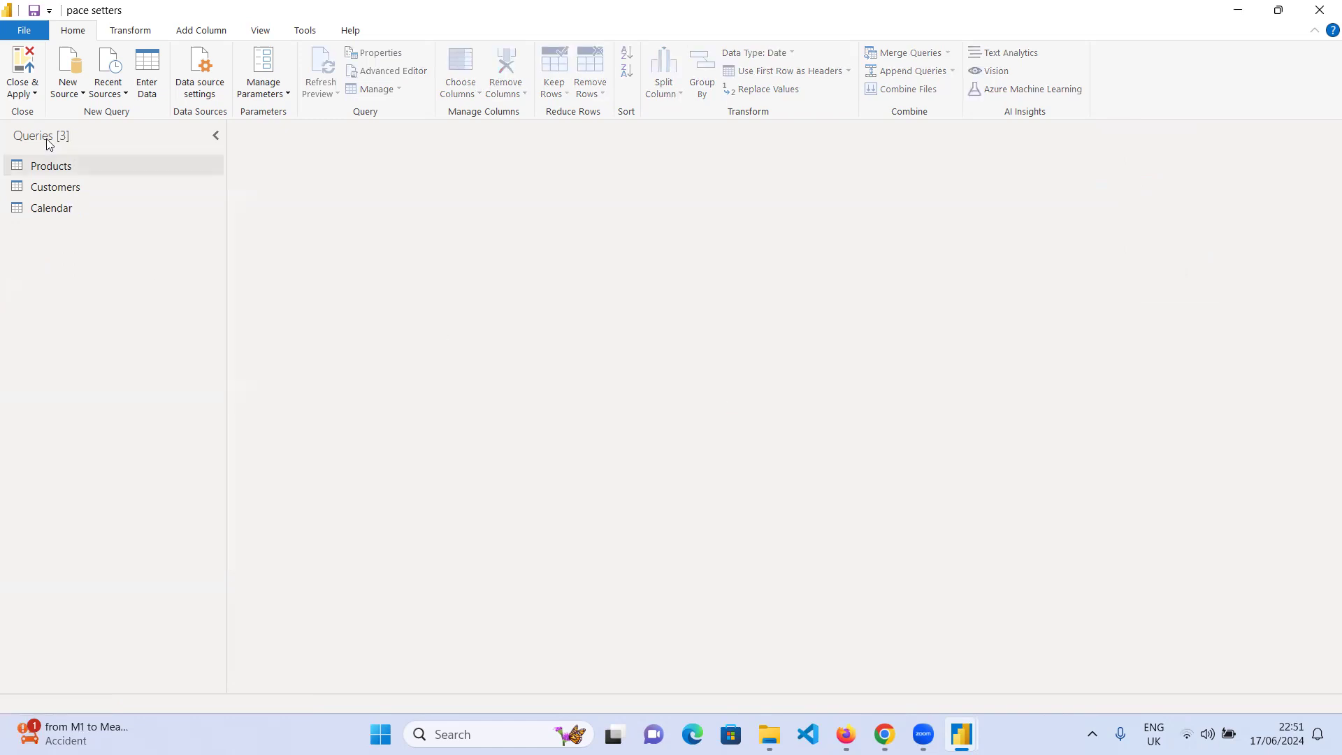
# - Connect to the Desktop\datasets\sales\Master Sales FY folder as a new Folder source and load its file list for transforming without combining
pyautogui.click(73, 97)
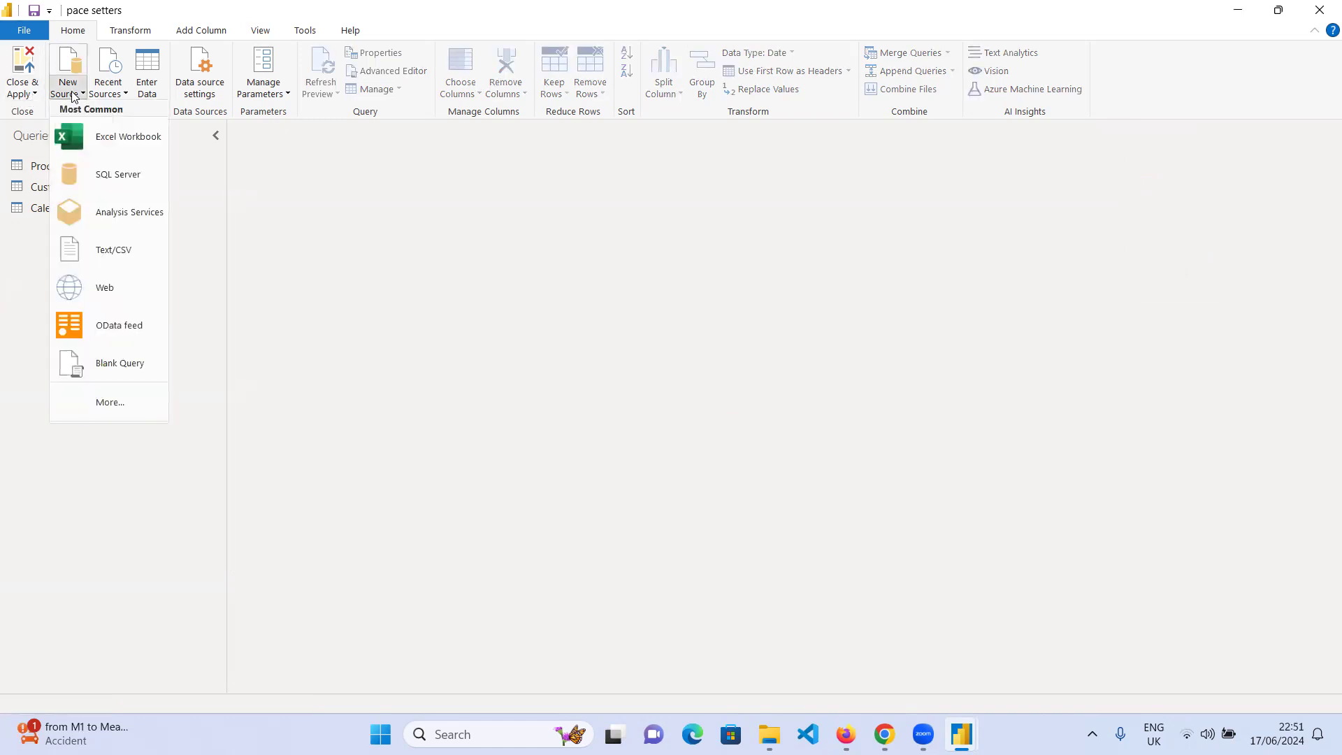
pyautogui.click(118, 411)
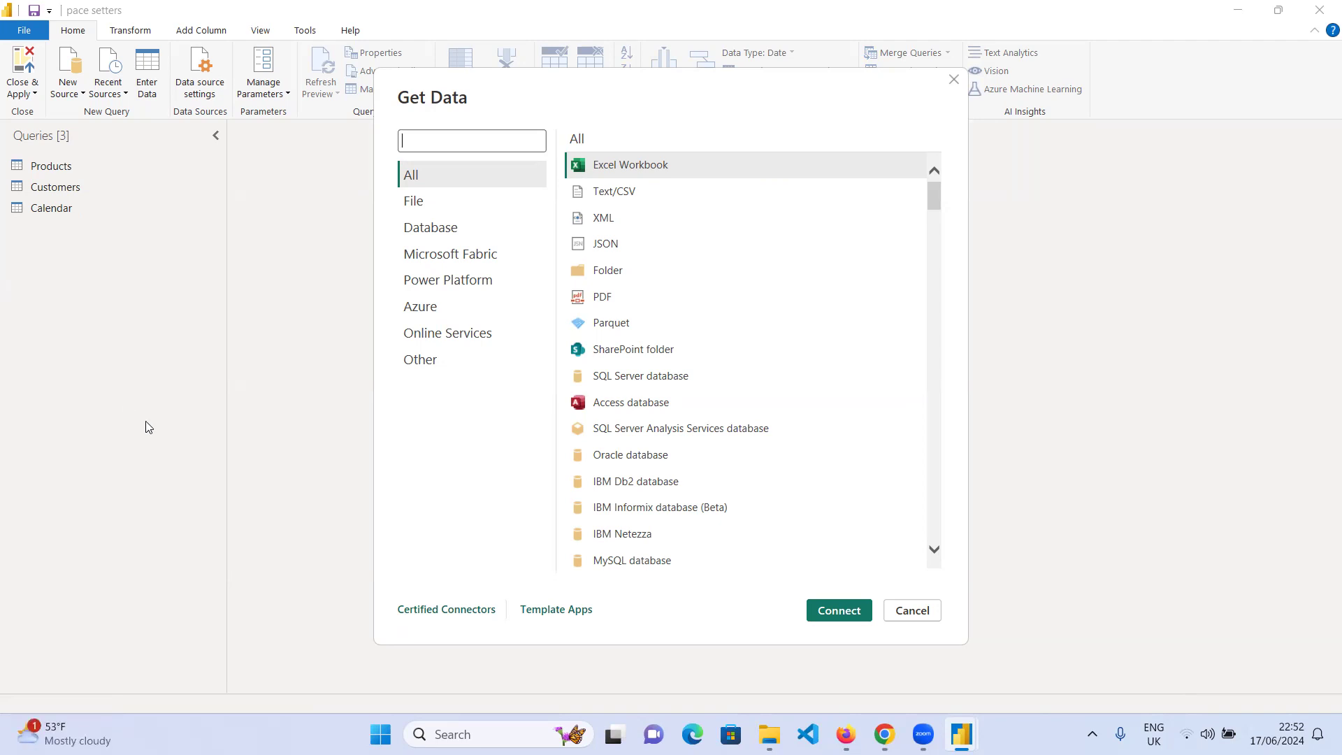
pyautogui.click(608, 272)
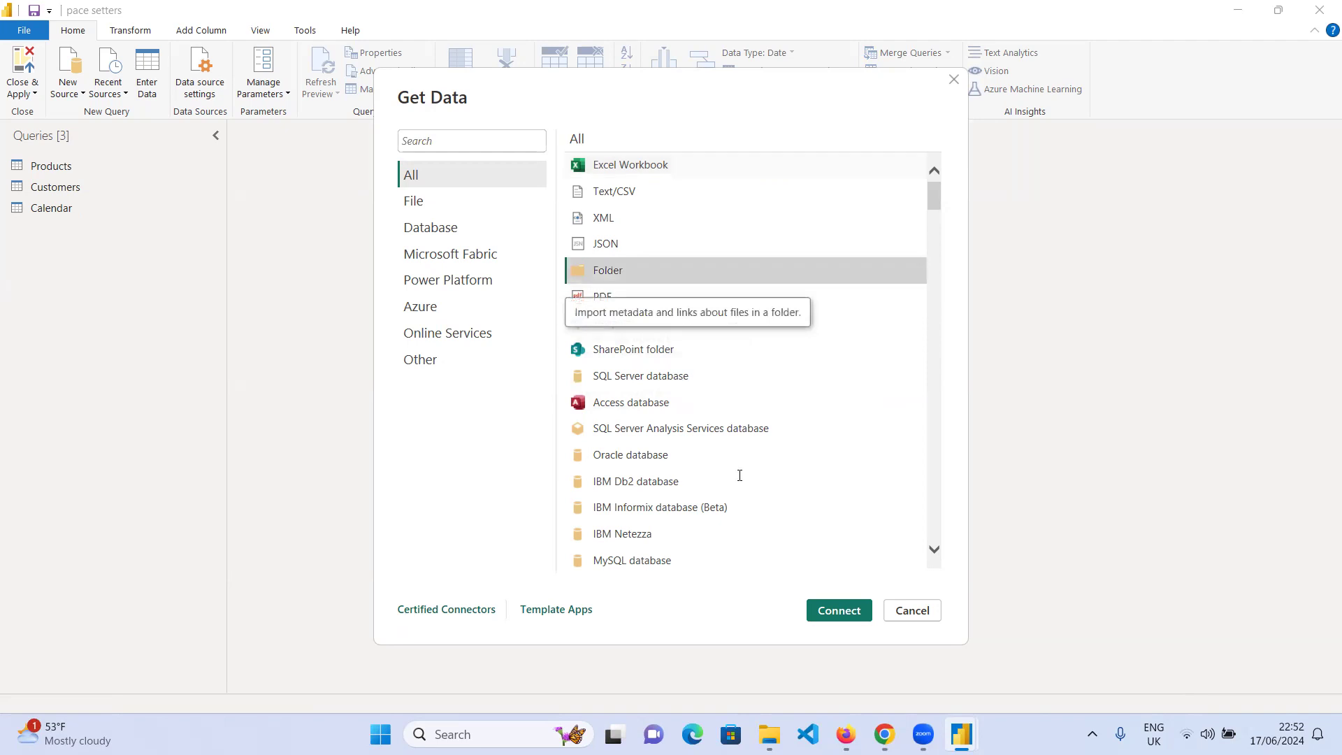
pyautogui.click(838, 613)
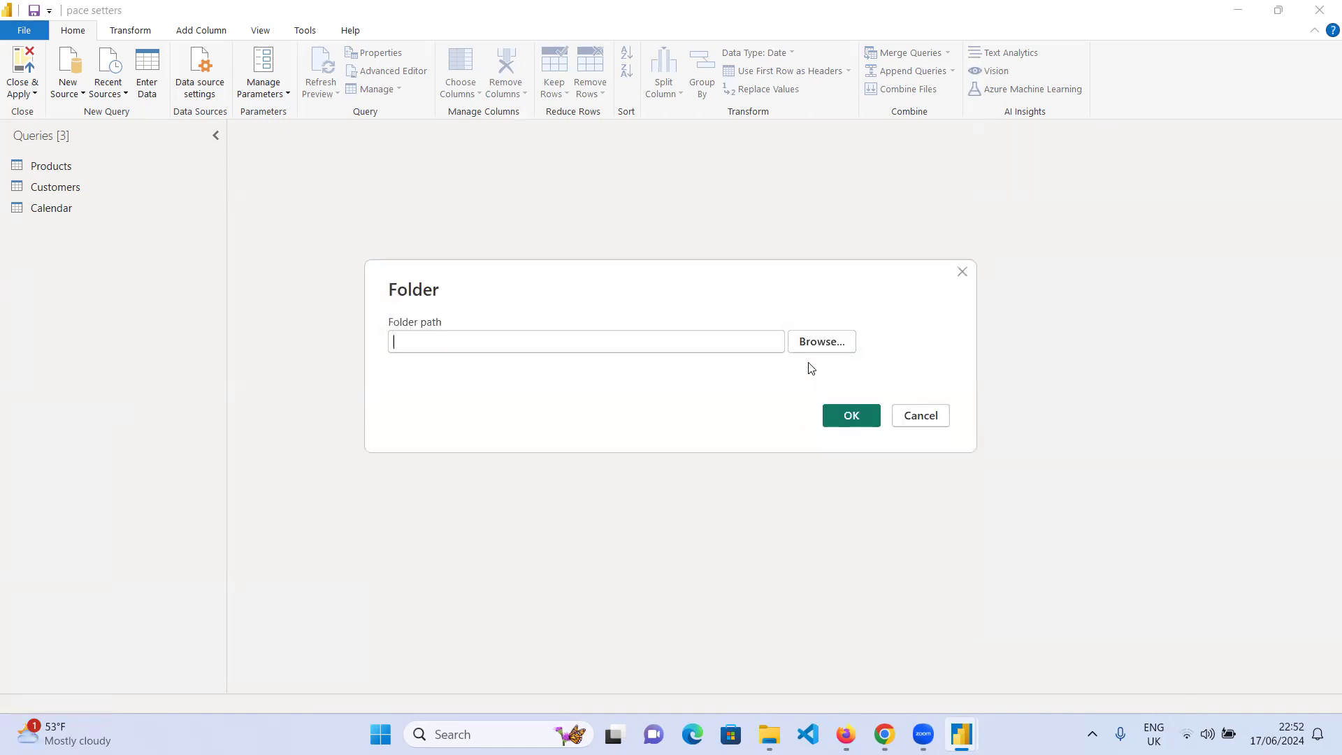
pyautogui.click(819, 344)
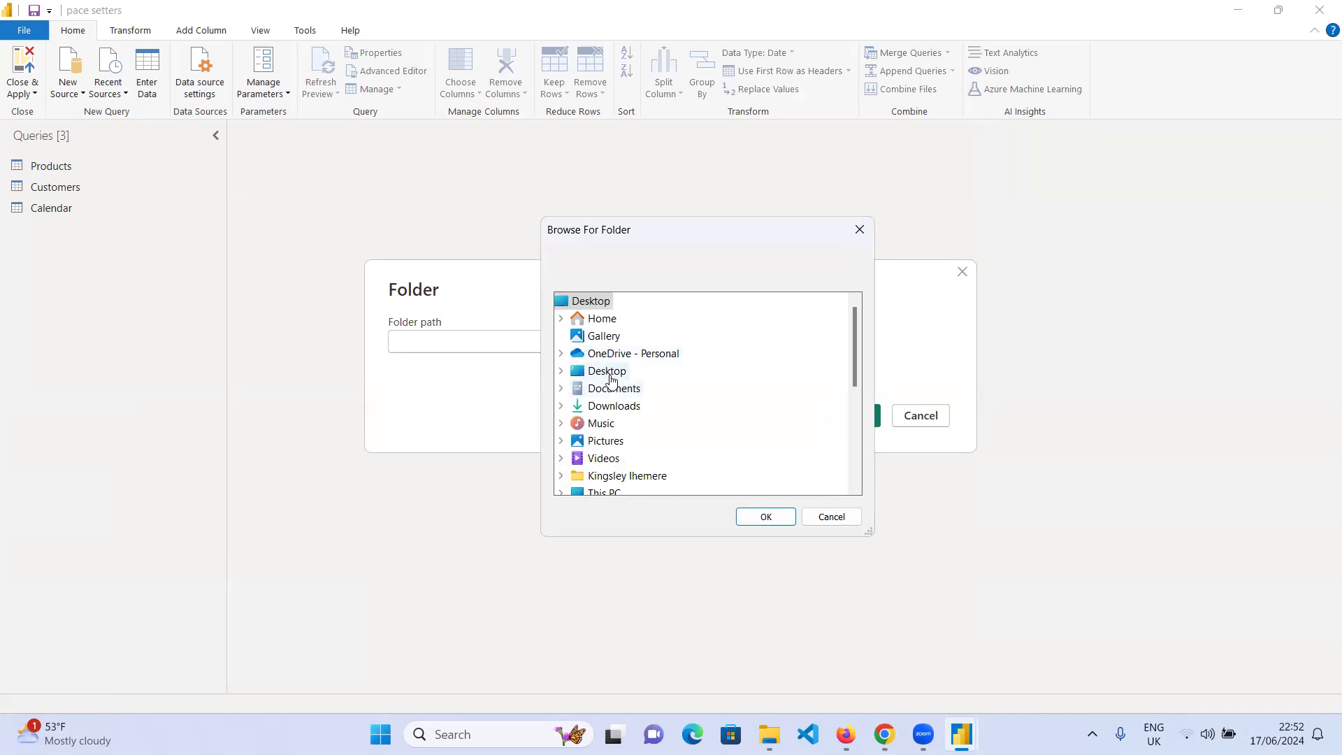
pyautogui.click(609, 373)
pyautogui.click(624, 389)
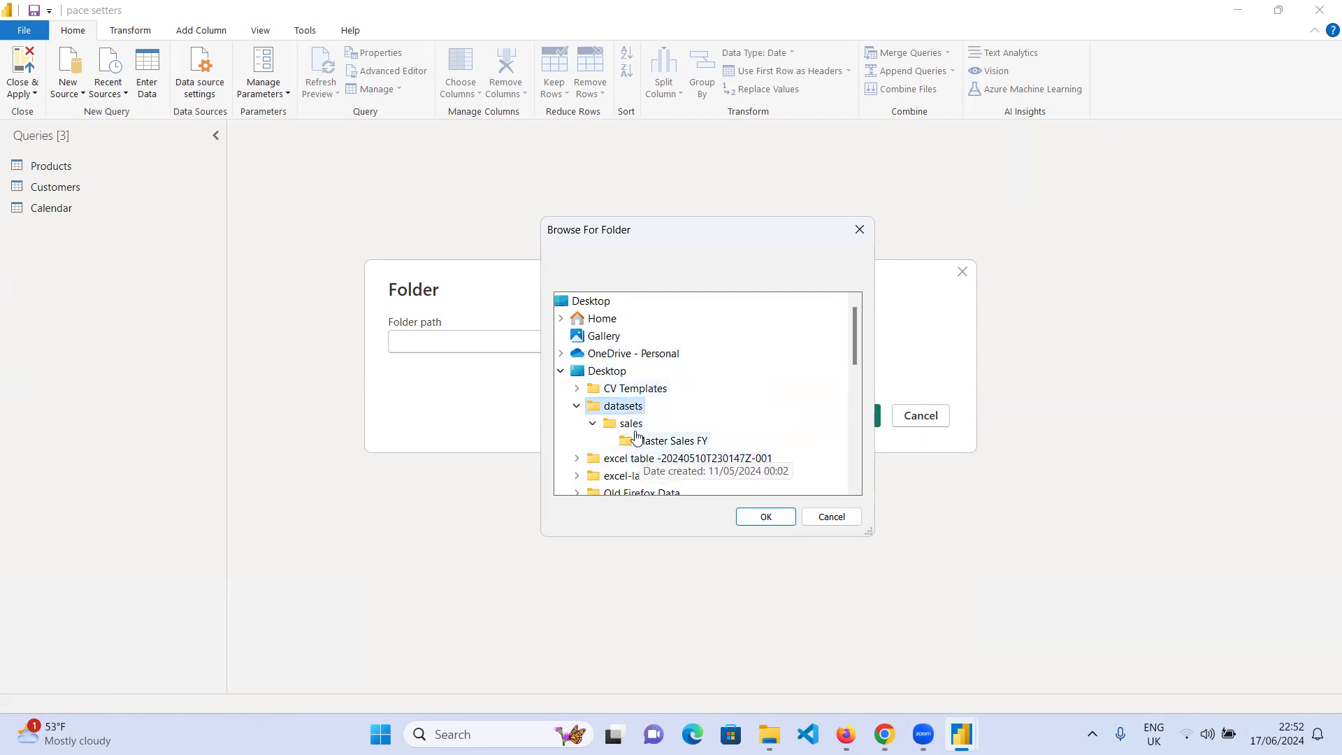
pyautogui.click(644, 441)
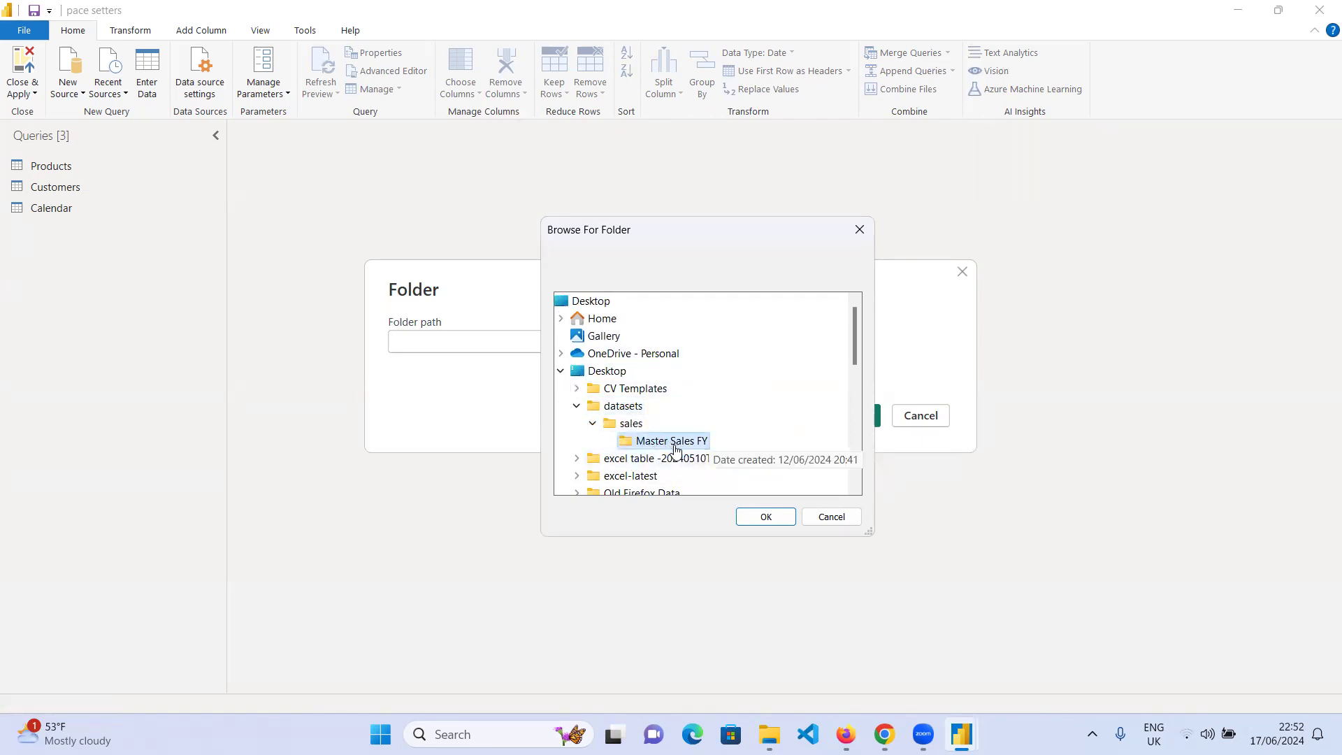
pyautogui.click(767, 517)
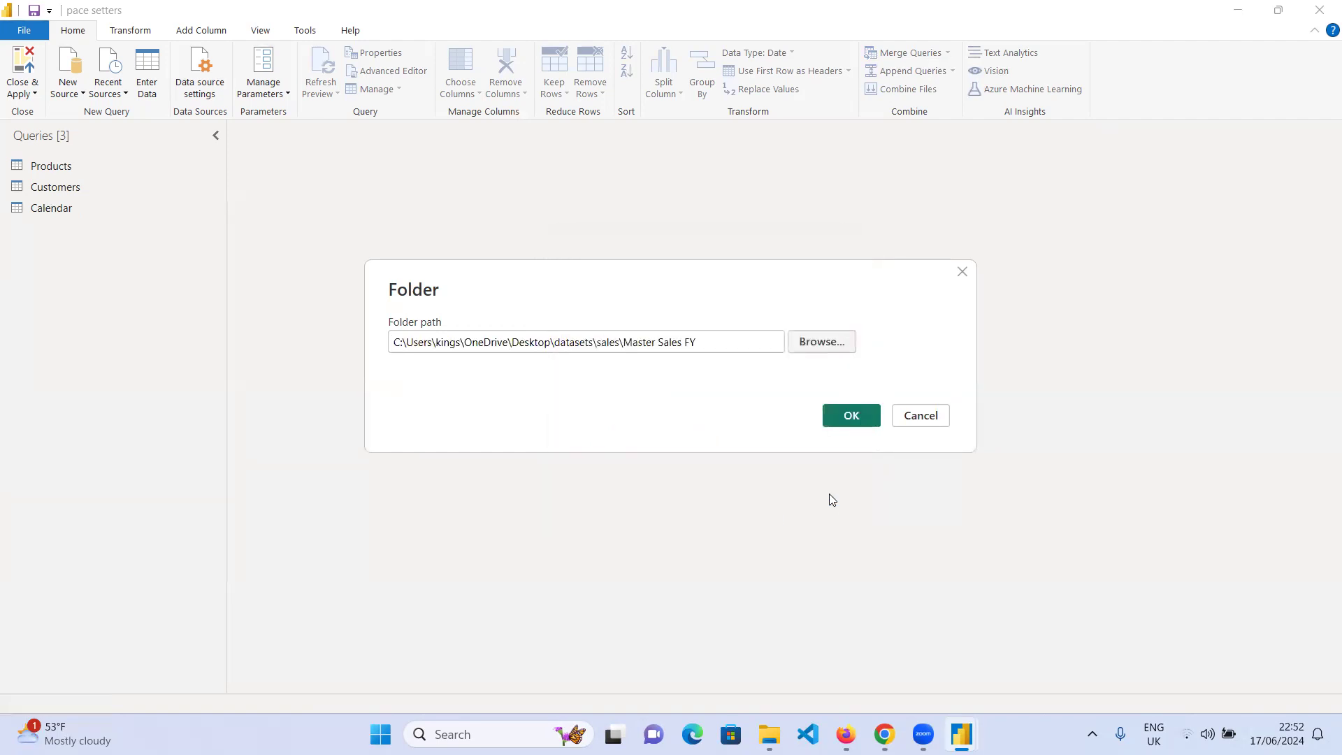
pyautogui.click(846, 421)
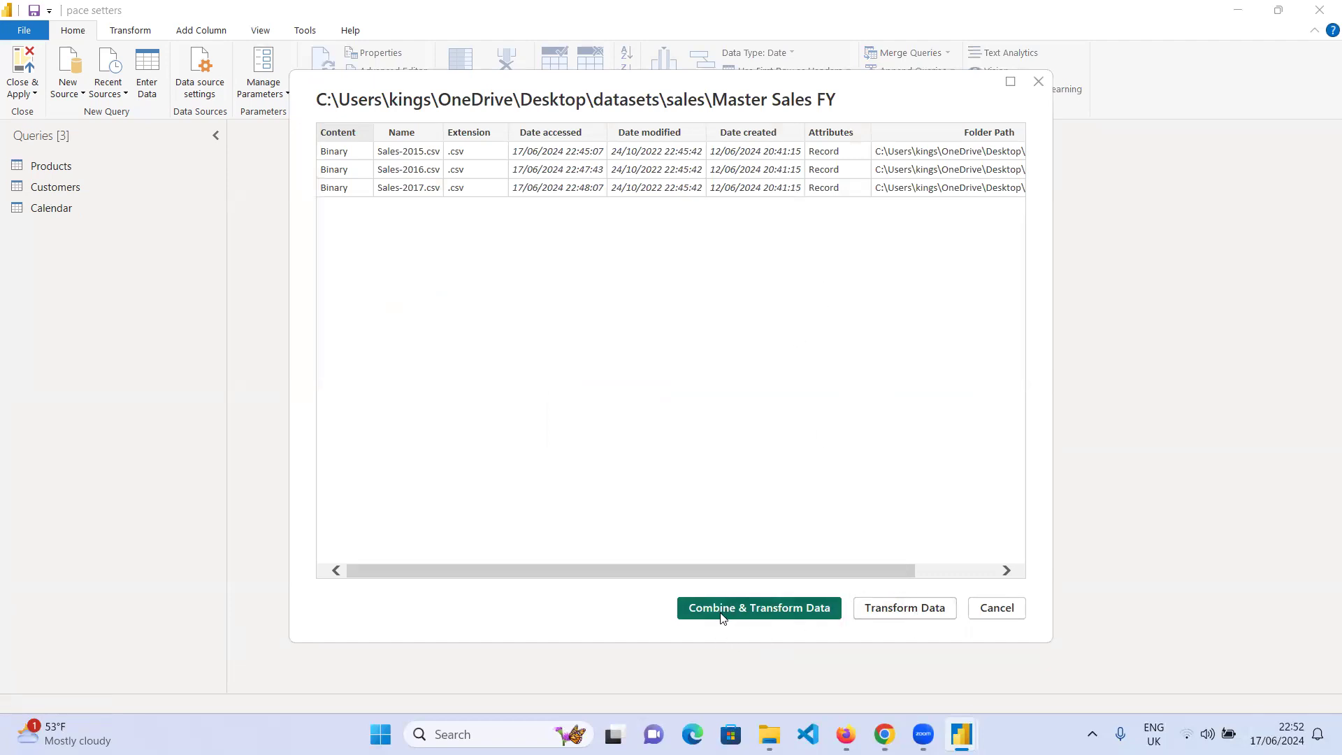
pyautogui.click(913, 608)
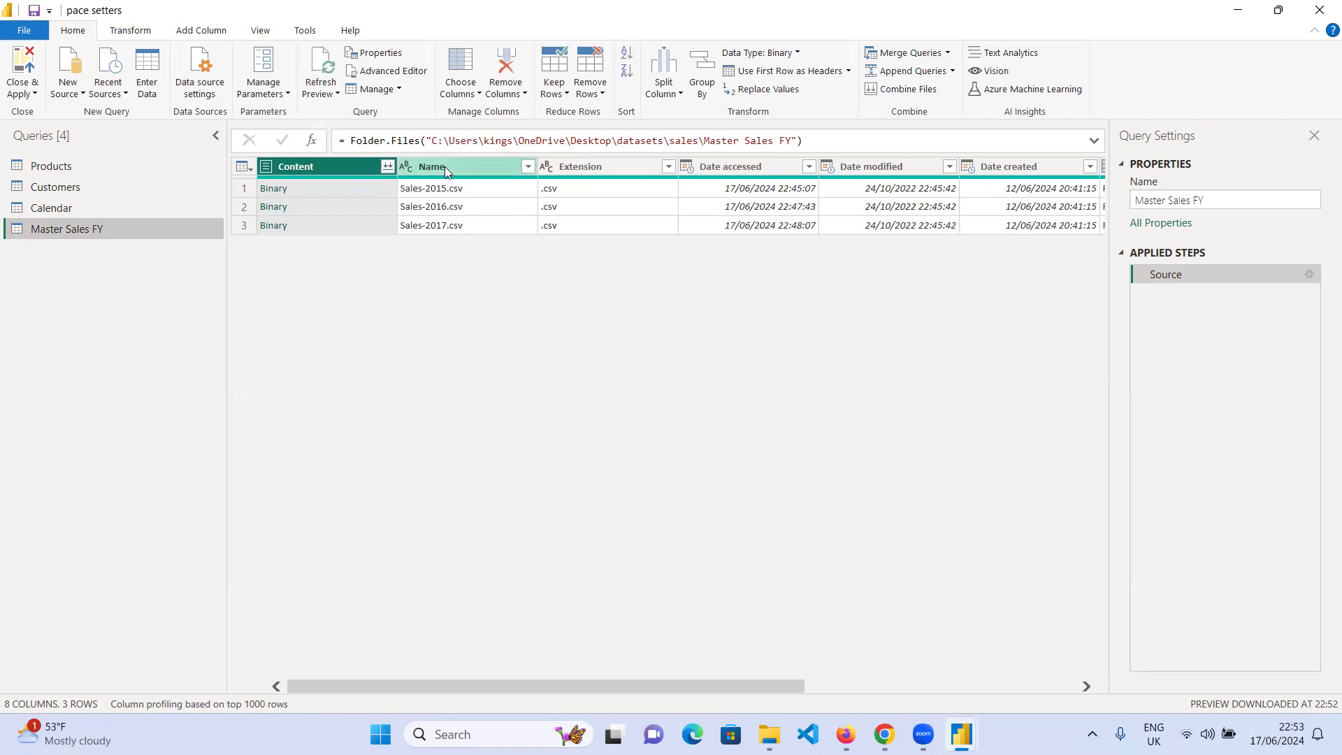
pyautogui.click(529, 166)
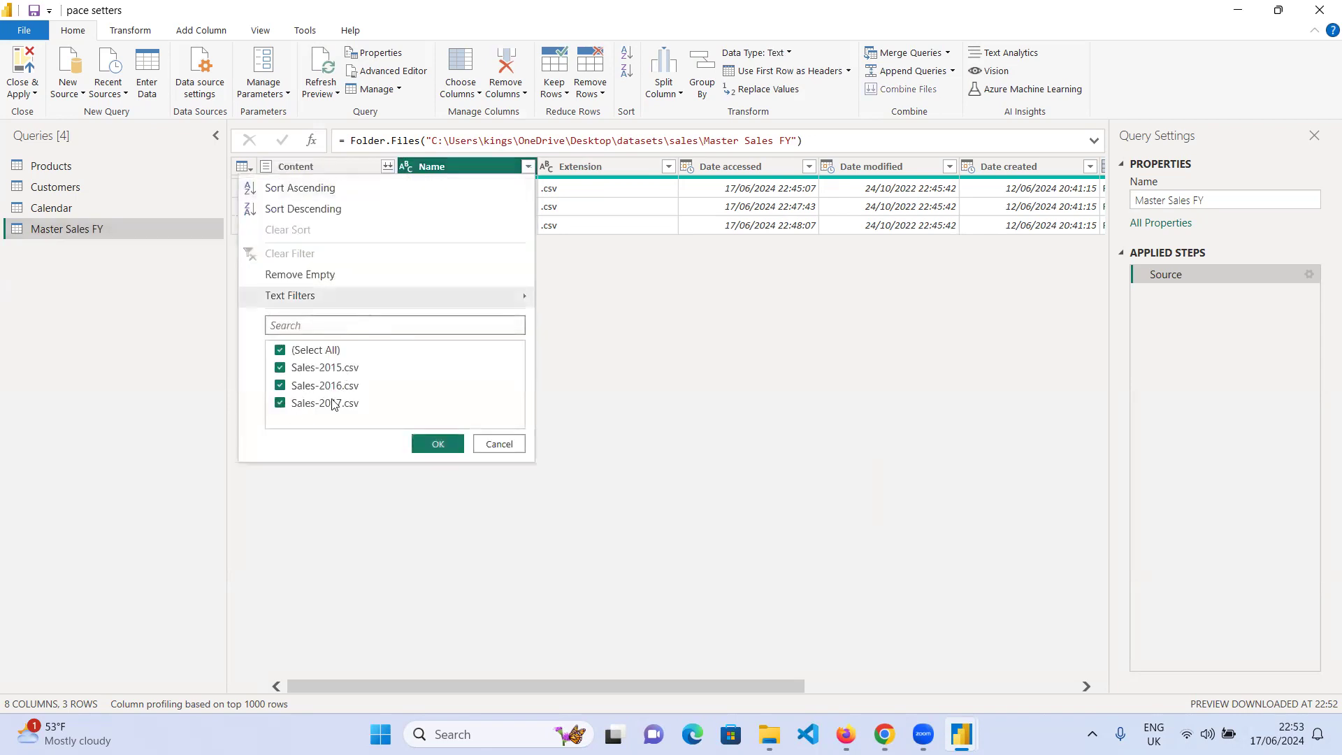
pyautogui.click(508, 443)
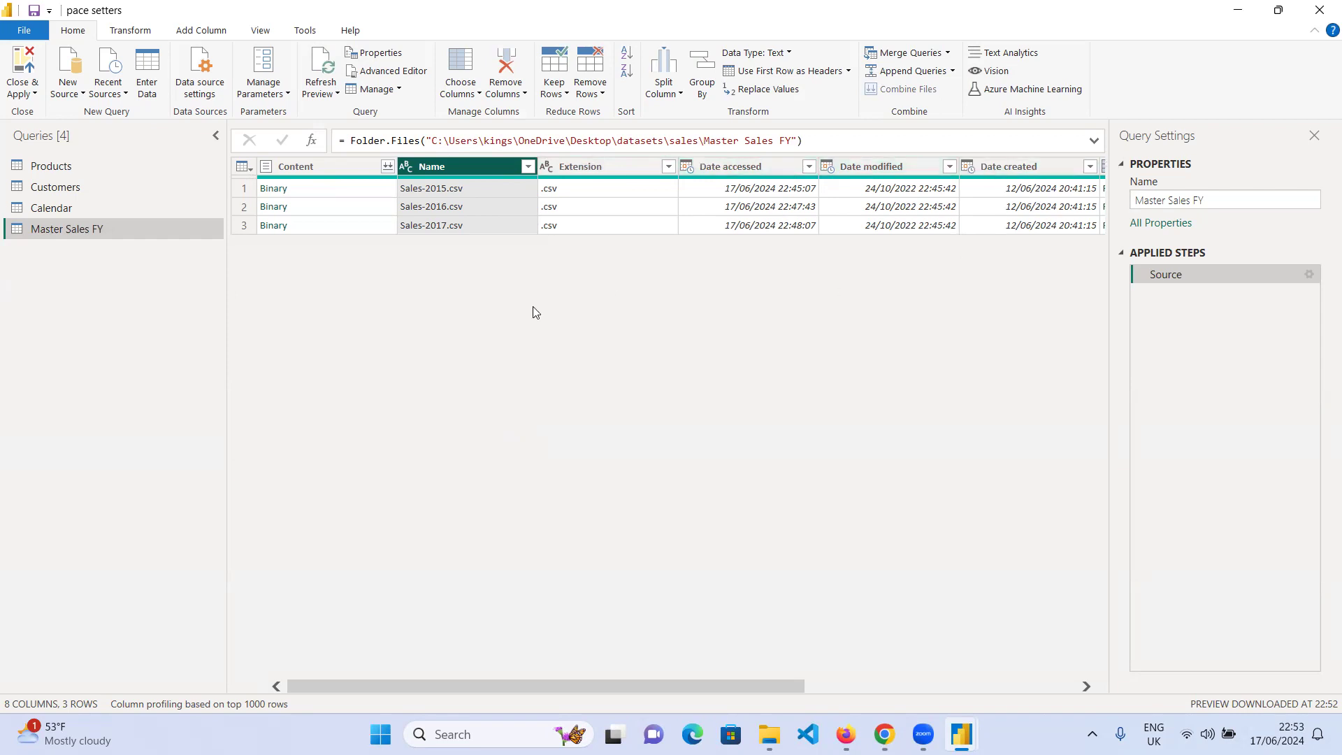
pyautogui.moveTo(520, 687); pyautogui.dragTo(350, 699)
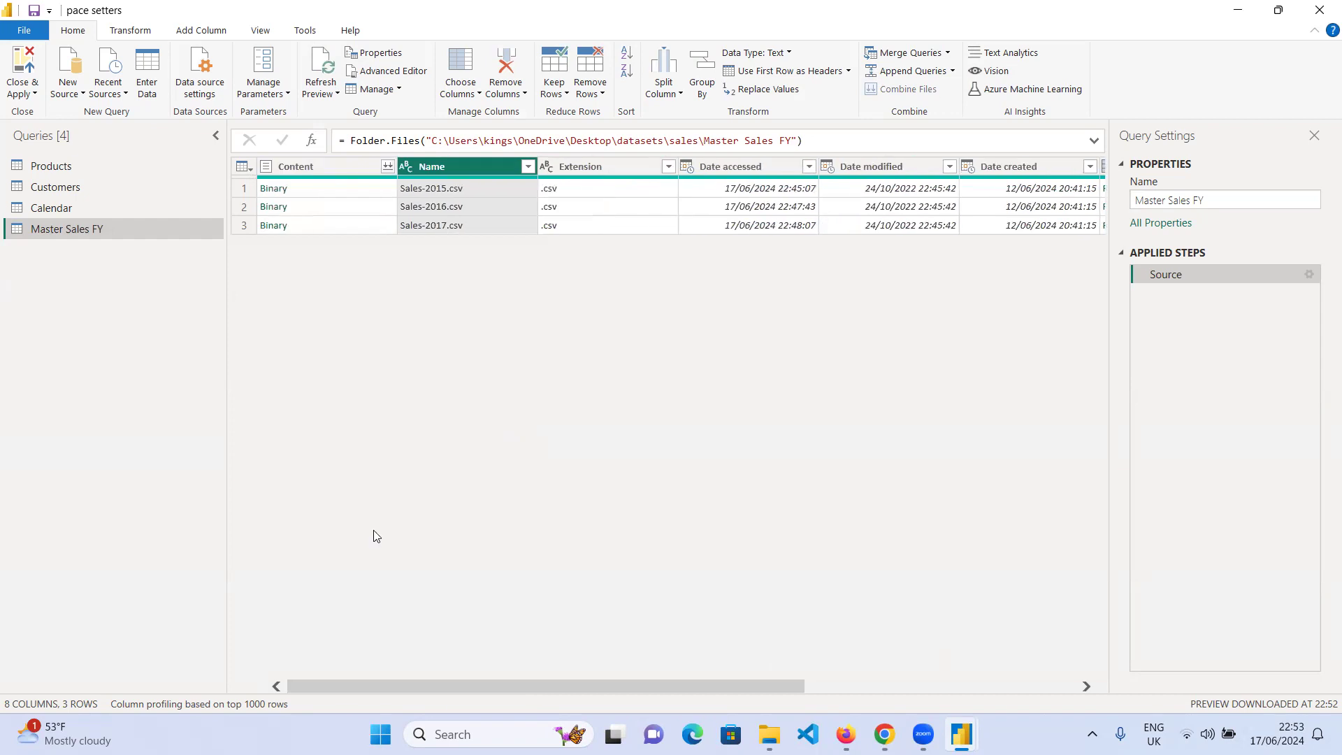
pyautogui.moveTo(616, 688); pyautogui.dragTo(957, 686)
pyautogui.click(1061, 169)
pyautogui.hotkey('ctrl', 'a')
pyautogui.moveTo(933, 688); pyautogui.dragTo(592, 703)
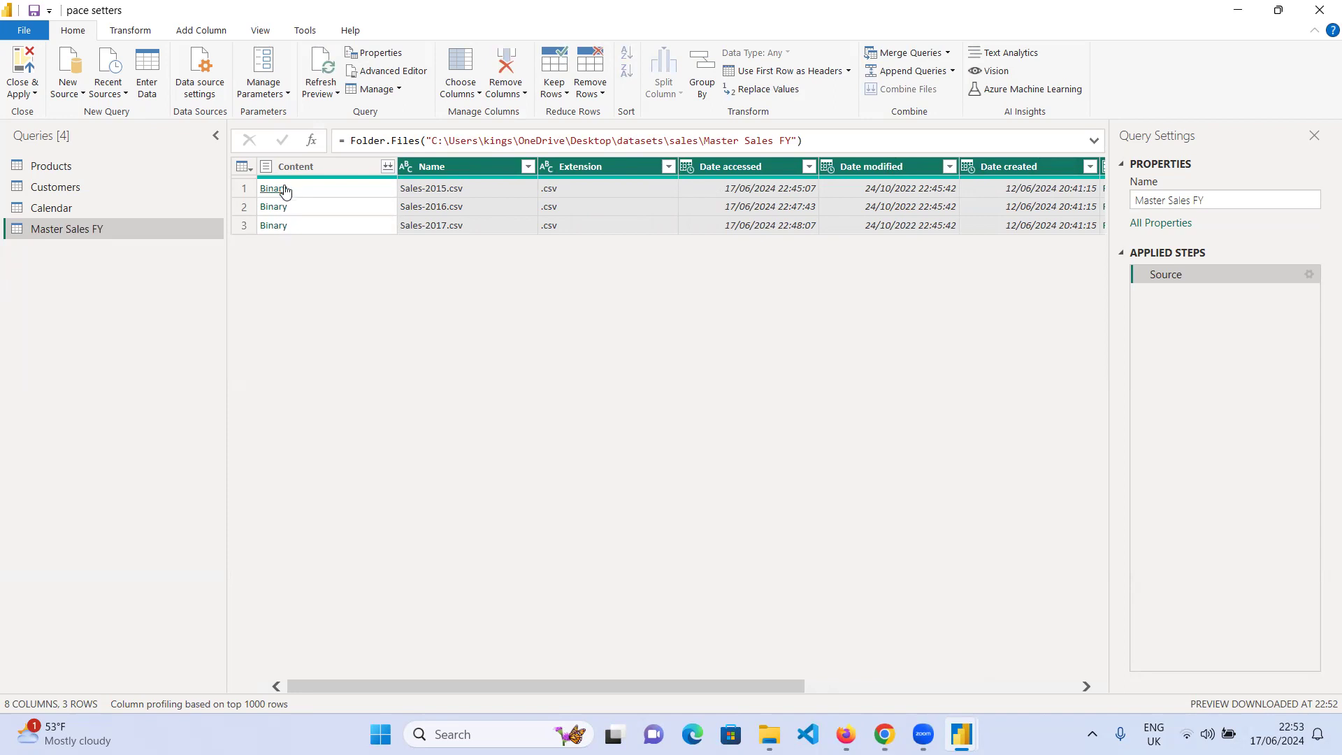
pyautogui.rightClick(474, 167)
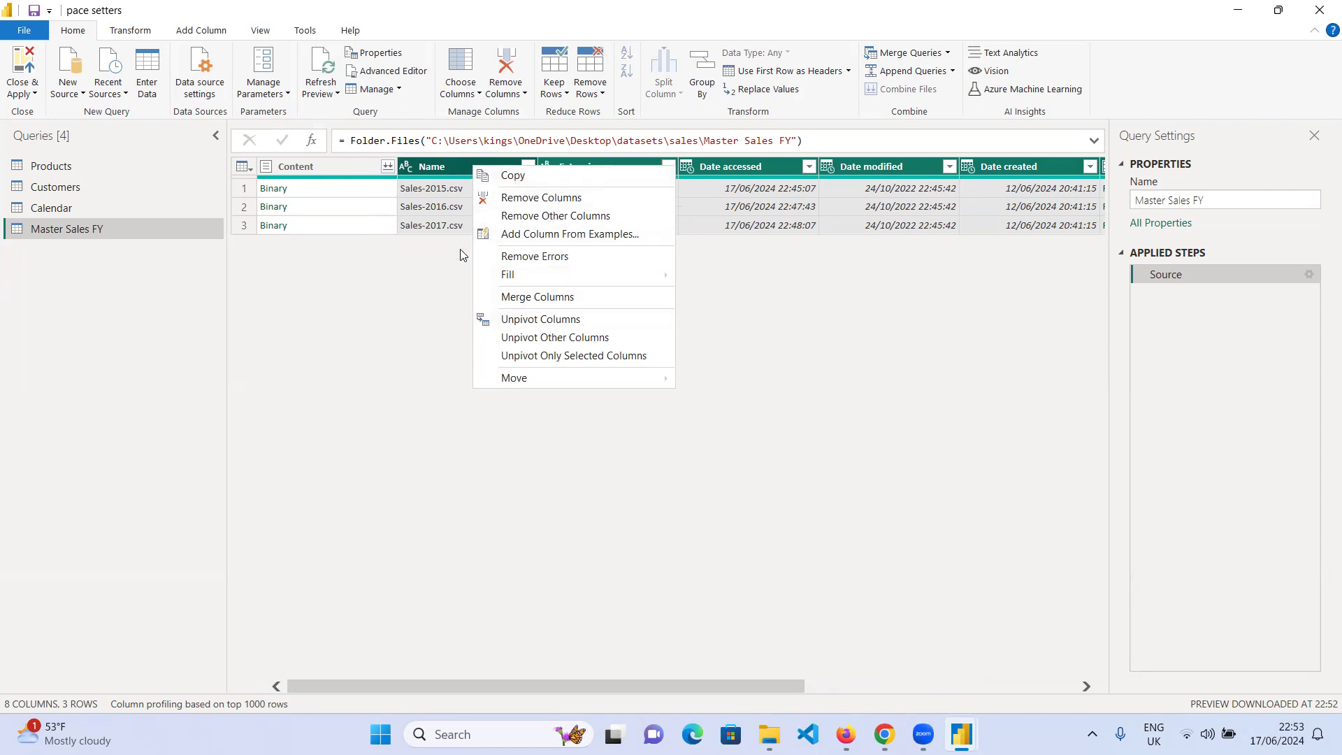
pyautogui.click(309, 246)
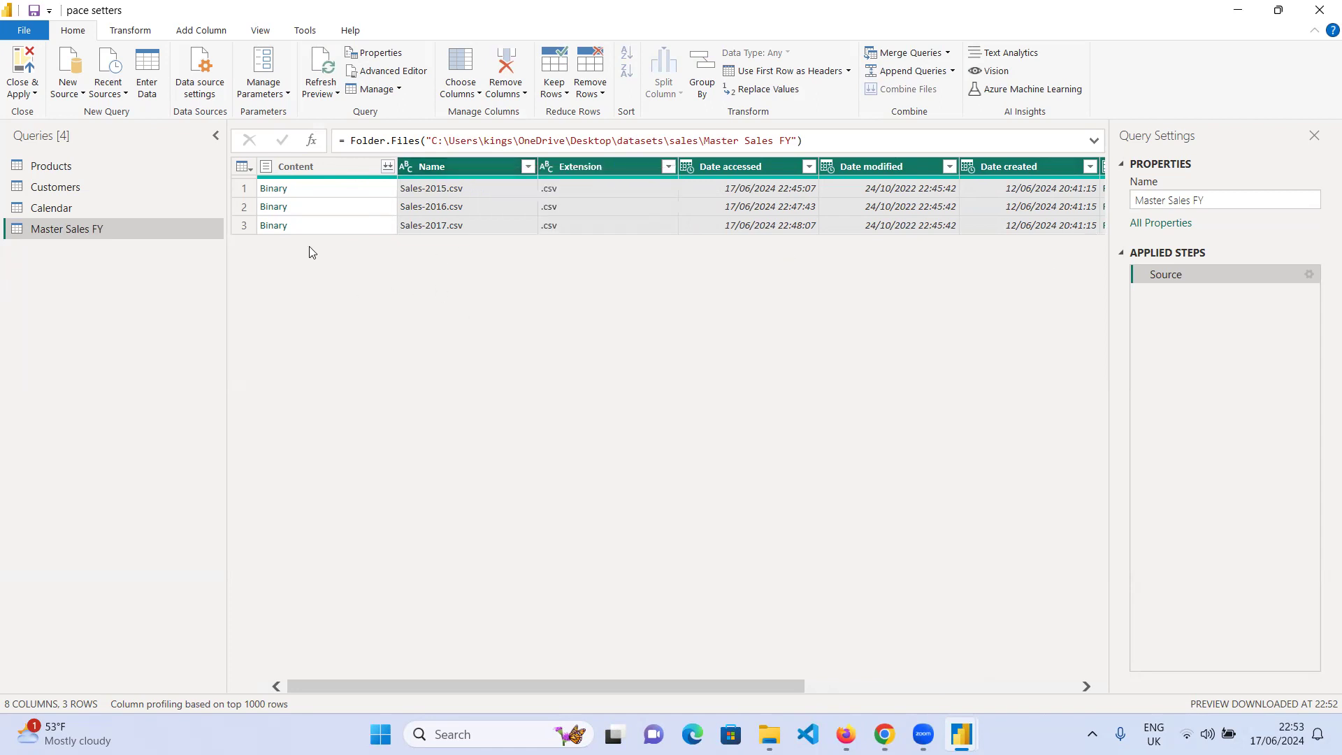
# - Remove every column of the Master Sales FY query except Content
pyautogui.click(322, 173)
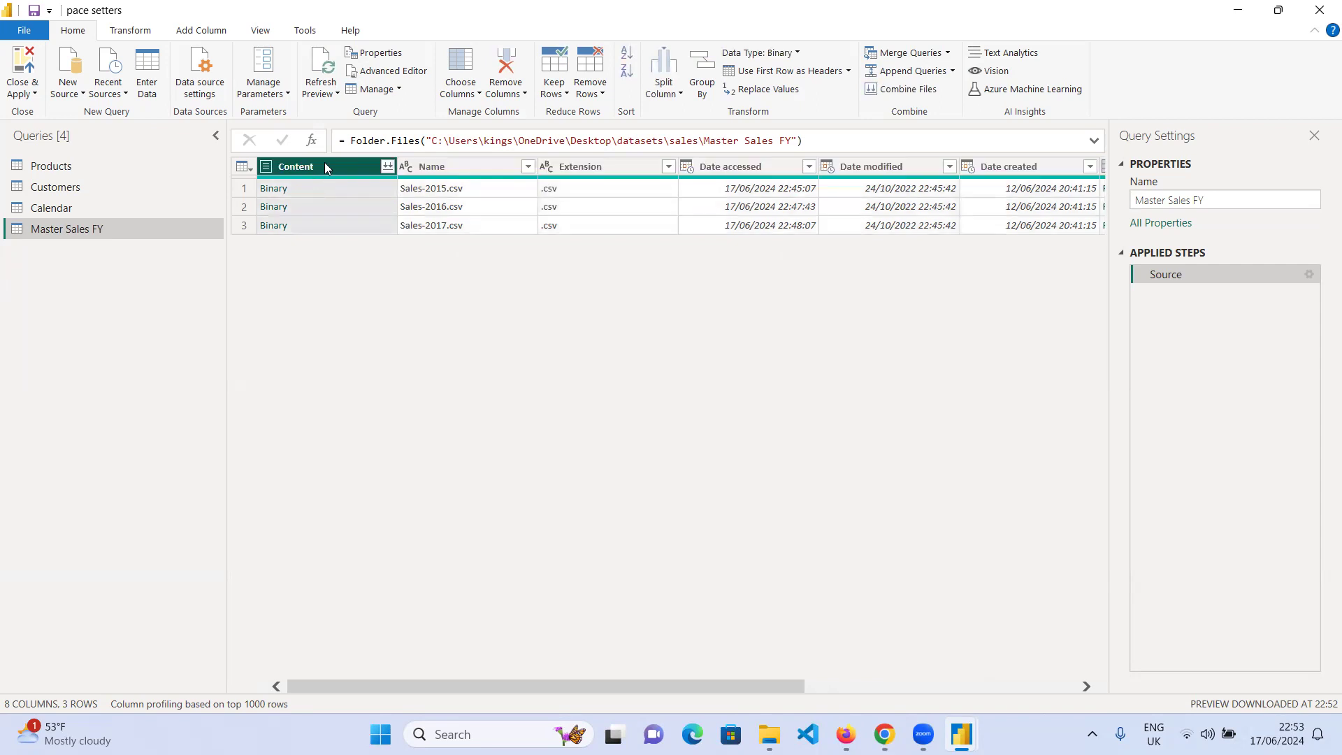
pyautogui.rightClick(324, 164)
pyautogui.click(356, 217)
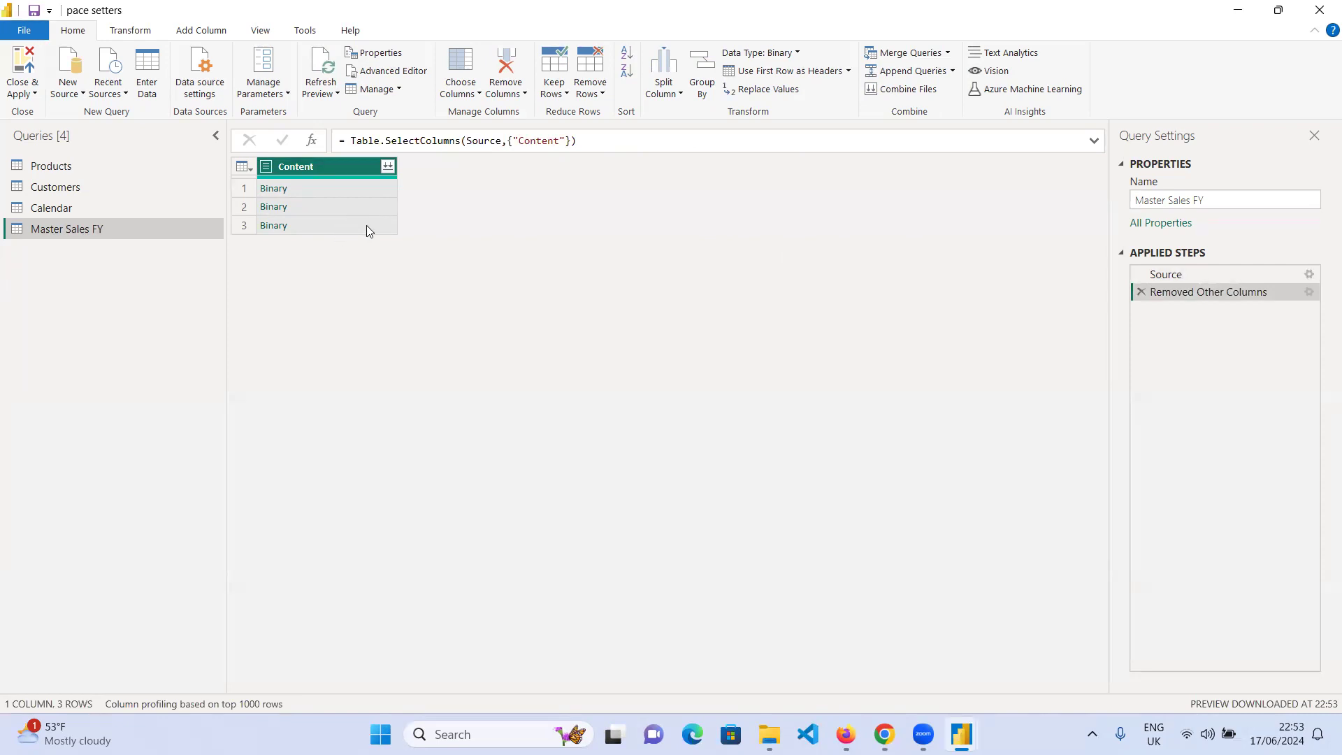
# - Combine the files in the Content column with the first file as sample, comma delimiter and type detection based on the first 200 rows
pyautogui.click(388, 166)
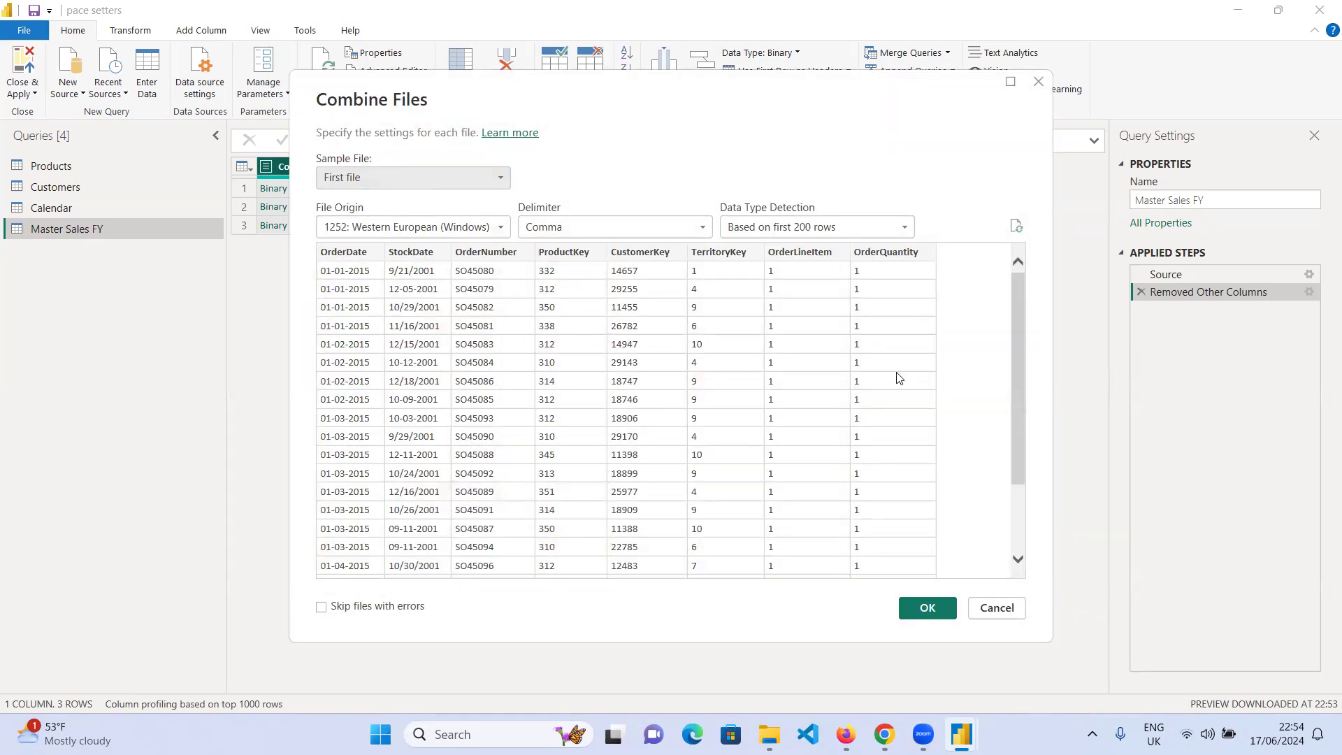
pyautogui.scroll(-3, 543, 351)
pyautogui.scroll(3, 544, 351)
pyautogui.click(929, 608)
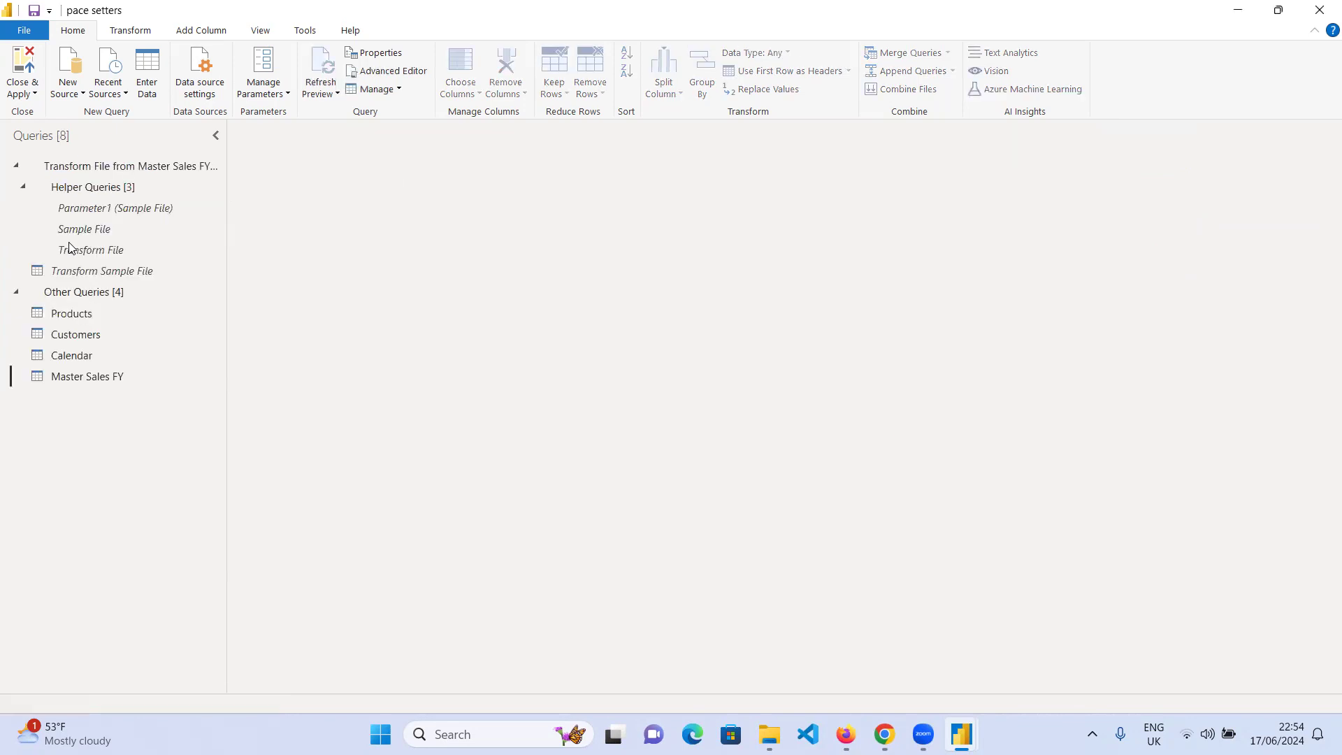
# - Examine the complete list of OrderDate values in the Master Sales FY query to see which years it covers
pyautogui.click(75, 379)
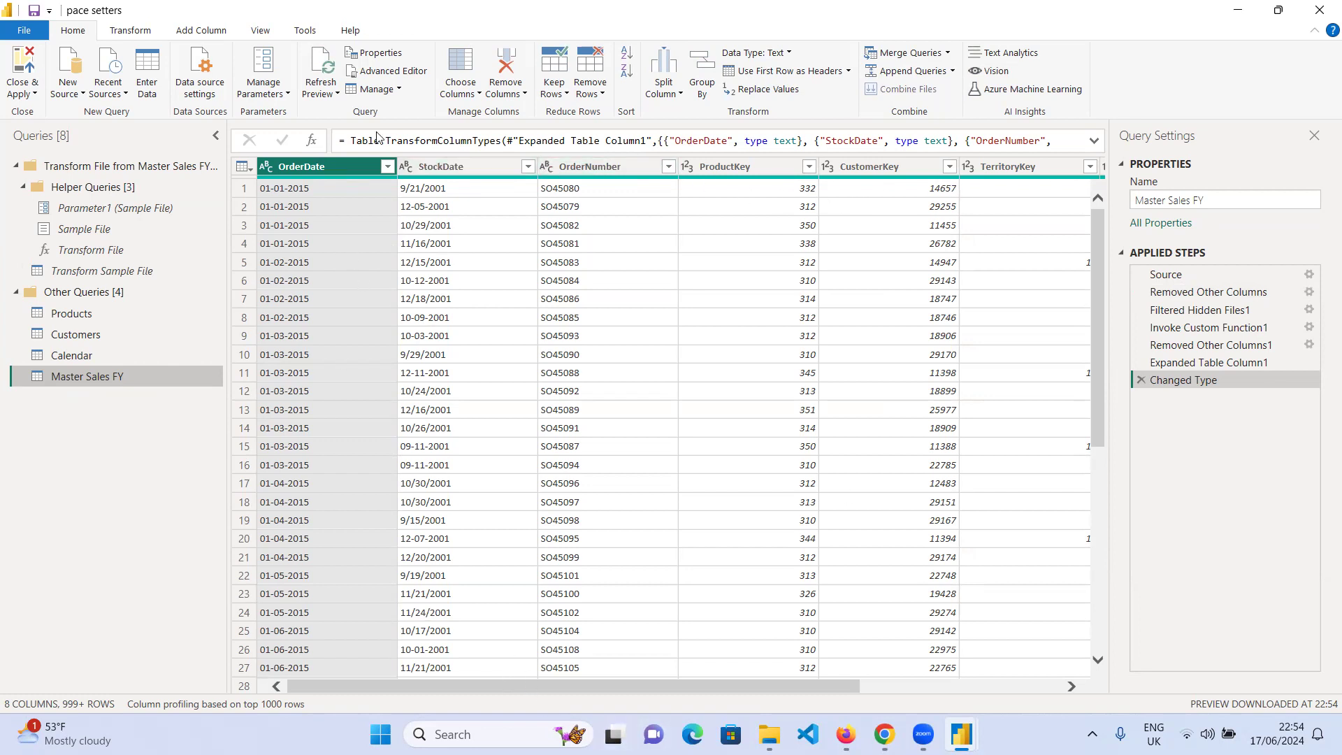
pyautogui.click(388, 168)
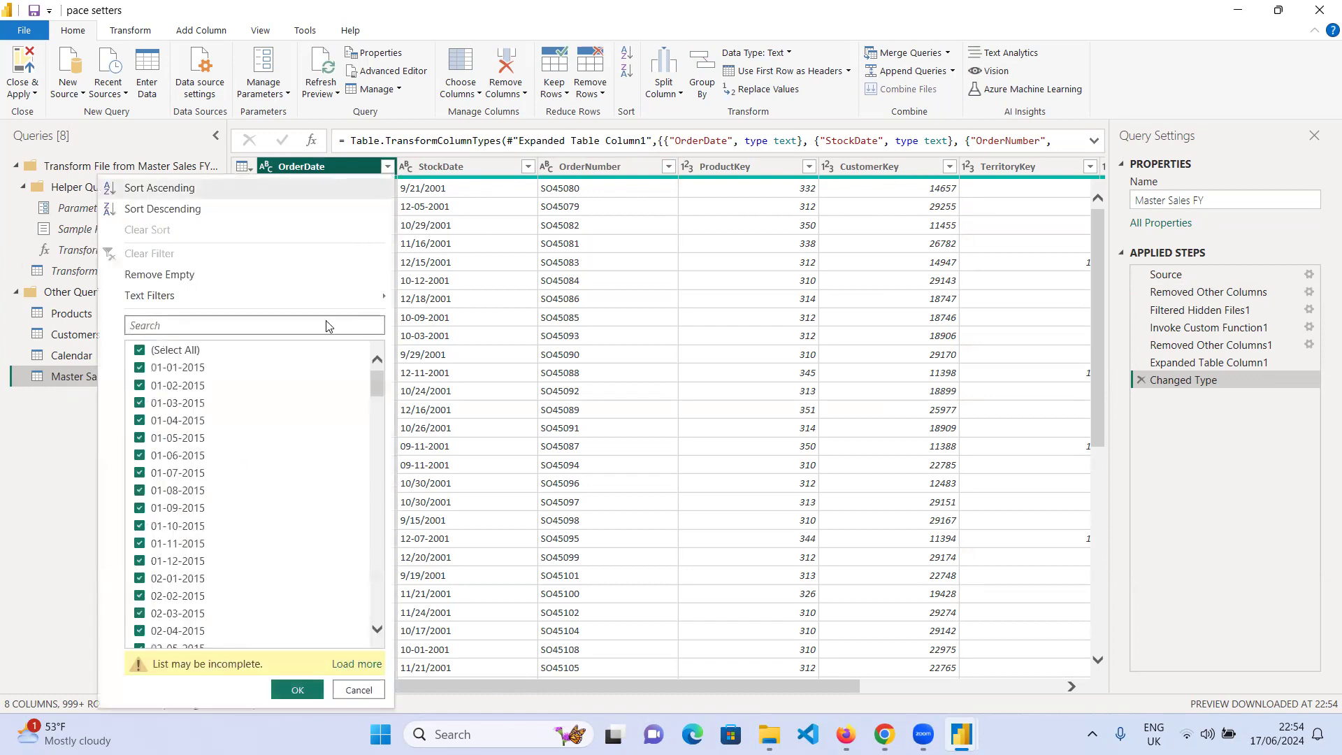
pyautogui.scroll(-15, 287, 464)
pyautogui.scroll(-15, 287, 467)
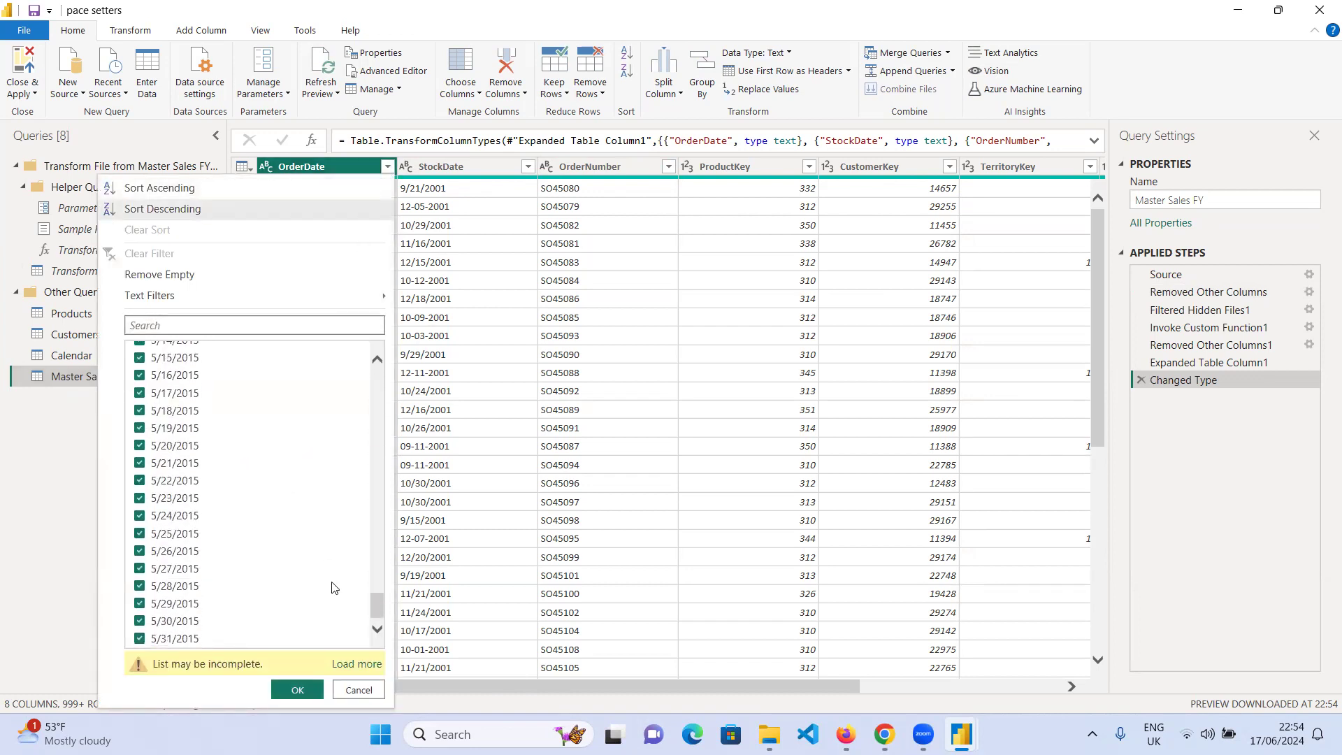
pyautogui.click(357, 663)
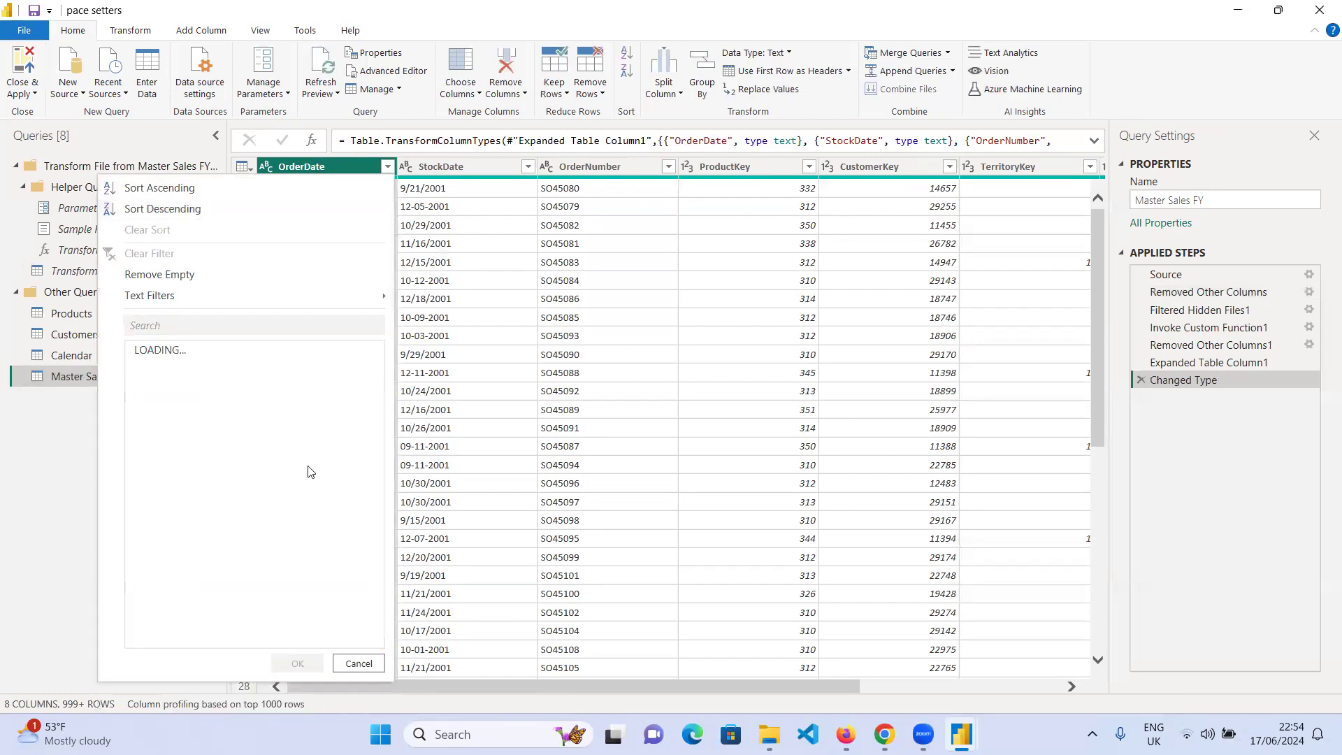
pyautogui.scroll(-2, 311, 460)
pyautogui.scroll(-4, 305, 458)
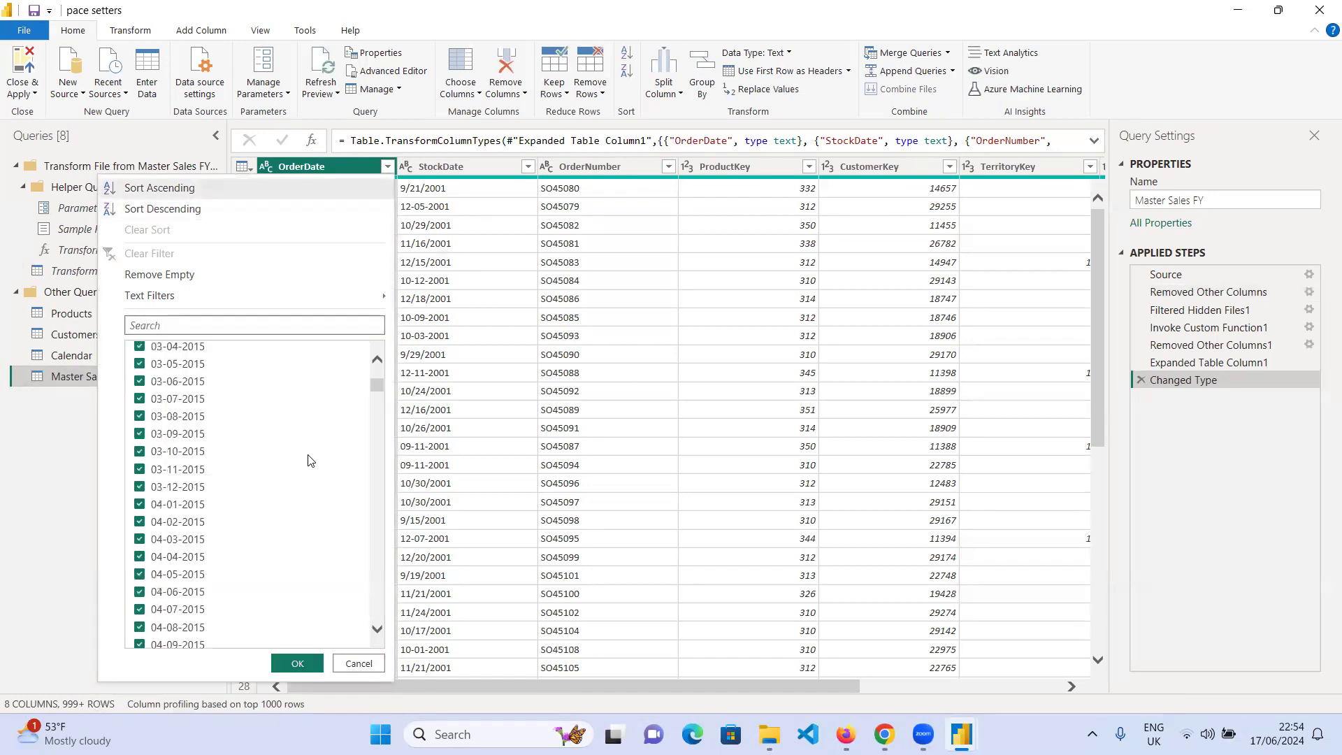
pyautogui.moveTo(378, 390); pyautogui.dragTo(381, 544)
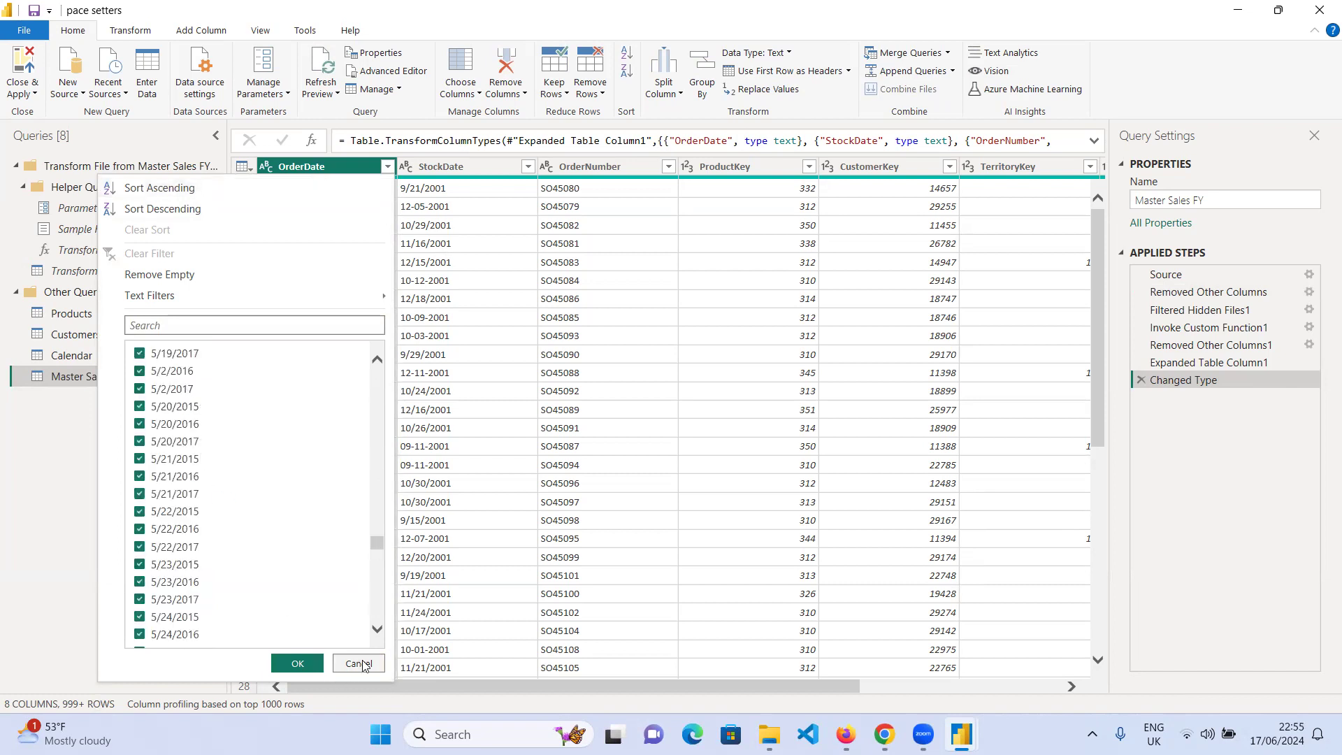
pyautogui.click(297, 663)
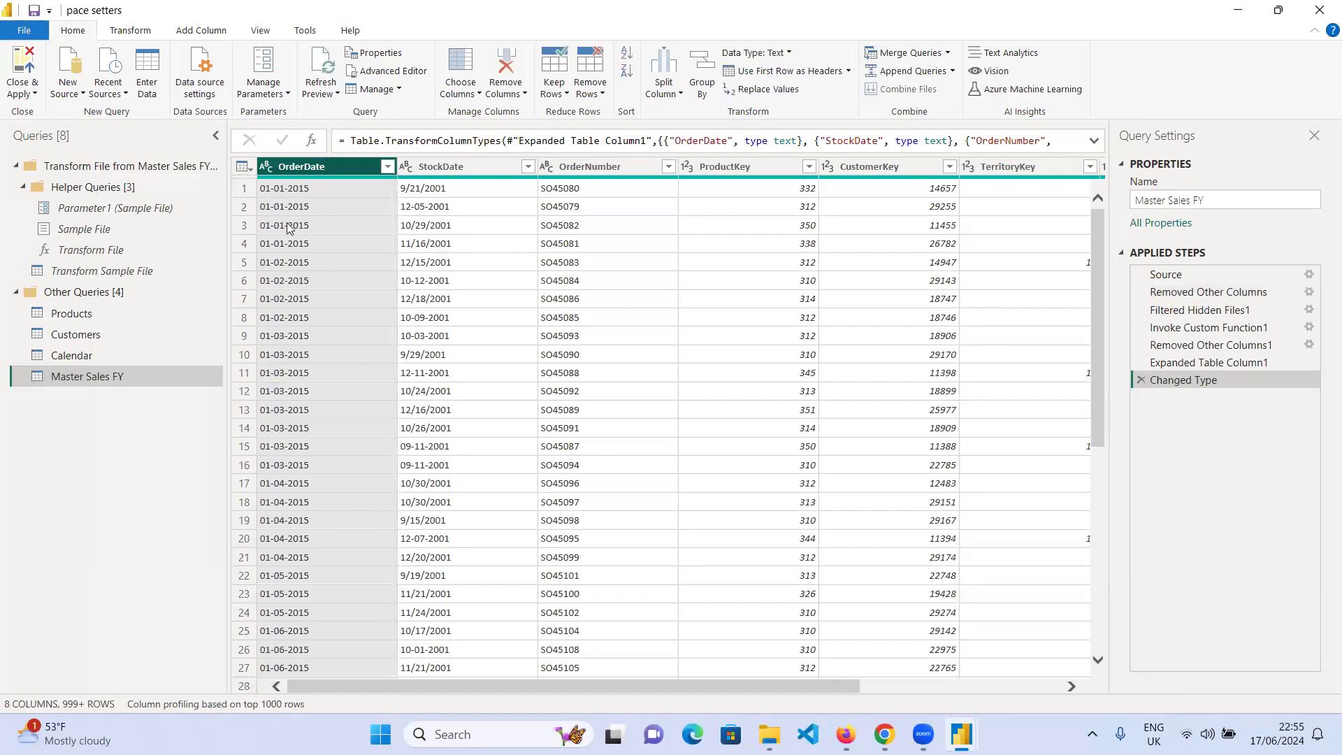
# - Set the OrderDate and StockDate columns to the Date type, replacing the current conversion for each
pyautogui.click(266, 167)
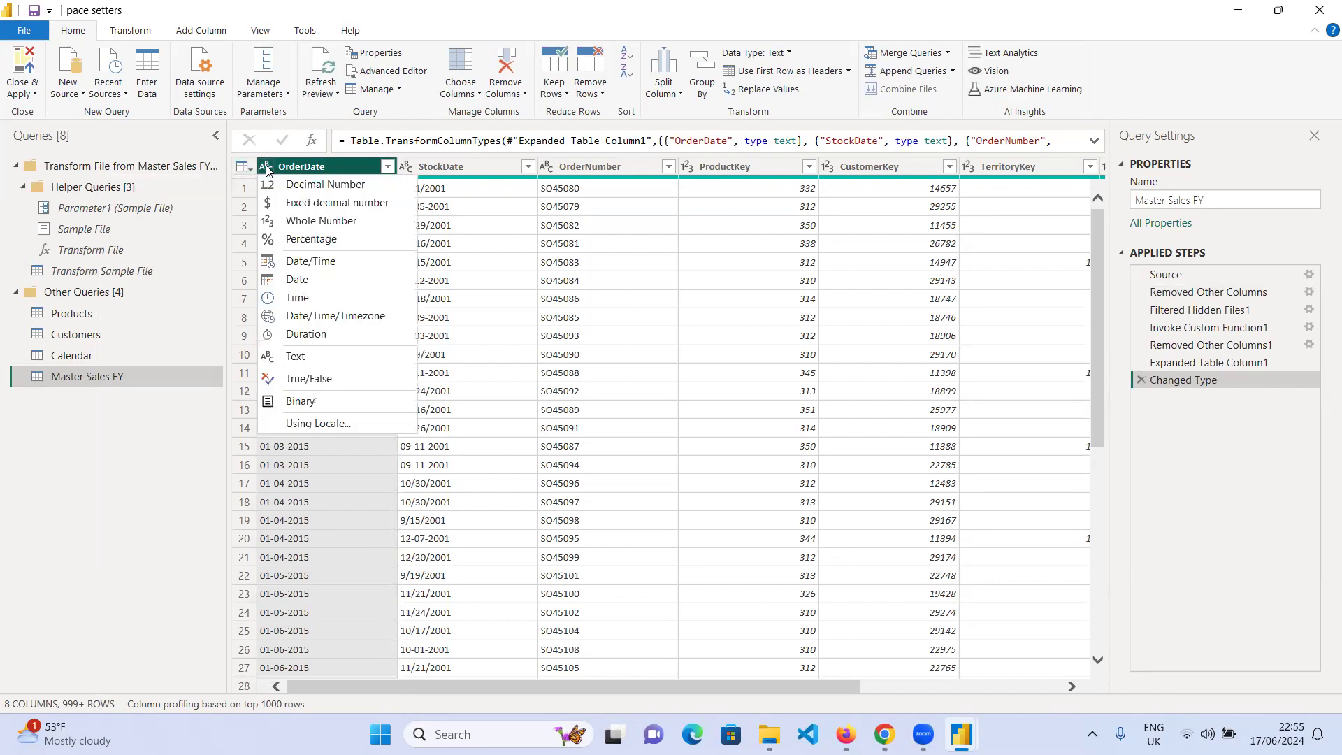
pyautogui.click(303, 282)
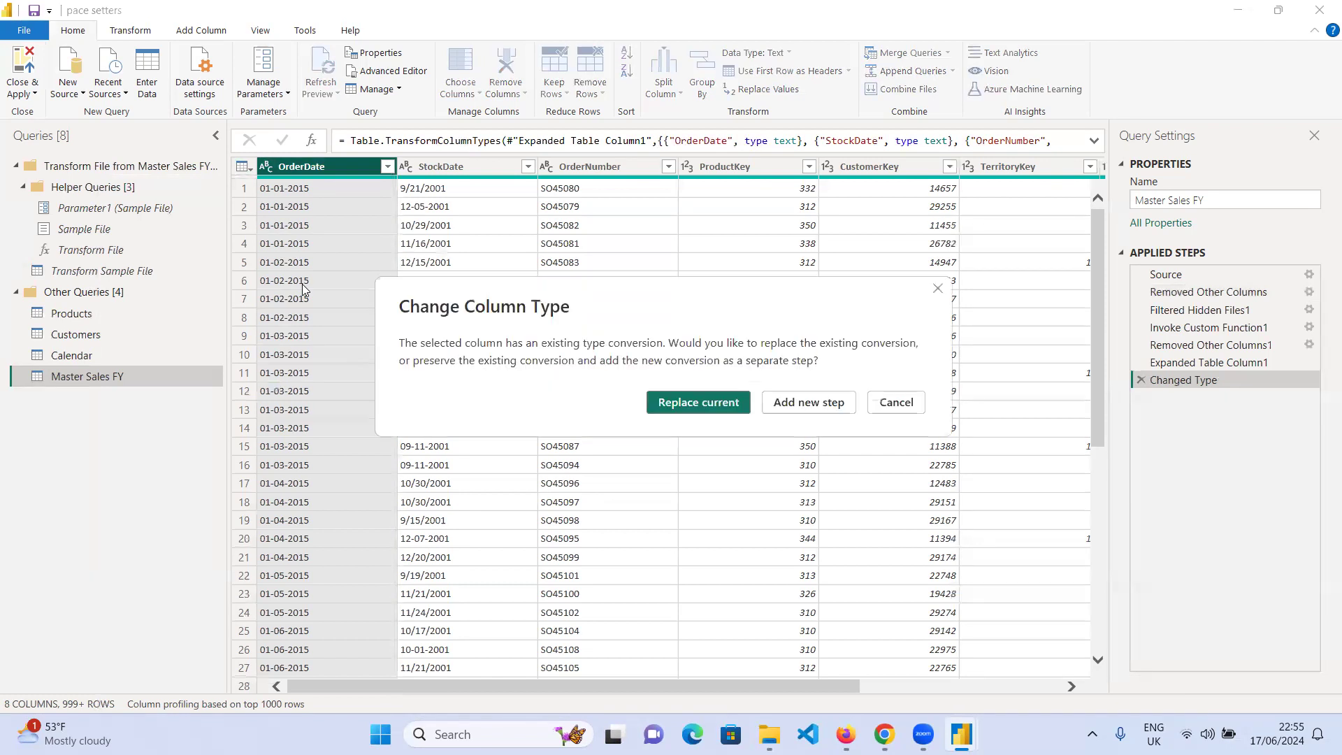
pyautogui.click(685, 409)
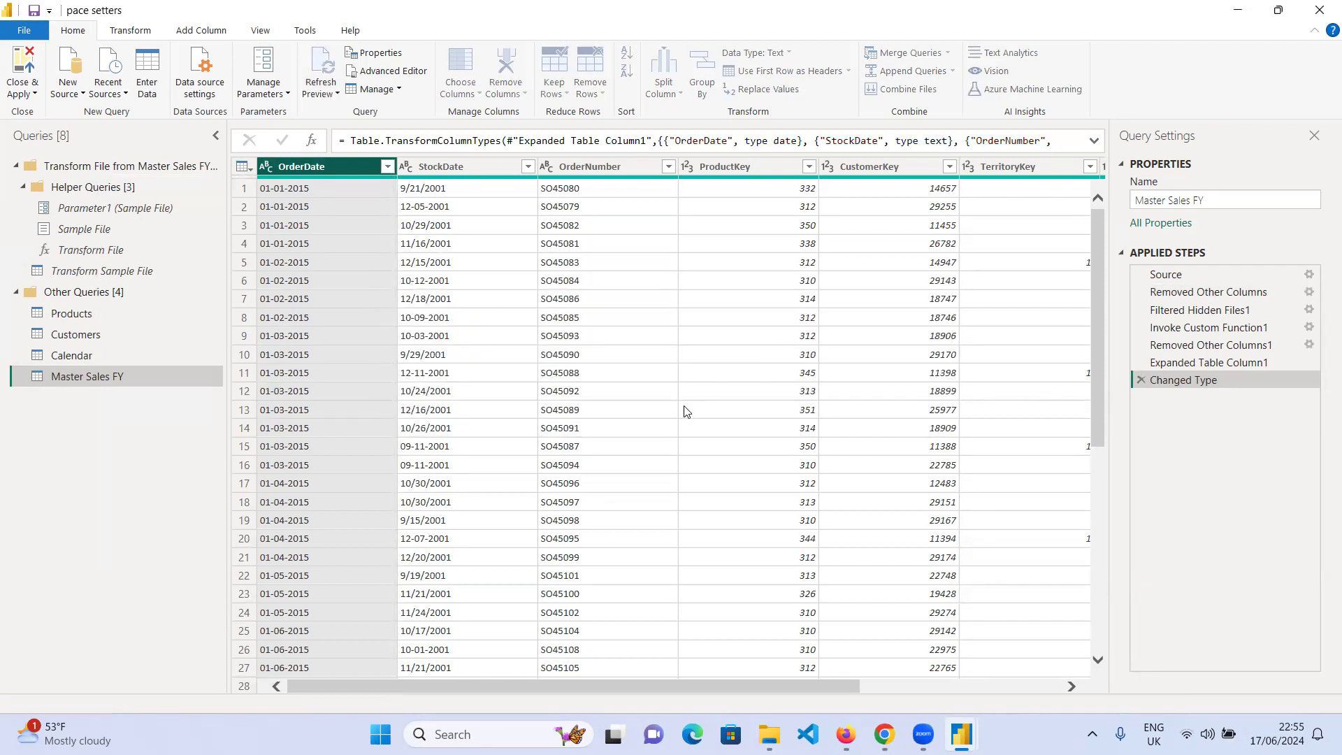
pyautogui.click(425, 171)
pyautogui.click(407, 168)
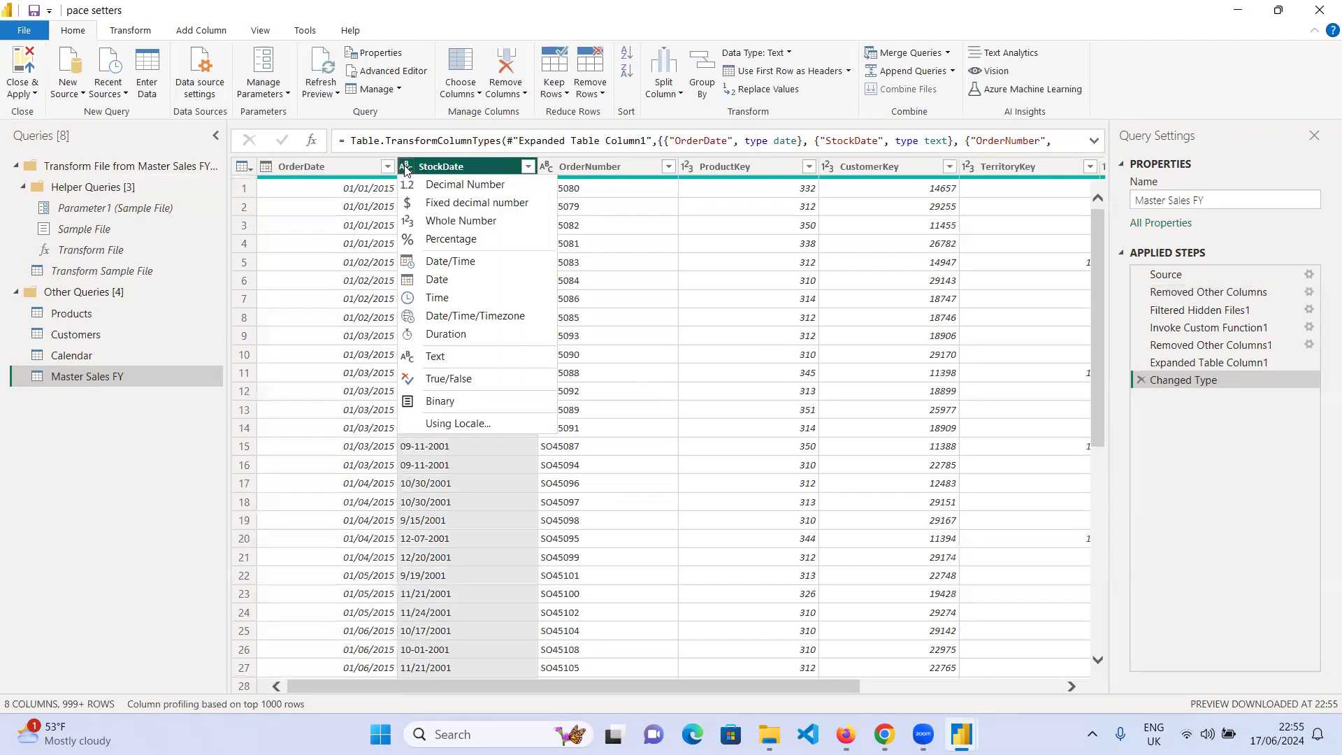
pyautogui.click(441, 279)
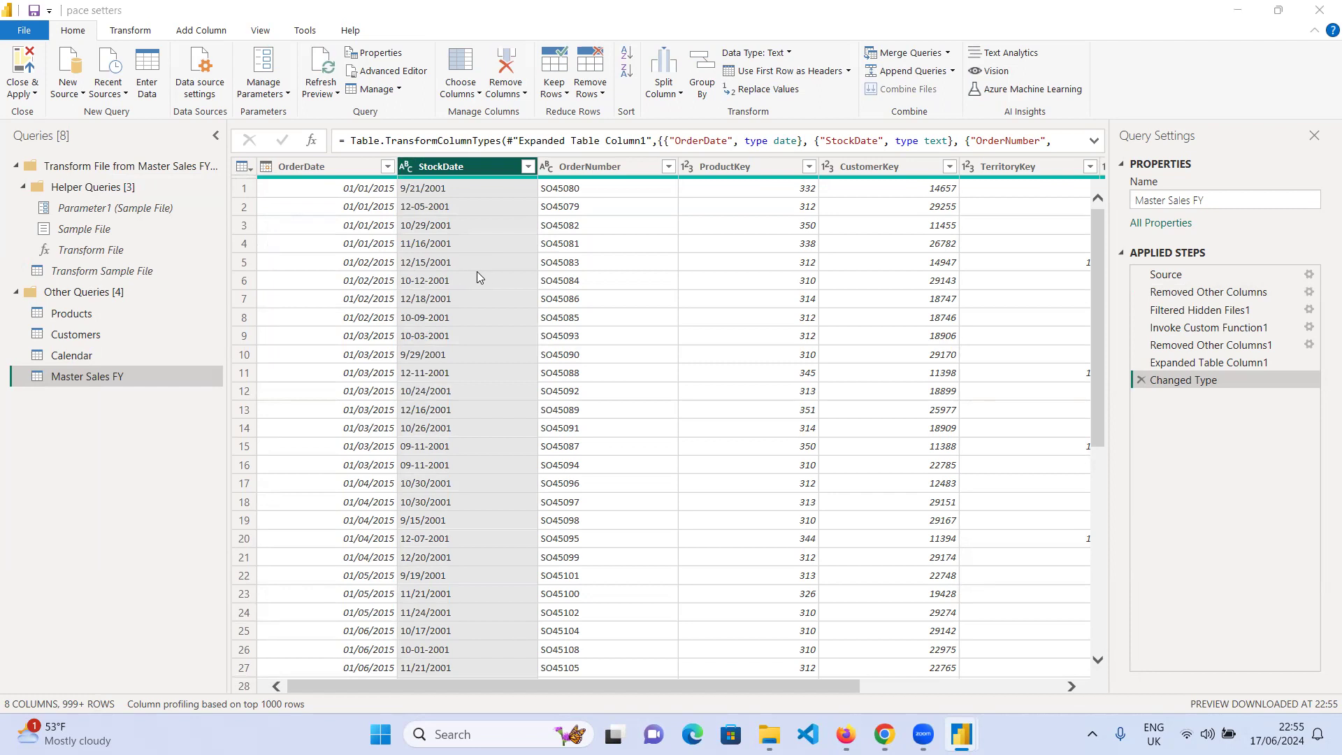
pyautogui.click(729, 404)
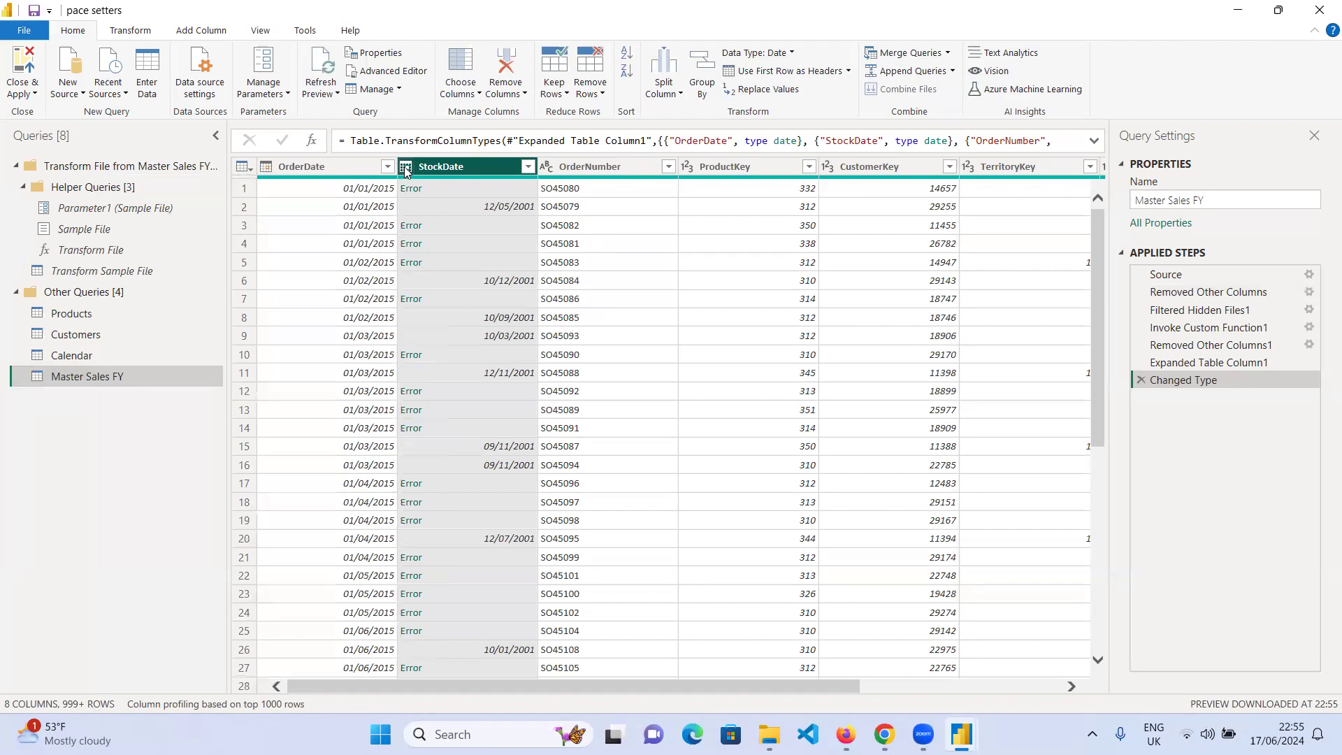
# - Delete the Changed Type step from the Master Sales FY query
pyautogui.click(1141, 380)
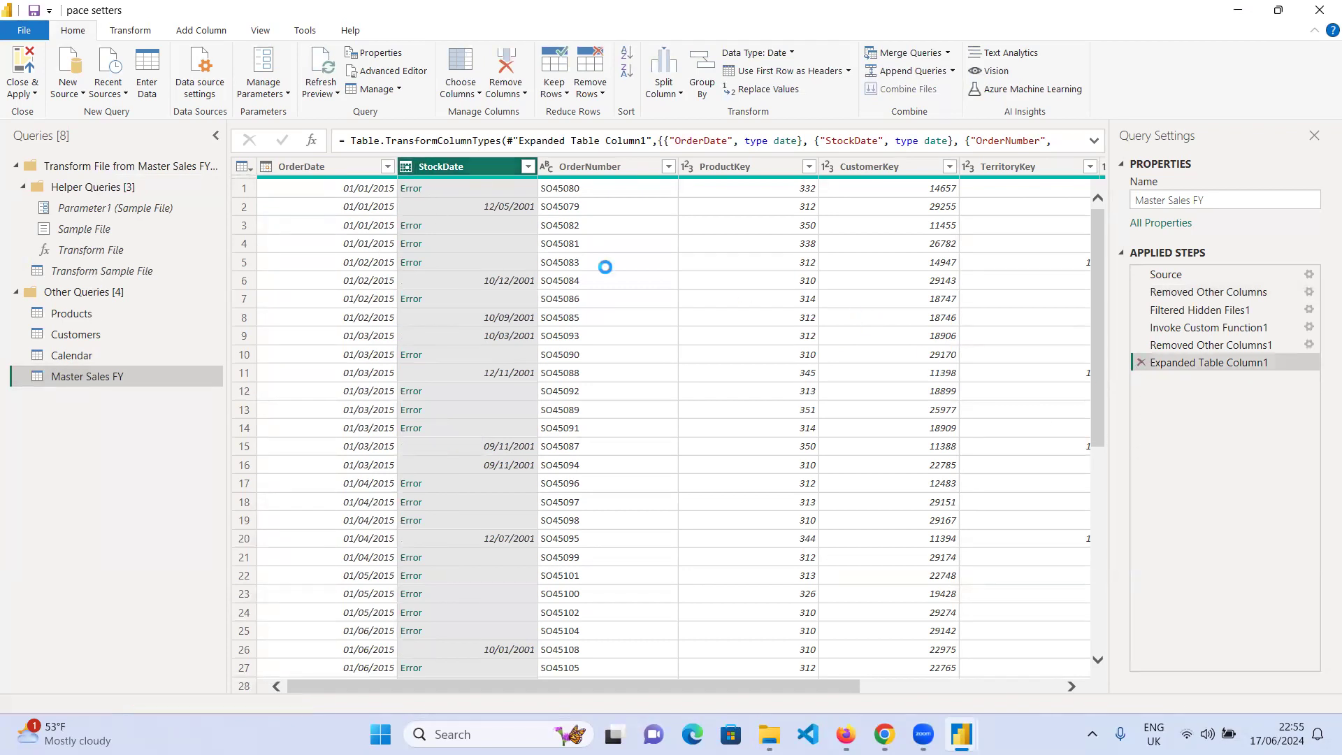
# - Convert StockDate to Date using the English (United States) locale, and set OrderDate to the plain Date type
pyautogui.click(411, 171)
pyautogui.click(473, 424)
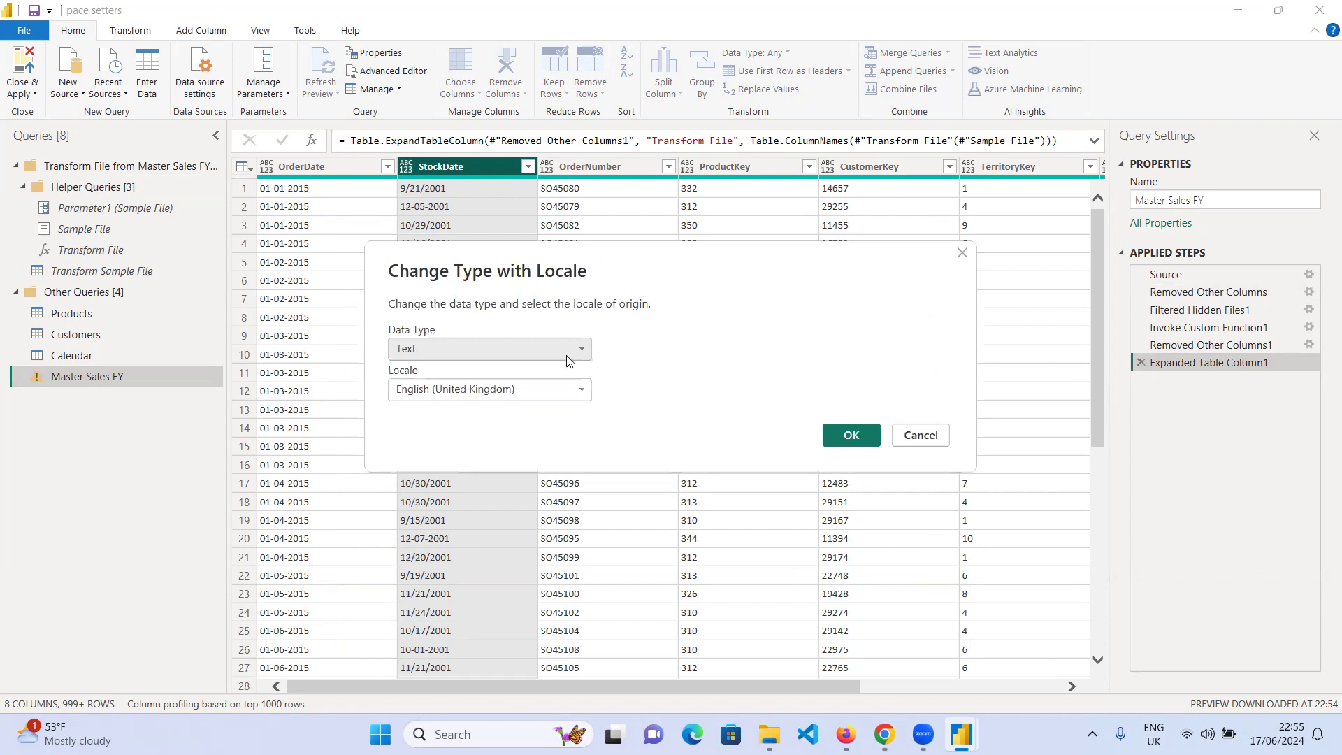
pyautogui.click(582, 355)
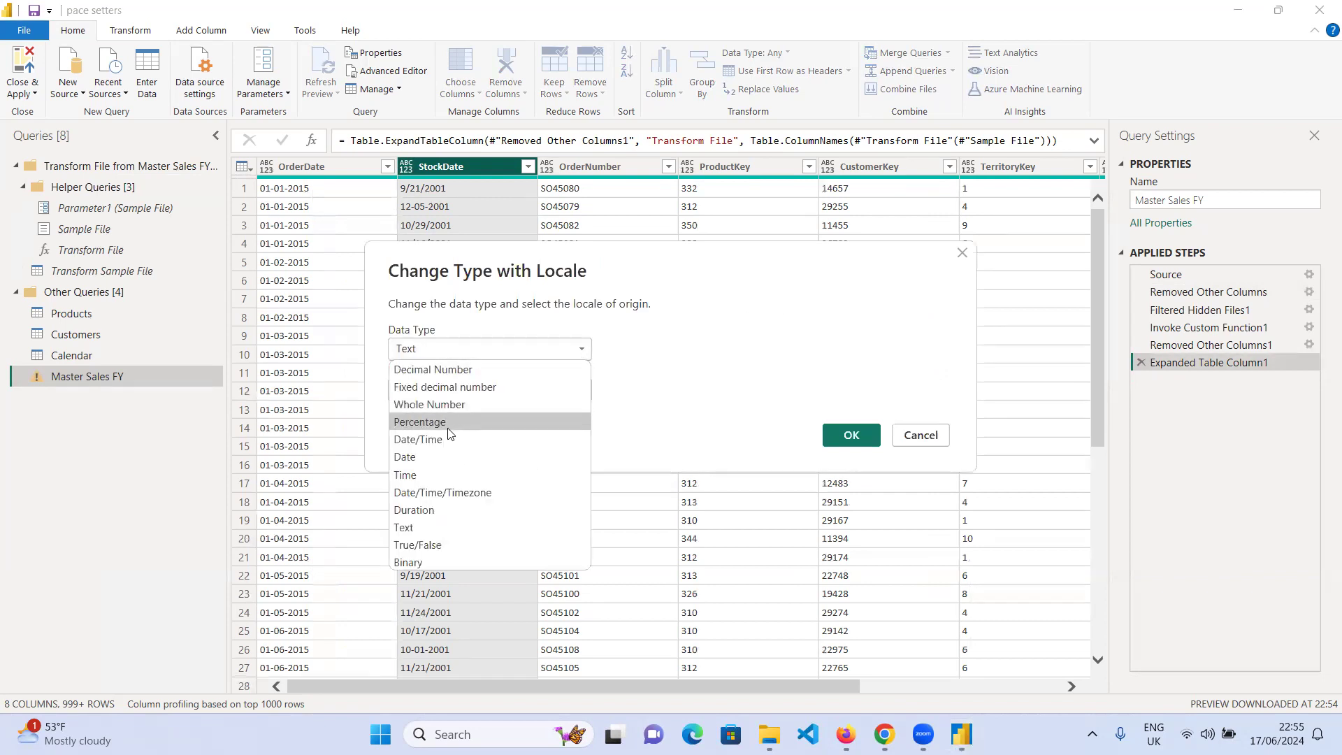
pyautogui.click(433, 463)
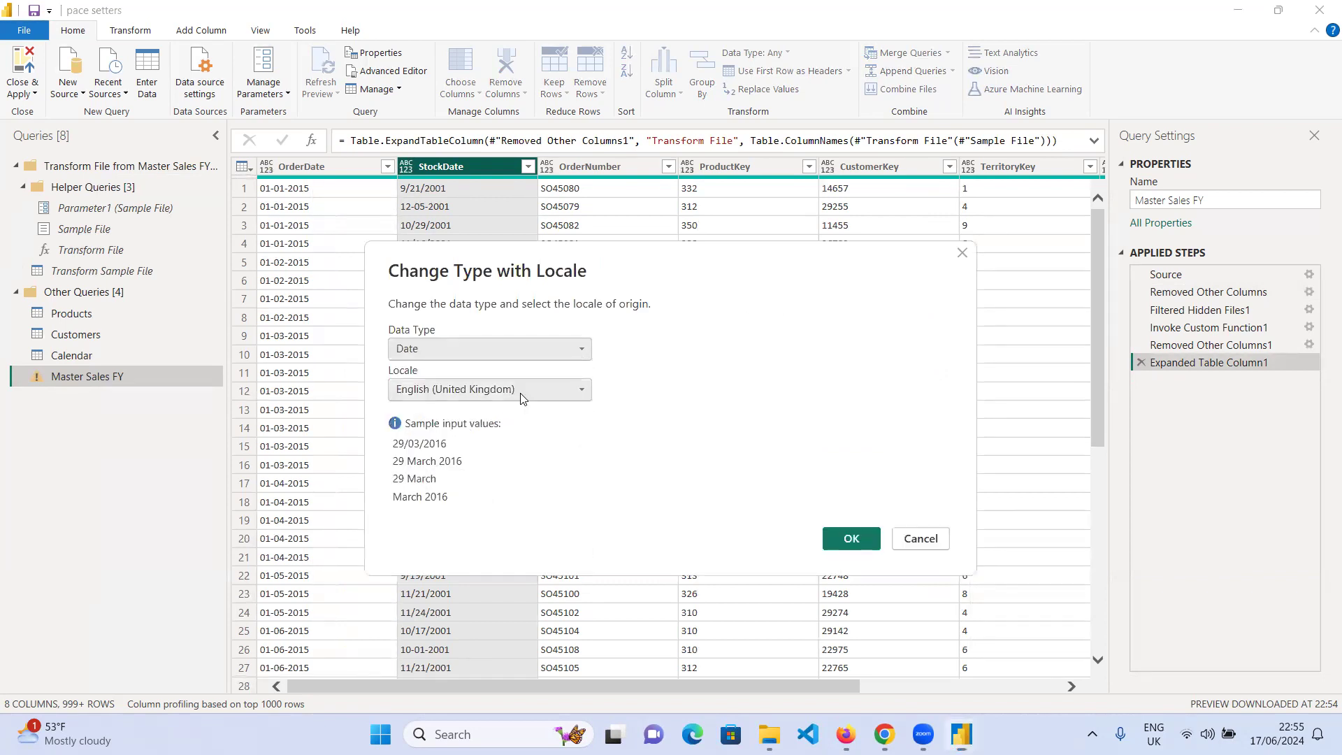
pyautogui.click(521, 397)
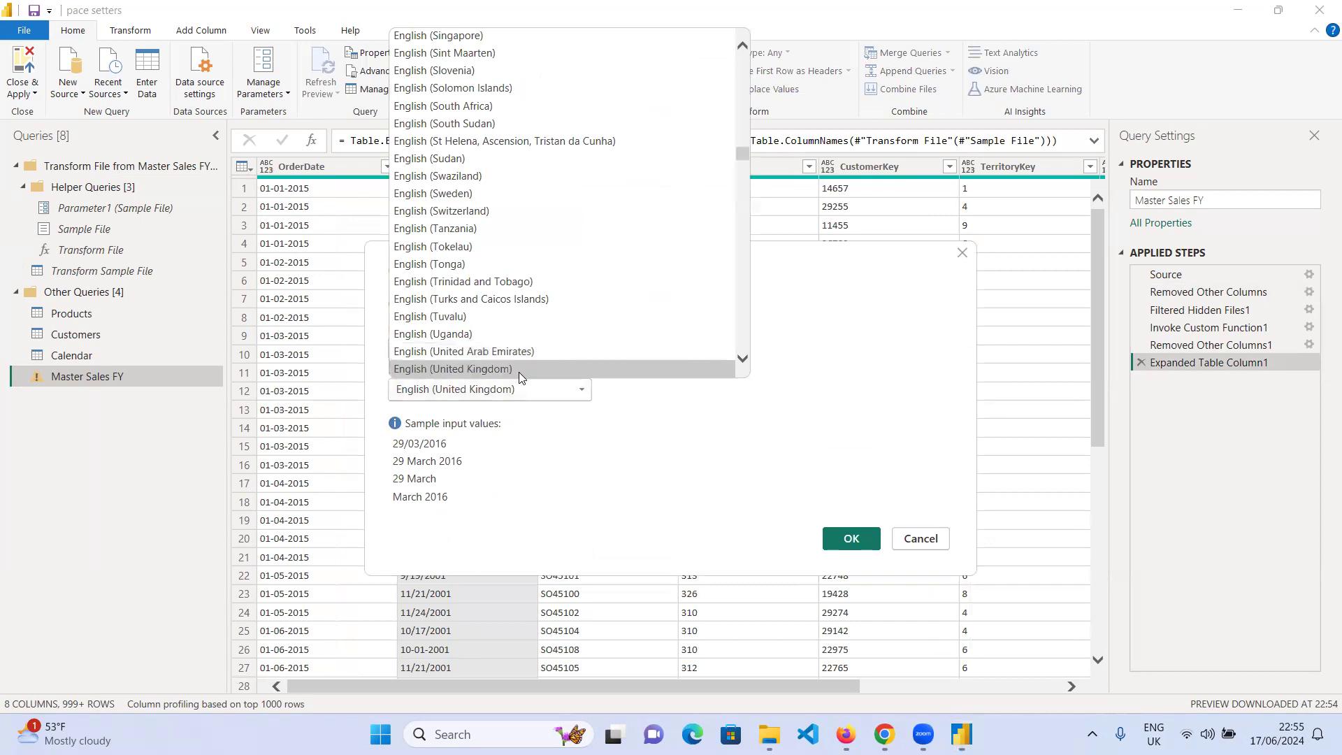
pyautogui.scroll(-1, 547, 331)
pyautogui.scroll(-1, 549, 325)
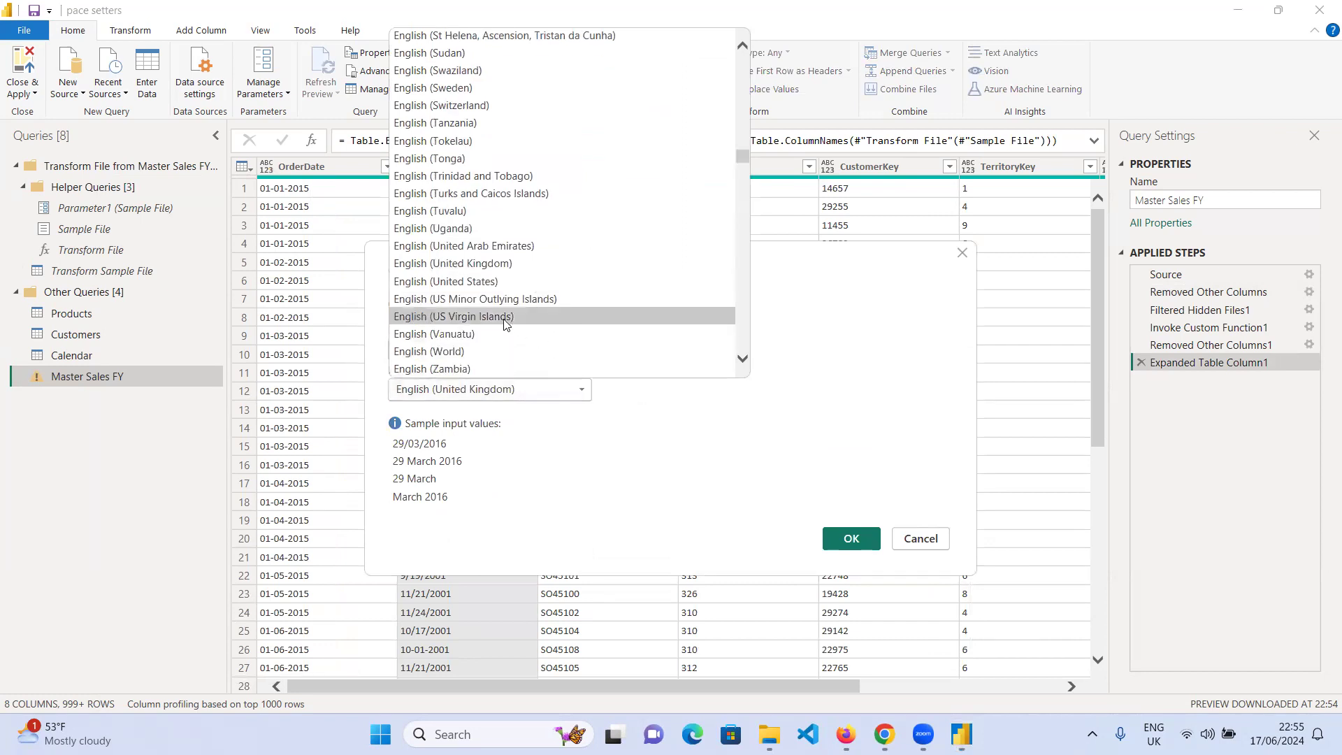
pyautogui.click(488, 283)
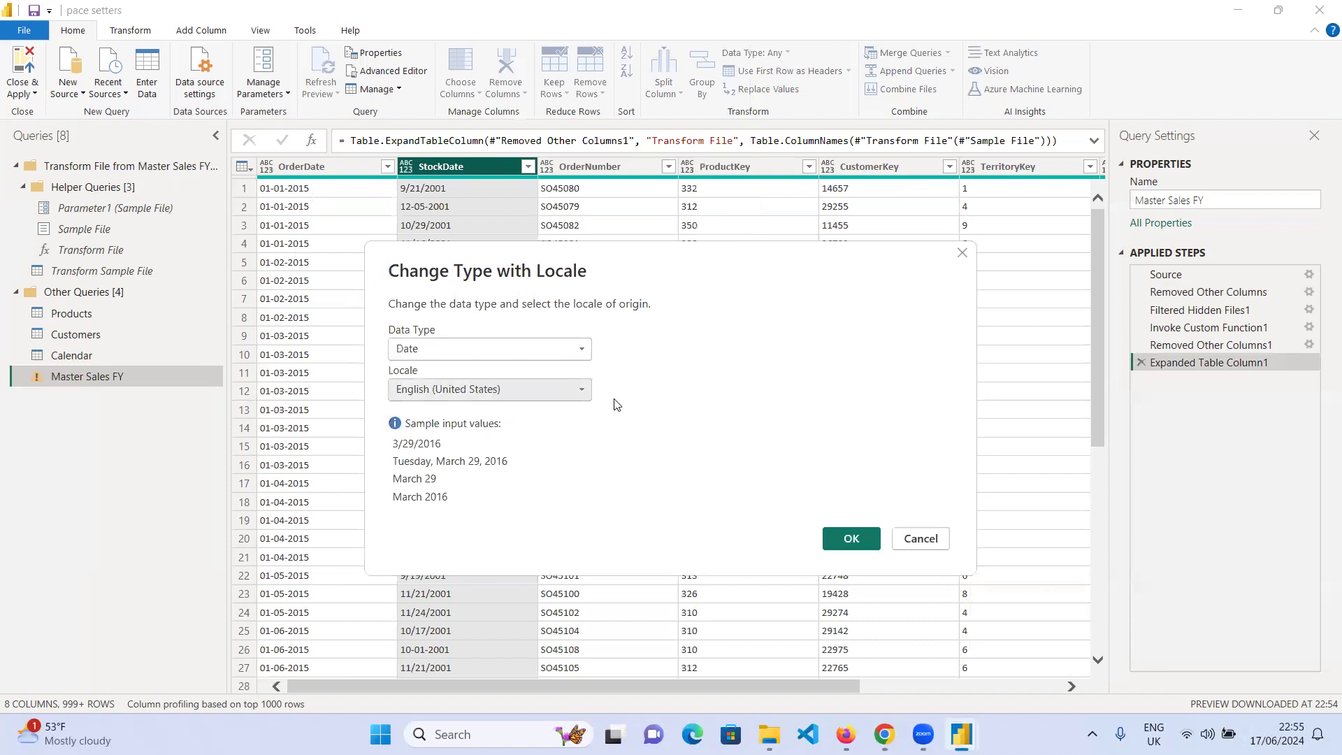
pyautogui.click(851, 539)
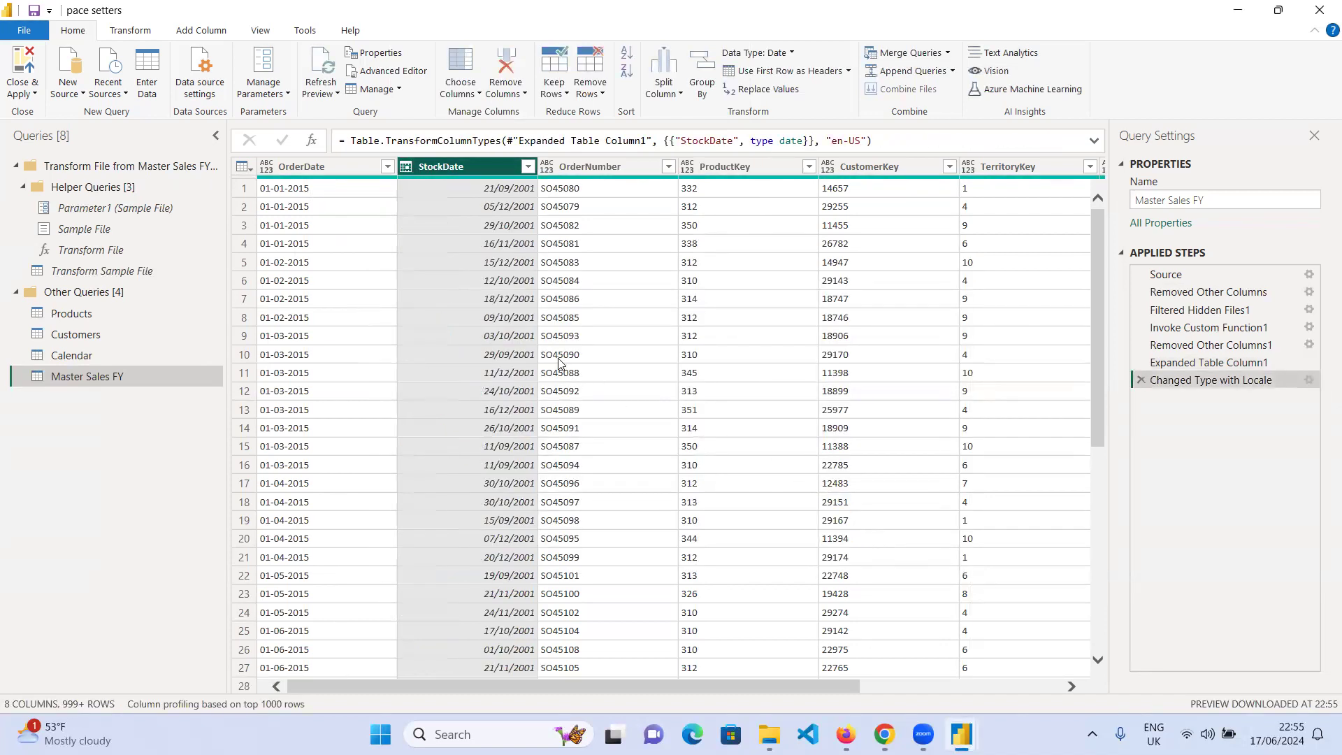
pyautogui.click(267, 169)
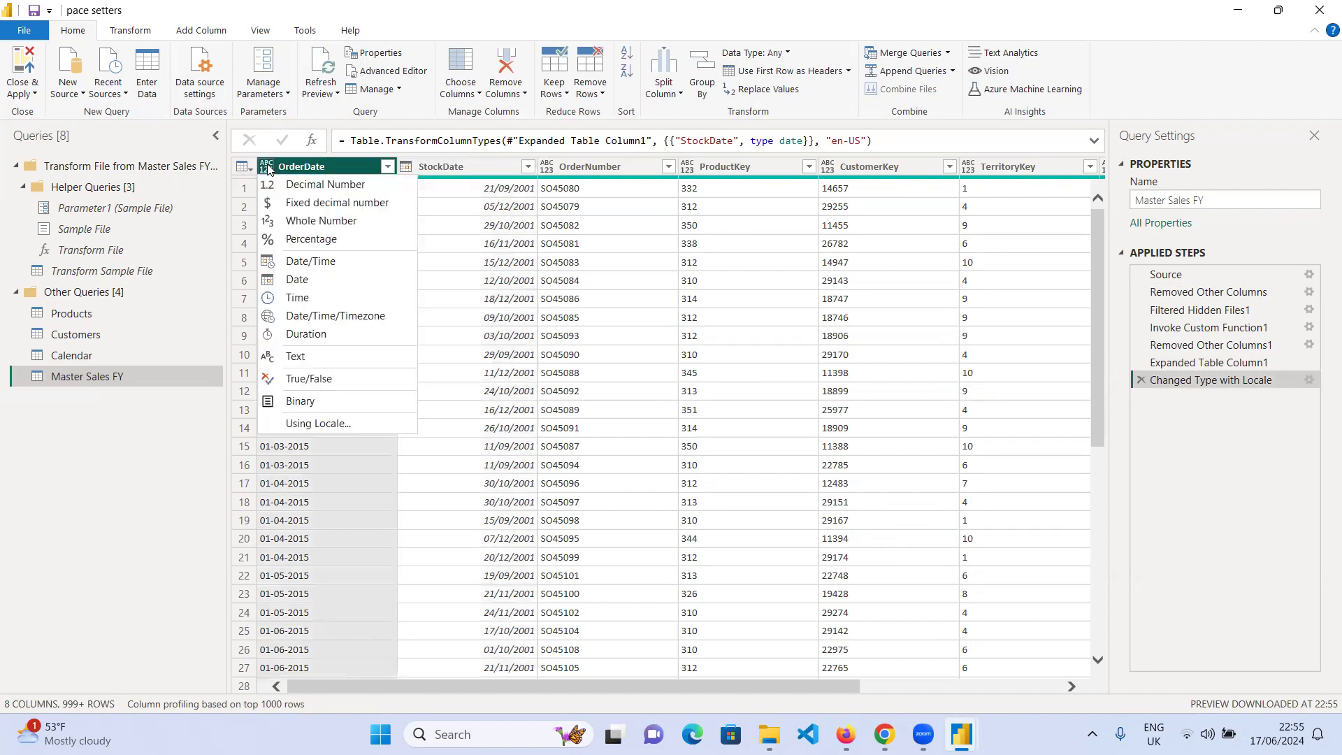
pyautogui.click(326, 281)
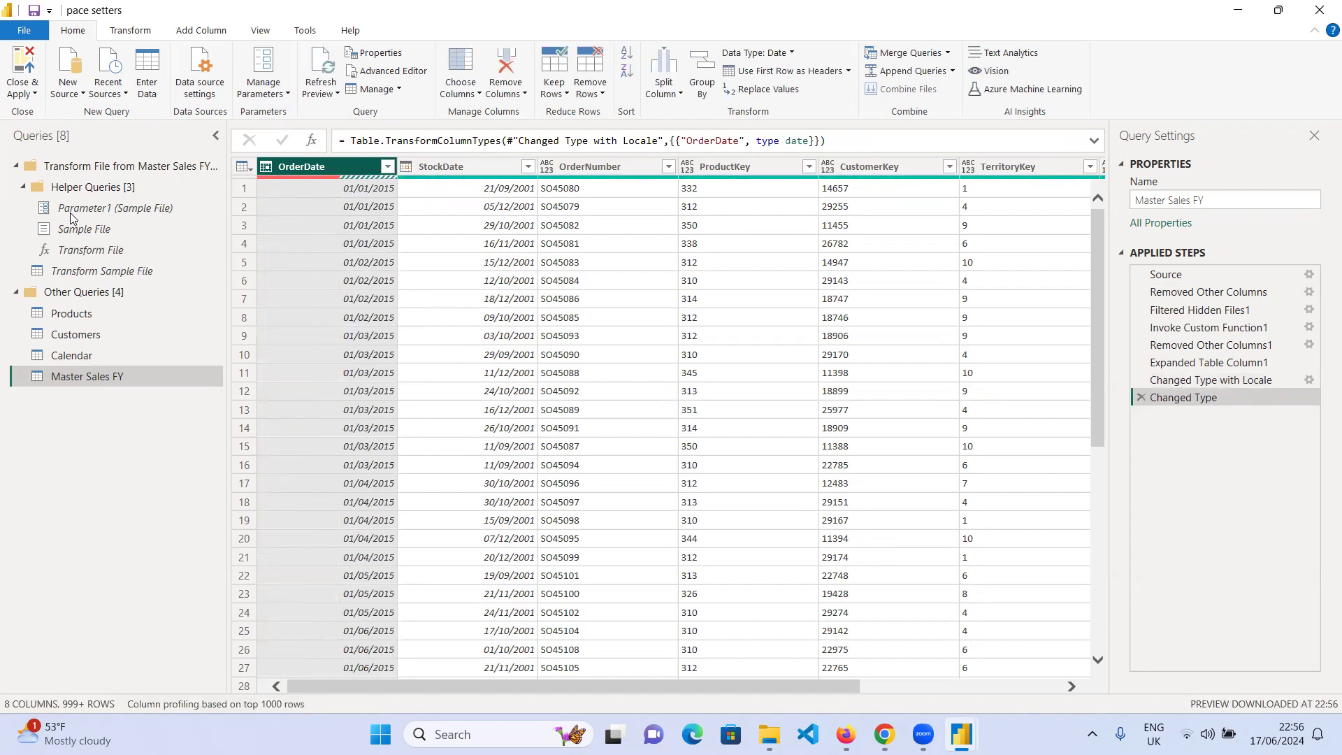
# - Collapse the Helper Queries group and the Transform File from Master Sales FY group
pyautogui.click(28, 186)
pyautogui.click(19, 166)
pyautogui.click(18, 166)
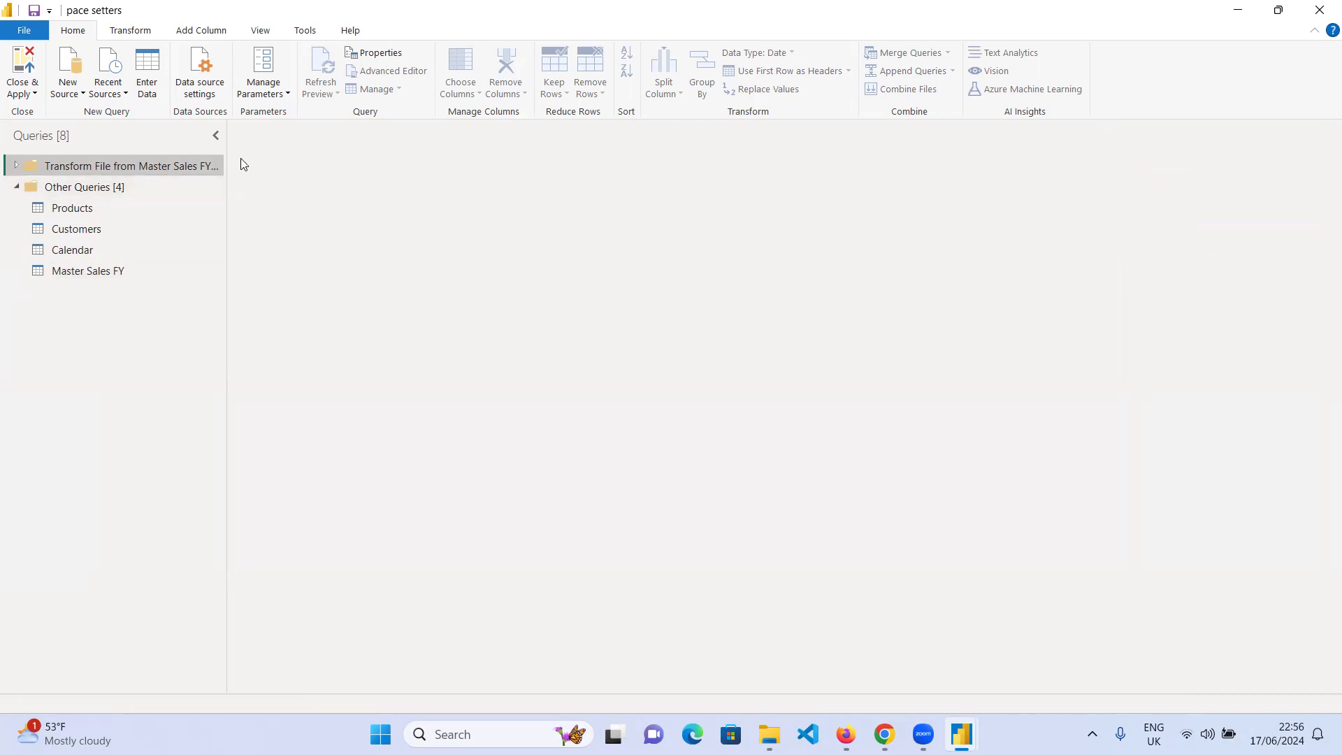
# - Rename the Master Sales FY query as Sales
pyautogui.click(88, 272)
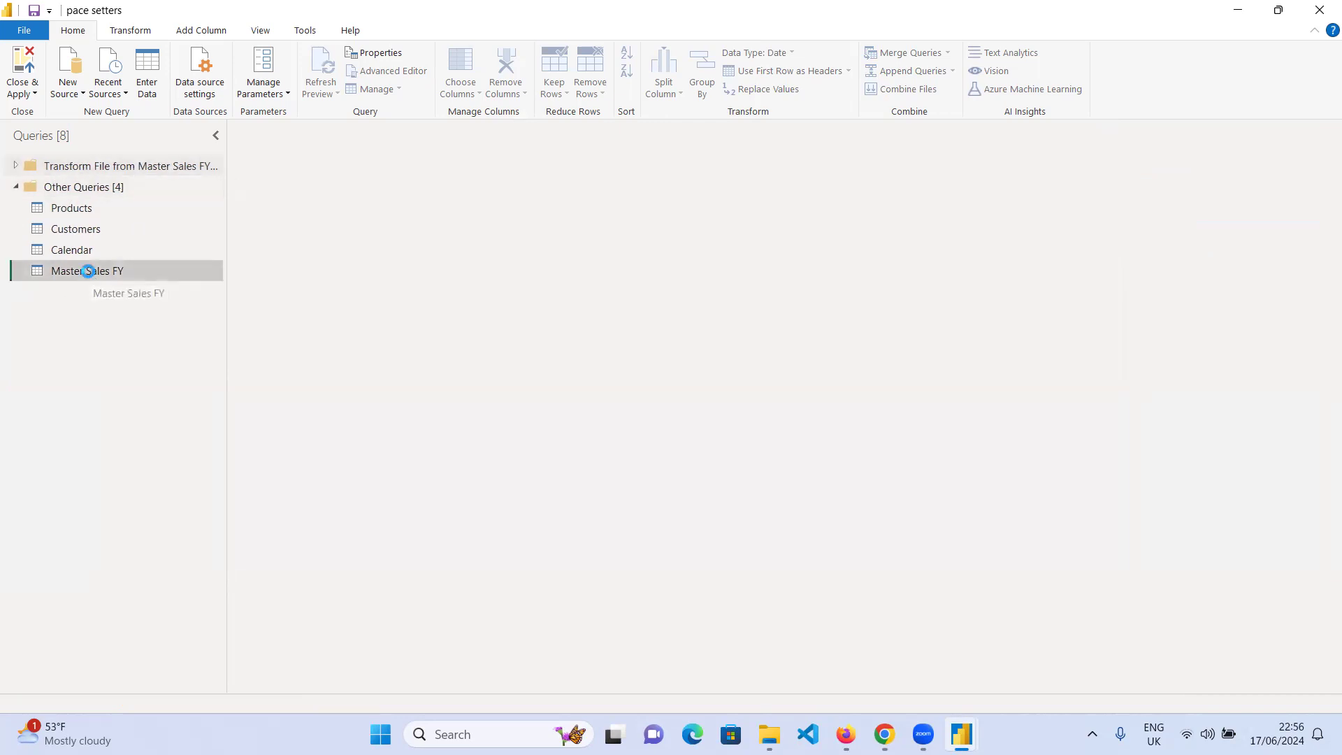
pyautogui.press('Return')
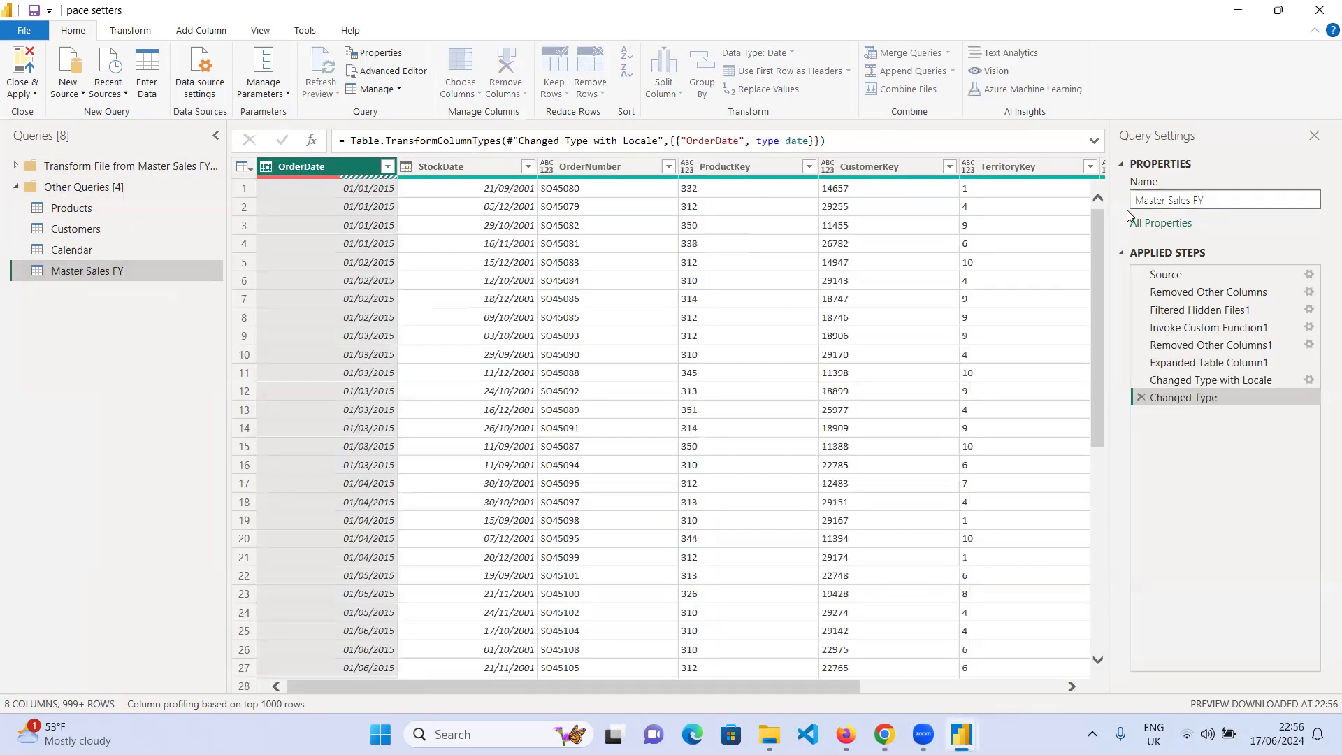
pyautogui.moveTo(1205, 200); pyautogui.dragTo(1097, 222)
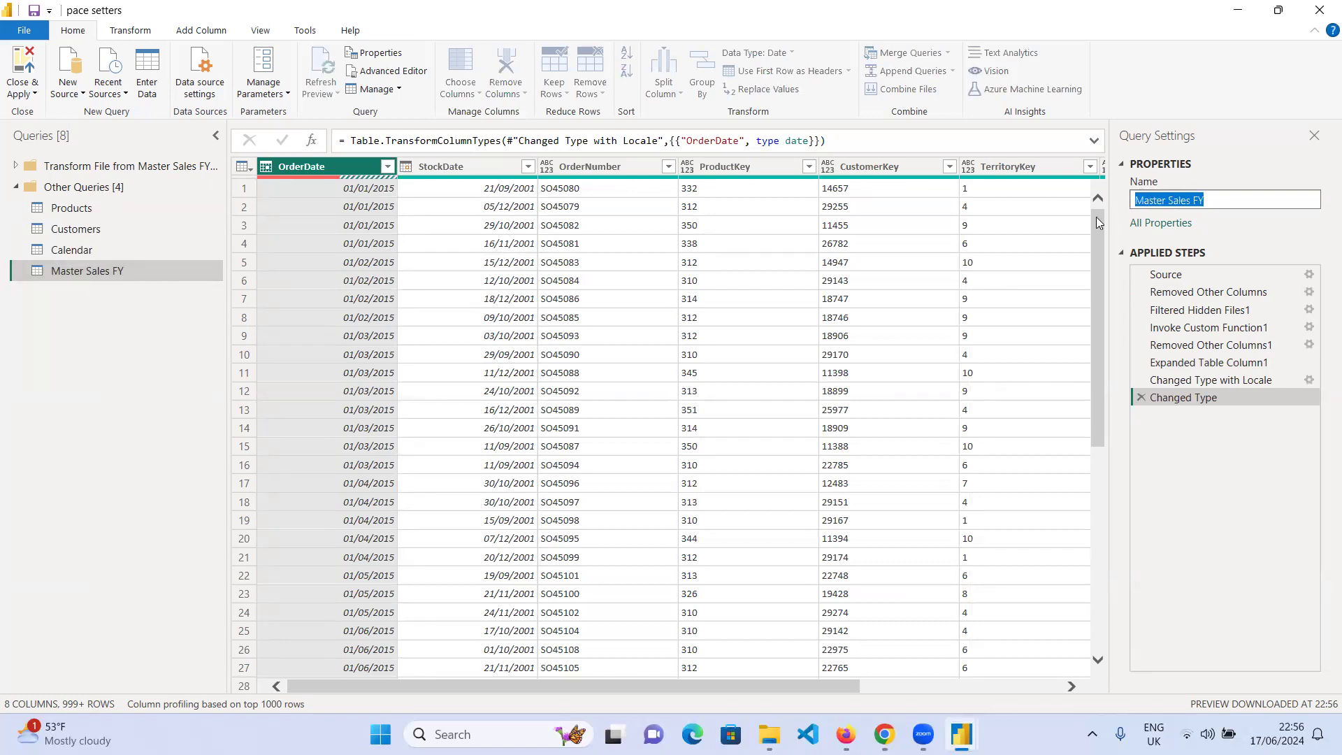
pyautogui.write('Sales')
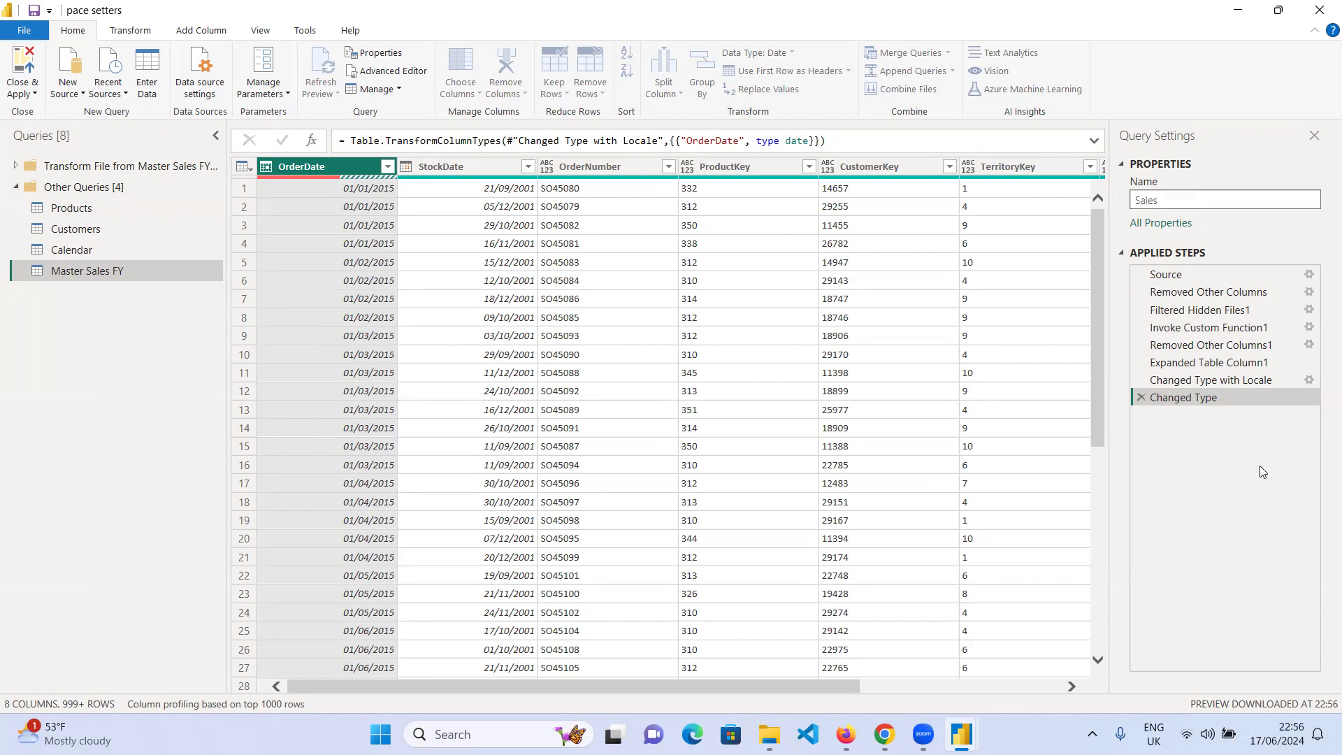
pyautogui.click(1263, 472)
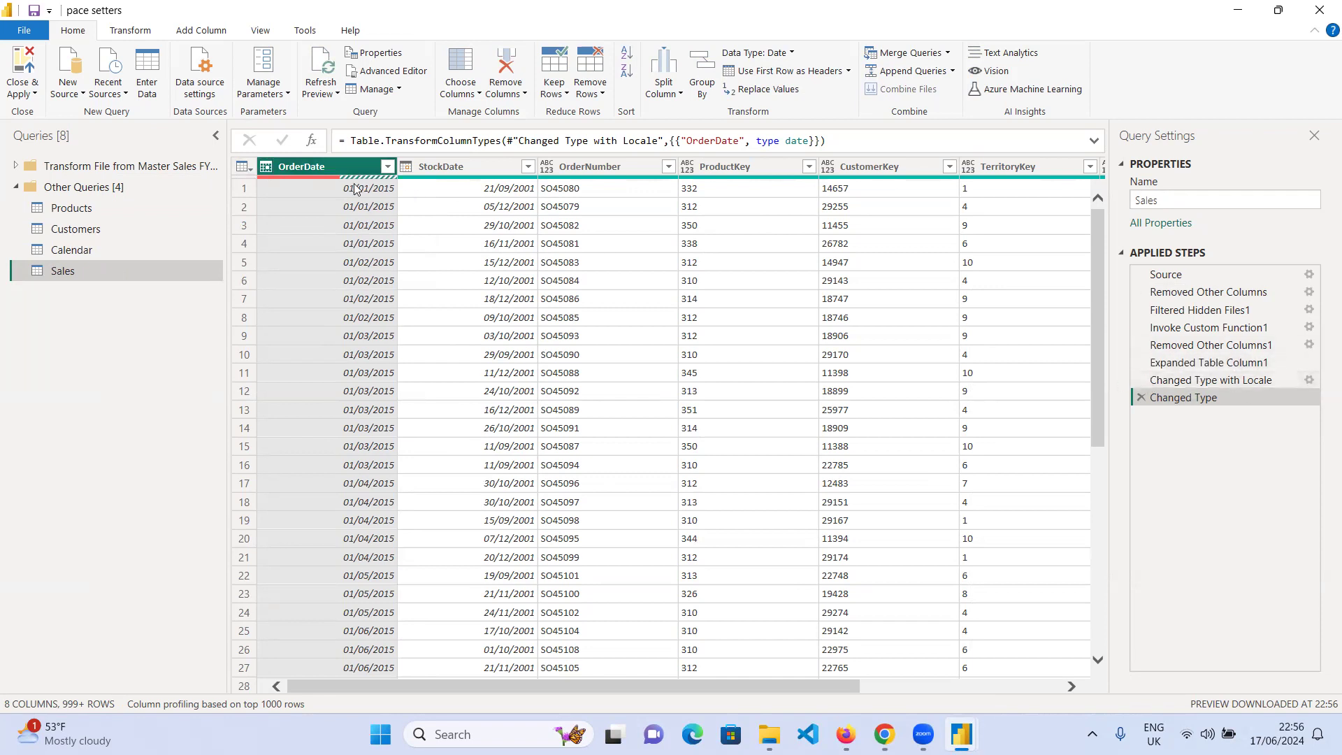
# - Delete the Changed Type with Locale and Changed Type steps from the Sales query
pyautogui.click(1139, 381)
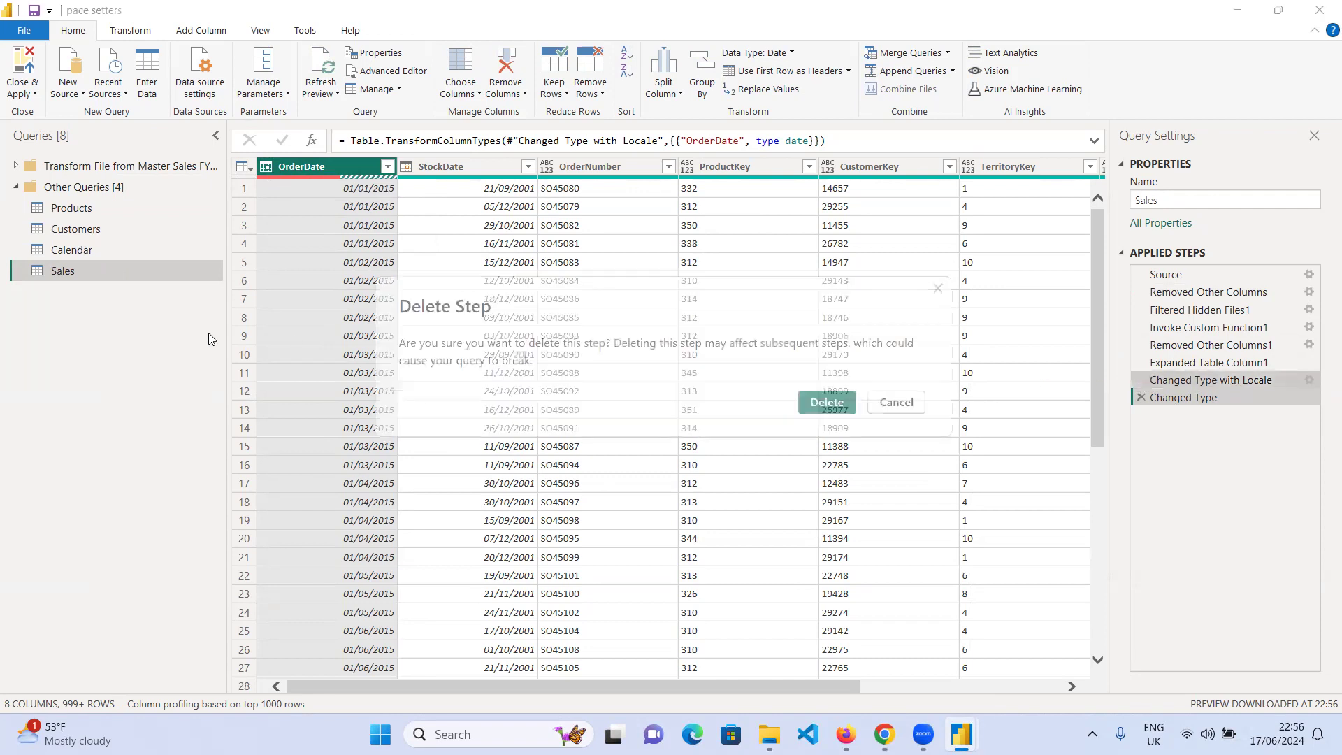
pyautogui.click(839, 402)
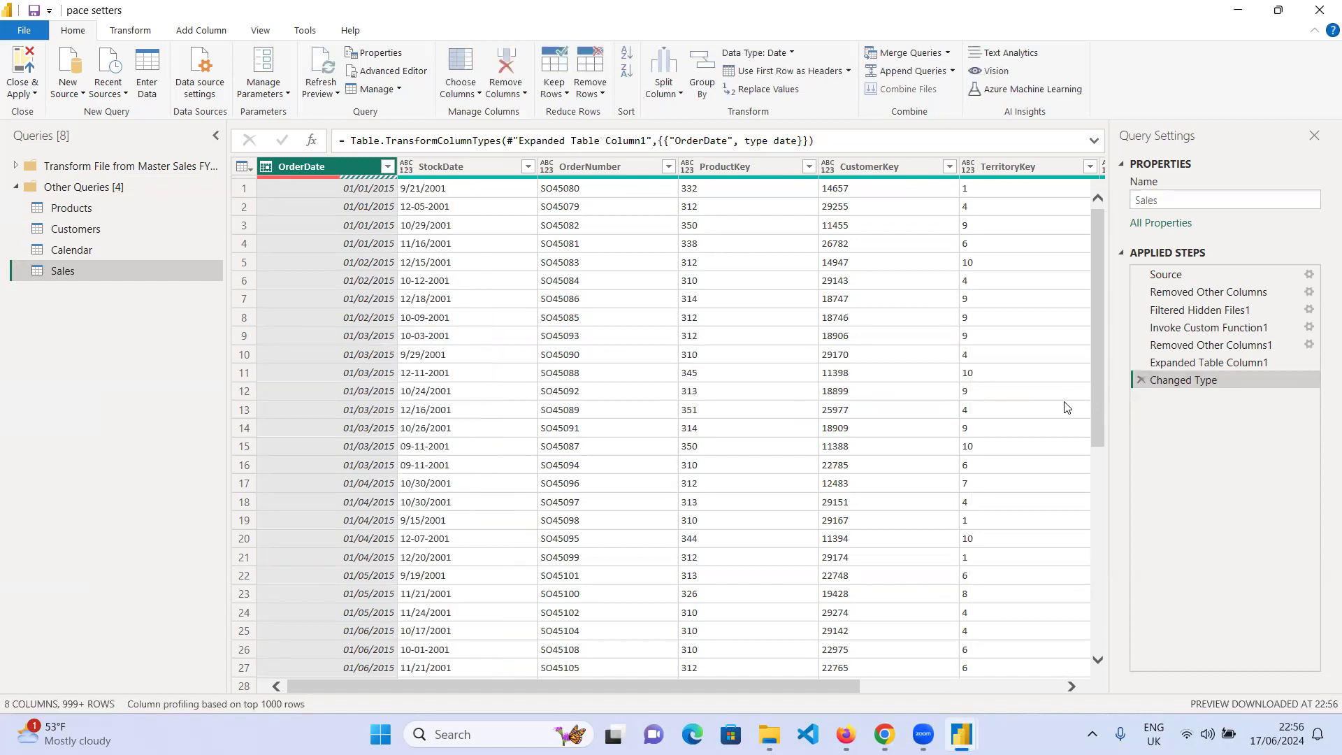
pyautogui.click(1141, 382)
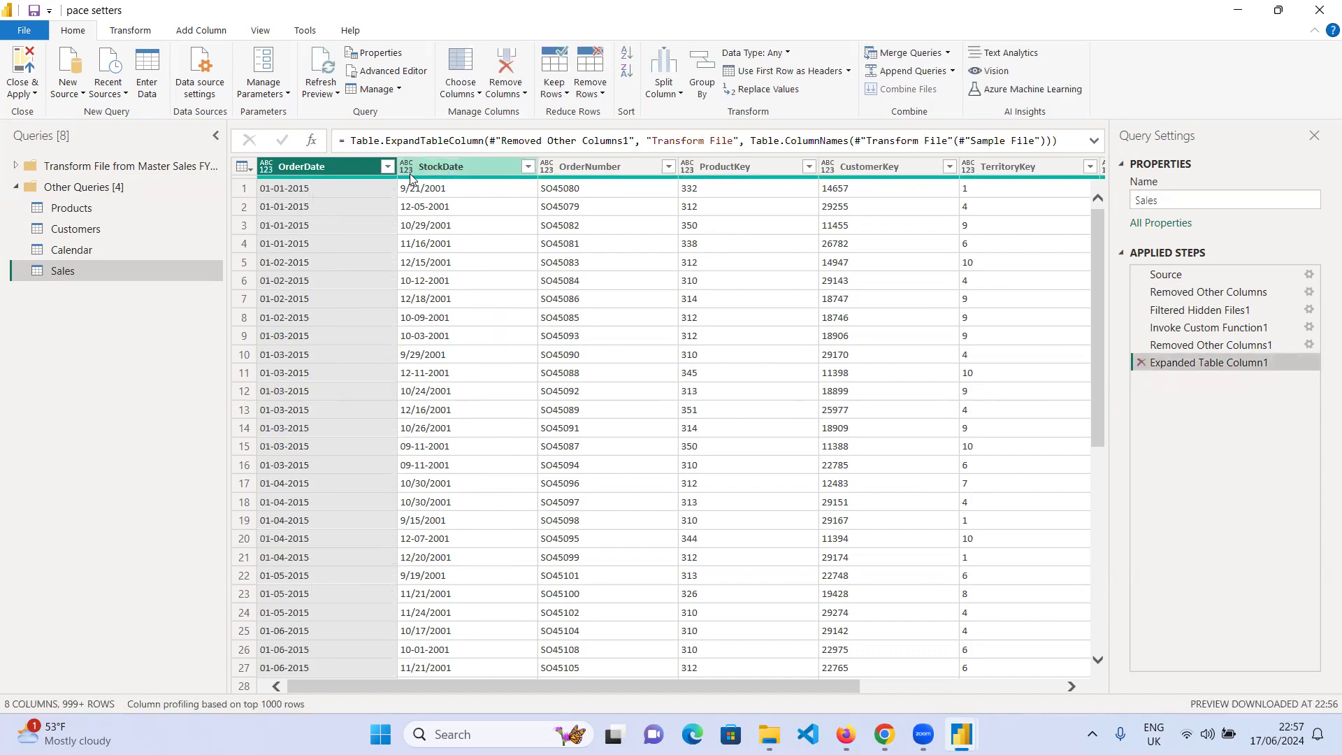
# - Convert the OrderDate column to Date using the English (United States) locale
pyautogui.click(263, 170)
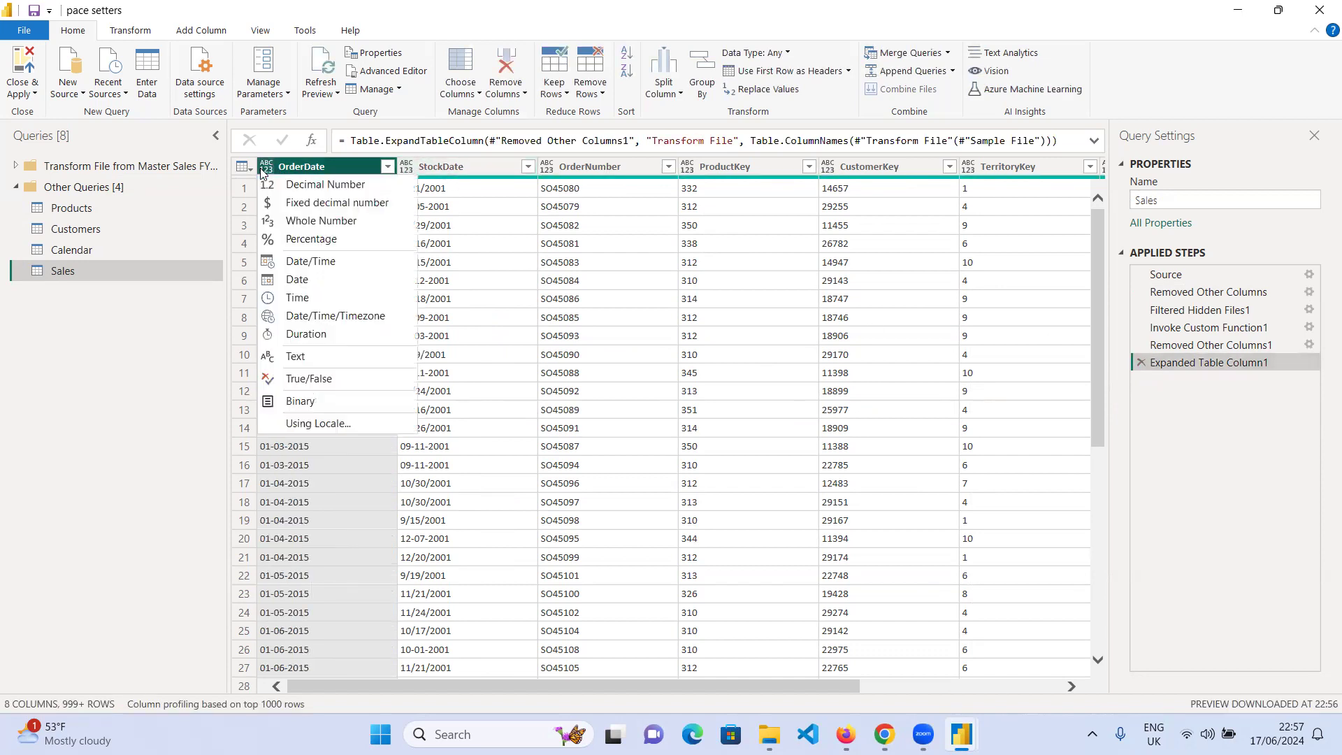
pyautogui.click(325, 423)
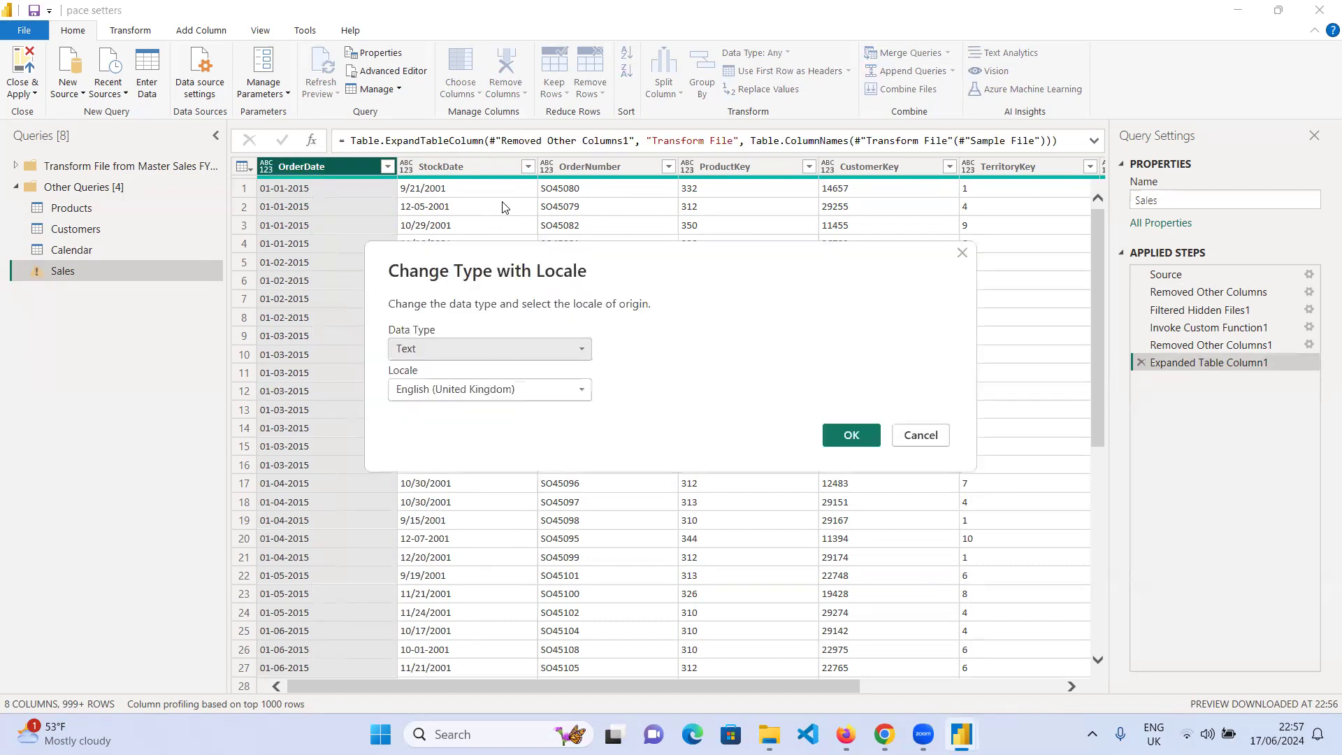
pyautogui.click(583, 353)
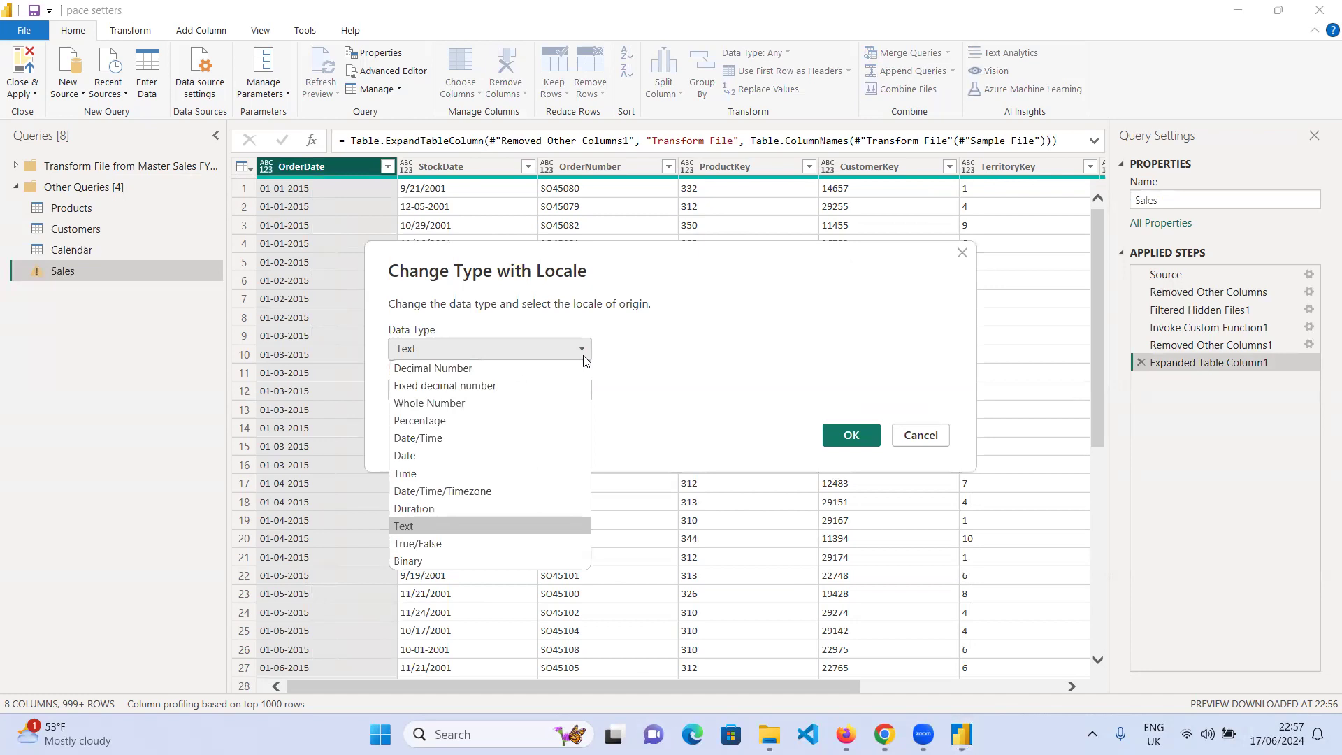
pyautogui.click(526, 457)
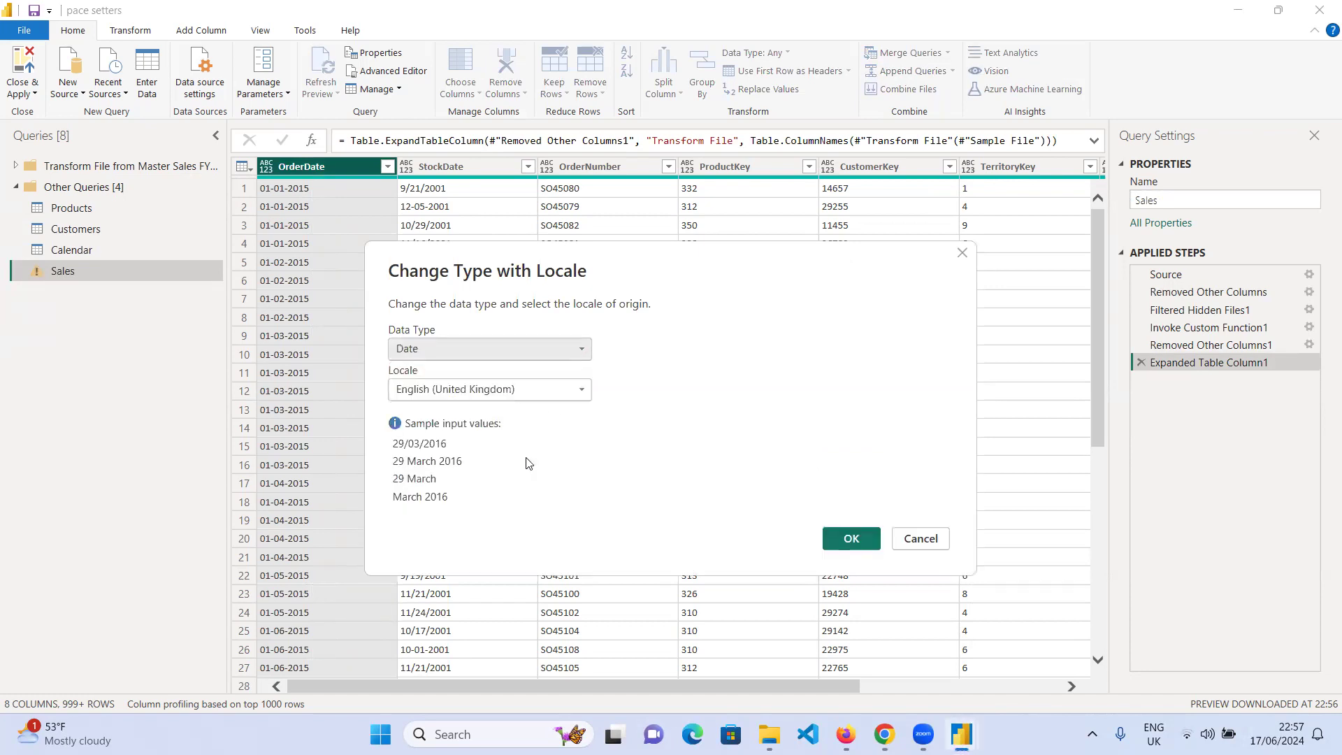
pyautogui.click(577, 396)
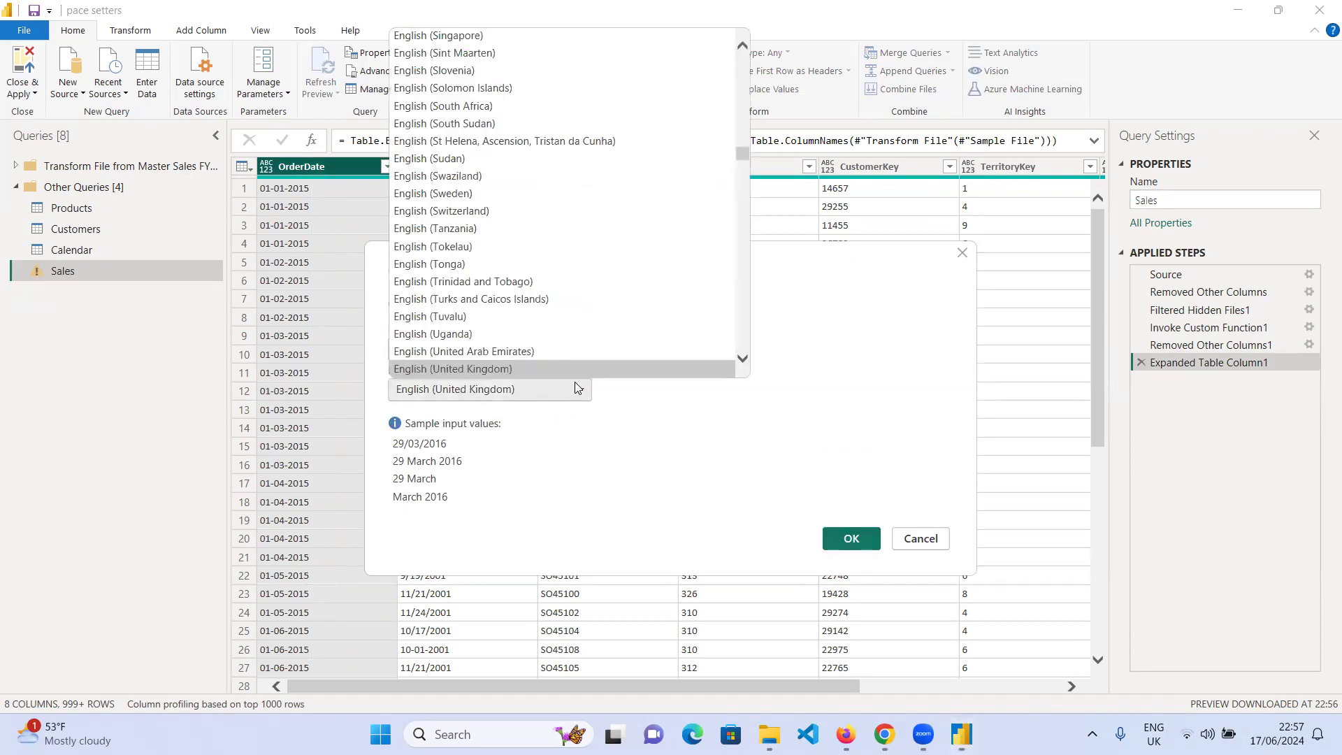
pyautogui.scroll(-1, 577, 316)
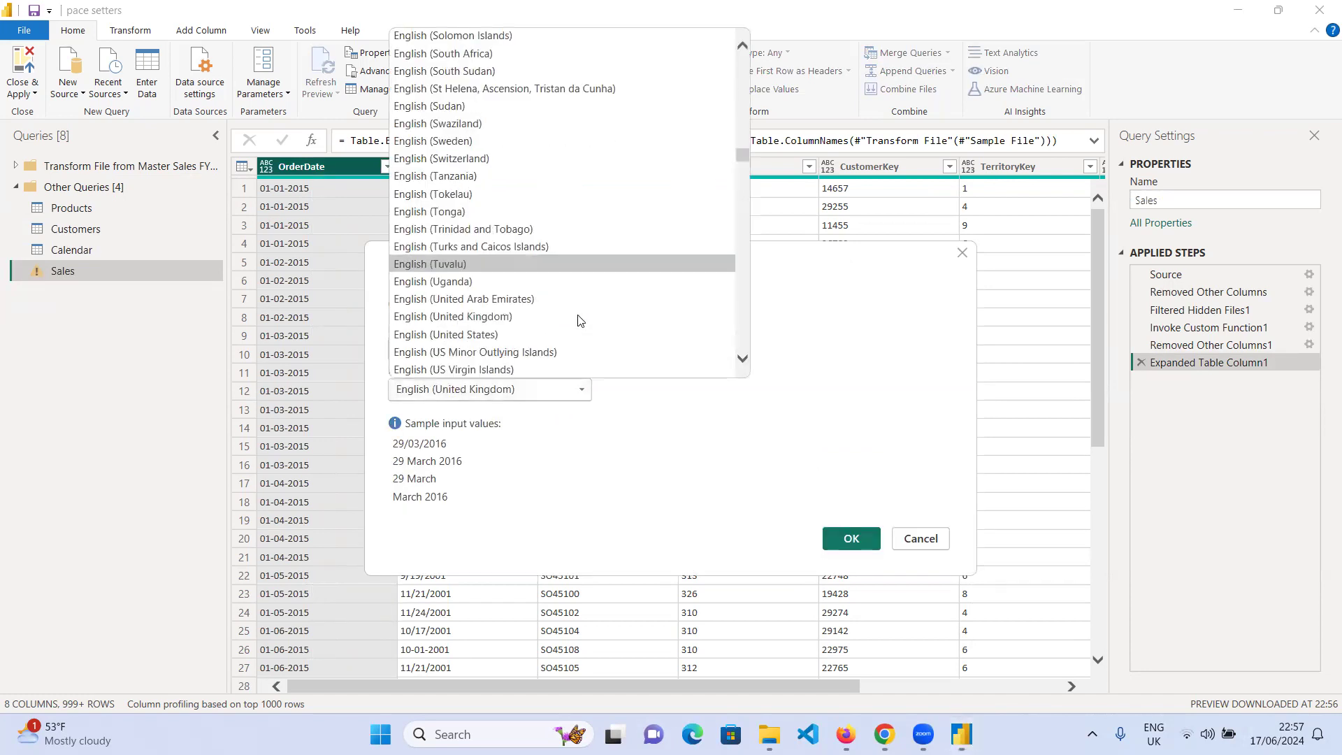
pyautogui.click(511, 335)
pyautogui.click(849, 537)
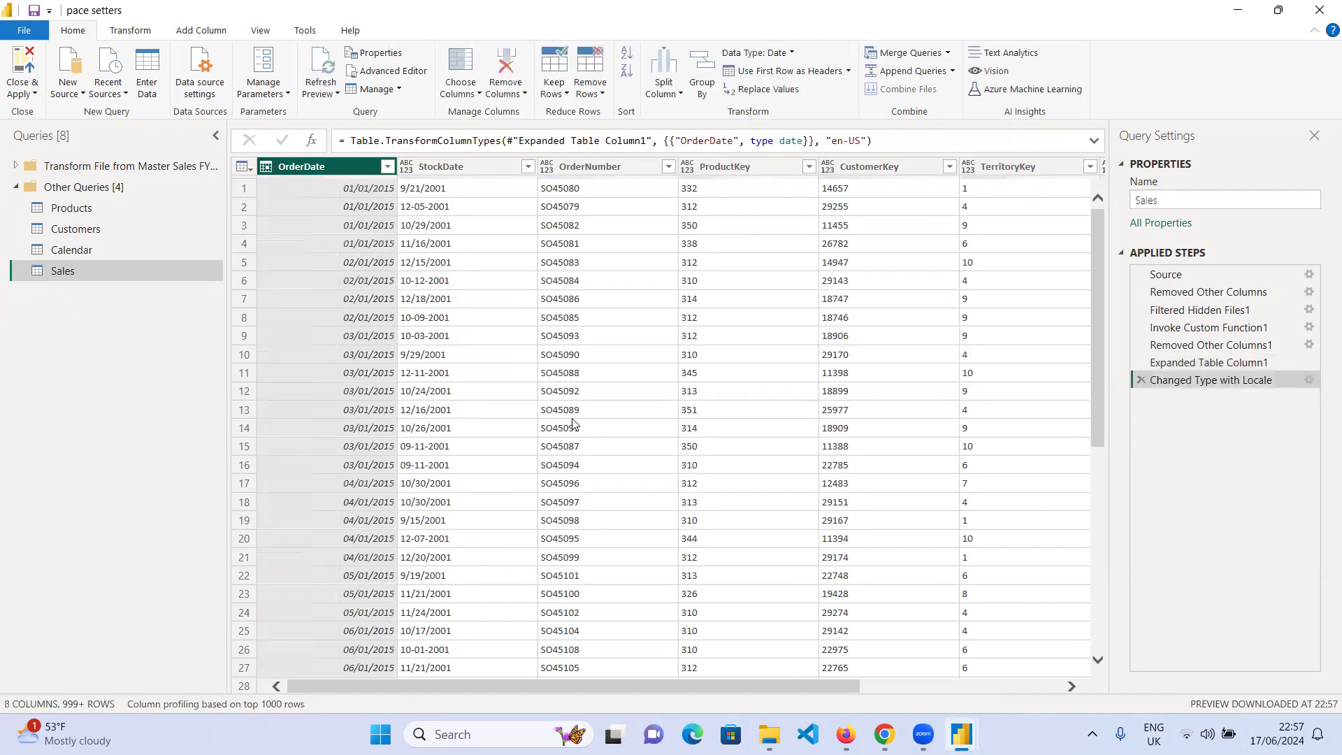
pyautogui.click(406, 167)
pyautogui.click(470, 279)
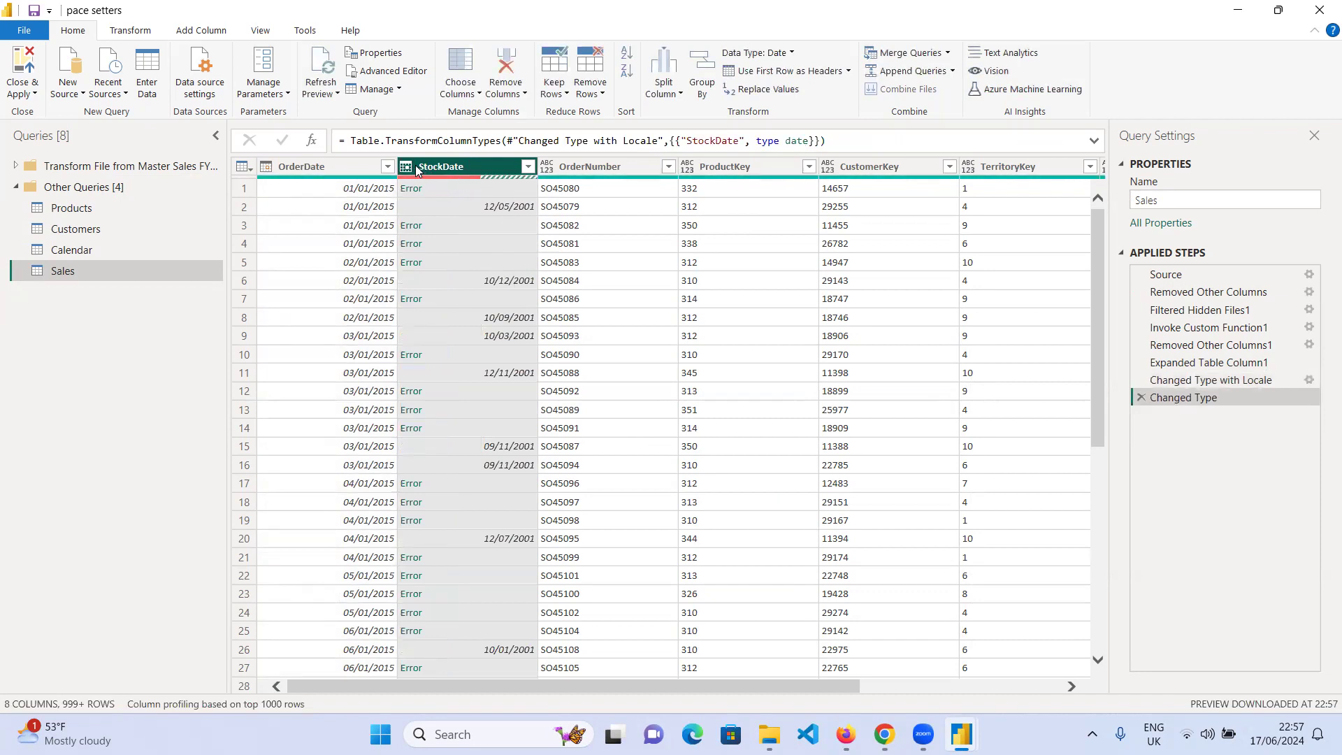
pyautogui.click(1141, 398)
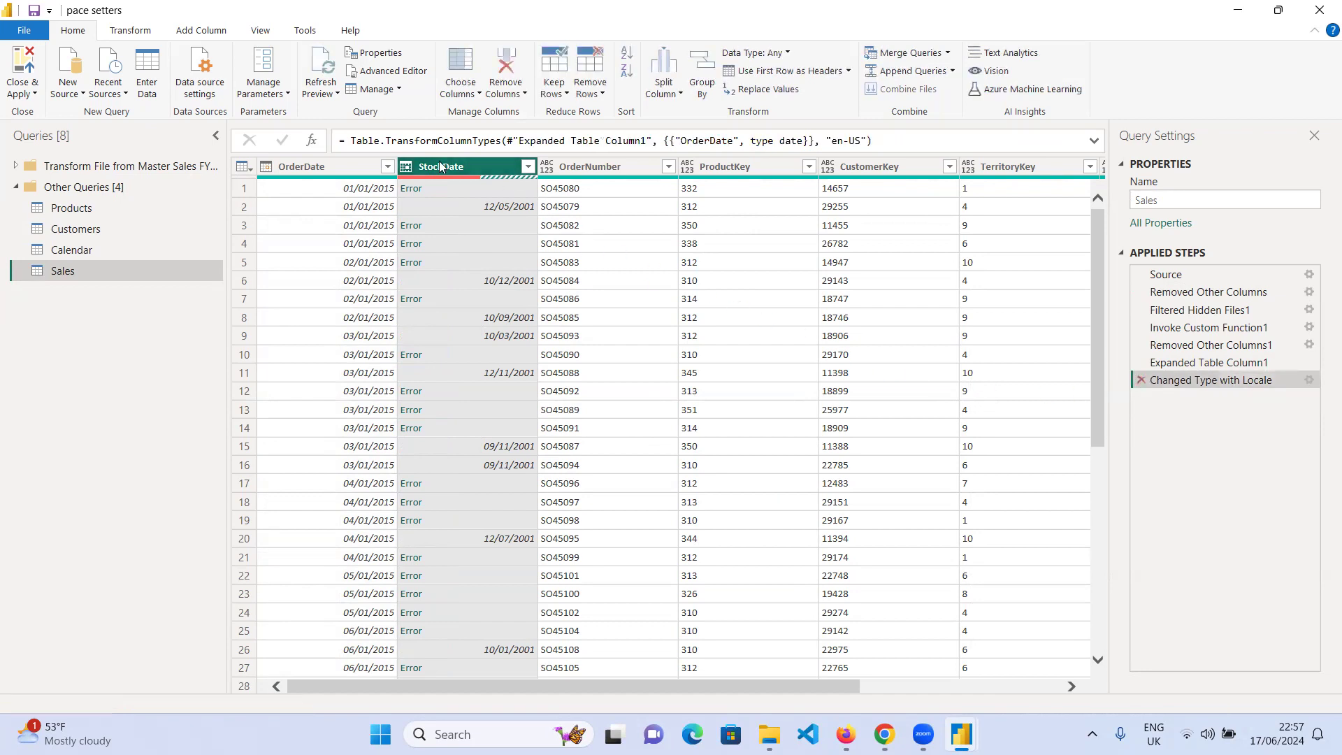
# - Convert the StockDate column to Date using the English (United States) locale
pyautogui.click(405, 170)
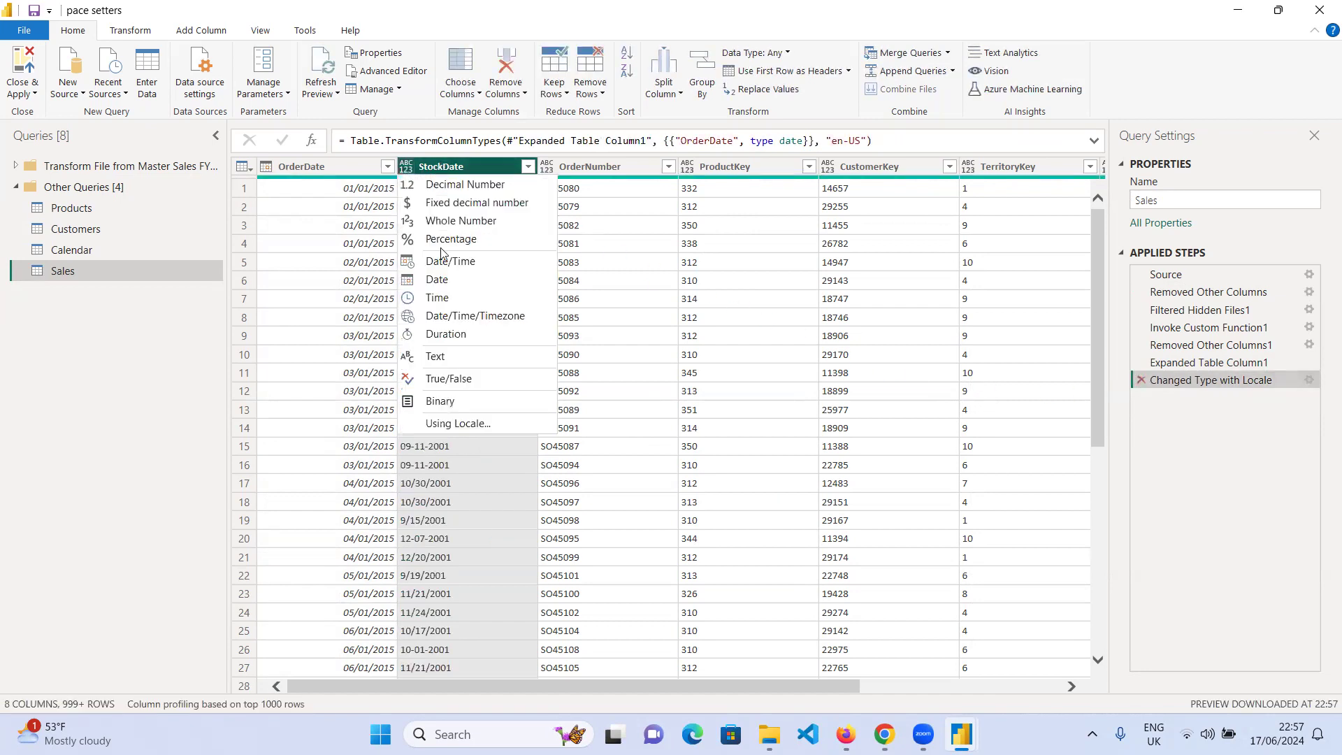
pyautogui.click(495, 427)
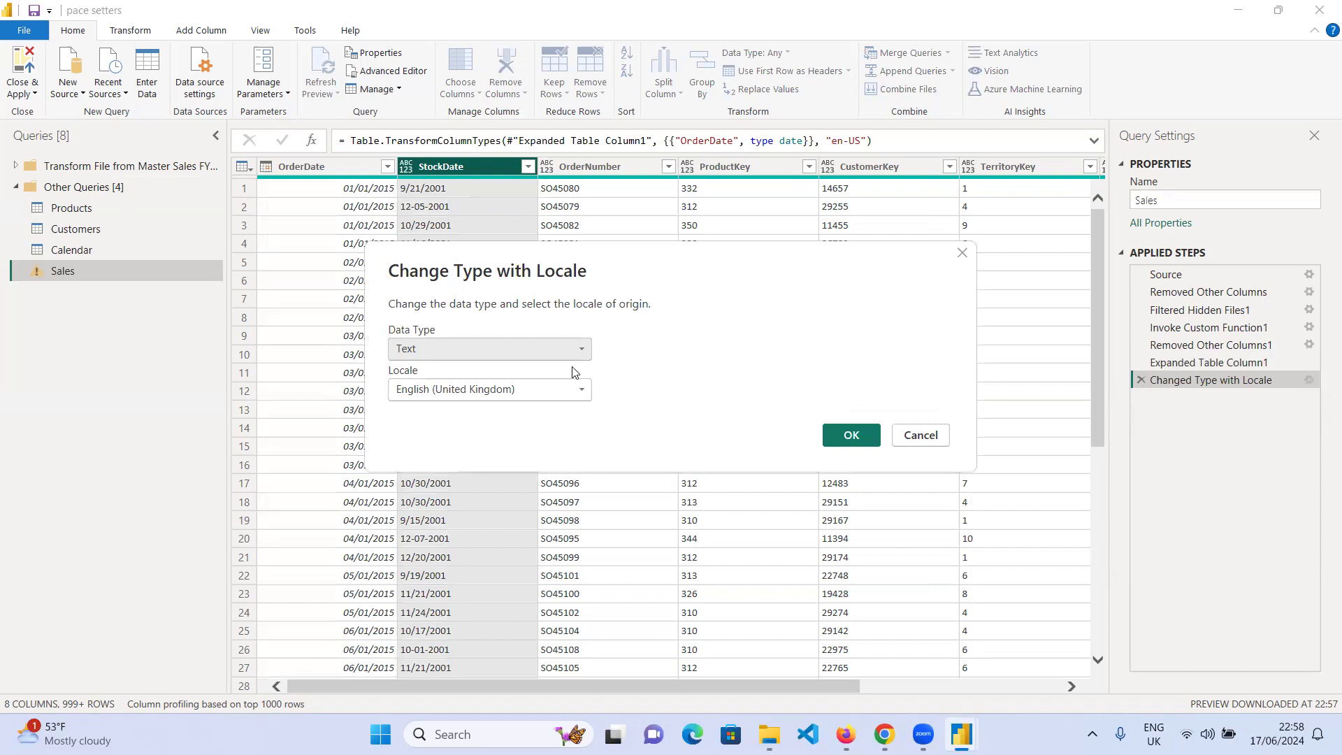
pyautogui.click(569, 350)
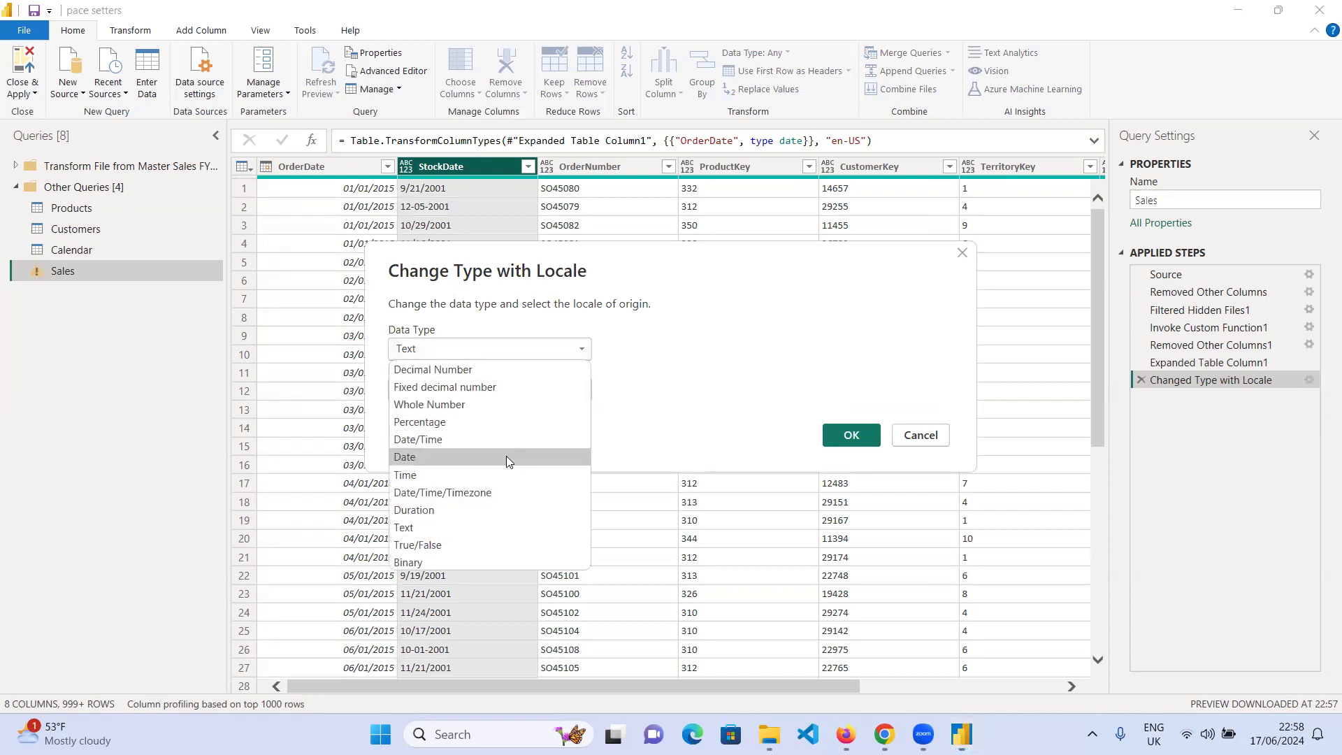
pyautogui.click(507, 456)
pyautogui.click(546, 389)
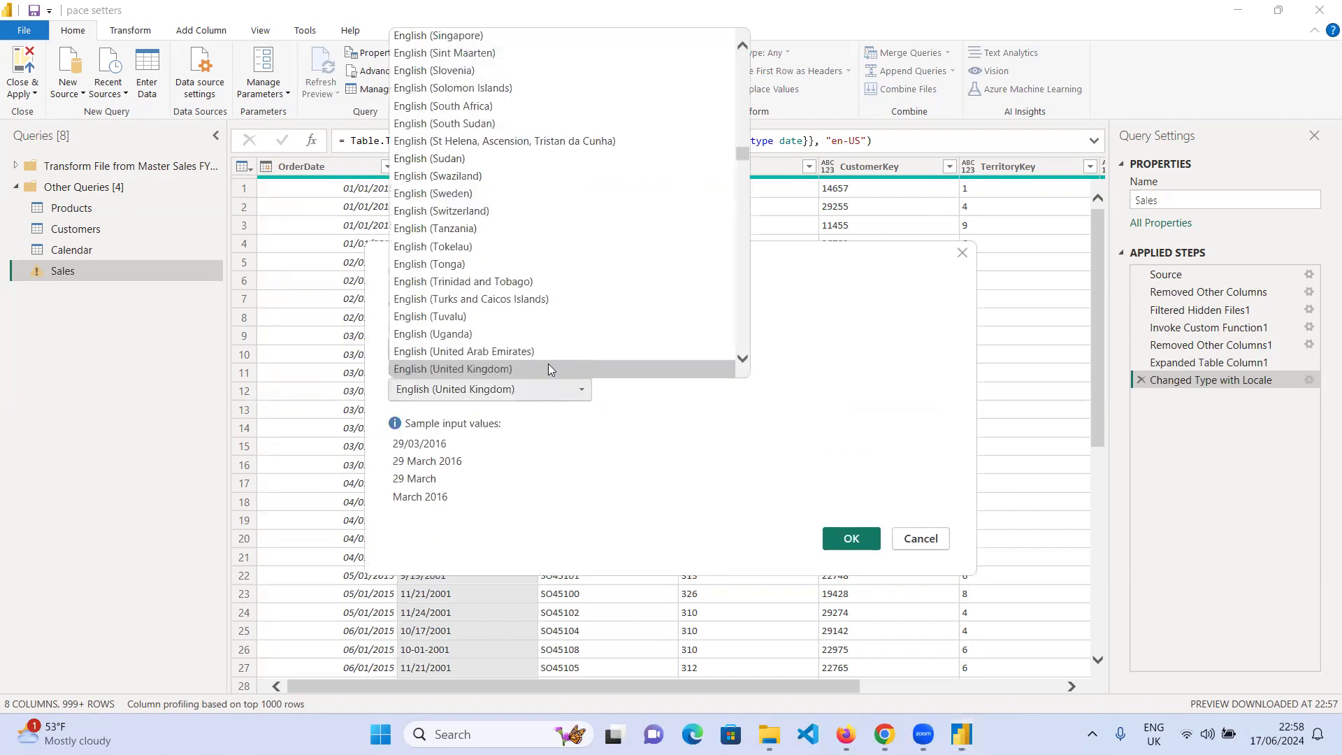
pyautogui.scroll(-1, 548, 363)
pyautogui.click(524, 327)
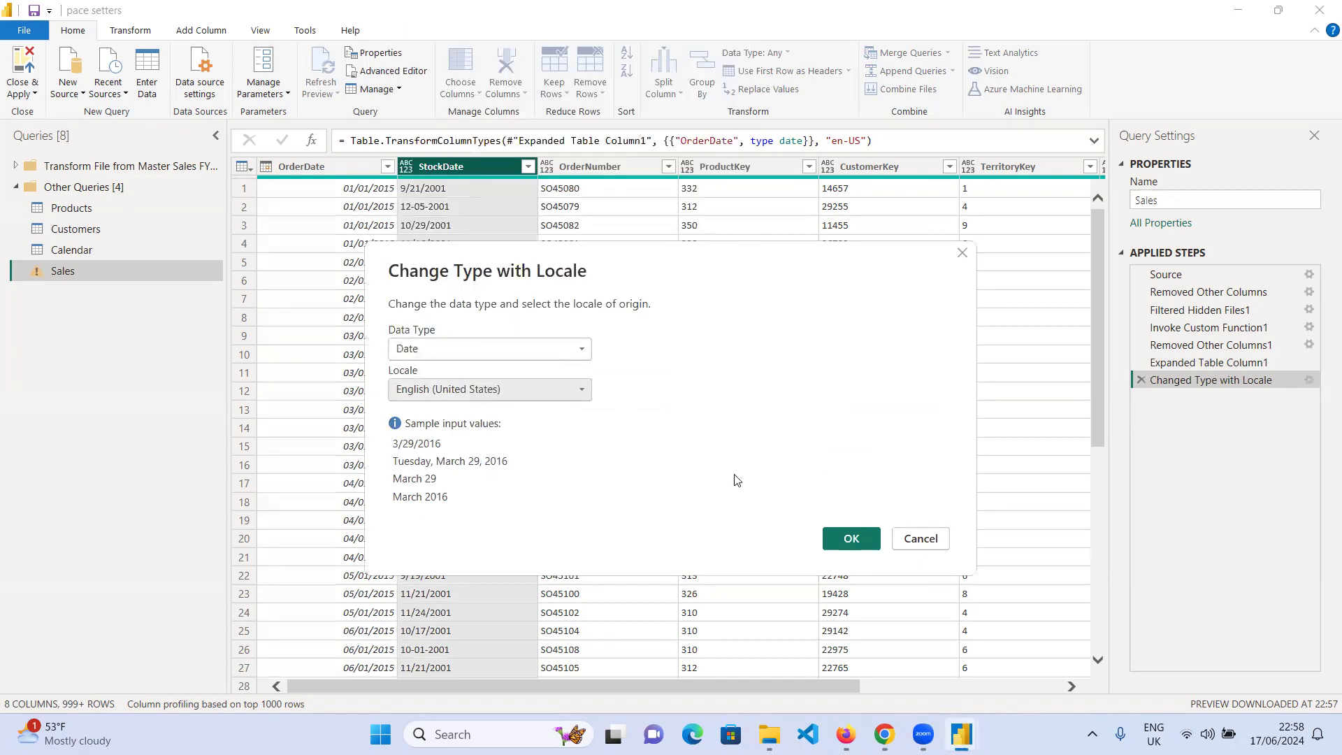
pyautogui.click(852, 538)
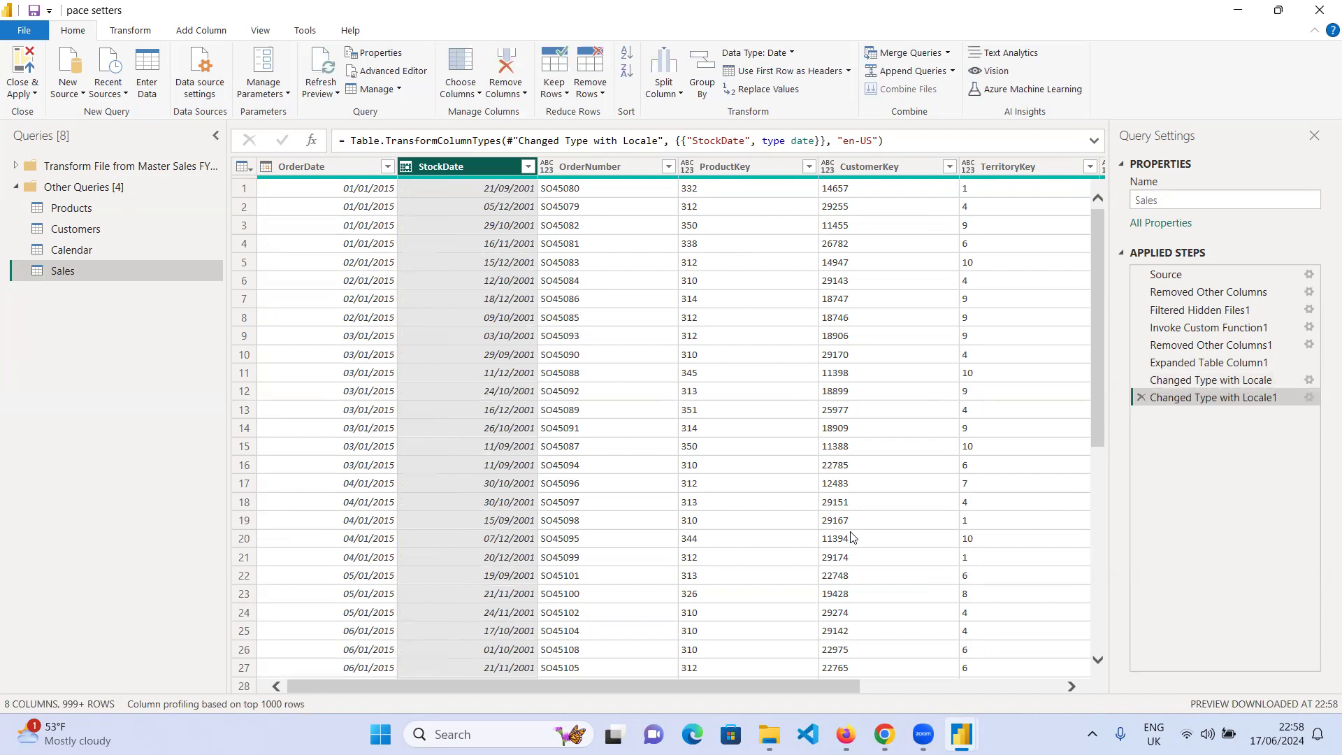
# - Close the query editor applying all query changes, and save the pace setters report
pyautogui.click(25, 94)
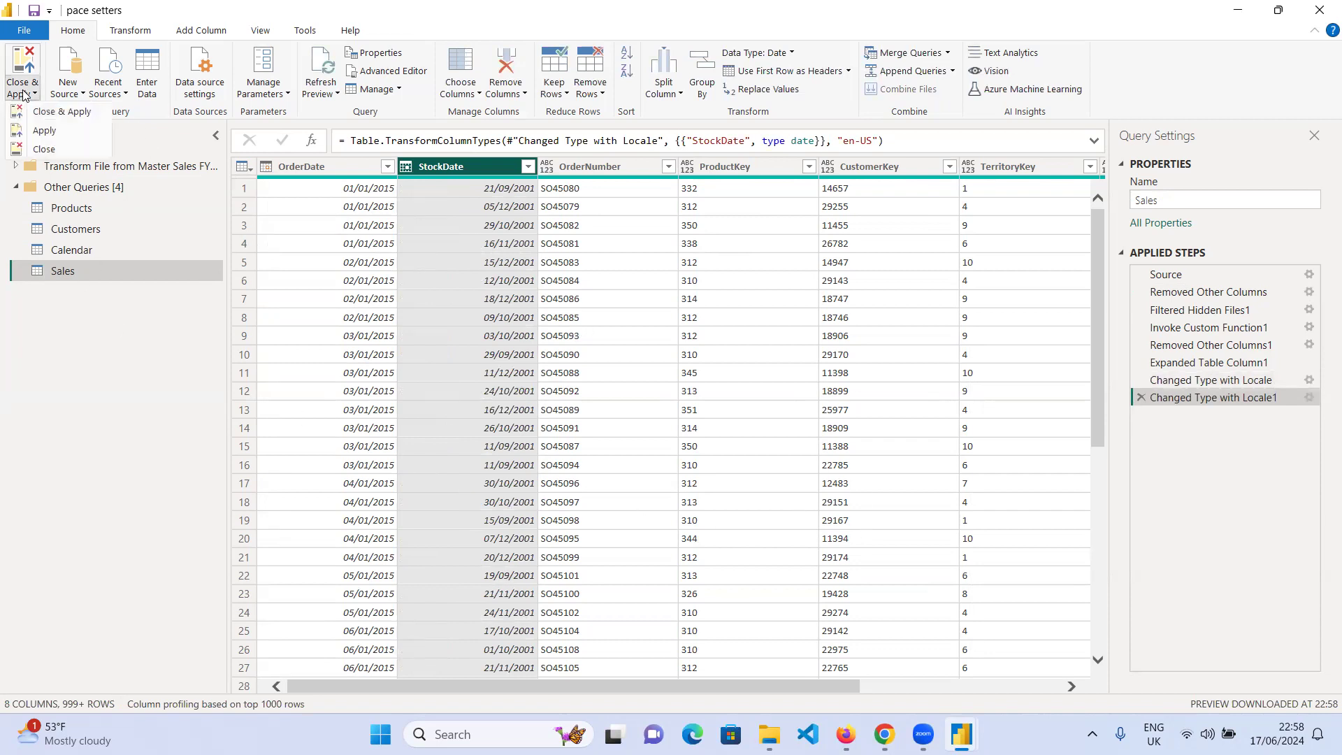
pyautogui.click(55, 110)
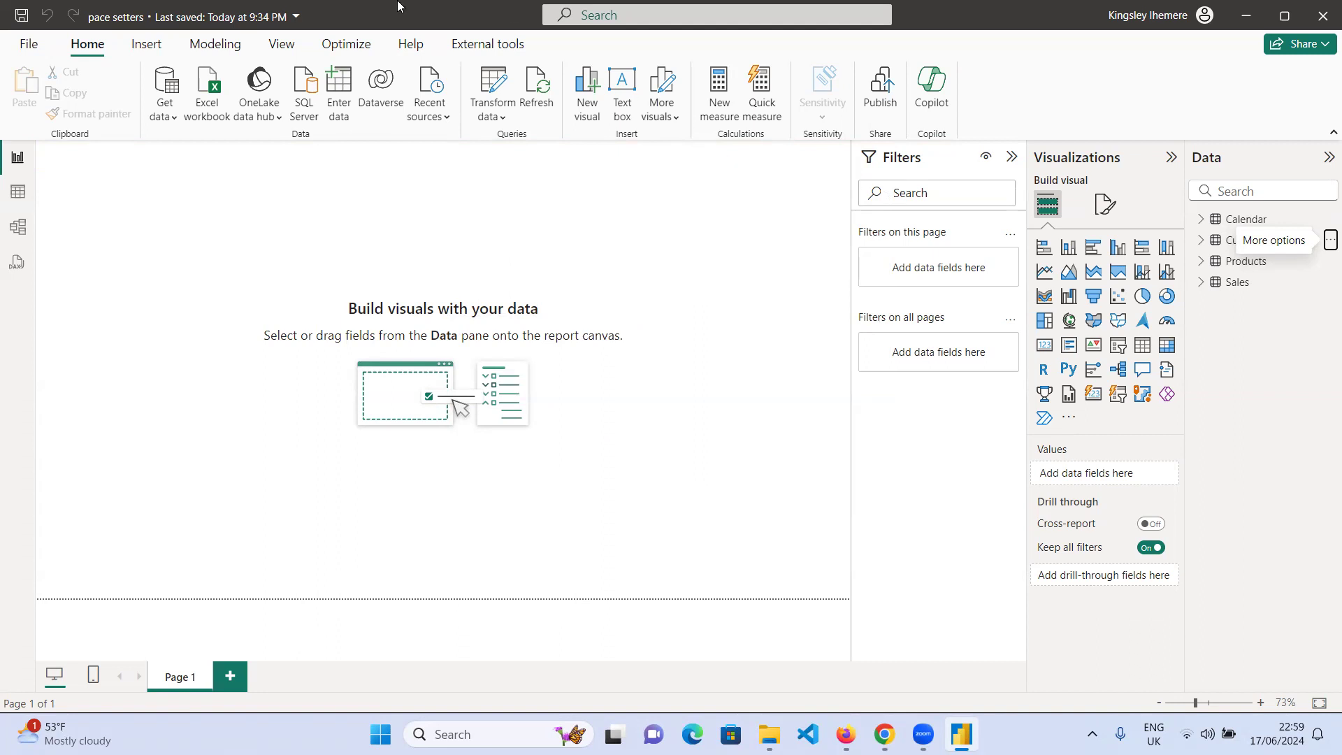
pyautogui.click(19, 21)
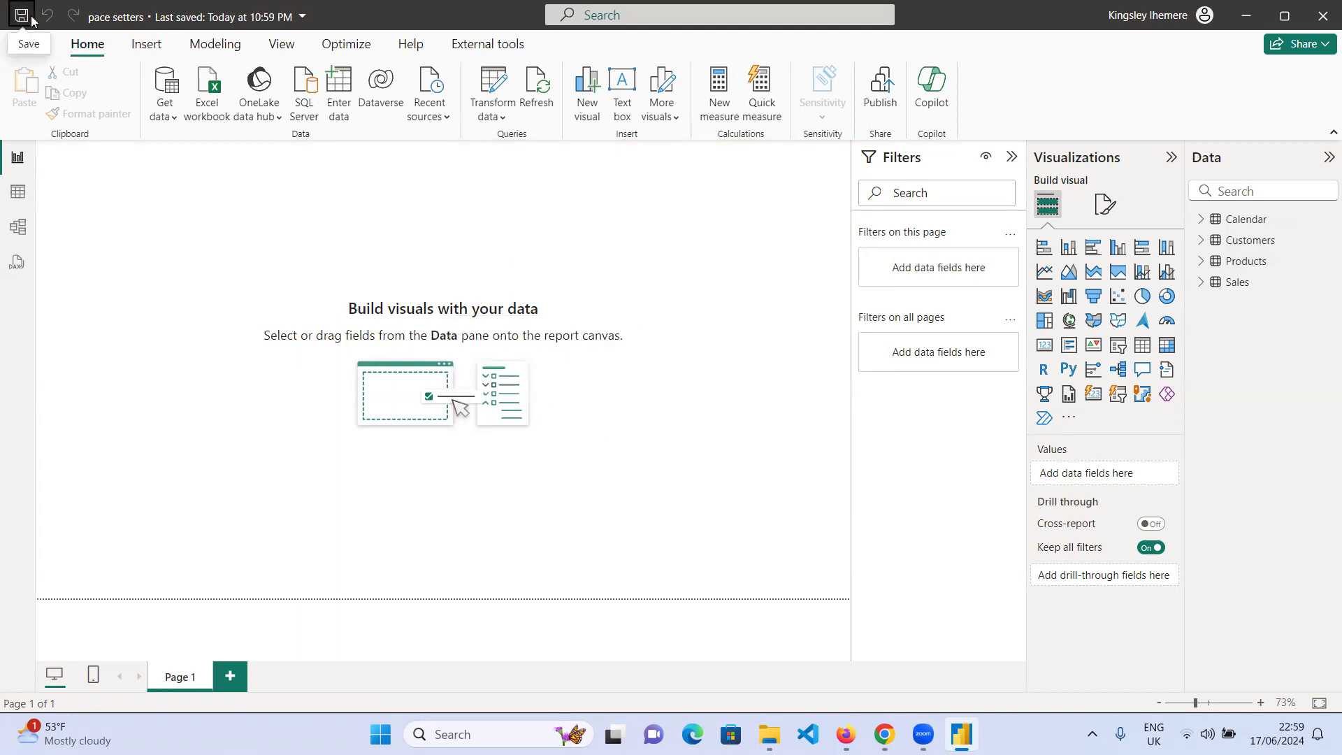